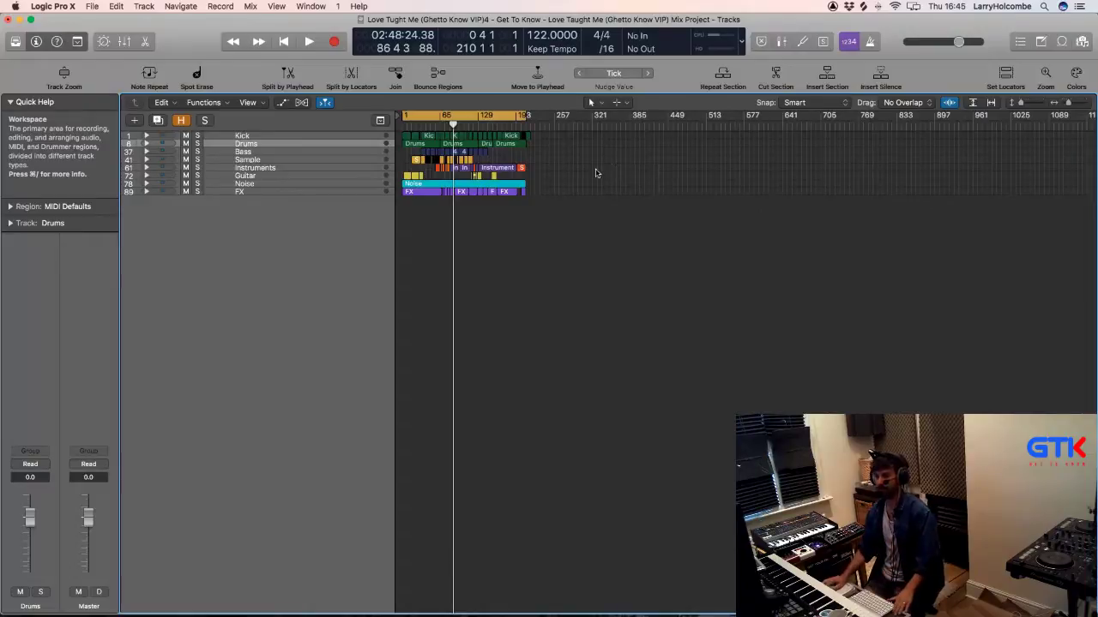
# Step: Look through the subtracks of the Kick, Drums, Bass, Sample and Instruments track stacks, collapsing each stack again
pyautogui.click(146, 137)
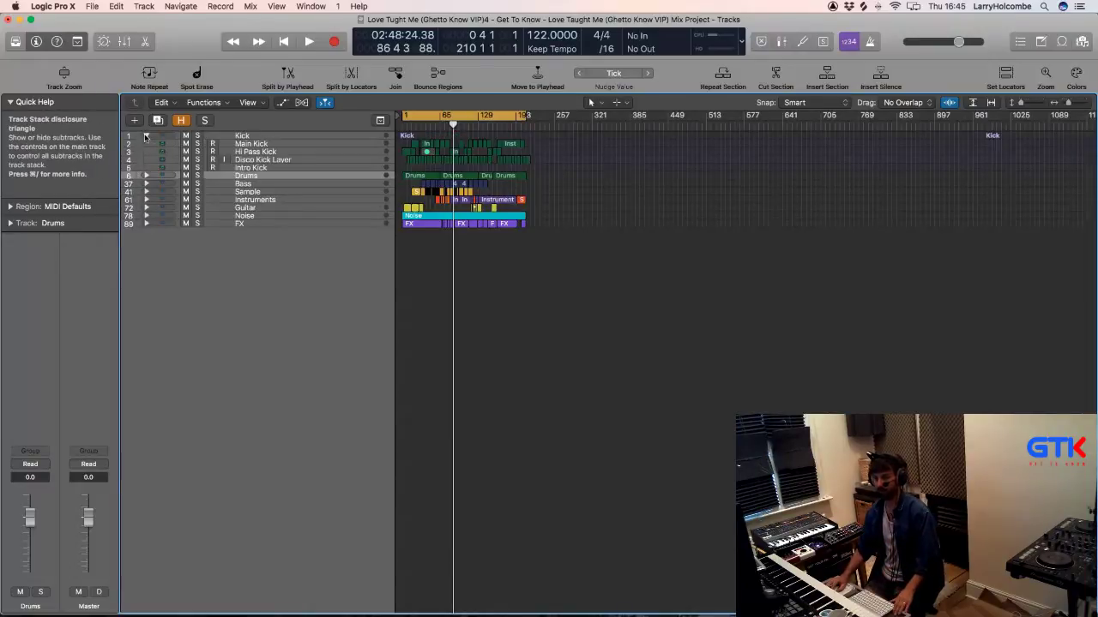
pyautogui.click(146, 137)
pyautogui.click(146, 144)
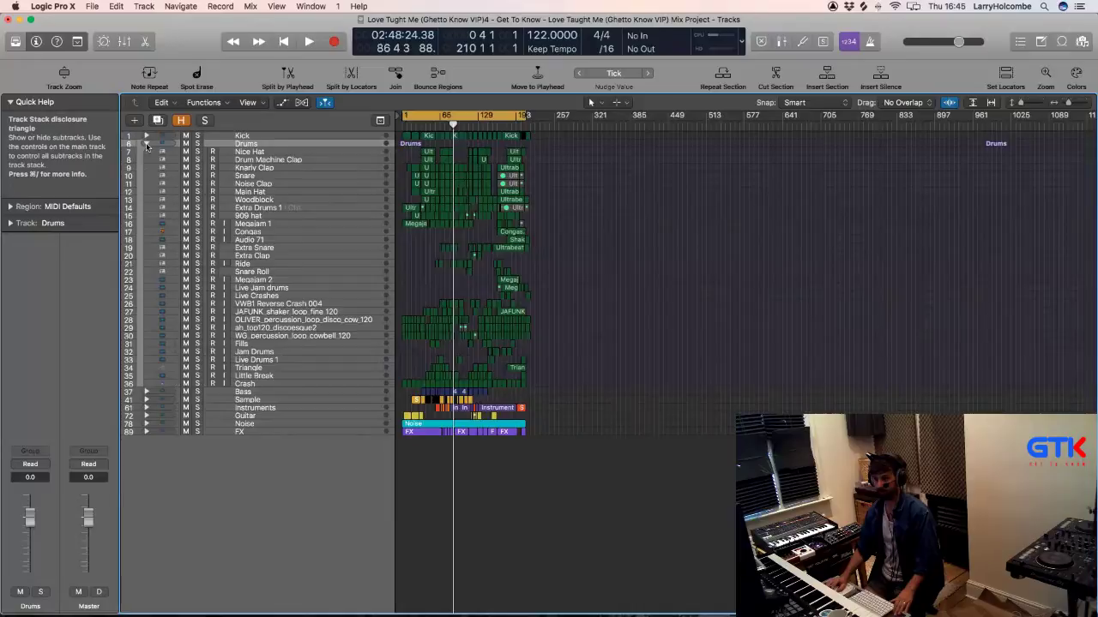
pyautogui.click(145, 144)
pyautogui.click(147, 152)
pyautogui.click(146, 152)
pyautogui.click(147, 160)
pyautogui.click(146, 160)
pyautogui.click(146, 168)
pyautogui.click(147, 168)
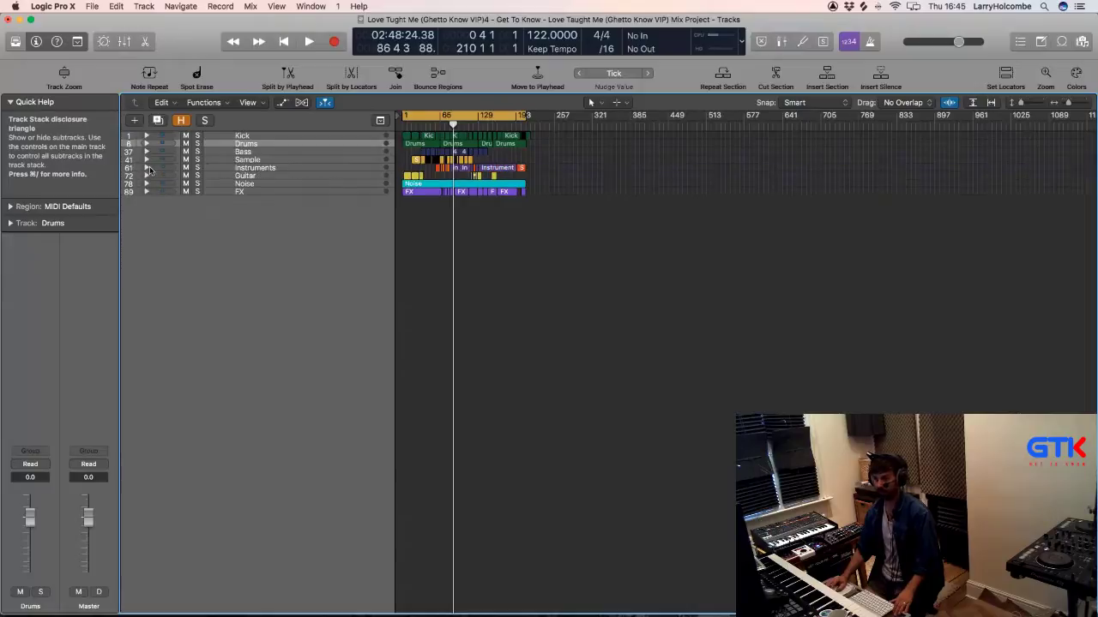
# Step: Look through the subtracks of the Guitar, Noise and FX track stacks, collapsing each stack again
pyautogui.click(146, 176)
pyautogui.click(146, 176)
pyautogui.click(146, 183)
pyautogui.click(145, 183)
pyautogui.click(147, 191)
pyautogui.click(147, 191)
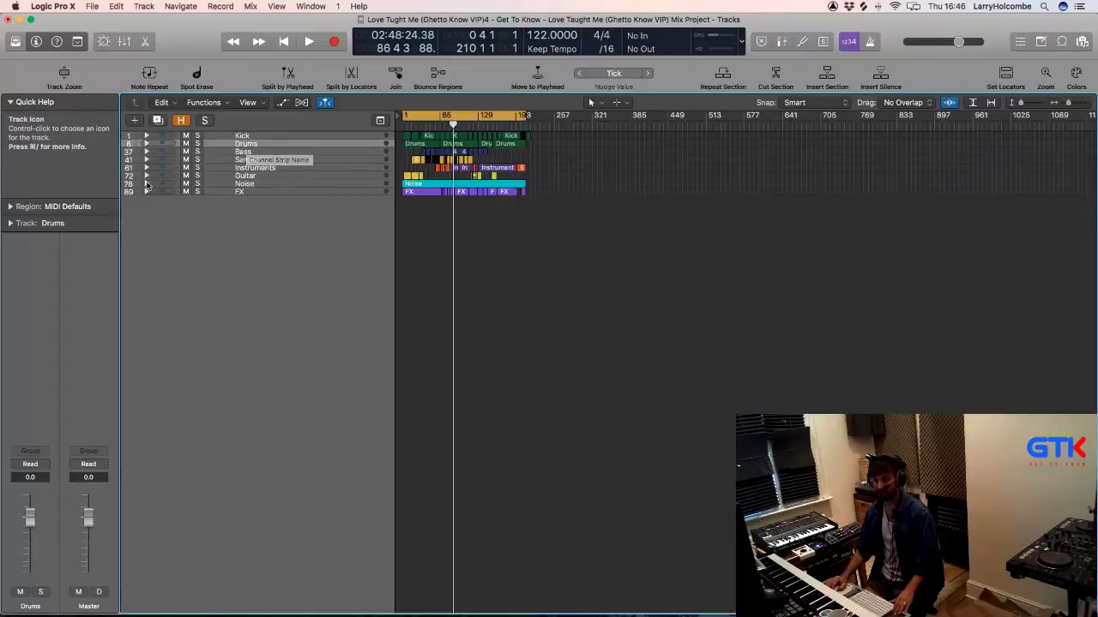
pyautogui.click(147, 183)
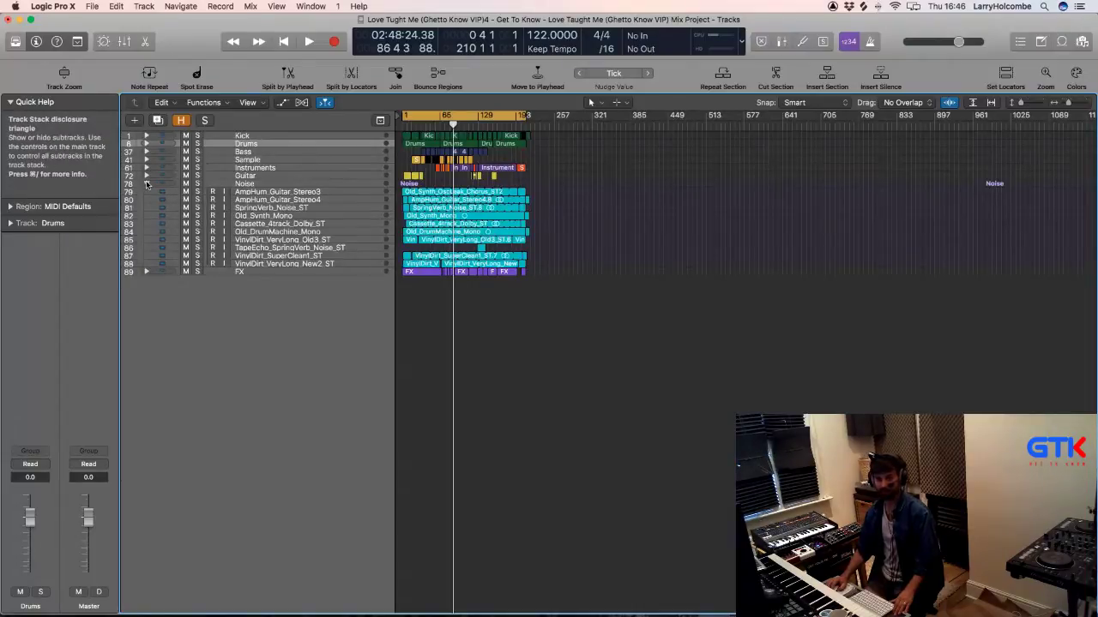
pyautogui.click(147, 184)
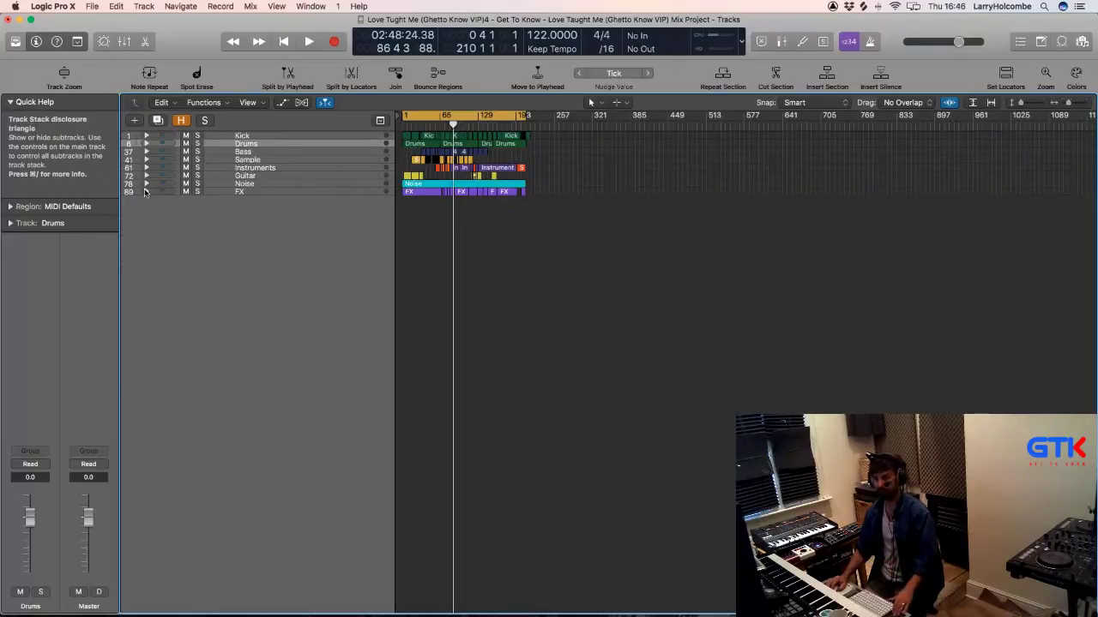
pyautogui.click(146, 191)
pyautogui.click(145, 192)
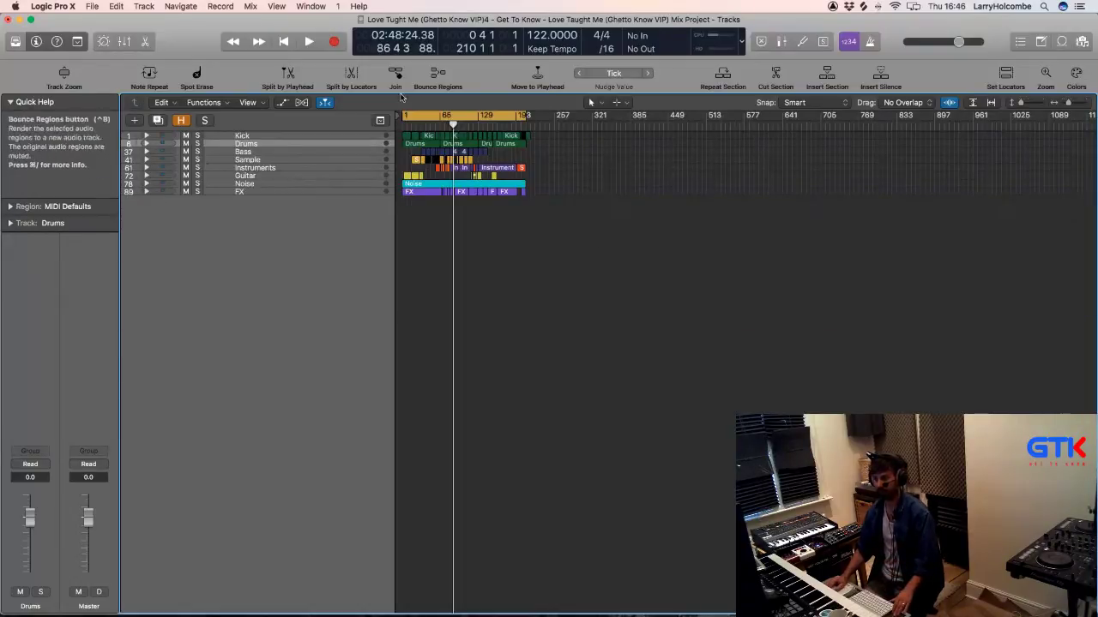
# Step: Play the song from its beginning with the regions filling the workspace, and skip ahead to bar 17
pyautogui.press('Return')
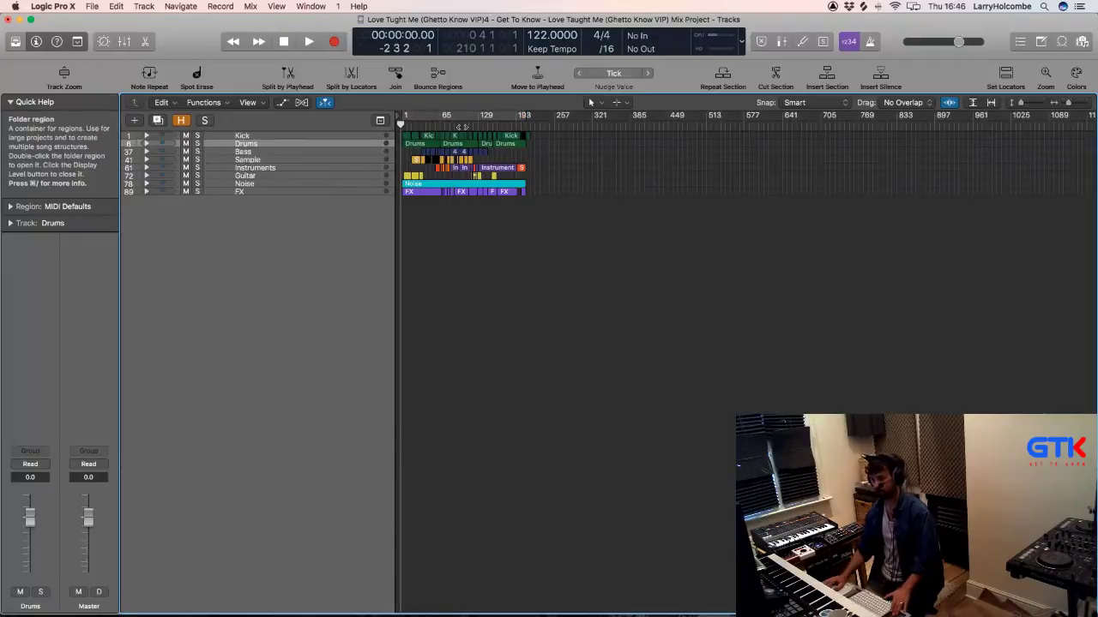
pyautogui.press('space')
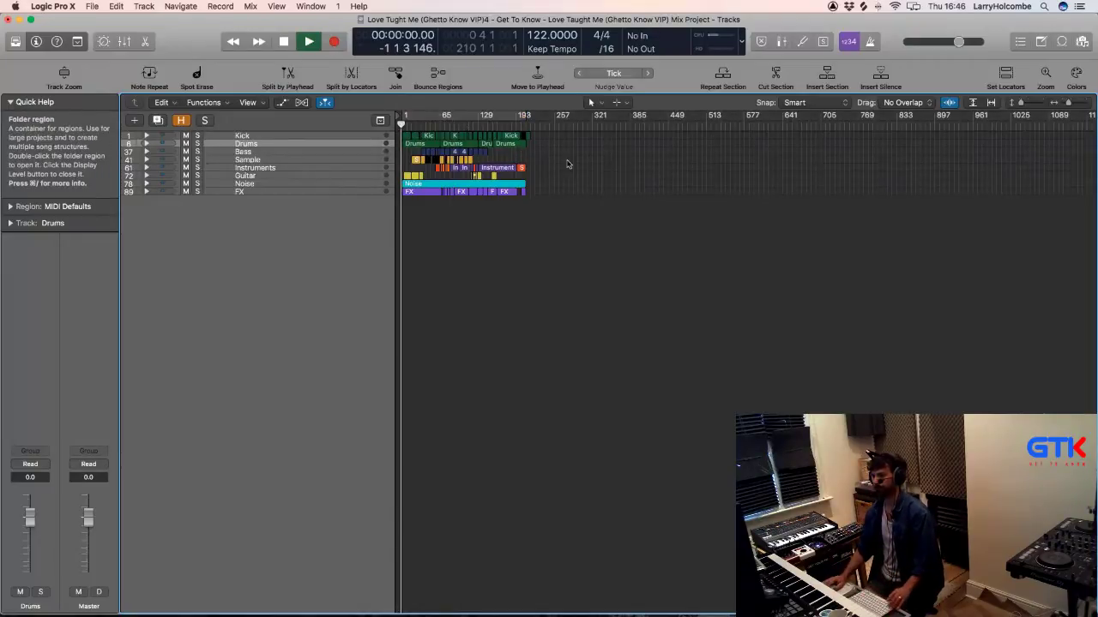
pyautogui.press('z')
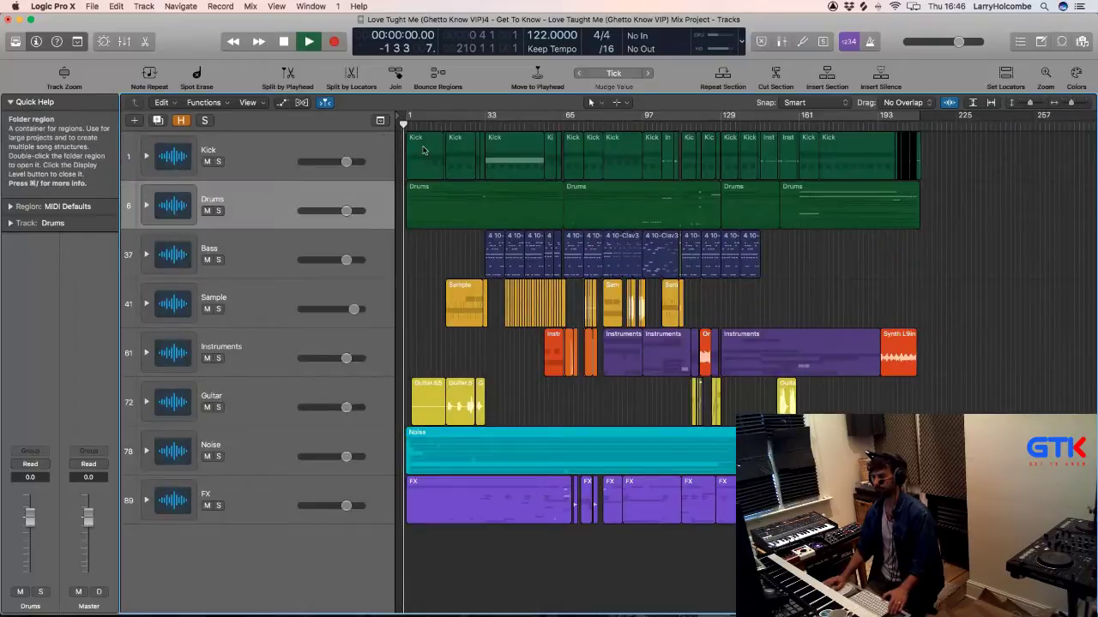
pyautogui.press('super+Right')
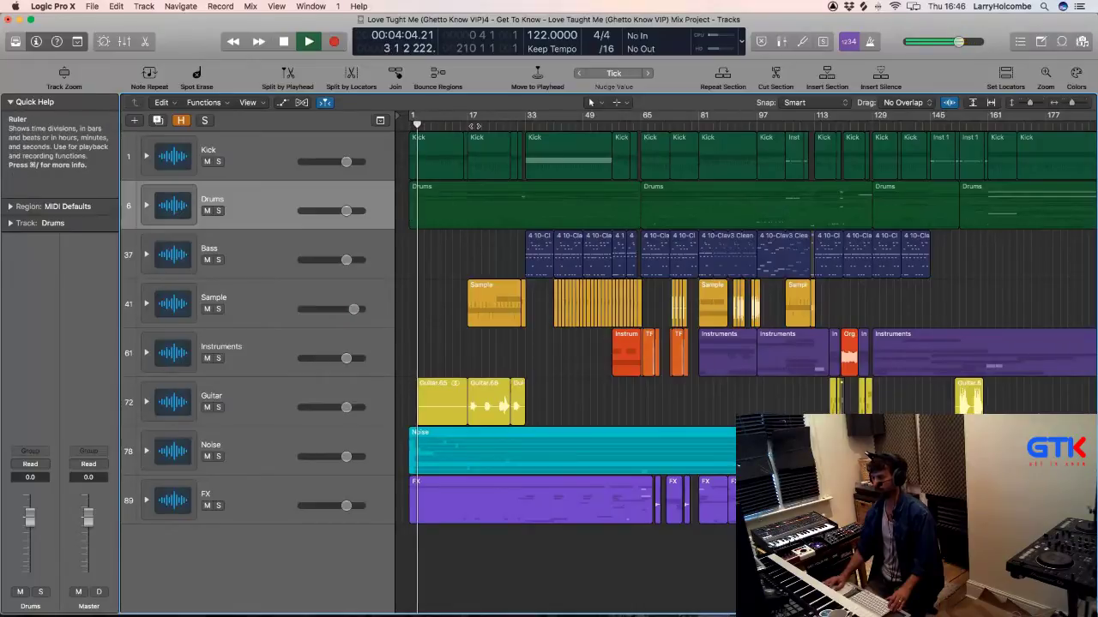
pyautogui.hscroll(1, 473, 126)
pyautogui.click(473, 126)
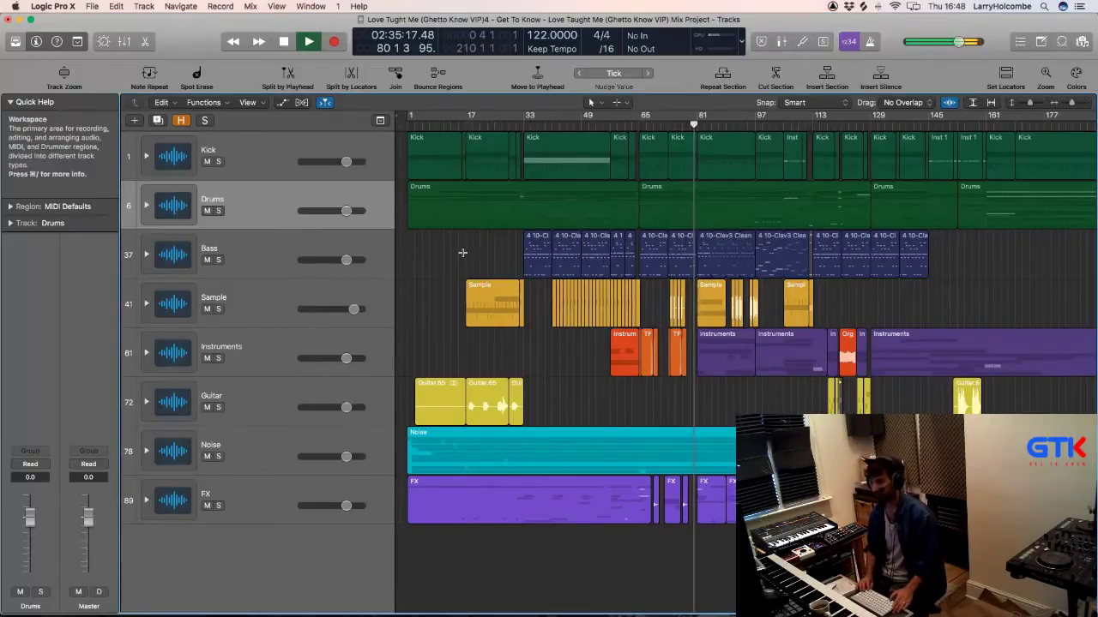
# Step: Reduce the track heights so all eight track stacks fit in the workspace, and stop playback
pyautogui.press('super+Up')
pyautogui.press('super+Up')
pyautogui.press('super+Up')
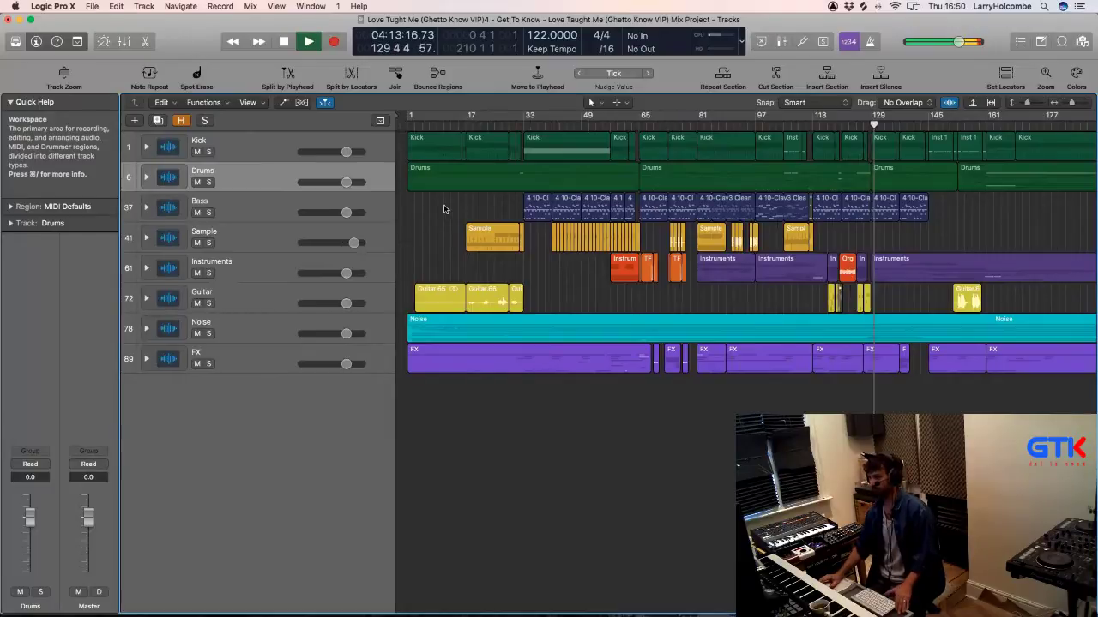
pyautogui.hscroll(3, 444, 209)
pyautogui.press('space')
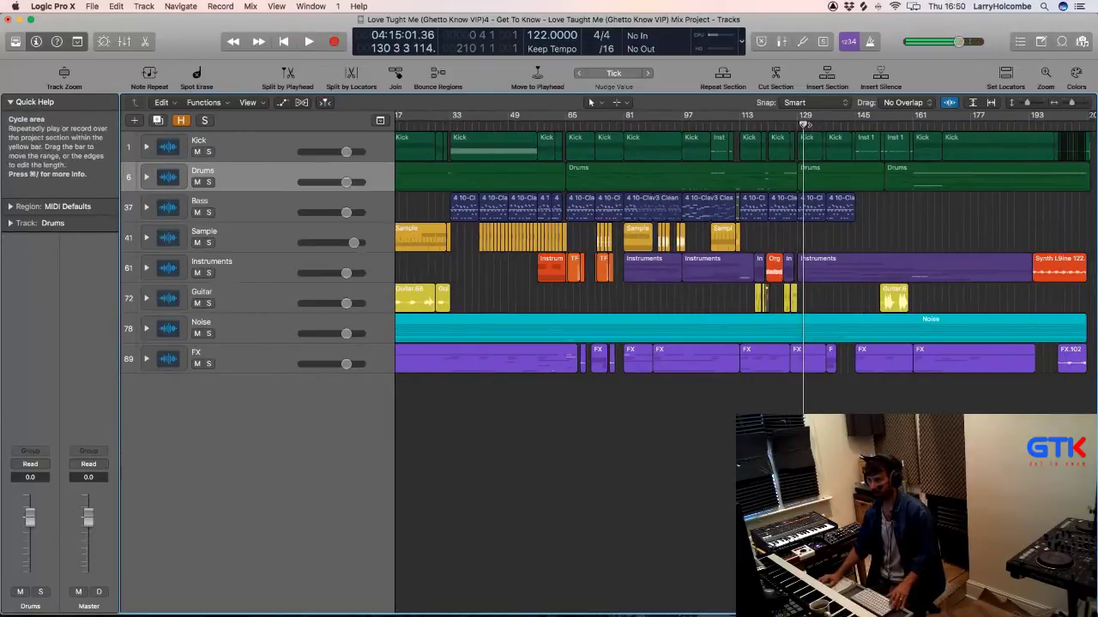
# Step: Listen to short sections of the arrangement starting at bar 150 and at bar 162, and stop playback
pyautogui.moveTo(804, 125); pyautogui.dragTo(873, 125)
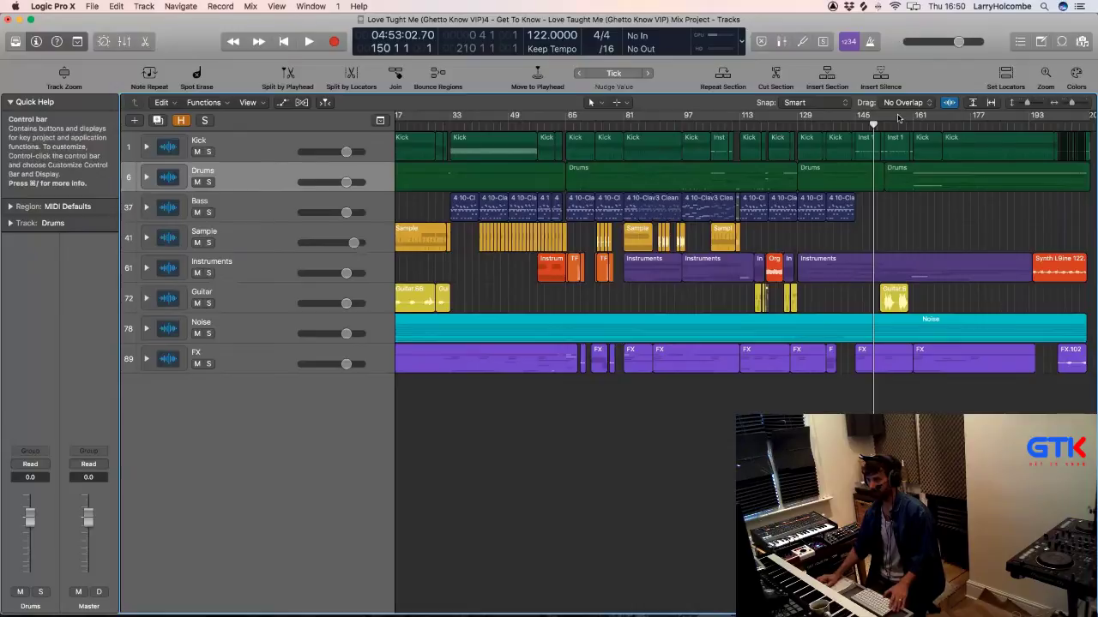
pyautogui.press('space')
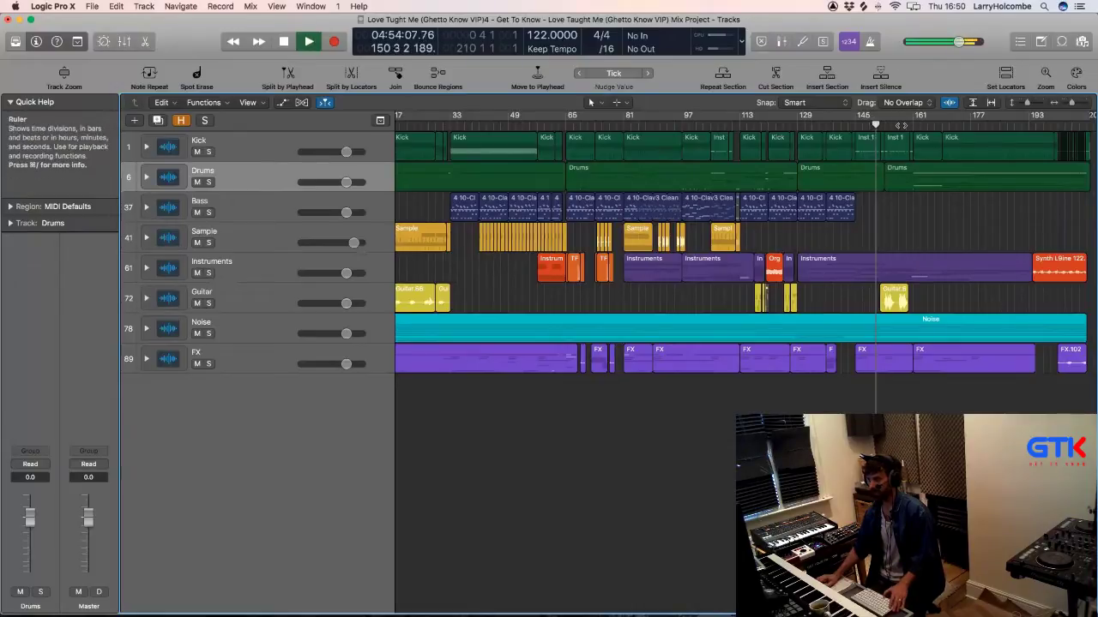
pyautogui.click(916, 126)
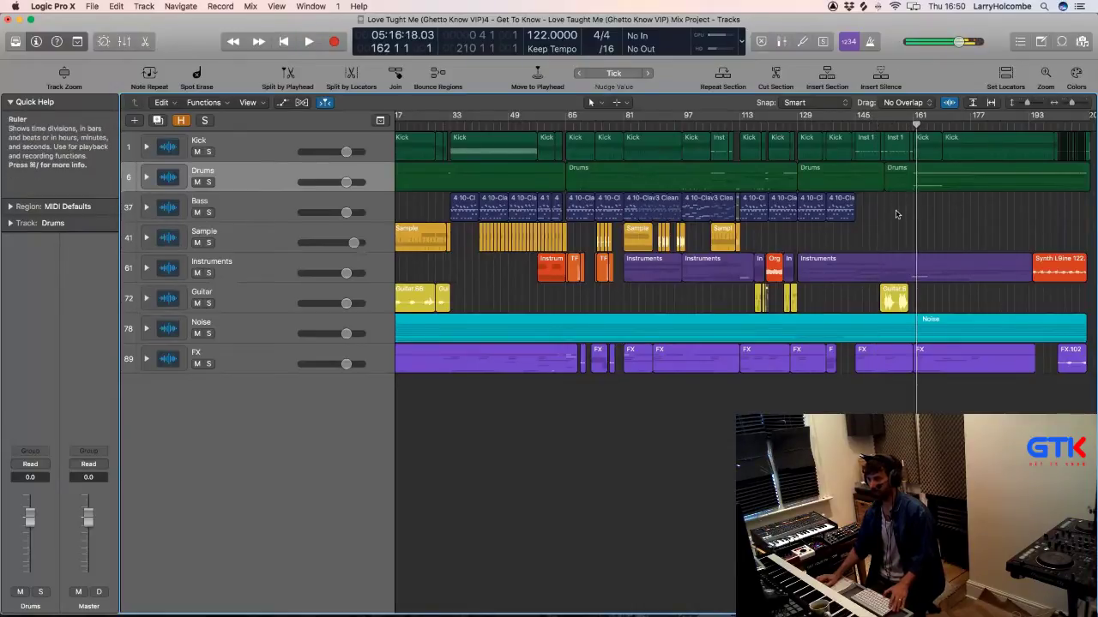
pyautogui.press('space')
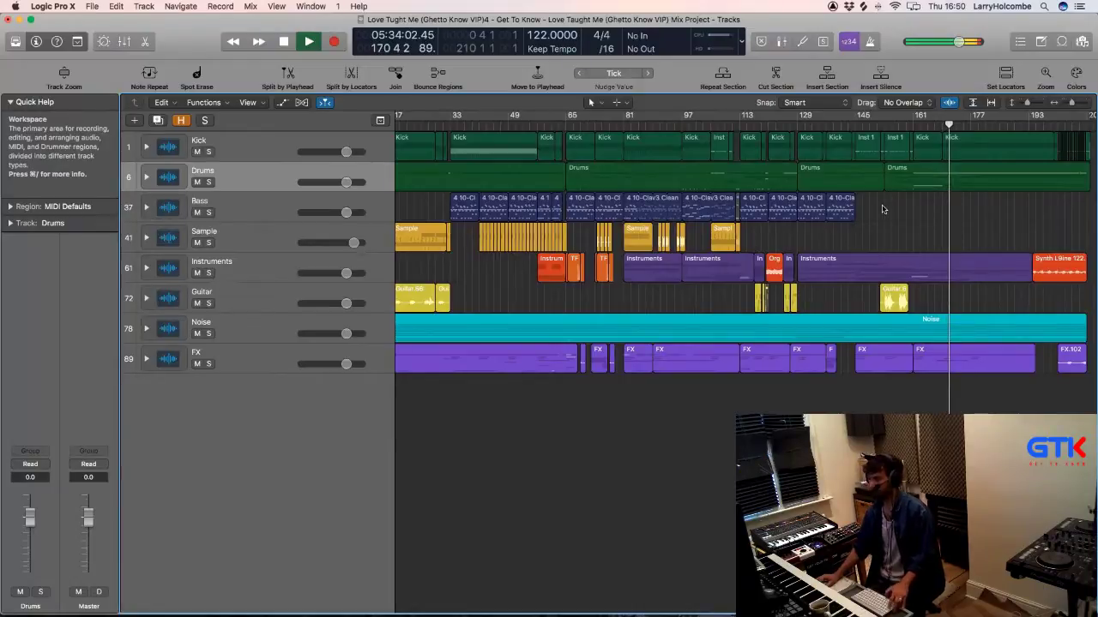
pyautogui.press('space')
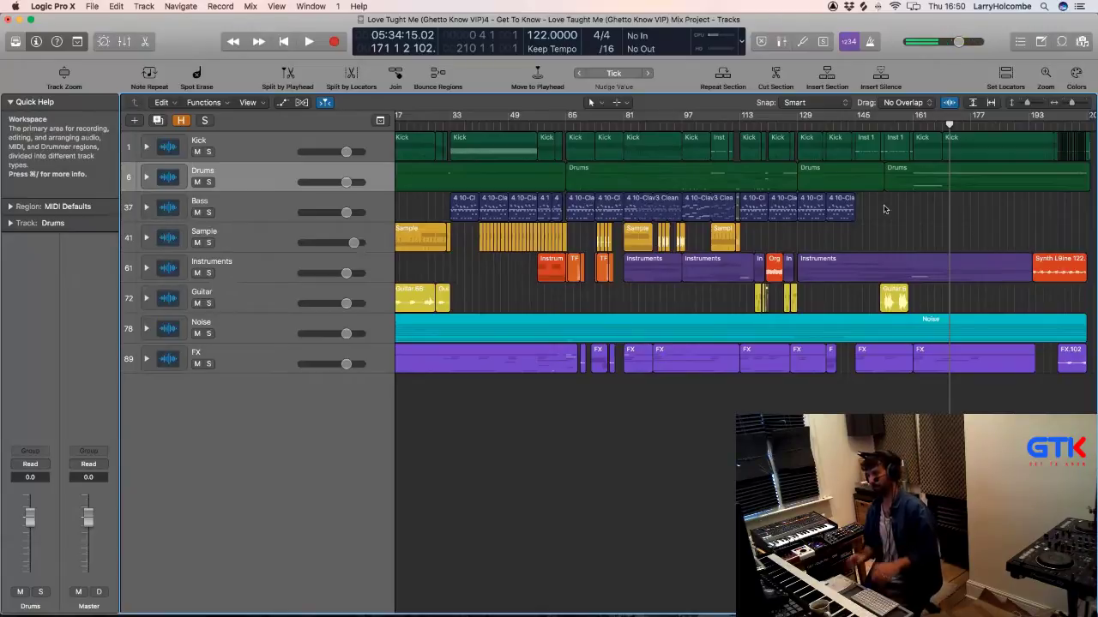
# Step: Expand the Kick track stack and set a cycle range from bar 33 to bar 41
pyautogui.hscroll(-3, 874, 204)
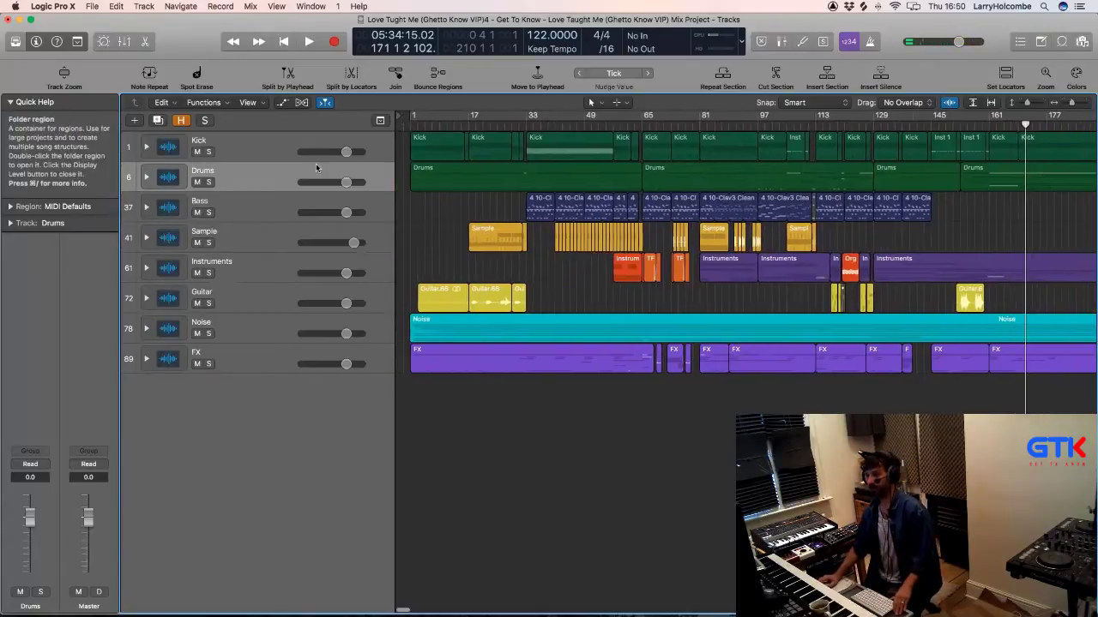
pyautogui.click(147, 148)
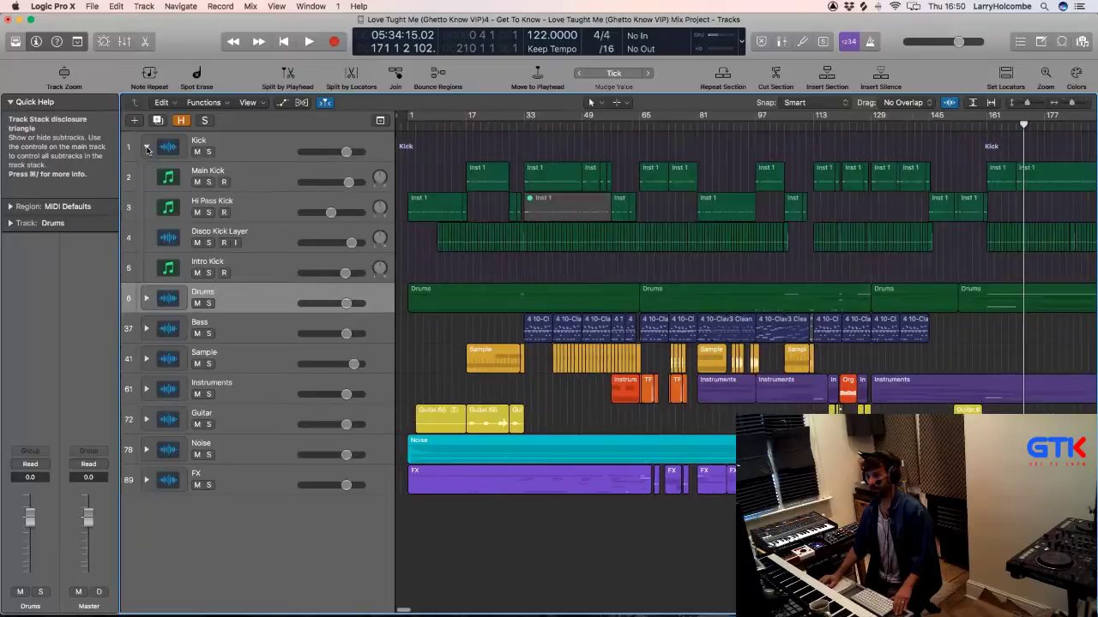
pyautogui.hscroll(-1, 504, 154)
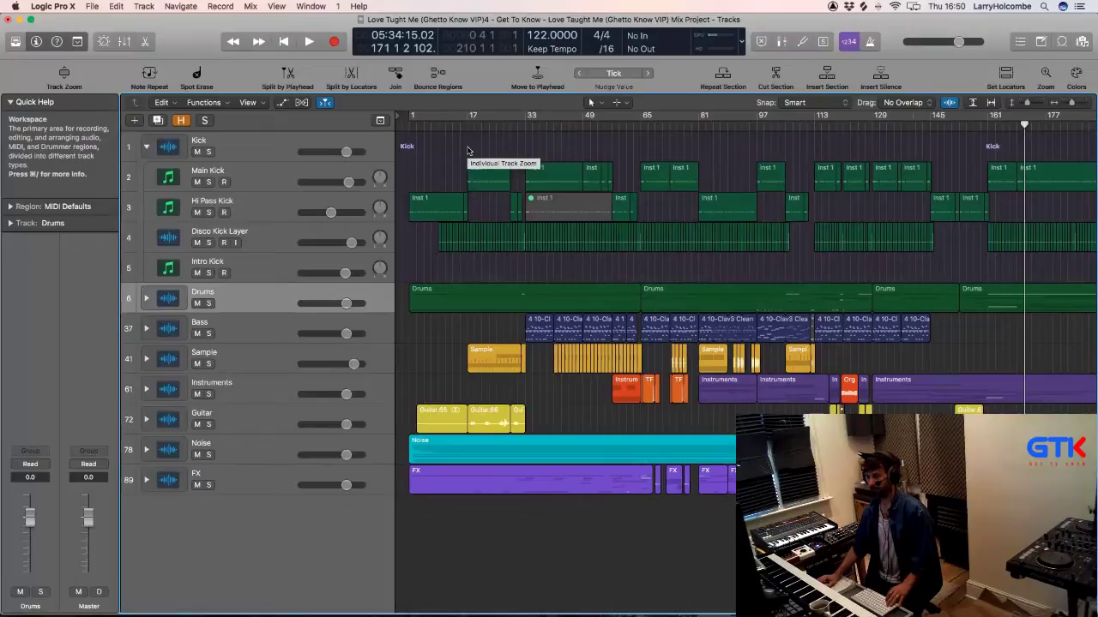
pyautogui.moveTo(495, 146); pyautogui.dragTo(673, 223)
pyautogui.moveTo(482, 119); pyautogui.dragTo(556, 120)
# Step: Show the mixer and locate the Bus 20 aux channel that the Main Kick is routed to
pyautogui.press('x')
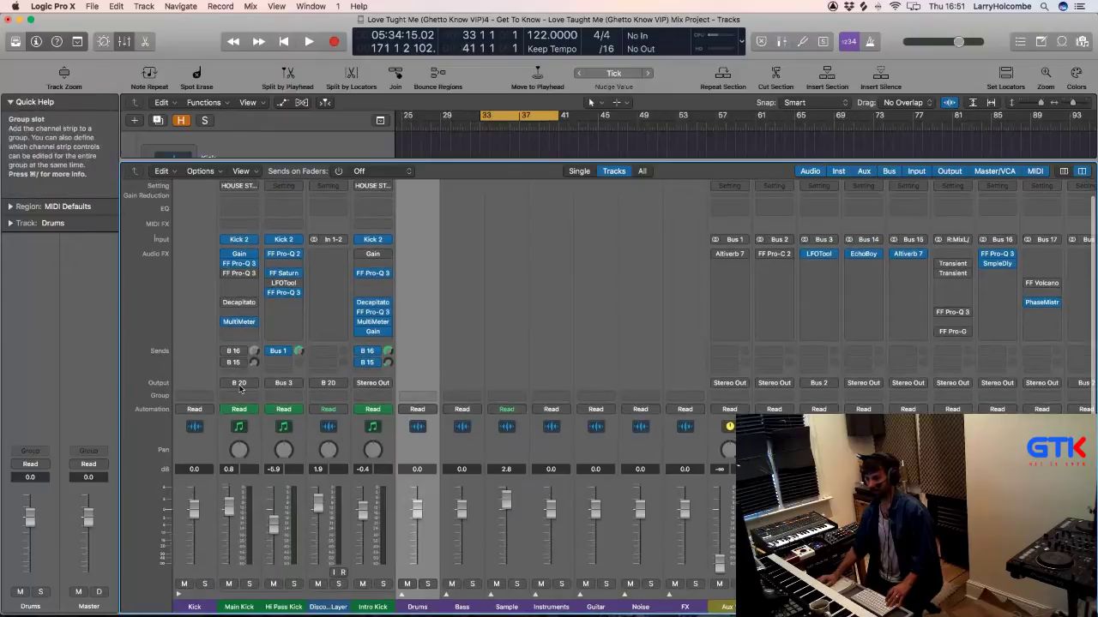
pyautogui.hscroll(7, 257, 381)
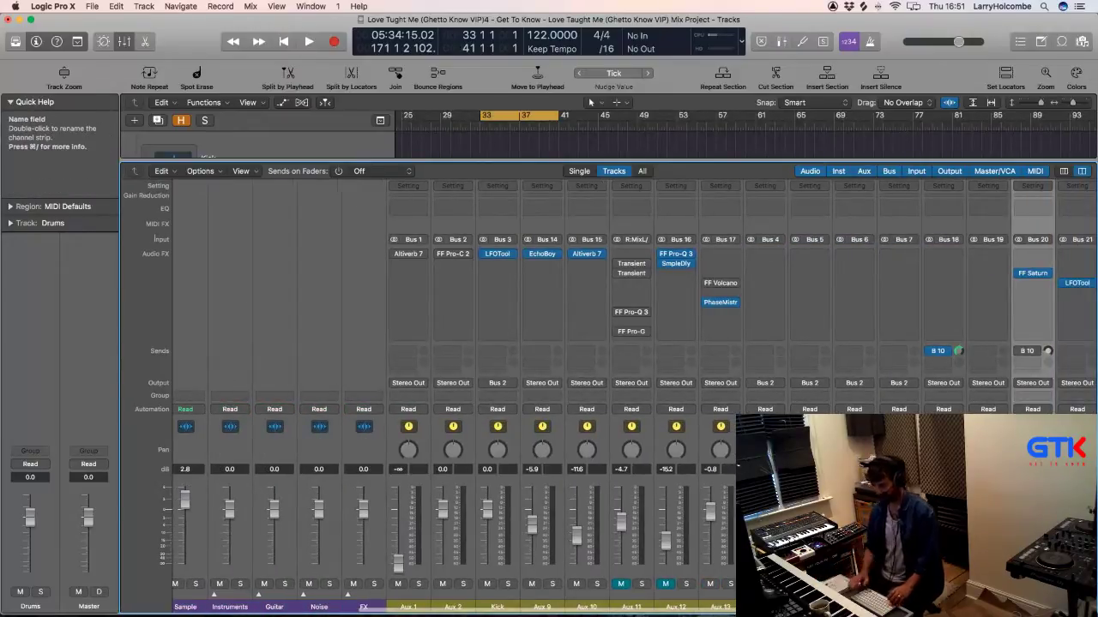
pyautogui.scroll(-1, 363, 600)
pyautogui.scroll(1, 364, 601)
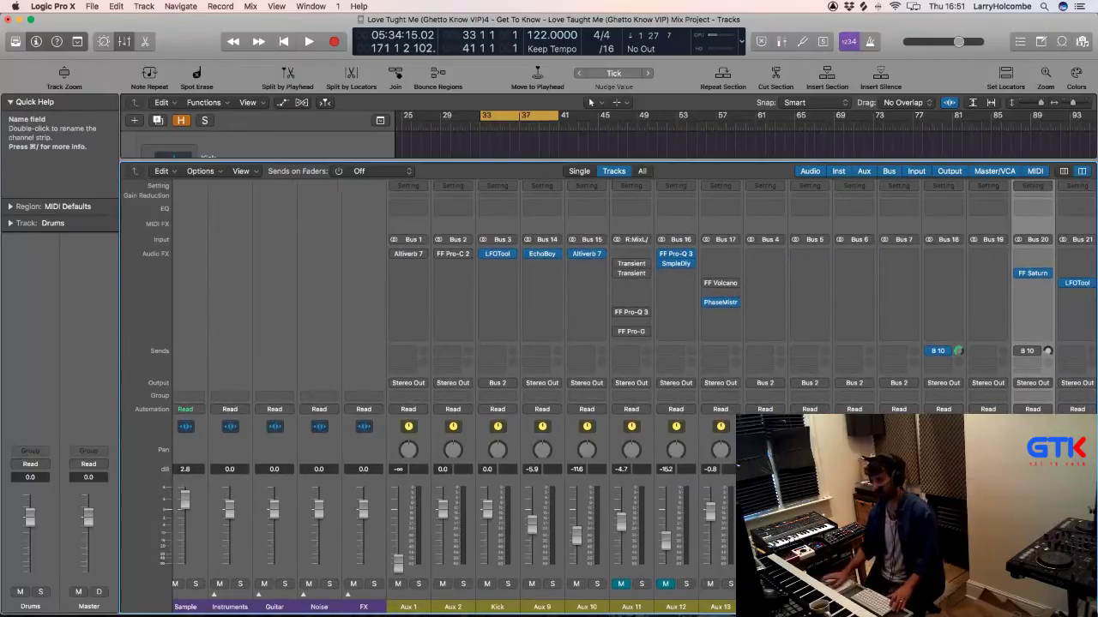
pyautogui.hscroll(-5, 490, 576)
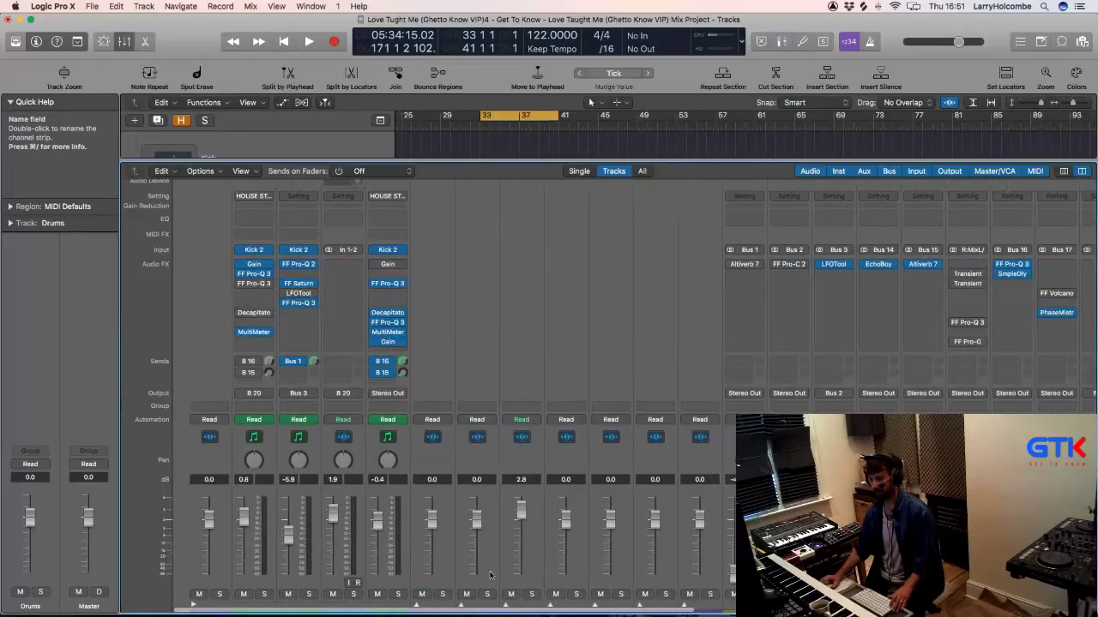
# Step: Solo the Main Kick channel and briefly play it within the cycle range
pyautogui.scroll(-1, 446, 588)
pyautogui.click(249, 584)
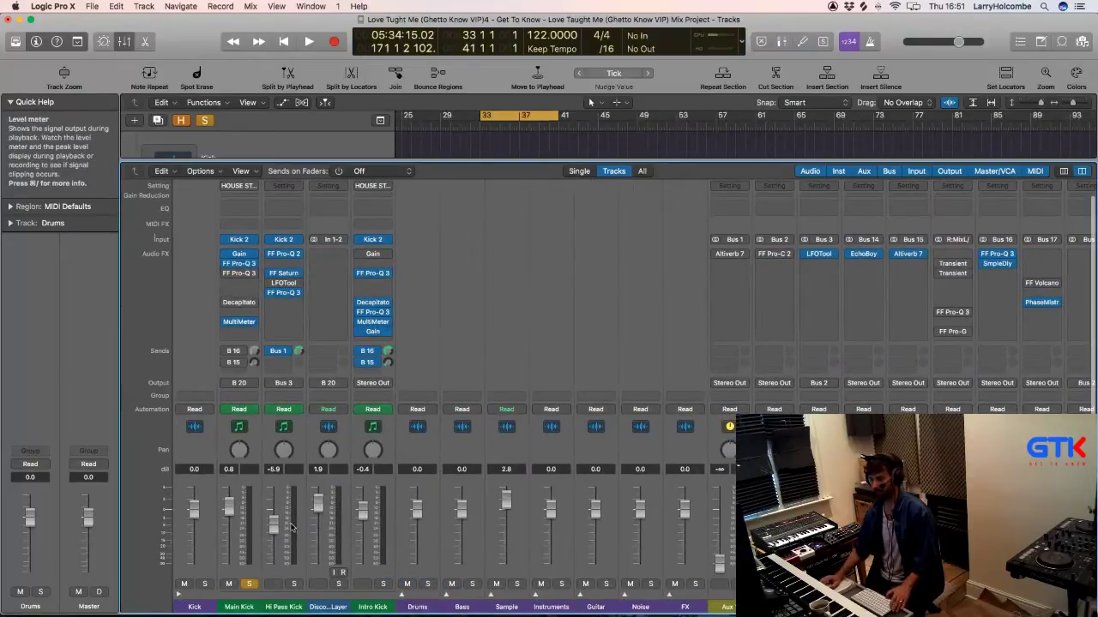
pyautogui.press('space')
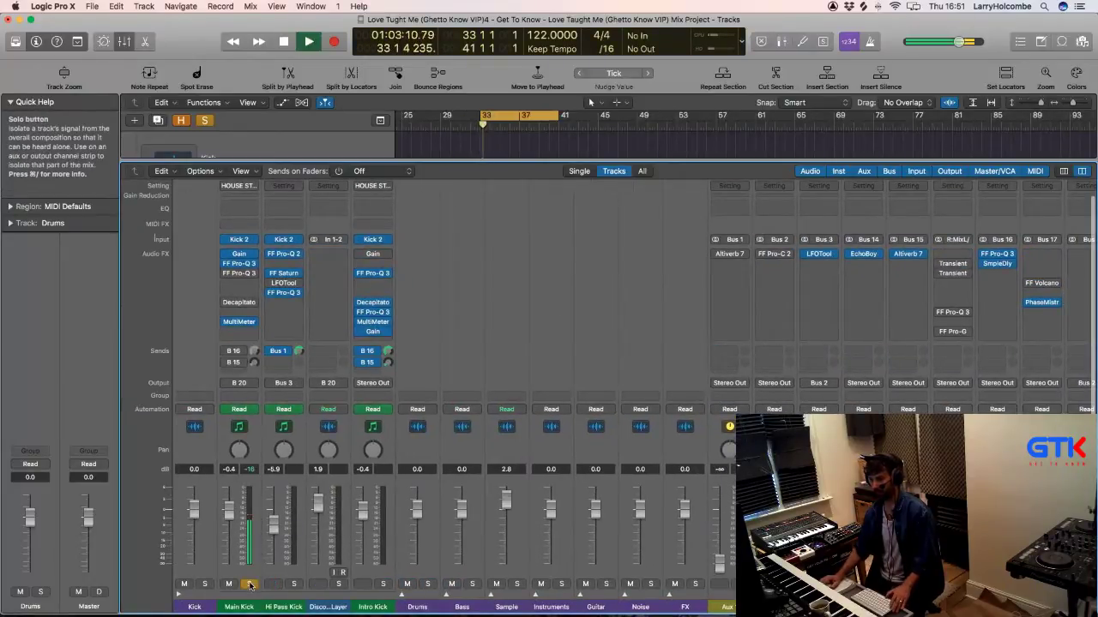
pyautogui.press('space')
# Step: Solo the Hi Pass Kick, switch to the Disco Kick Layer, play it together with the Main Kick, and clear the solos
pyautogui.click(293, 584)
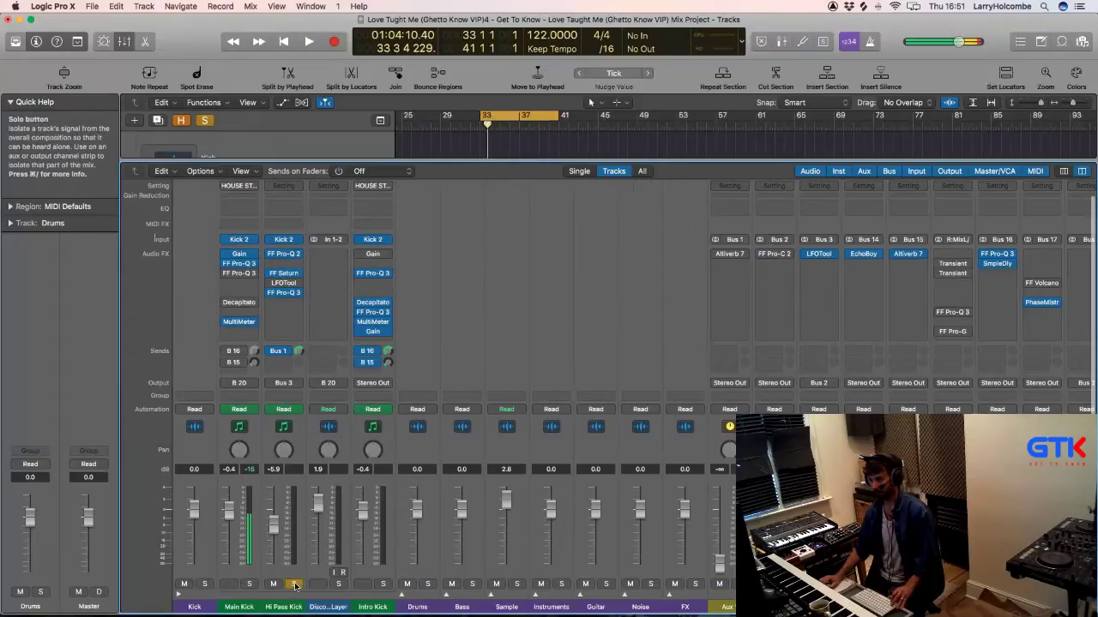
pyautogui.click(338, 584)
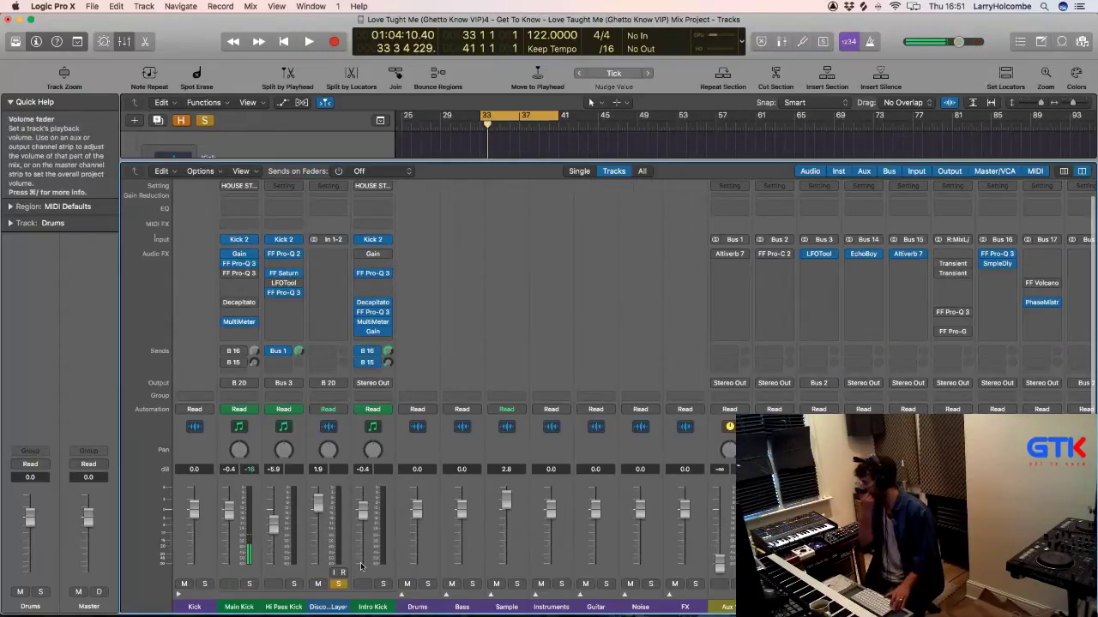
pyautogui.press('space')
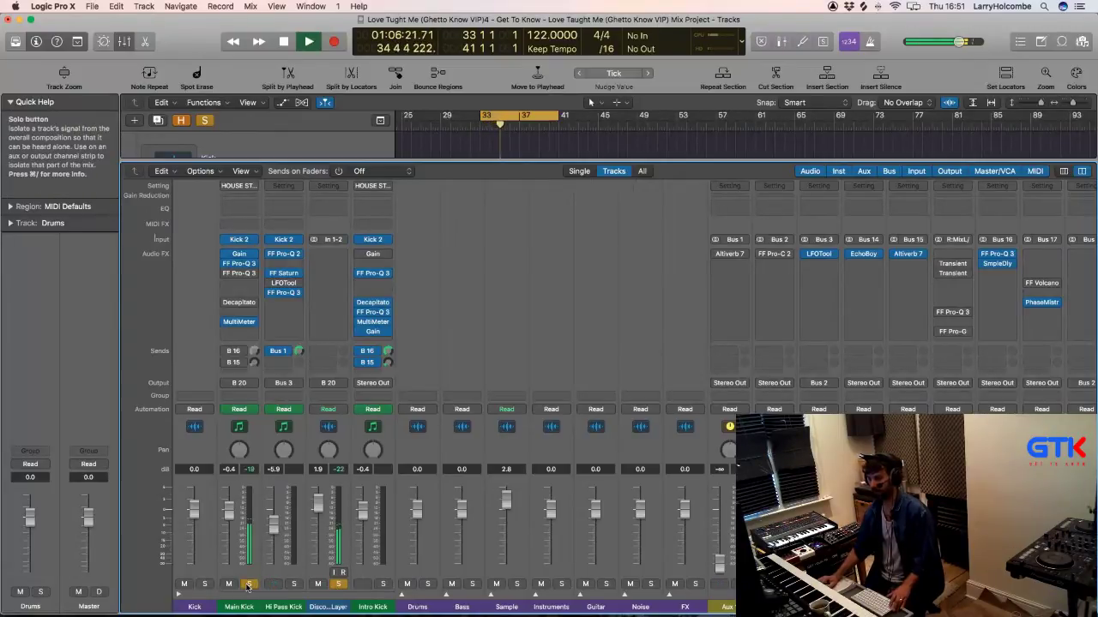
pyautogui.click(338, 584)
# Step: Solo the Bus 20 Kick aux channel during playback and switch its FF Saturn plug-in on
pyautogui.hscroll(10, 338, 583)
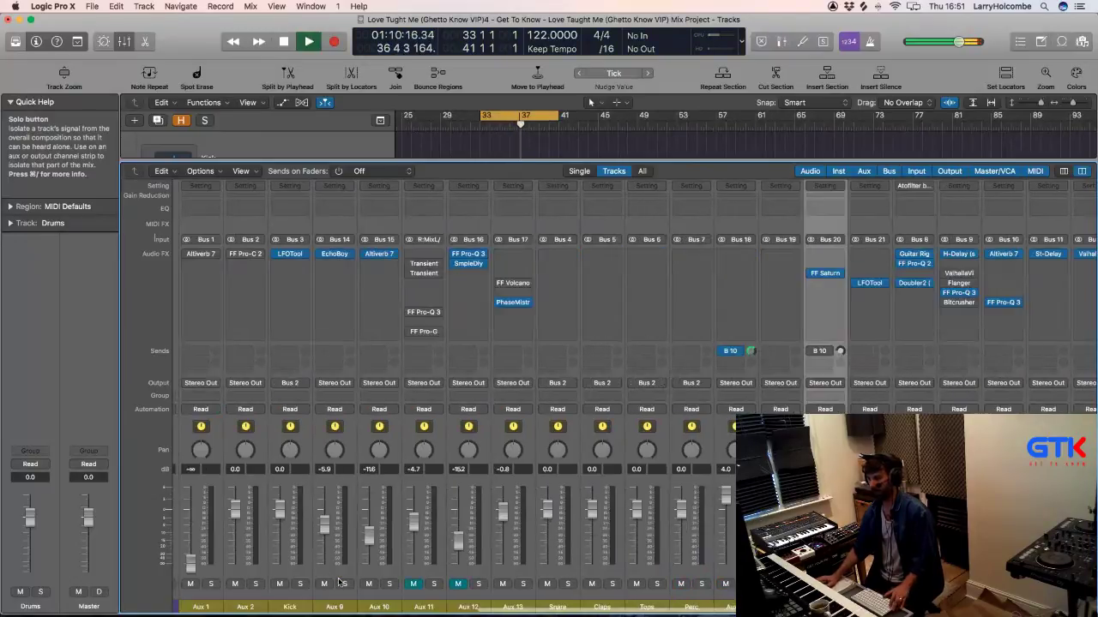
pyautogui.hscroll(-2, 515, 584)
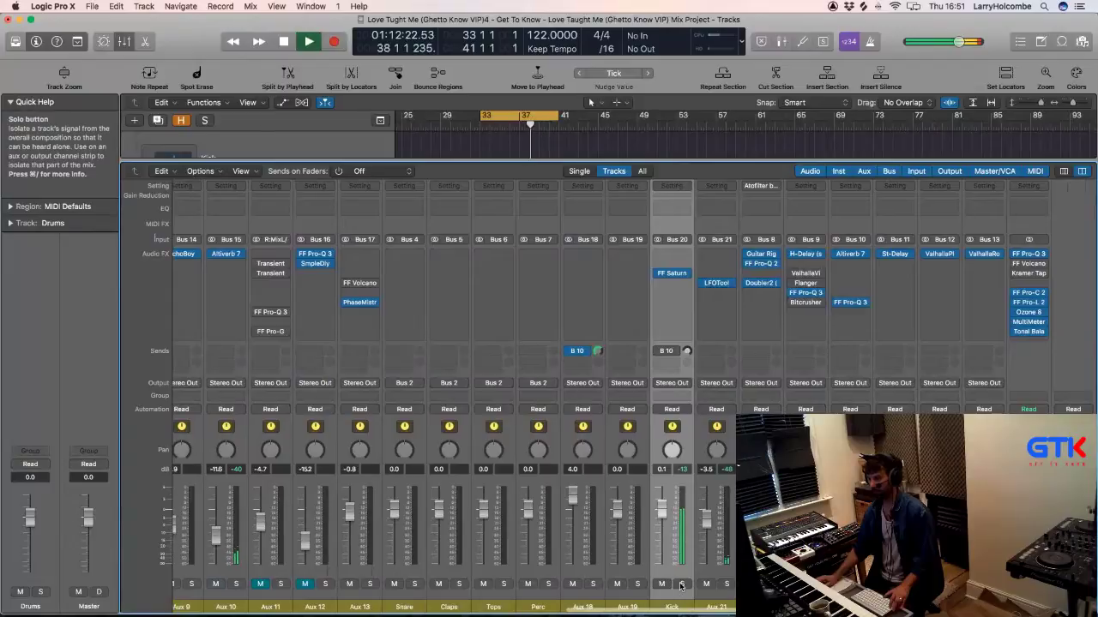
pyautogui.click(682, 584)
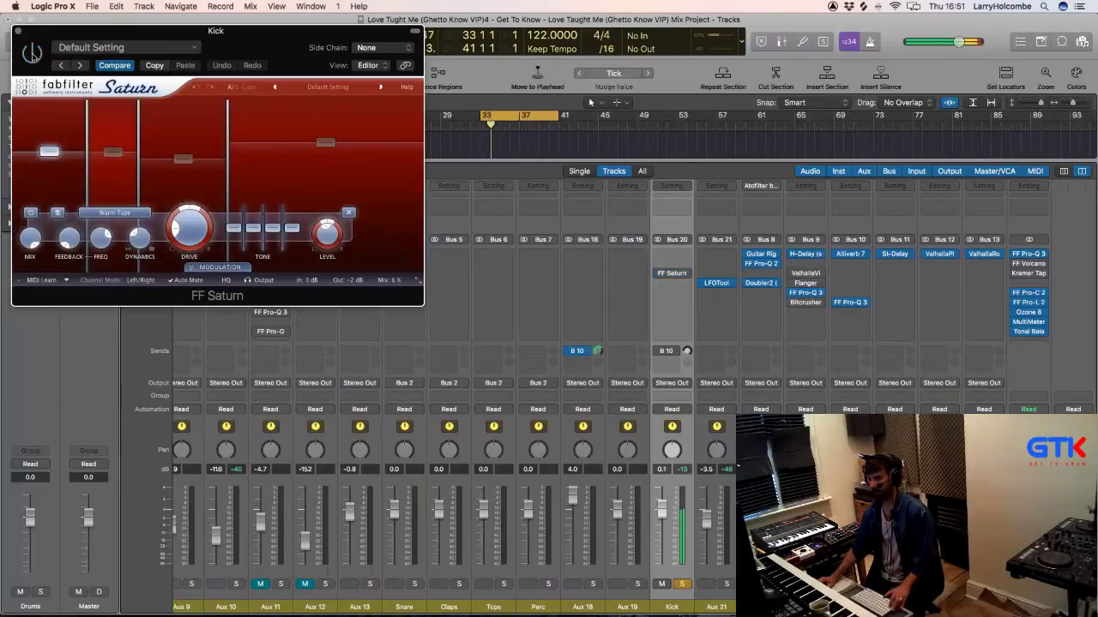
pyautogui.click(31, 53)
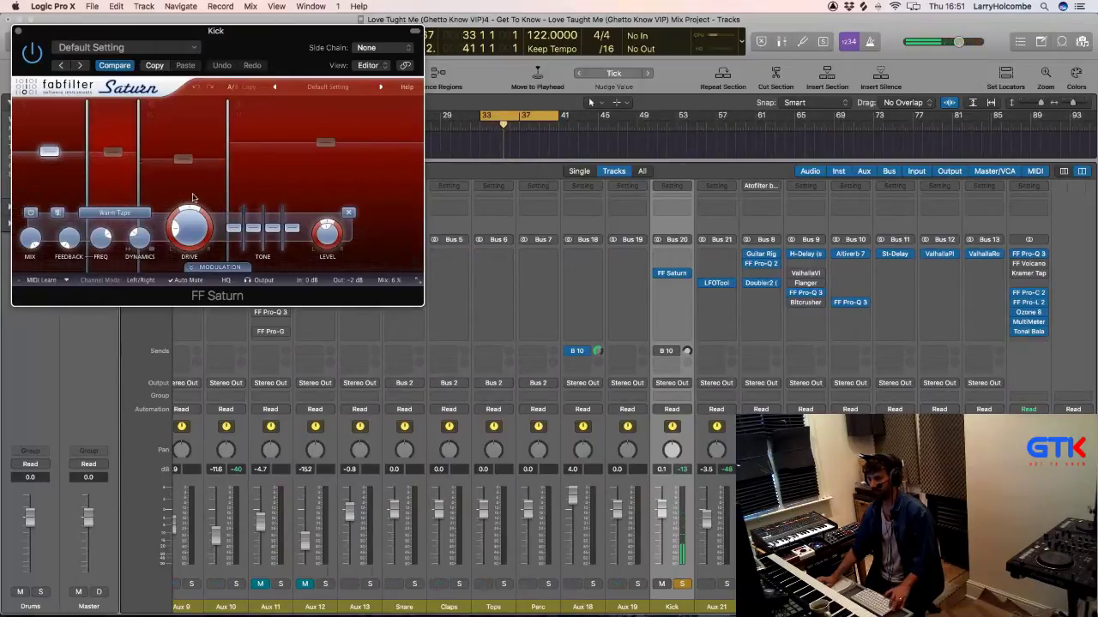
# Step: Close the FF Saturn window, insert FF Pro-Q 3 below it on the Bus 20 Kick aux, and start playback
pyautogui.click(656, 272)
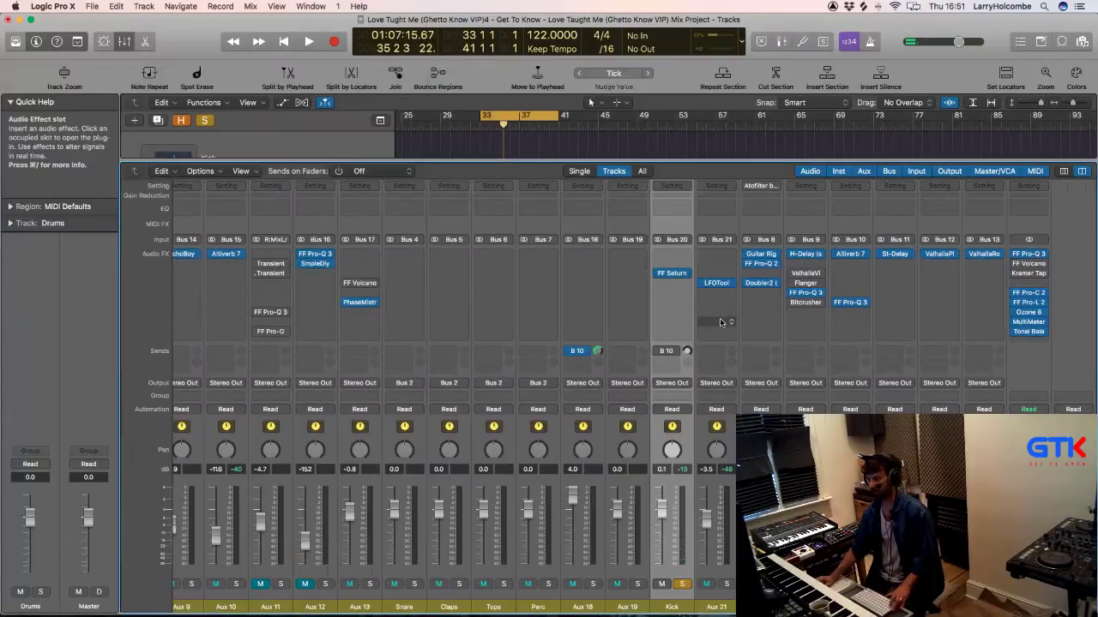
pyautogui.click(661, 287)
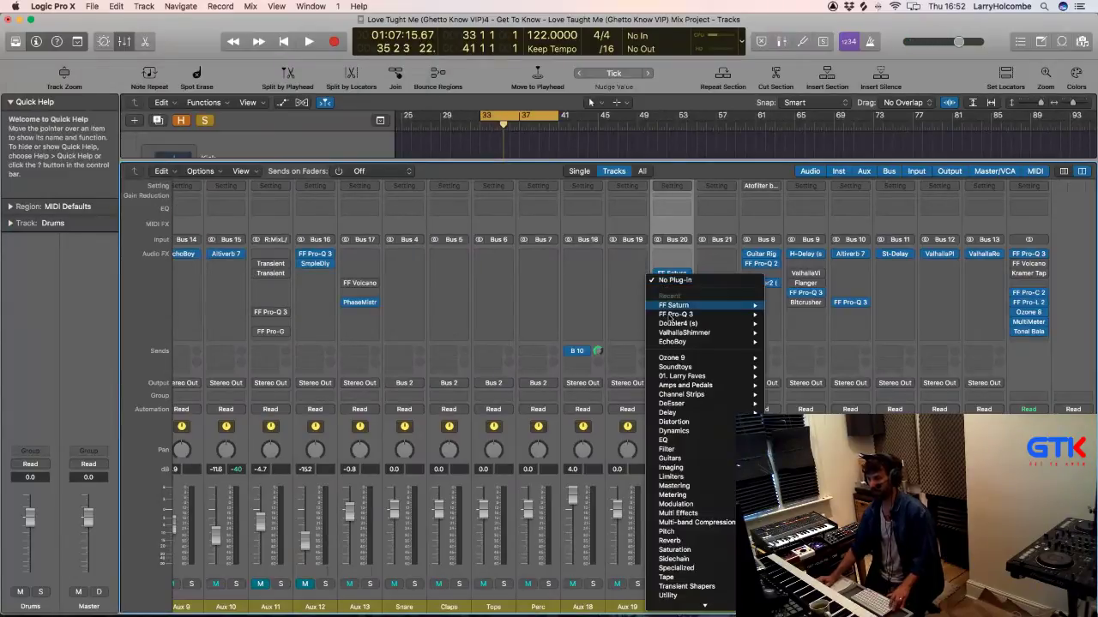
pyautogui.click(699, 323)
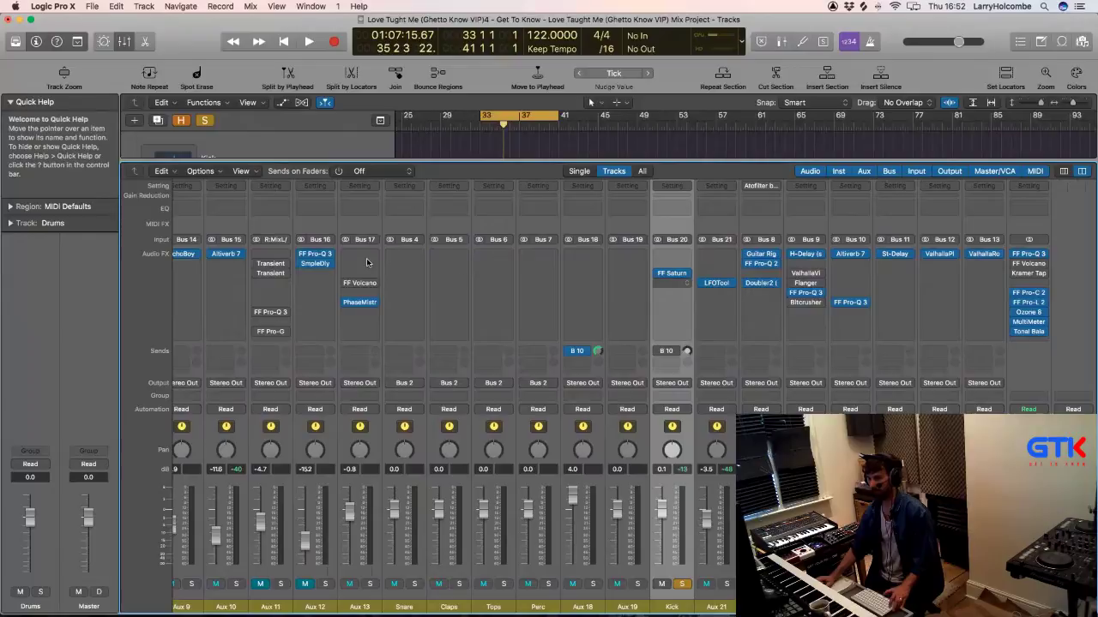
pyautogui.press('space')
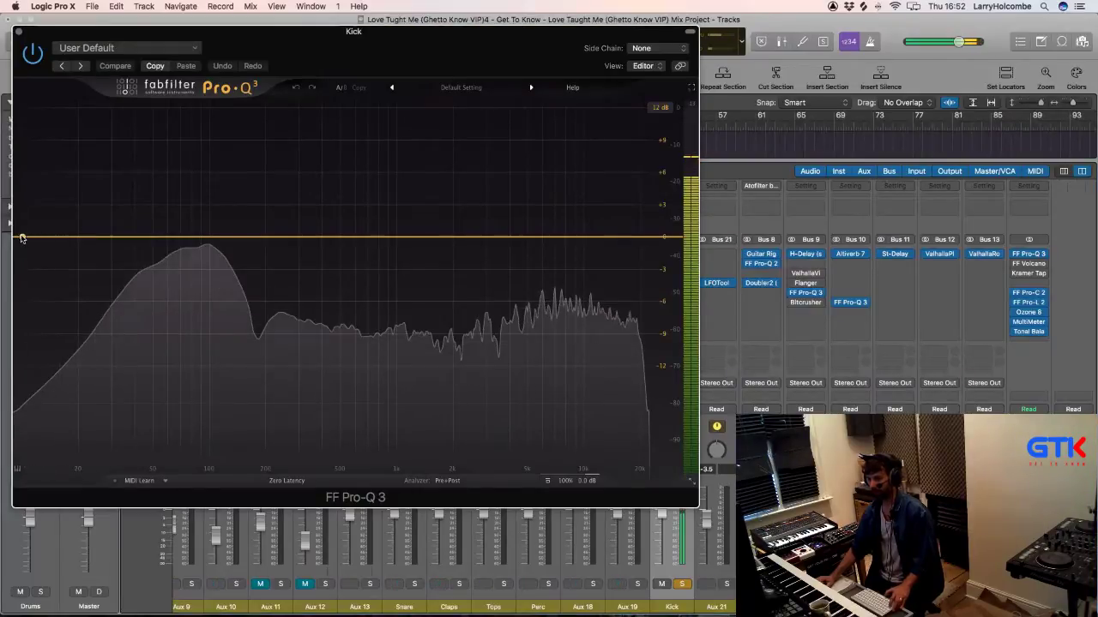
# Step: Add a low cut band at about 21 Hz with an 18 dB/oct slope, fine-tuning it while the kick plays
pyautogui.doubleClick(22, 238)
pyautogui.moveTo(37, 238); pyautogui.dragTo(57, 242)
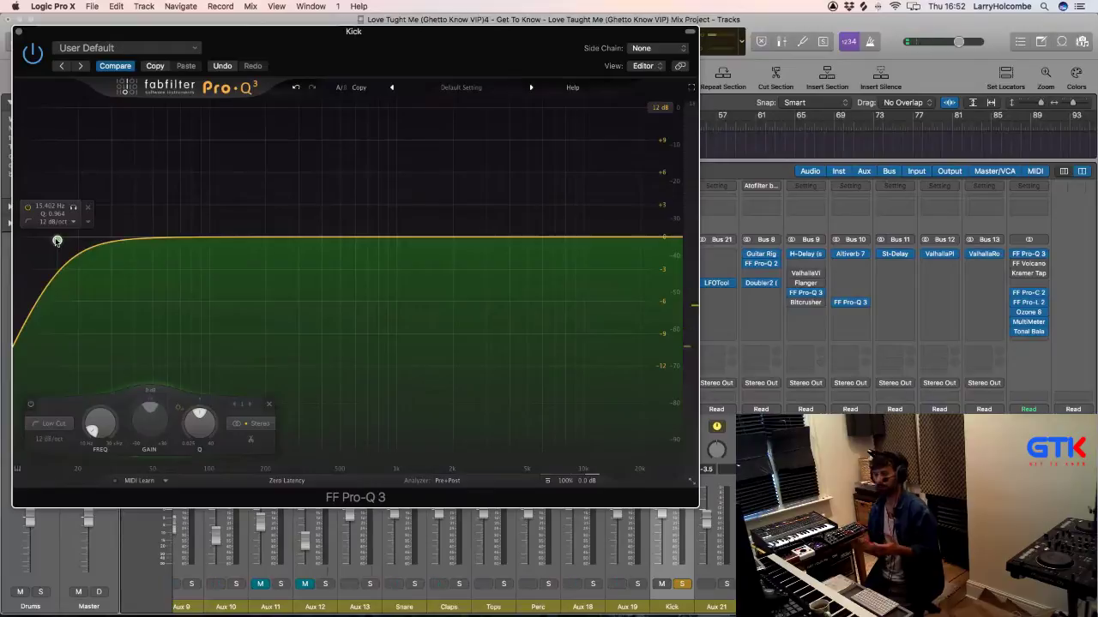
pyautogui.moveTo(58, 241); pyautogui.dragTo(64, 241)
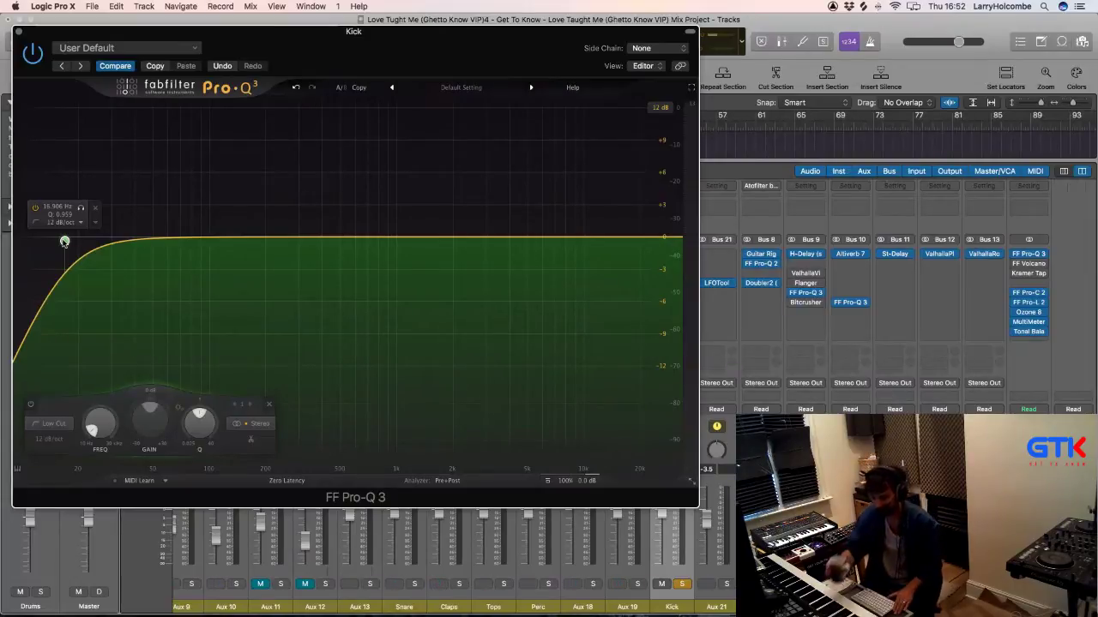
pyautogui.press('space')
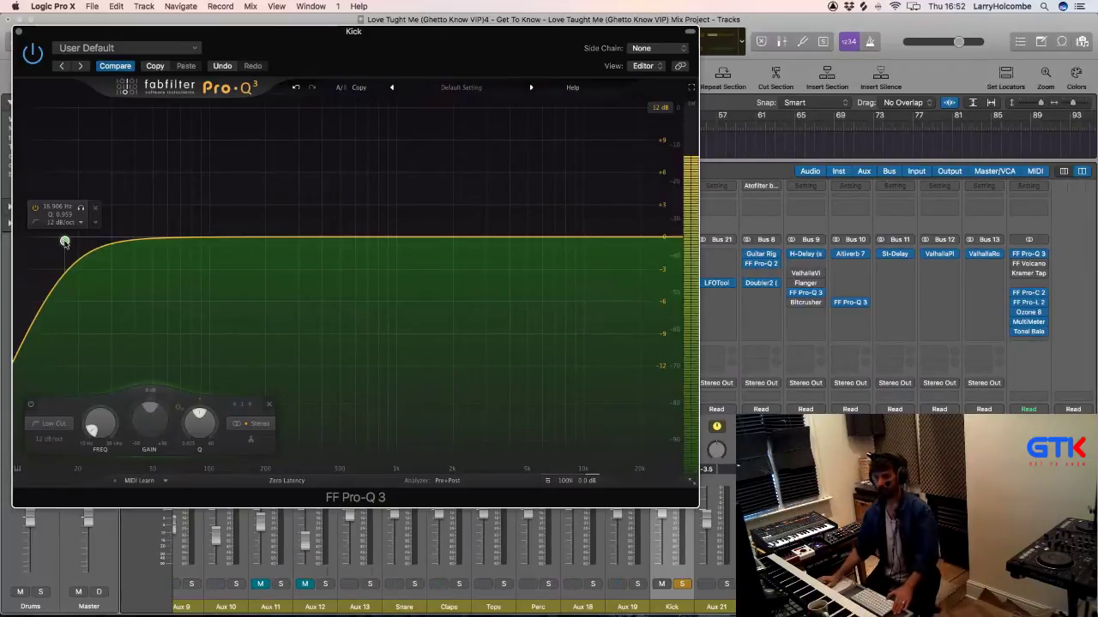
pyautogui.scroll(1, 65, 242)
pyautogui.moveTo(64, 242); pyautogui.dragTo(80, 241)
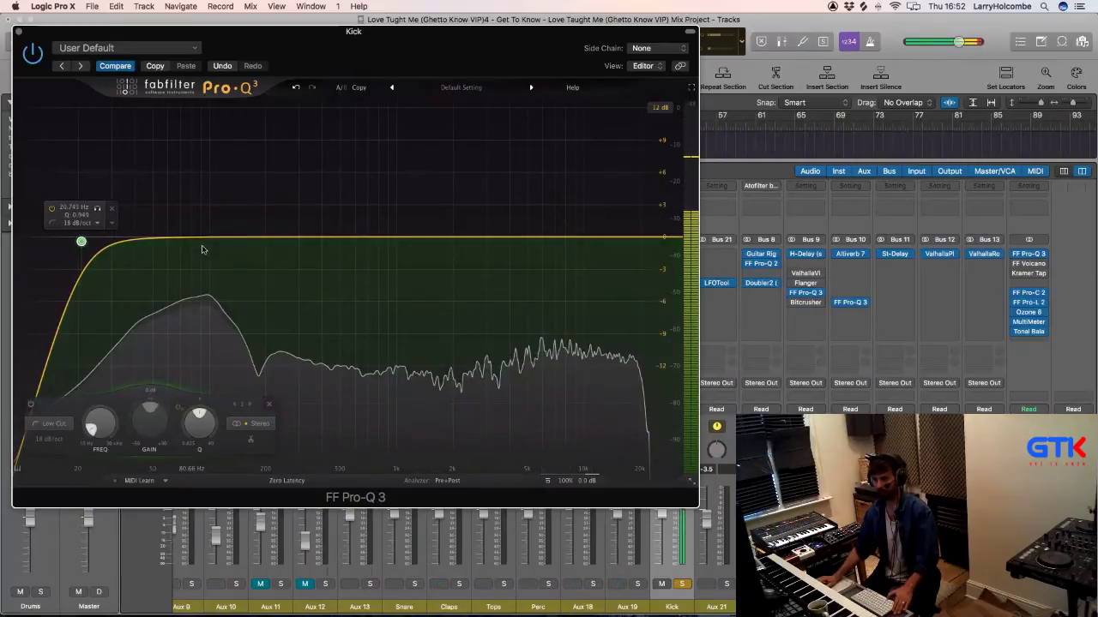
pyautogui.press('space')
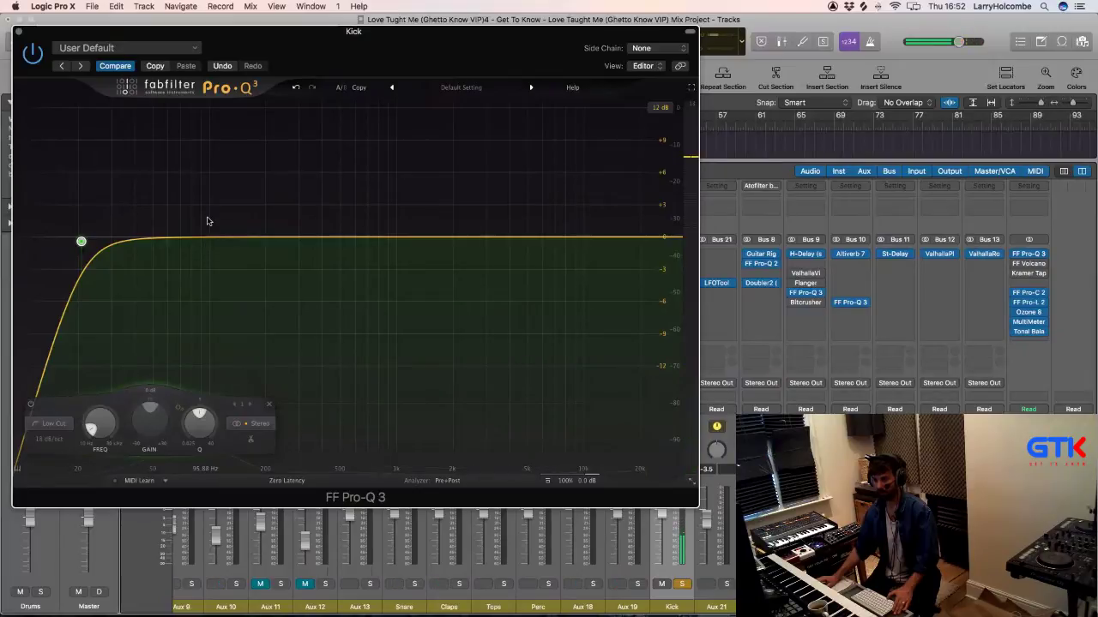
pyautogui.press('space')
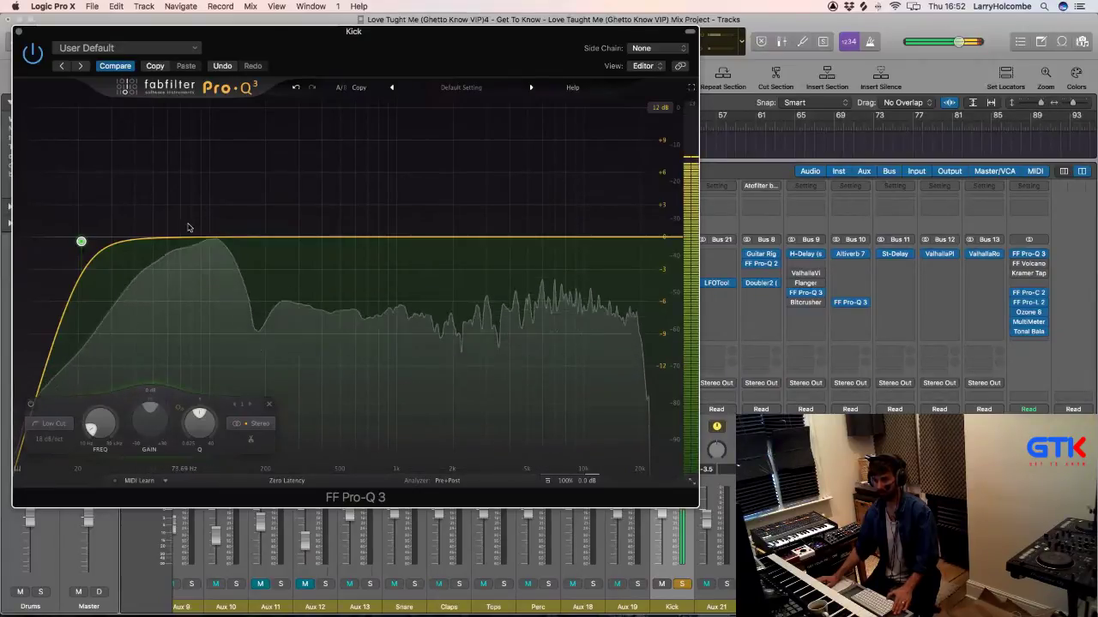
pyautogui.moveTo(84, 243)
pyautogui.moveTo(83, 243); pyautogui.dragTo(89, 243)
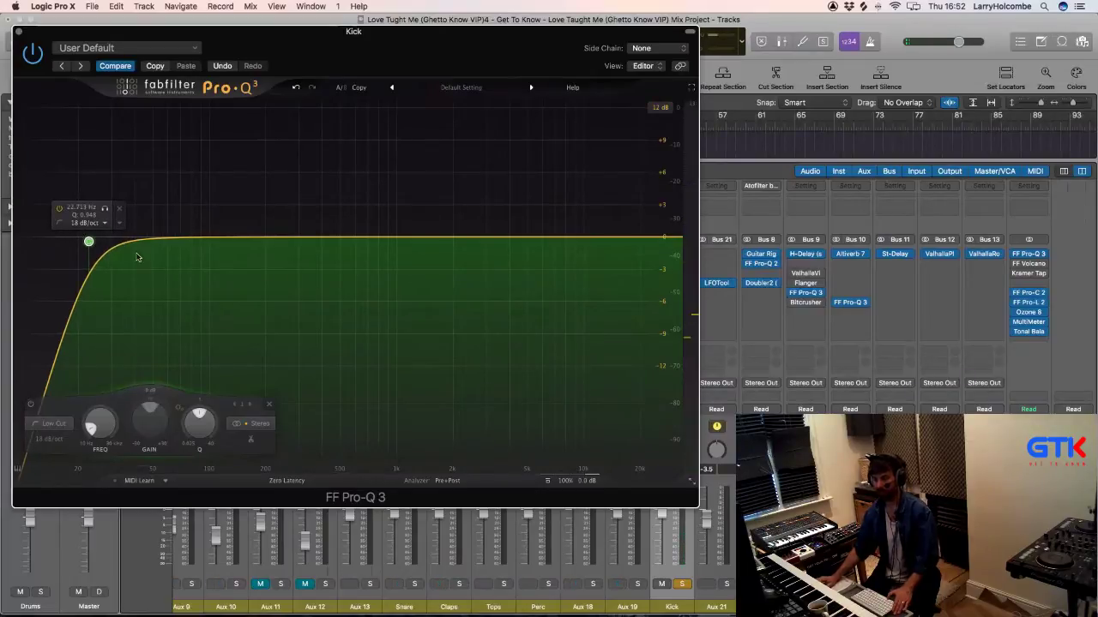
pyautogui.moveTo(88, 242); pyautogui.dragTo(81, 243)
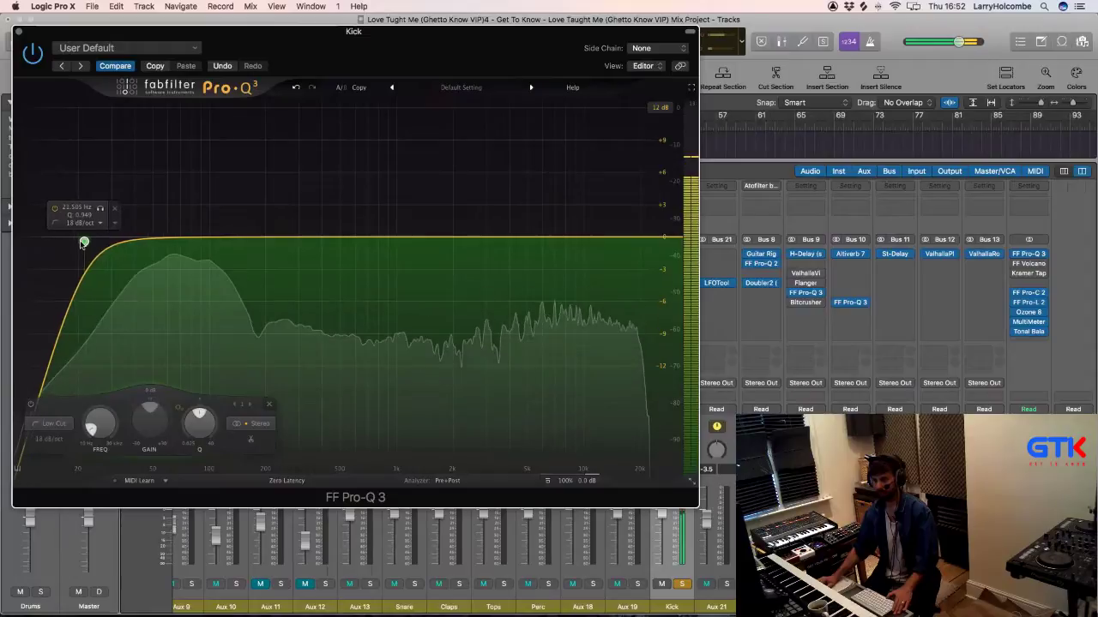
# Step: Add a boosted bell band, narrow and sweep it to about 398 Hz, and reduce its gain to about -2 dB
pyautogui.click(463, 238)
pyautogui.moveTo(463, 237); pyautogui.dragTo(291, 121)
pyautogui.press('space')
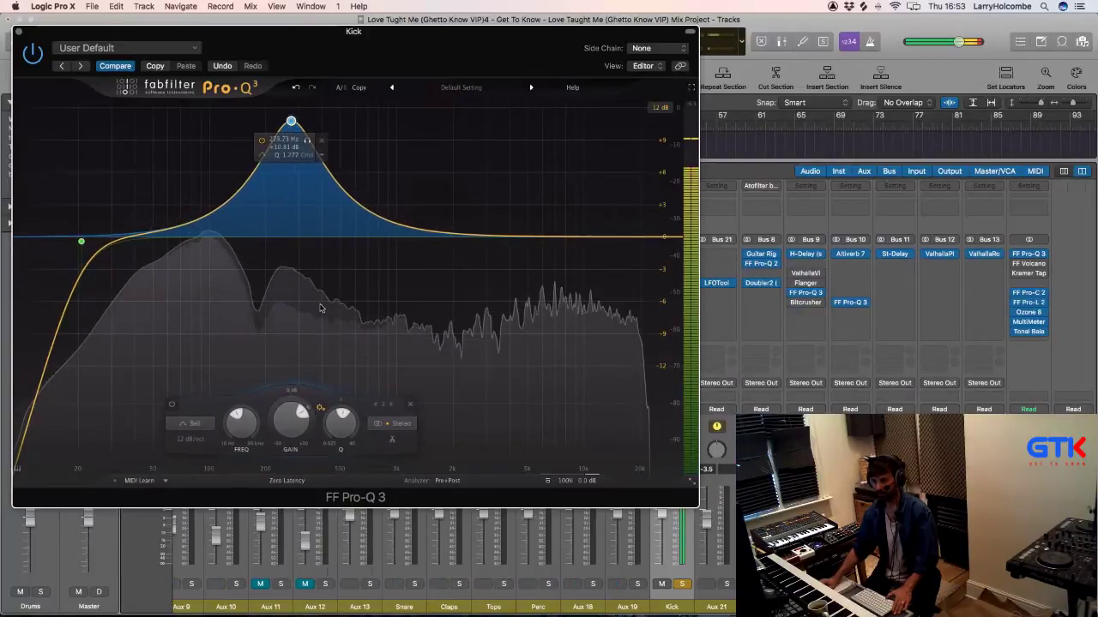
pyautogui.moveTo(340, 420); pyautogui.dragTo(341, 402)
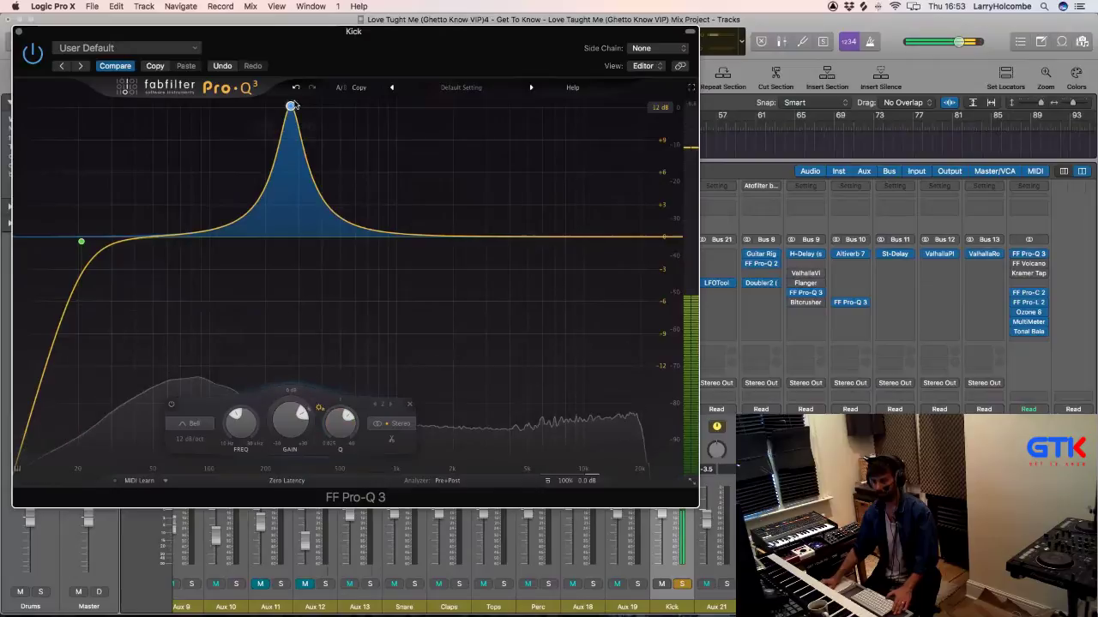
pyautogui.moveTo(293, 105); pyautogui.dragTo(322, 125)
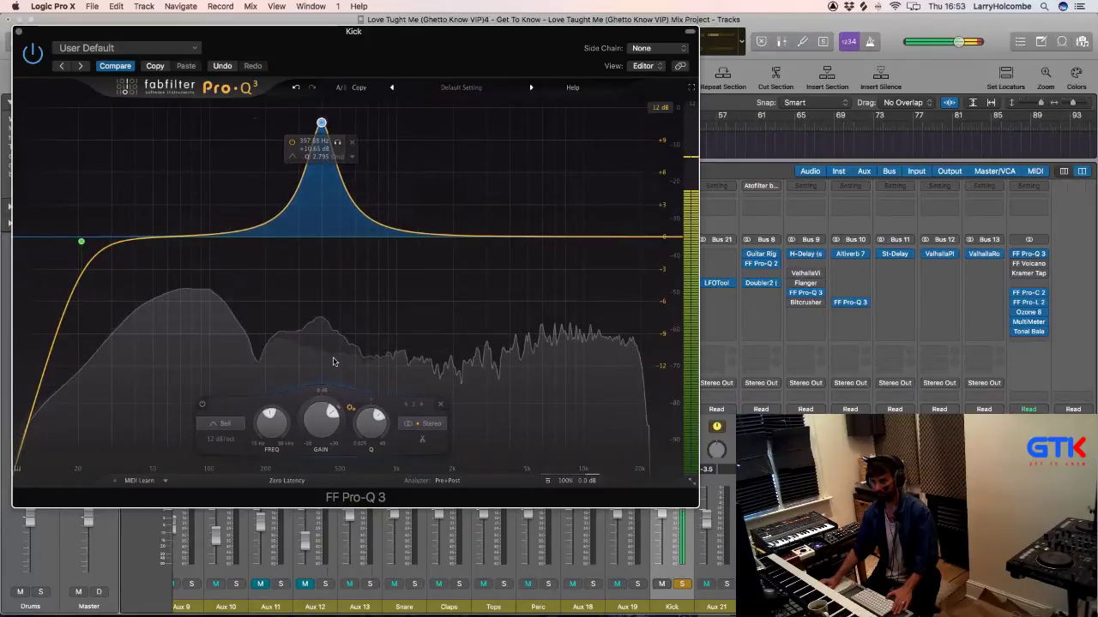
pyautogui.moveTo(322, 418); pyautogui.dragTo(322, 501)
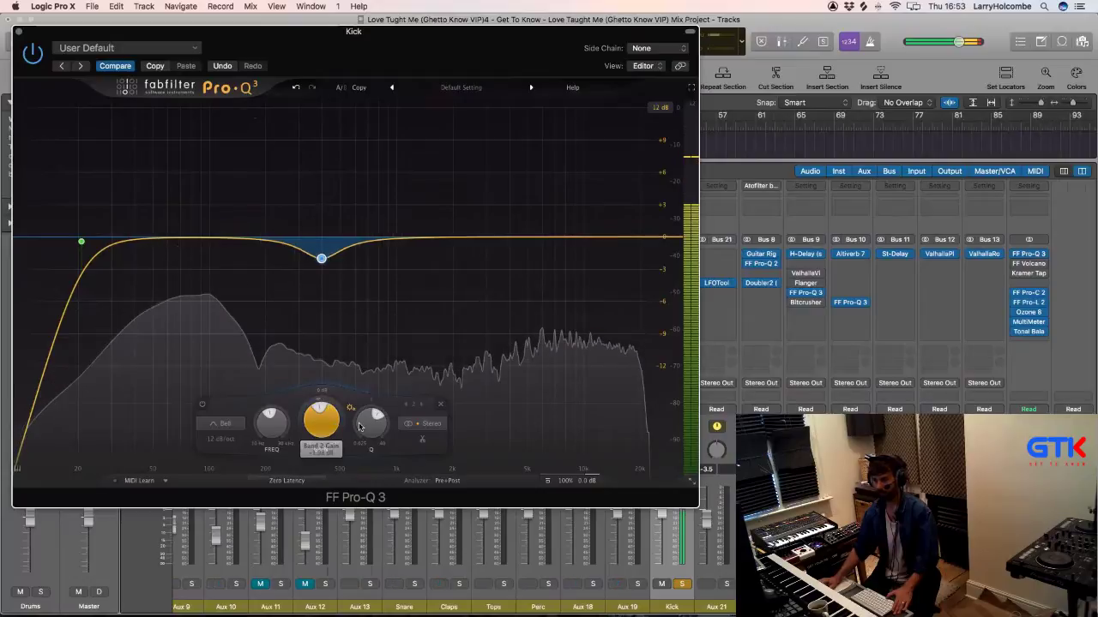
# Step: Compare the kick with Pro-Q 3 bypassed and active, and delete the bell band at about 398 Hz
pyautogui.click(33, 55)
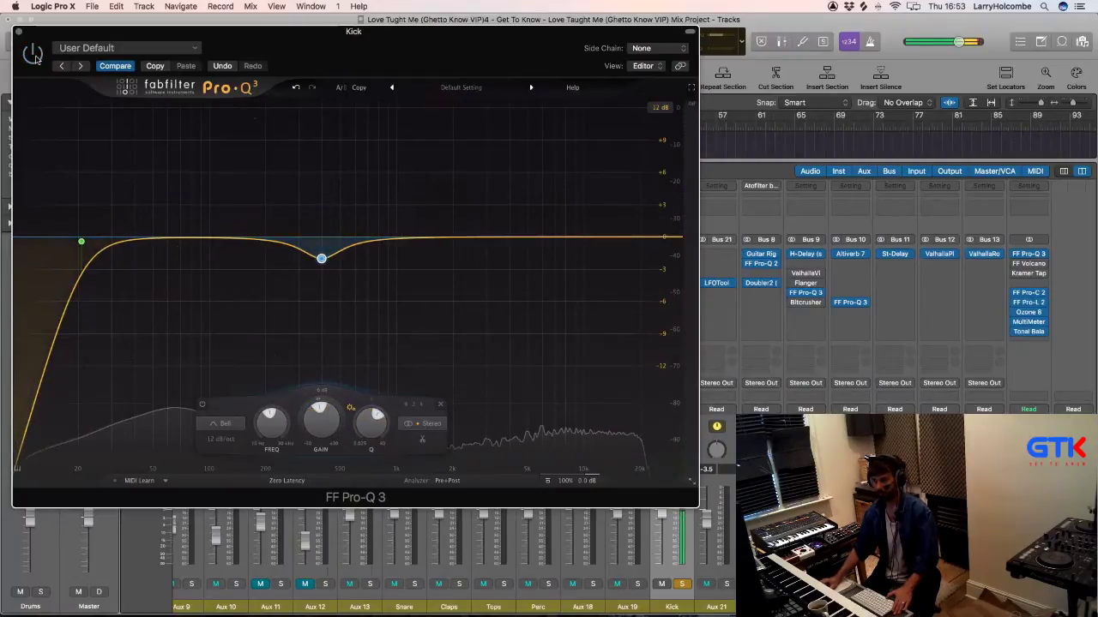
pyautogui.click(33, 55)
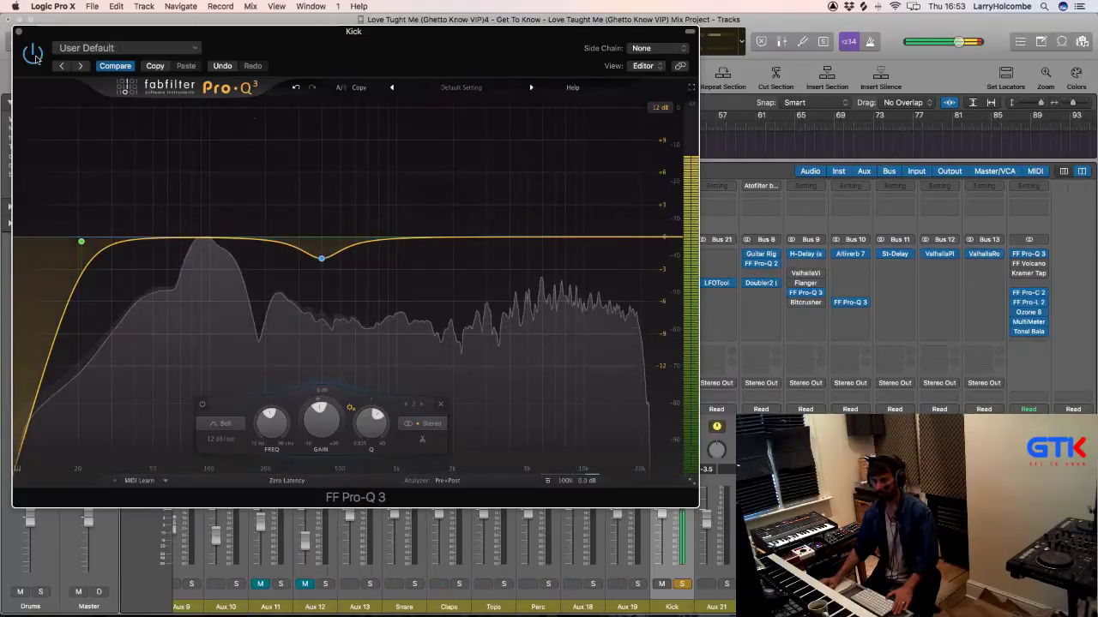
pyautogui.moveTo(307, 196)
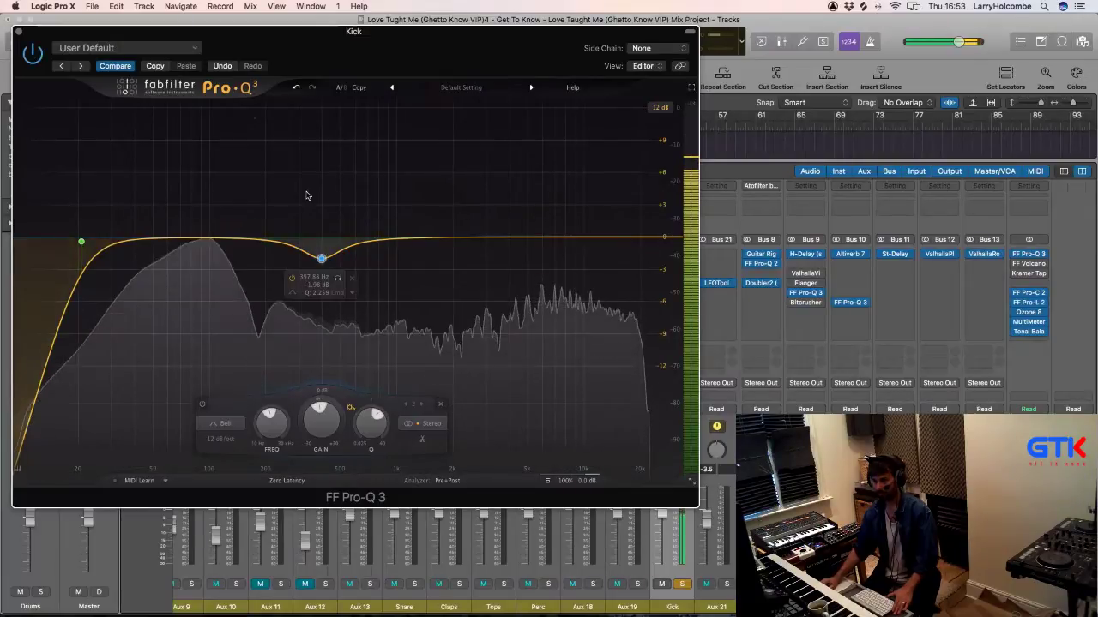
pyautogui.doubleClick(320, 254)
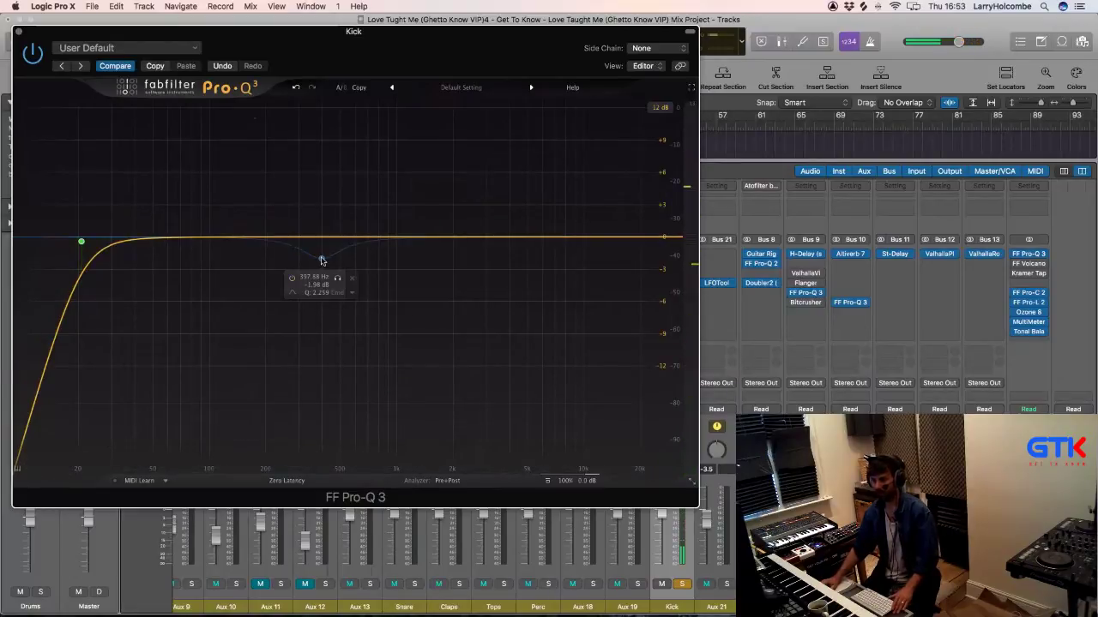
pyautogui.rightClick(321, 260)
pyautogui.click(350, 358)
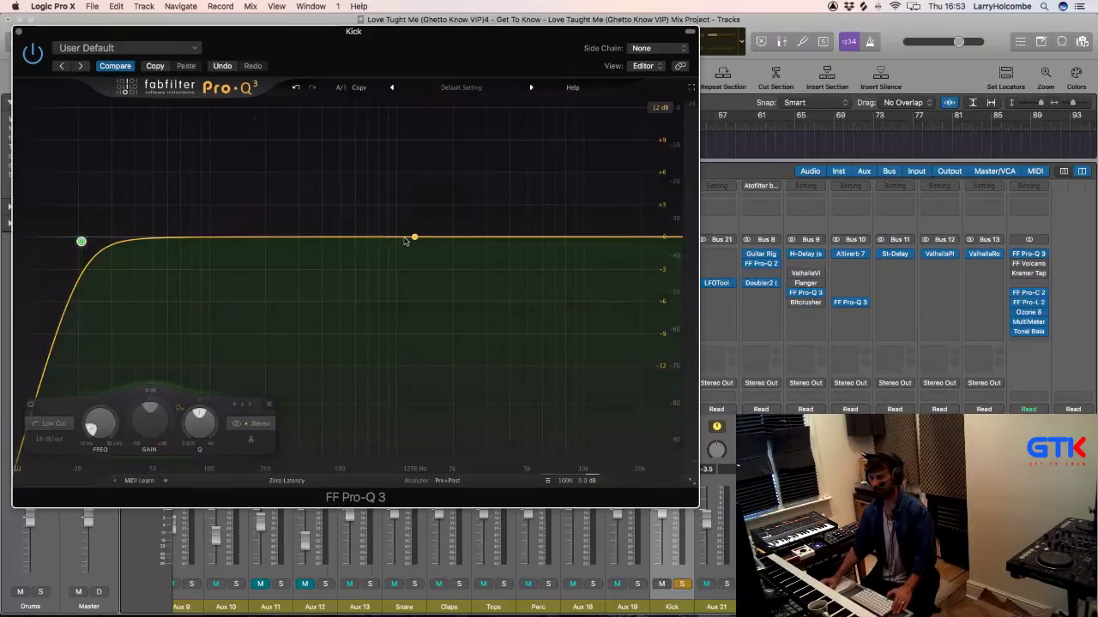
# Step: With the kick unsoloed, sweep a new bell boost in and shape it to about 1168 Hz, +3.6 dB and Q 2.4
pyautogui.press('space')
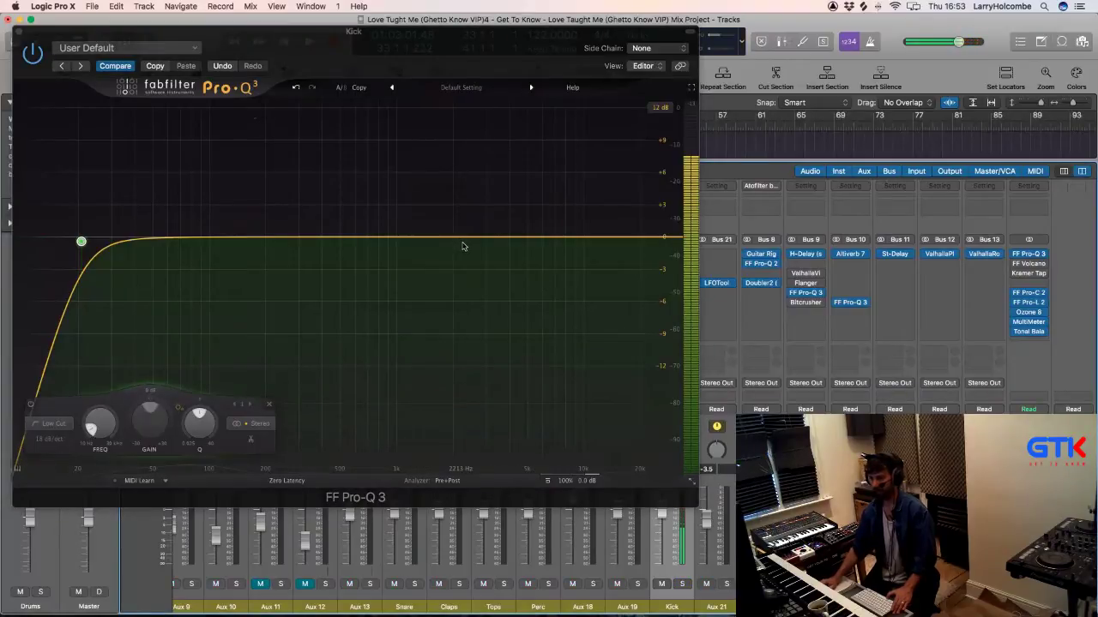
pyautogui.moveTo(463, 238); pyautogui.dragTo(383, 108)
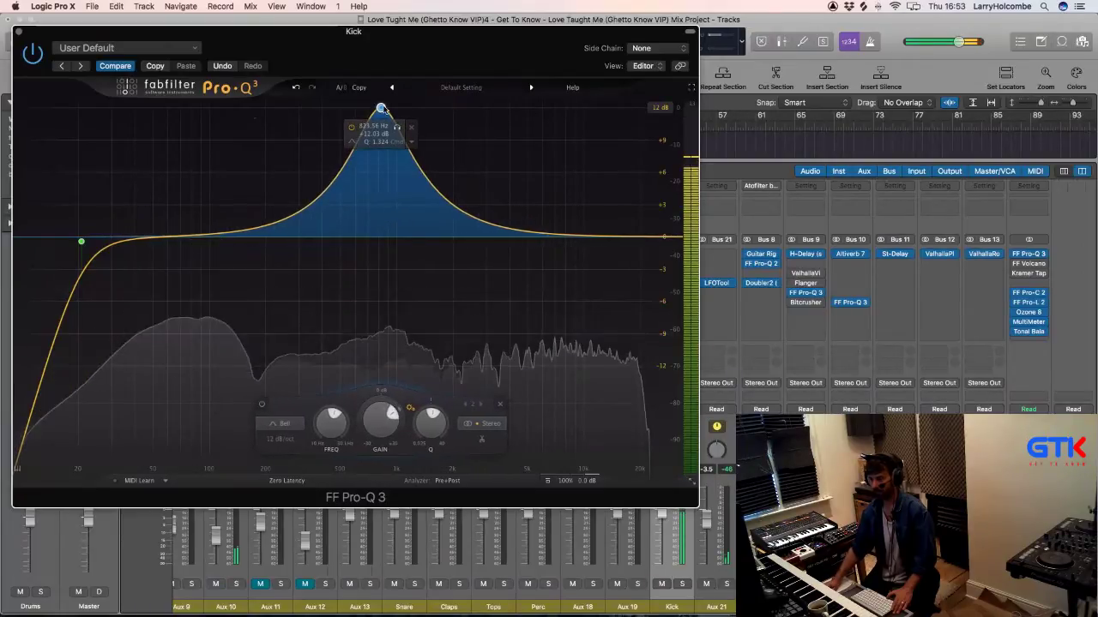
pyautogui.moveTo(381, 119); pyautogui.dragTo(409, 204)
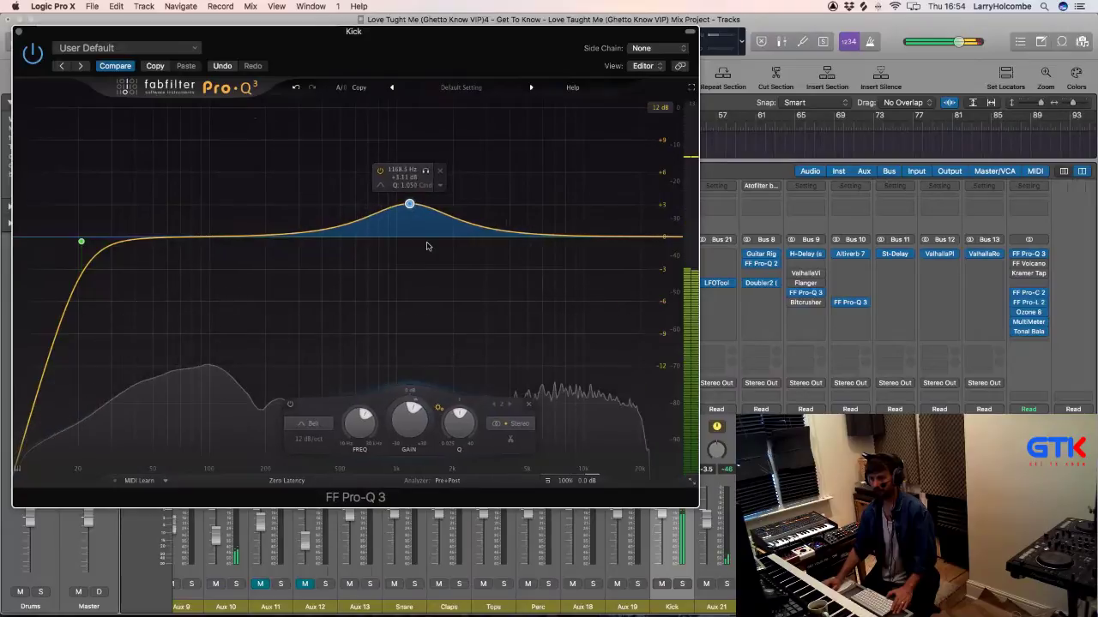
pyautogui.scroll(3, 410, 204)
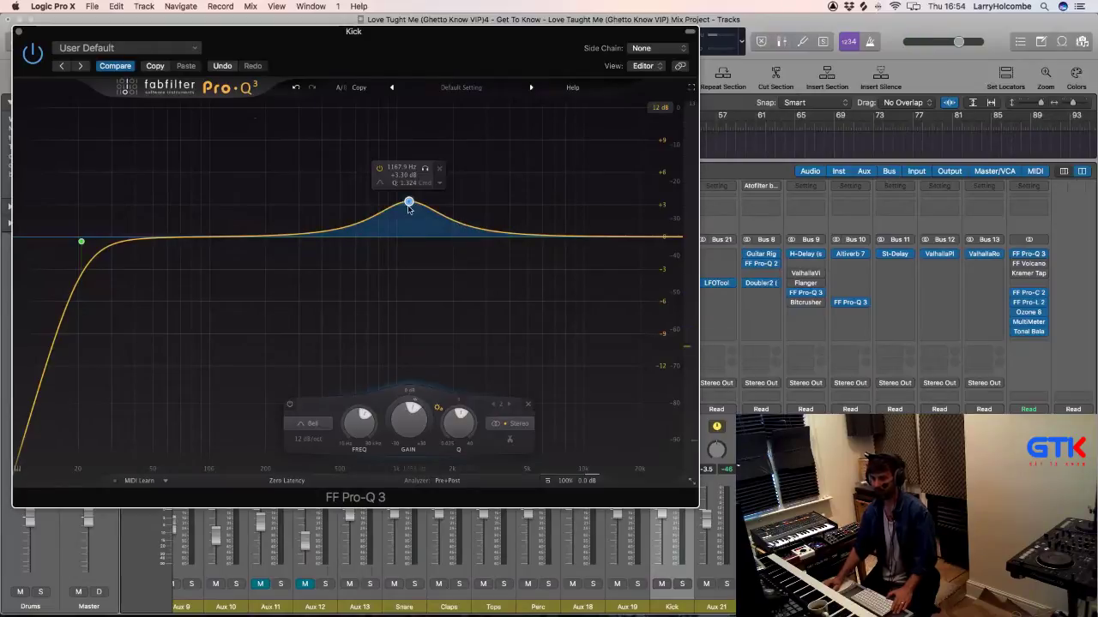
pyautogui.scroll(3, 453, 429)
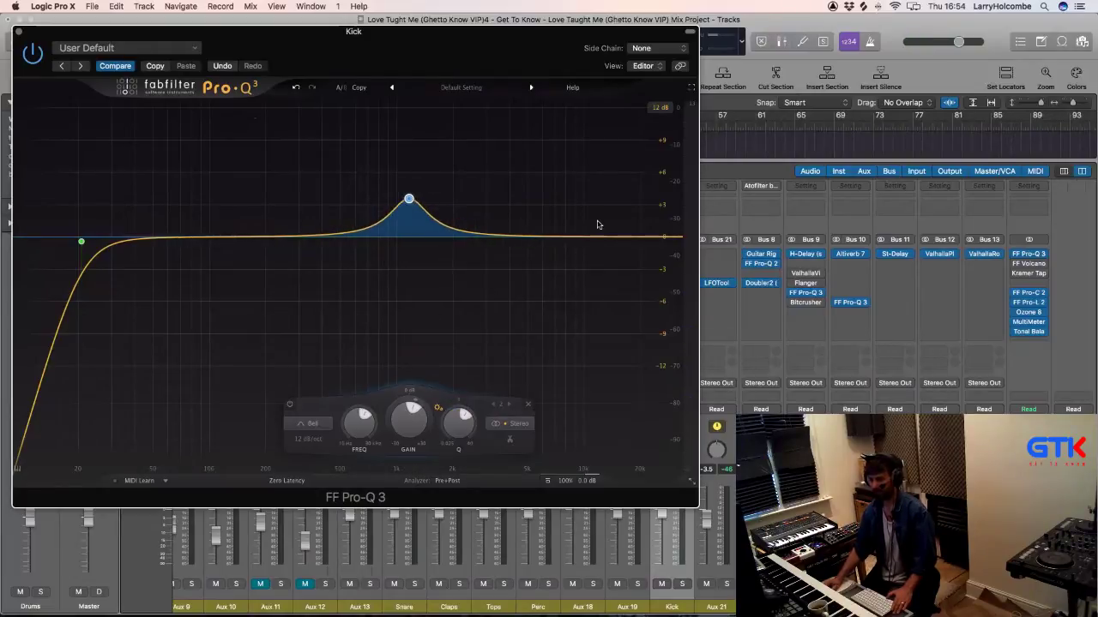
pyautogui.moveTo(411, 204)
# Step: Move the bell boost slightly higher in frequency and gain during playback, and toggle the band off and on to compare
pyautogui.press('space')
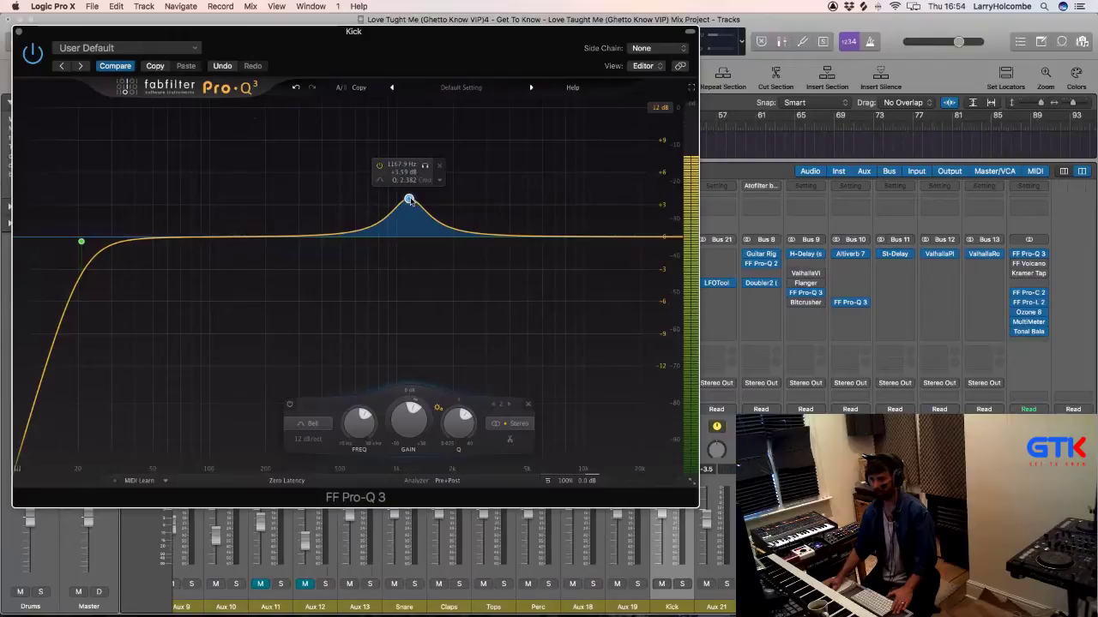
pyautogui.moveTo(409, 206)
pyautogui.mouseDown()
pyautogui.moveTo(423, 185)
pyautogui.moveTo(421, 206)
pyautogui.moveTo(421, 192)
pyautogui.mouseUp()
pyautogui.click(302, 405)
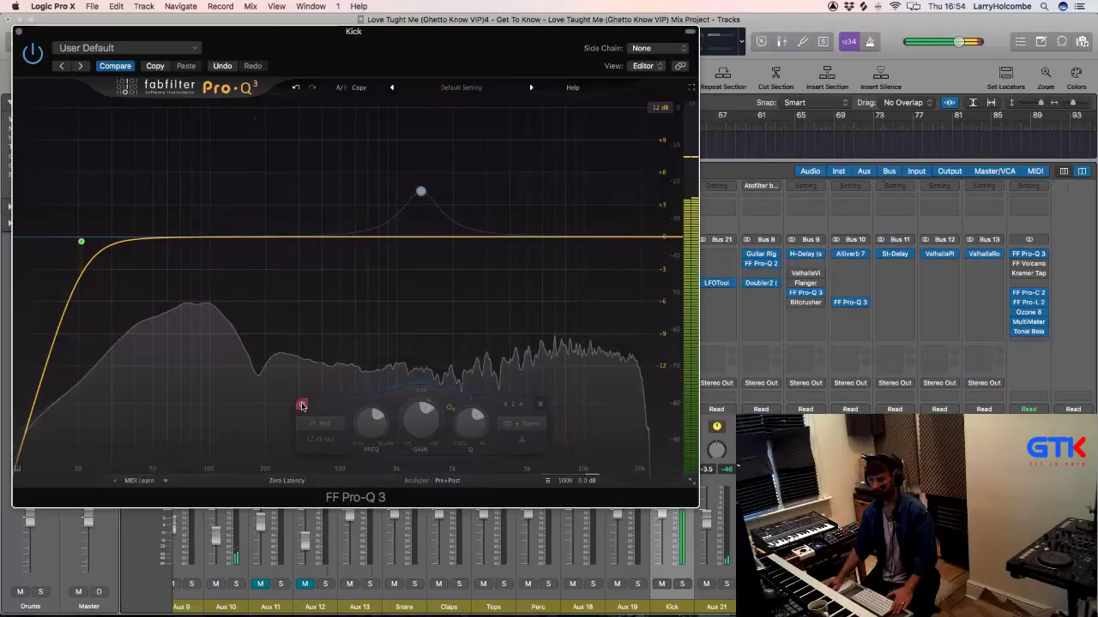
pyautogui.click(302, 405)
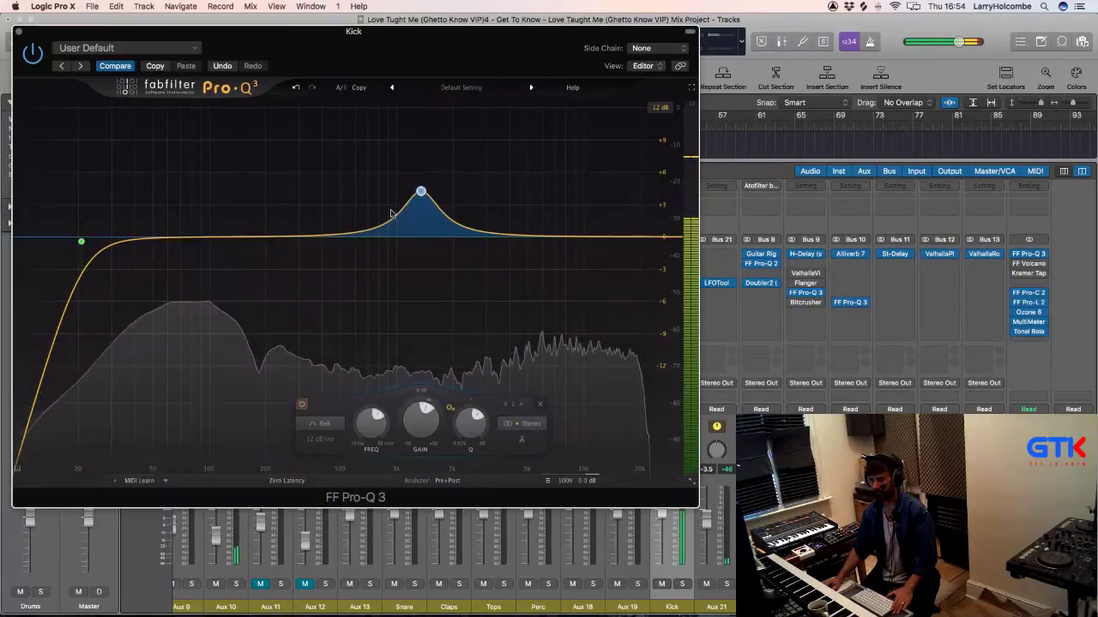
# Step: Reduce the bell boost to about +2.3 dB at about 1416 Hz, and toggle the band off and on to compare
pyautogui.moveTo(420, 192); pyautogui.dragTo(423, 211)
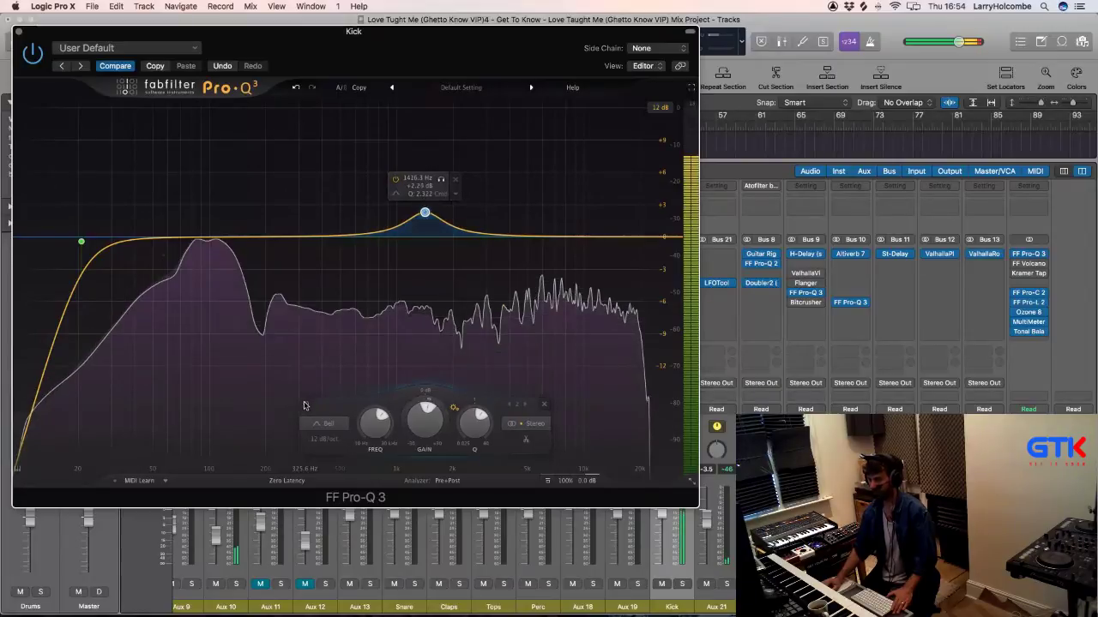
pyautogui.click(305, 405)
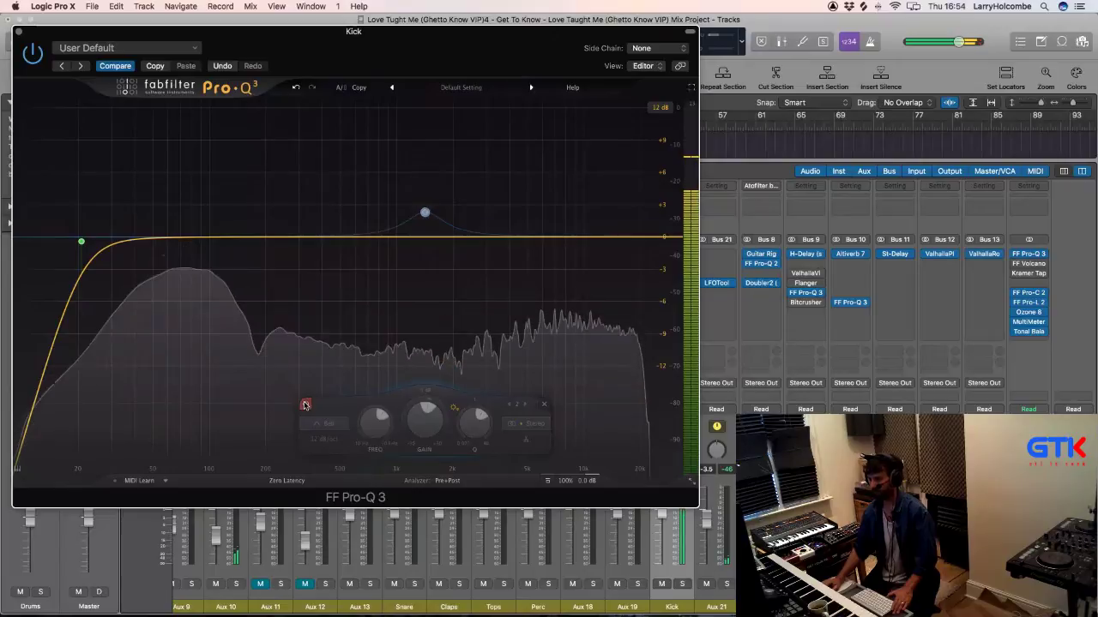
pyautogui.click(304, 405)
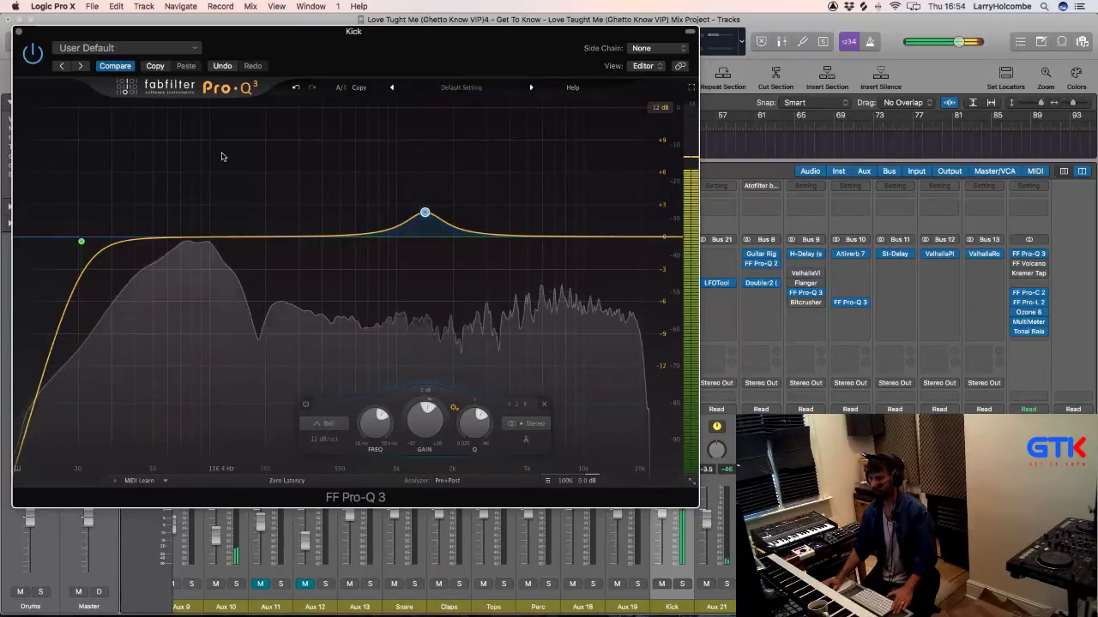
# Step: Move the bell boost to about 1539 Hz and +2.6 dB, bypass it to compare, and delete the band
pyautogui.moveTo(426, 213)
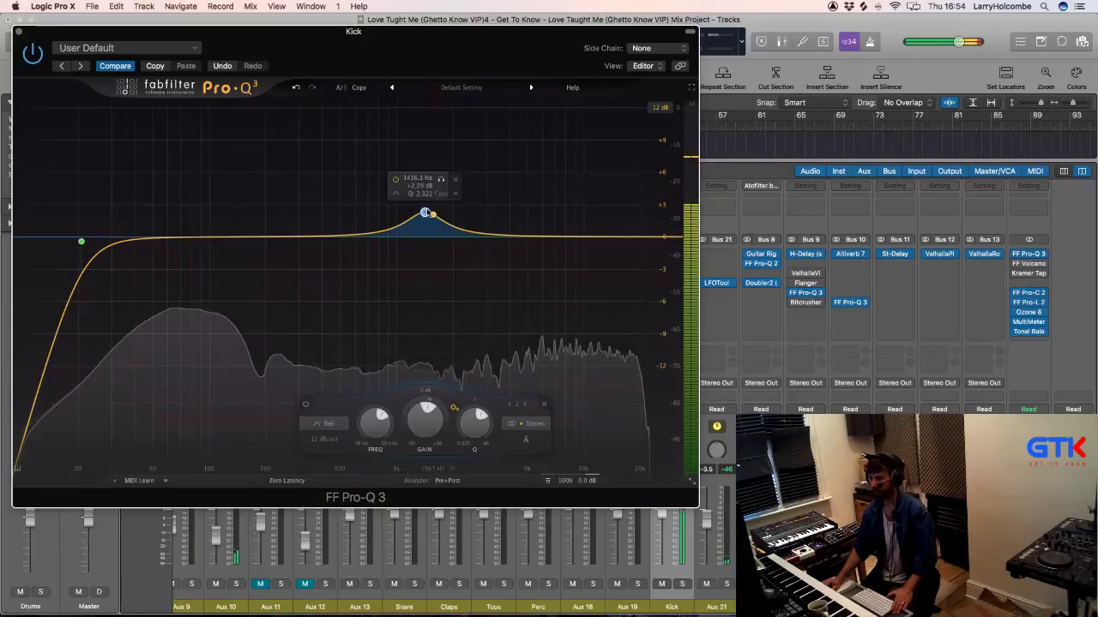
pyautogui.moveTo(435, 210); pyautogui.dragTo(442, 206)
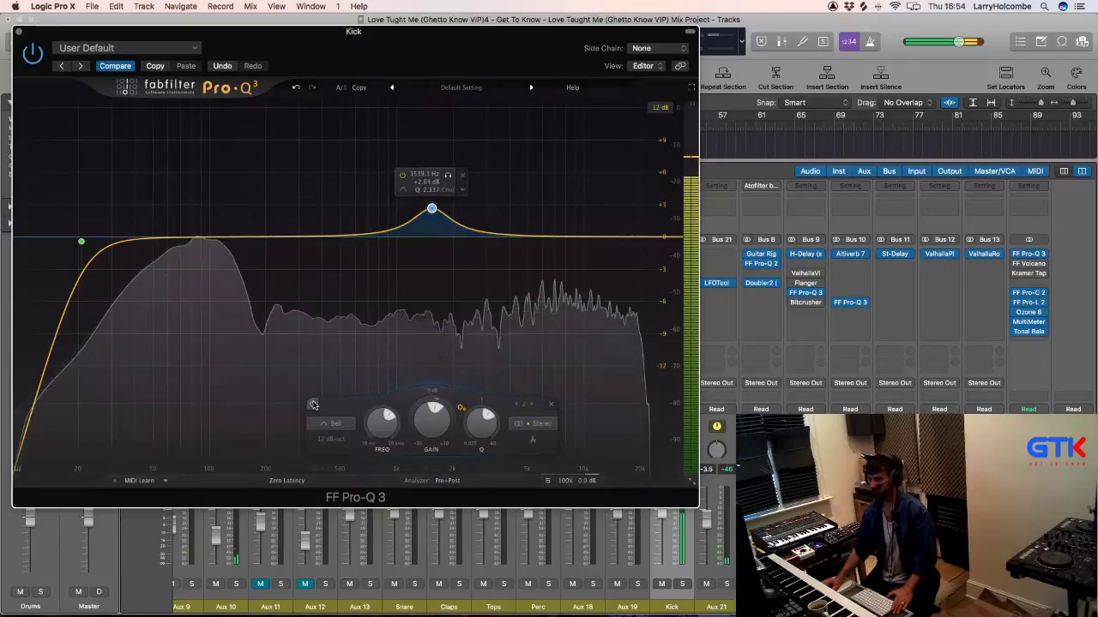
pyautogui.click(313, 405)
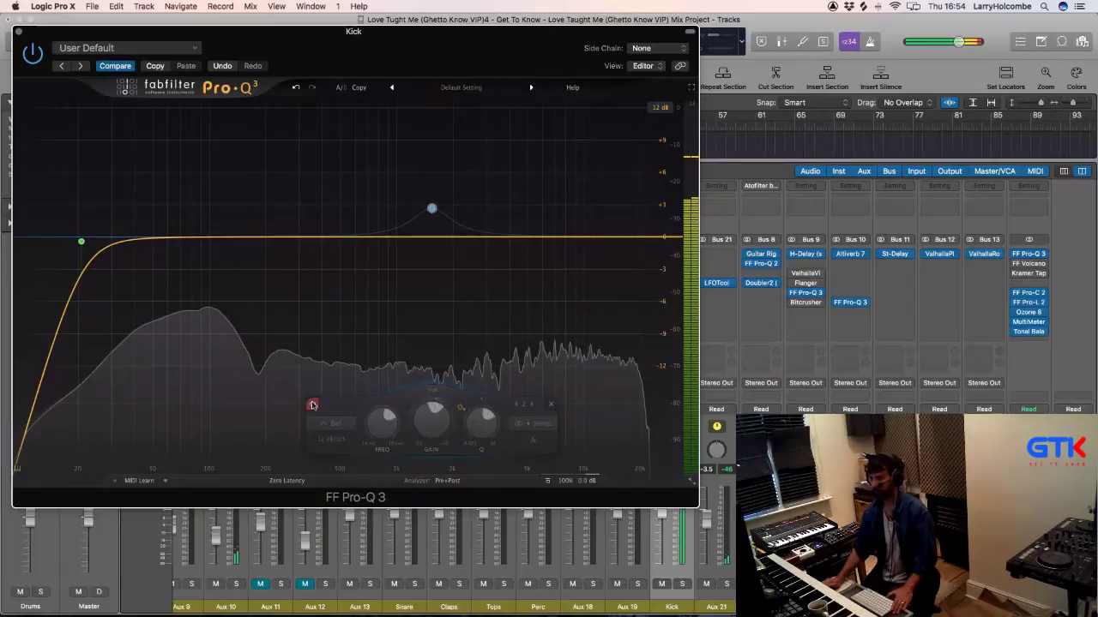
pyautogui.rightClick(431, 210)
pyautogui.click(459, 306)
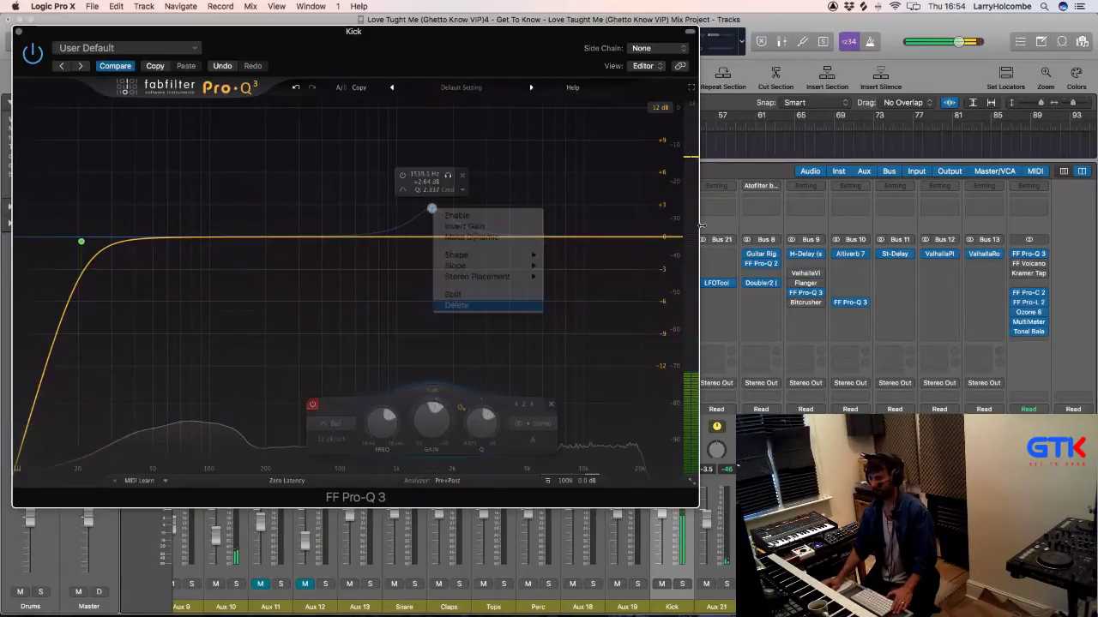
# Step: Add a high cut at about 25.2 kHz with an 18 dB/oct slope and audition it in the mix
pyautogui.click(659, 237)
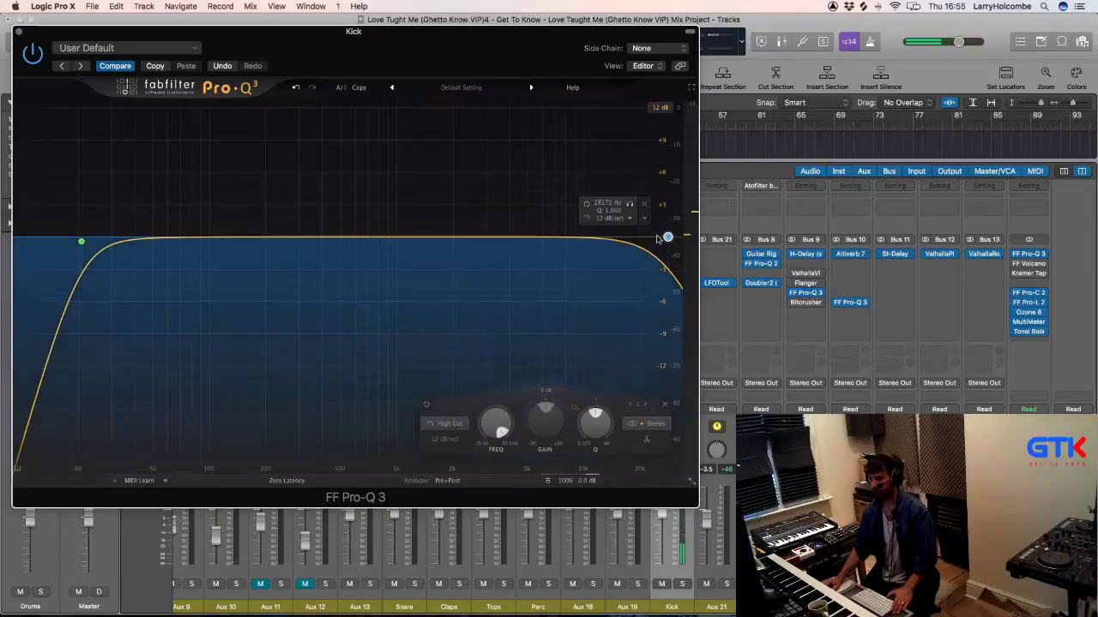
pyautogui.click(445, 440)
pyautogui.click(449, 475)
pyautogui.press('space')
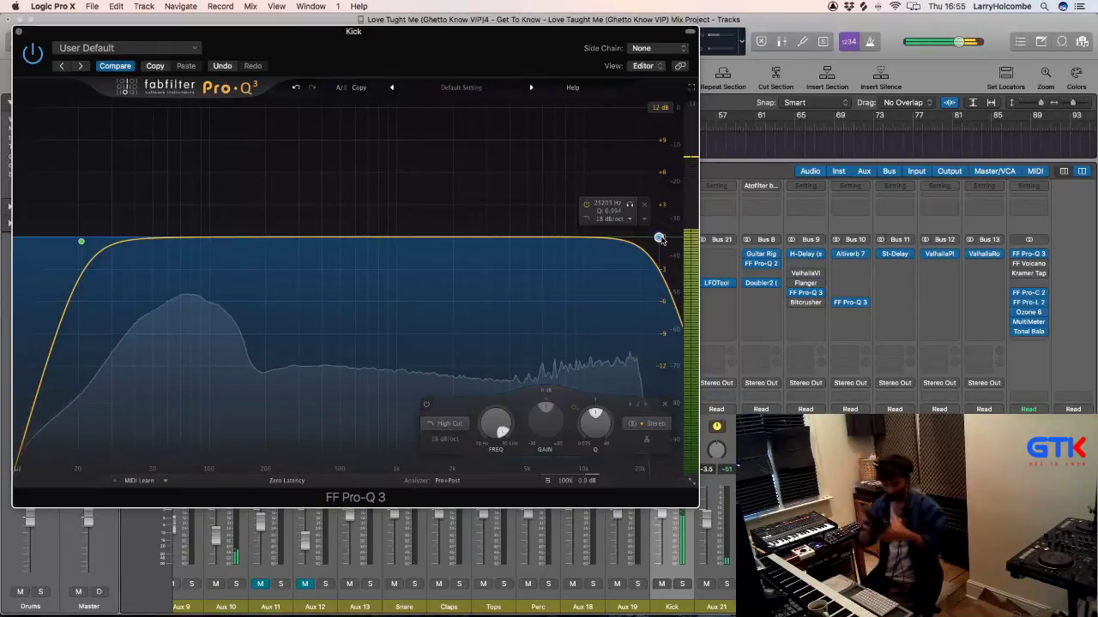
pyautogui.press('space')
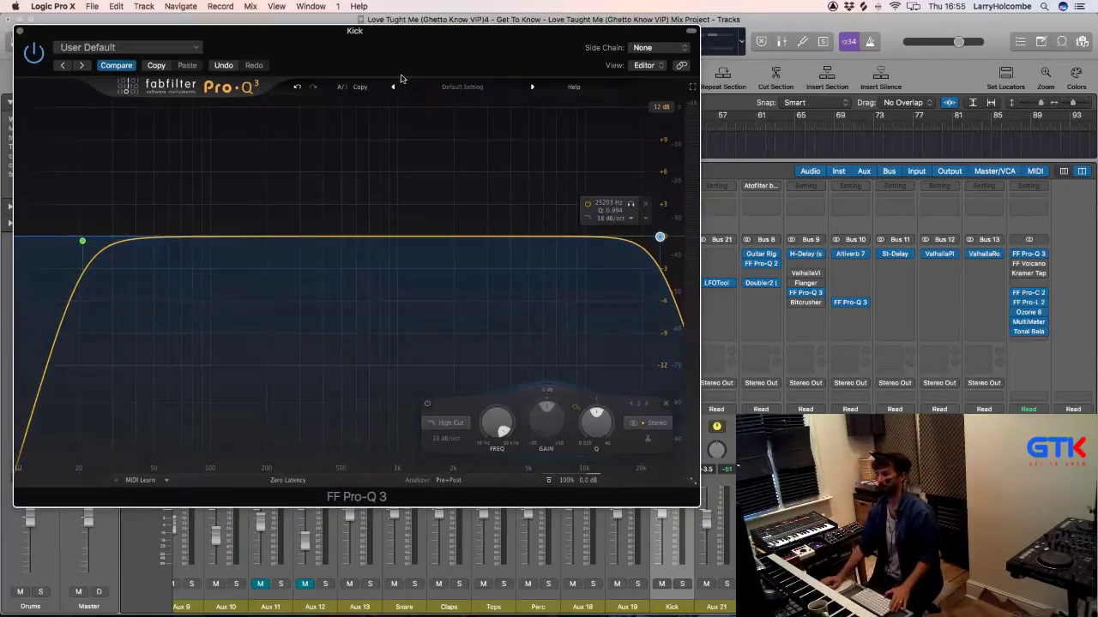
# Step: Lower the high cut to about 15.6 kHz during playback and toggle it off and on to compare
pyautogui.moveTo(239, 39); pyautogui.dragTo(426, 69)
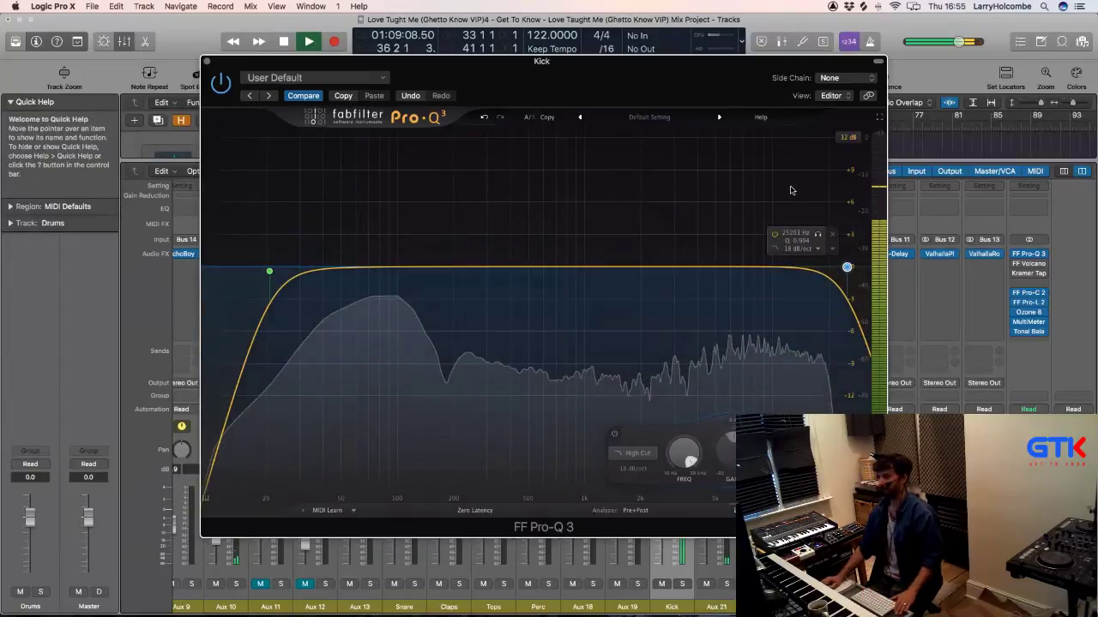
pyautogui.moveTo(845, 273); pyautogui.dragTo(808, 270)
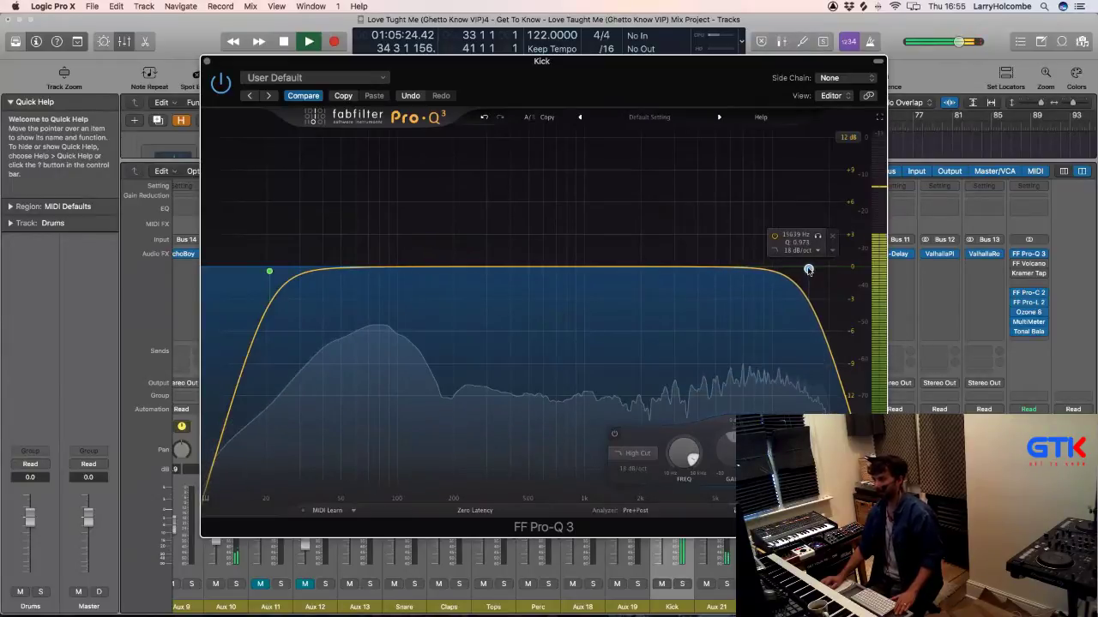
pyautogui.click(613, 436)
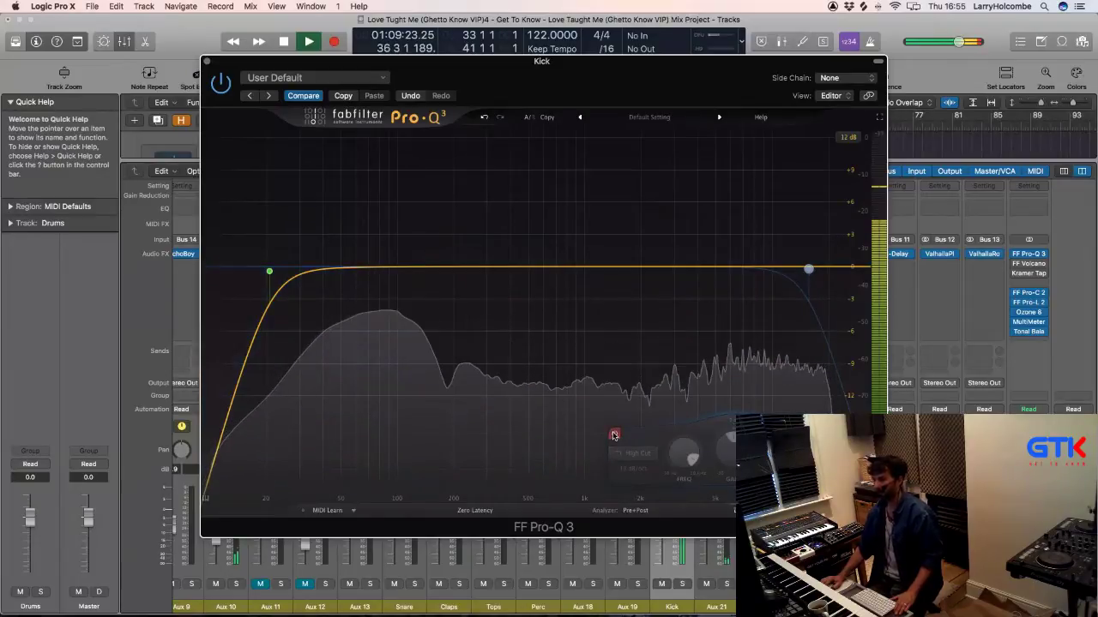
pyautogui.click(613, 437)
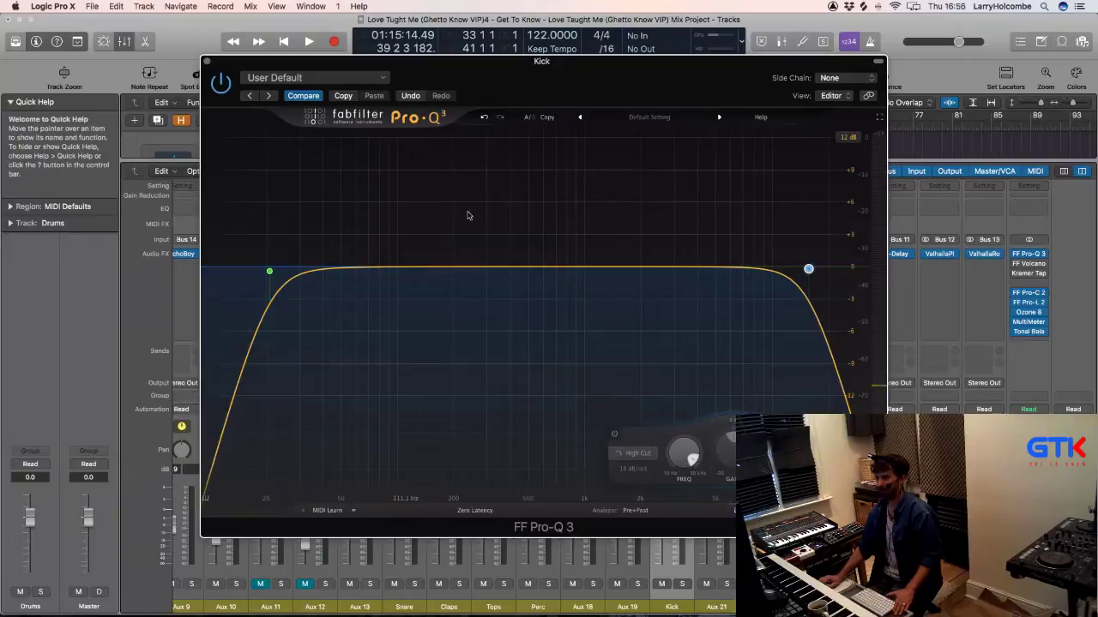
# Step: Add and sweep a boosted bell band, turn it into a cut at about 248 Hz and -1.1 dB, and compare it off and on
pyautogui.click(583, 268)
pyautogui.moveTo(582, 267); pyautogui.dragTo(573, 206)
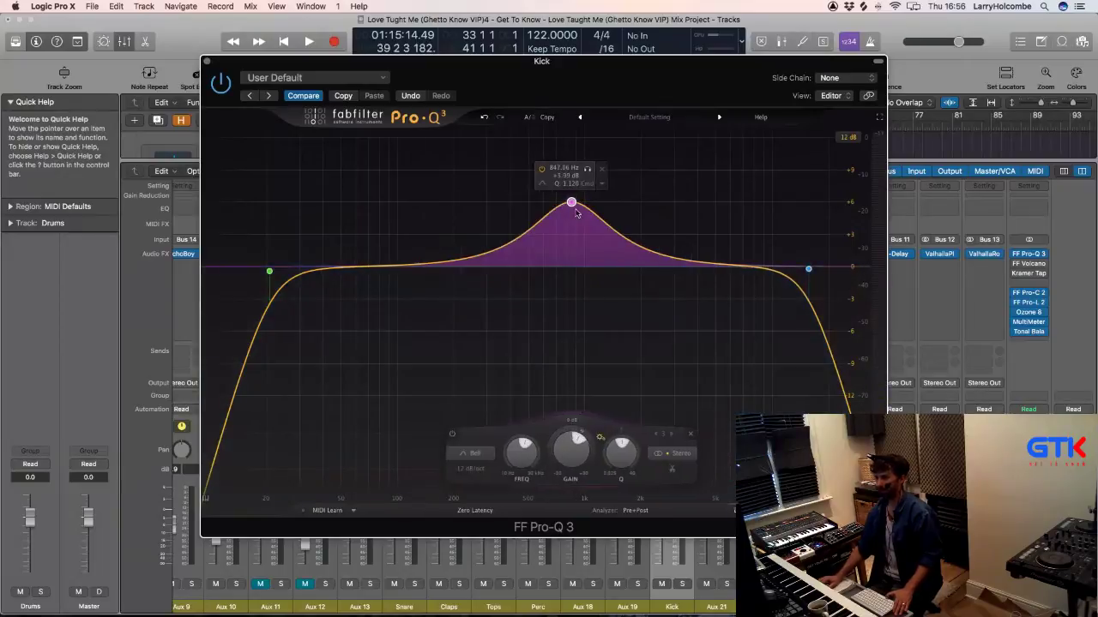
pyautogui.scroll(4, 573, 206)
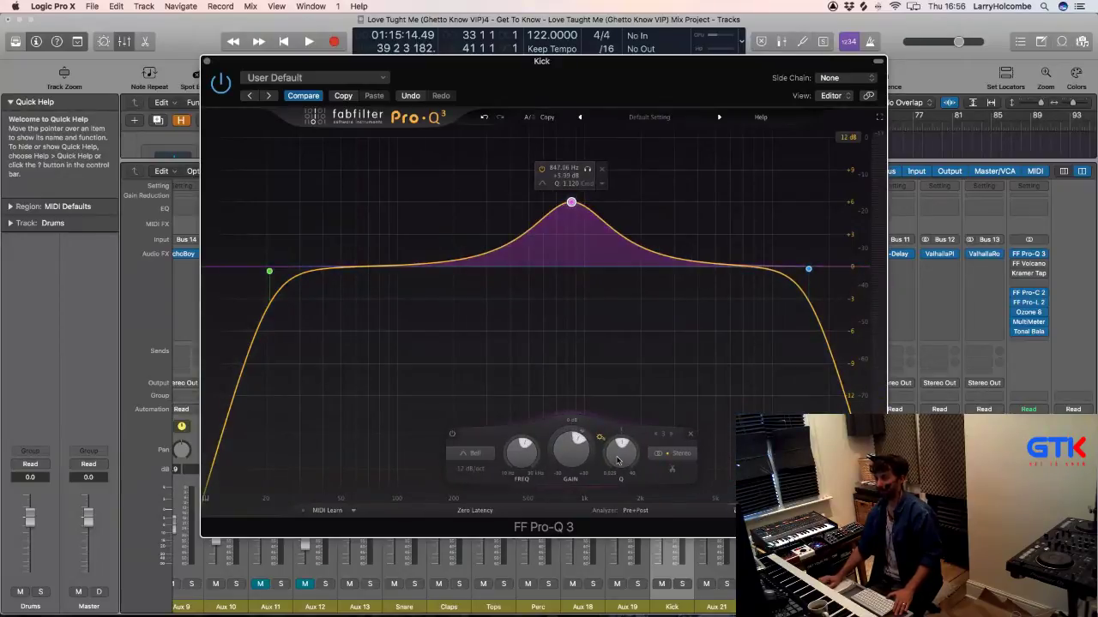
pyautogui.moveTo(573, 205); pyautogui.dragTo(573, 193)
pyautogui.press('space')
pyautogui.moveTo(493, 186); pyautogui.dragTo(471, 279)
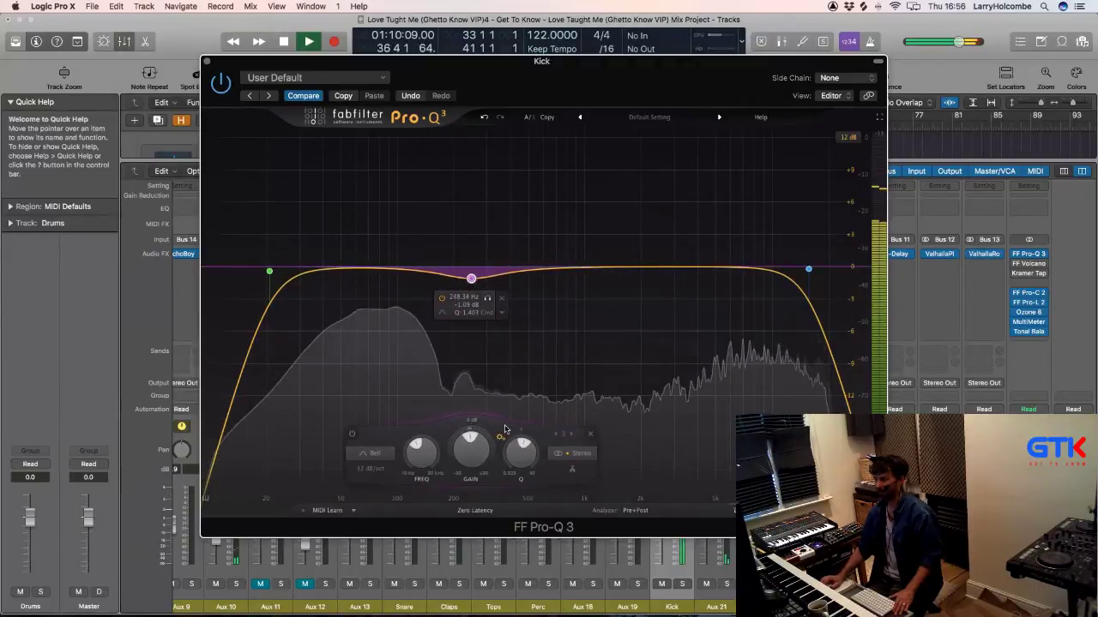
pyautogui.click(352, 435)
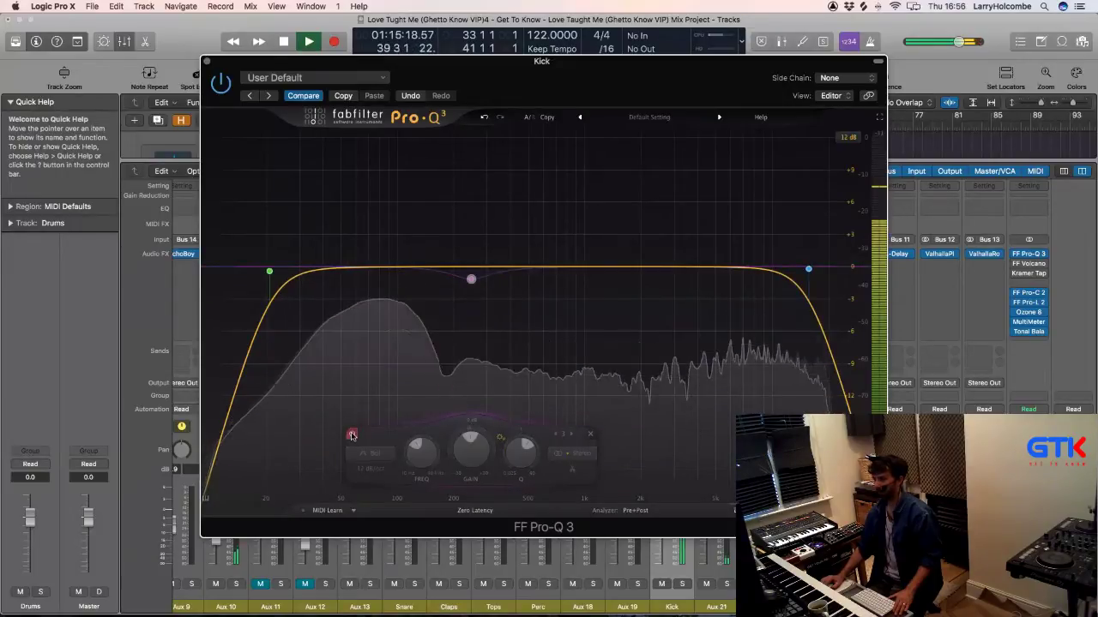
pyautogui.click(351, 435)
# Step: Narrow the bell cut to a Q of about 4.1 at about 236 Hz and -1.4 dB, and toggle it to compare
pyautogui.scroll(5, 468, 279)
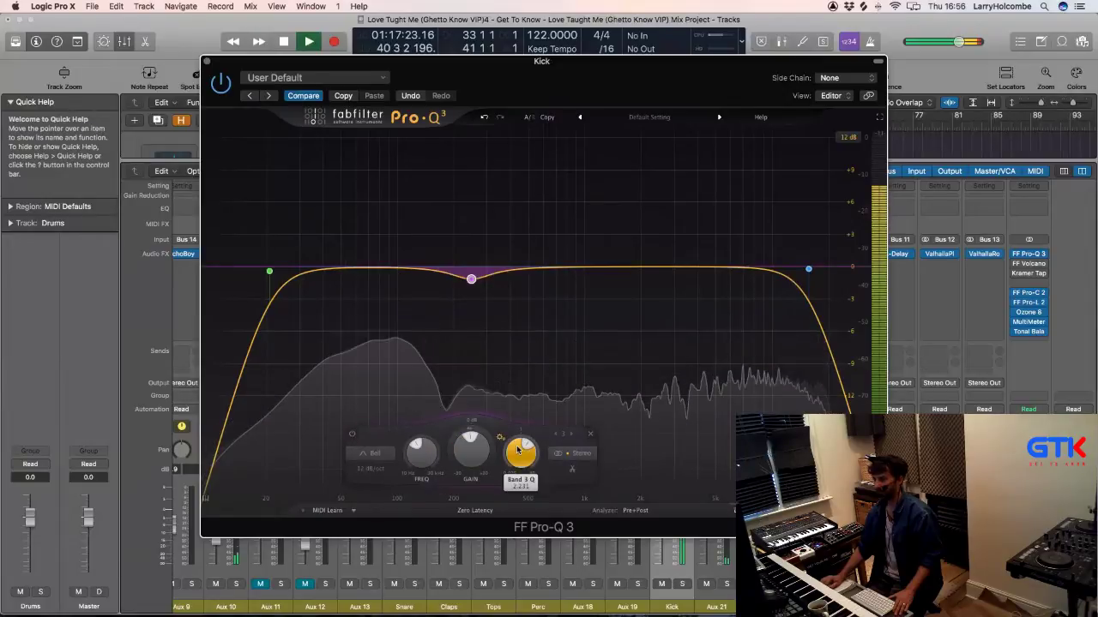
pyautogui.moveTo(471, 285)
pyautogui.moveTo(471, 289); pyautogui.dragTo(468, 284)
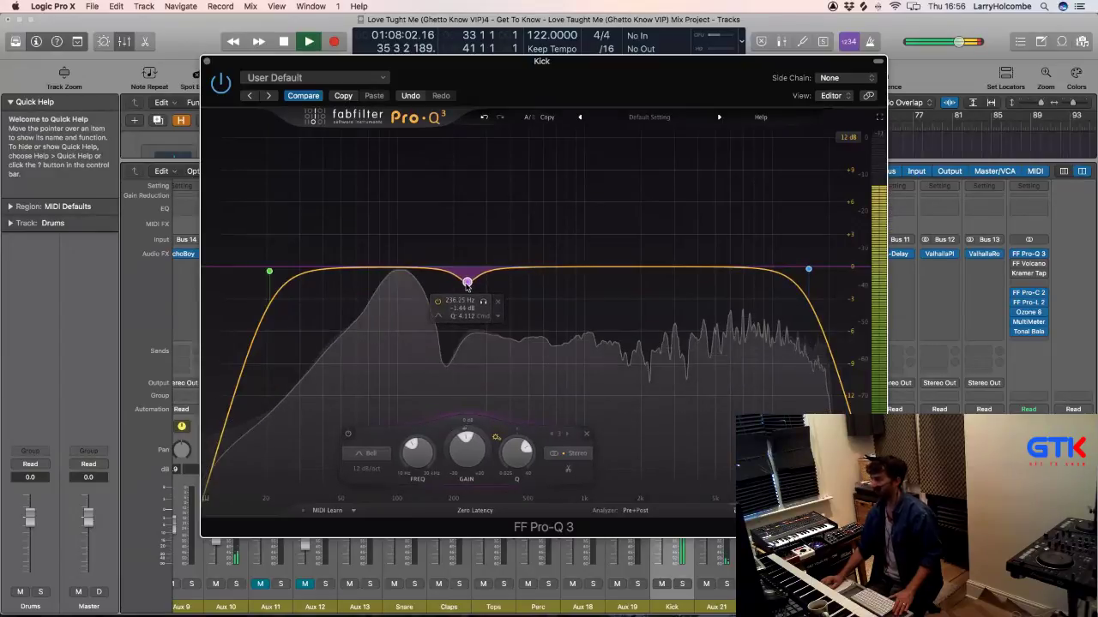
pyautogui.click(347, 434)
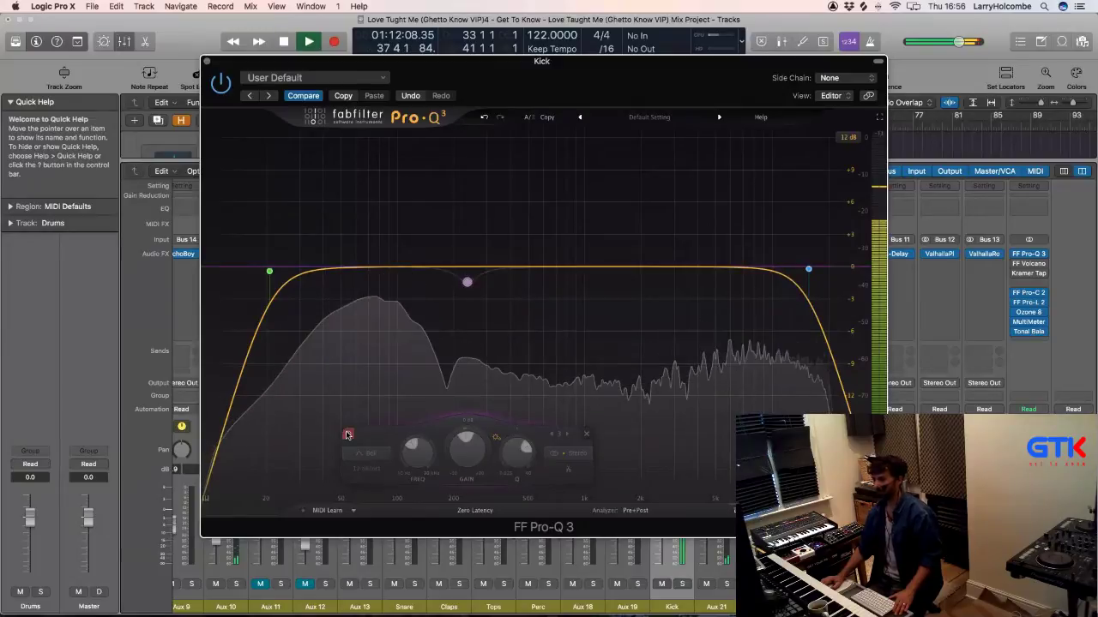
pyautogui.click(347, 435)
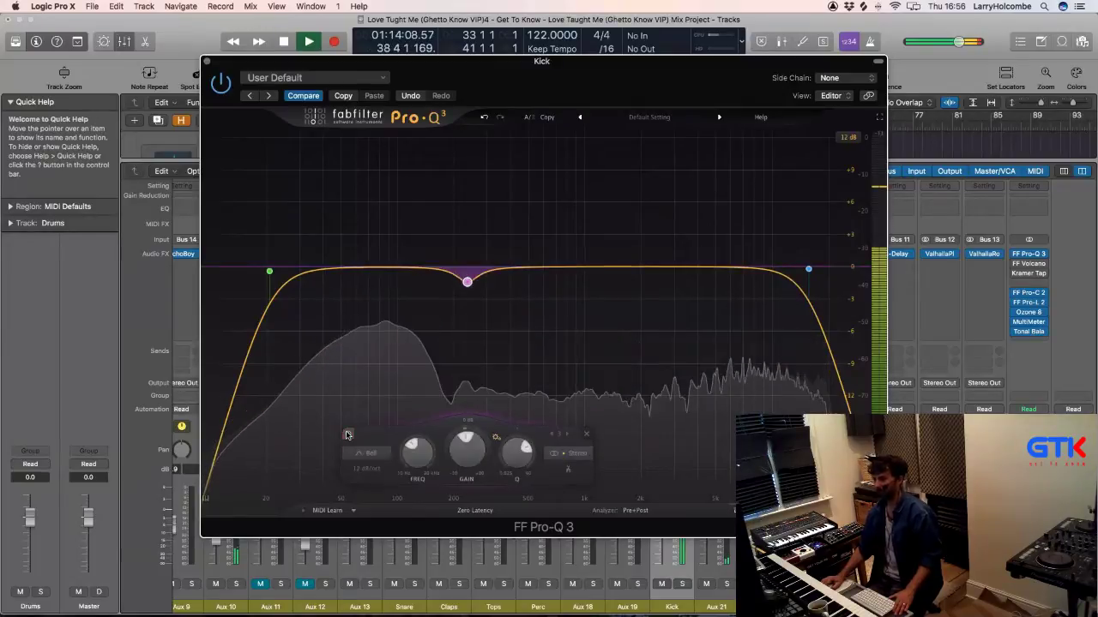
# Step: Move the bell cut to about 243 Hz and -1.5 dB, and compare the mix with the band off and on
pyautogui.moveTo(470, 285)
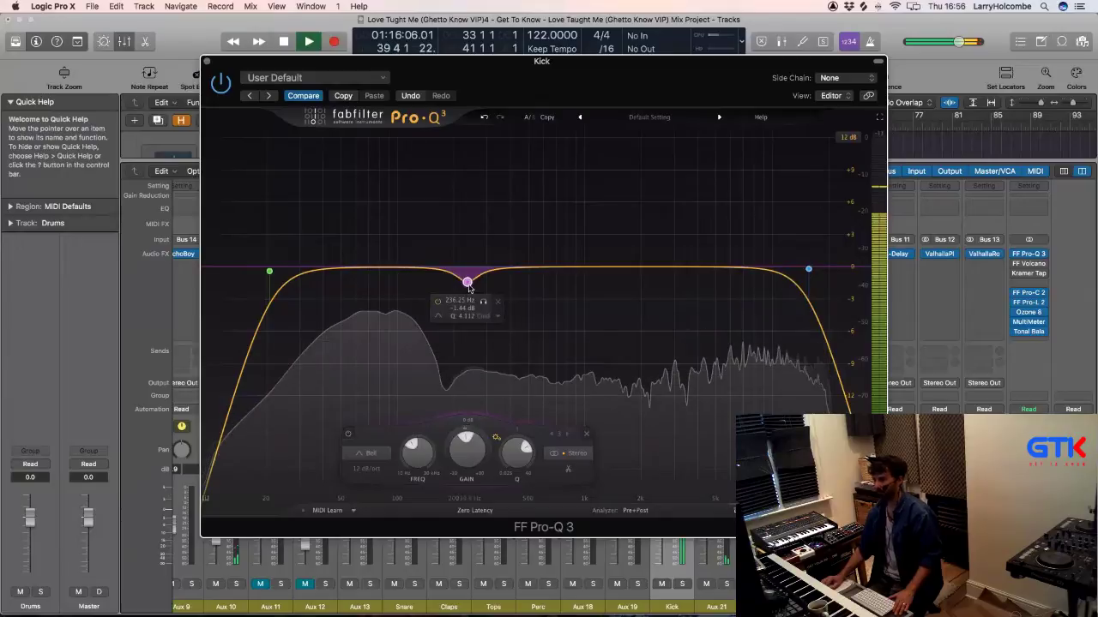
pyautogui.moveTo(470, 283); pyautogui.dragTo(473, 290)
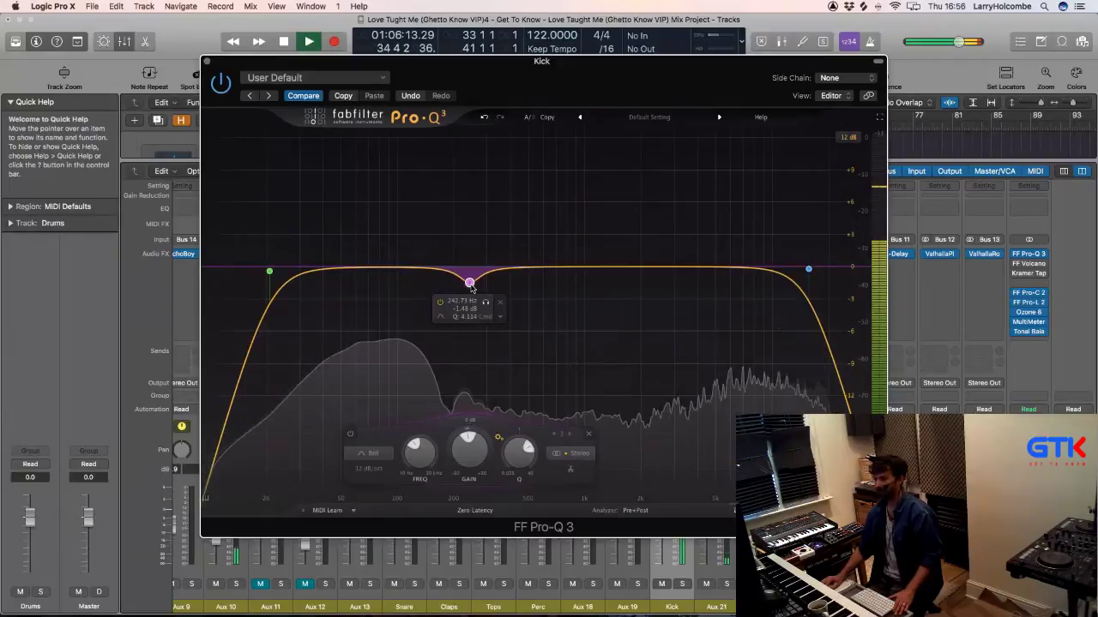
pyautogui.click(350, 436)
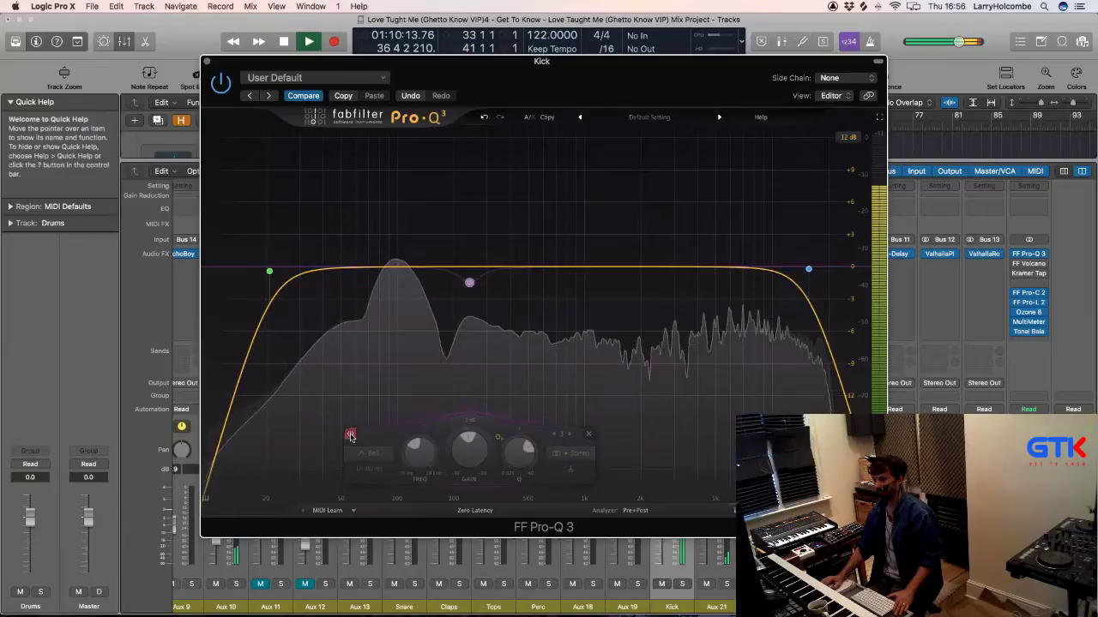
pyautogui.click(349, 436)
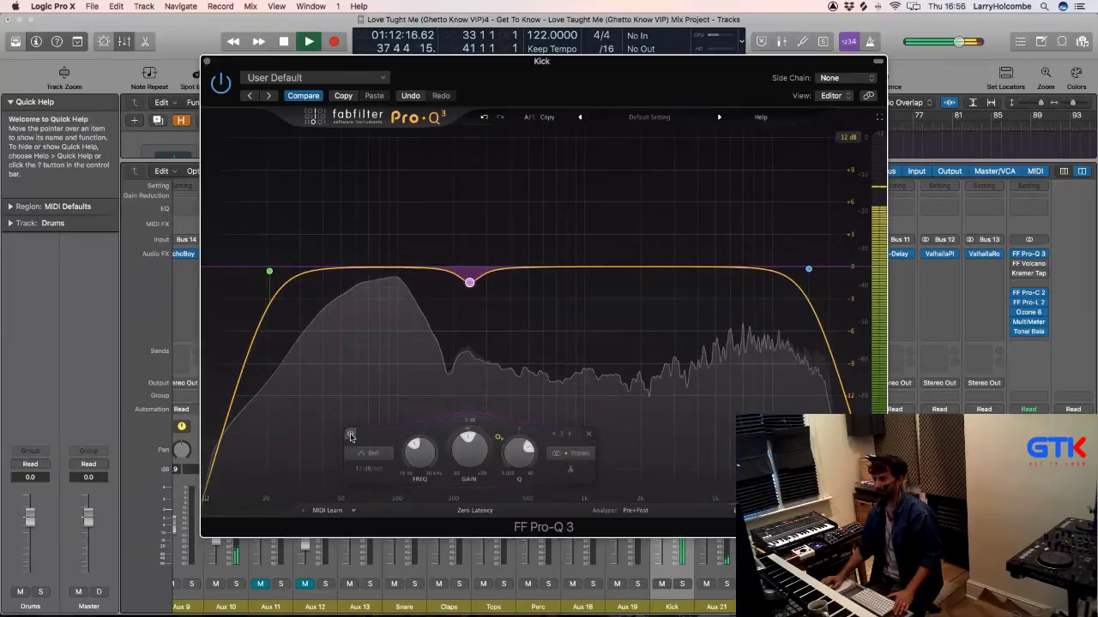
# Step: Shift the bell cut to about 239 Hz and move the low cut slightly lower in frequency
pyautogui.moveTo(470, 285)
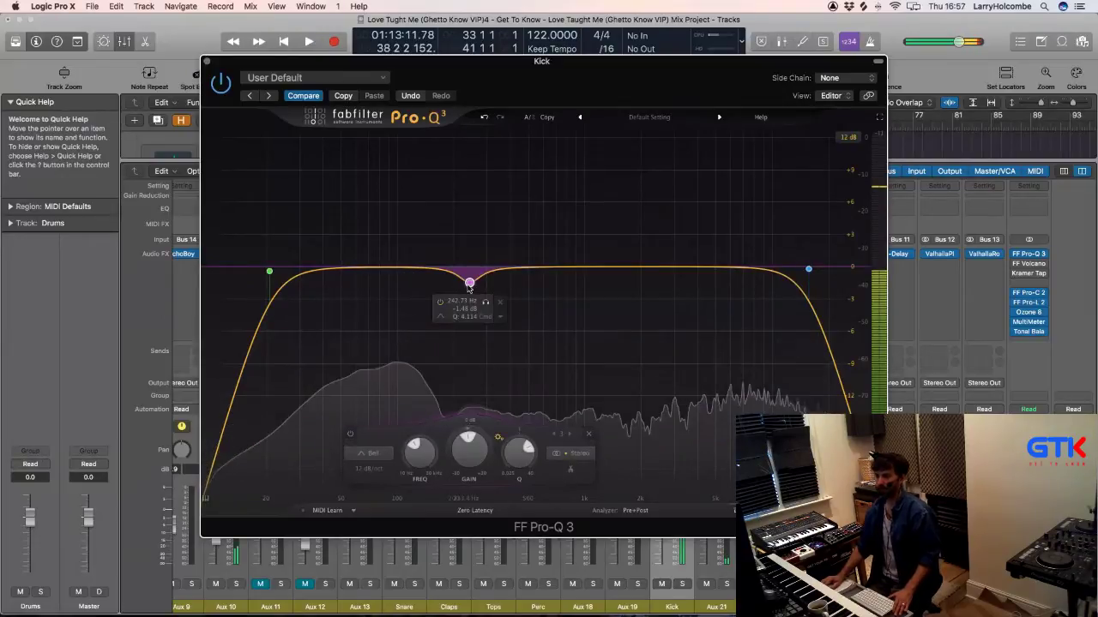
pyautogui.moveTo(470, 285); pyautogui.dragTo(385, 294)
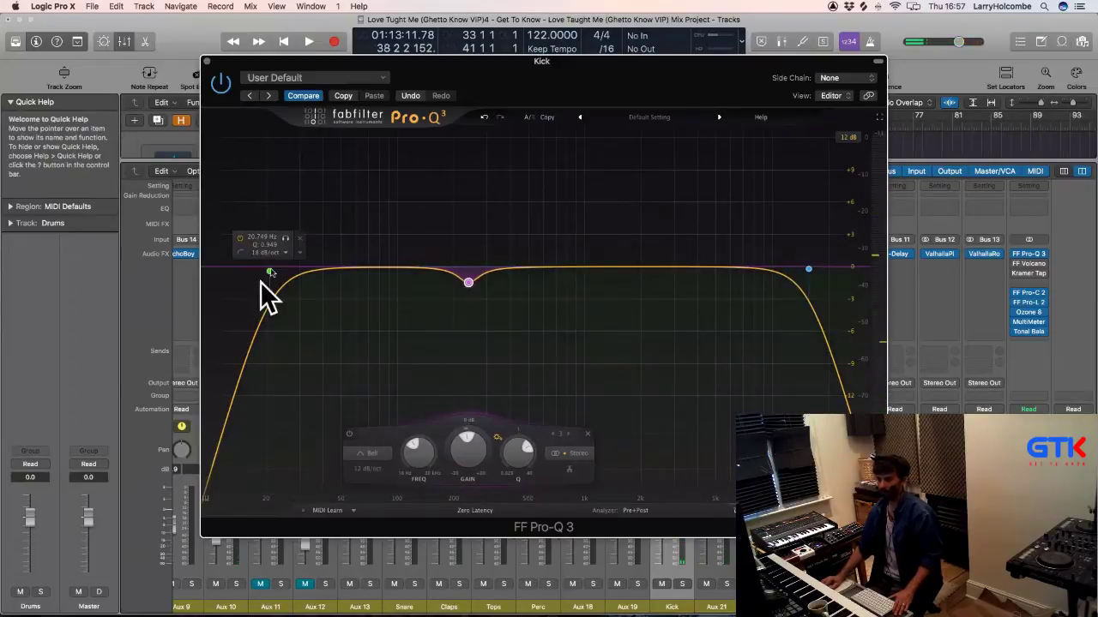
pyautogui.moveTo(269, 271); pyautogui.dragTo(255, 271)
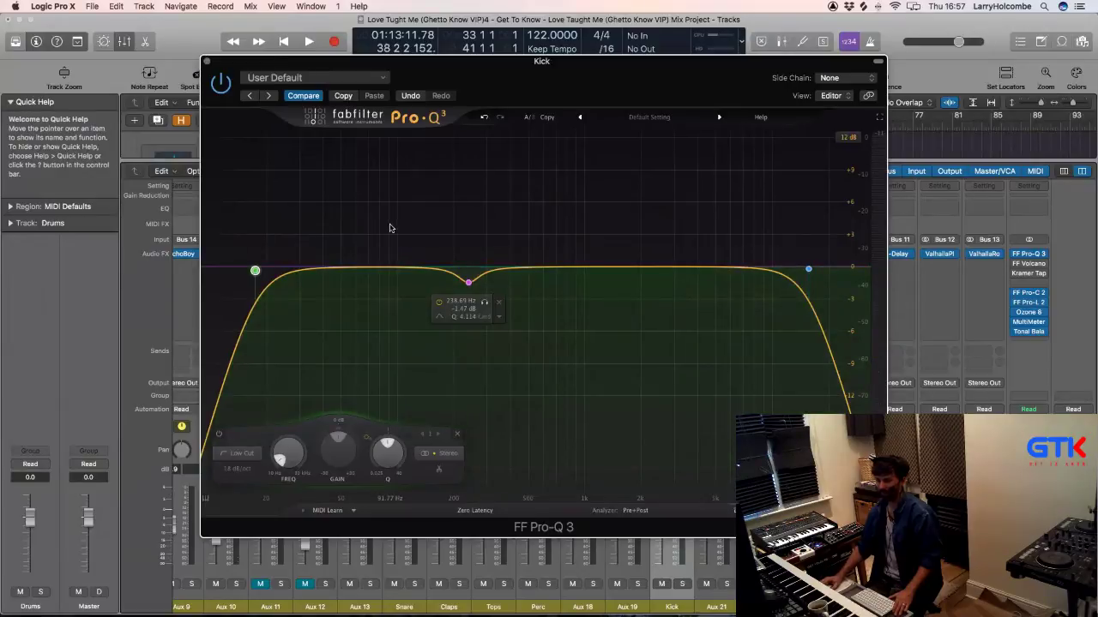
# Step: Compare the bell cut off and on during playback, and deepen it to about -1.75 dB at about 235.5 Hz
pyautogui.click(409, 253)
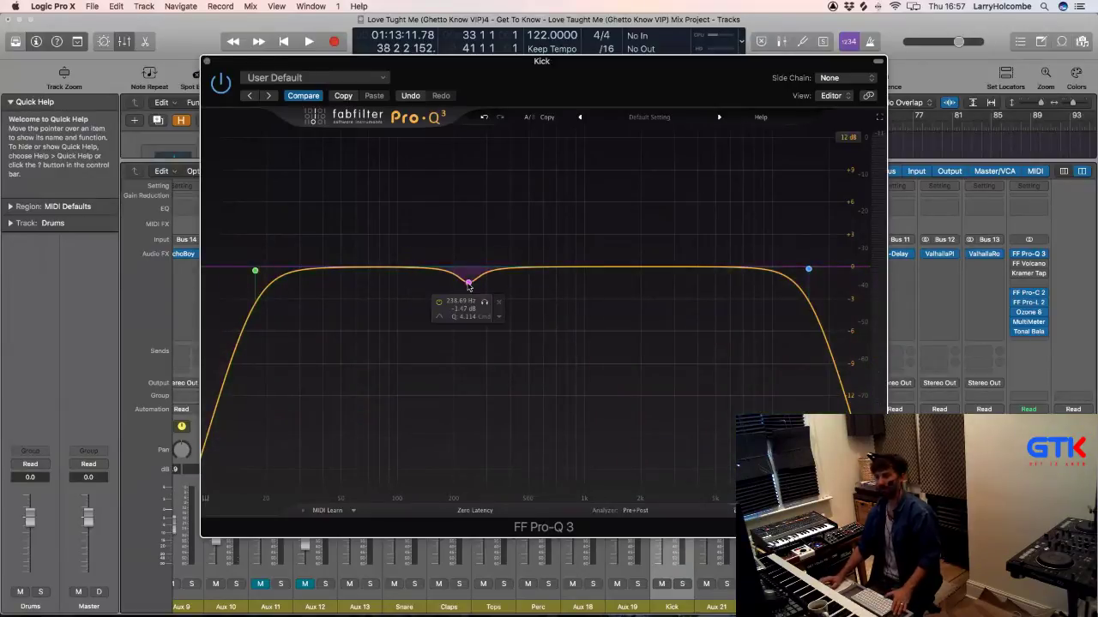
pyautogui.press('space')
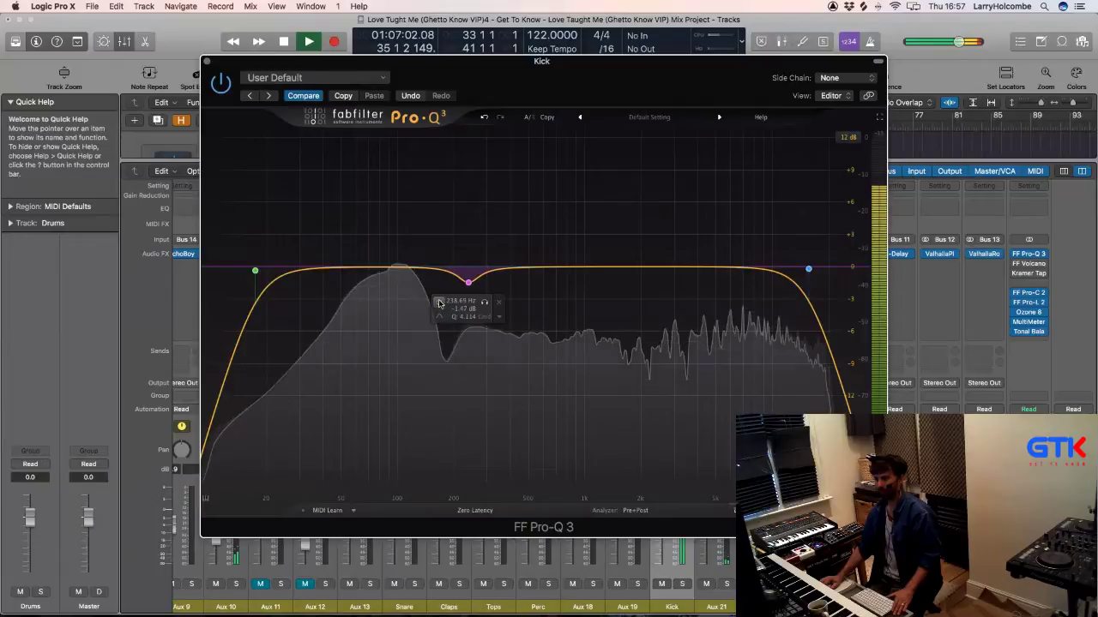
pyautogui.click(439, 303)
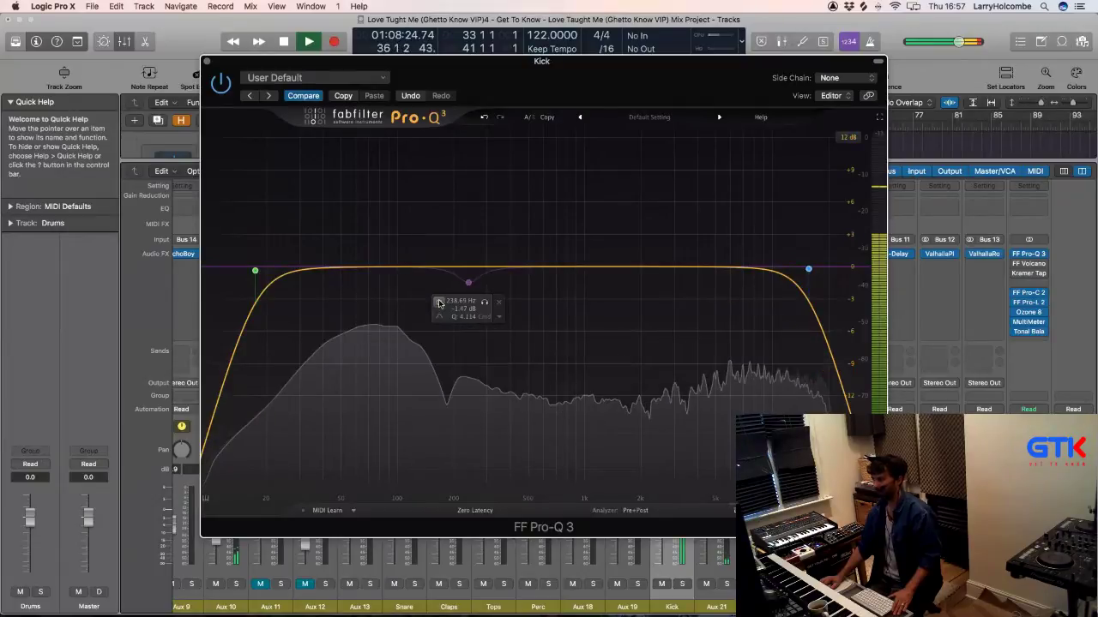
pyautogui.click(439, 303)
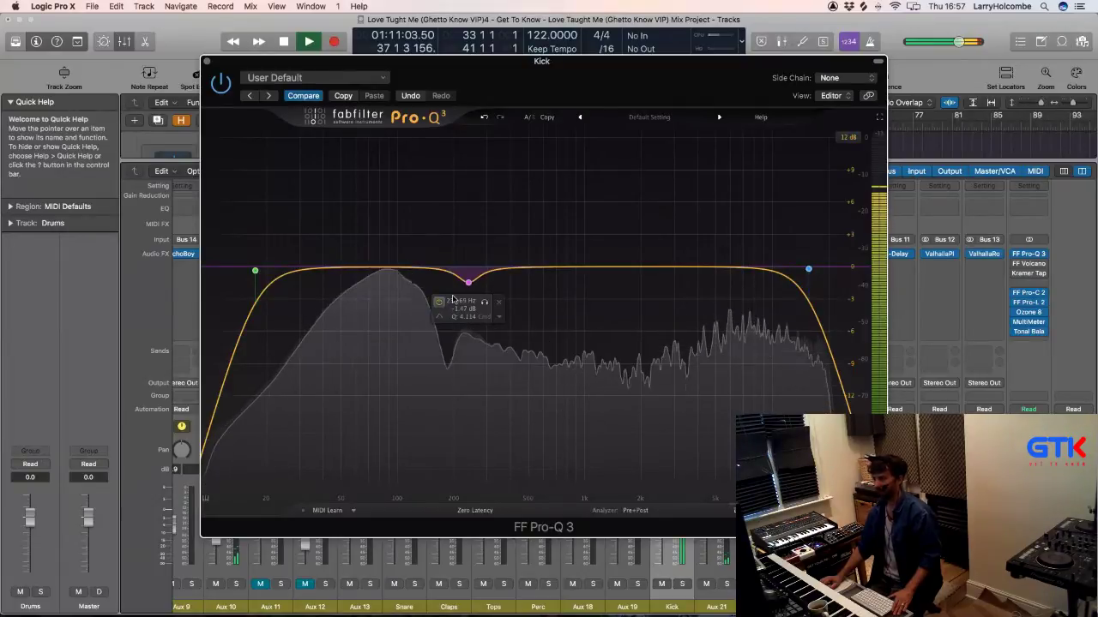
pyautogui.moveTo(470, 290); pyautogui.dragTo(467, 286)
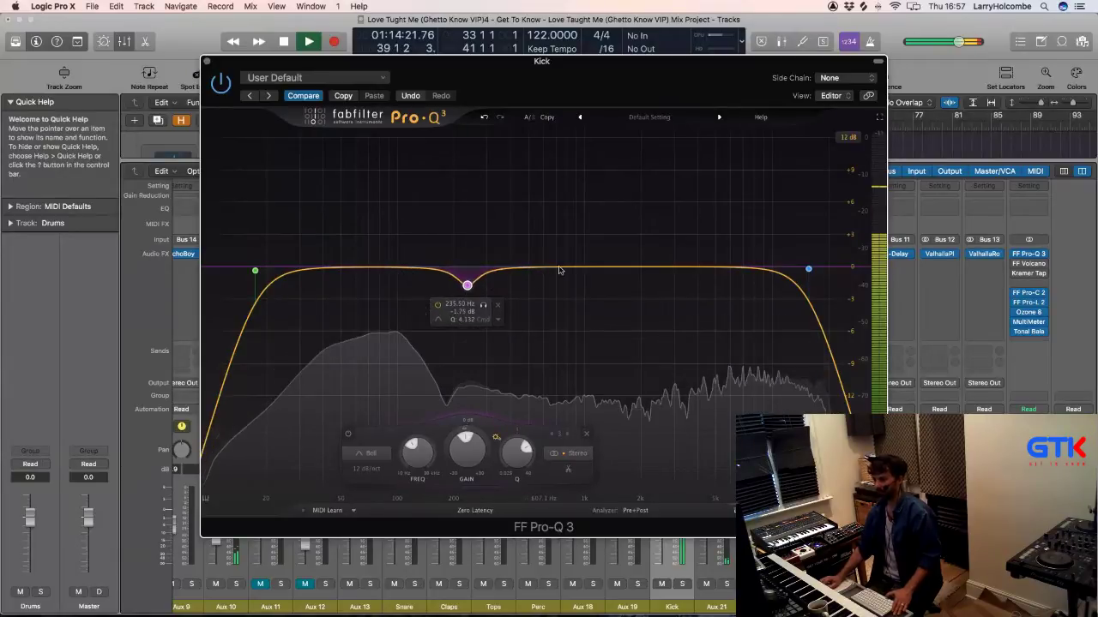
pyautogui.press('space')
# Step: Add a bell boost of about +1.8 dB at about 1354 Hz with a Q of about 2.3, auditioning its position during playback
pyautogui.moveTo(543, 271); pyautogui.dragTo(602, 227)
pyautogui.moveTo(650, 446); pyautogui.dragTo(651, 427)
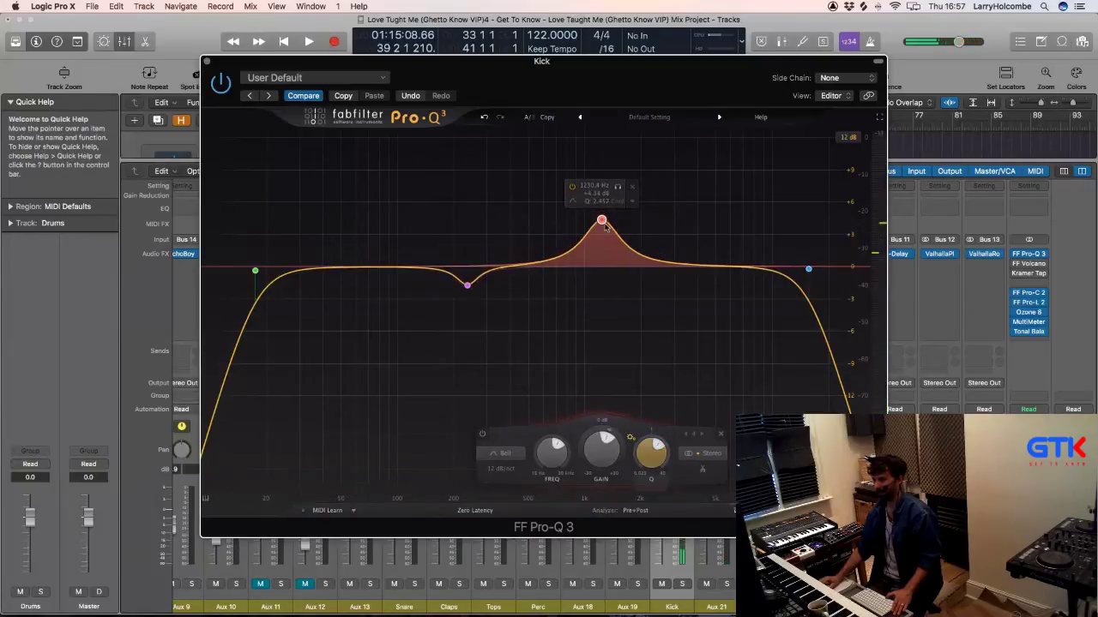
pyautogui.press('space')
pyautogui.moveTo(601, 227); pyautogui.dragTo(676, 248)
pyautogui.moveTo(672, 248); pyautogui.dragTo(608, 248)
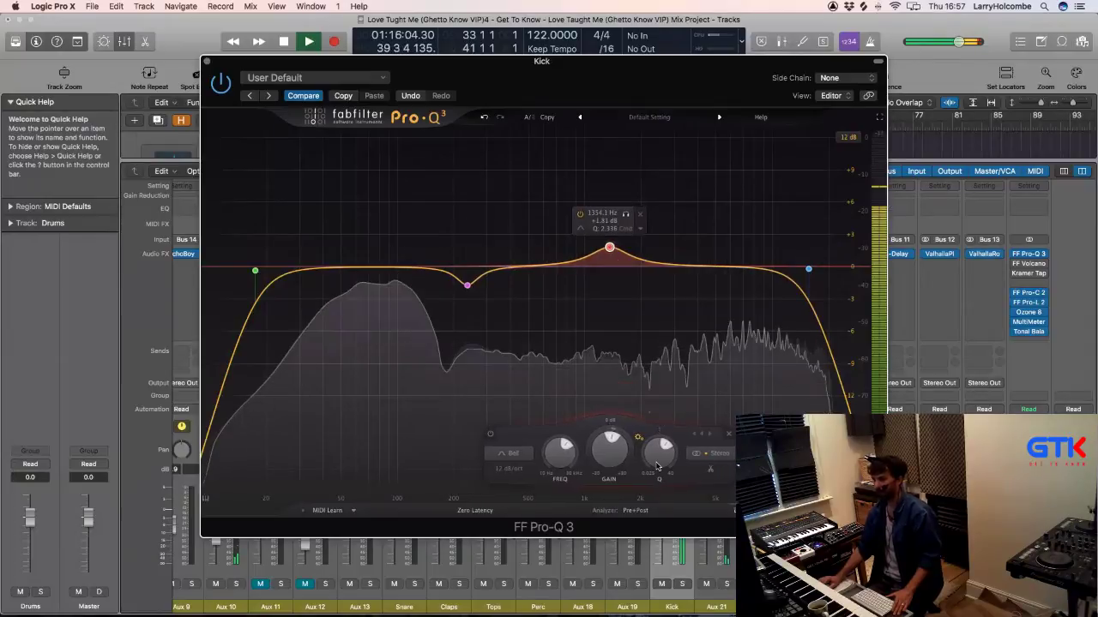
# Step: Compare the mix with the 1.35 kHz boost off and on, and trim it to about +1.6 dB with a Q of about 2.8
pyautogui.click(491, 435)
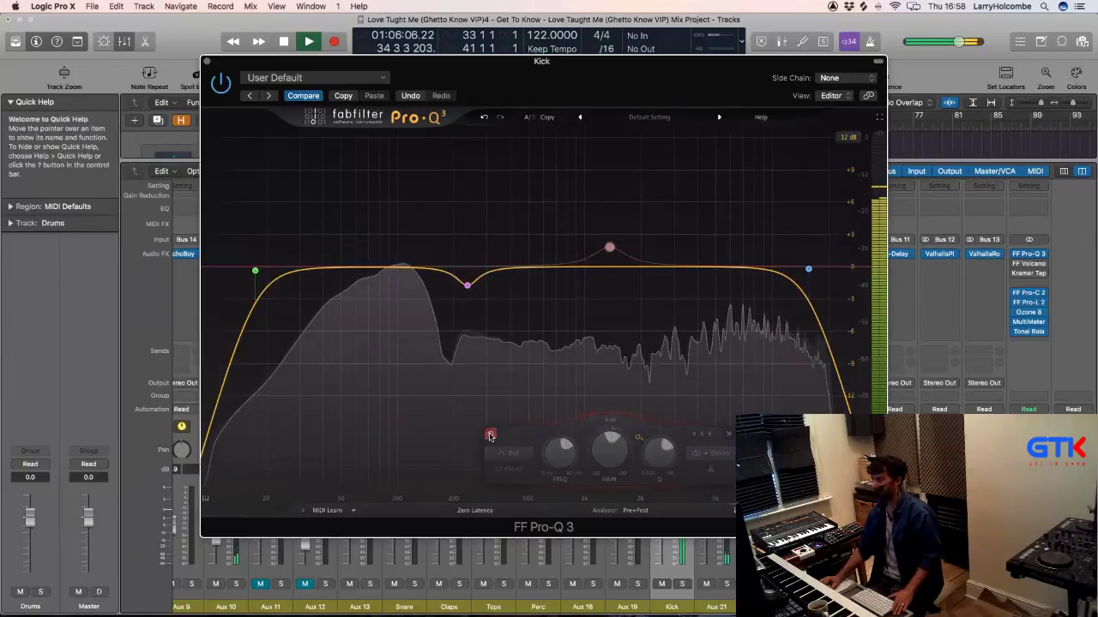
pyautogui.click(491, 435)
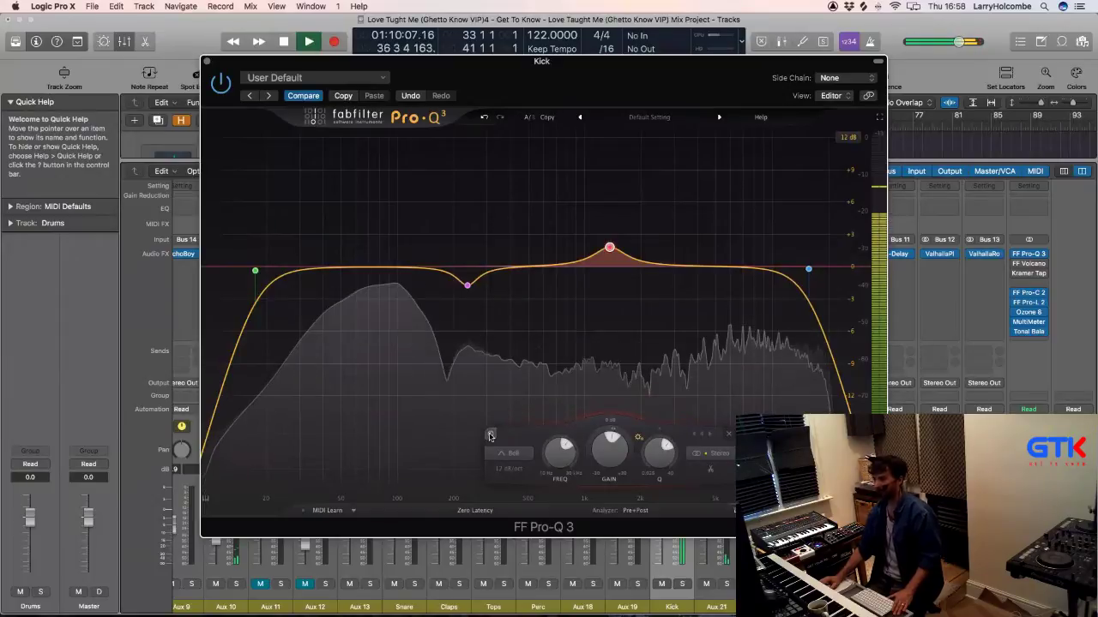
pyautogui.moveTo(611, 249)
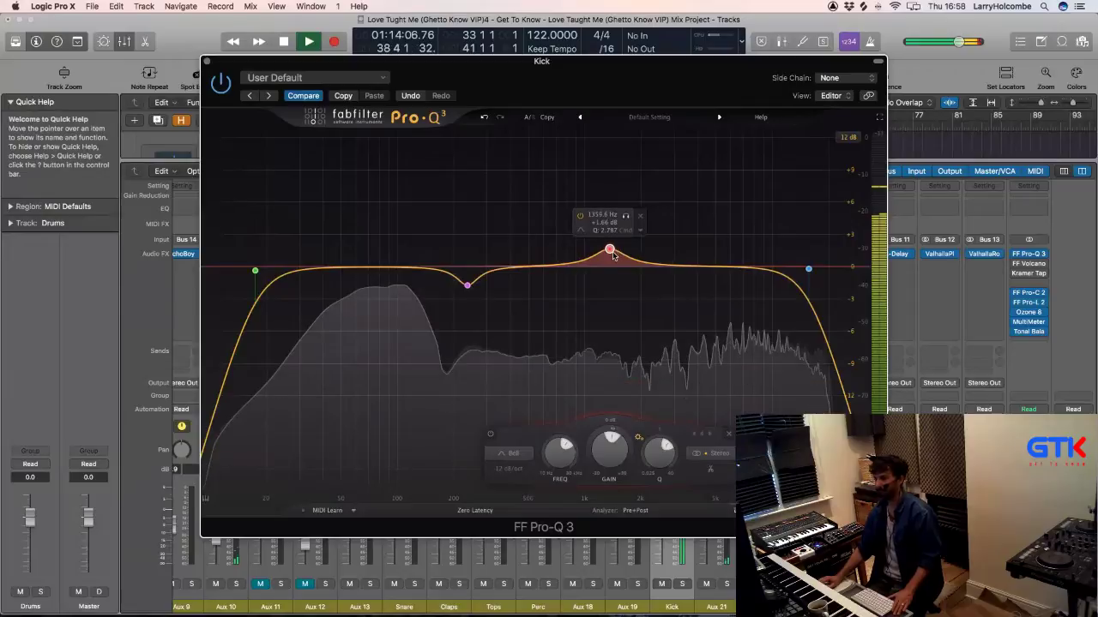
# Step: Add a narrow bell cut of about -1 dB at about 102.5 Hz with a Q of about 5.3, and stop playback
pyautogui.moveTo(427, 269)
pyautogui.moveTo(427, 269); pyautogui.dragTo(404, 278)
pyautogui.scroll(5, 404, 280)
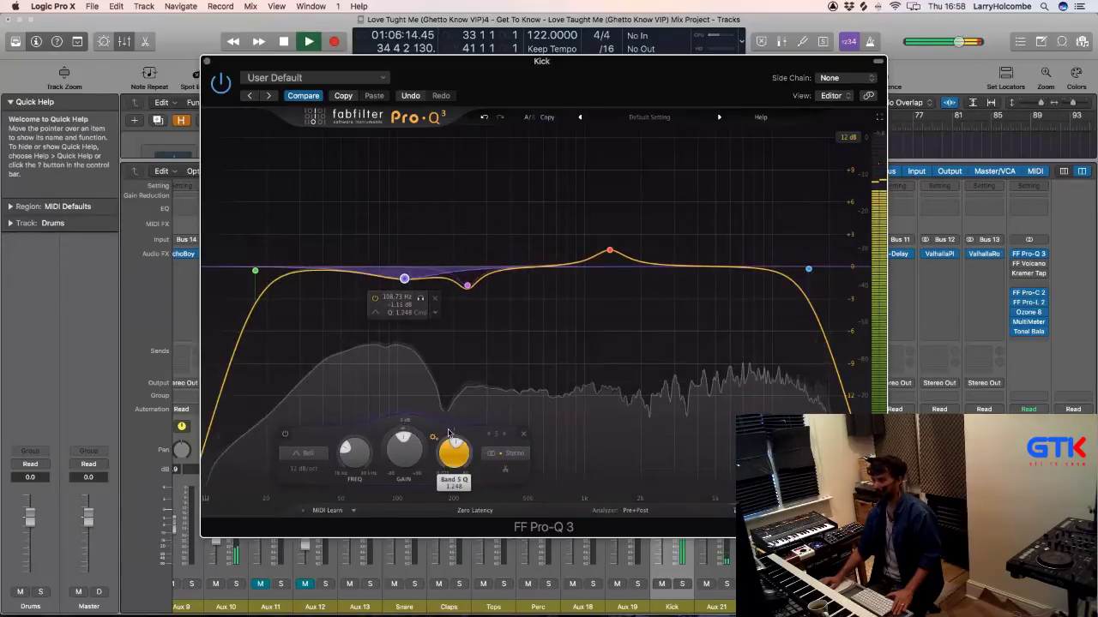
pyautogui.moveTo(404, 283); pyautogui.dragTo(399, 278)
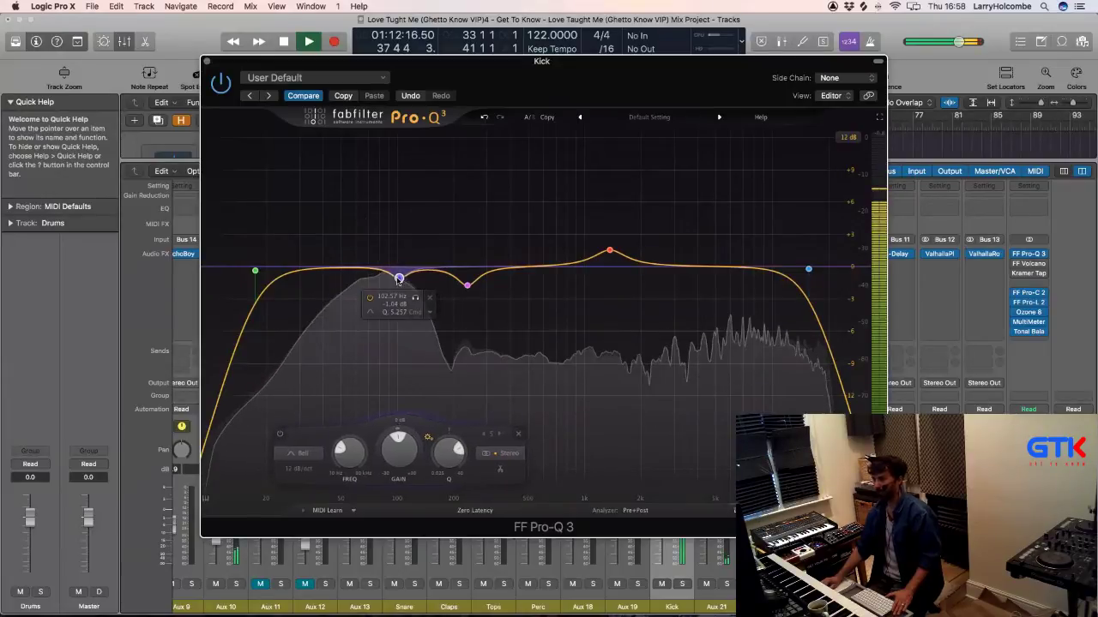
pyautogui.press('space')
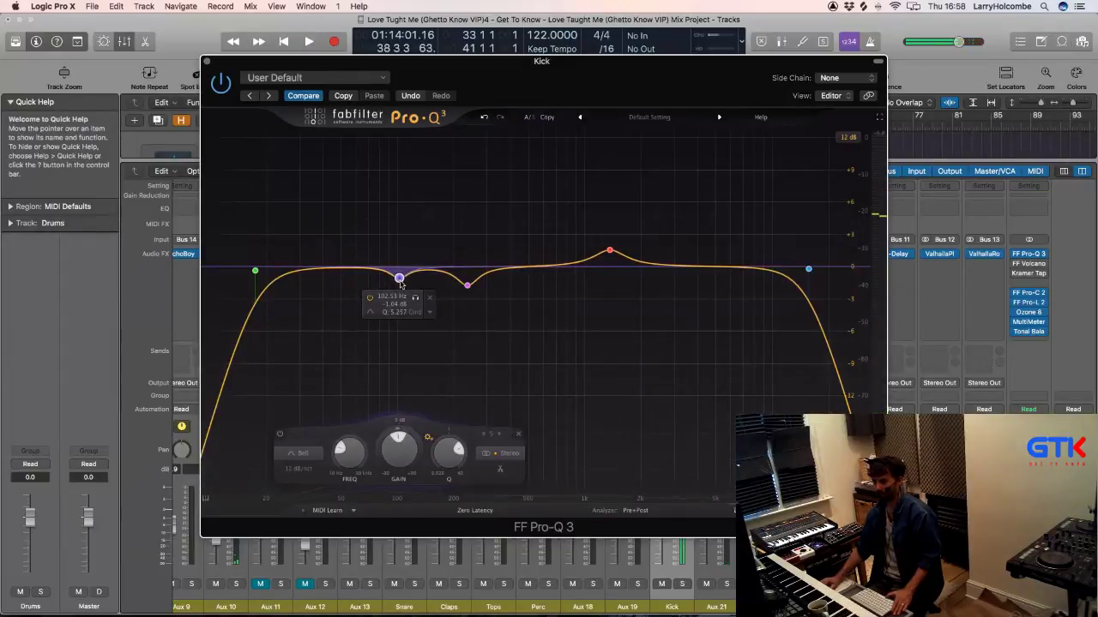
pyautogui.click(387, 283)
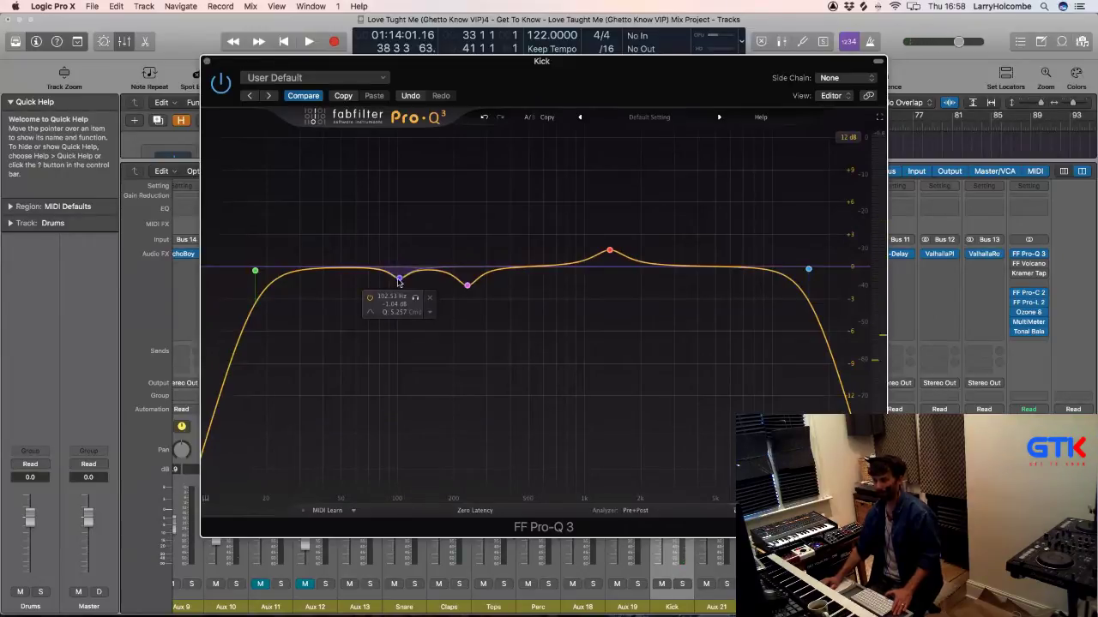
# Step: Play the mix and compare it with all the Kick EQ bands bypassed and active
pyautogui.press('space')
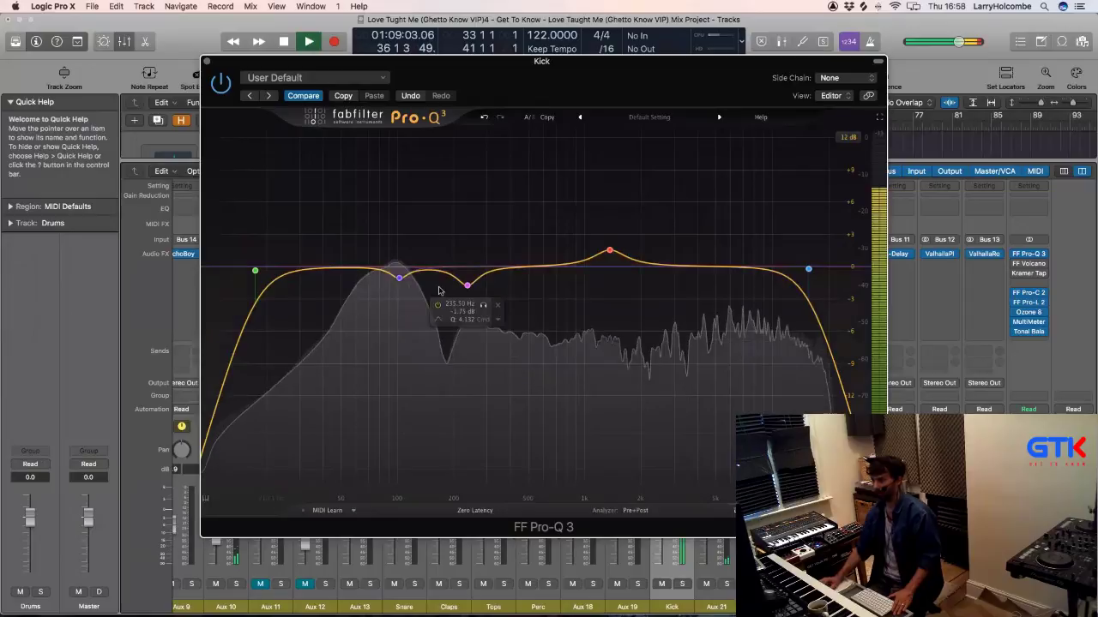
pyautogui.moveTo(232, 197); pyautogui.dragTo(507, 423)
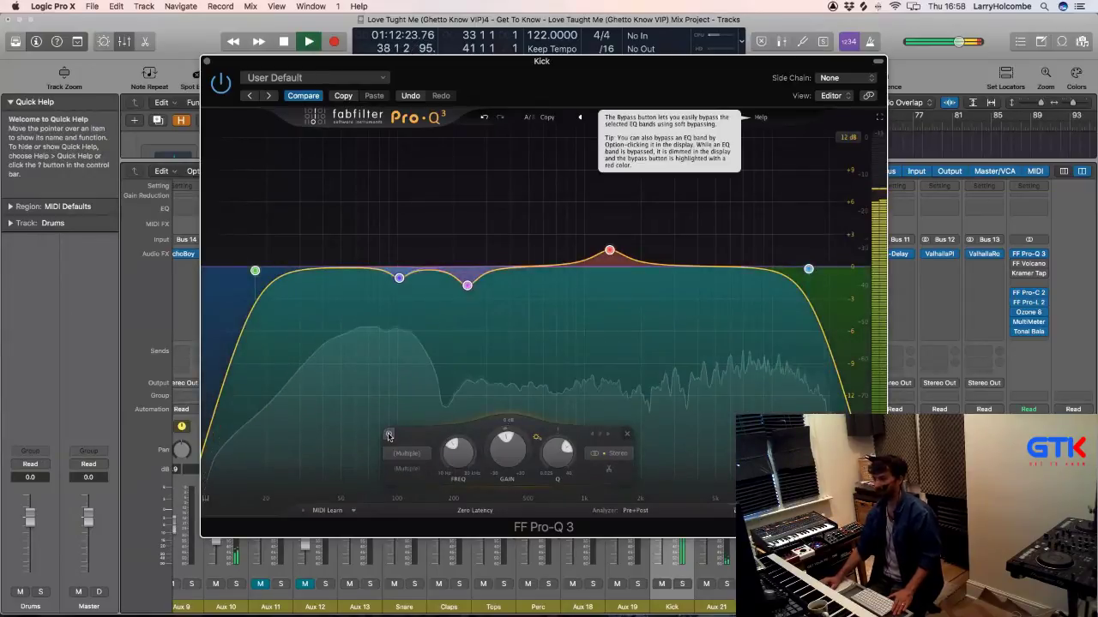
pyautogui.click(389, 436)
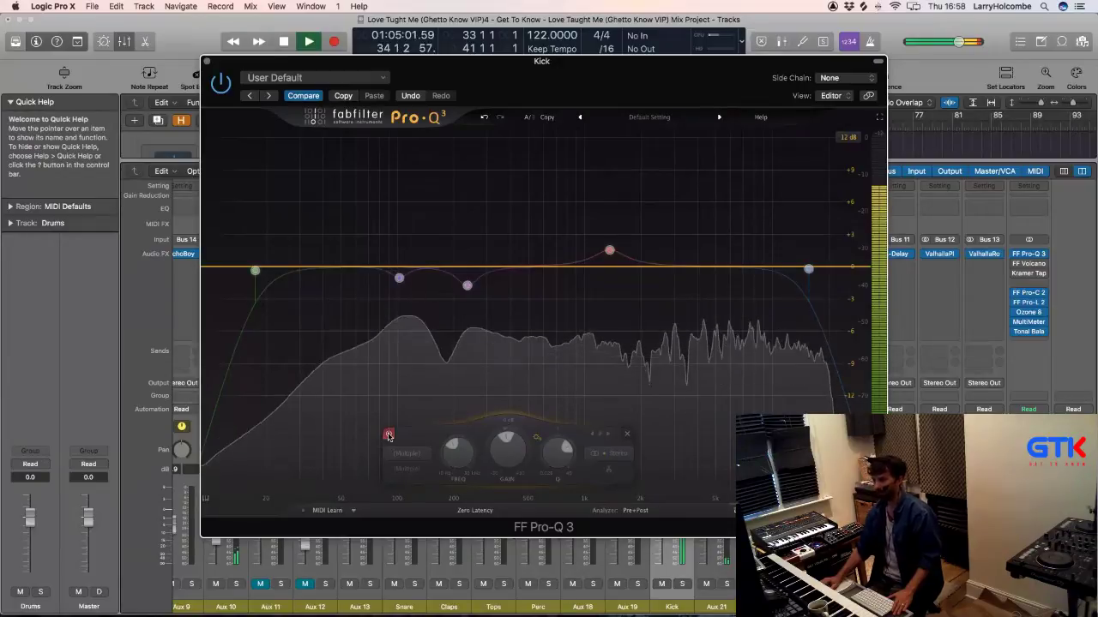
pyautogui.click(389, 437)
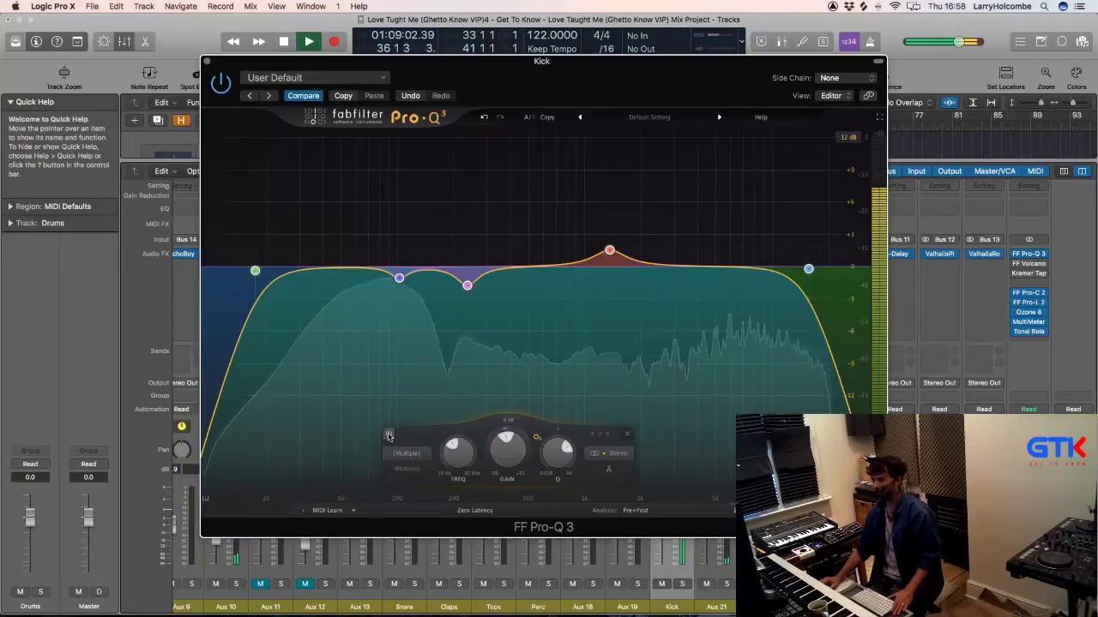
# Step: Make the bell cut near 235 Hz shallower and add a bell boost of about +1 dB at about 6.2 kHz, Q about 3.7
pyautogui.click(433, 283)
pyautogui.moveTo(466, 287); pyautogui.dragTo(466, 280)
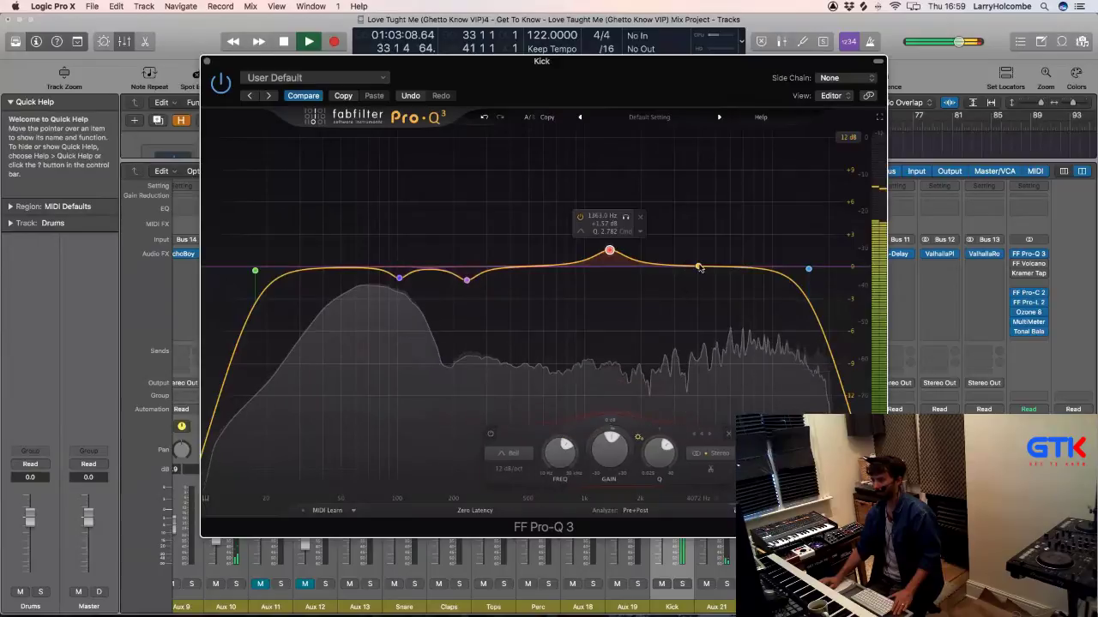
pyautogui.click(703, 254)
pyautogui.moveTo(710, 248); pyautogui.dragTo(733, 255)
pyautogui.scroll(5, 733, 248)
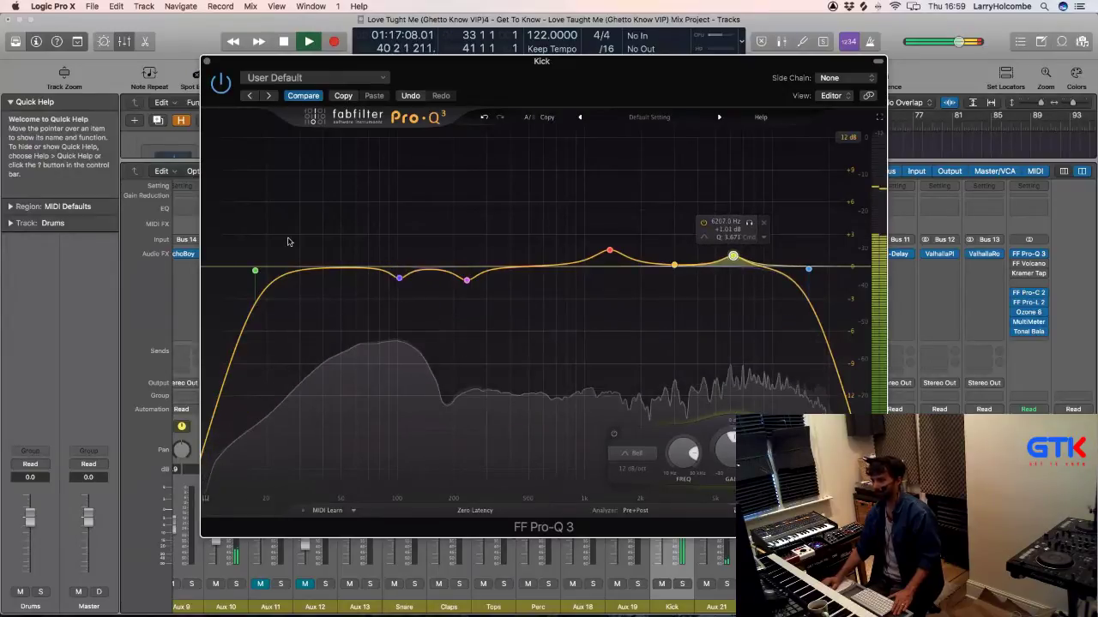
# Step: Compare the mix with every EQ band off and on, and bypass the 6.2 kHz boost on its own
pyautogui.moveTo(221, 210); pyautogui.dragTo(669, 334)
pyautogui.click(426, 434)
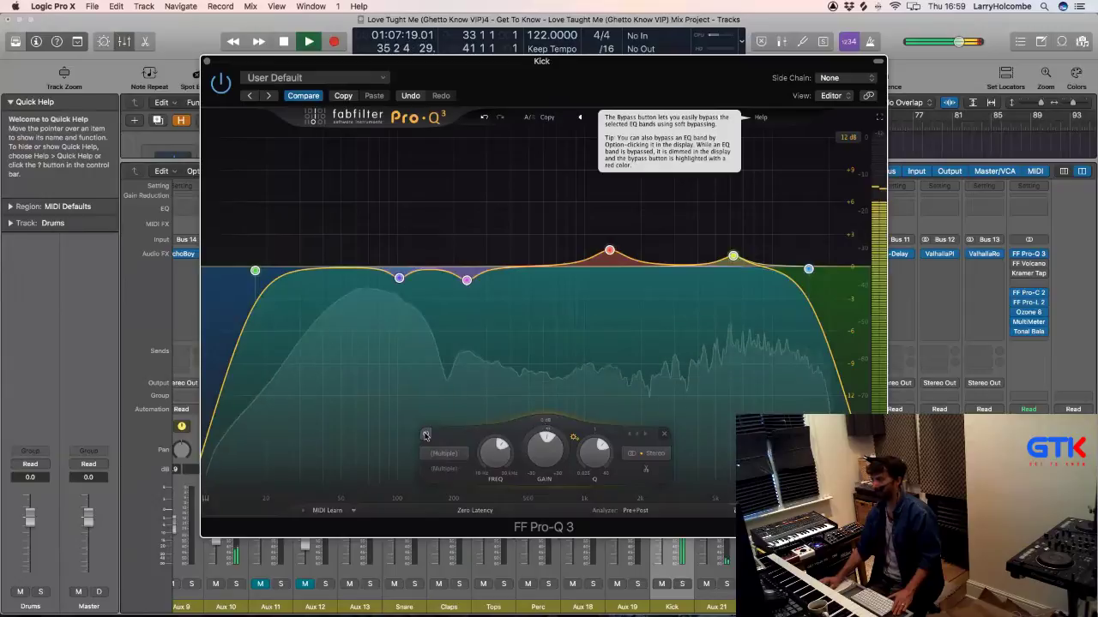
pyautogui.click(425, 435)
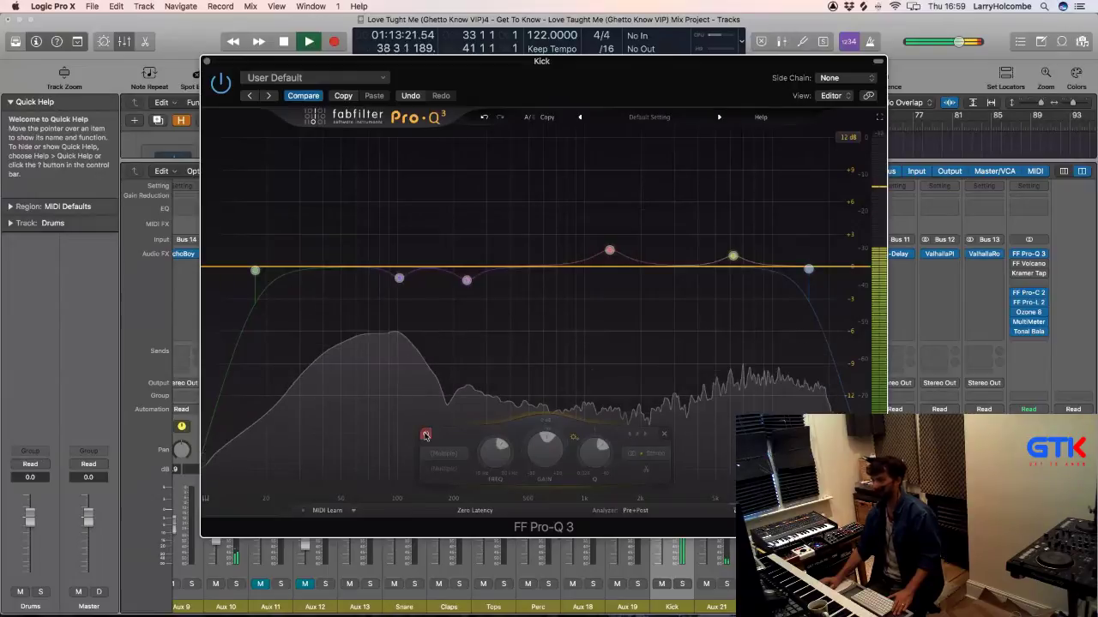
pyautogui.click(425, 435)
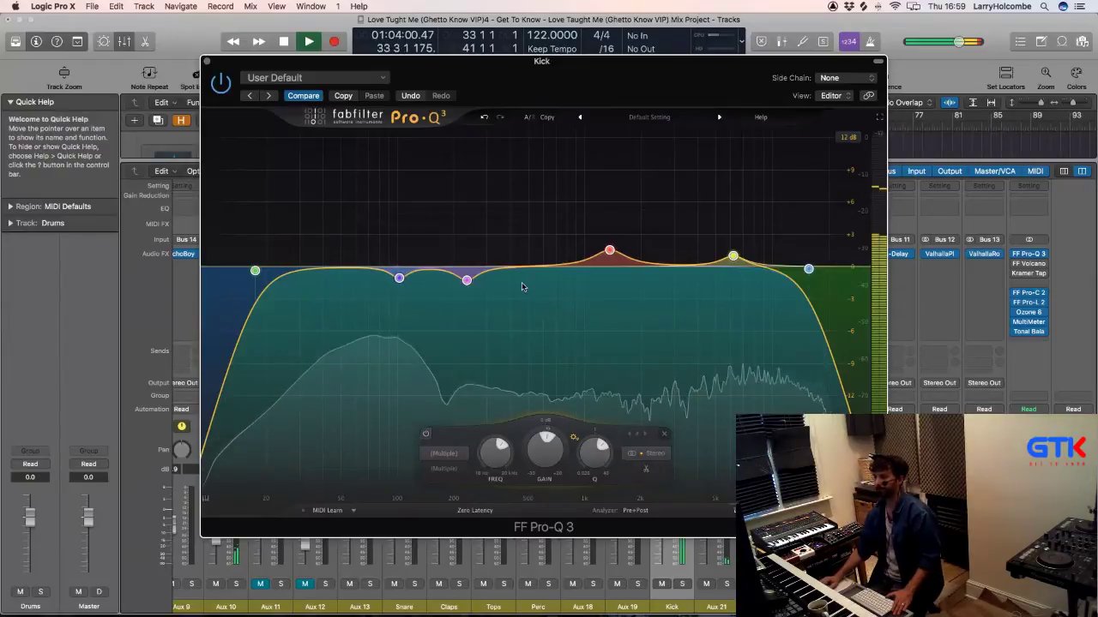
pyautogui.click(652, 214)
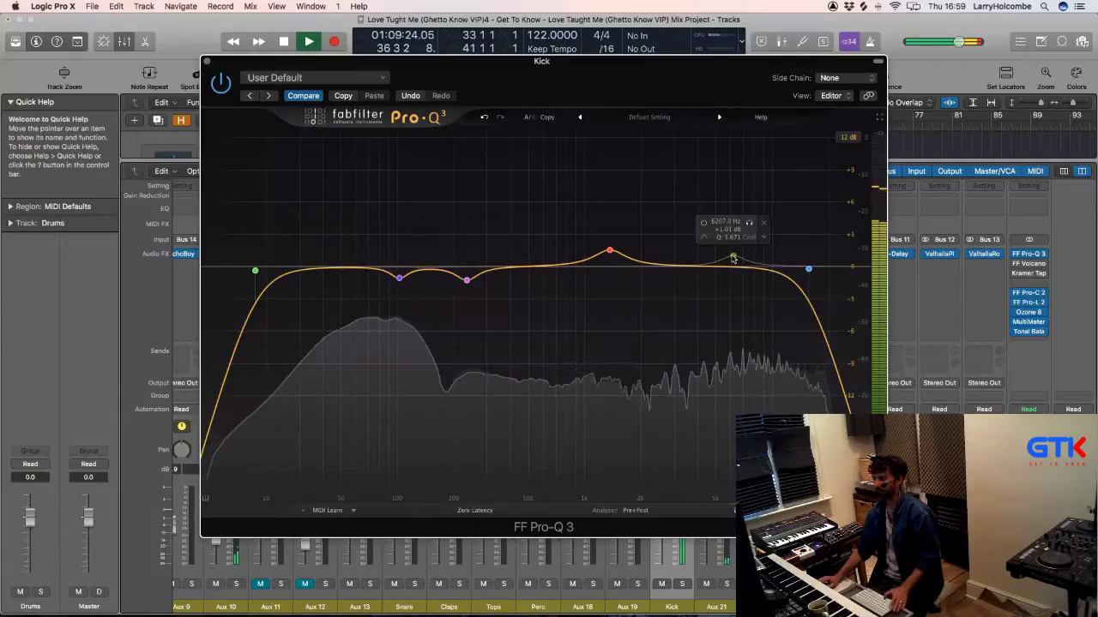
# Step: Stop playback and set the Kick EQ's processing mode to Natural Phase
pyautogui.press('space')
pyautogui.click(464, 513)
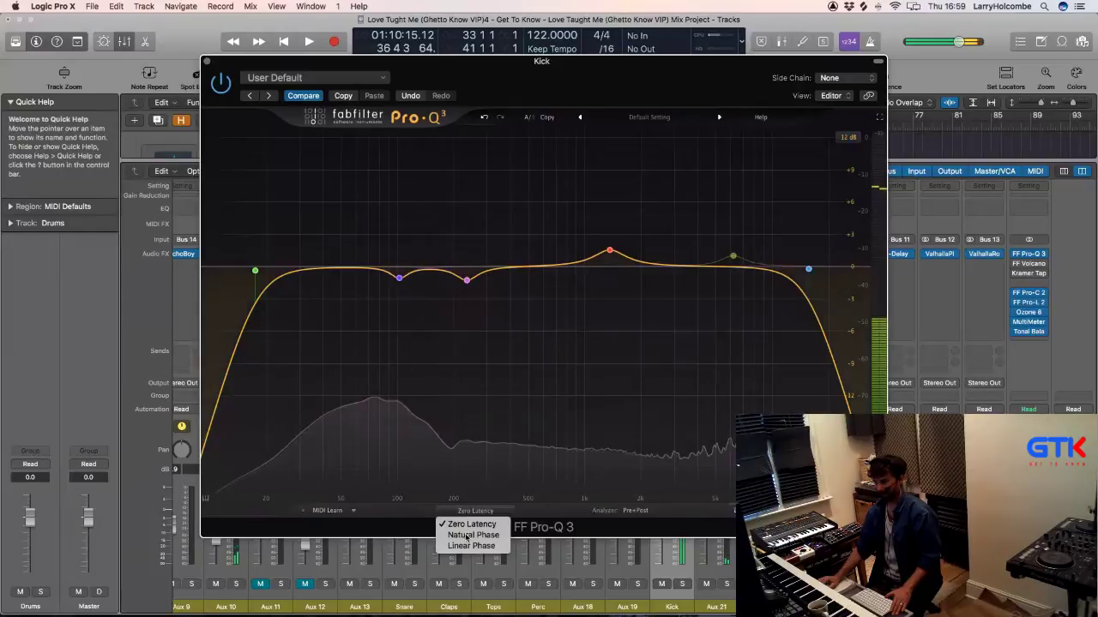
pyautogui.click(470, 450)
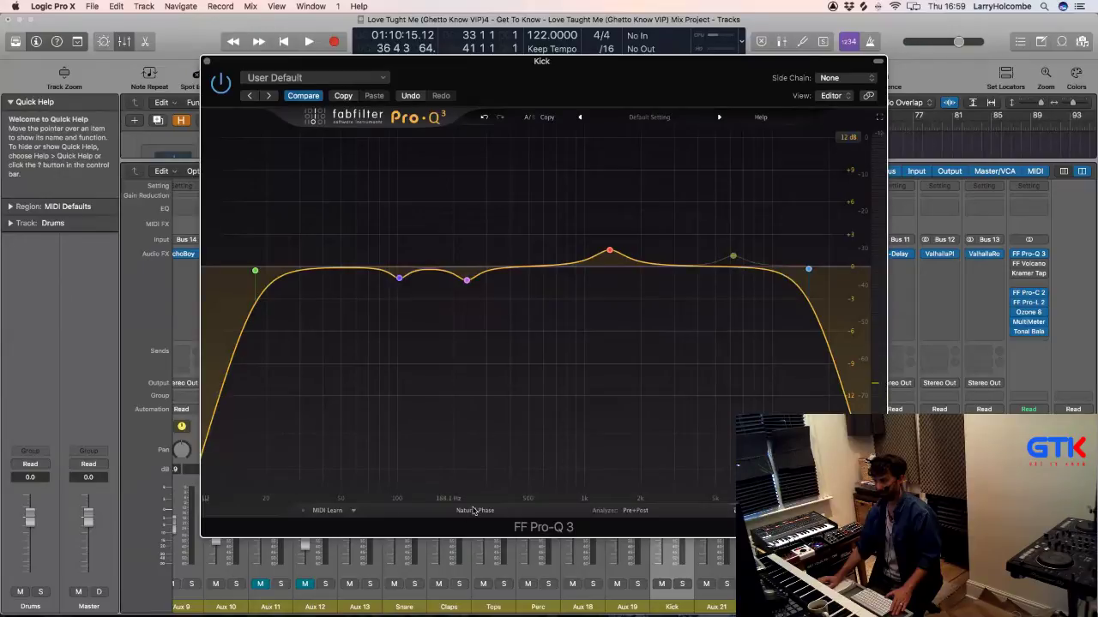
pyautogui.click(473, 510)
pyautogui.click(414, 251)
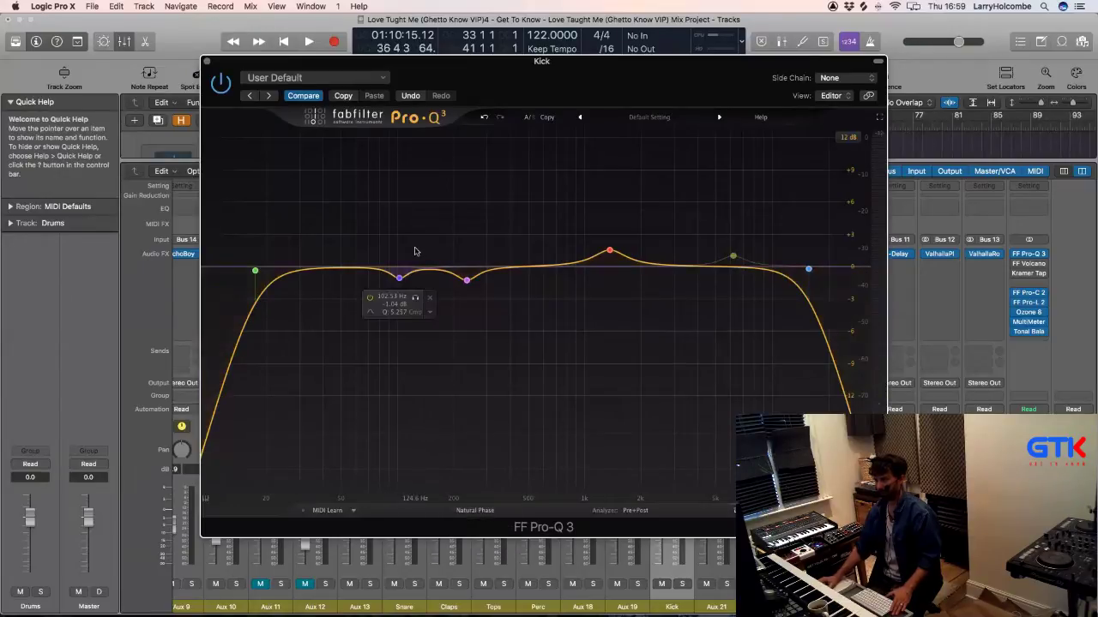
# Step: Play the mix, bypass and re-enable all Kick EQ bands including the 6.2 kHz boost, and close the EQ window
pyautogui.press('space')
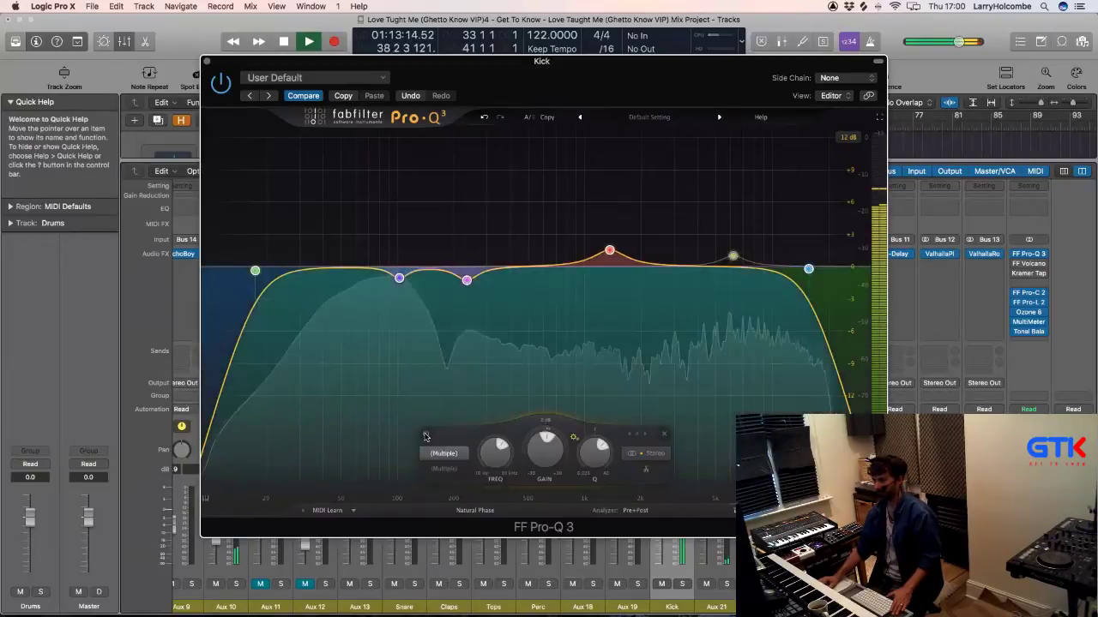
pyautogui.click(425, 437)
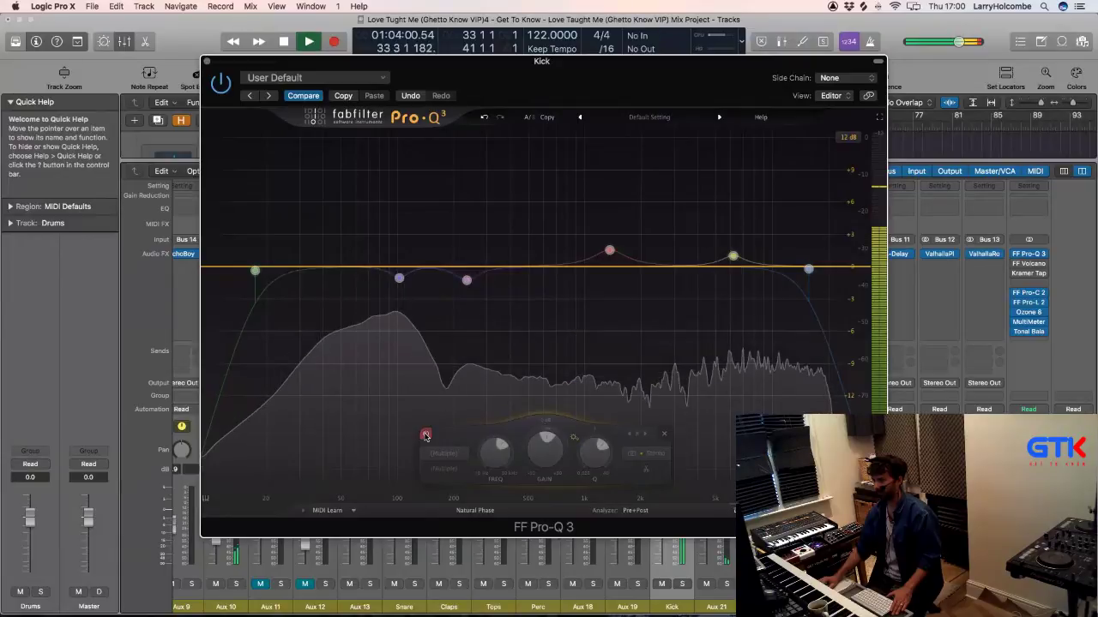
pyautogui.click(426, 436)
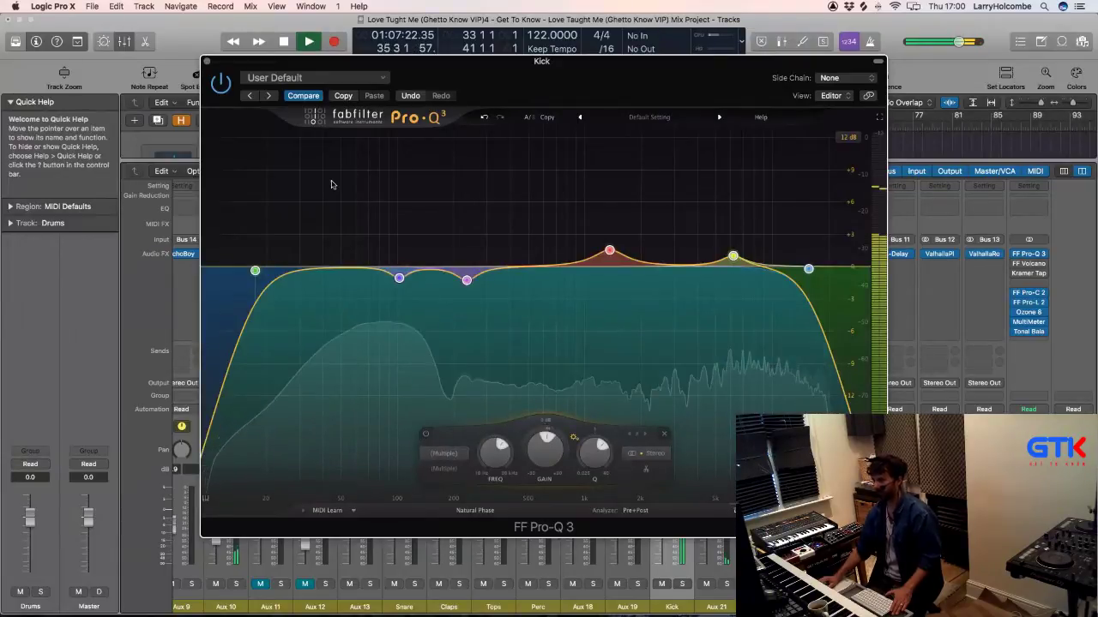
pyautogui.click(207, 62)
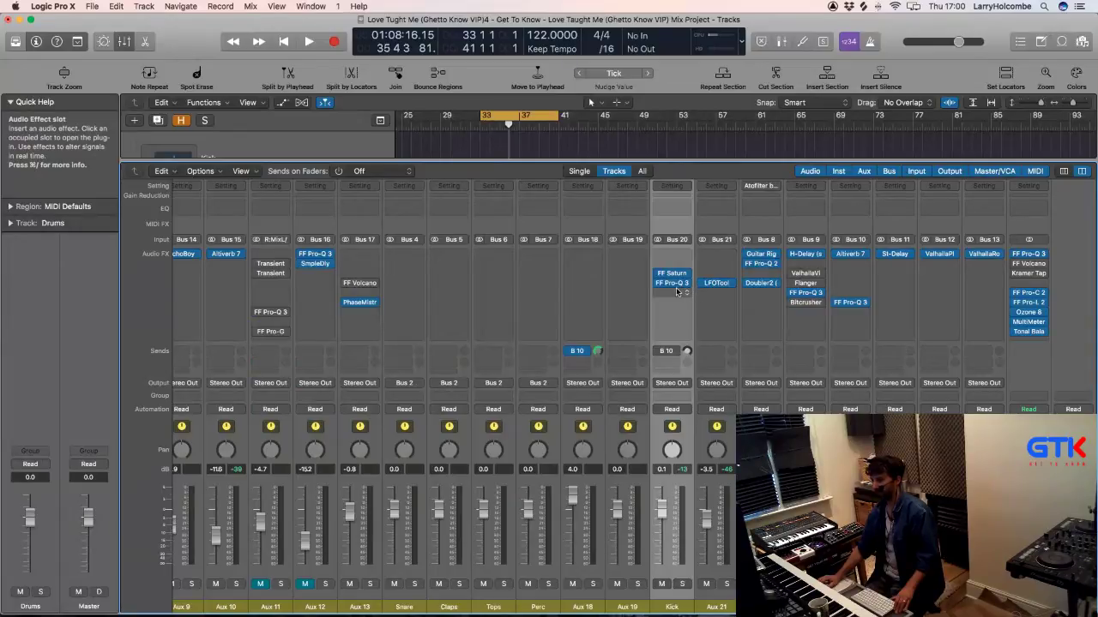
# Step: Collapse the Kick track stack, expand the Drums stack, and hide the mixer to show the tracks
pyautogui.hscroll(-15, 557, 343)
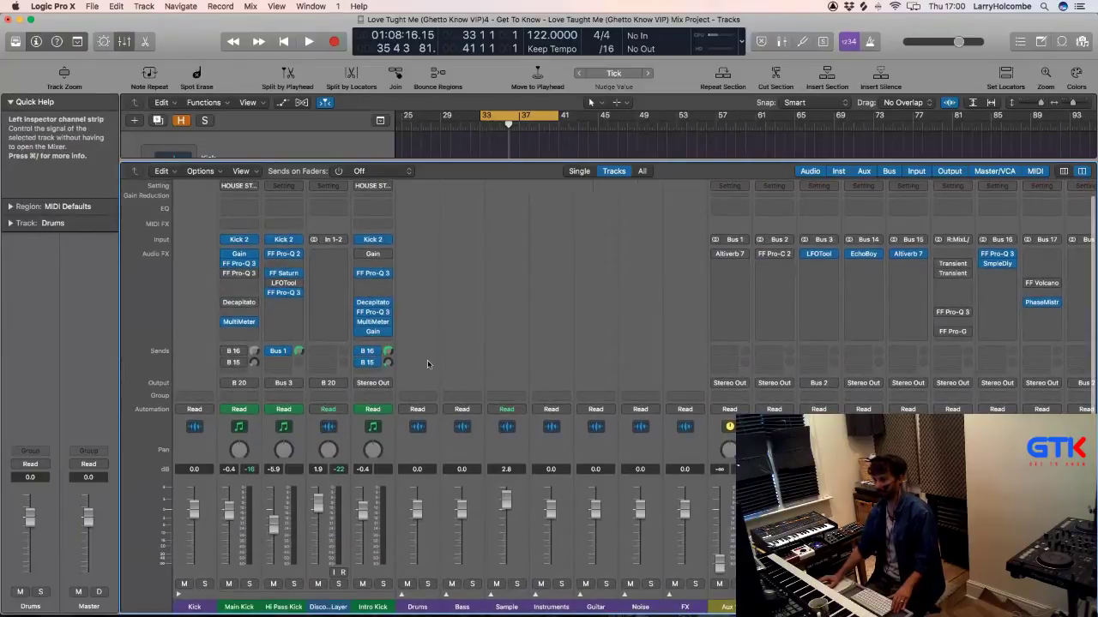
pyautogui.click(179, 595)
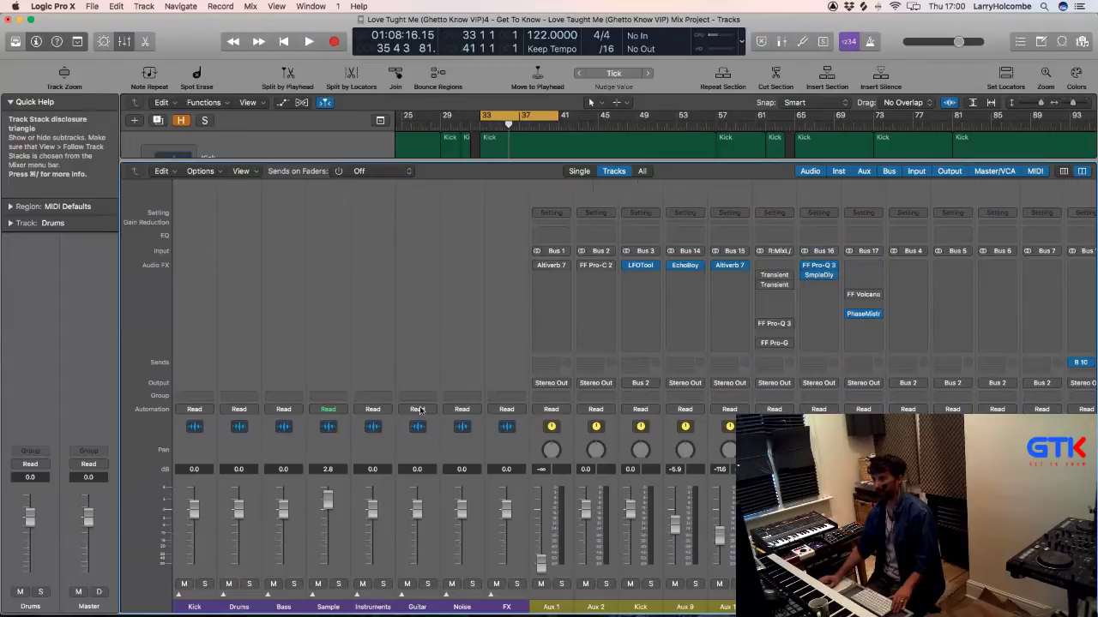
pyautogui.click(223, 595)
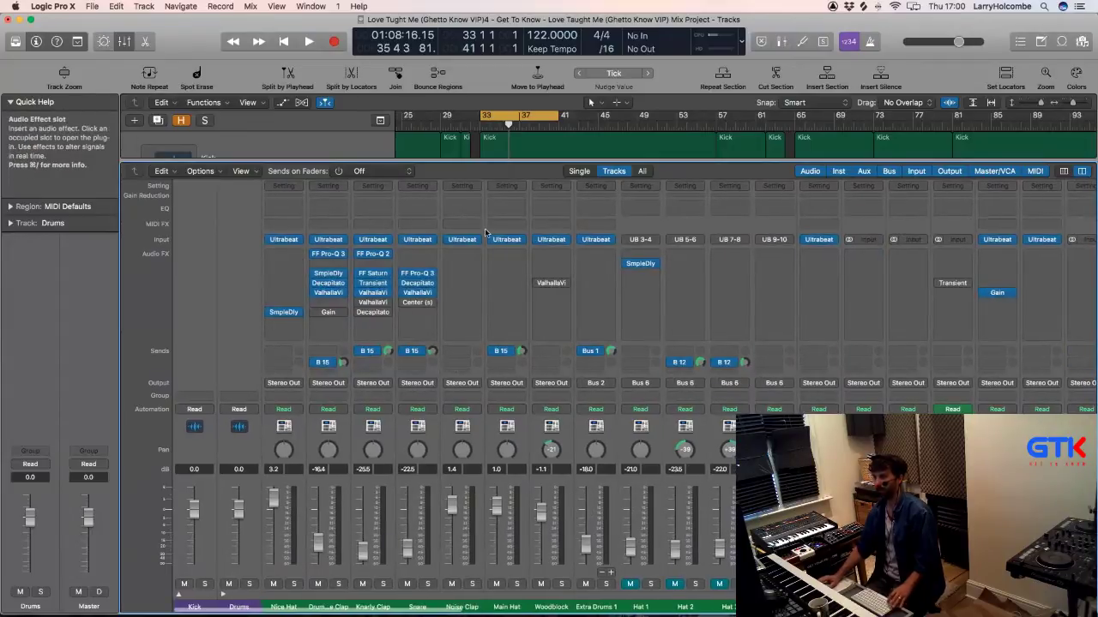
pyautogui.press('x')
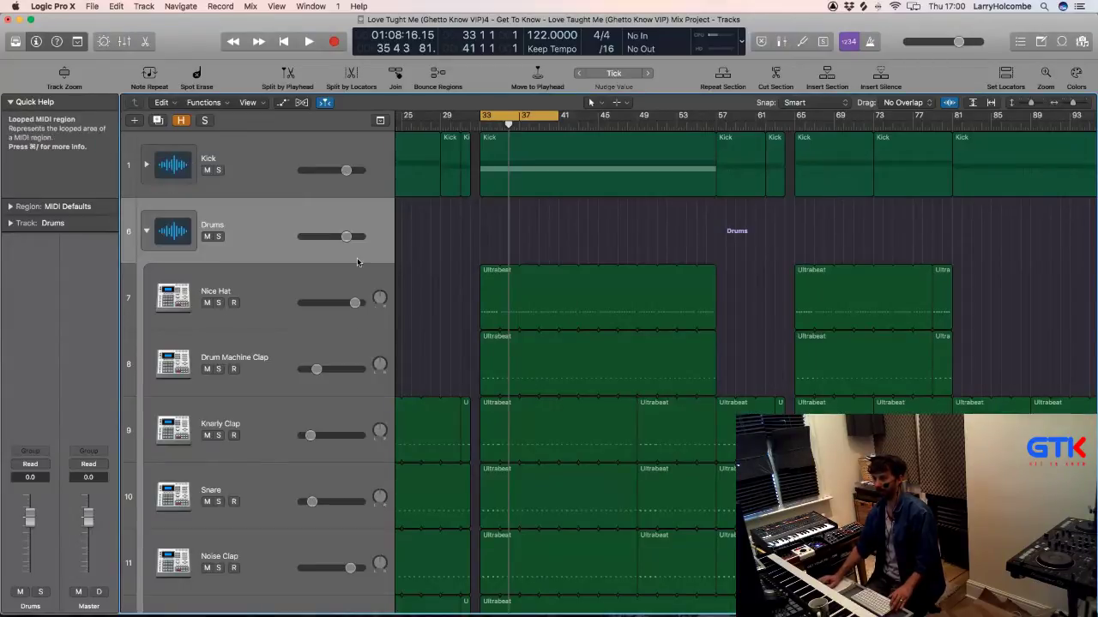
# Step: Solo and play the Nice Hat track, and insert FF Pro-Q 3 in its empty effect slot
pyautogui.click(218, 303)
pyautogui.click(259, 290)
pyautogui.press('space')
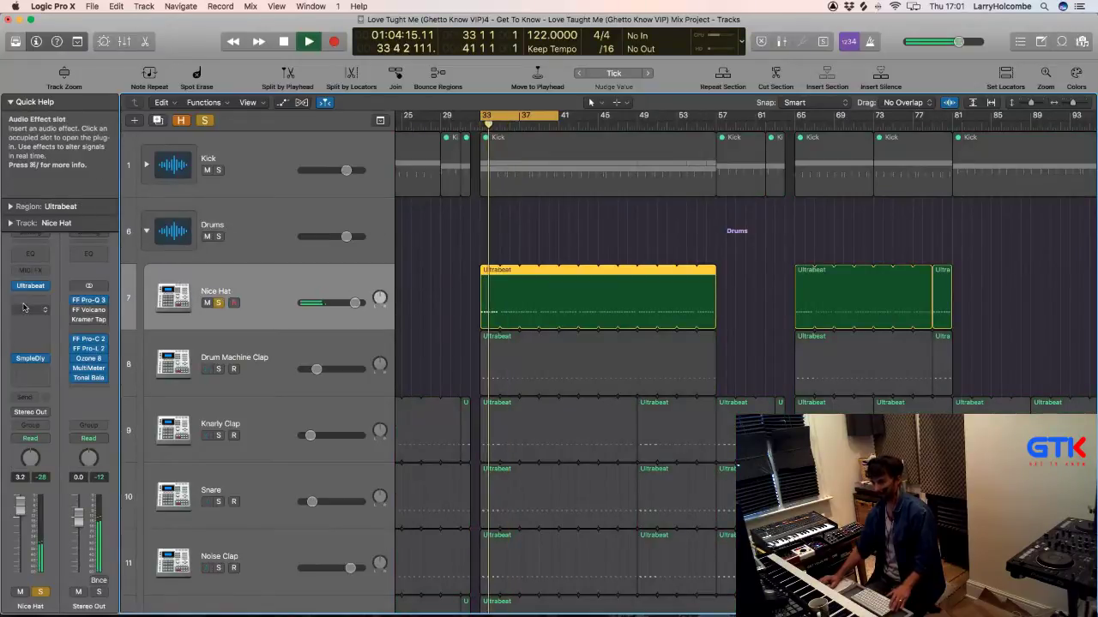
pyautogui.click(30, 297)
pyautogui.moveTo(111, 322)
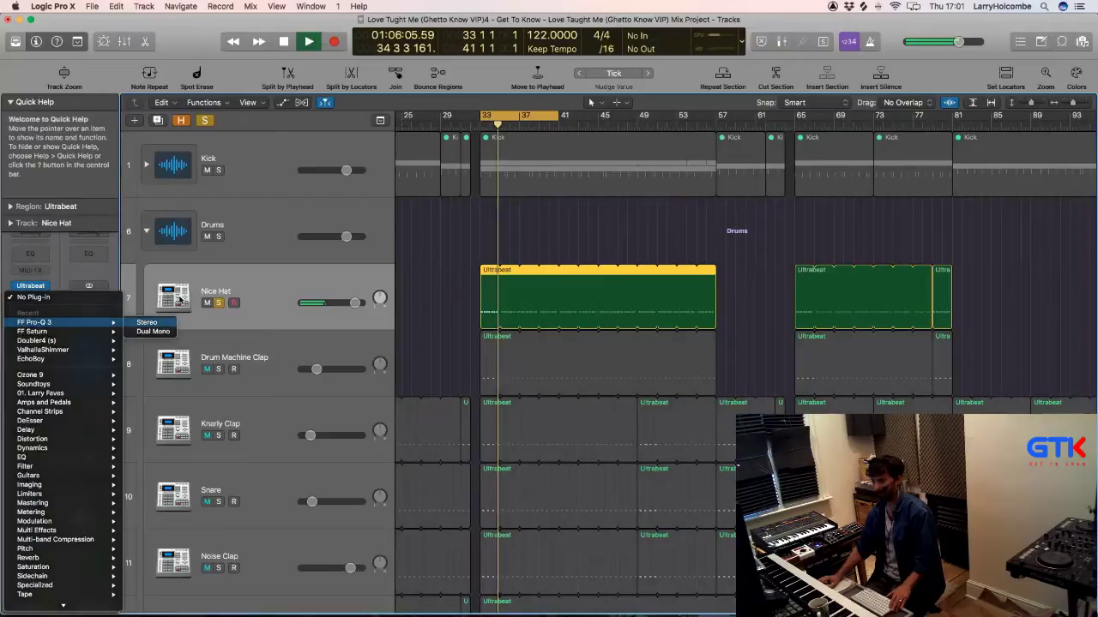
pyautogui.click(211, 259)
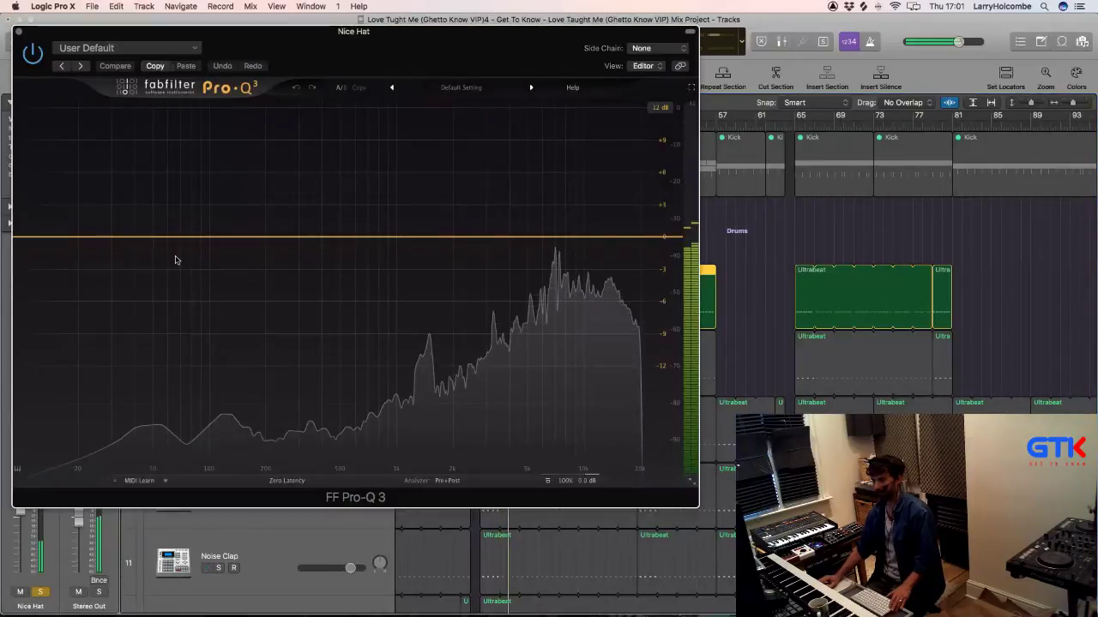
# Step: Add a 12 dB/oct low cut band at the lowest frequencies of the Nice Hat EQ
pyautogui.doubleClick(30, 238)
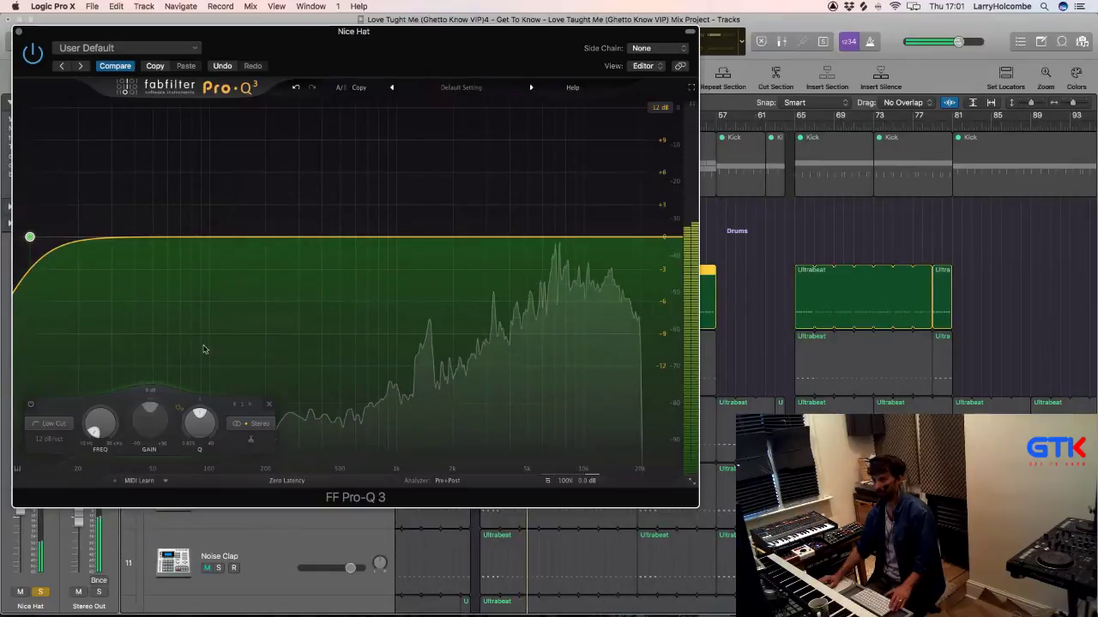
# Step: Add a bell boost of about 9 dB near 232 Hz, solo and sweep it across the low mids, and delete it
pyautogui.moveTo(232, 238); pyautogui.dragTo(278, 140)
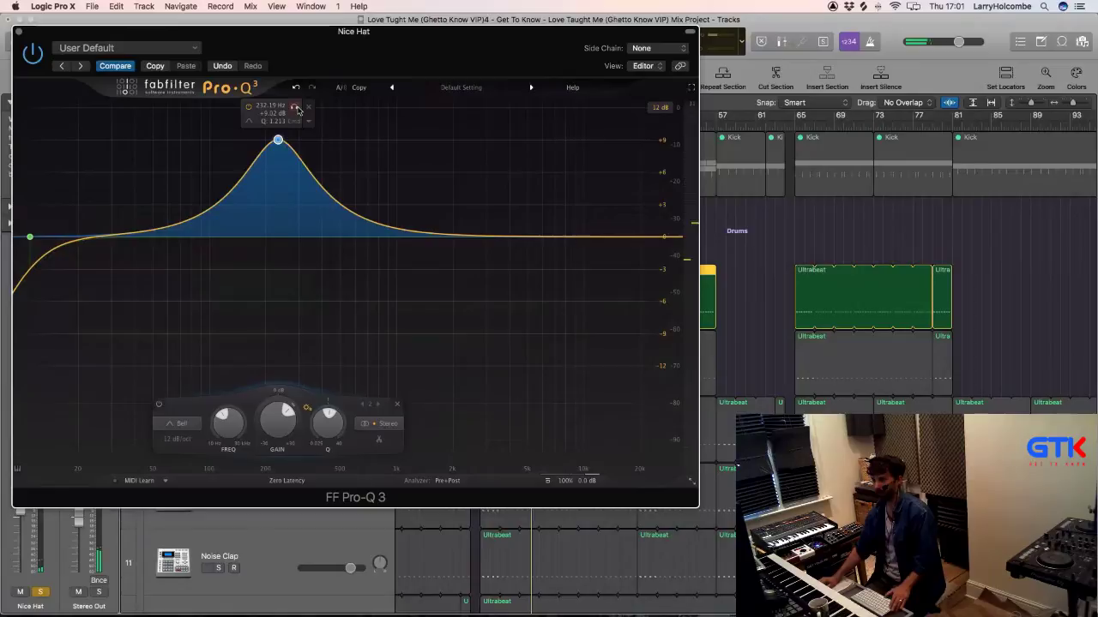
pyautogui.click(294, 107)
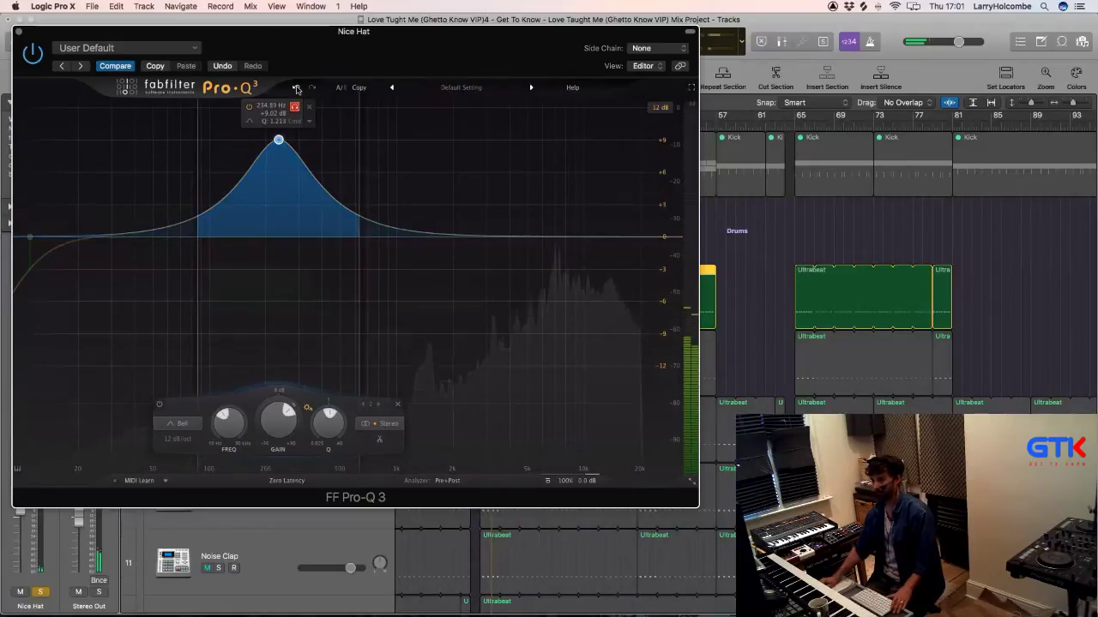
pyautogui.moveTo(278, 140); pyautogui.dragTo(346, 140)
pyautogui.moveTo(332, 98); pyautogui.dragTo(304, 100)
pyautogui.doubleClick(286, 140)
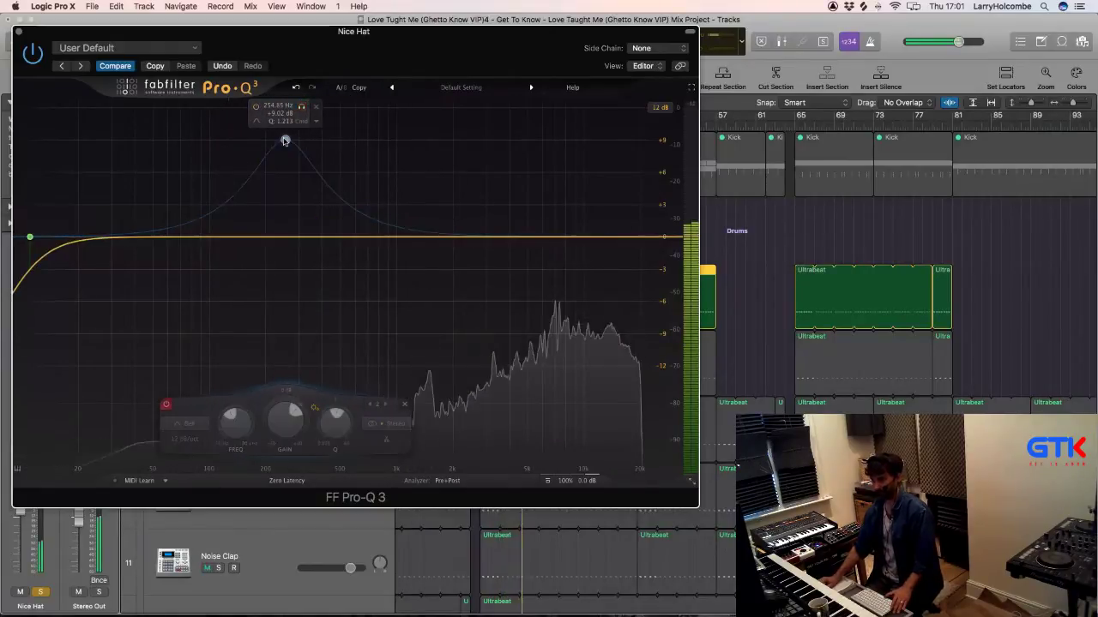
pyautogui.rightClick(286, 140)
# Step: Change the low cut band to a Bell at 10 Hz with about -9.8 dB gain and a Q of about 0.84
pyautogui.moveTo(29, 237); pyautogui.dragTo(46, 238)
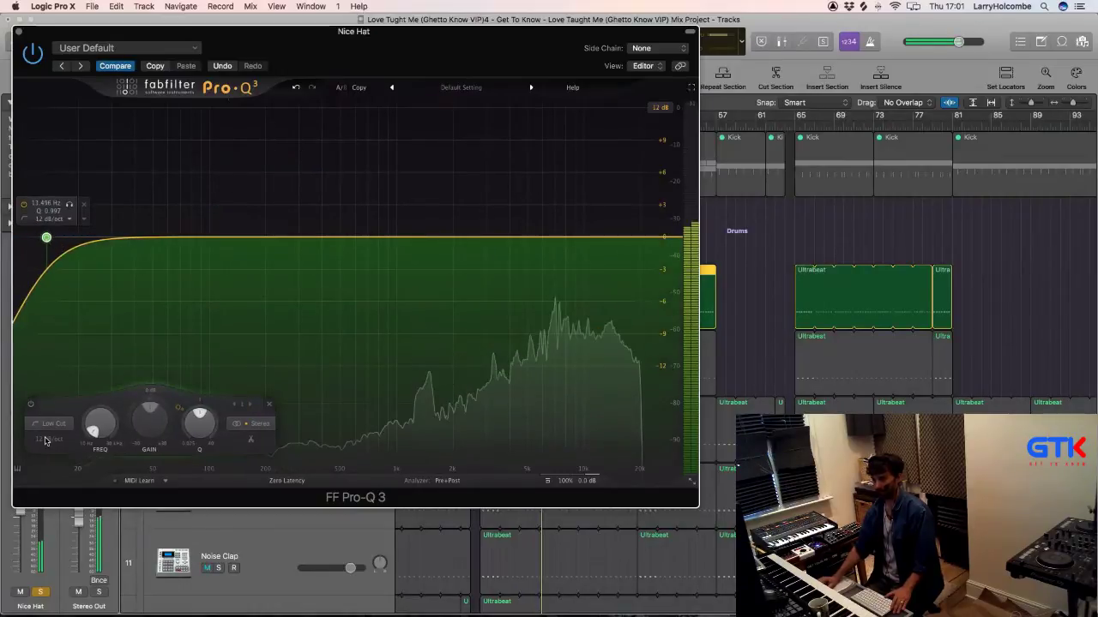
pyautogui.click(48, 423)
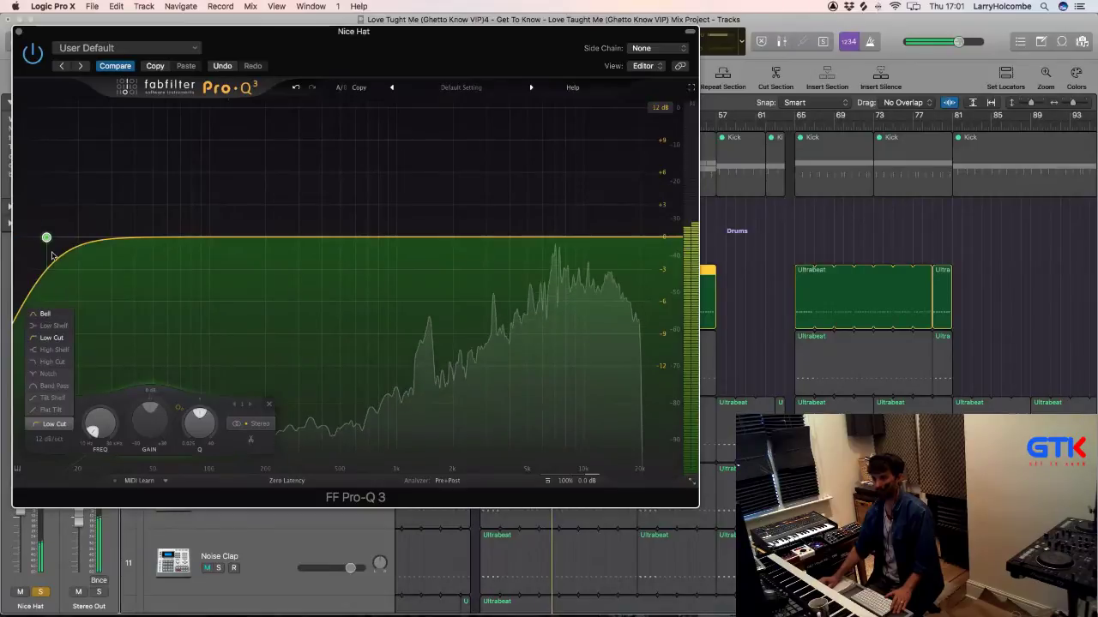
pyautogui.click(44, 314)
pyautogui.moveTo(47, 238); pyautogui.dragTo(70, 276)
pyautogui.moveTo(46, 312); pyautogui.dragTo(22, 327)
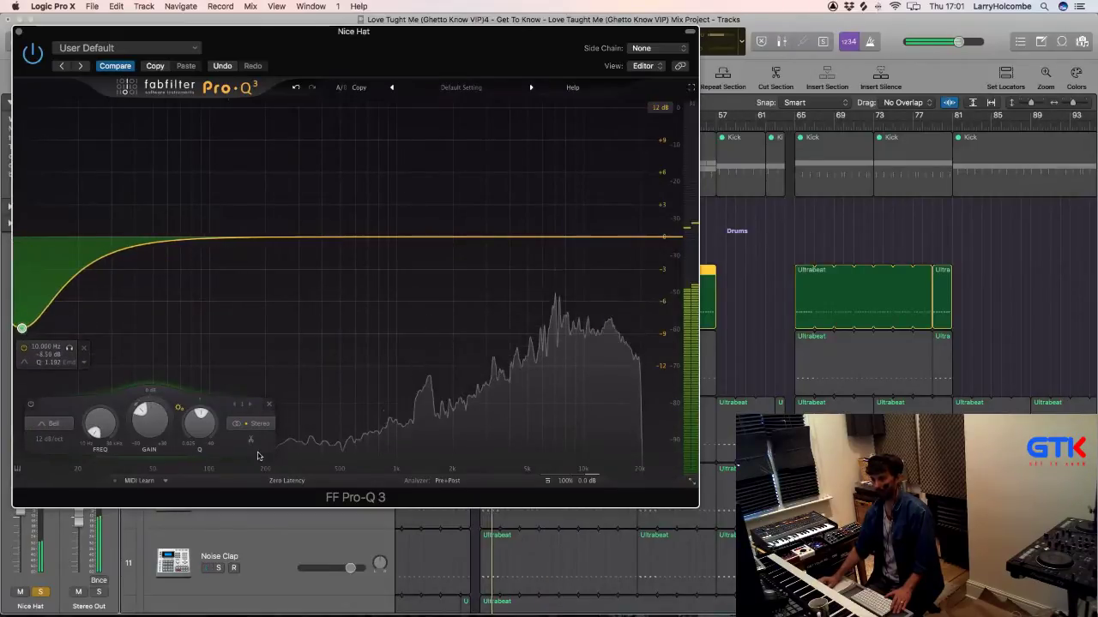
pyautogui.moveTo(199, 429); pyautogui.dragTo(197, 457)
pyautogui.moveTo(21, 329); pyautogui.dragTo(18, 345)
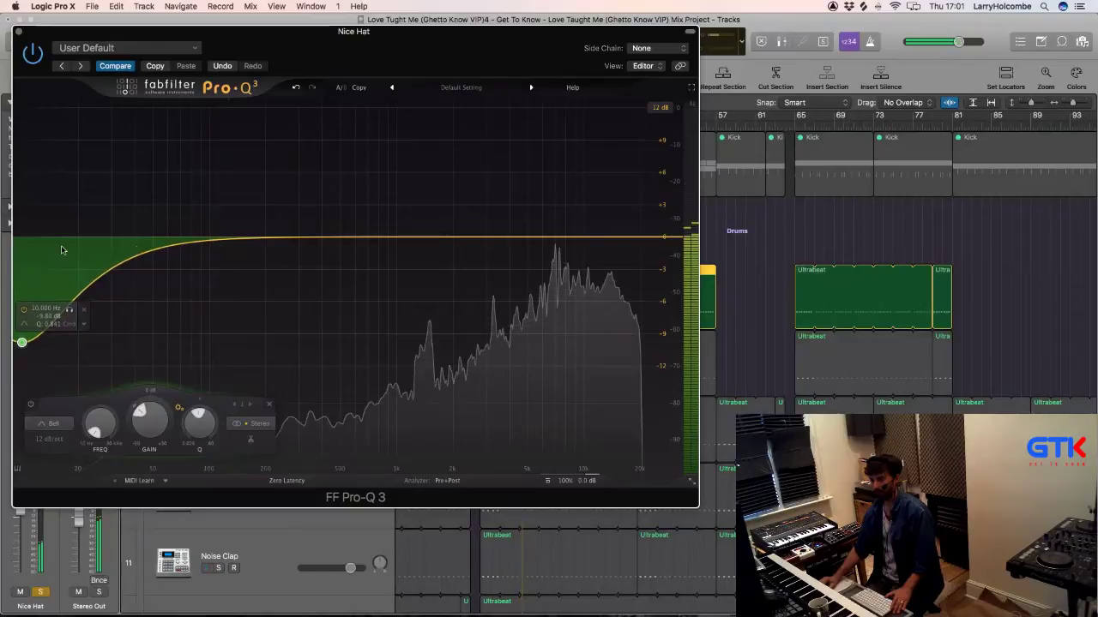
# Step: Add a Low Shelf band at about 37 Hz with -9.84 dB gain, and move the EQ window aside
pyautogui.click(46, 238)
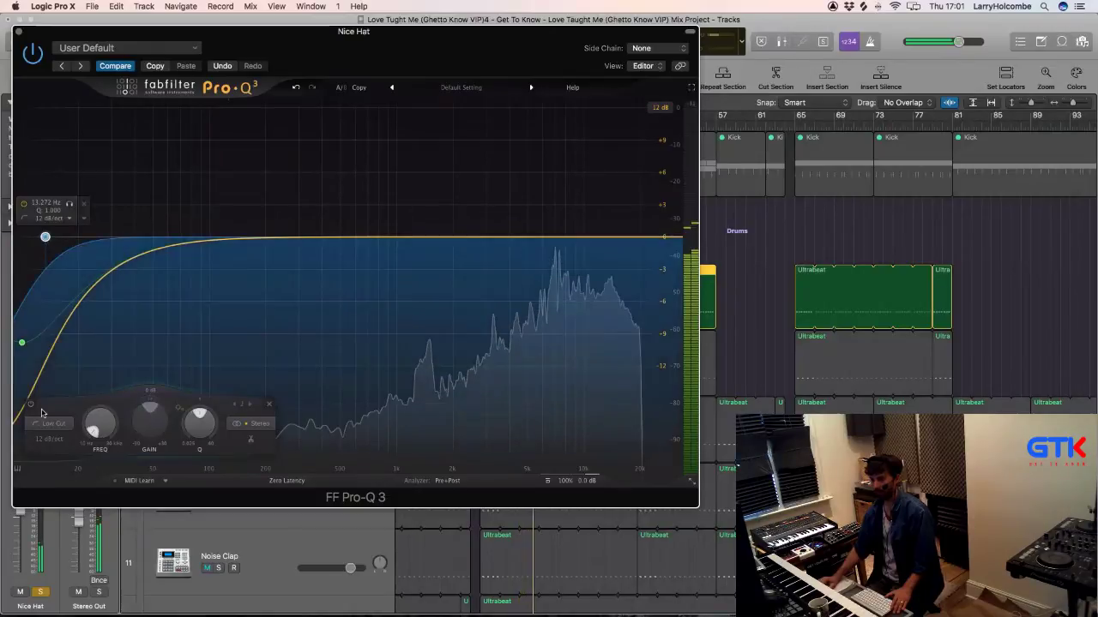
pyautogui.click(53, 423)
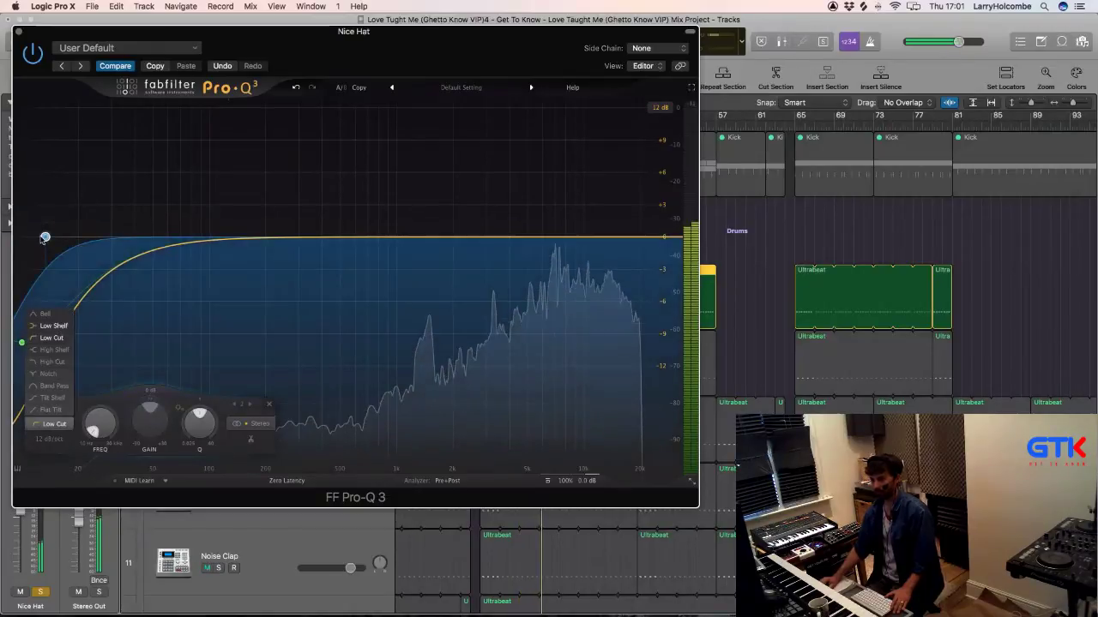
pyautogui.click(53, 326)
pyautogui.moveTo(46, 238); pyautogui.dragTo(126, 290)
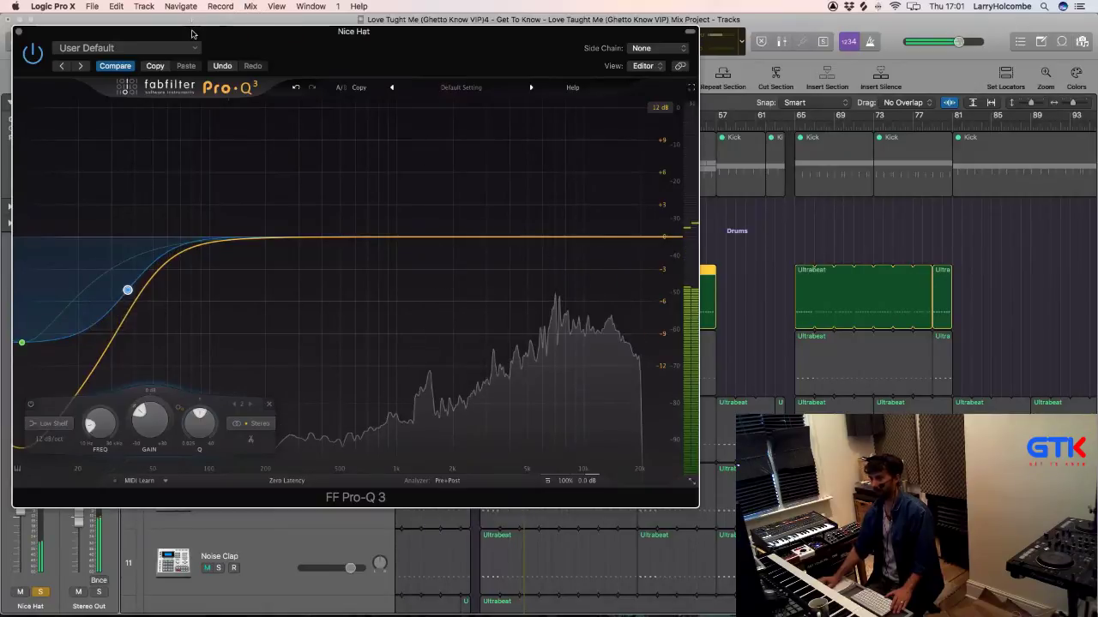
pyautogui.moveTo(192, 34); pyautogui.dragTo(401, 57)
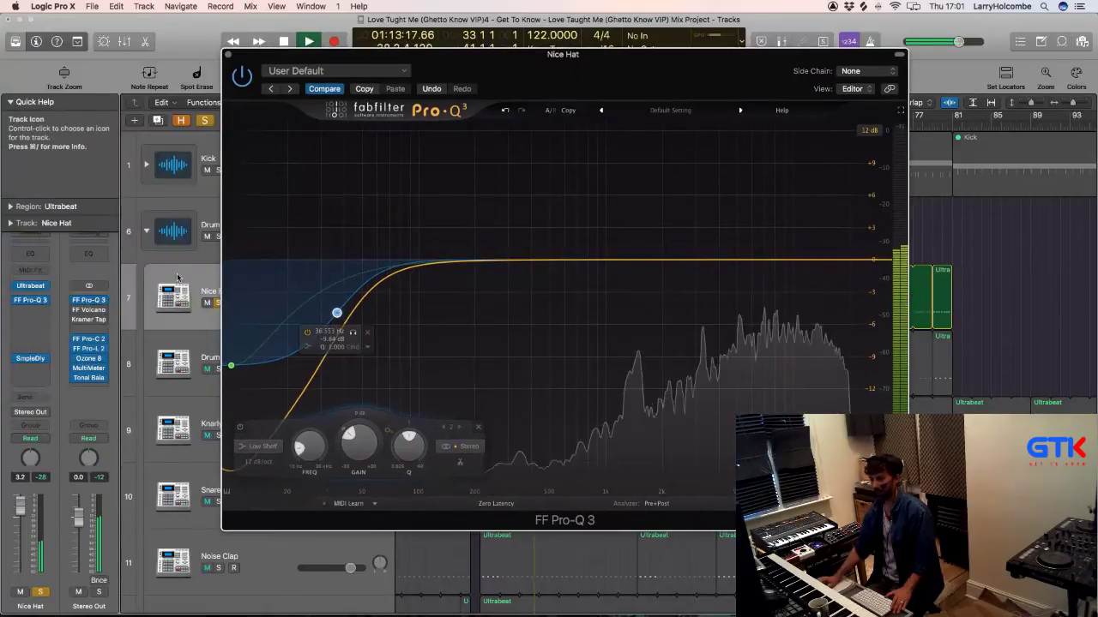
# Step: Add a bell at about 1480 Hz, narrow it, boost it to +30 dB to hear the resonance, and reset its gain to 0 dB
pyautogui.click(574, 259)
pyautogui.moveTo(574, 259); pyautogui.dragTo(637, 209)
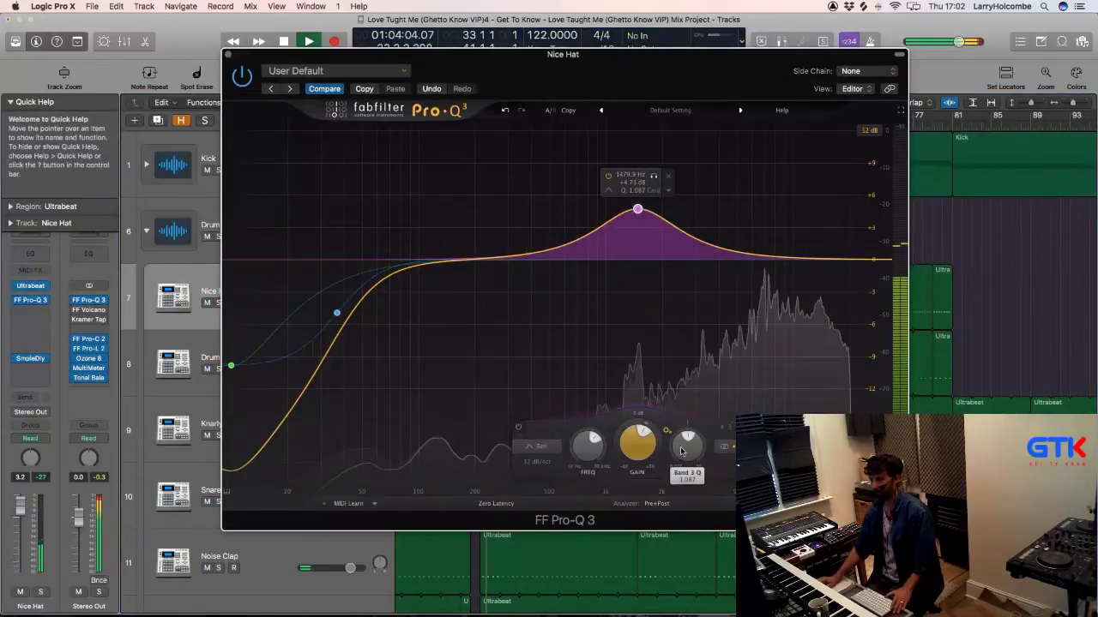
pyautogui.scroll(8, 686, 446)
pyautogui.scroll(10, 637, 442)
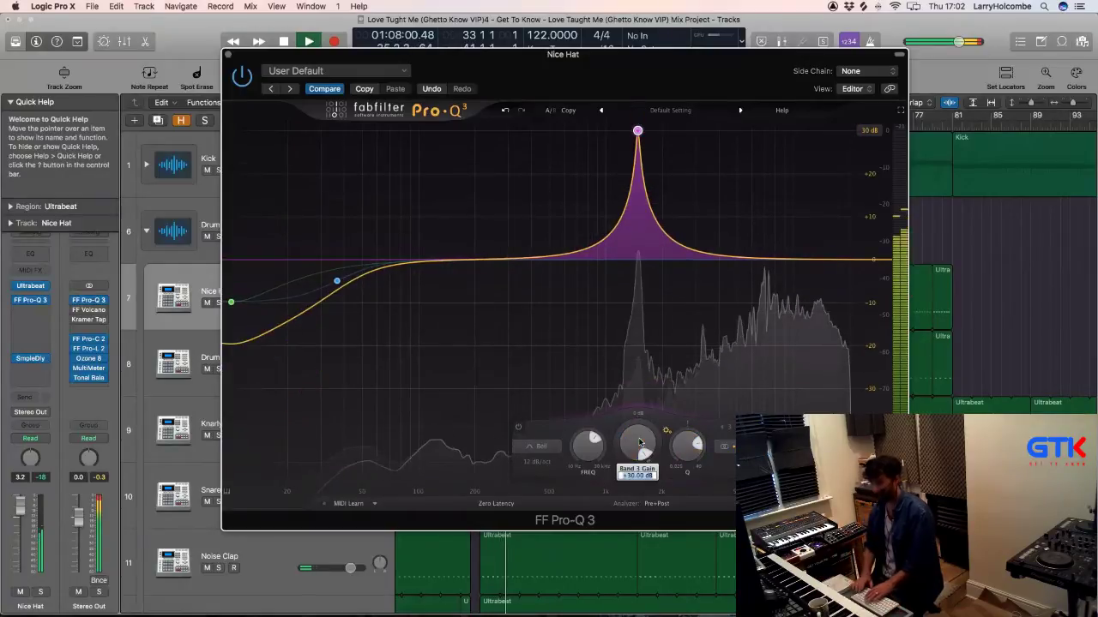
pyautogui.doubleClick(639, 442)
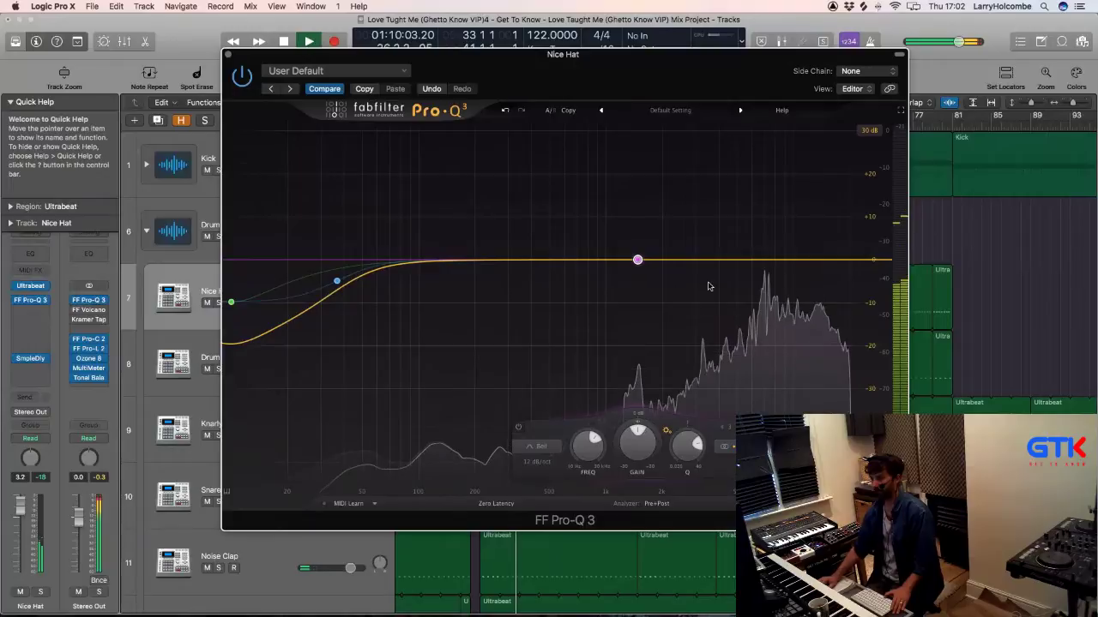
# Step: Try a narrow bell near 6.9 kHz as a boost and as a cut of about 2 dB during playback, and remove it
pyautogui.moveTo(708, 261); pyautogui.dragTo(763, 232)
pyautogui.scroll(2, 762, 238)
pyautogui.press('space')
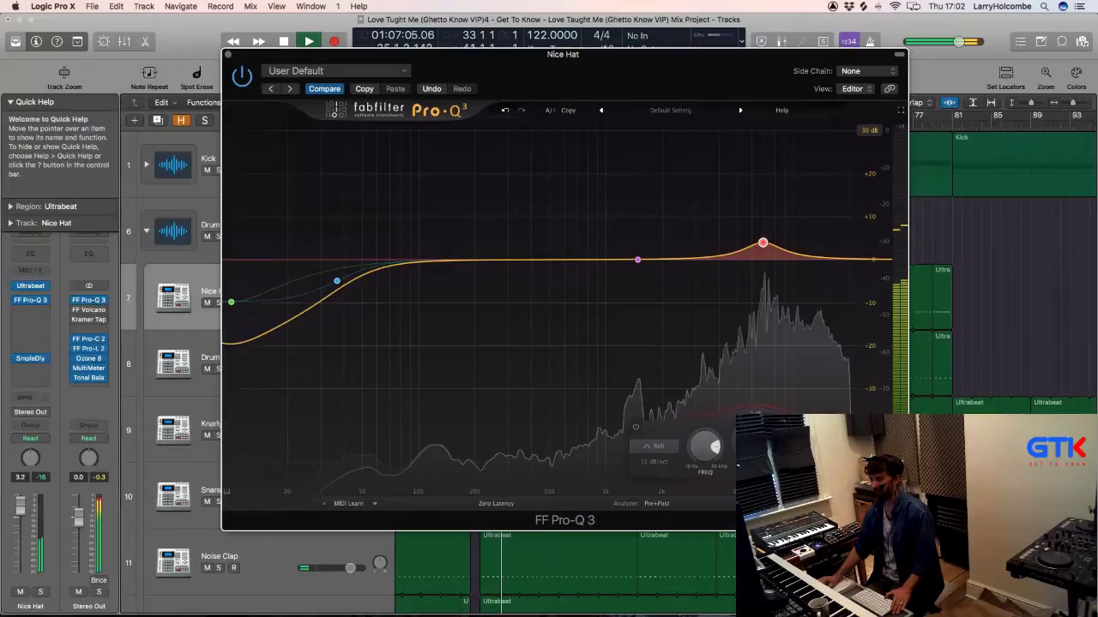
pyautogui.moveTo(708, 449)
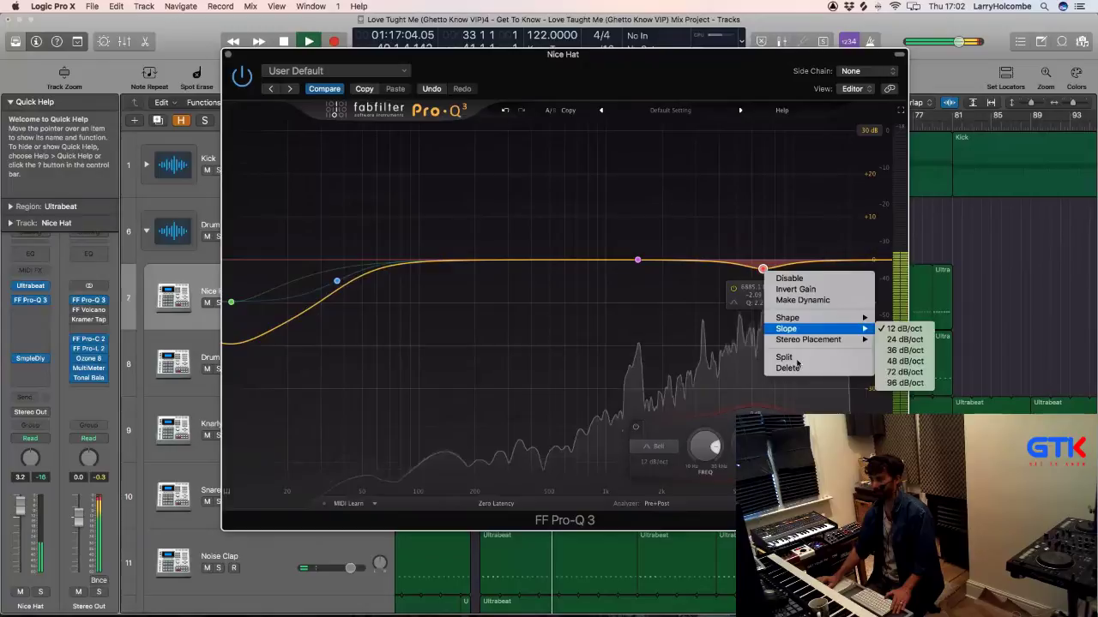
pyautogui.doubleClick(765, 270)
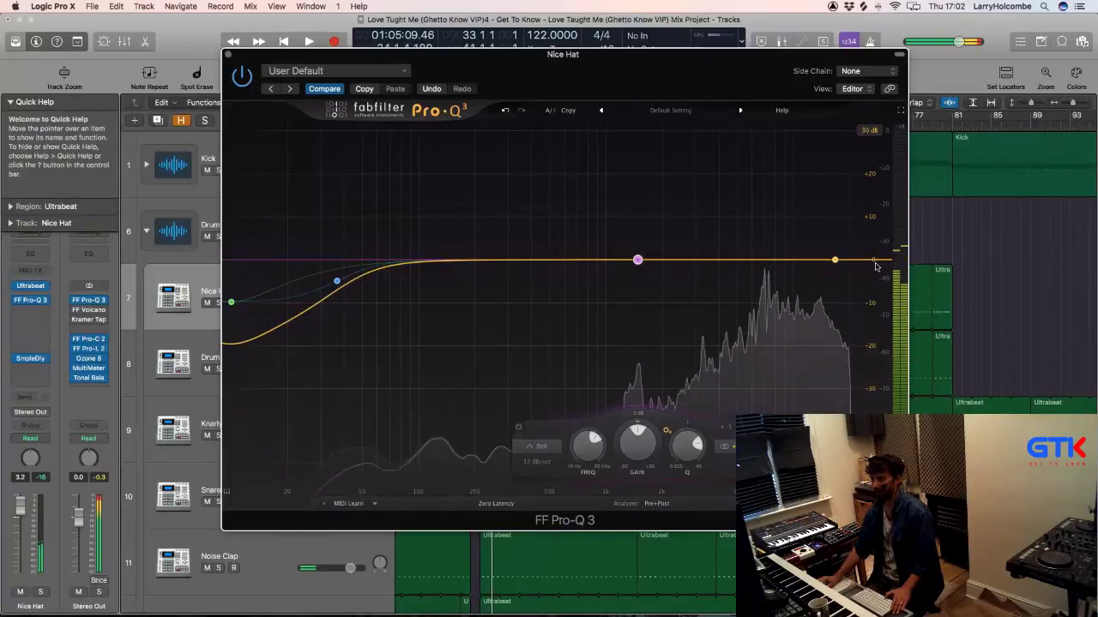
# Step: Add a high cut band with a 30 dB/oct slope at about 20 kHz
pyautogui.moveTo(880, 261); pyautogui.dragTo(871, 260)
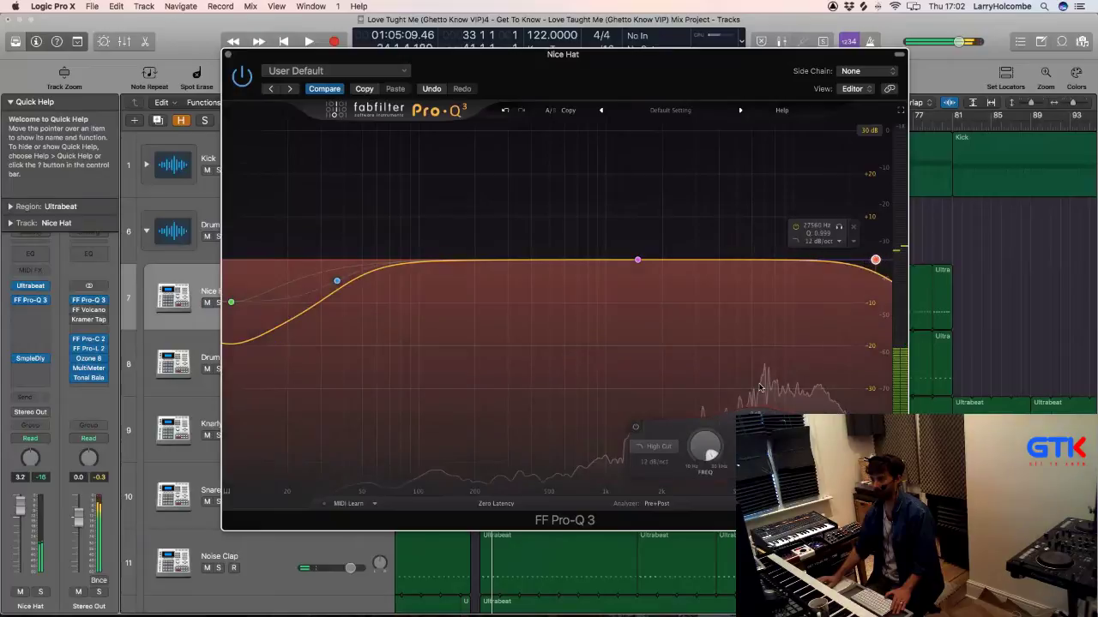
pyautogui.click(655, 463)
pyautogui.click(792, 241)
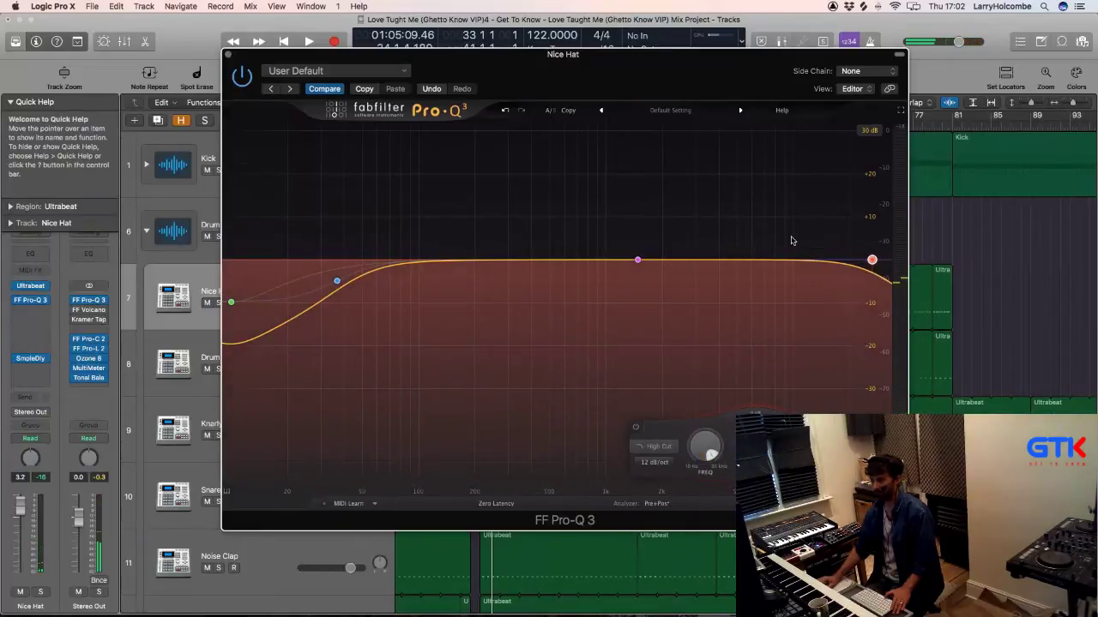
pyautogui.moveTo(868, 260); pyautogui.dragTo(832, 259)
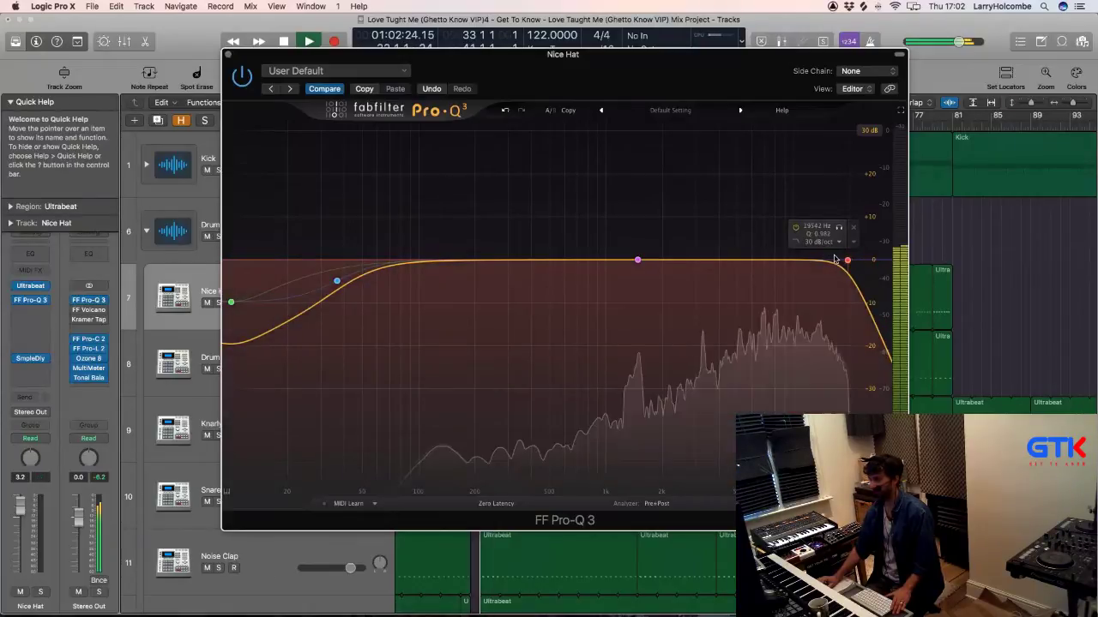
pyautogui.moveTo(844, 263)
pyautogui.mouseDown()
pyautogui.moveTo(811, 263)
pyautogui.moveTo(849, 263)
pyautogui.mouseUp()
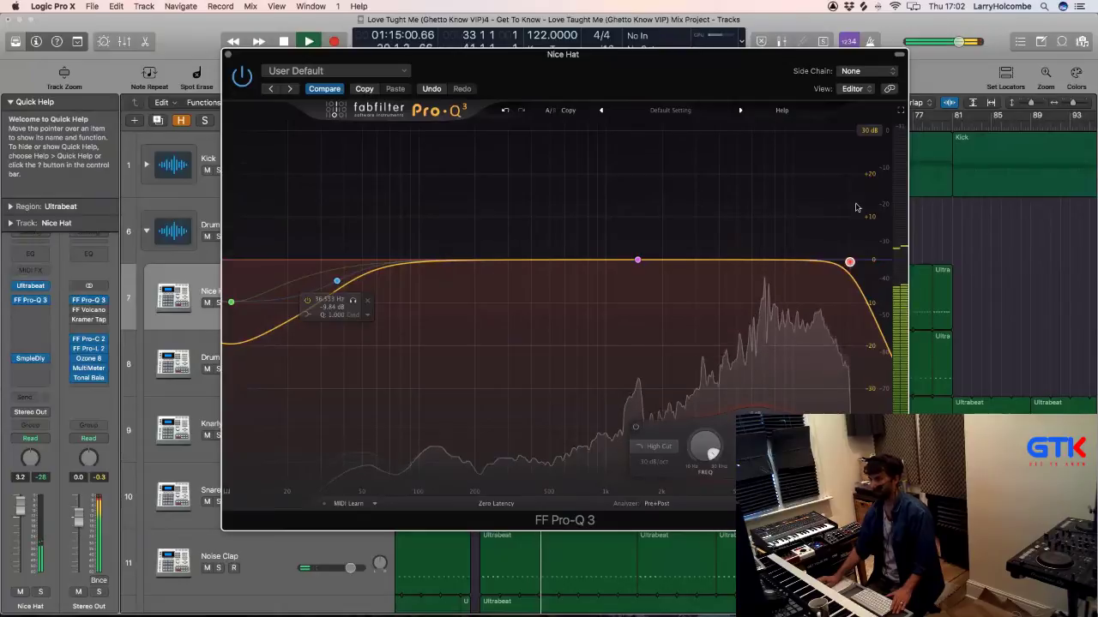
# Step: Select all the Nice Hat EQ bands and toggle their bypass to compare the sound with and without EQ
pyautogui.moveTo(872, 197); pyautogui.dragTo(428, 331)
pyautogui.moveTo(241, 387)
pyautogui.mouseDown()
pyautogui.moveTo(224, 386)
pyautogui.moveTo(225, 400)
pyautogui.mouseUp()
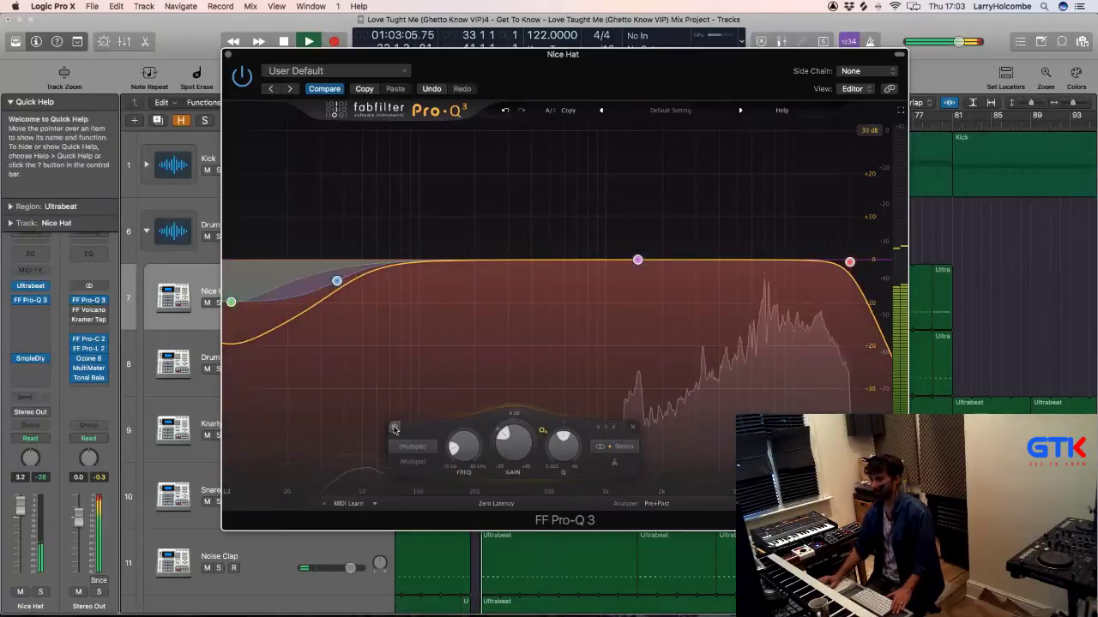
pyautogui.click(395, 427)
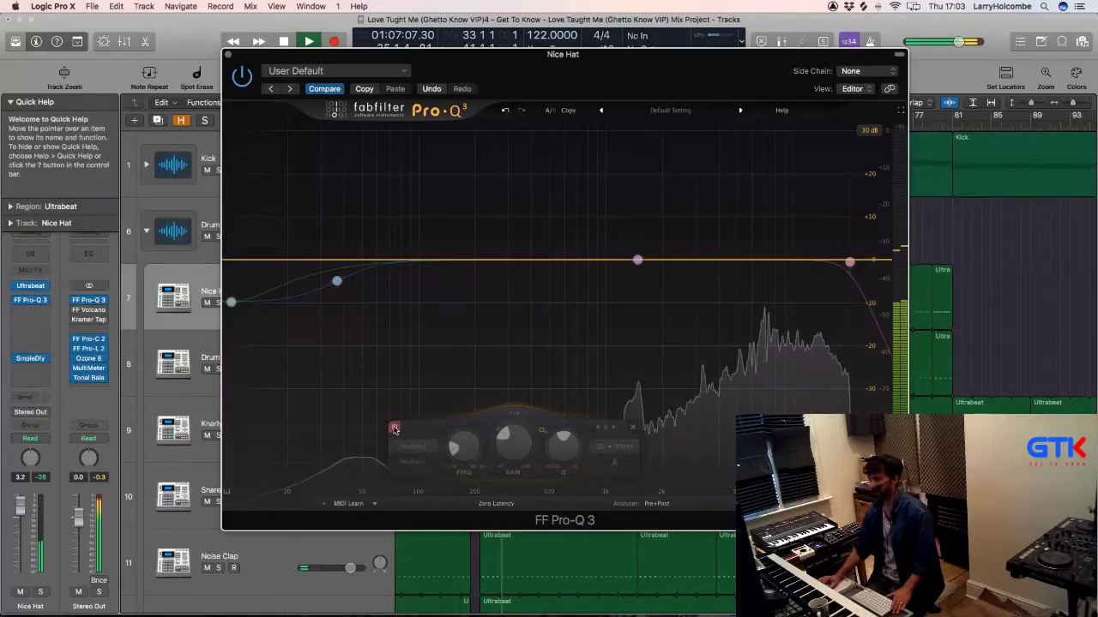
pyautogui.click(395, 428)
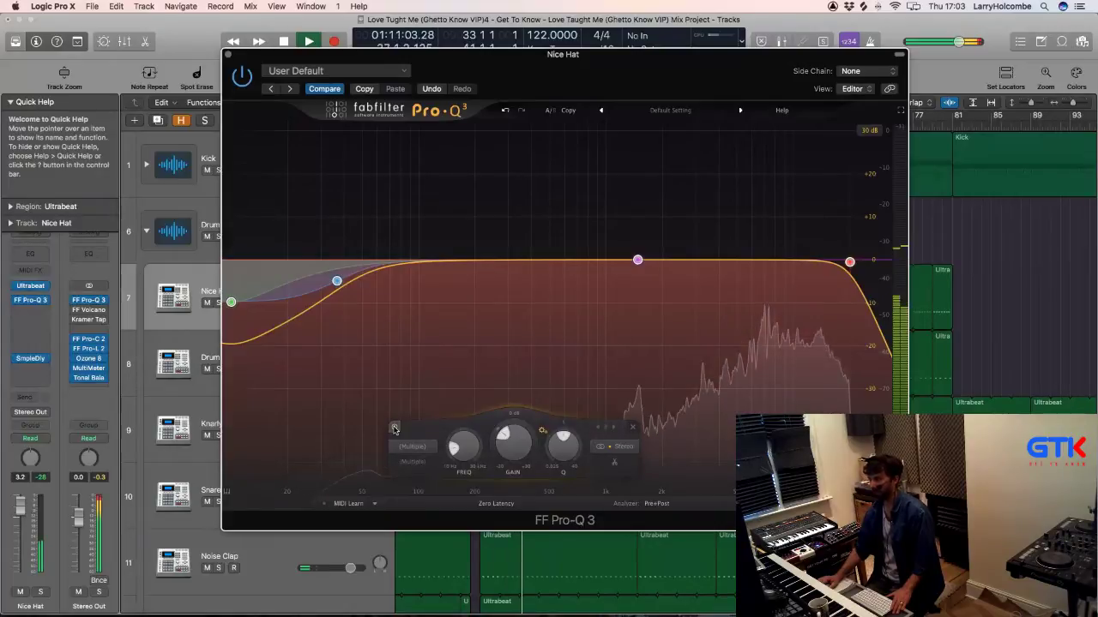
pyautogui.click(394, 428)
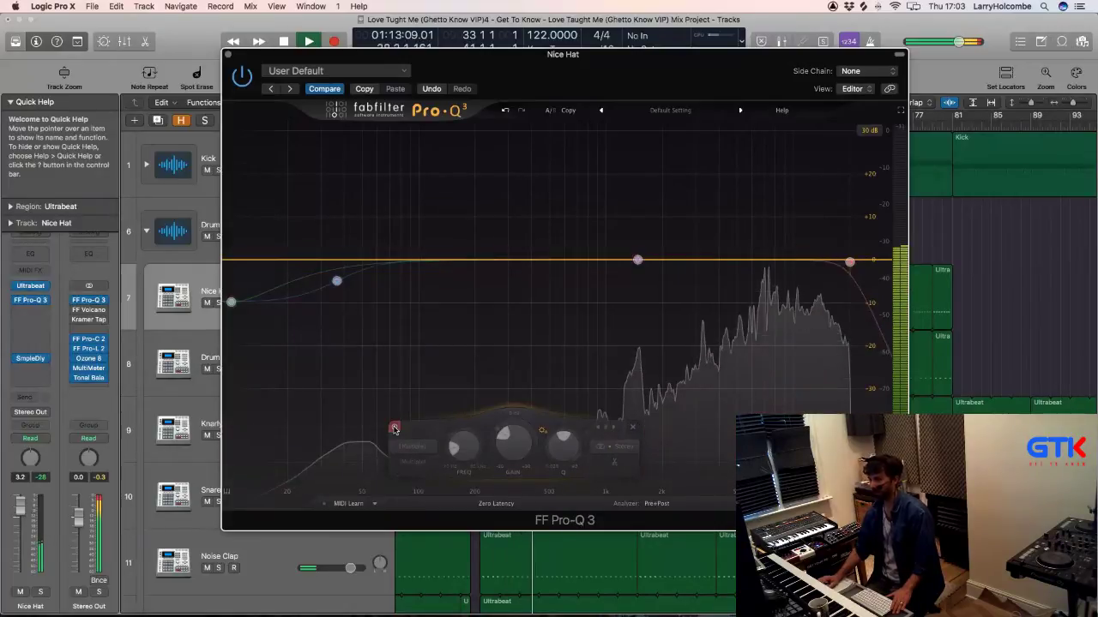
# Step: Set the Nice Hat EQ's processing mode to Natural Phase and re-enable all its bands
pyautogui.click(487, 504)
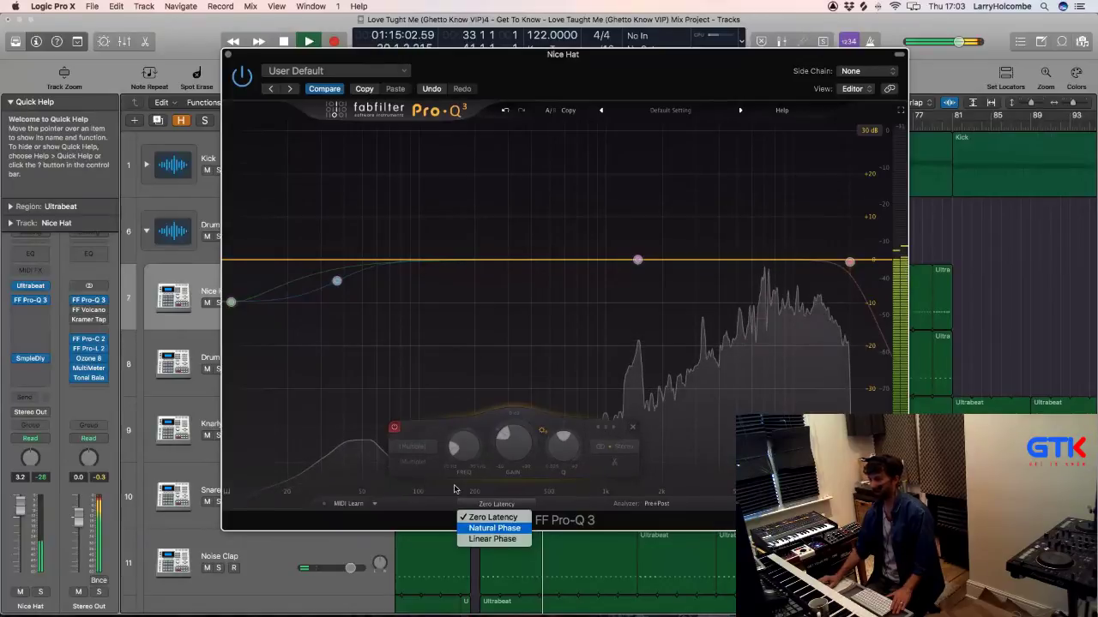
pyautogui.click(482, 518)
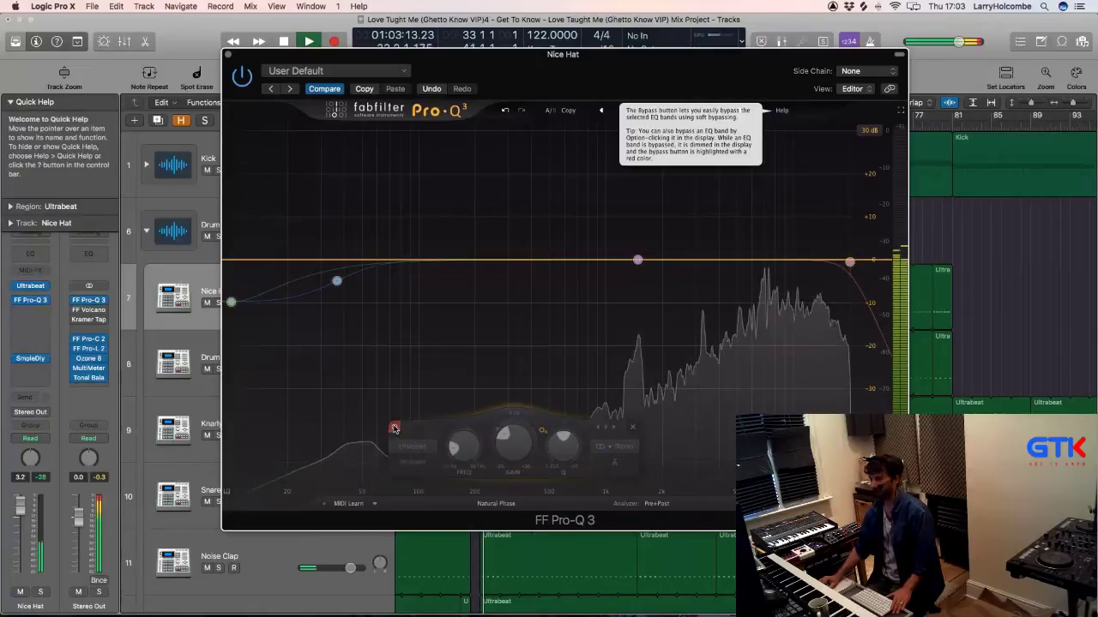
pyautogui.click(395, 429)
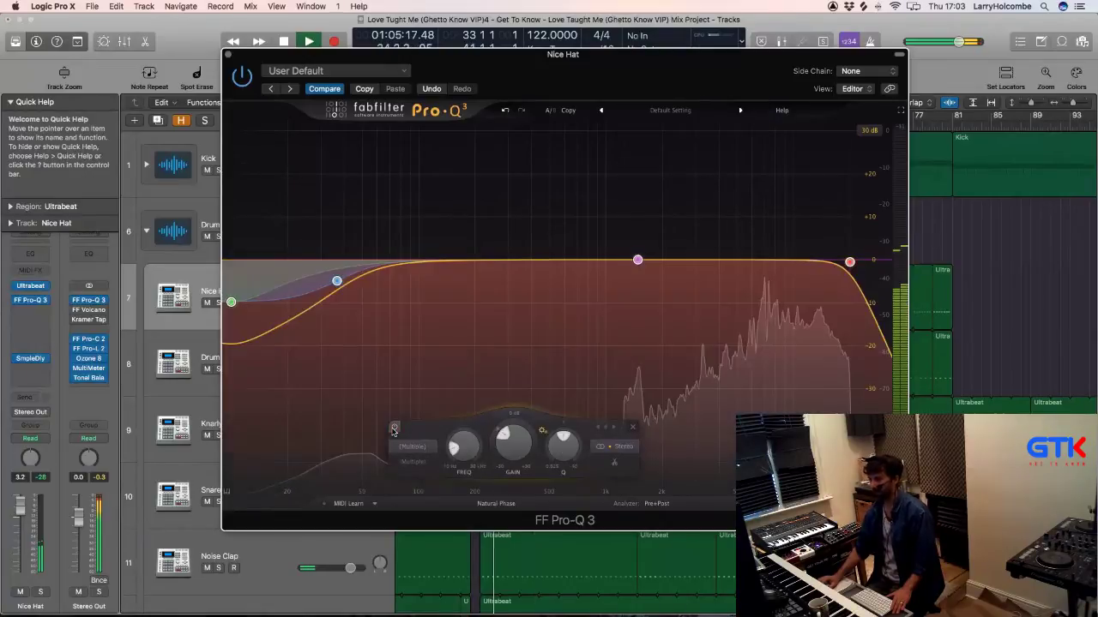
# Step: Delete the 20 kHz high cut band from the Nice Hat EQ
pyautogui.rightClick(849, 264)
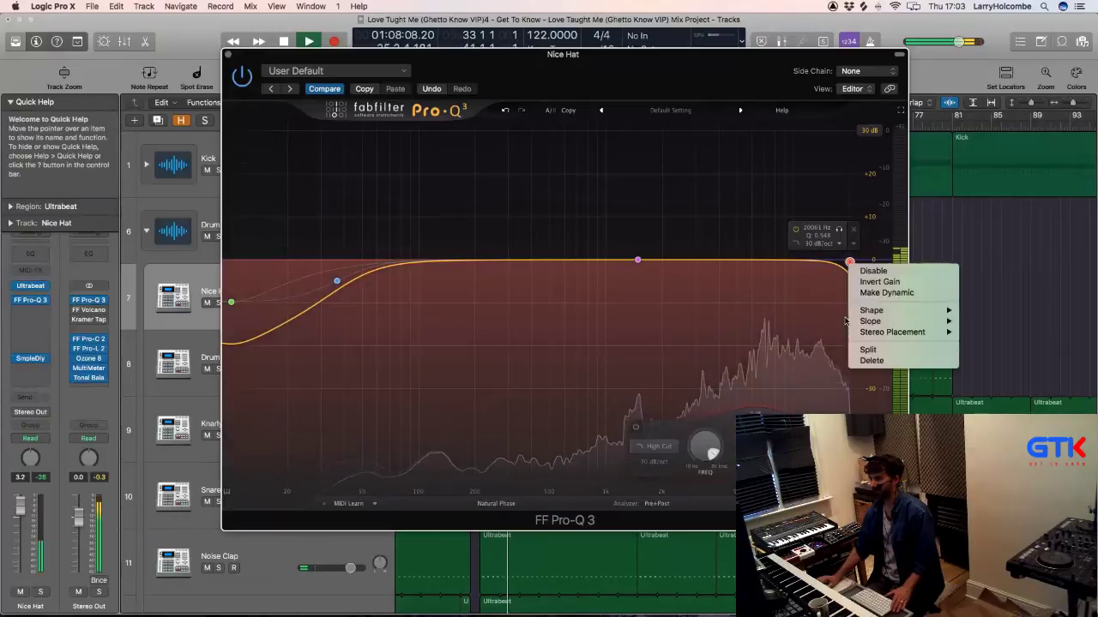
pyautogui.click(860, 362)
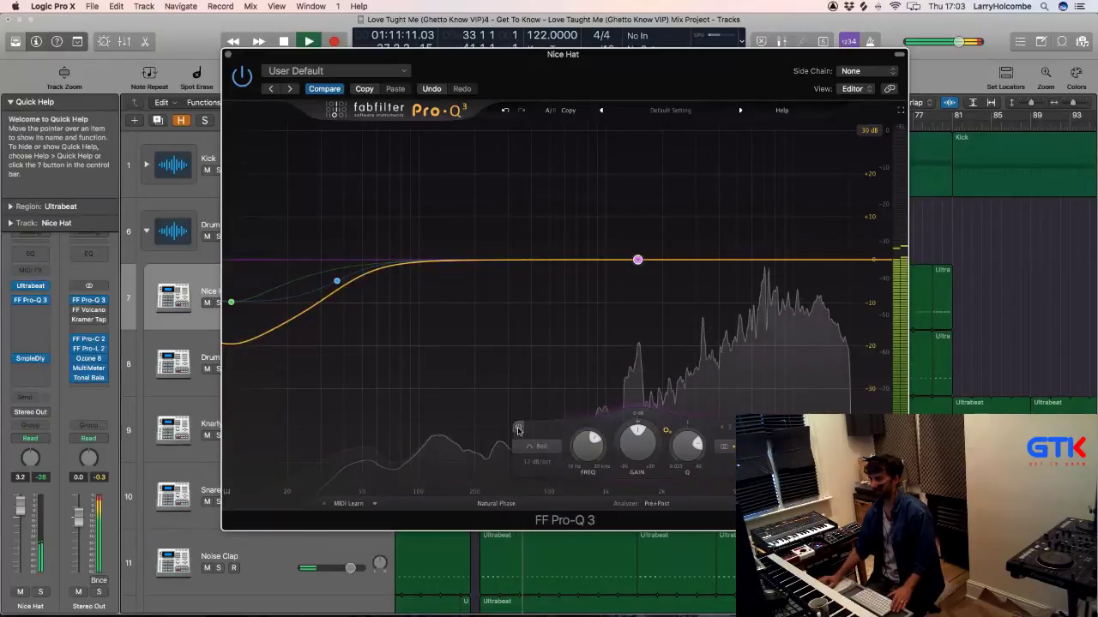
# Step: Bypass and re-enable all the remaining EQ bands to compare them, and close the Nice Hat EQ window
pyautogui.click(336, 281)
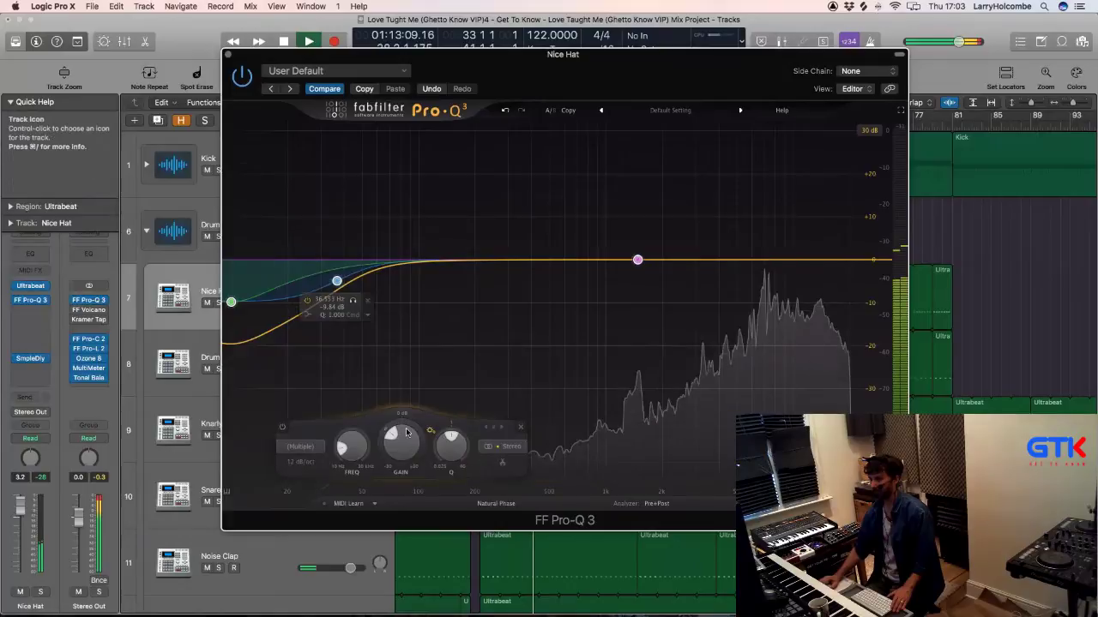
pyautogui.click(283, 429)
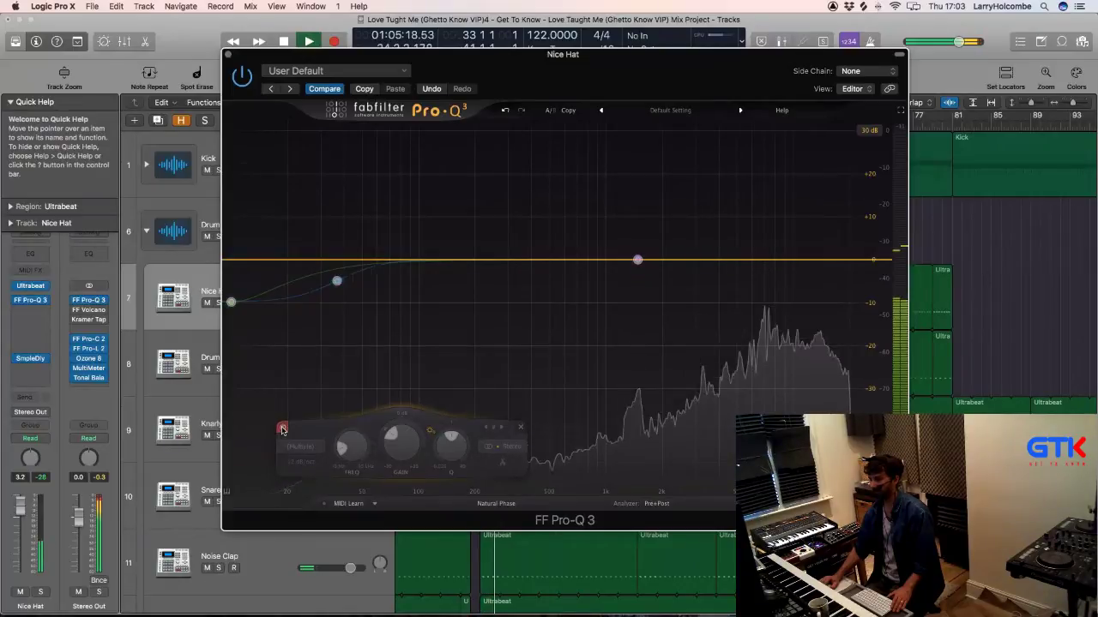
pyautogui.click(283, 429)
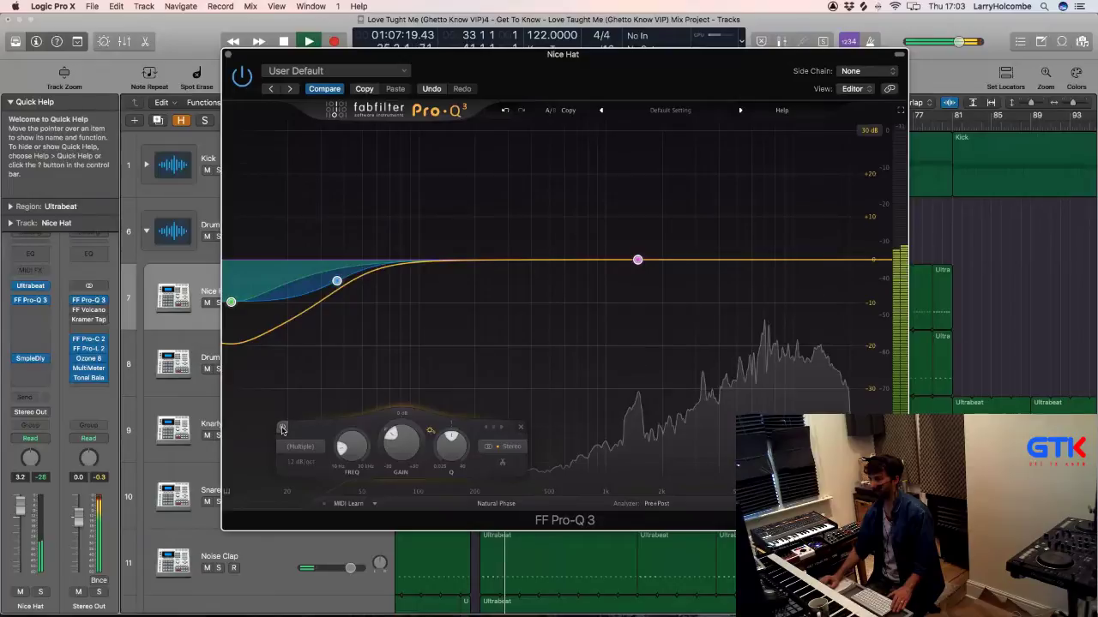
pyautogui.click(227, 54)
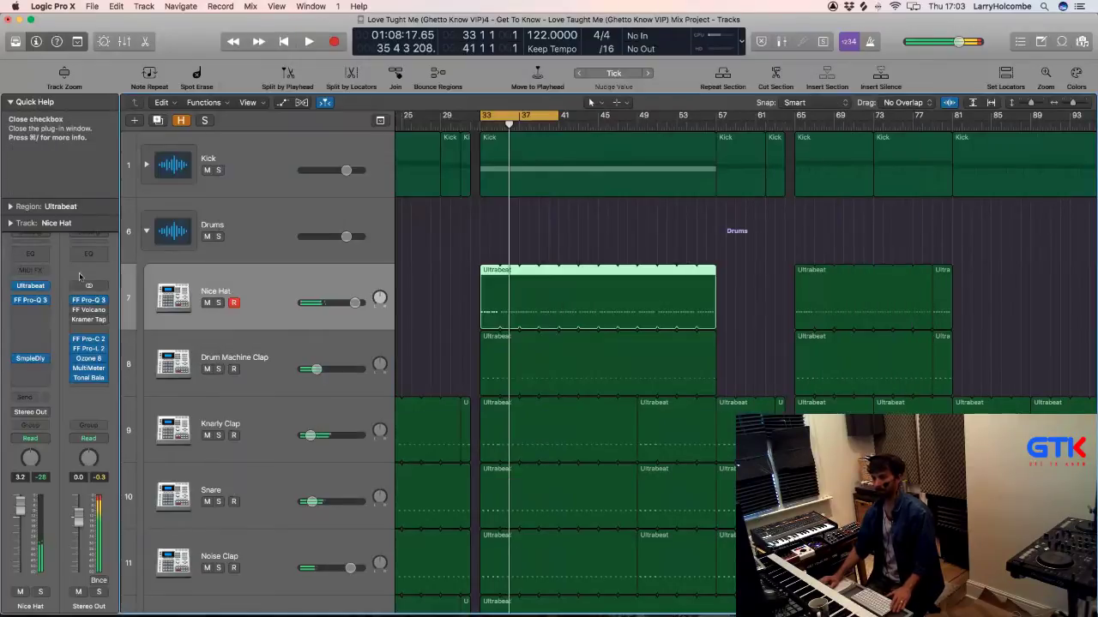
# Step: Remove the Pro-Q 3 EQ from the Nice Hat channel strip
pyautogui.click(30, 300)
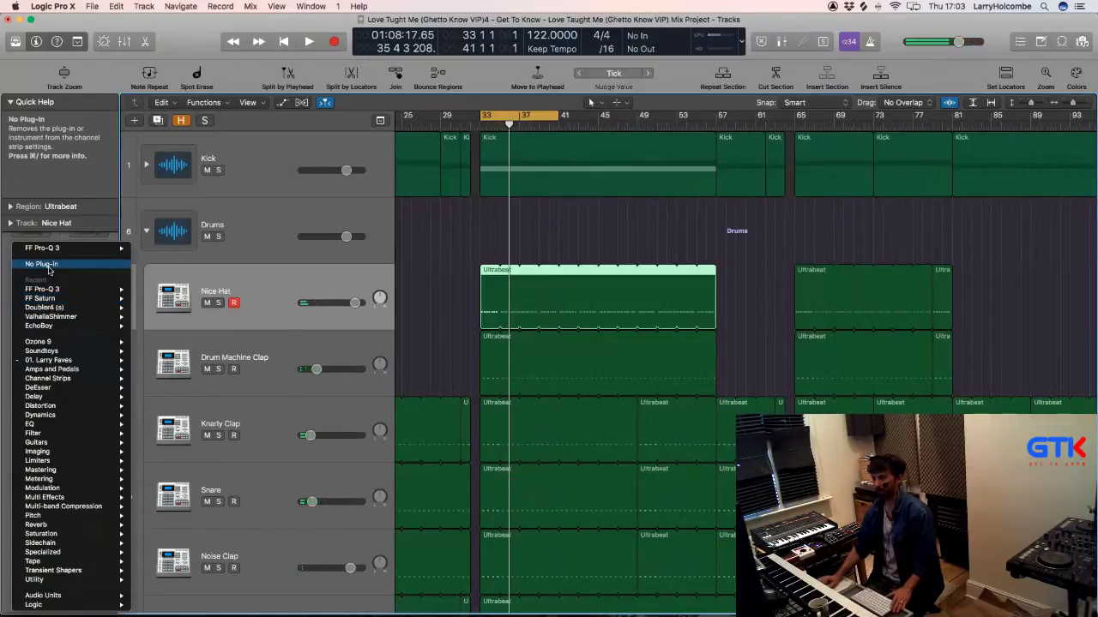
pyautogui.click(45, 265)
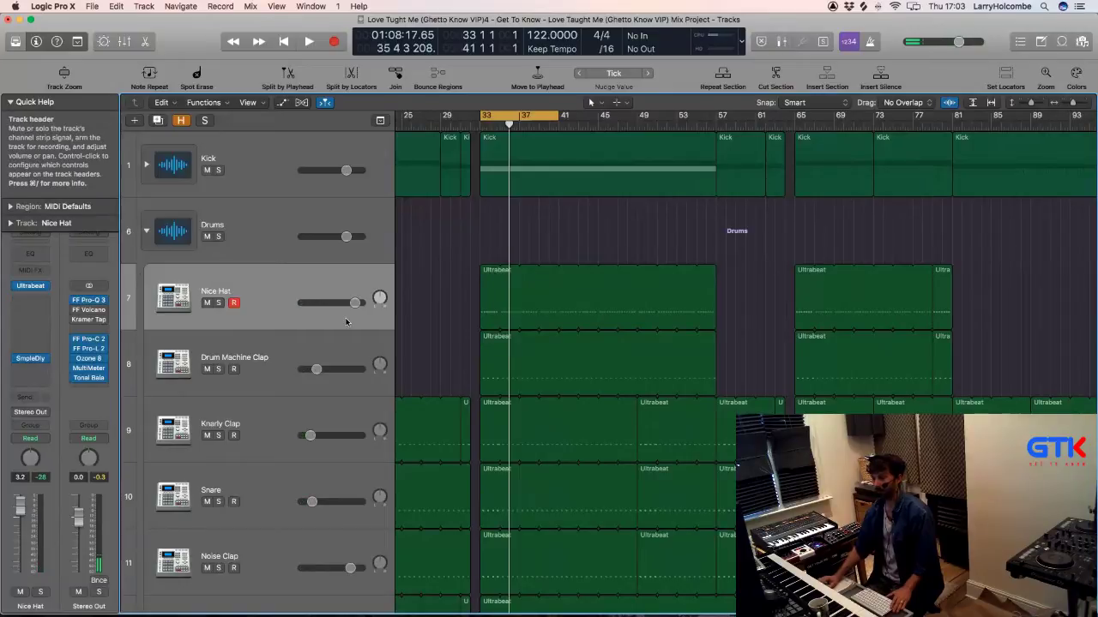
# Step: Open the Drum Machine Clap's Pro-Q 3, solo the track and play it to examine its frequency spectrum
pyautogui.click(286, 353)
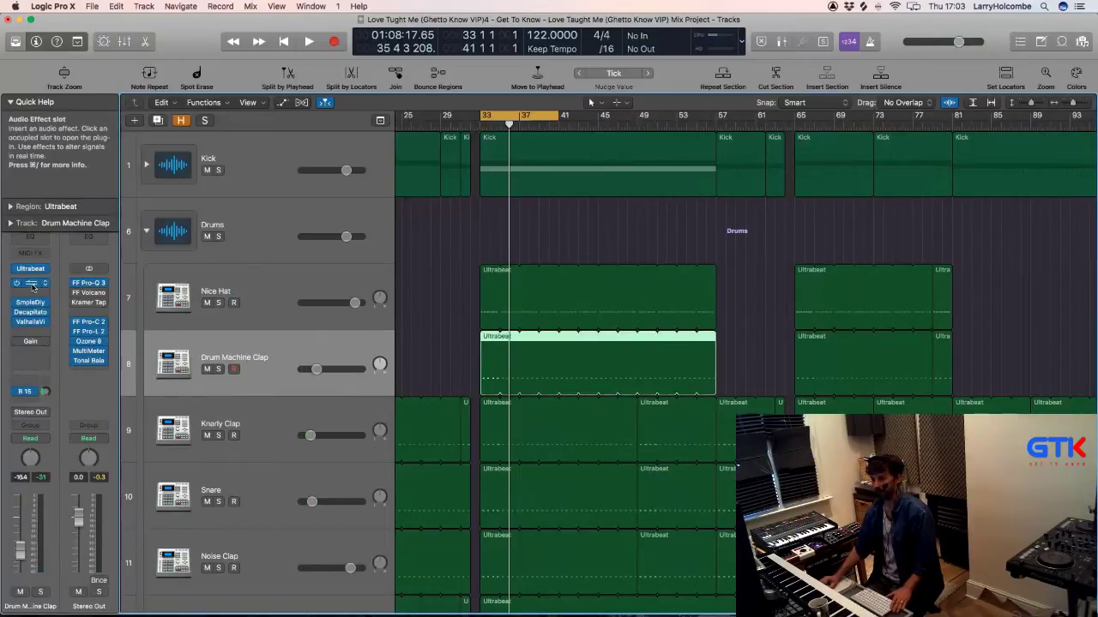
pyautogui.click(89, 282)
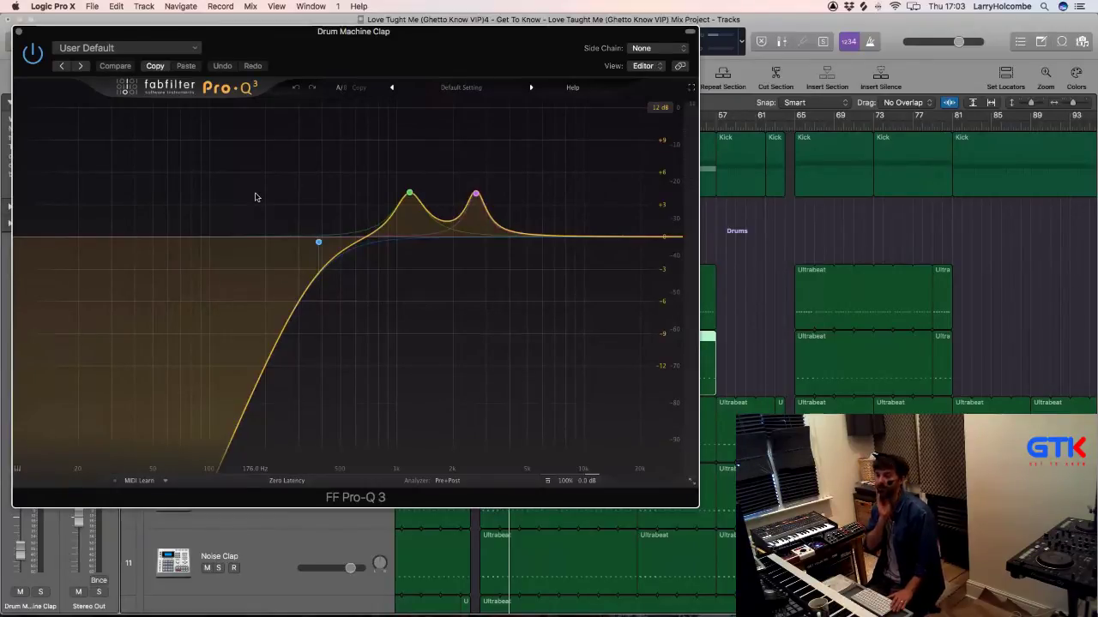
pyautogui.moveTo(137, 36); pyautogui.dragTo(313, 44)
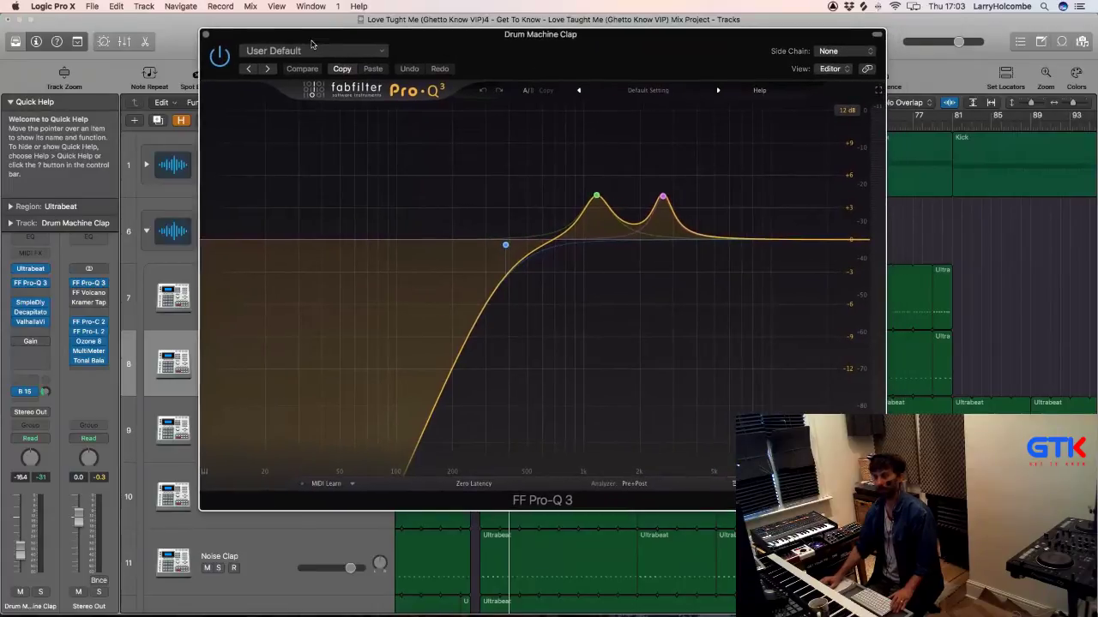
pyautogui.click(41, 591)
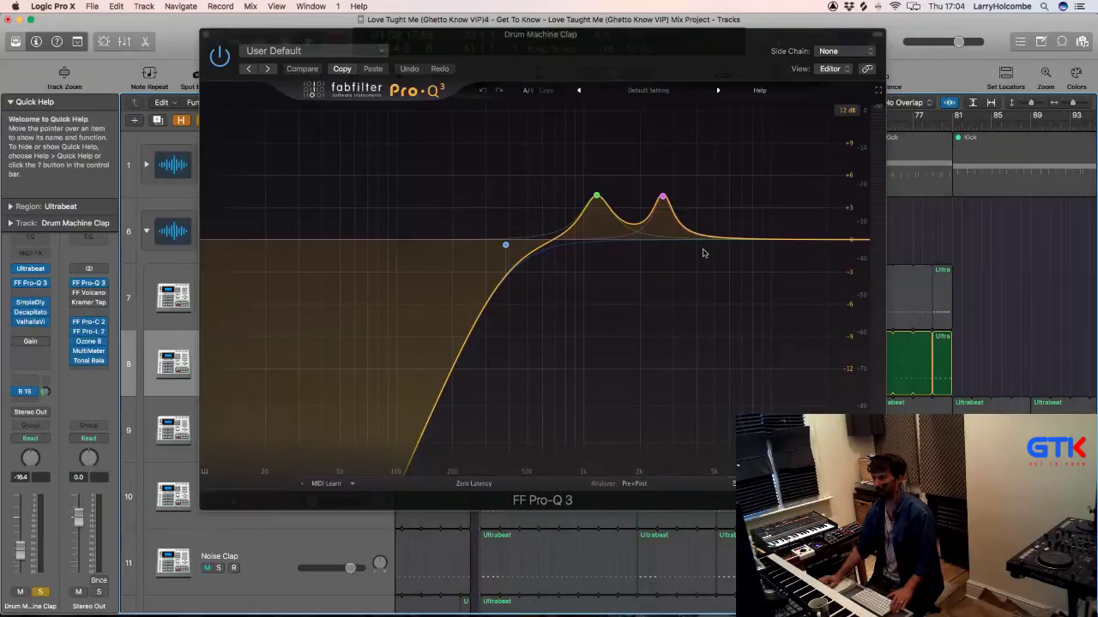
pyautogui.press('space')
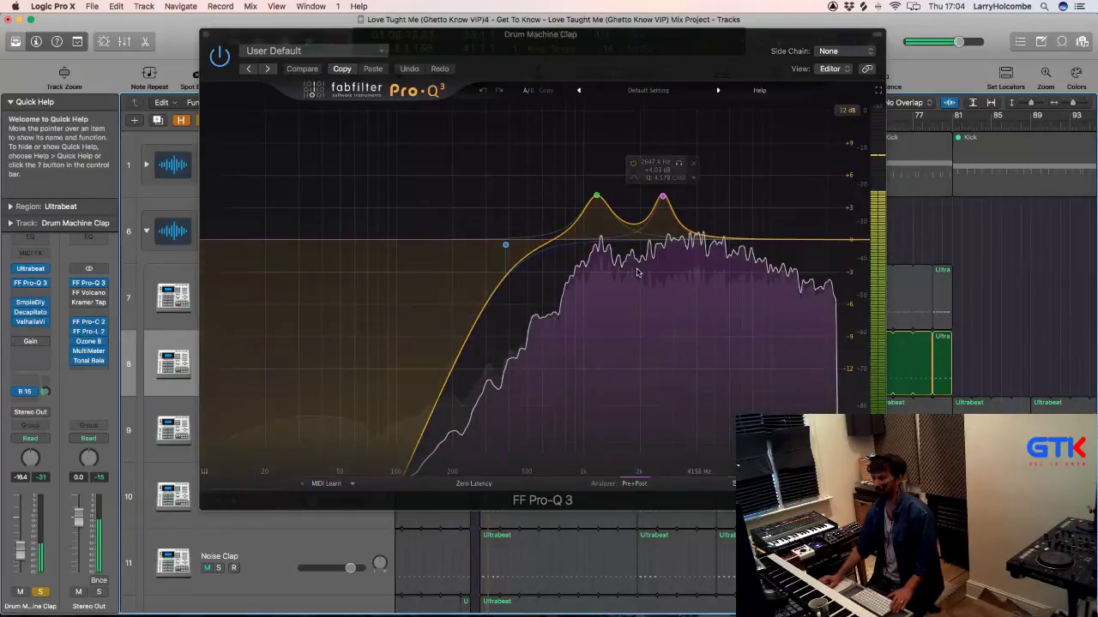
pyautogui.moveTo(505, 246)
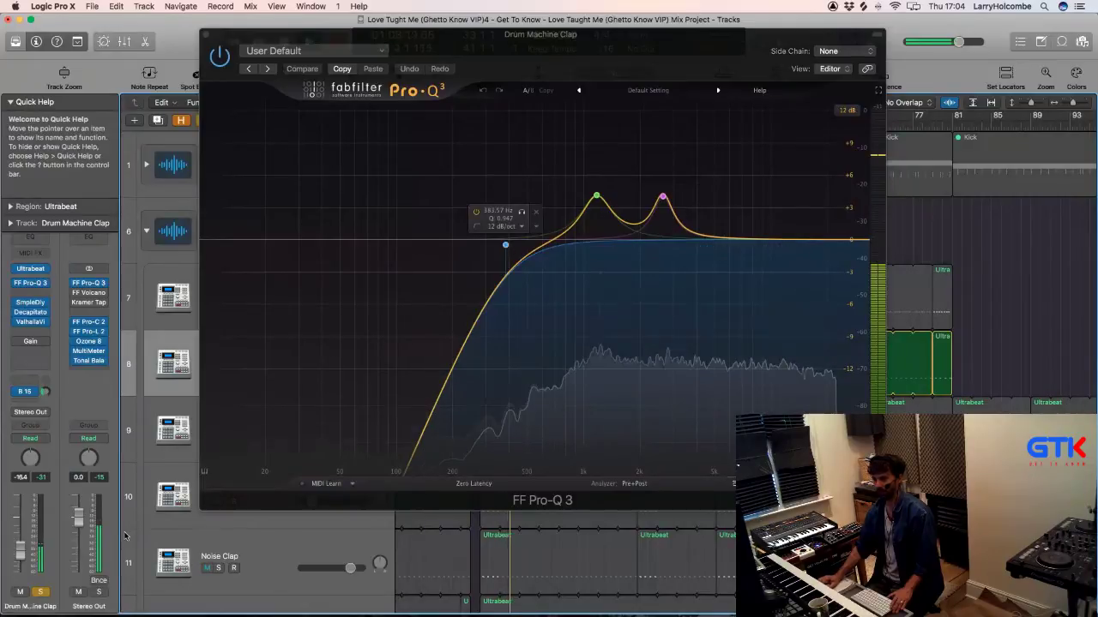
# Step: Unsolo the Drum Machine Clap and lower its EQ's low cut to about 230 Hz while listening in the mix
pyautogui.click(39, 592)
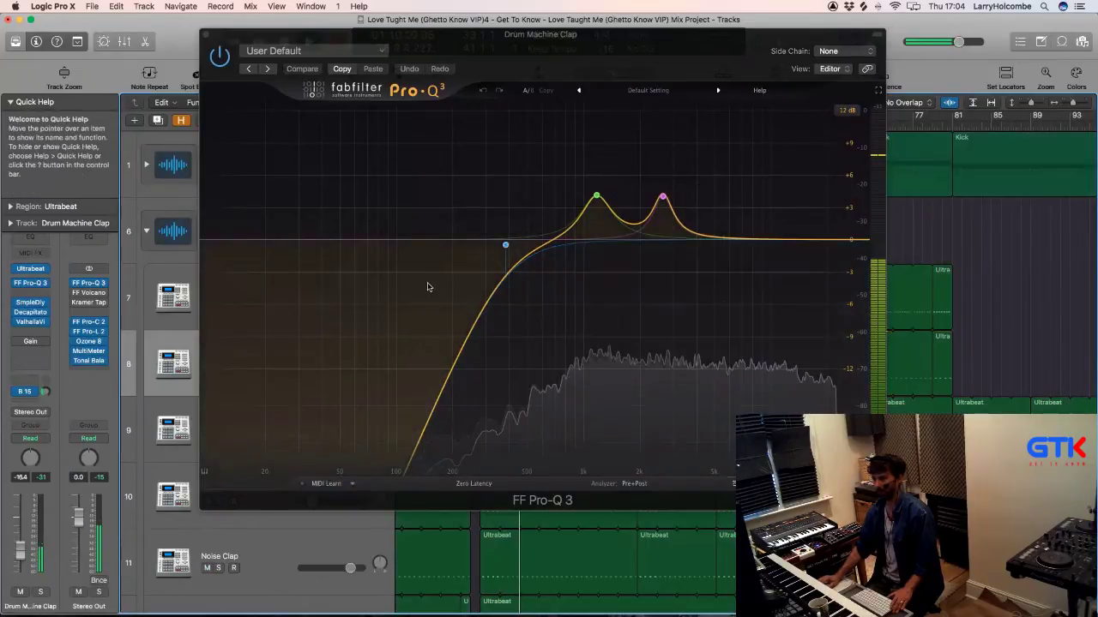
pyautogui.moveTo(505, 245); pyautogui.dragTo(375, 250)
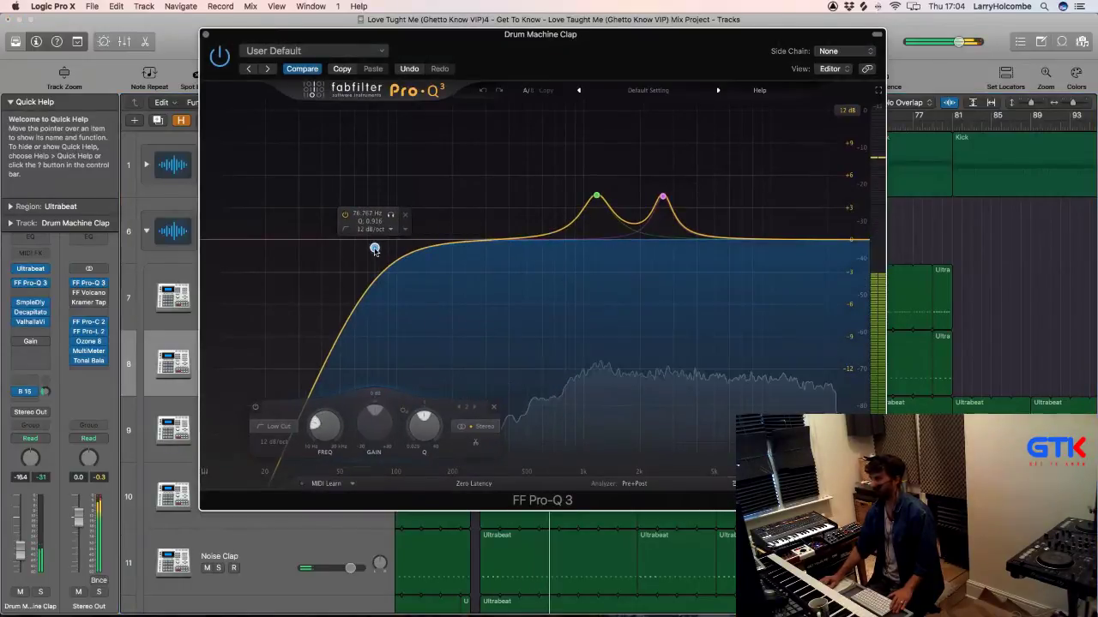
pyautogui.moveTo(374, 250); pyautogui.dragTo(464, 249)
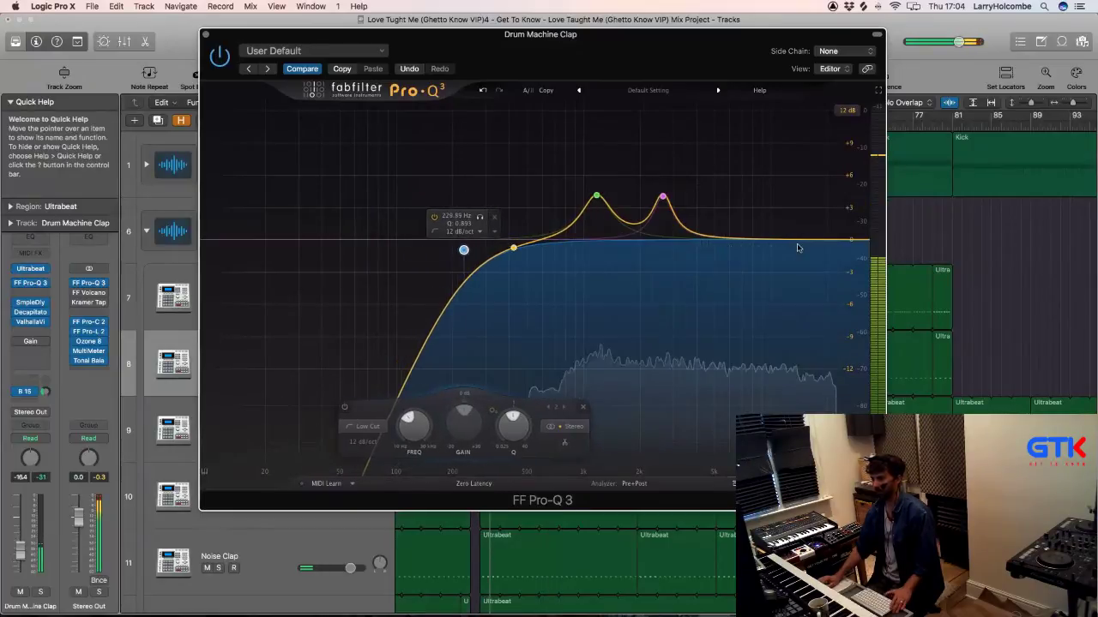
# Step: Add a 12 dB/oct high cut at about 11.4 kHz to the Drum Machine Clap EQ, checking it soloed and in the mix, and close the EQ
pyautogui.click(849, 241)
pyautogui.moveTo(847, 241); pyautogui.dragTo(735, 245)
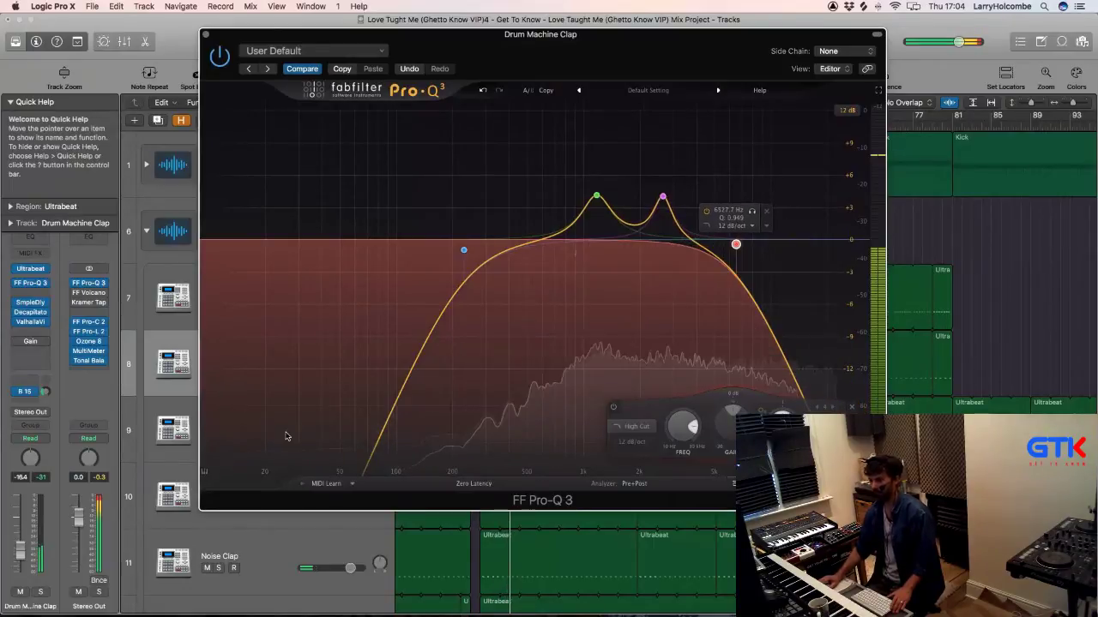
pyautogui.press('s')
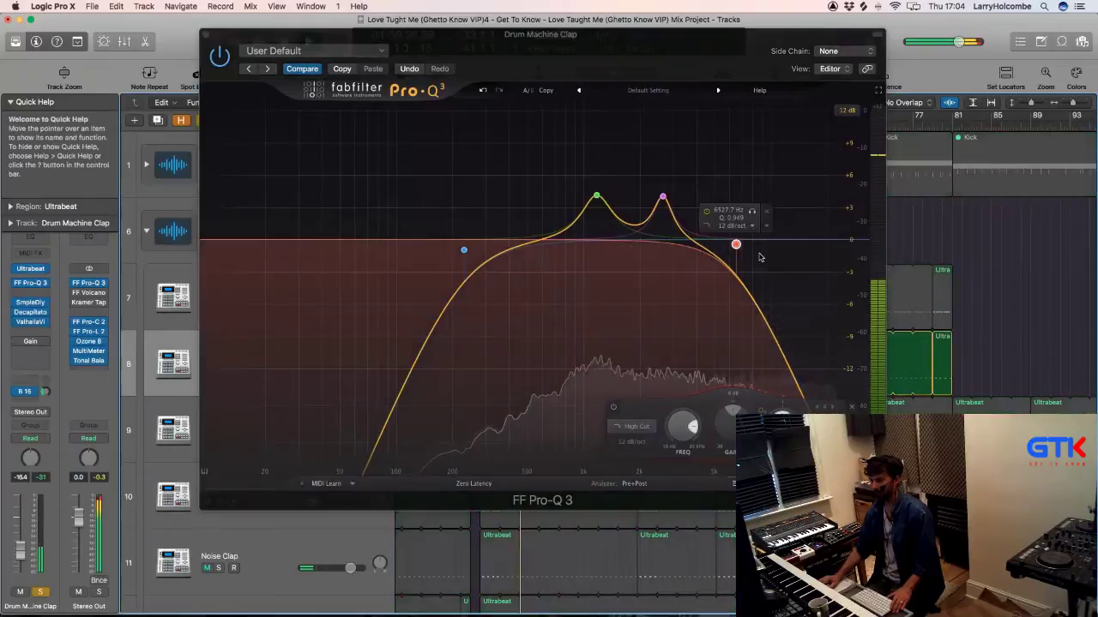
pyautogui.moveTo(755, 245)
pyautogui.mouseDown()
pyautogui.moveTo(804, 247)
pyautogui.moveTo(772, 245)
pyautogui.mouseUp()
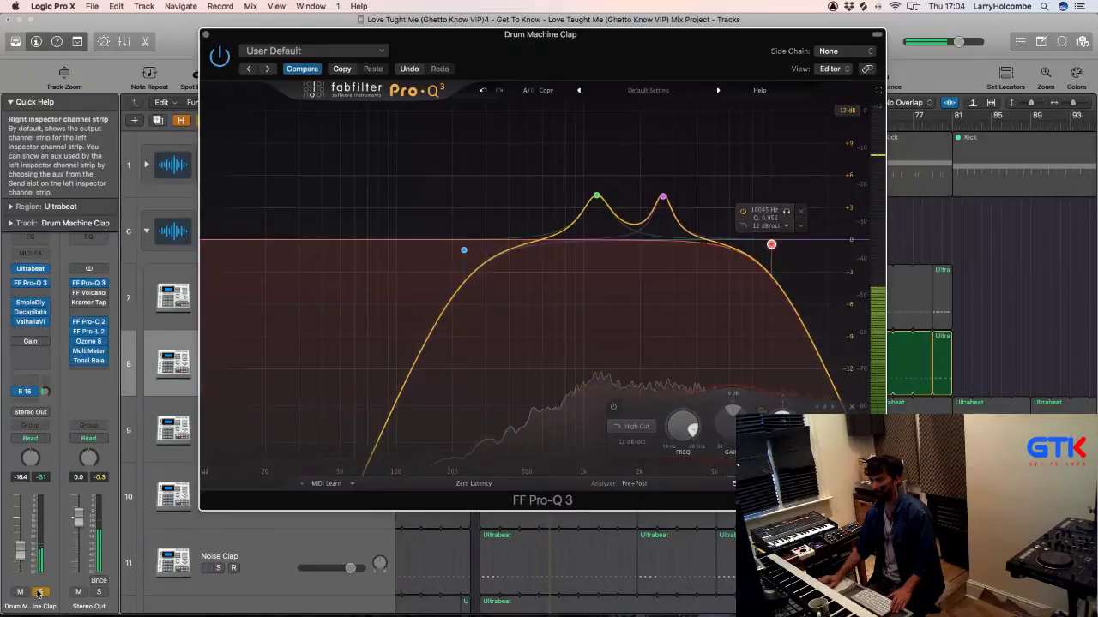
pyautogui.click(40, 593)
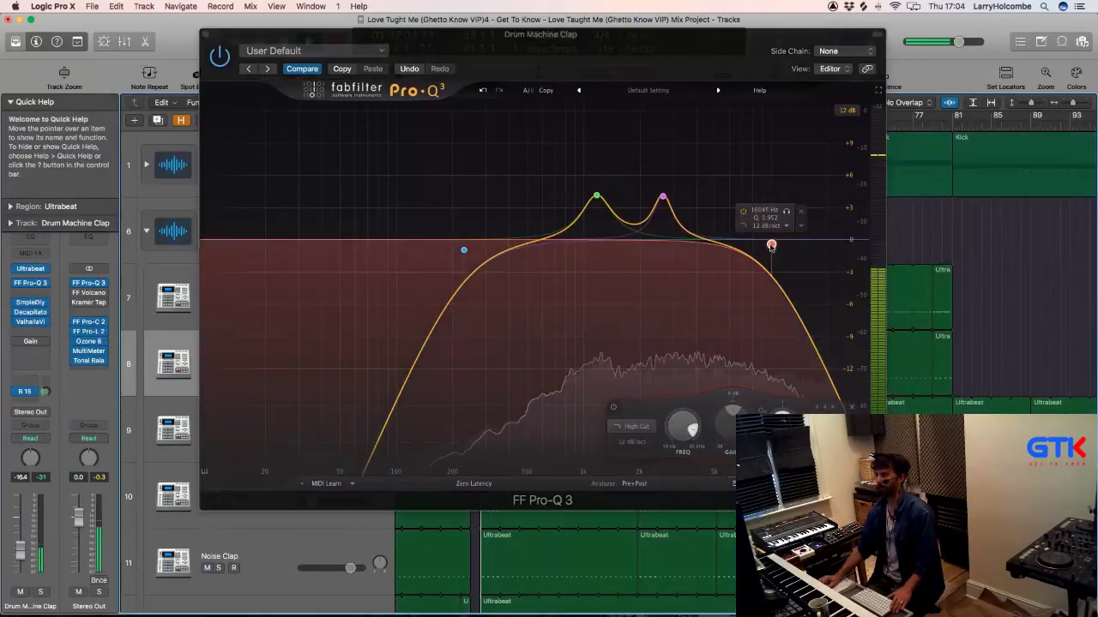
pyautogui.moveTo(772, 246); pyautogui.dragTo(774, 246)
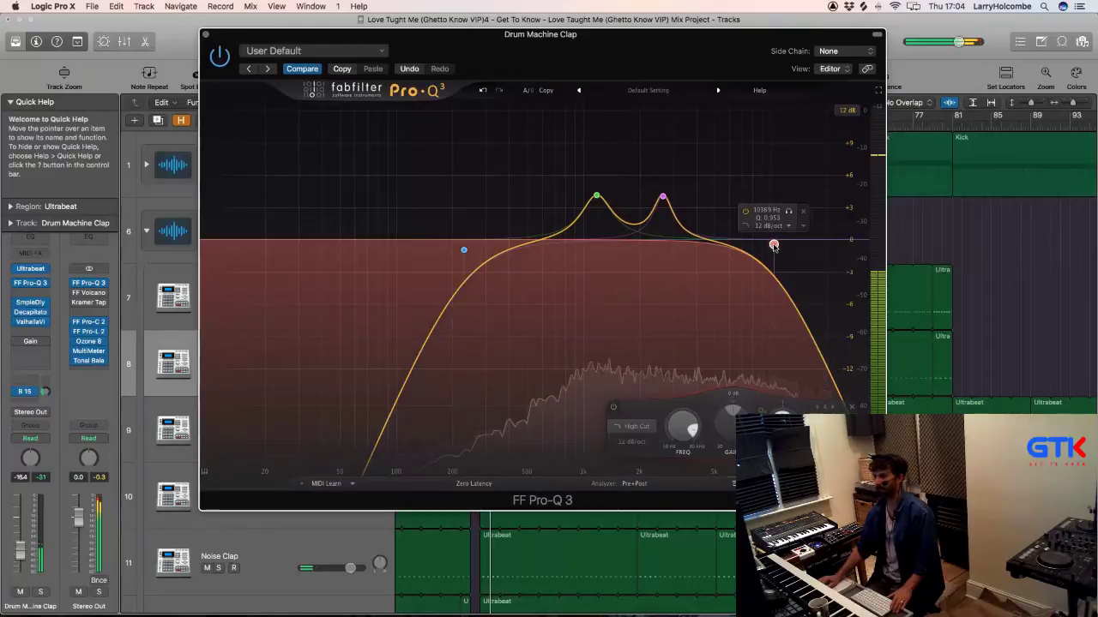
pyautogui.moveTo(774, 246); pyautogui.dragTo(782, 246)
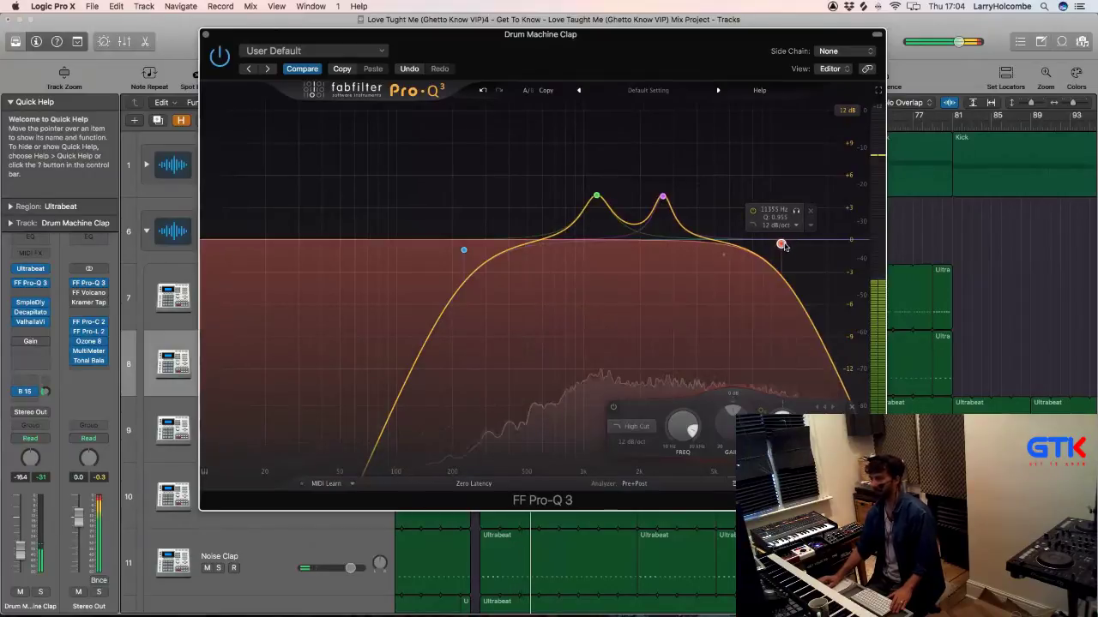
pyautogui.press('super+w')
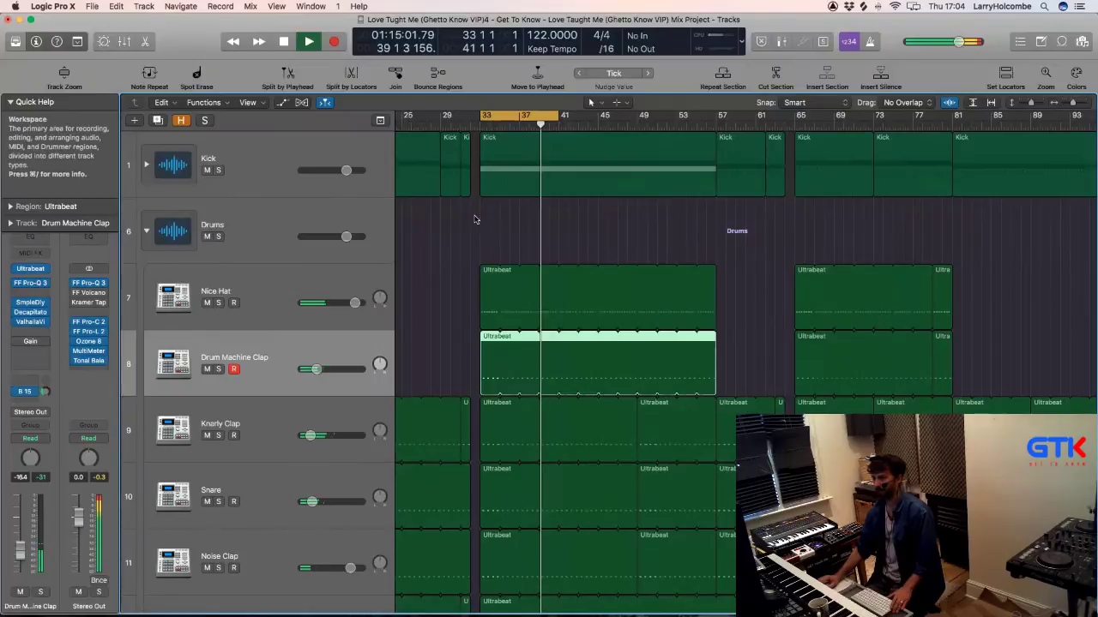
# Step: Solo the Knarly Clap, open its Pro-Q 2 and lower the low cut to about 40 Hz
pyautogui.scroll(-5, 221, 364)
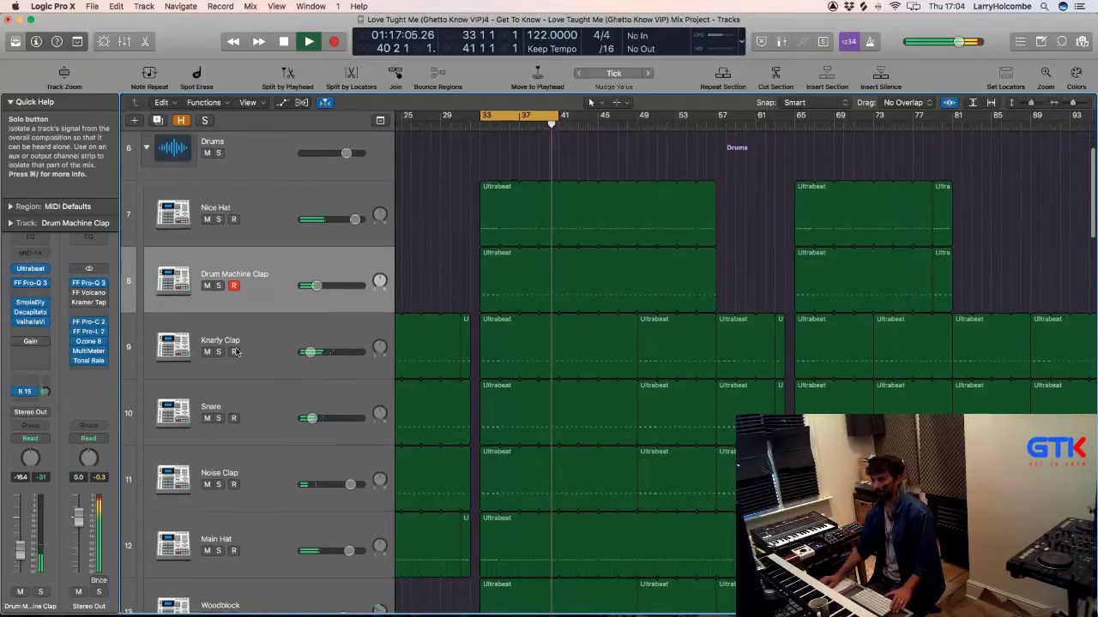
pyautogui.click(218, 352)
pyautogui.click(204, 361)
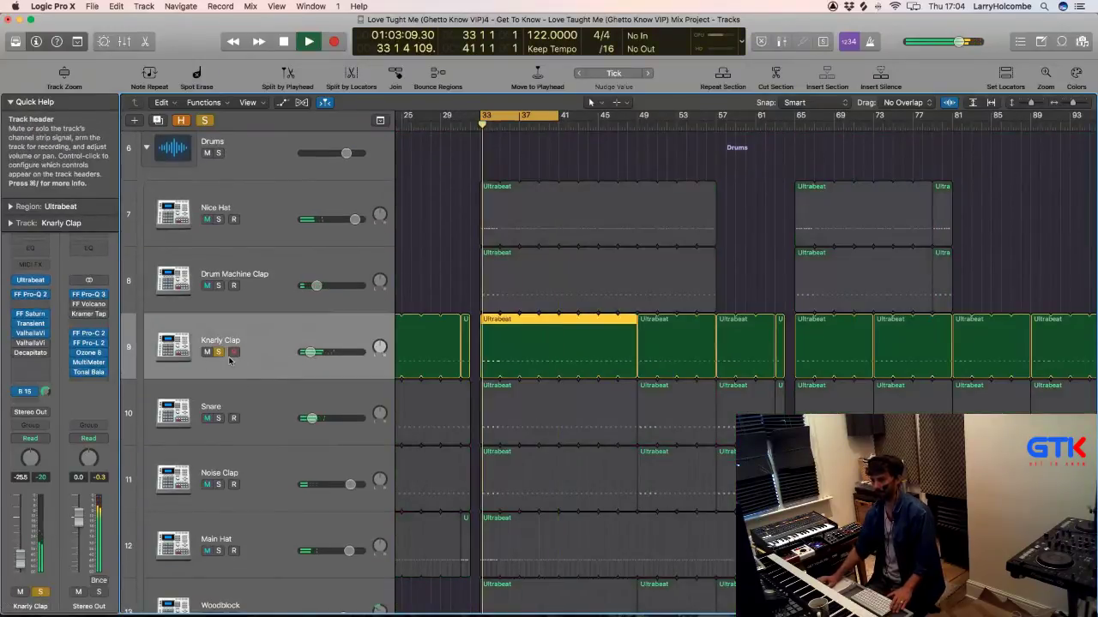
pyautogui.moveTo(34, 296)
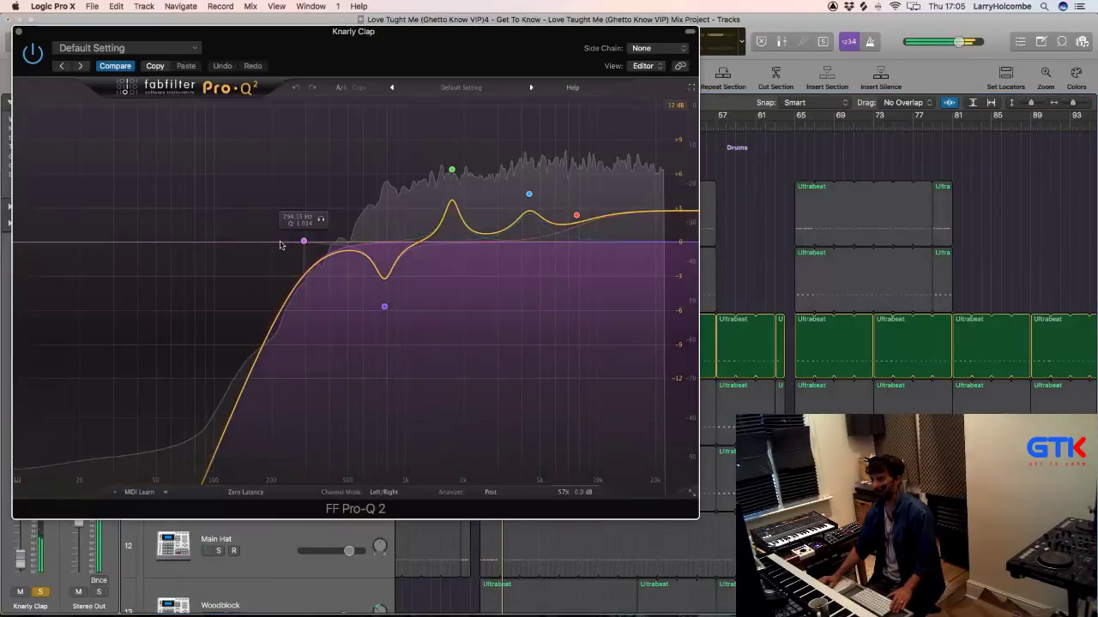
pyautogui.moveTo(303, 241); pyautogui.dragTo(143, 245)
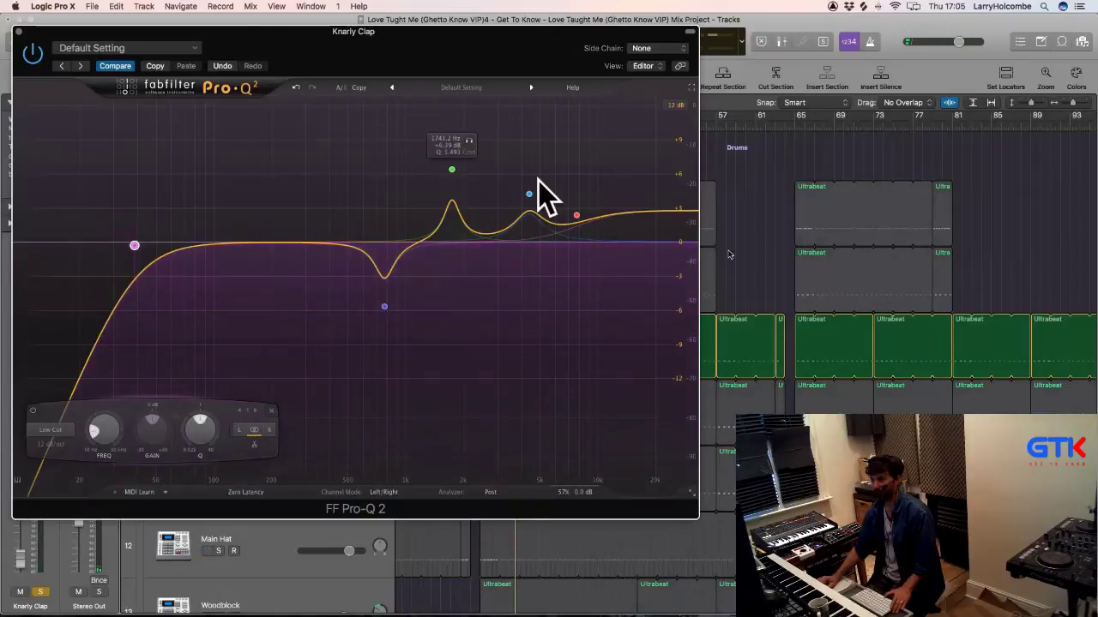
# Step: Add a high cut at about 15 kHz to the Knarly Clap EQ, close the EQ window and stop playback
pyautogui.moveTo(679, 246); pyautogui.dragTo(627, 251)
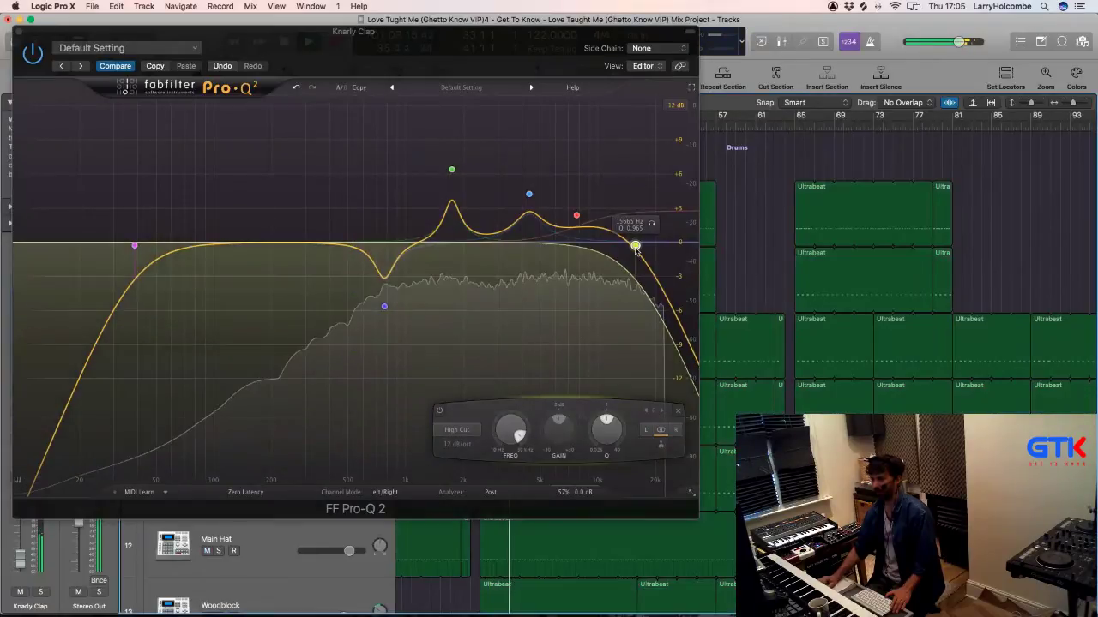
pyautogui.moveTo(636, 247); pyautogui.dragTo(628, 247)
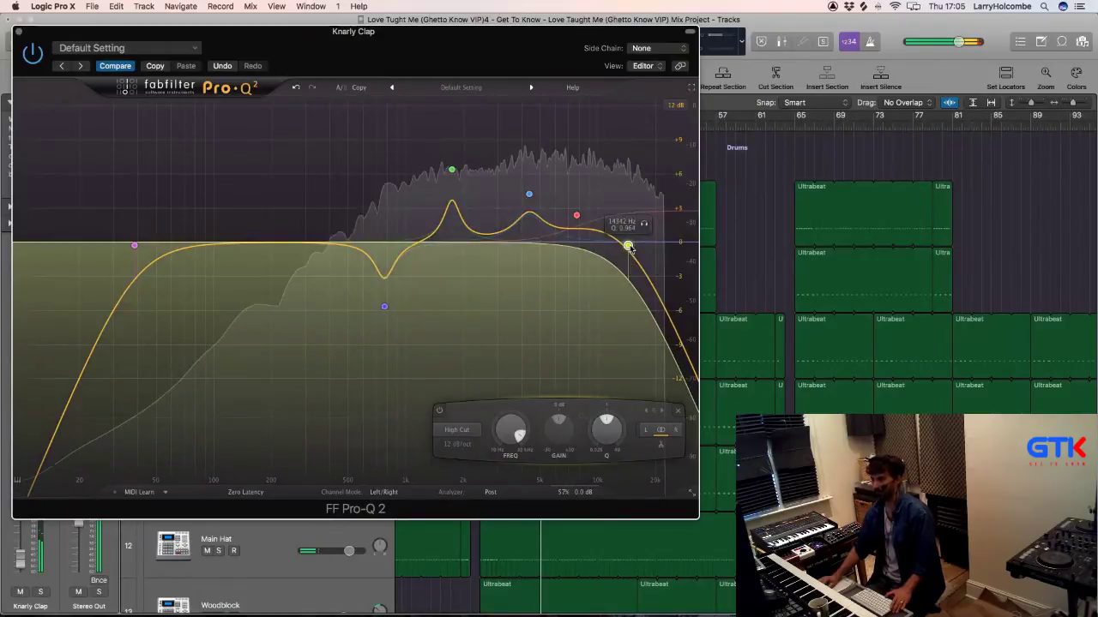
pyautogui.moveTo(627, 246); pyautogui.dragTo(631, 247)
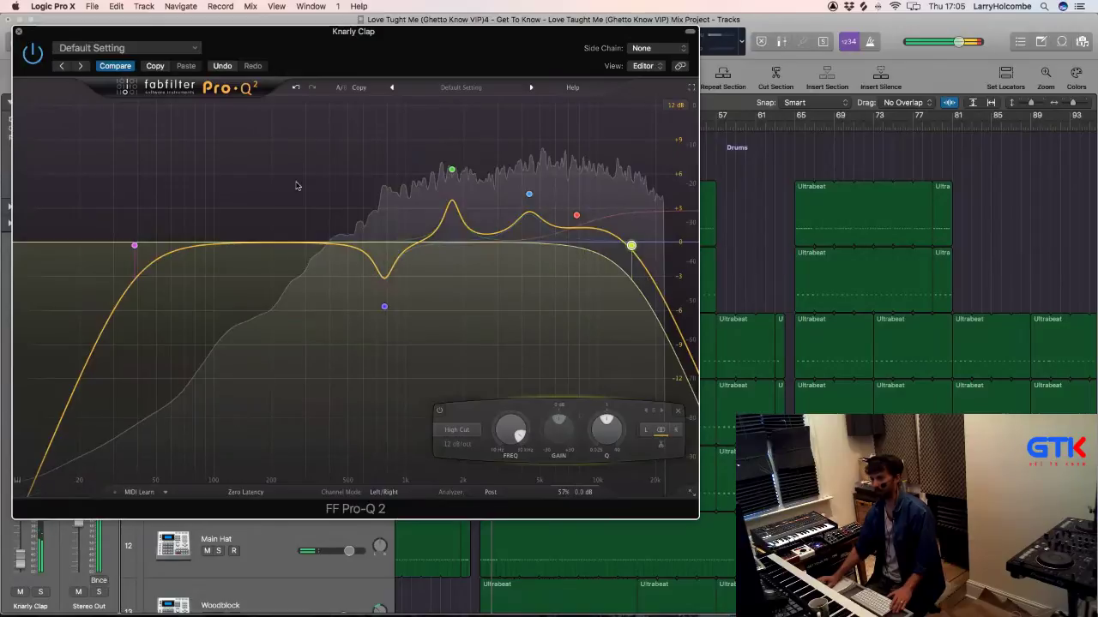
pyautogui.press('super+w')
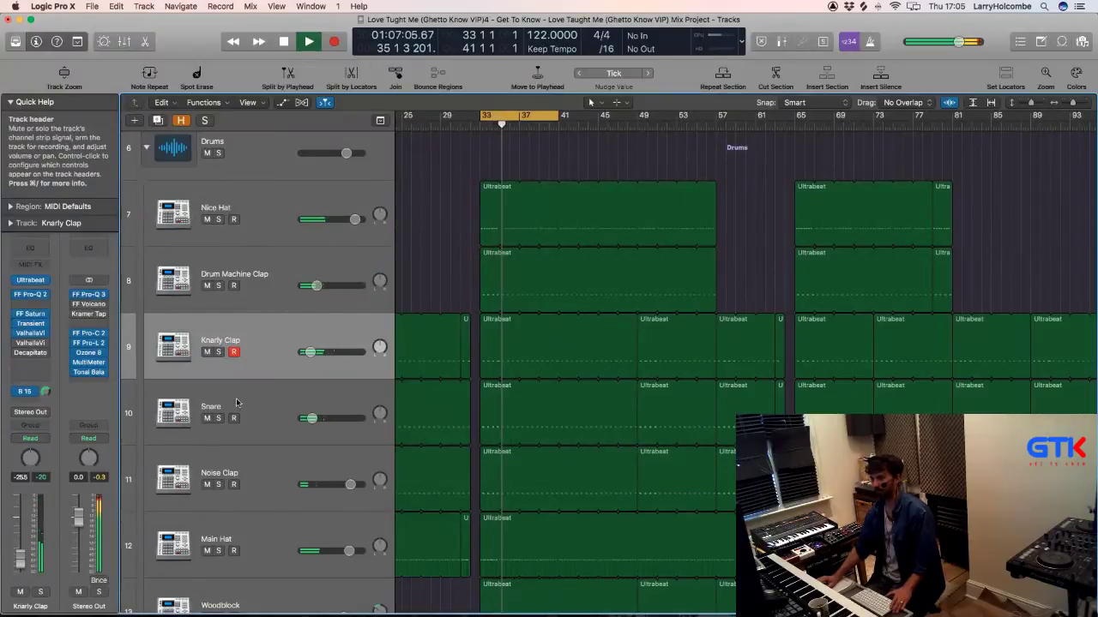
pyautogui.press('space')
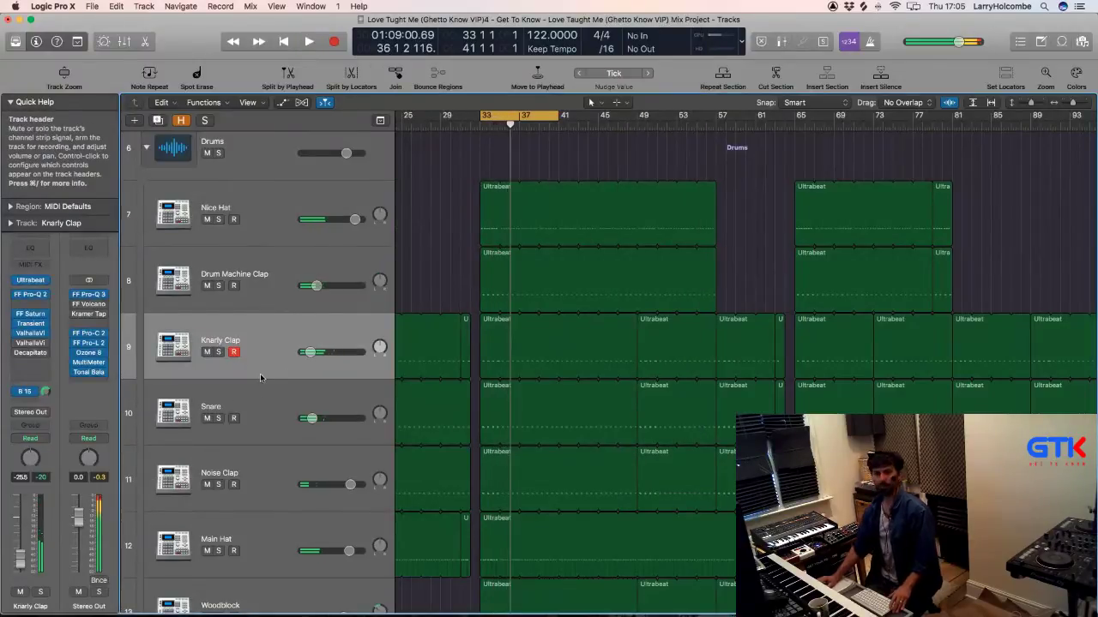
# Step: Audition the Snare soloed and back in the full mix, and open its Pro-Q 3
pyautogui.click(251, 407)
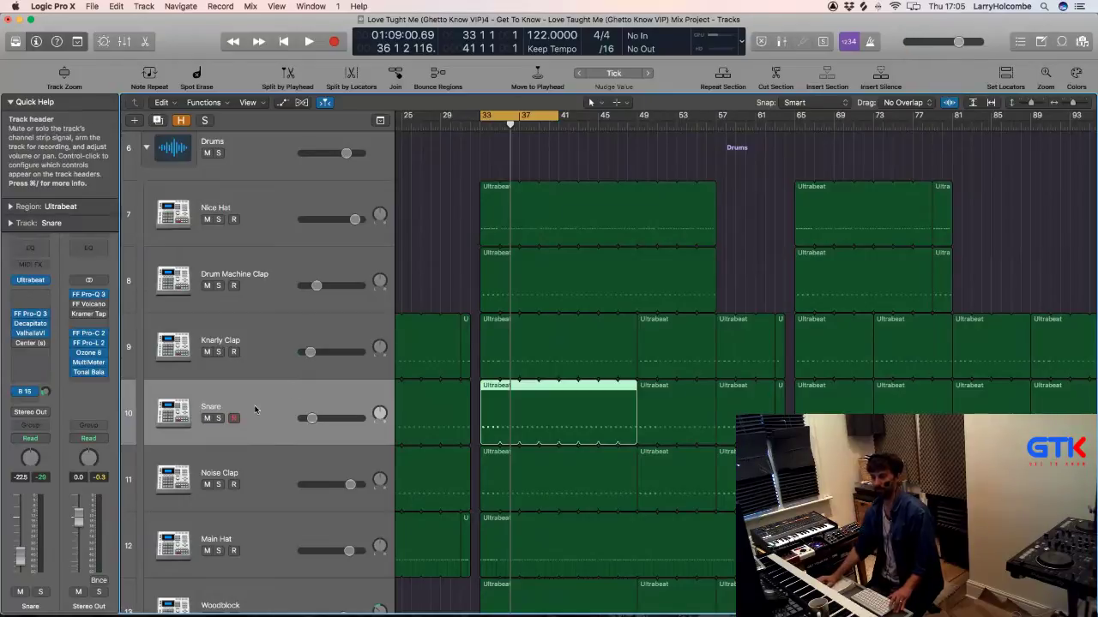
pyautogui.click(219, 418)
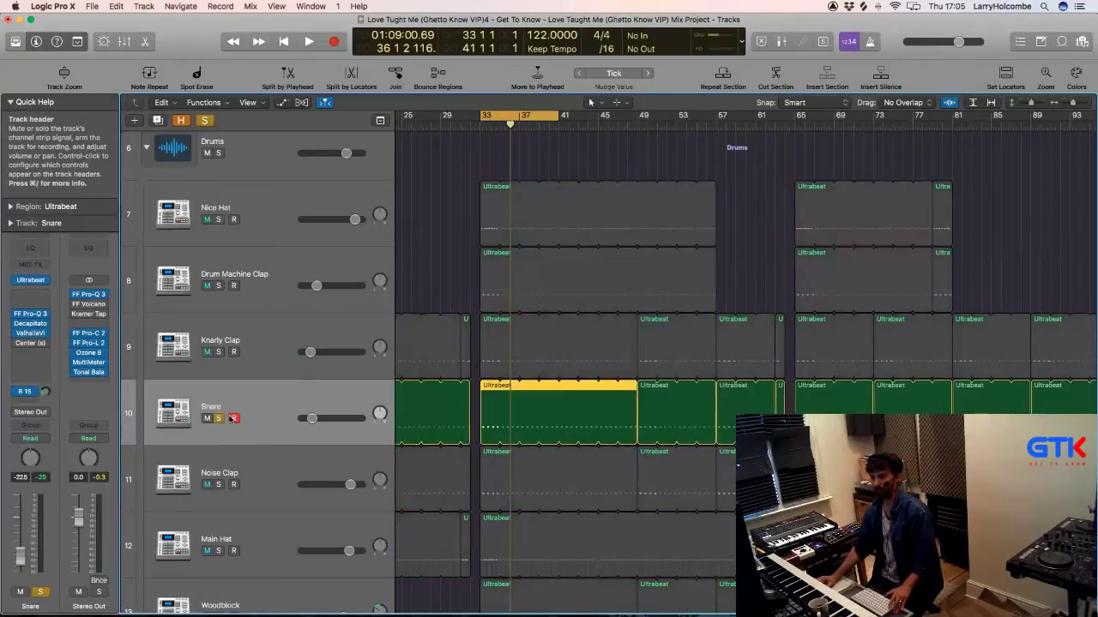
pyautogui.press('space')
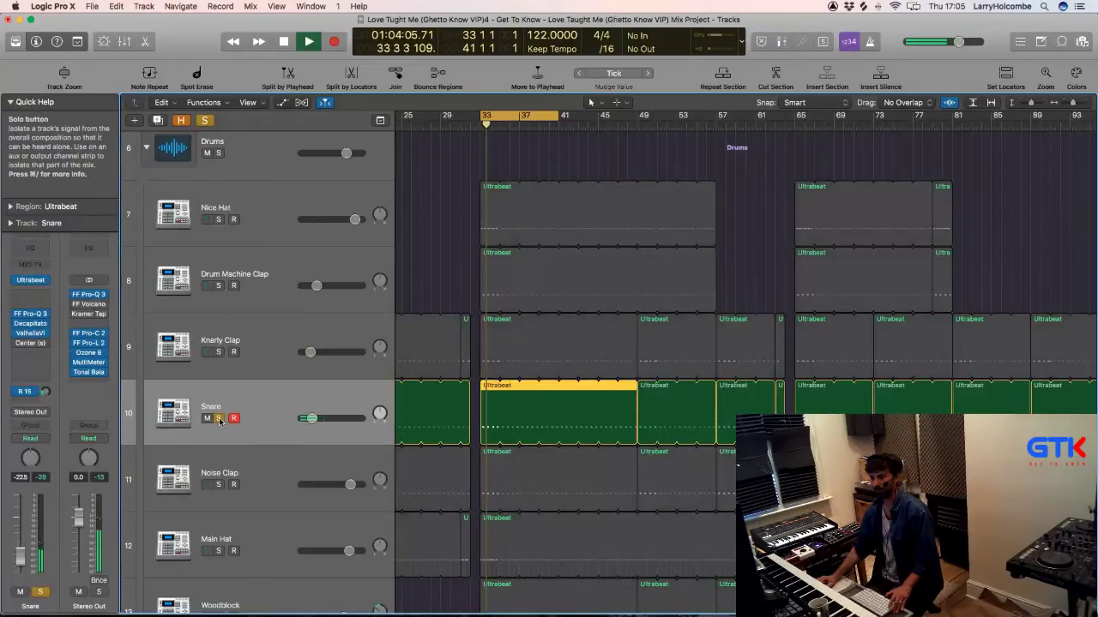
pyautogui.click(222, 418)
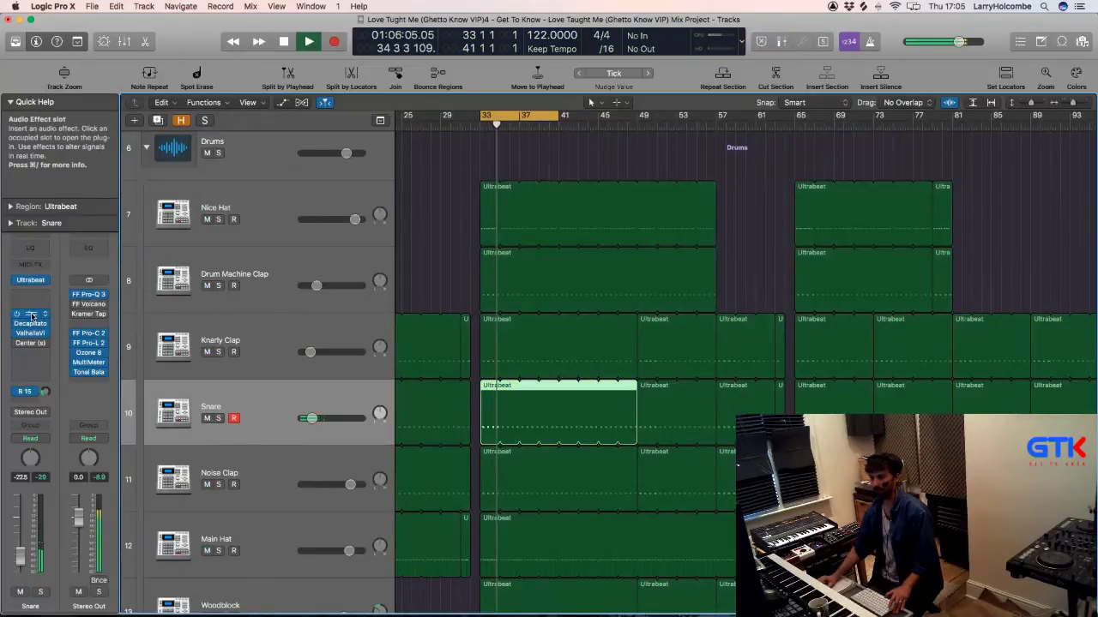
pyautogui.press('v')
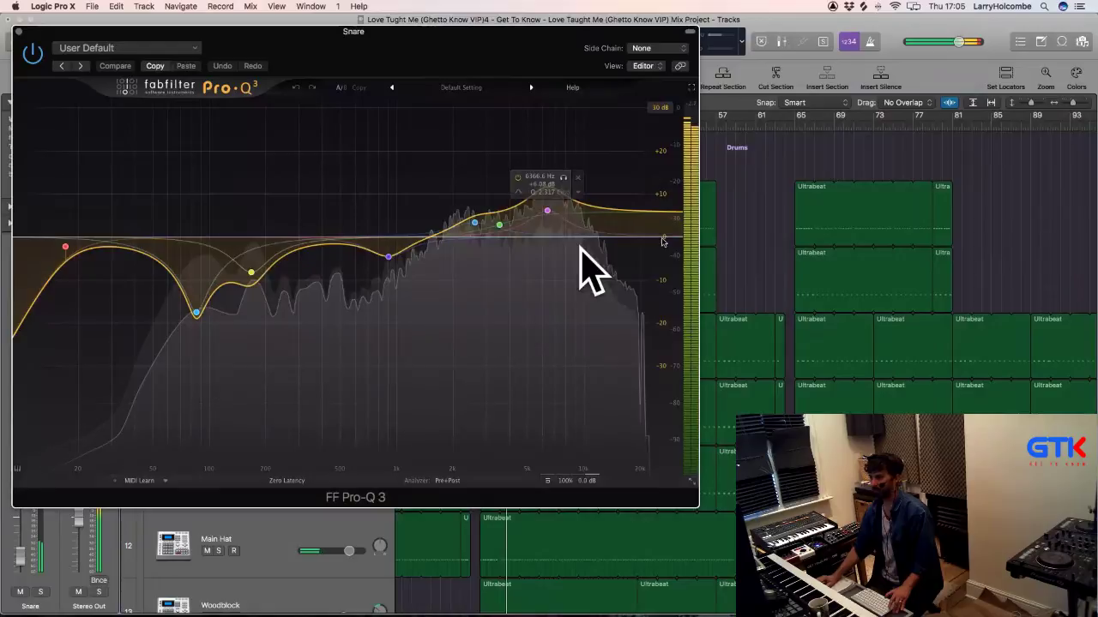
# Step: Add a high cut to the Snare EQ, set its slope to 18 dB/oct and bring it down to about 13.5 kHz
pyautogui.click(667, 240)
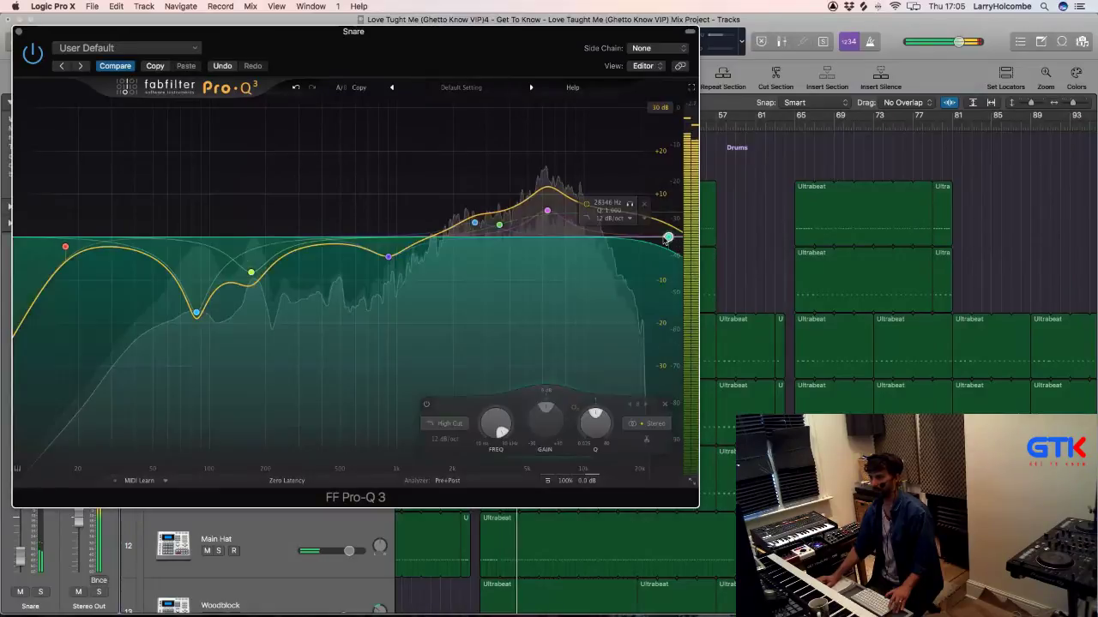
pyautogui.moveTo(633, 242); pyautogui.dragTo(617, 245)
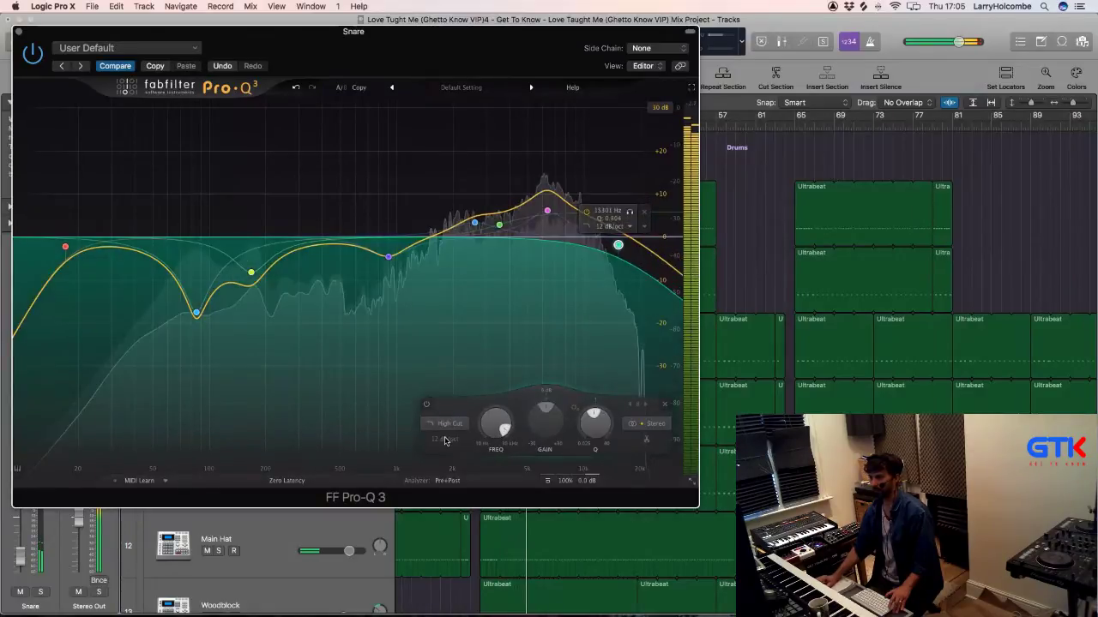
pyautogui.click(445, 439)
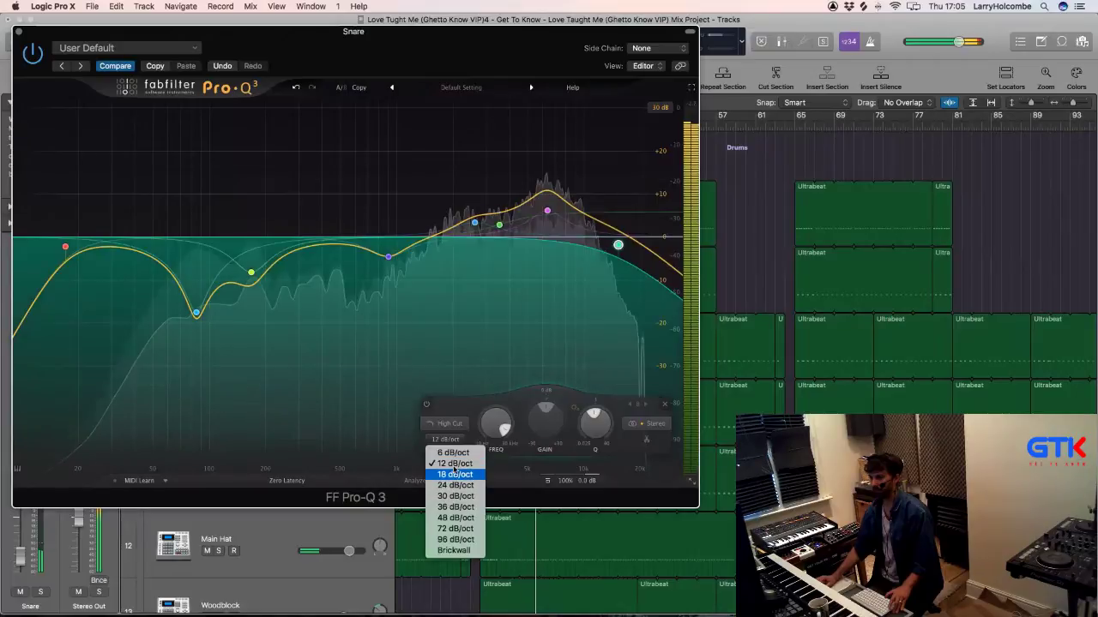
pyautogui.click(455, 474)
pyautogui.moveTo(618, 246); pyautogui.dragTo(609, 245)
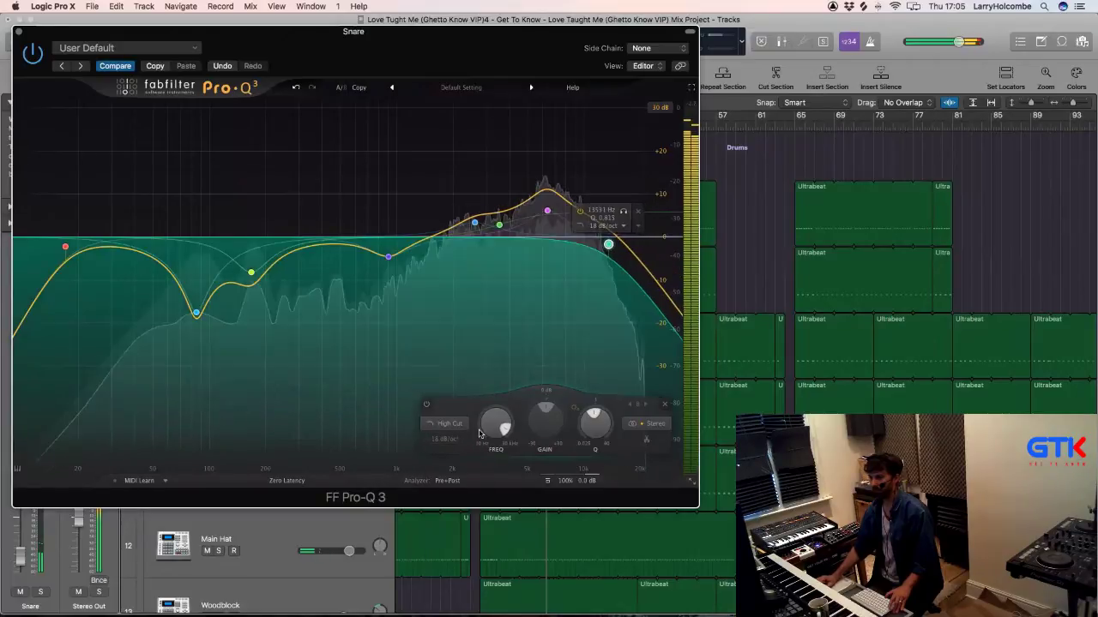
# Step: Steepen the Snare's high cut to 24 dB/oct, shift it slightly higher in frequency, and close the EQ
pyautogui.click(445, 439)
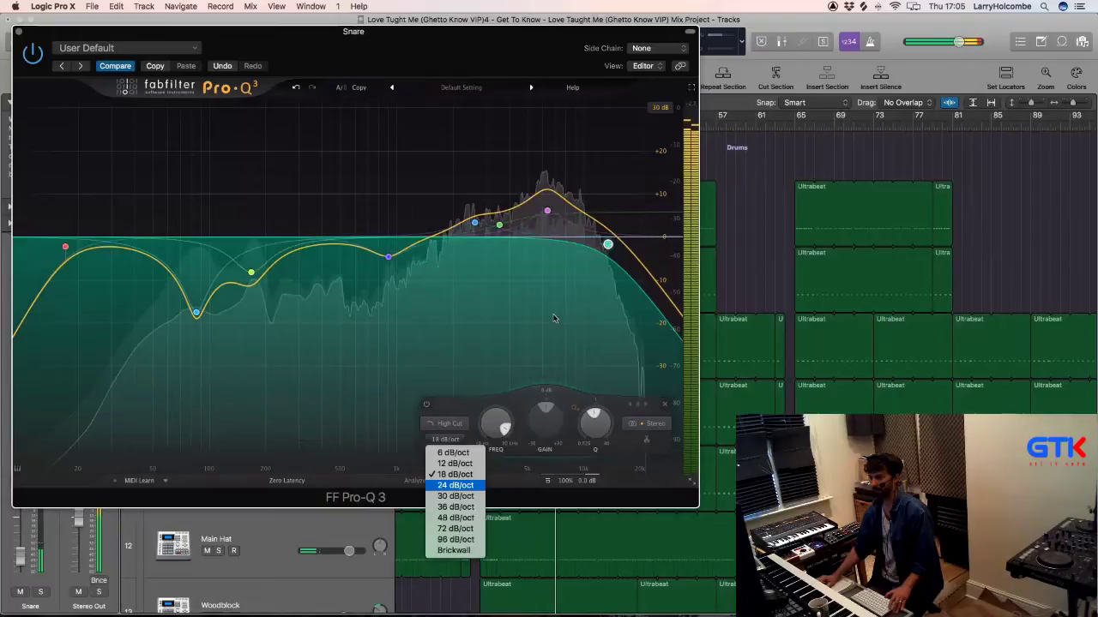
pyautogui.click(455, 486)
pyautogui.moveTo(609, 247)
pyautogui.mouseDown()
pyautogui.moveTo(586, 260)
pyautogui.moveTo(639, 289)
pyautogui.moveTo(639, 301)
pyautogui.moveTo(653, 259)
pyautogui.moveTo(612, 242)
pyautogui.mouseUp()
pyautogui.doubleClick(559, 238)
pyautogui.click(598, 245)
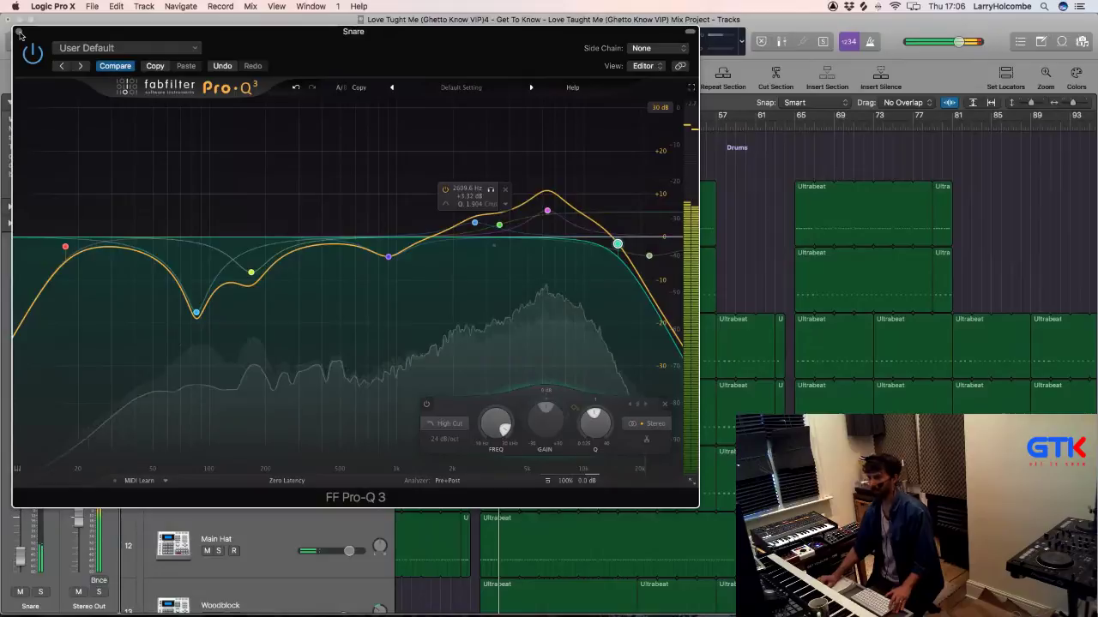
pyautogui.press('super+w')
# Step: Solo the Noise Clap track and insert FF Pro-Q 3 in its first audio effect slot
pyautogui.click(427, 261)
pyautogui.scroll(-3, 328, 345)
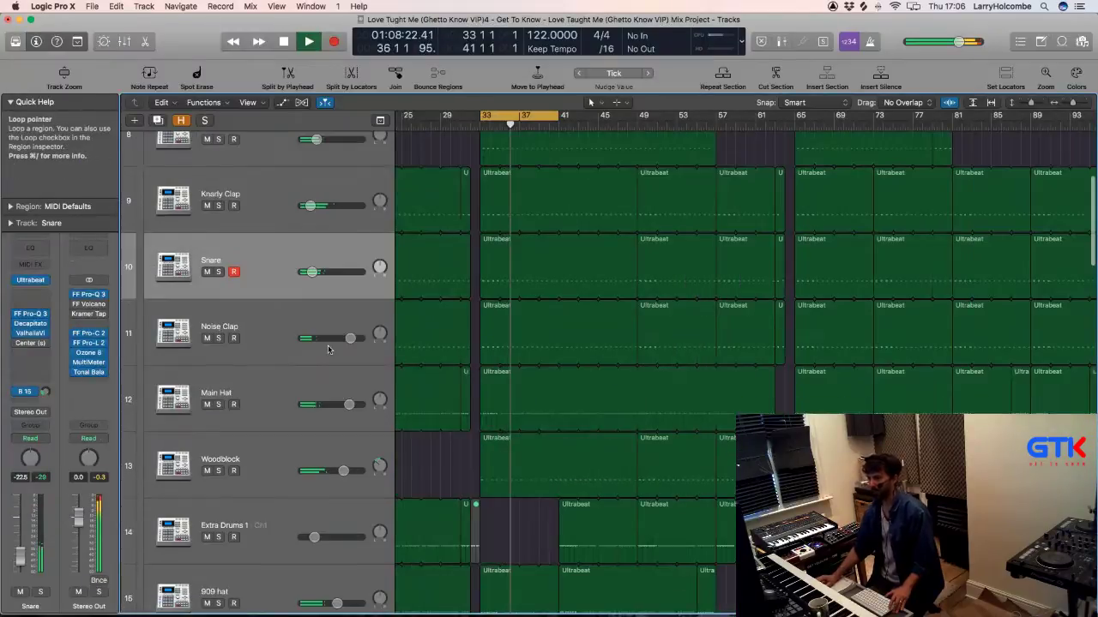
pyautogui.click(263, 328)
pyautogui.press('s')
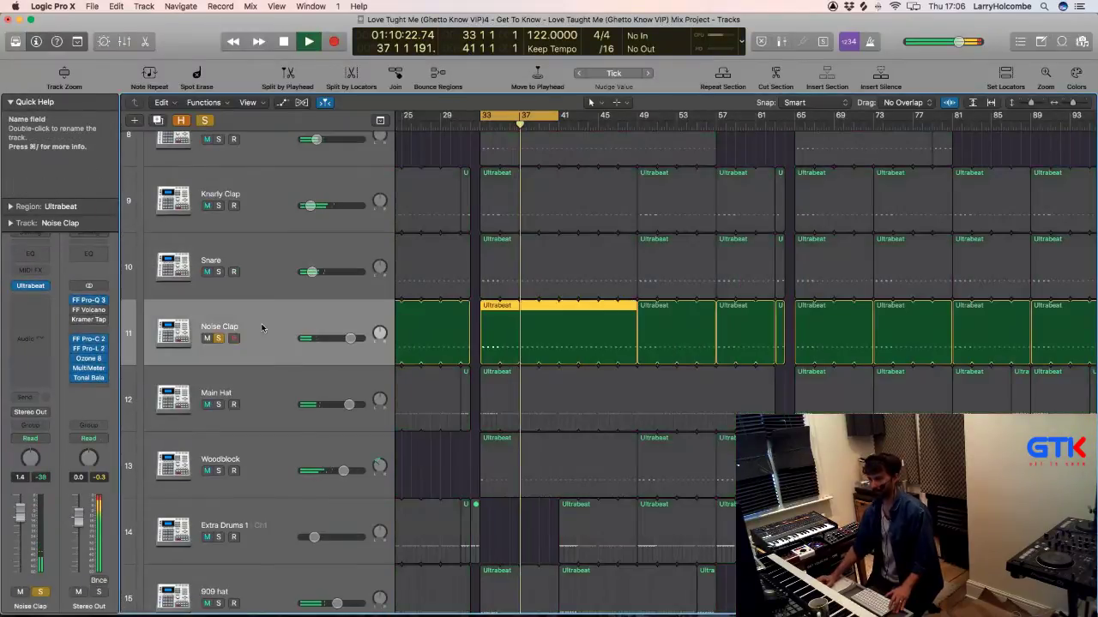
pyautogui.click(30, 297)
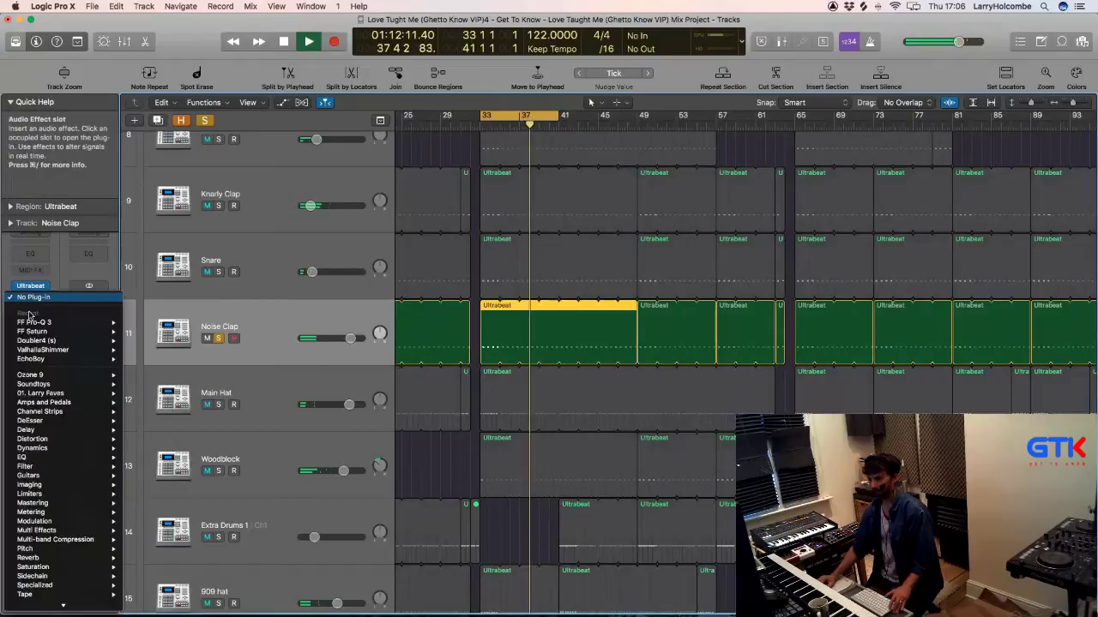
pyautogui.click(144, 323)
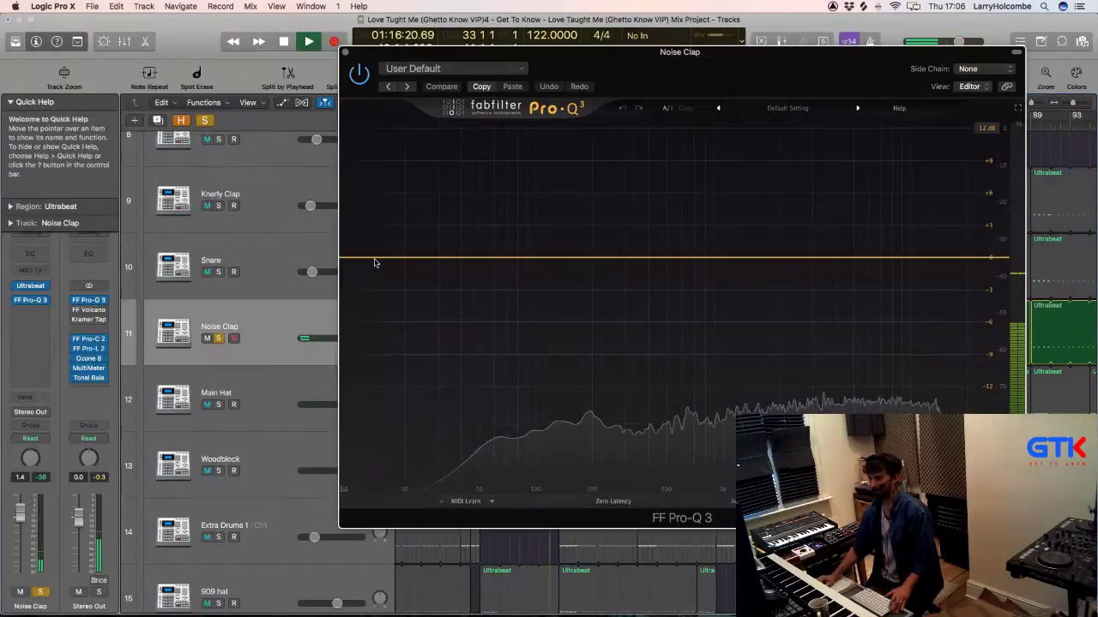
# Step: Add a low band to the Noise Clap EQ, change its shape to Bell, and cut about 11 dB at about 36 Hz with a widened Q
pyautogui.moveTo(363, 260); pyautogui.dragTo(391, 285)
pyautogui.rightClick(391, 285)
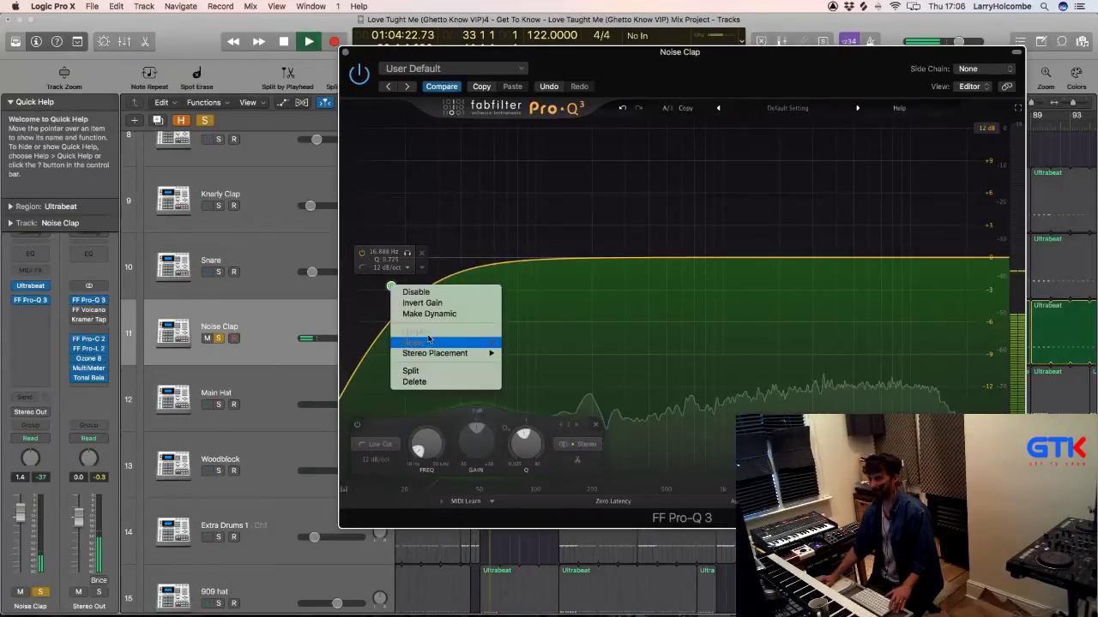
pyautogui.moveTo(427, 333)
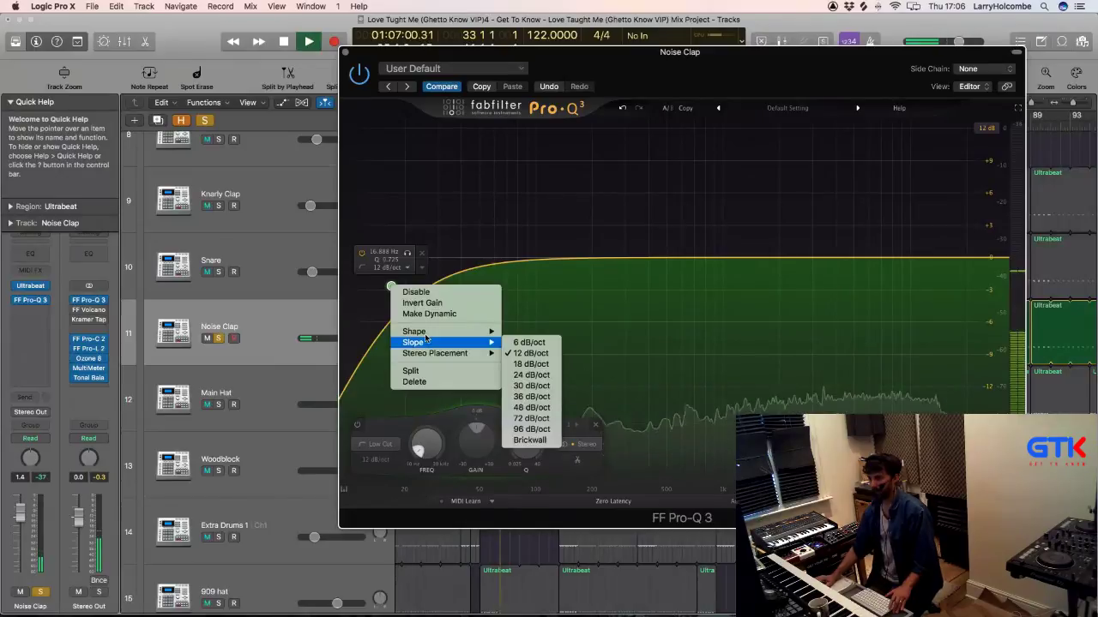
pyautogui.click(519, 331)
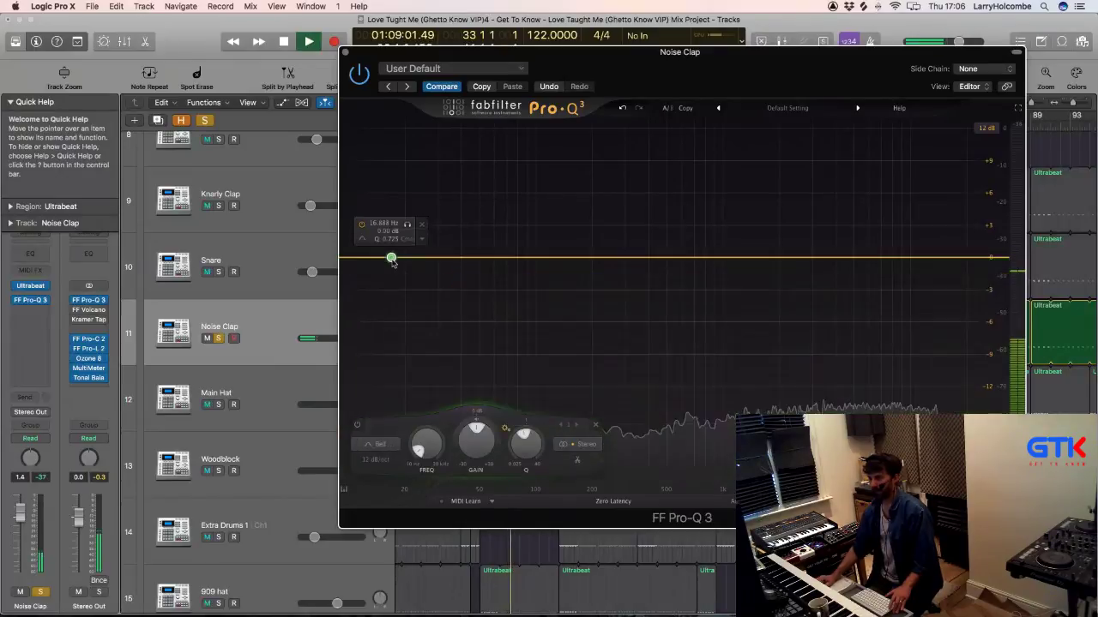
pyautogui.moveTo(391, 257); pyautogui.dragTo(452, 361)
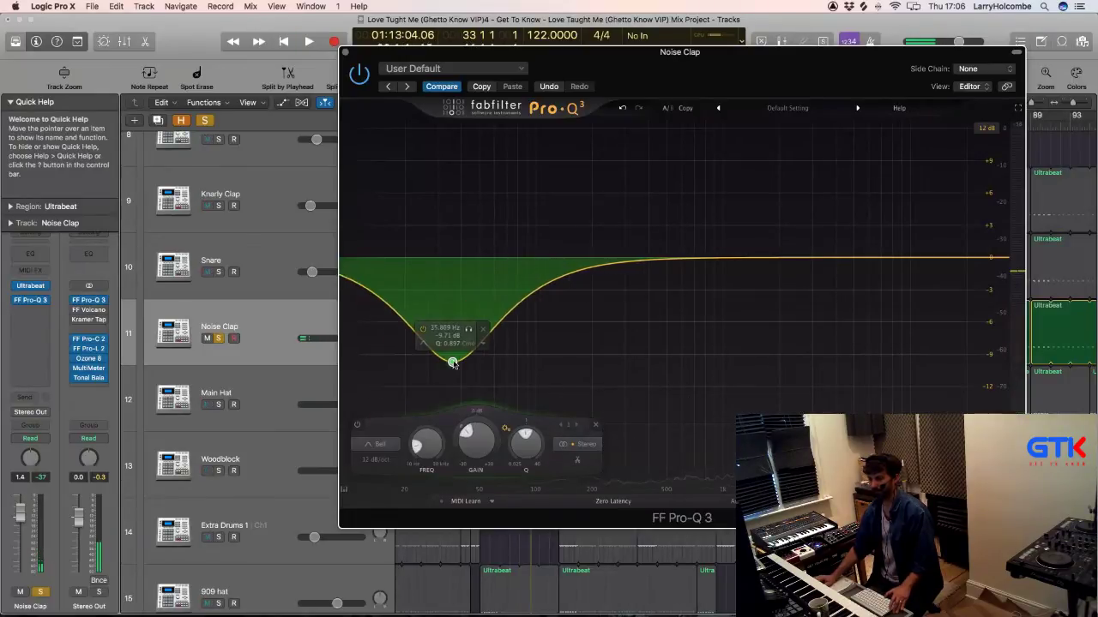
pyautogui.moveTo(526, 458); pyautogui.dragTo(503, 435)
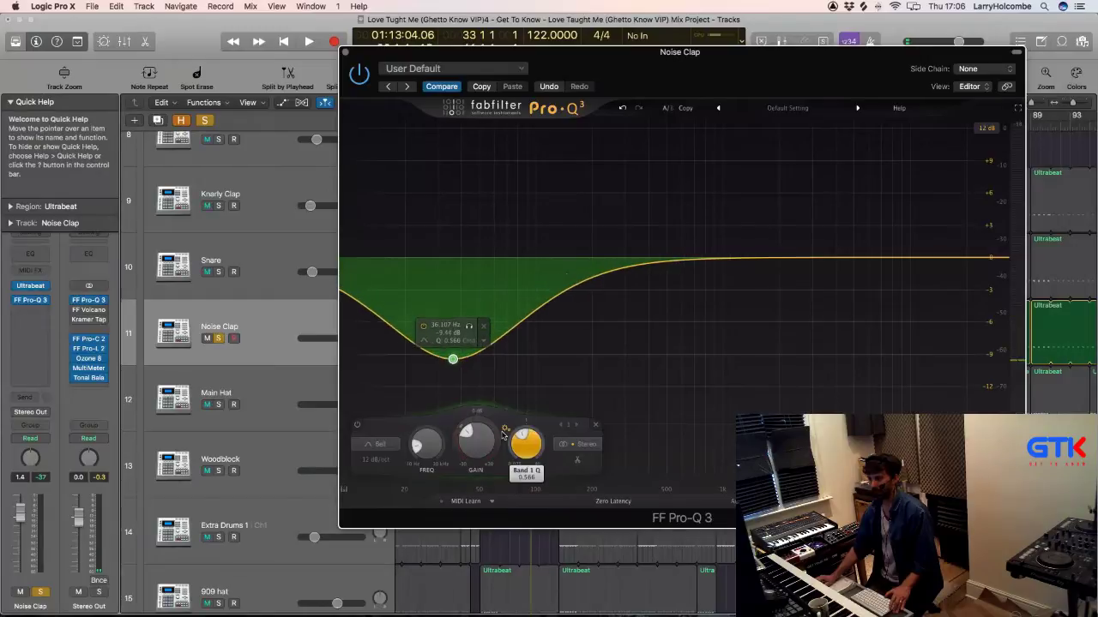
pyautogui.moveTo(453, 358)
pyautogui.mouseDown()
pyautogui.moveTo(442, 378)
pyautogui.moveTo(452, 380)
pyautogui.mouseUp()
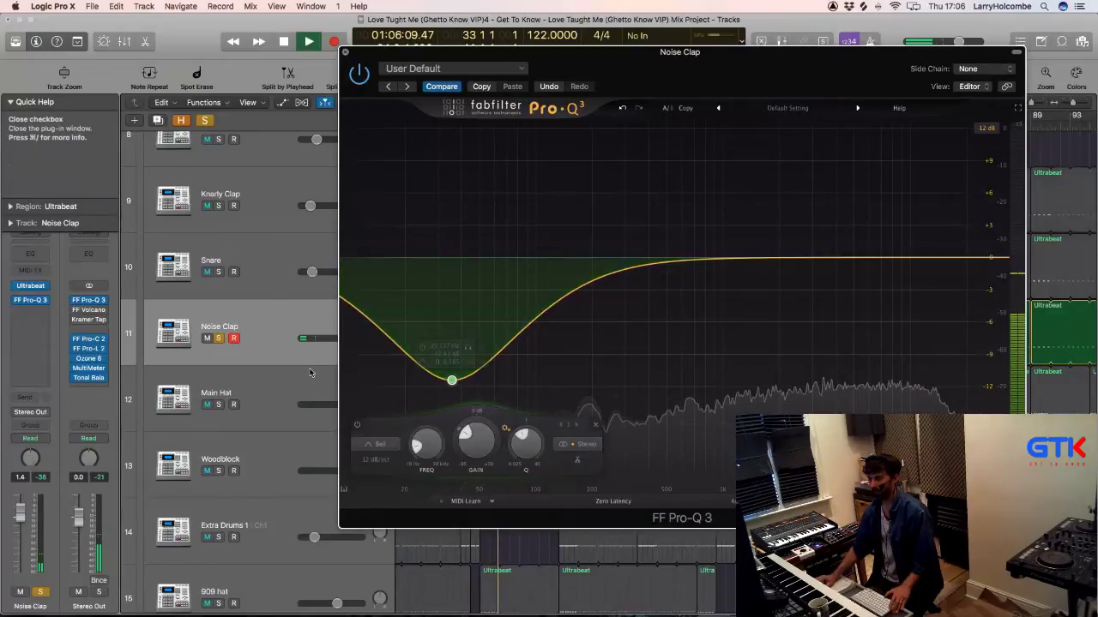
# Step: Close the Noise Clap EQ, unsolo the track to hear it in the full mix, and reopen its Pro-Q 3
pyautogui.click(344, 52)
pyautogui.click(220, 339)
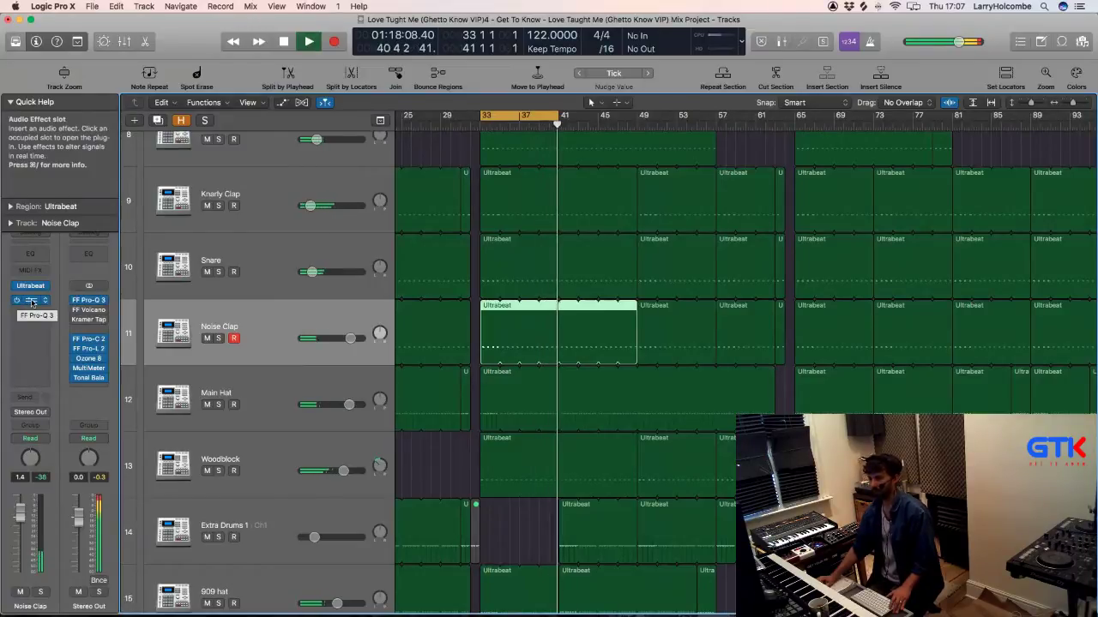
pyautogui.press('v')
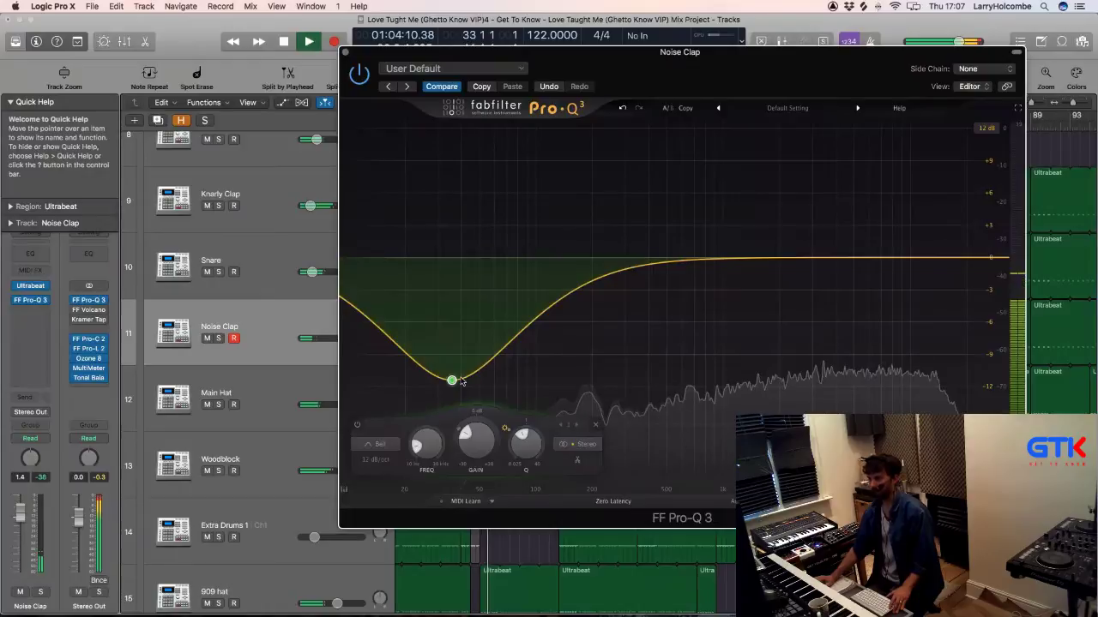
# Step: Move the Noise Clap's low bell to 10 Hz at -30 dB with a Q of about 2.1, and add a band near 191 Hz
pyautogui.moveTo(432, 378); pyautogui.dragTo(359, 397)
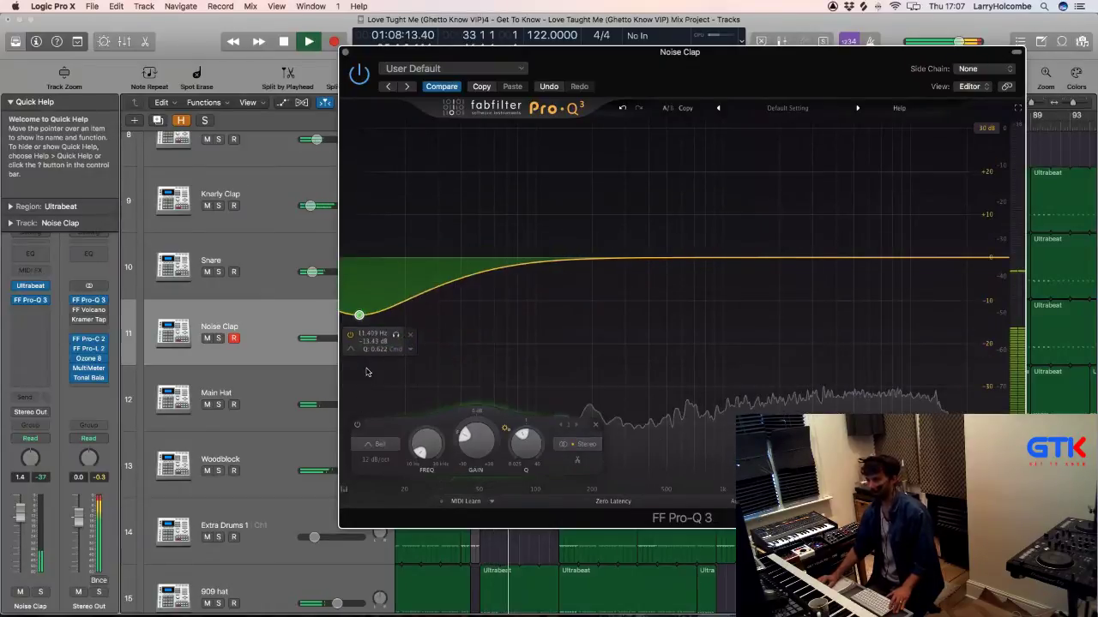
pyautogui.moveTo(358, 319); pyautogui.dragTo(358, 360)
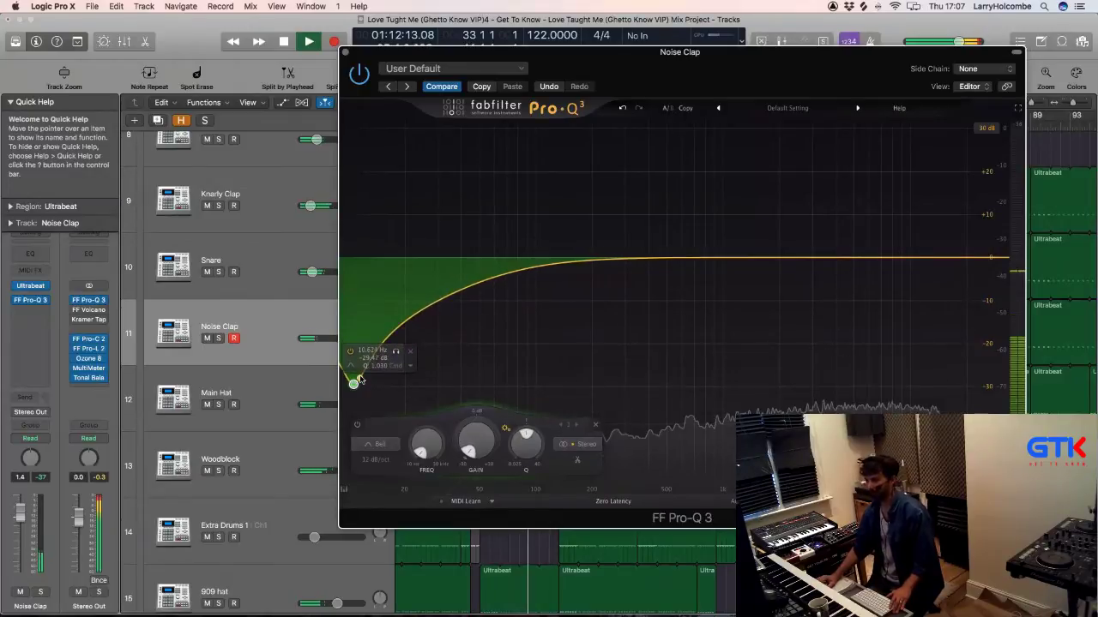
pyautogui.click(589, 260)
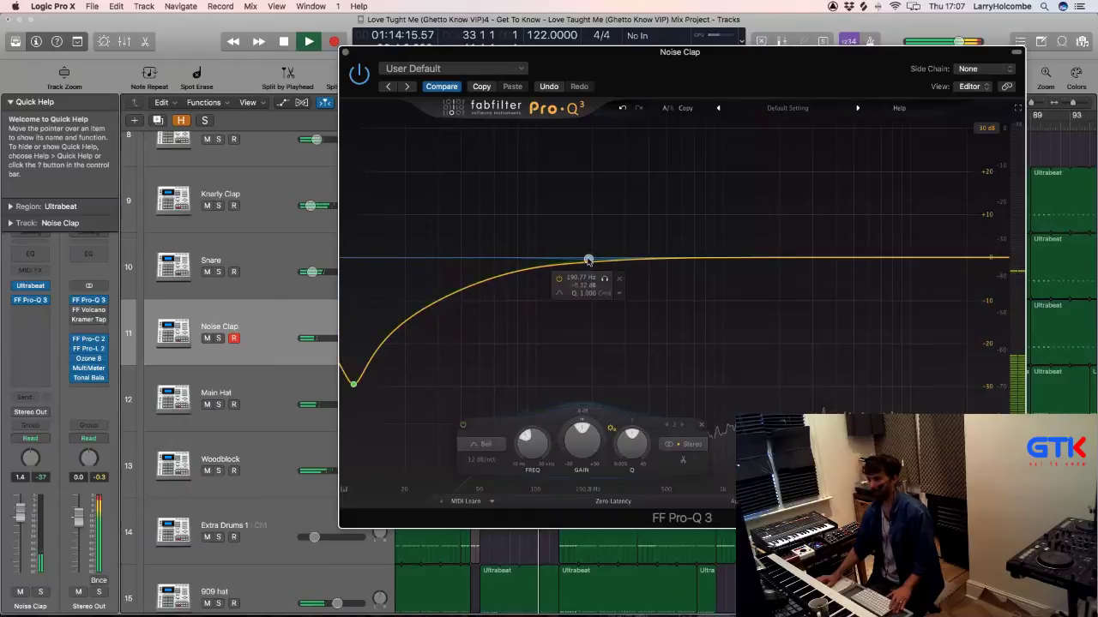
pyautogui.moveTo(351, 387); pyautogui.dragTo(316, 386)
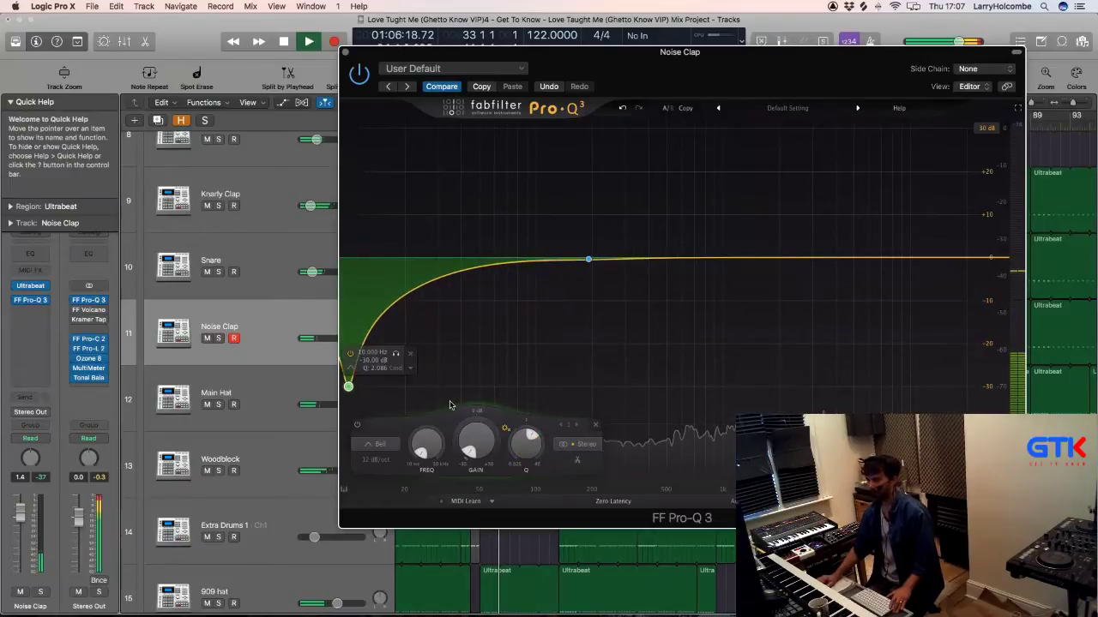
# Step: Add a 12 dB/oct high cut at about 7.1 kHz to the Noise Clap EQ and close the EQ window
pyautogui.click(993, 258)
pyautogui.moveTo(892, 262); pyautogui.dragTo(888, 264)
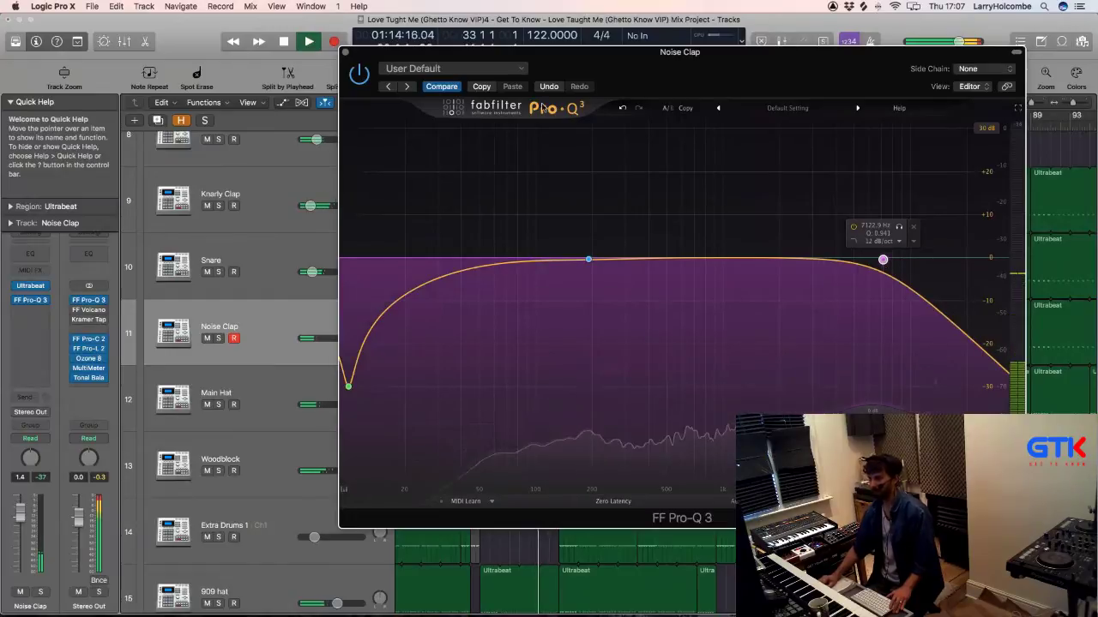
pyautogui.click(345, 53)
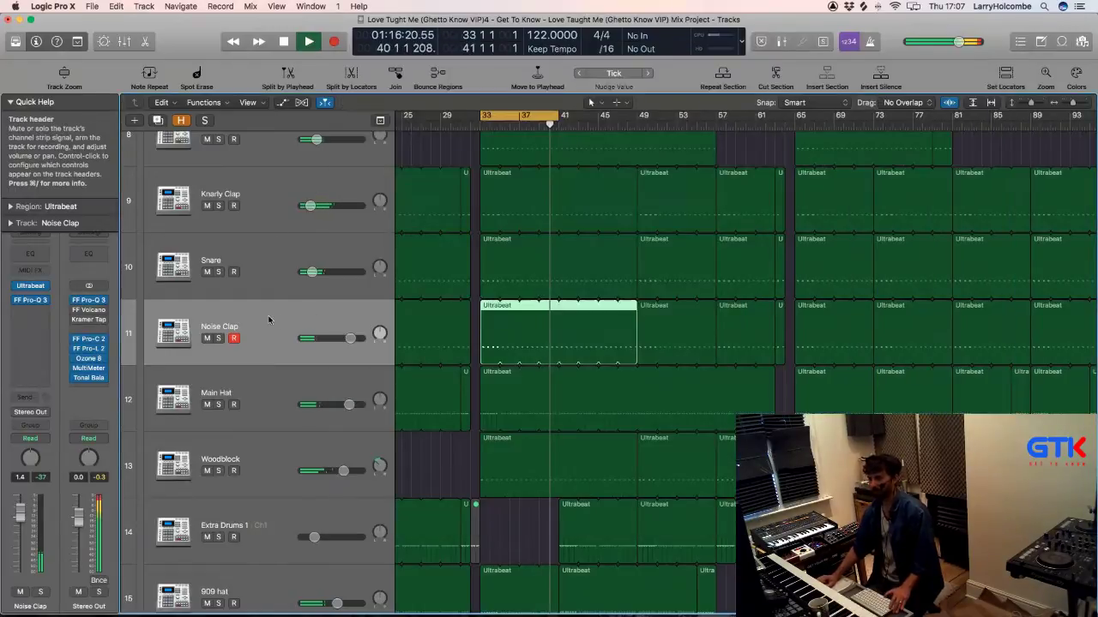
# Step: Audition the Noise Clap soloed and back in the full mix, and stop playback
pyautogui.click(218, 339)
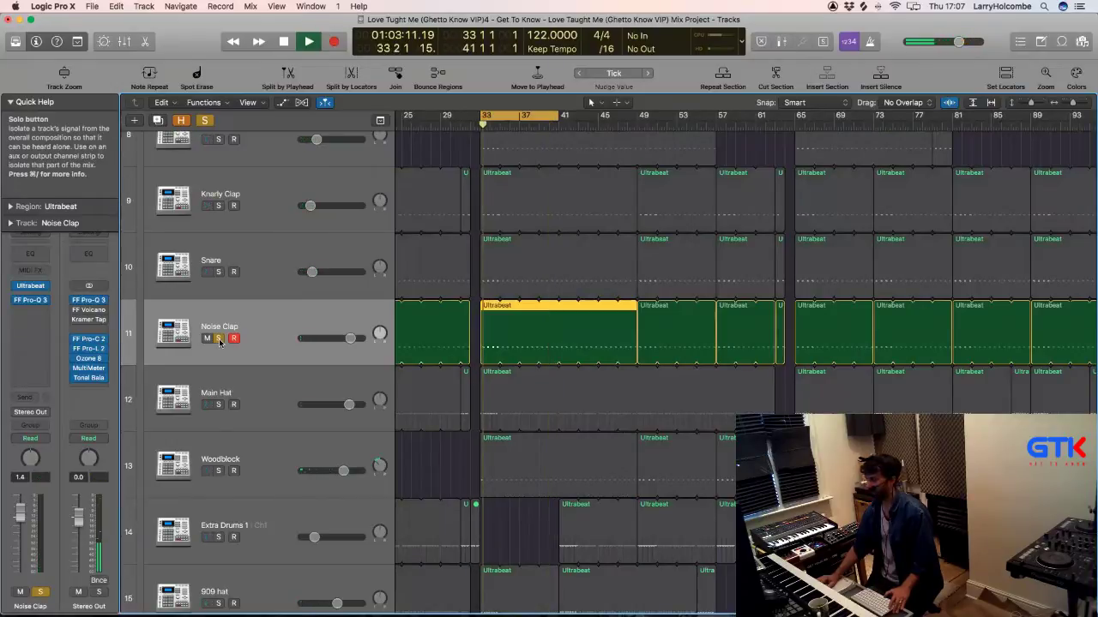
pyautogui.click(218, 339)
pyautogui.press('space')
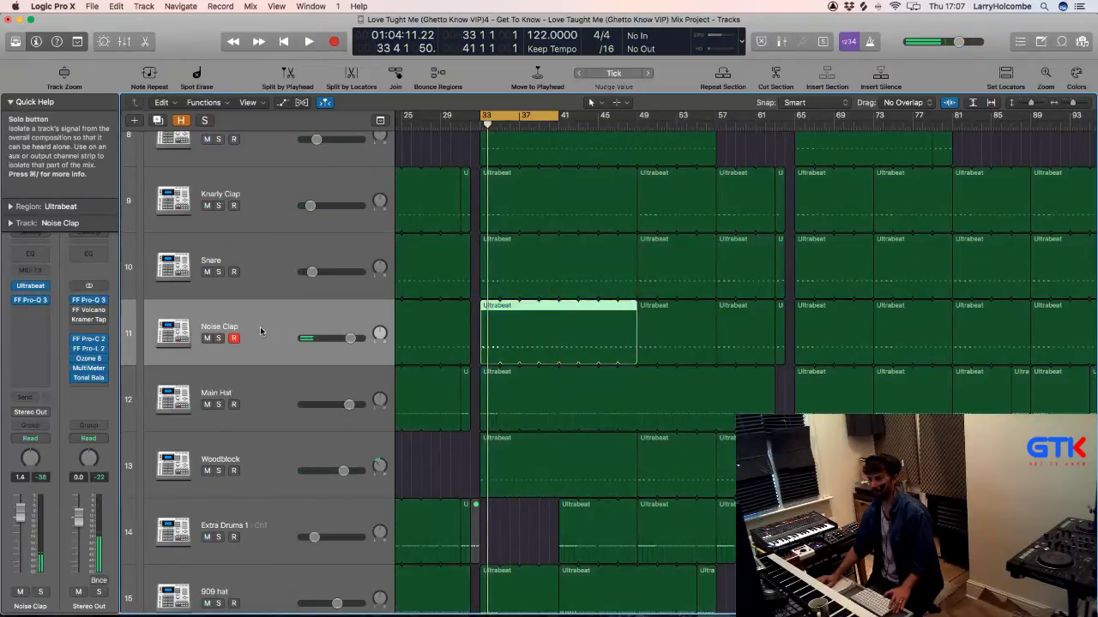
pyautogui.press('space')
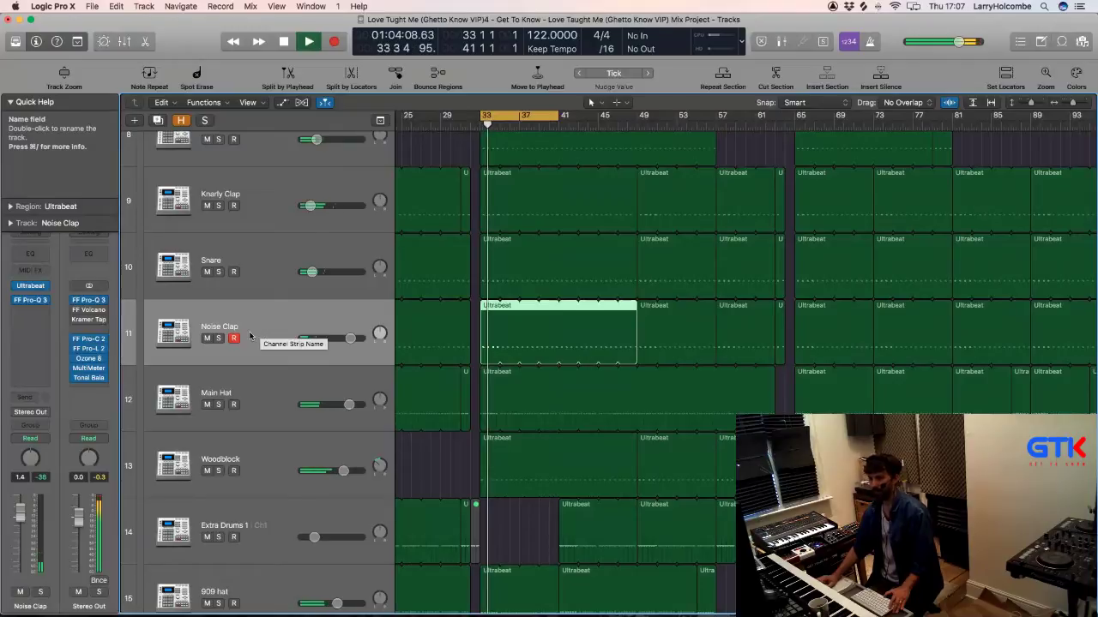
pyautogui.press('space')
# Step: Solo the Main Hat, insert FF Pro-Q 3 to check its spectrum, close the flat EQ and unsolo the track
pyautogui.click(217, 404)
pyautogui.press('space')
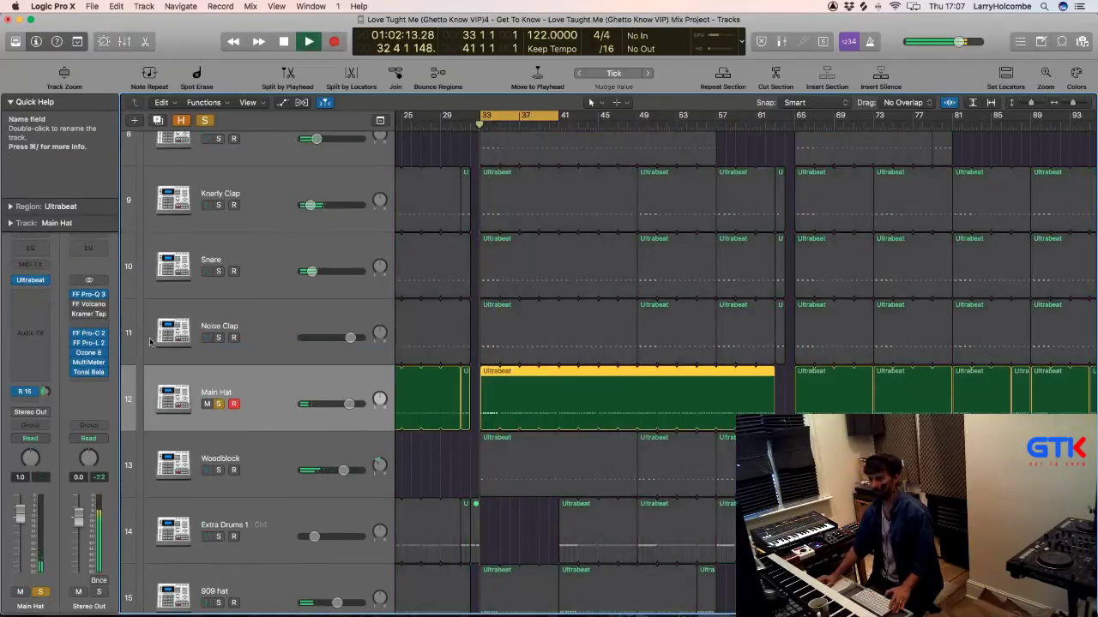
pyautogui.click(26, 297)
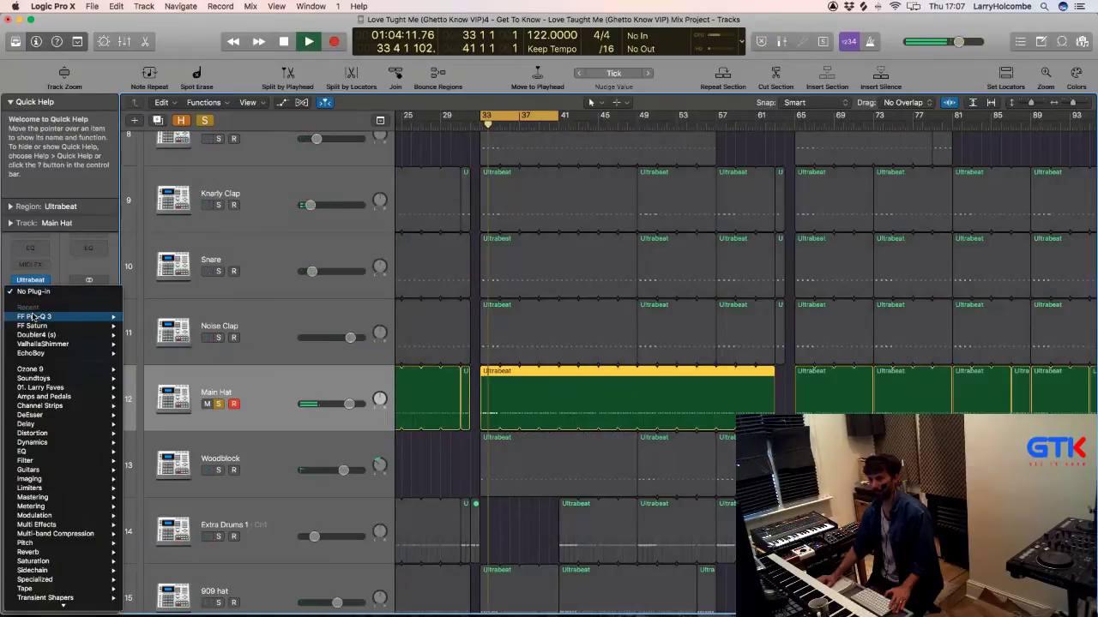
pyautogui.click(150, 275)
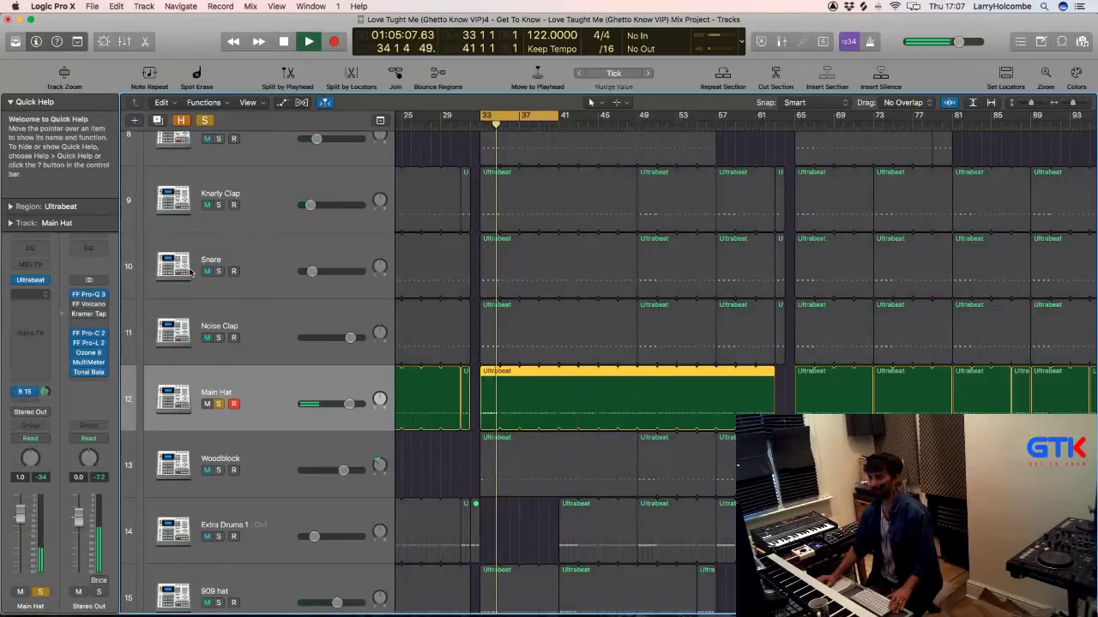
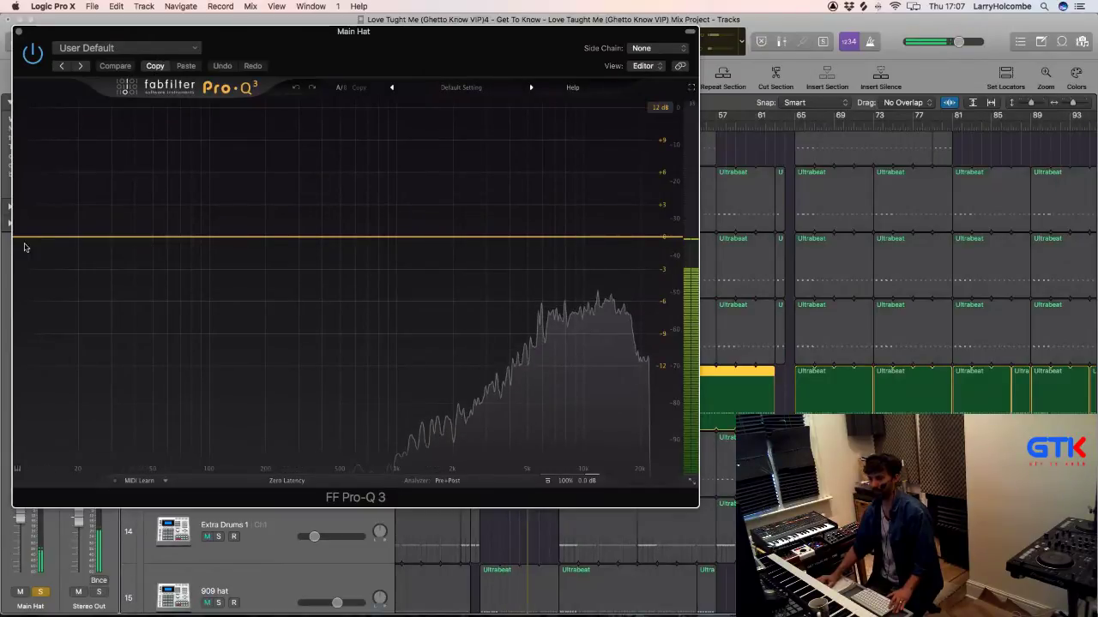
pyautogui.click(18, 31)
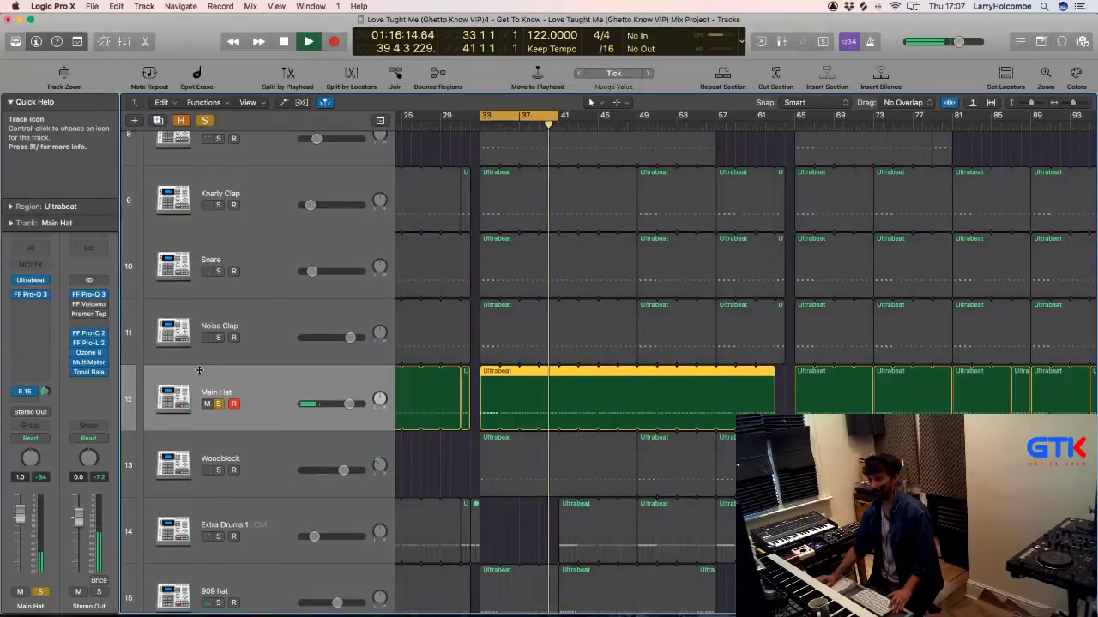
pyautogui.click(218, 404)
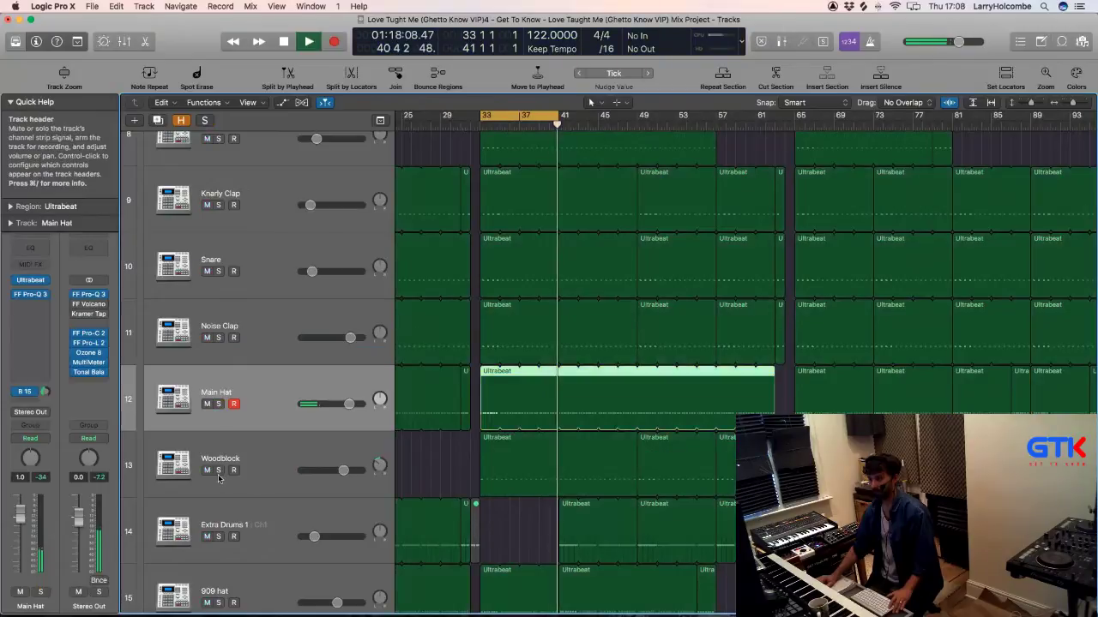
# Step: Solo the Woodblock, insert FF Pro-Q 3 to check its spectrum, close the flat EQ and unsolo the track
pyautogui.click(268, 461)
pyautogui.click(218, 470)
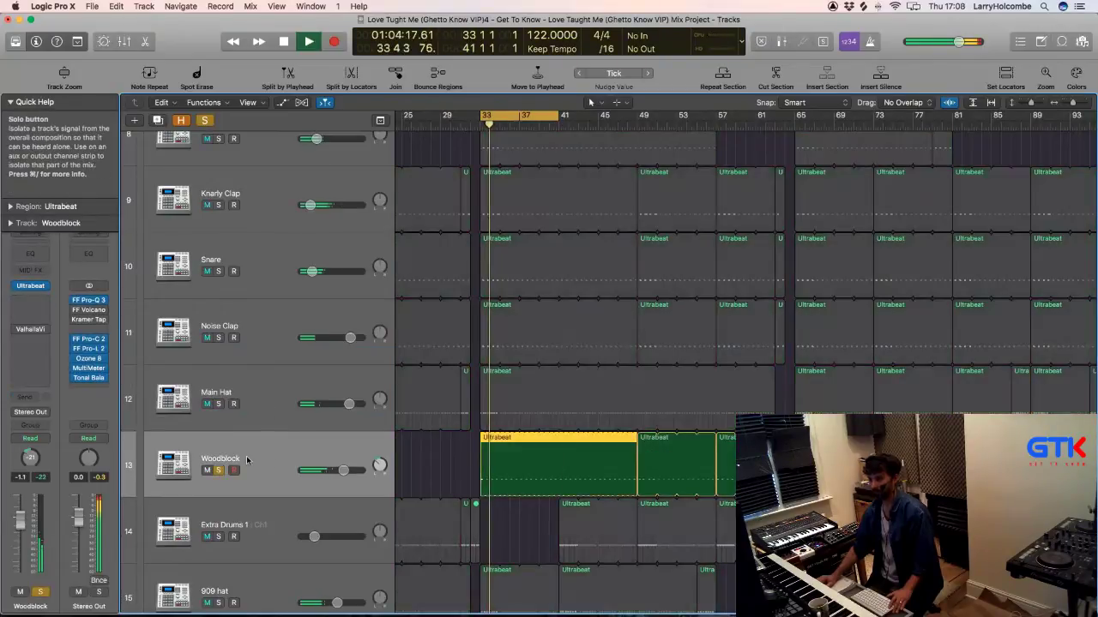
pyautogui.click(39, 296)
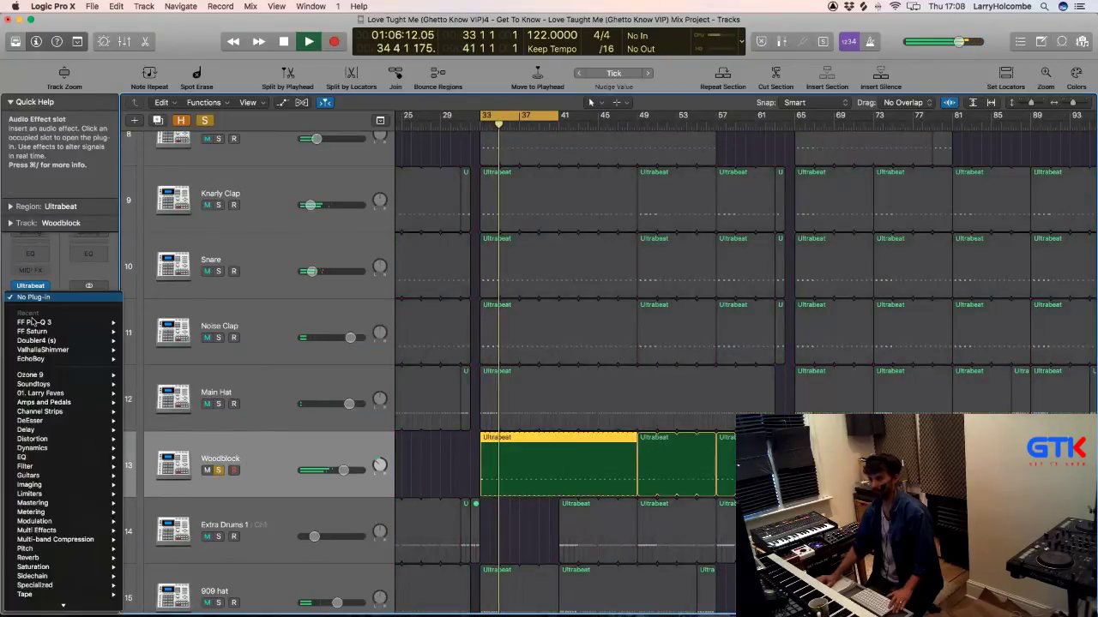
pyautogui.moveTo(97, 324)
pyautogui.click(147, 320)
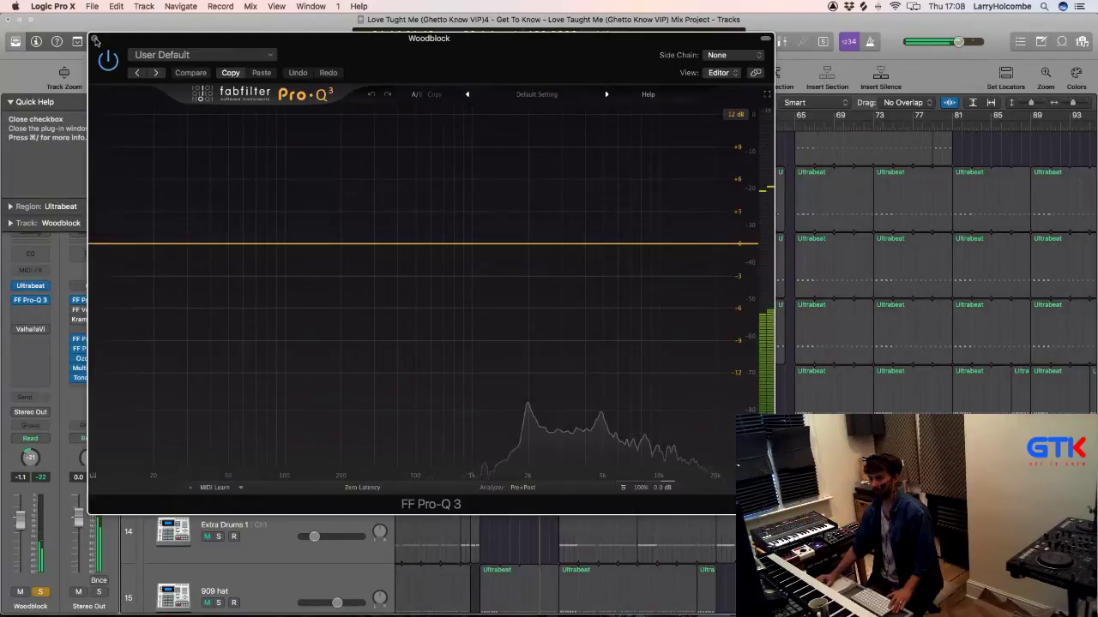
pyautogui.press('super+w')
pyautogui.press('space')
pyautogui.click(219, 470)
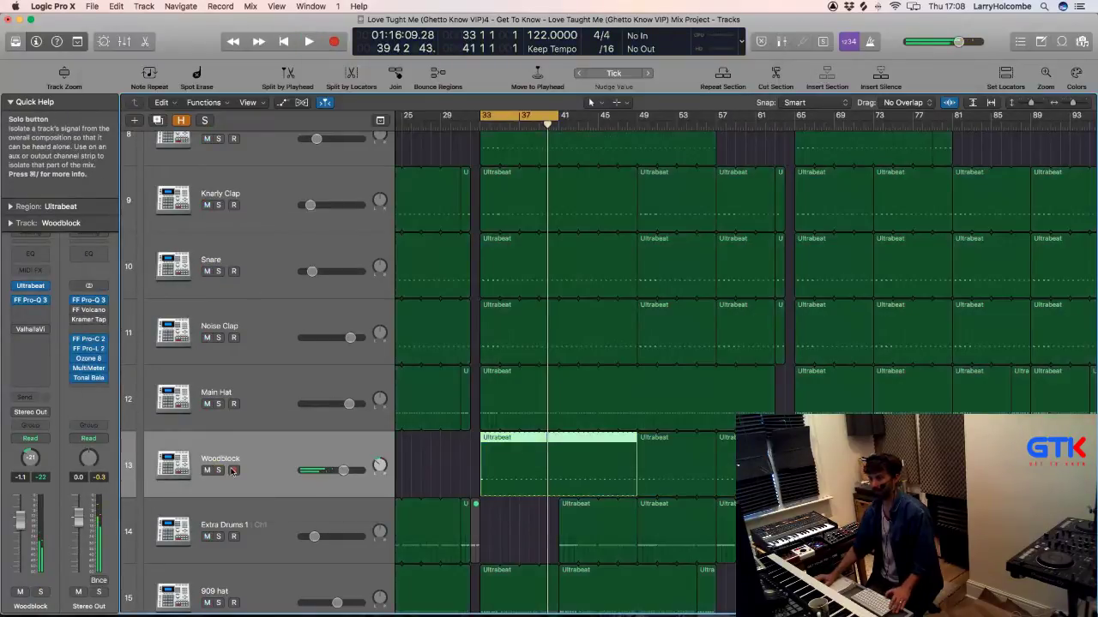
# Step: Move the cycle range to bars 41 to 49, where the Extra Drums 1 regions play
pyautogui.scroll(-2, 230, 471)
pyautogui.scroll(-2, 230, 470)
pyautogui.press('space')
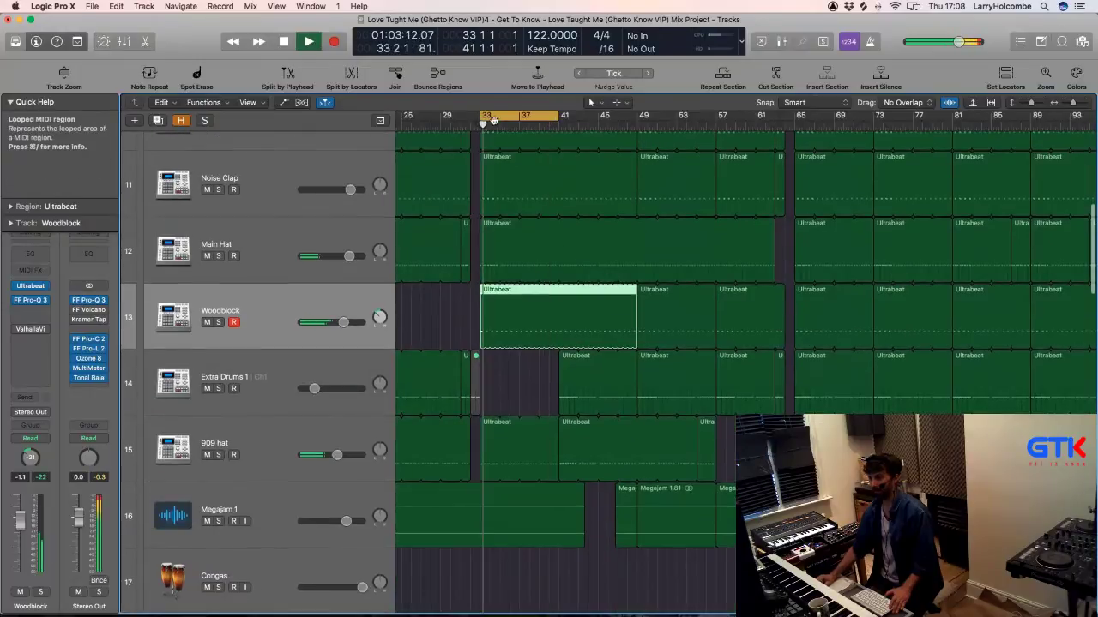
pyautogui.moveTo(500, 120); pyautogui.dragTo(579, 129)
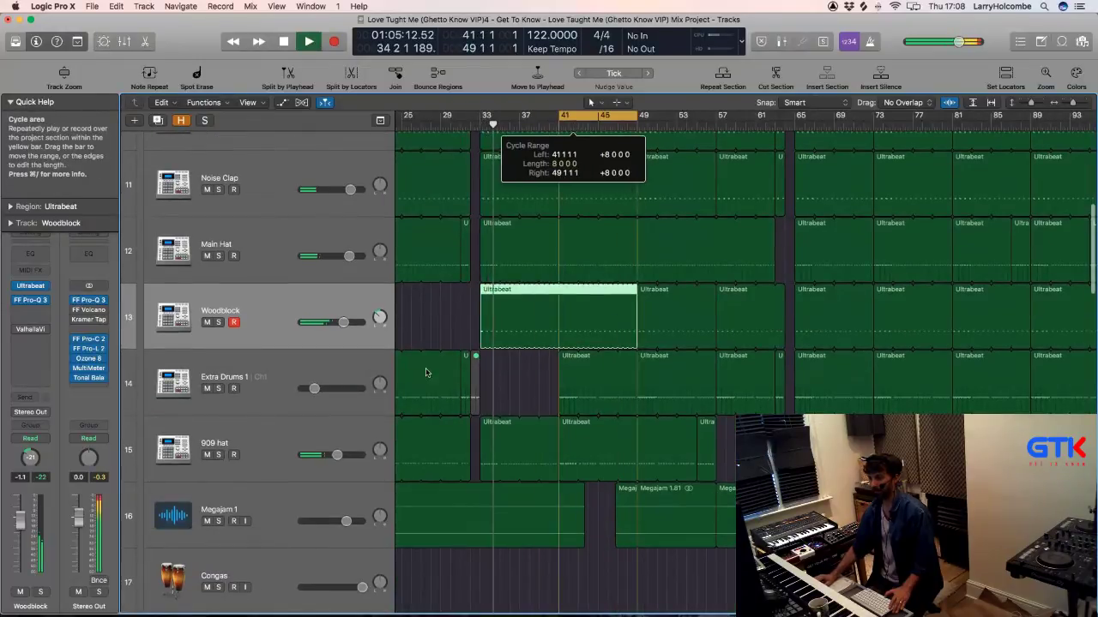
pyautogui.press('space')
pyautogui.press('space')
# Step: Solo Extra Drums 1 to check its playback and Ultrabeat sounds, close the instrument window and mute the track
pyautogui.click(218, 388)
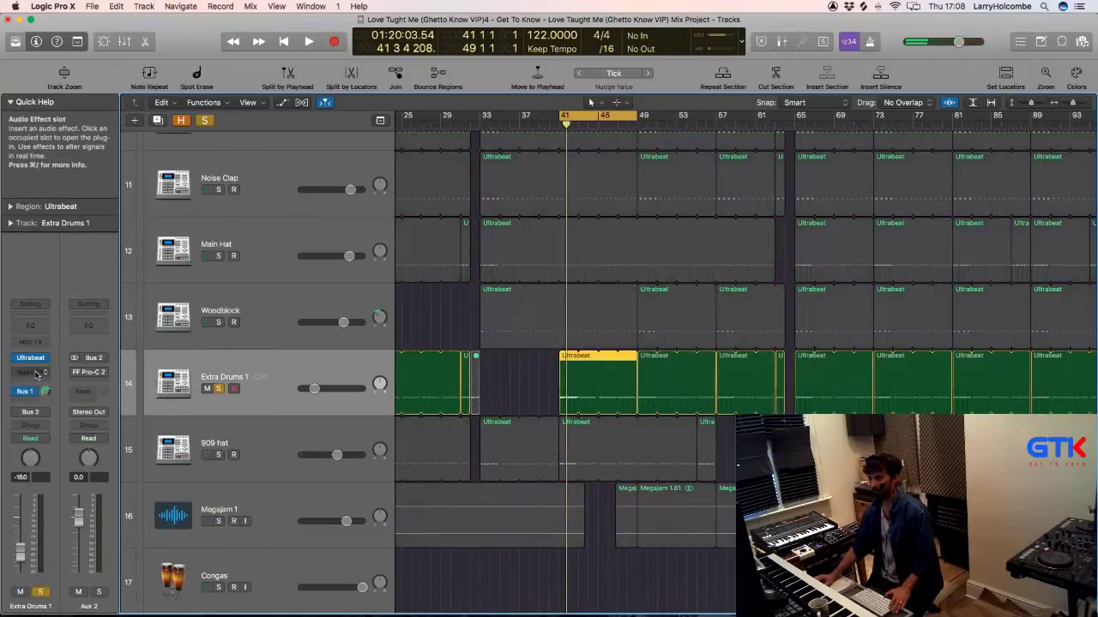
pyautogui.press('space')
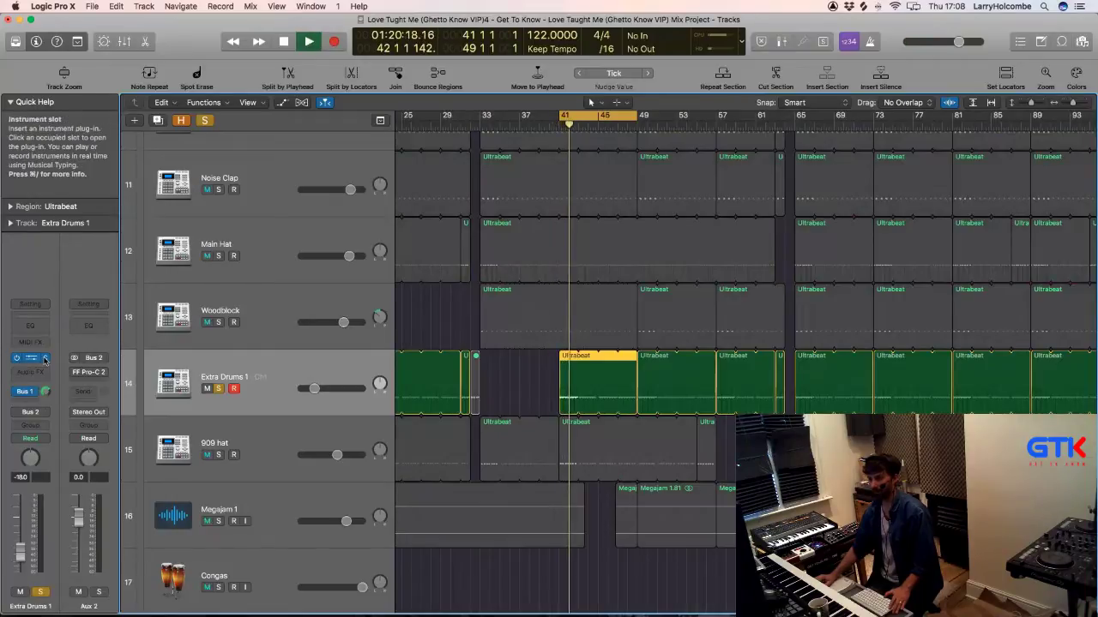
pyautogui.click(44, 361)
pyautogui.press('Escape')
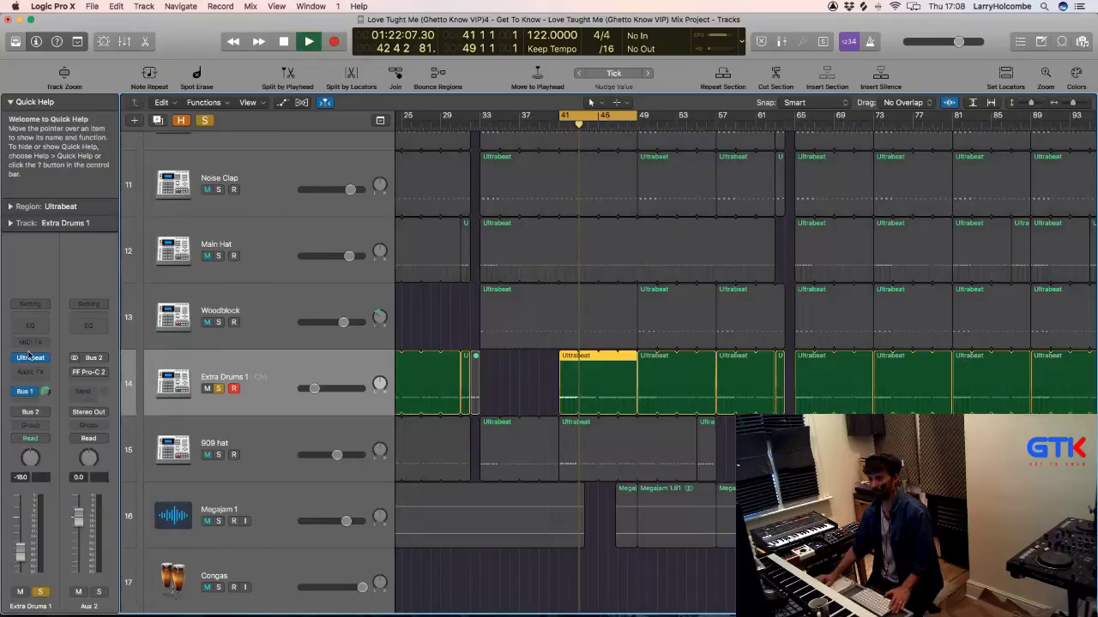
pyautogui.click(28, 357)
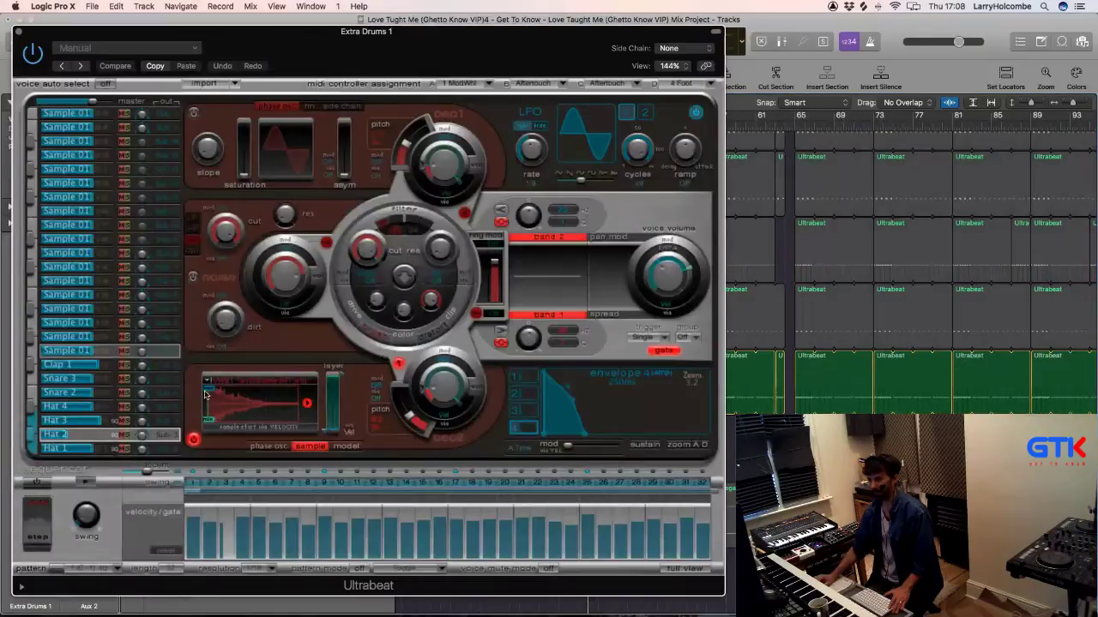
pyautogui.click(54, 397)
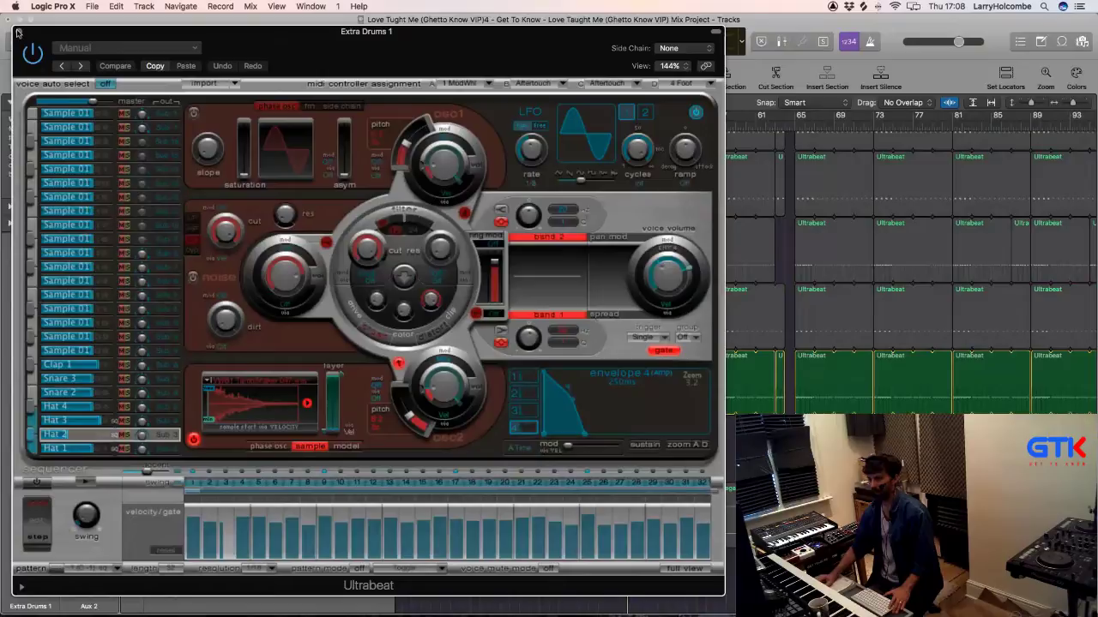
pyautogui.press('super+w')
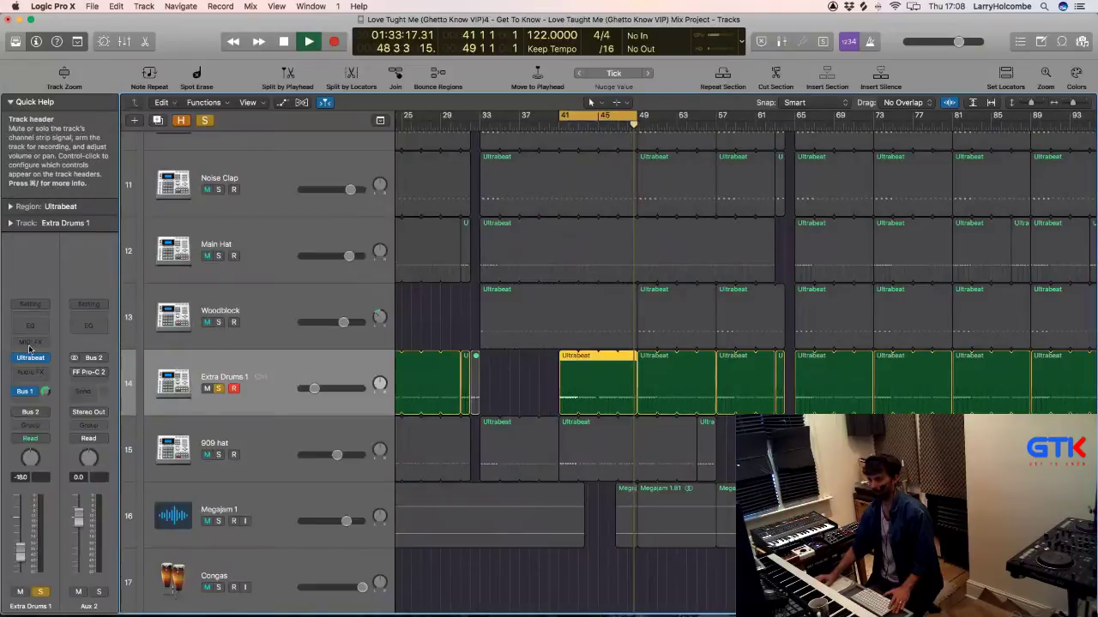
pyautogui.click(205, 389)
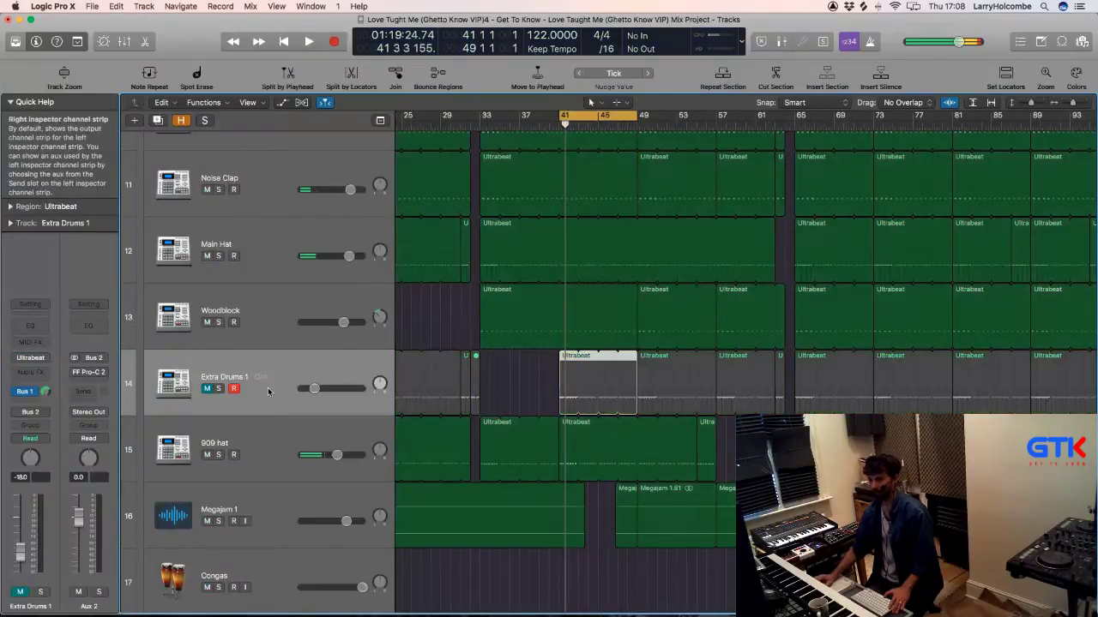
# Step: Insert FF Pro-Q 3 on the 909 hat track and solo it during playback
pyautogui.scroll(-2, 255, 347)
pyautogui.scroll(-1, 254, 347)
pyautogui.click(267, 335)
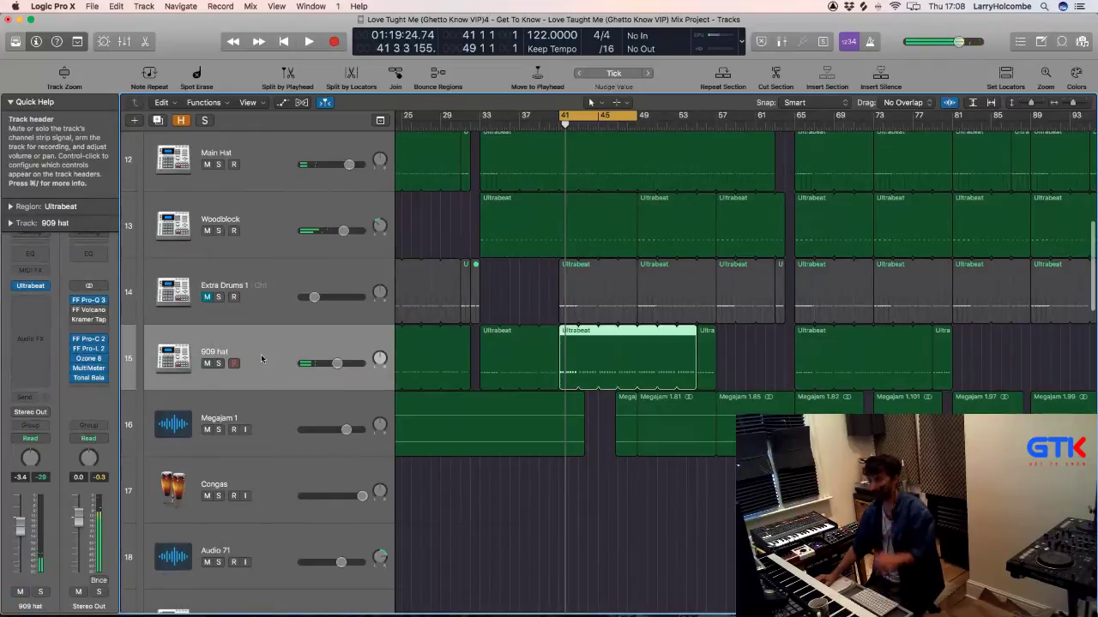
pyautogui.press('space')
pyautogui.click(33, 302)
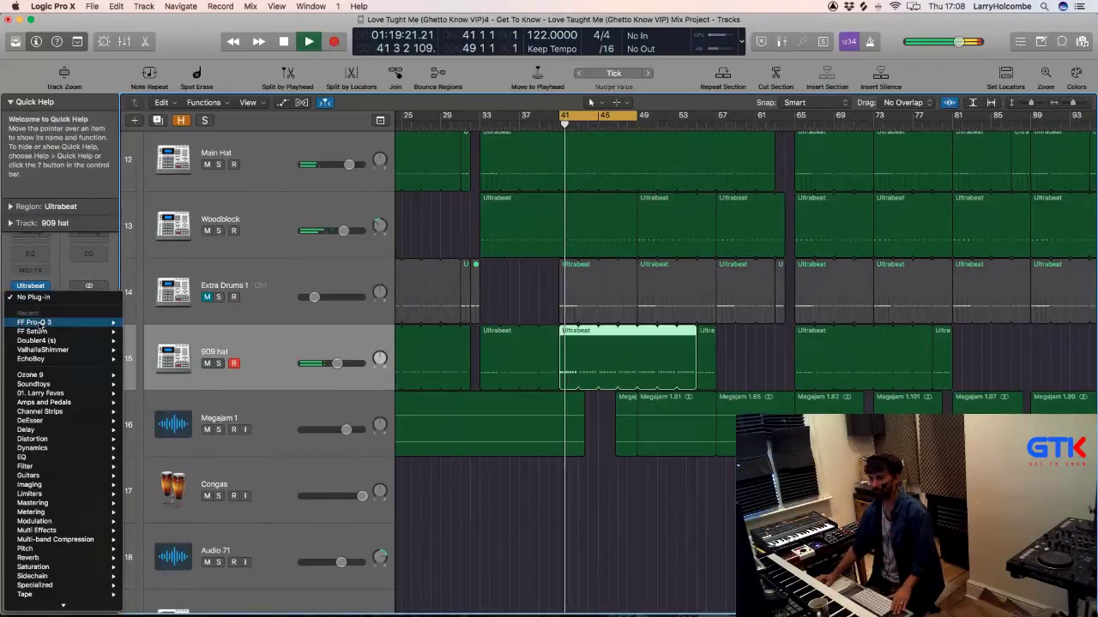
pyautogui.moveTo(120, 323)
pyautogui.click(158, 334)
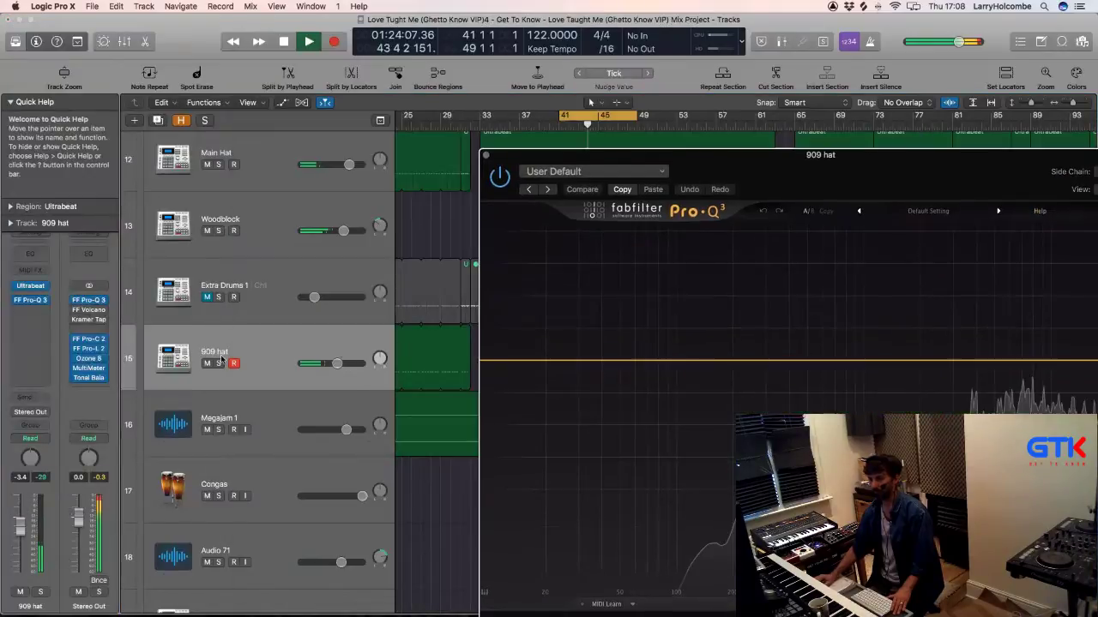
pyautogui.click(219, 363)
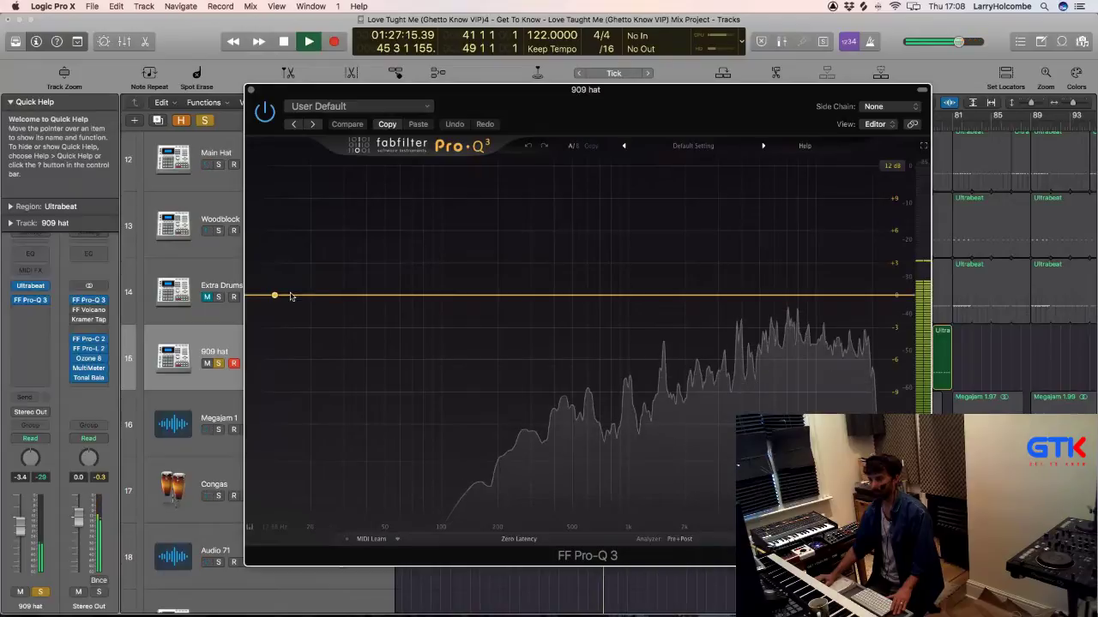
# Step: Add a 12 dB/oct low shelf near 45 Hz cutting about 30 dB to the 909 hat EQ, close it and unsolo the track
pyautogui.click(290, 296)
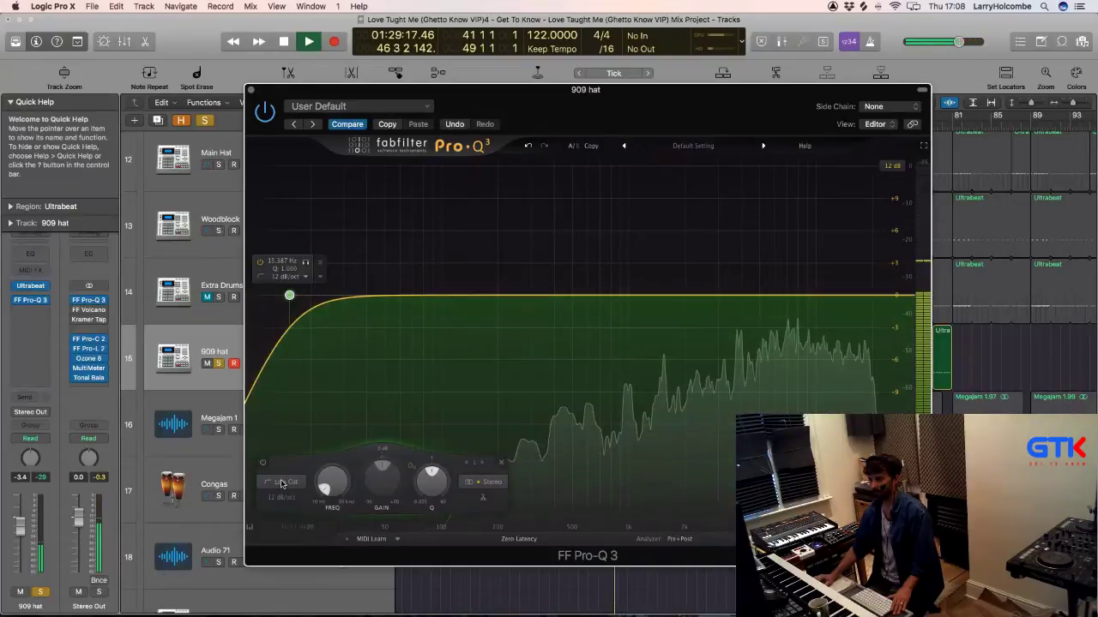
pyautogui.click(283, 483)
pyautogui.click(285, 384)
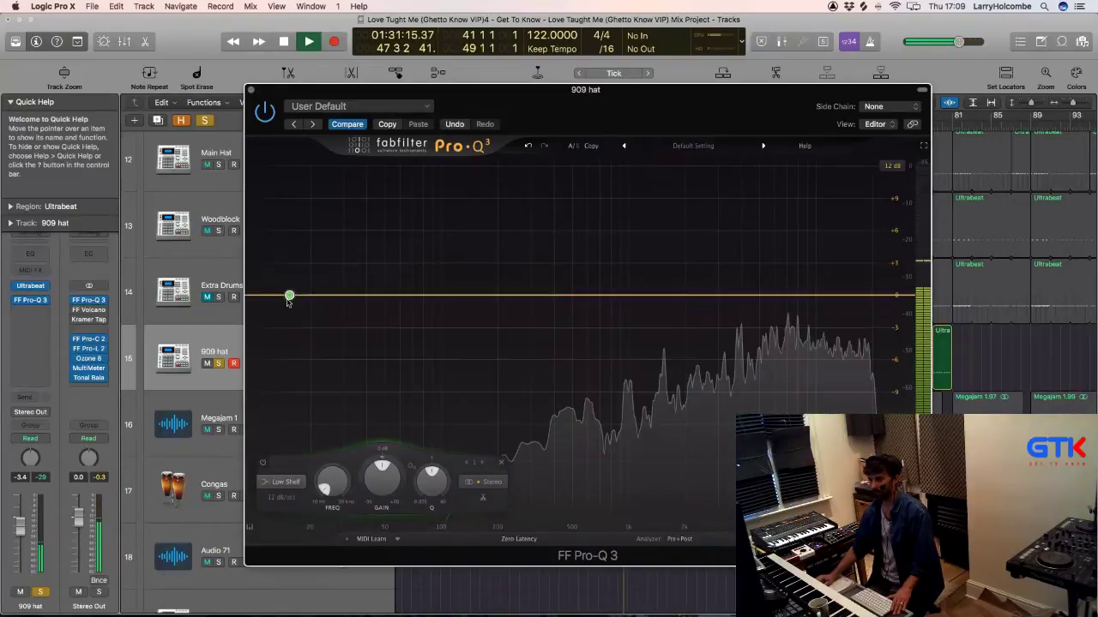
pyautogui.moveTo(289, 296); pyautogui.dragTo(375, 362)
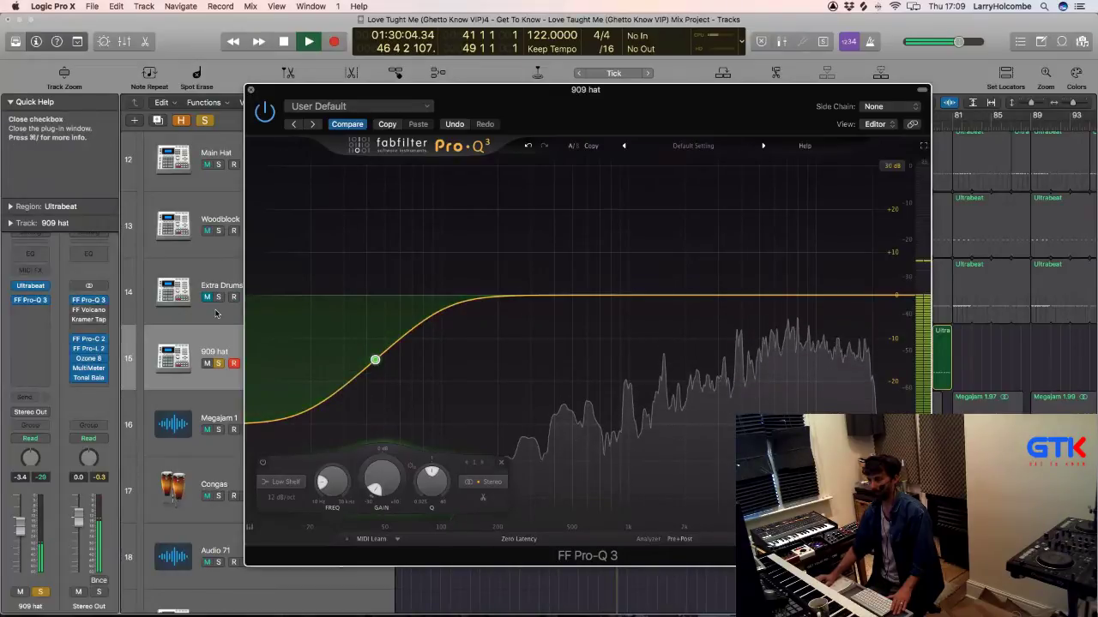
pyautogui.click(249, 89)
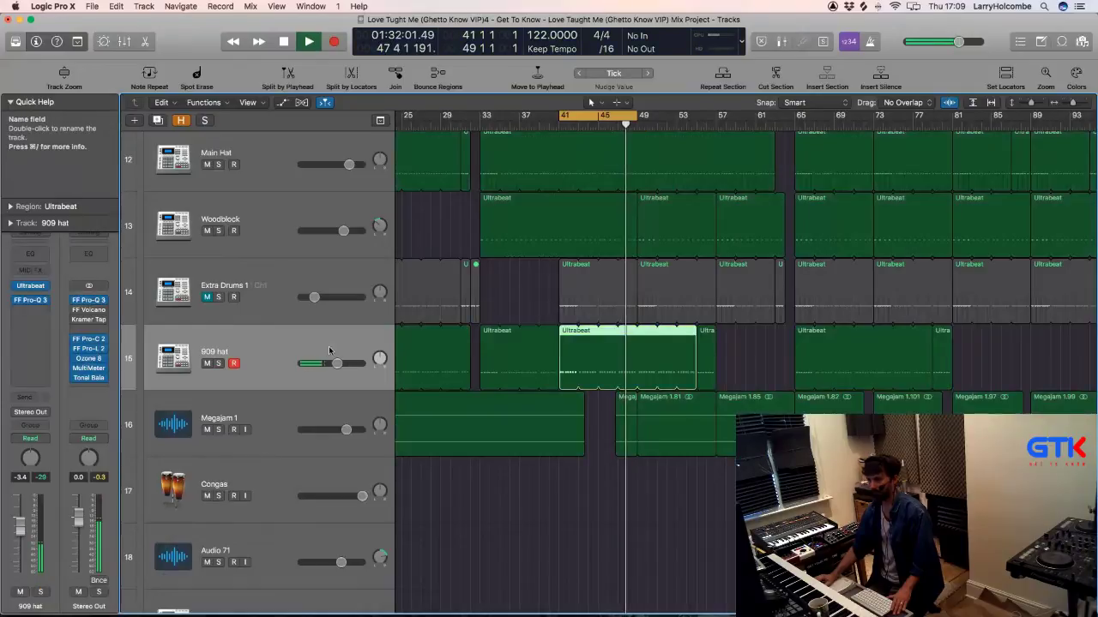
# Step: Set the cycle range to bars 159 to 162 around the Megajam 1 regions and select the Megajam 1 track
pyautogui.hscroll(-3, 329, 350)
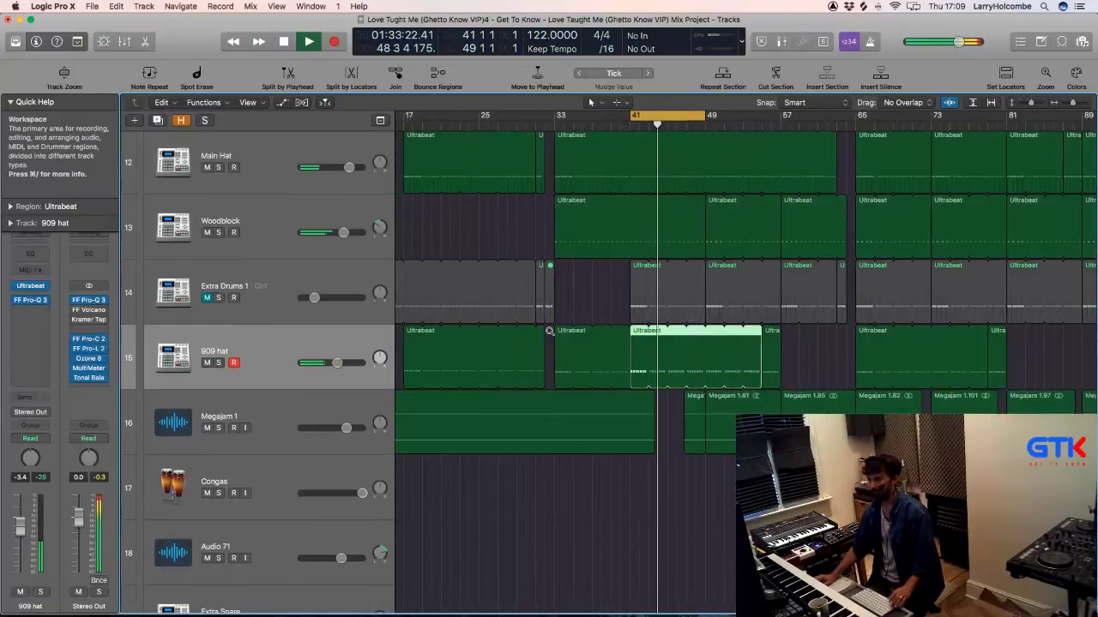
pyautogui.scroll(-5, 532, 334)
pyautogui.hscroll(10, 549, 334)
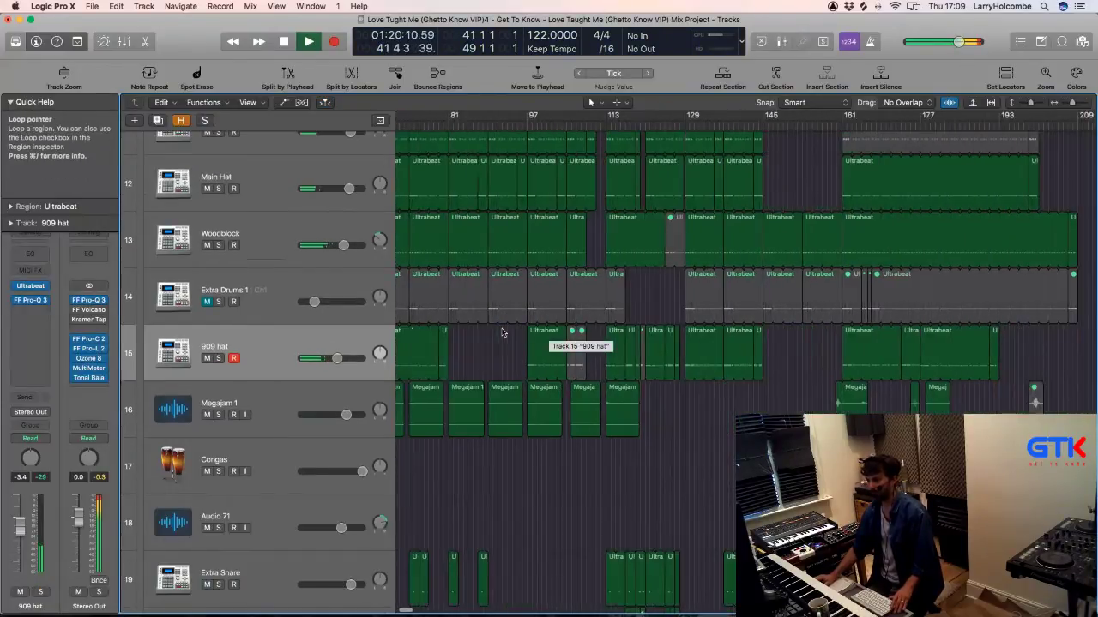
pyautogui.press('z')
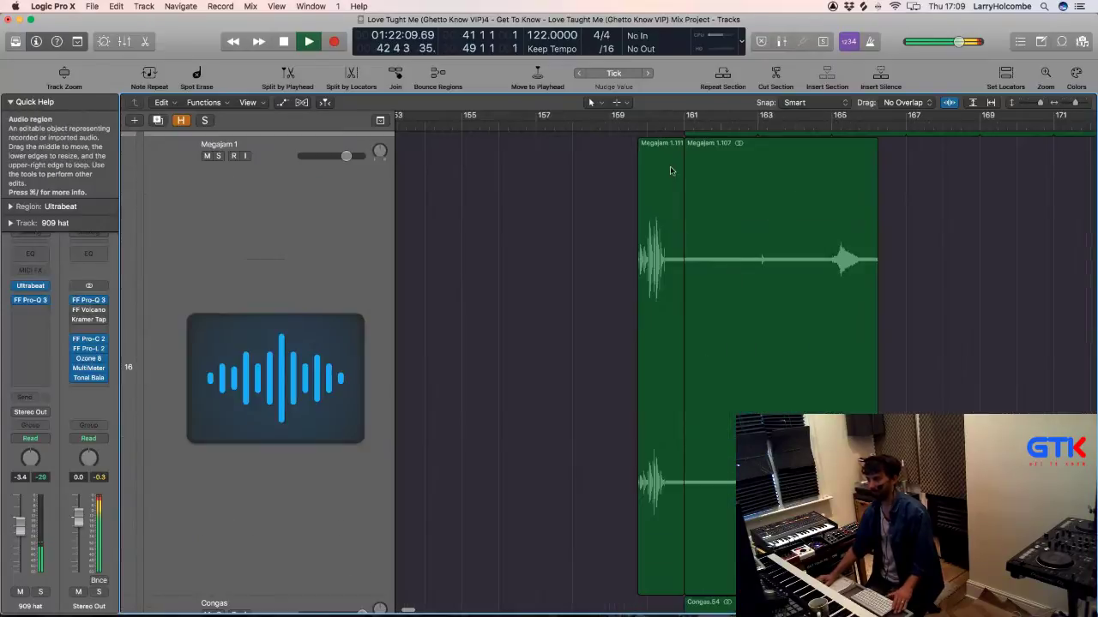
pyautogui.moveTo(648, 118); pyautogui.dragTo(720, 120)
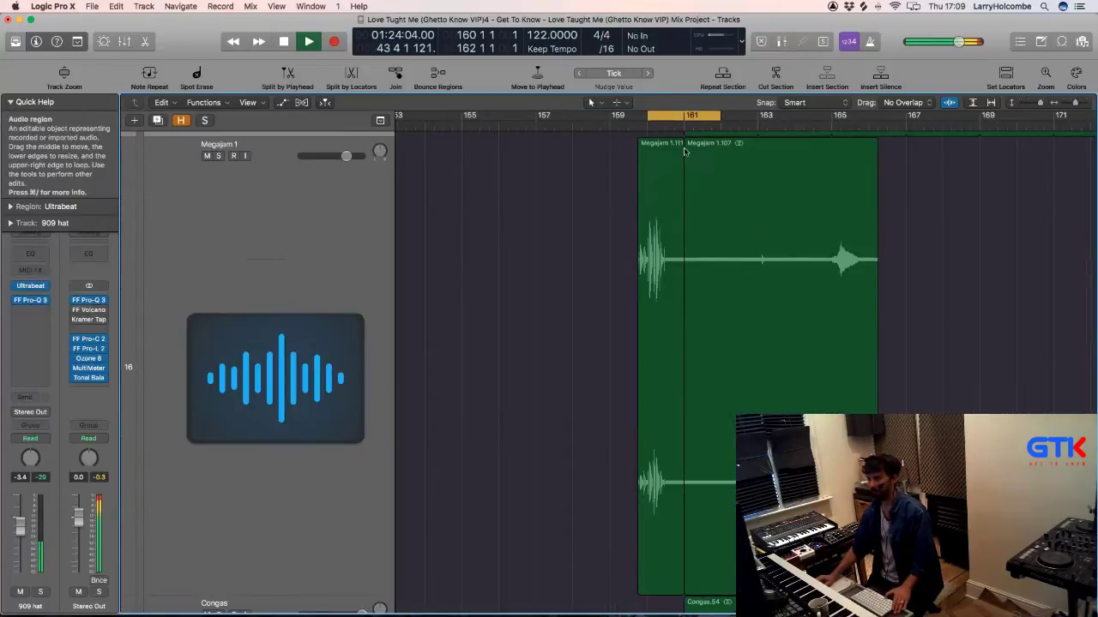
pyautogui.moveTo(644, 119); pyautogui.dragTo(611, 119)
pyautogui.click(274, 186)
pyautogui.press('space')
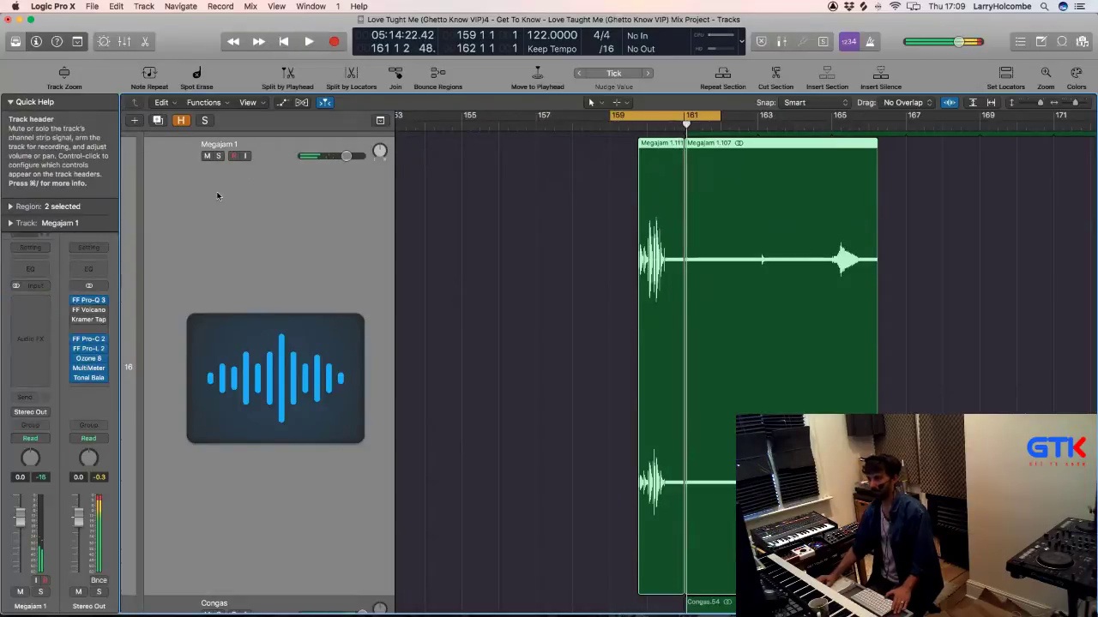
# Step: Audition Megajam 1 soloed over bars 159 to 162, leaving its effect slots empty, and stop playback
pyautogui.press('s')
pyautogui.press('space')
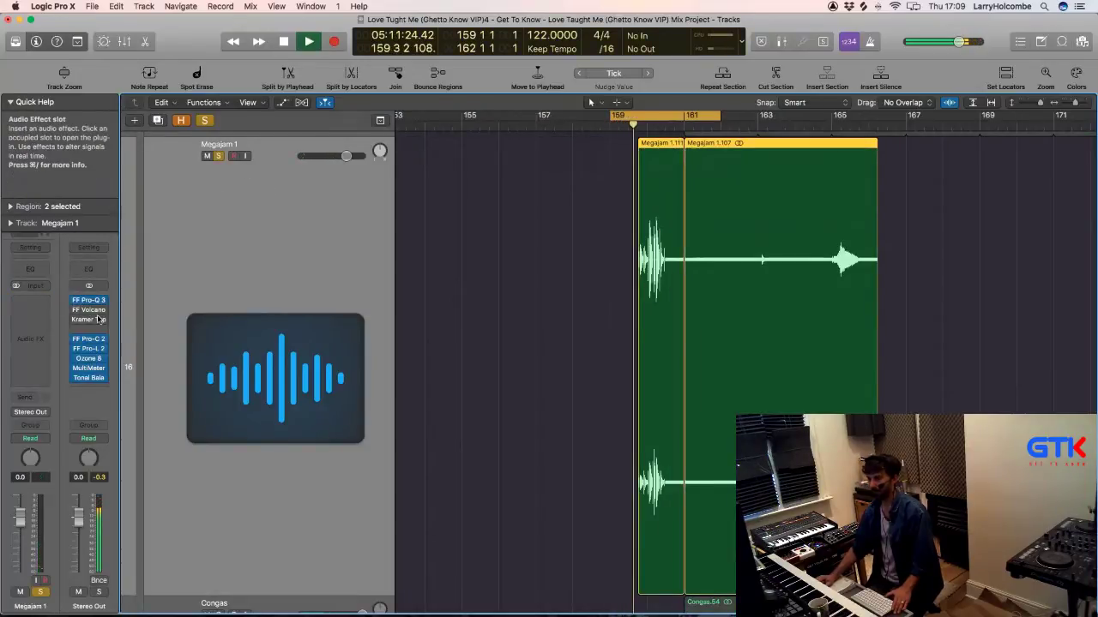
pyautogui.click(37, 307)
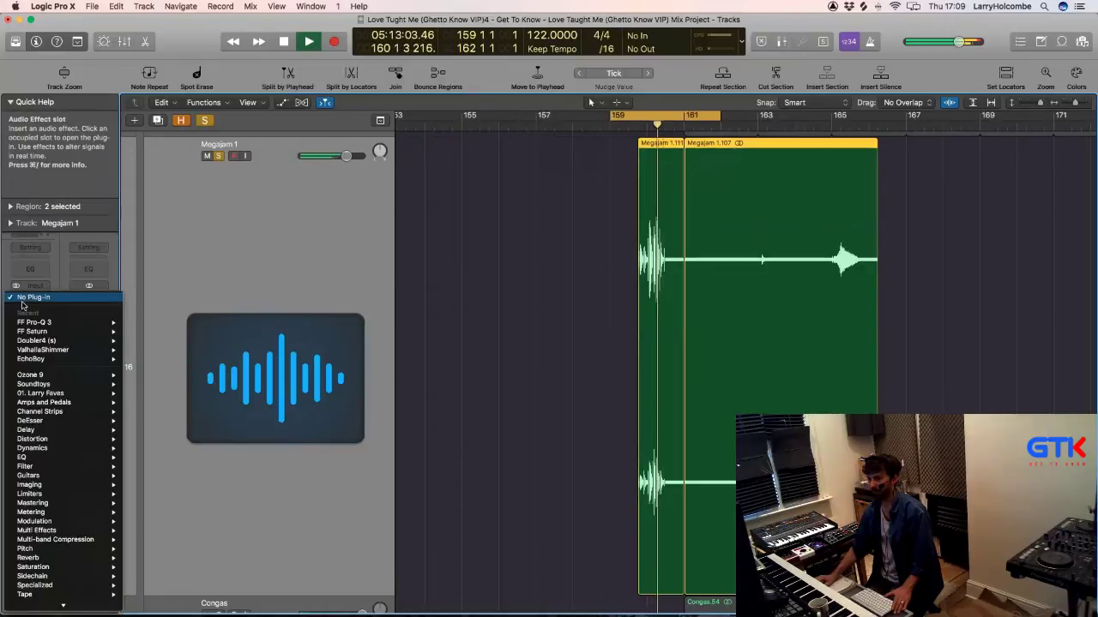
pyautogui.click(398, 292)
pyautogui.press('space')
# Step: Move the Megajam 1 track directly above Jam Drums in the track list
pyautogui.hotkey('ctrl', 'z')
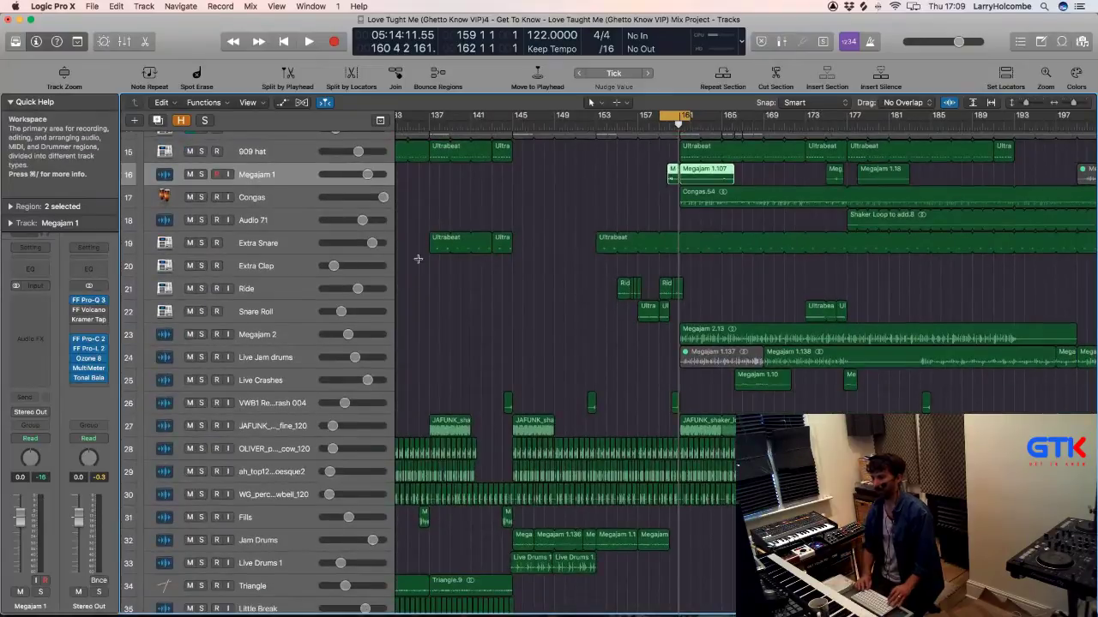
pyautogui.click(257, 512)
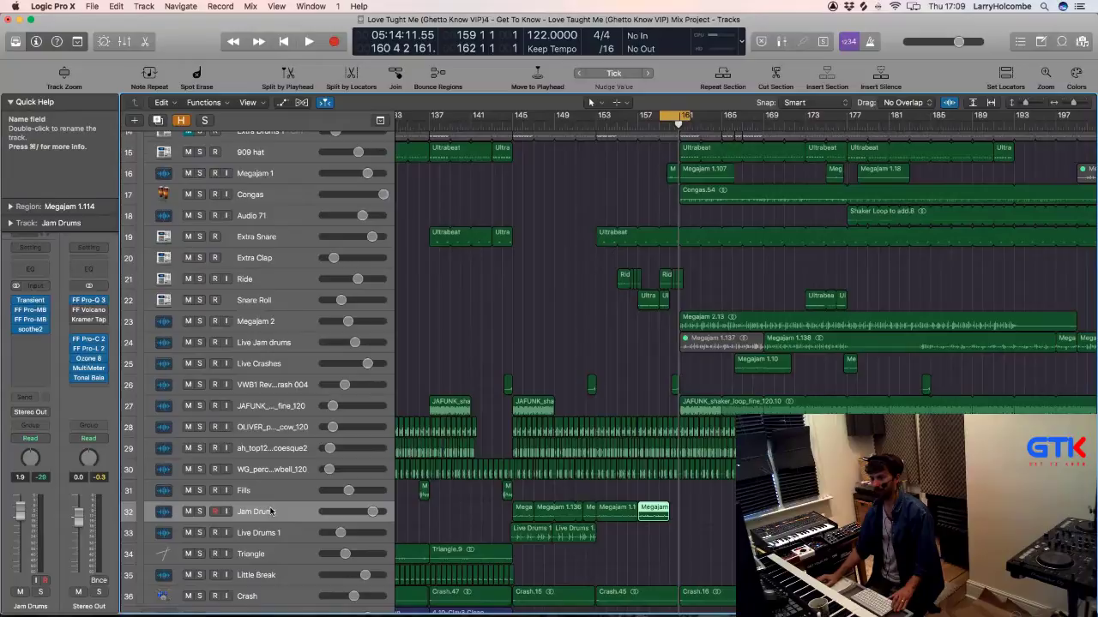
pyautogui.moveTo(259, 174); pyautogui.dragTo(290, 512)
pyautogui.moveTo(480, 500); pyautogui.dragTo(480, 500)
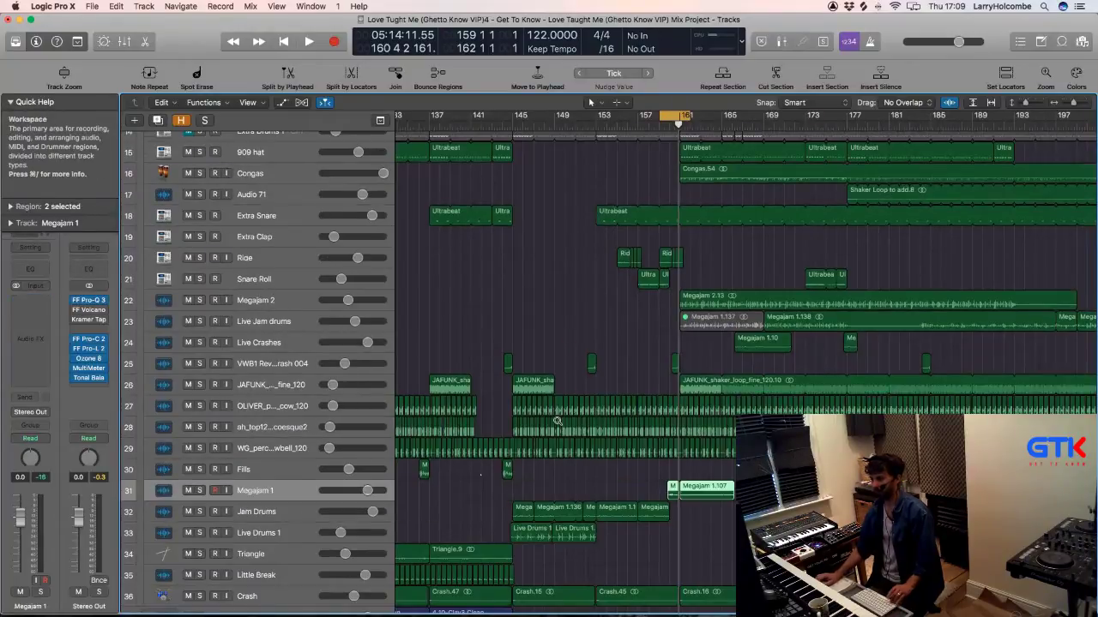
# Step: Solo Megajam 1 and Jam Drums together and play the overlap of their regions before bar 160
pyautogui.press('z')
pyautogui.click(668, 346)
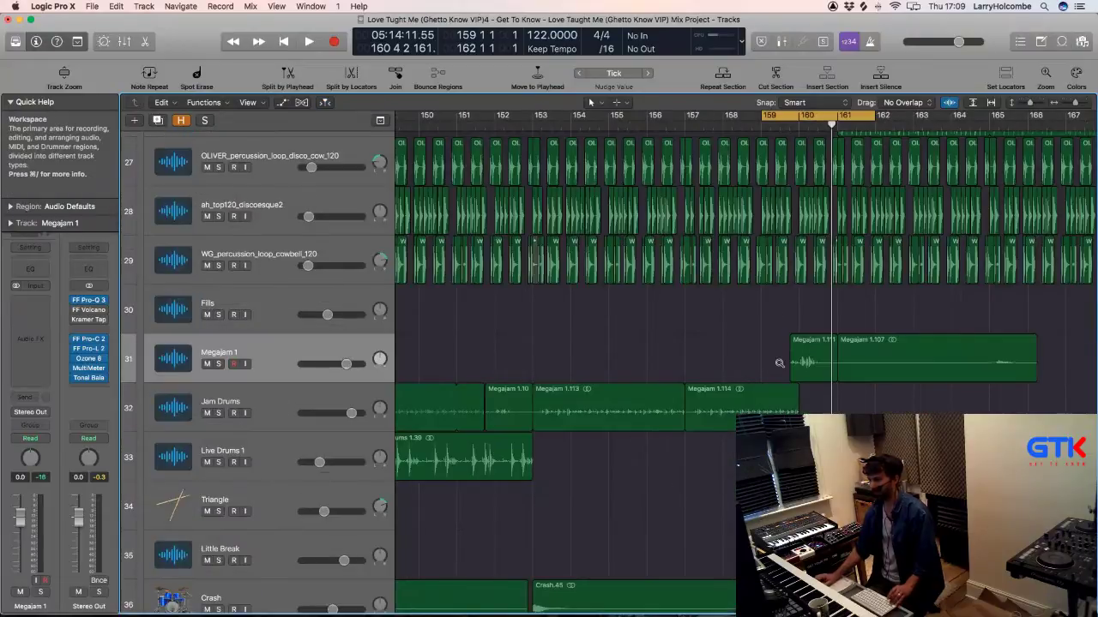
pyautogui.press('z')
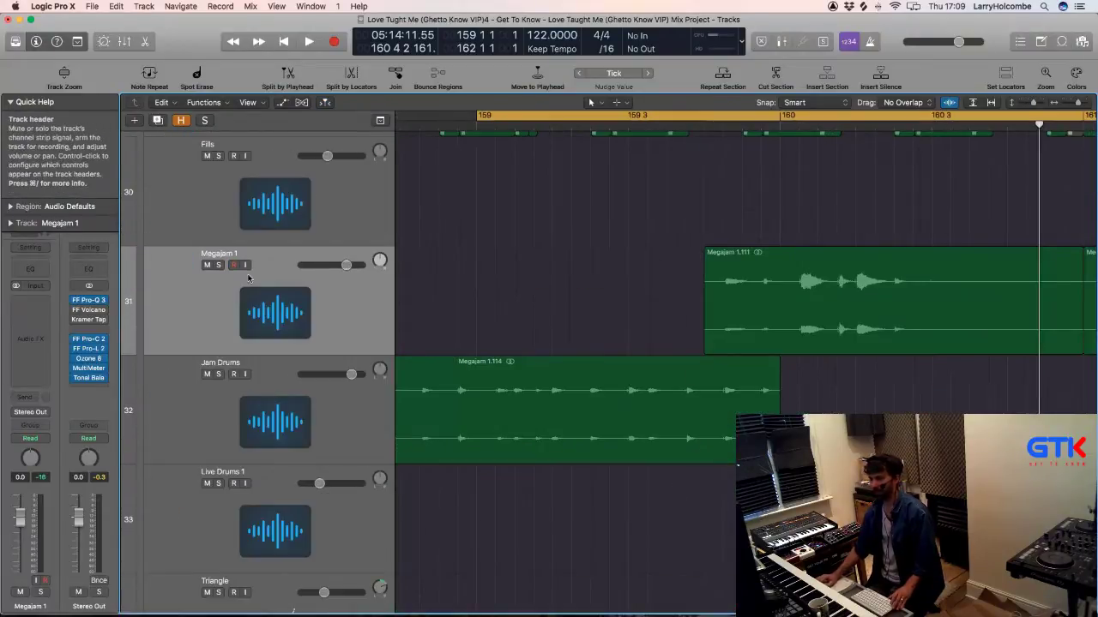
pyautogui.click(217, 265)
pyautogui.click(218, 374)
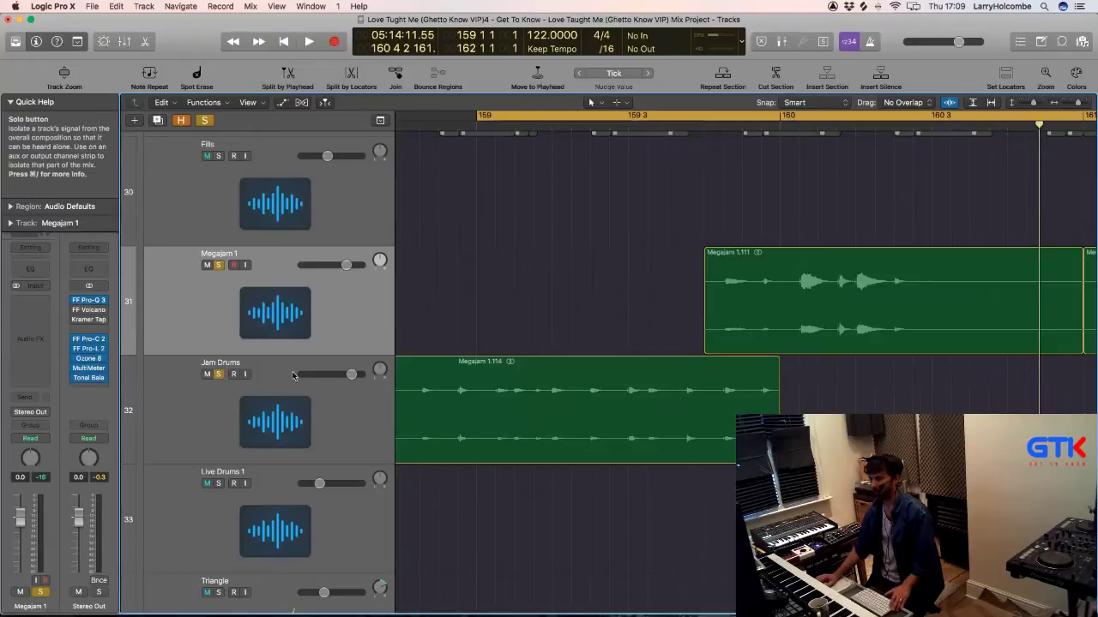
pyautogui.press('space')
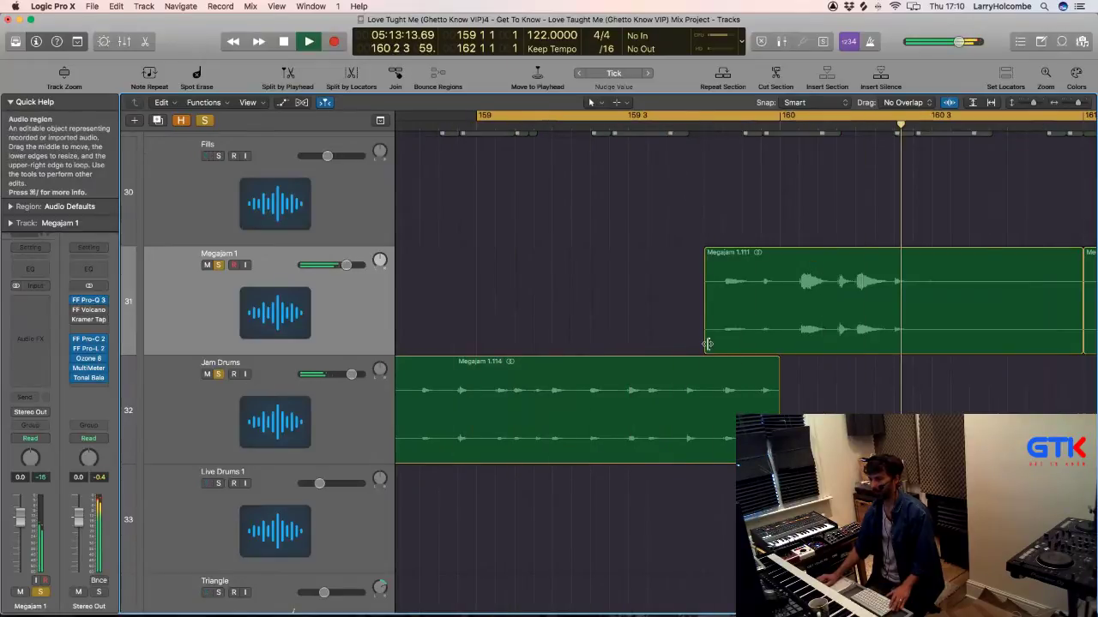
# Step: Trim the start of the Megajam 1 region before bar 160 so it begins just after bar 160
pyautogui.moveTo(707, 344); pyautogui.dragTo(786, 345)
pyautogui.hscroll(-10, 771, 320)
pyautogui.click(657, 242)
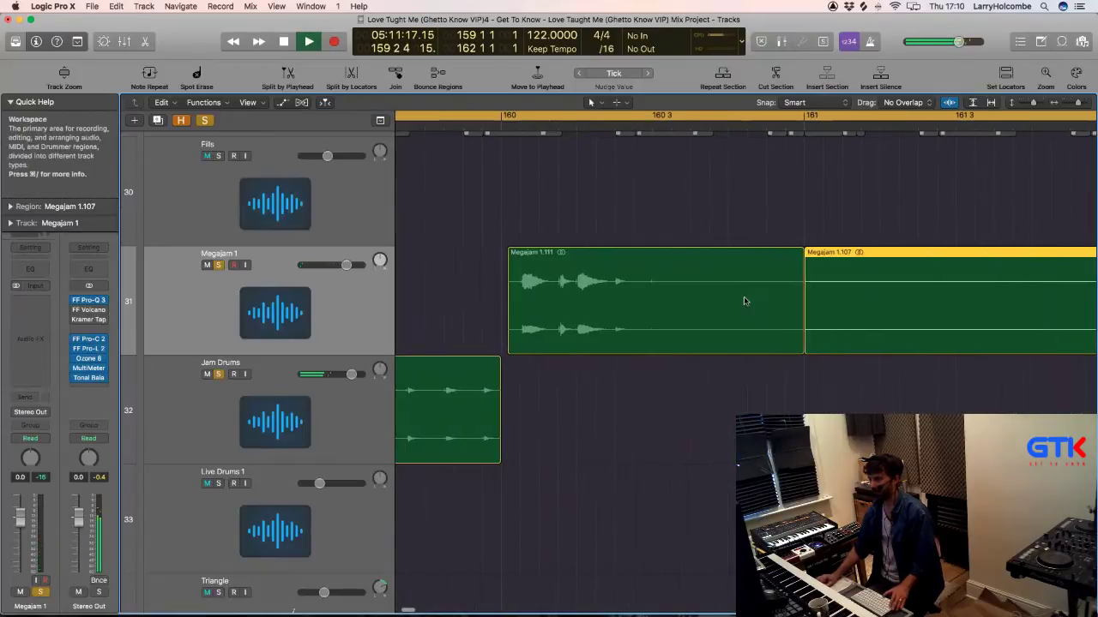
pyautogui.moveTo(593, 246); pyautogui.dragTo(807, 391)
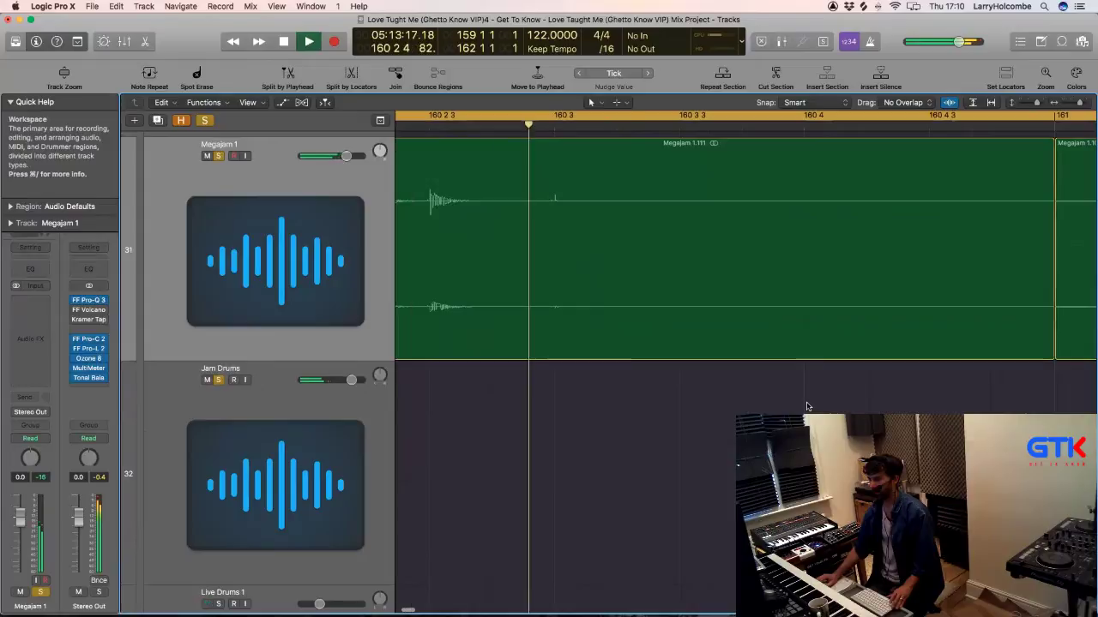
# Step: Stop playback and delete the near-silent tail of the Megajam 1 region from about 160 2 4 79 to bar 161
pyautogui.press('space')
pyautogui.moveTo(544, 208); pyautogui.dragTo(772, 238)
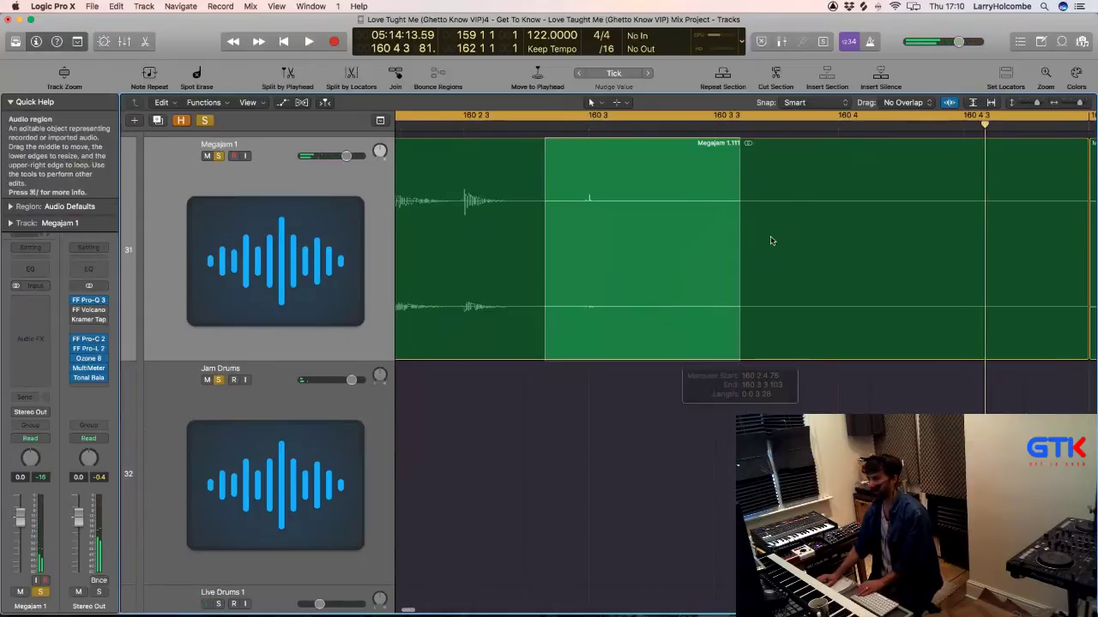
pyautogui.press('Delete')
pyautogui.click(784, 240)
pyautogui.press('Delete')
pyautogui.hscroll(-10, 783, 244)
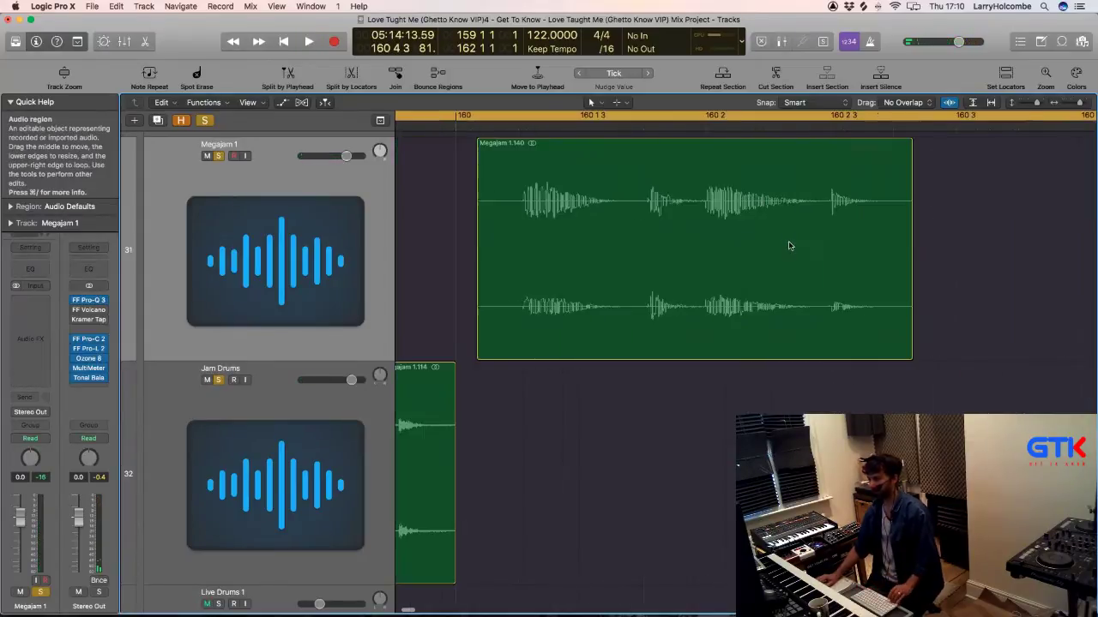
# Step: Move the trimmed Megajam 1 region down to the Jam Drums track and set its gain to -7.5 dB
pyautogui.keyDown('ctrl'); pyautogui.keyDown('alt'); pyautogui.click(787, 244); pyautogui.keyUp('alt'); pyautogui.keyUp('ctrl')
pyautogui.moveTo(828, 273); pyautogui.dragTo(836, 401)
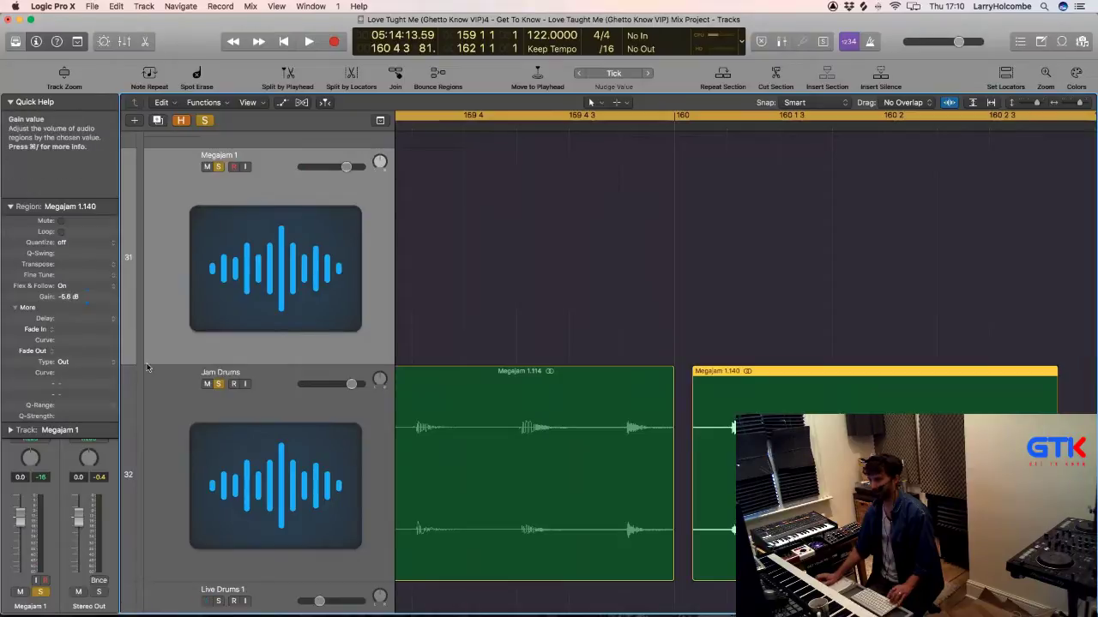
pyautogui.press('super+Left')
pyautogui.press('super+Up')
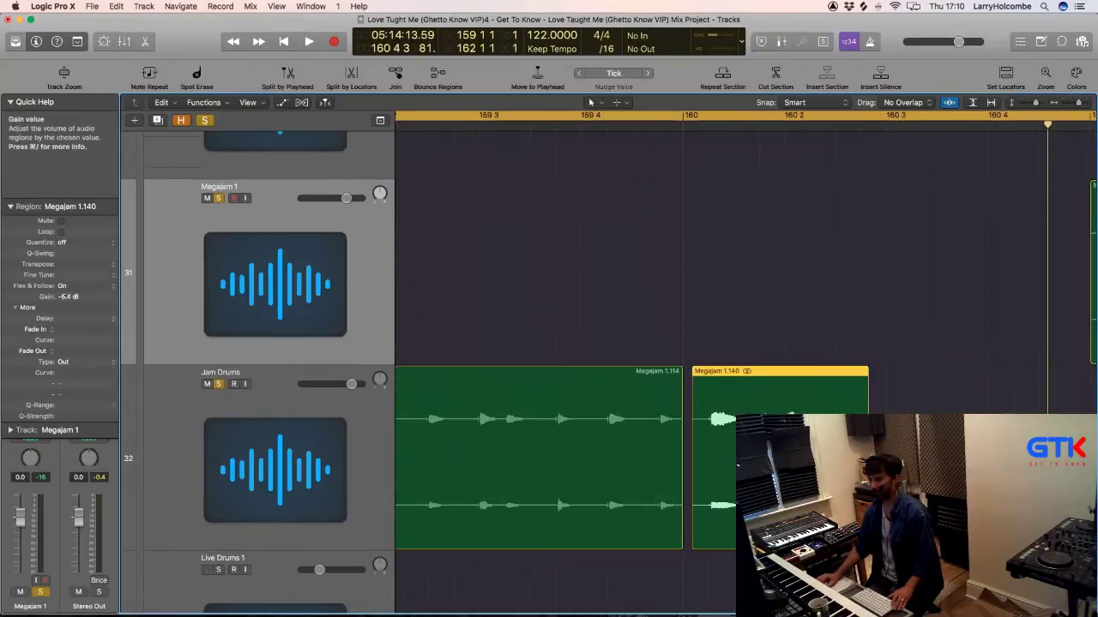
pyautogui.press('super+Up')
pyautogui.press('super+Left')
pyautogui.press('super+Left')
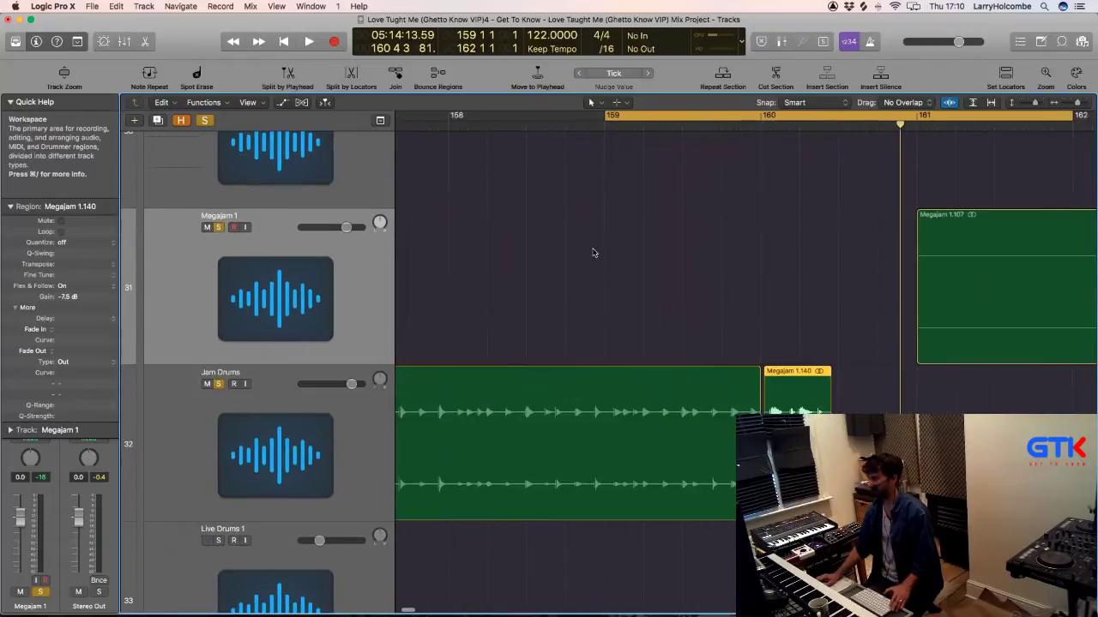
# Step: Play Jam Drums from bar 159 and set the gain of the short region after bar 160 to -8.5 dB
pyautogui.click(583, 250)
pyautogui.press('space')
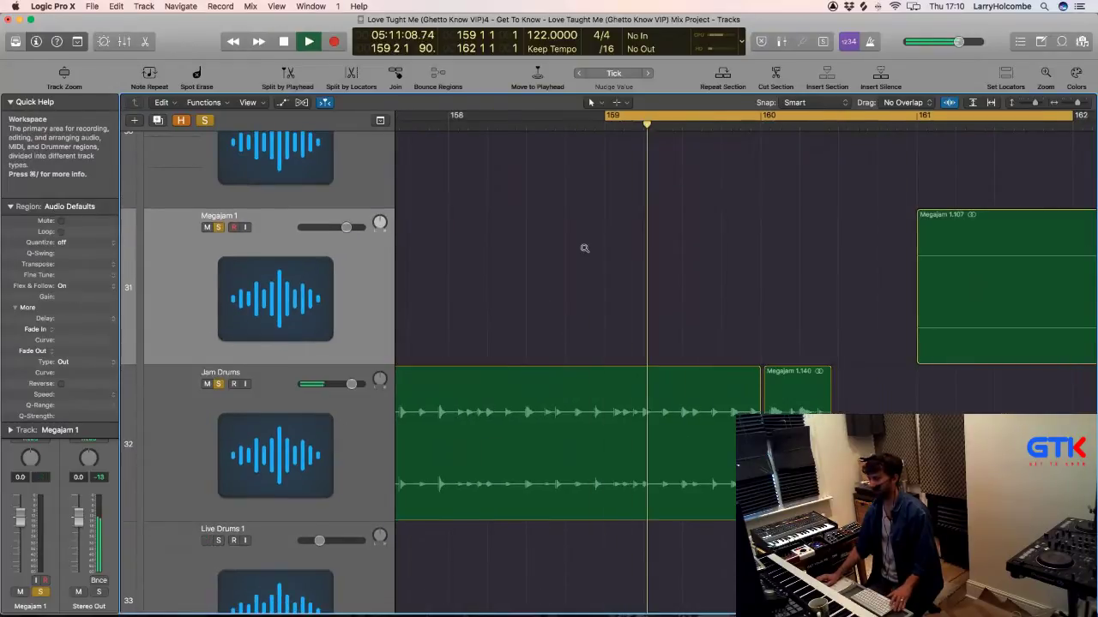
pyautogui.press('super+Left')
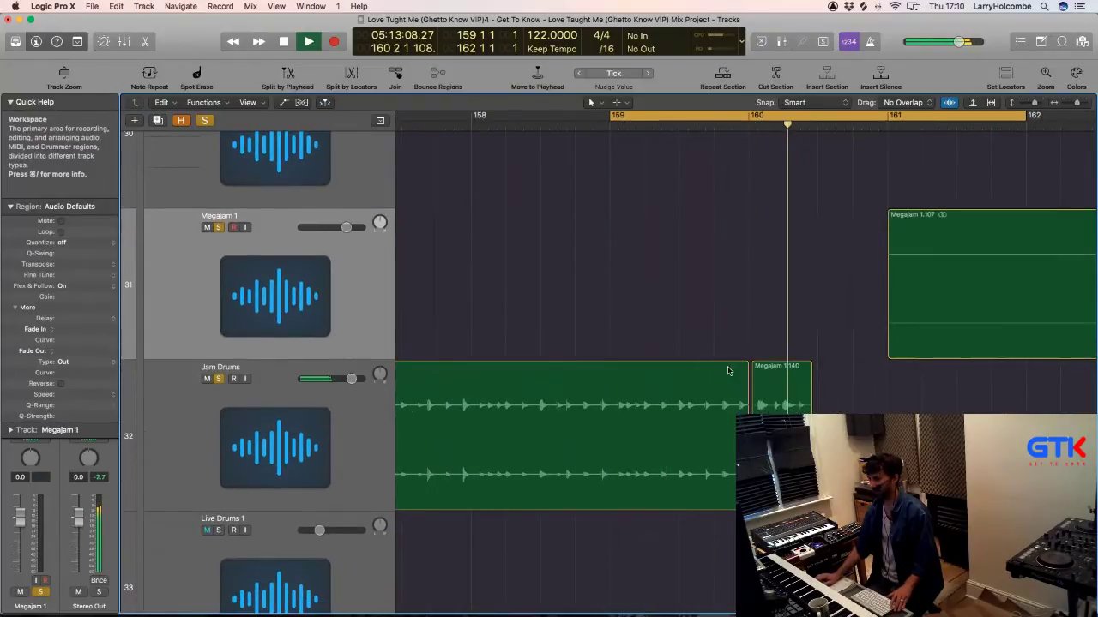
pyautogui.click(776, 382)
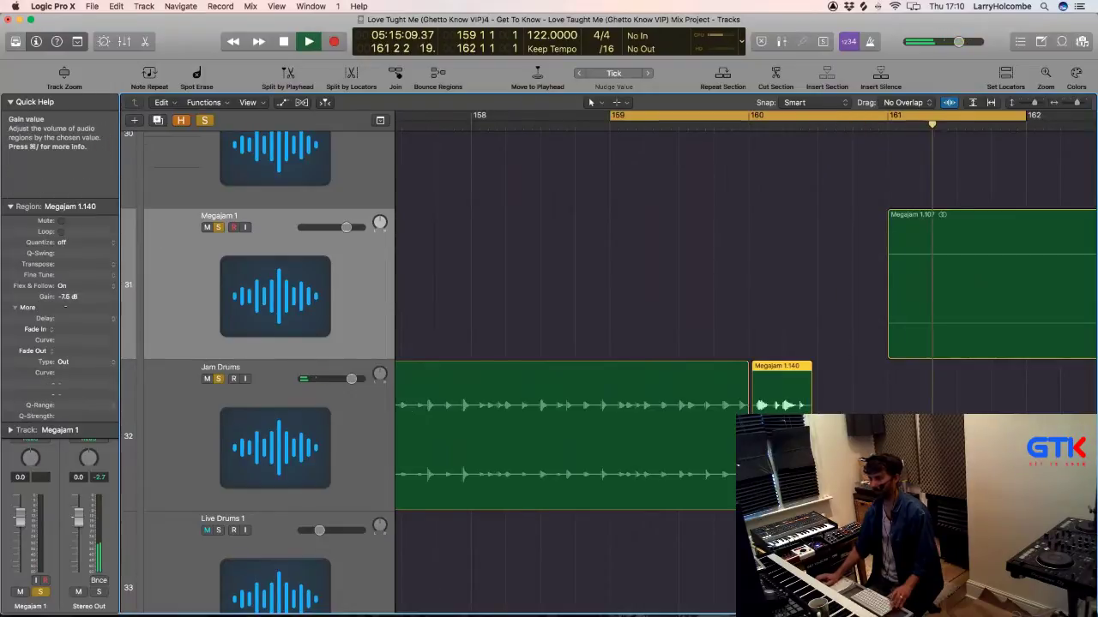
pyautogui.press('super+Left')
pyautogui.press('super+Left')
pyautogui.press('super+Up')
pyautogui.press('space')
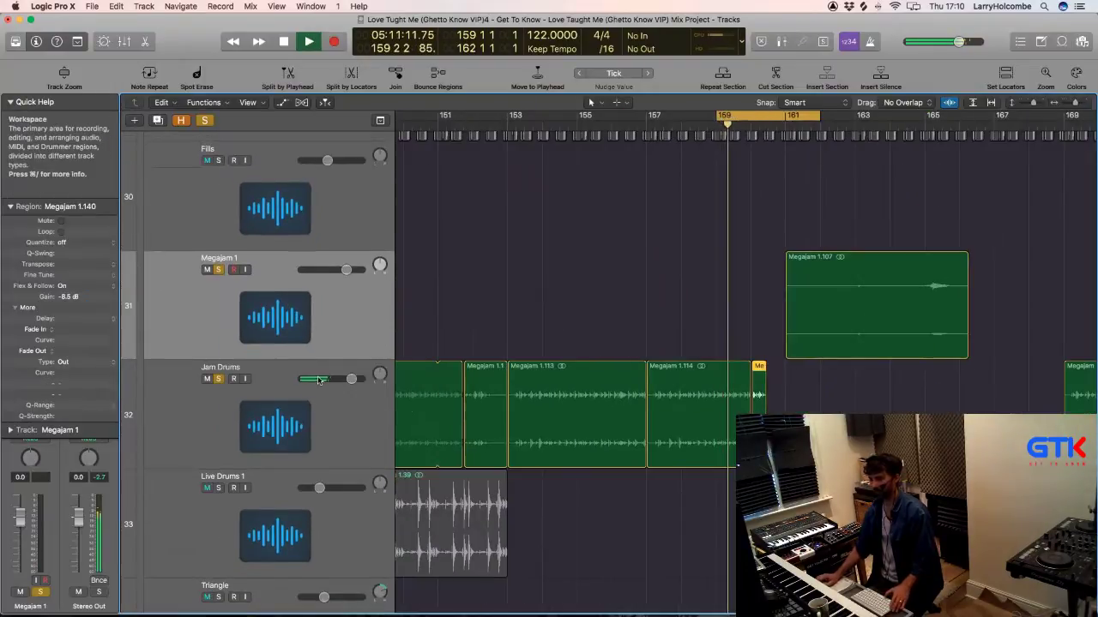
# Step: Select the Jam Drums track and collapse the Quick Help and Region sections to reveal its plug-ins
pyautogui.click(297, 403)
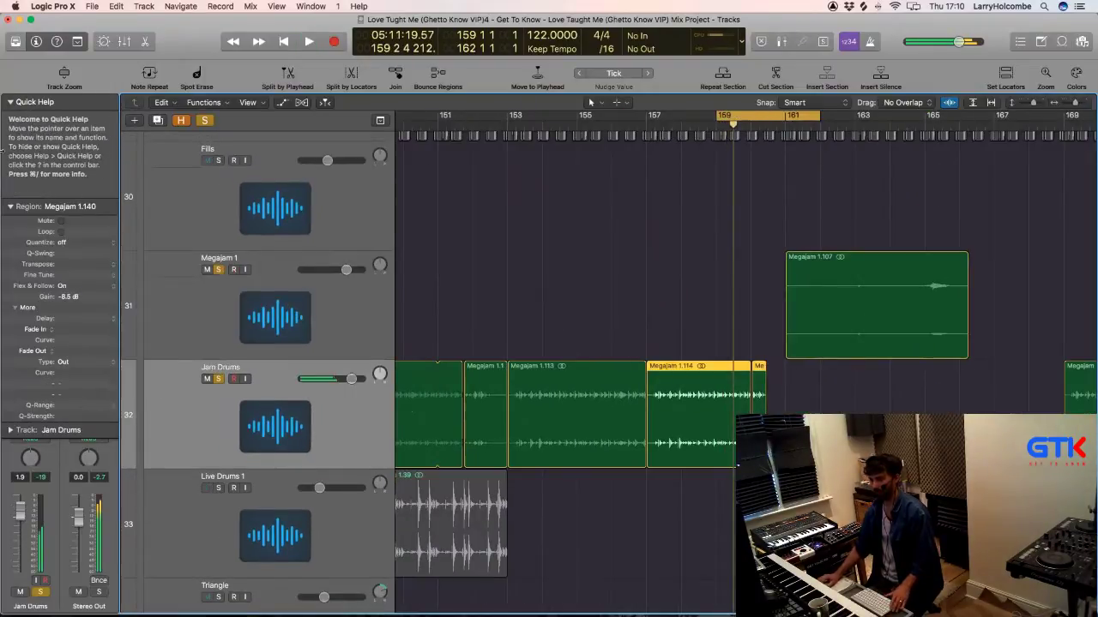
pyautogui.click(11, 102)
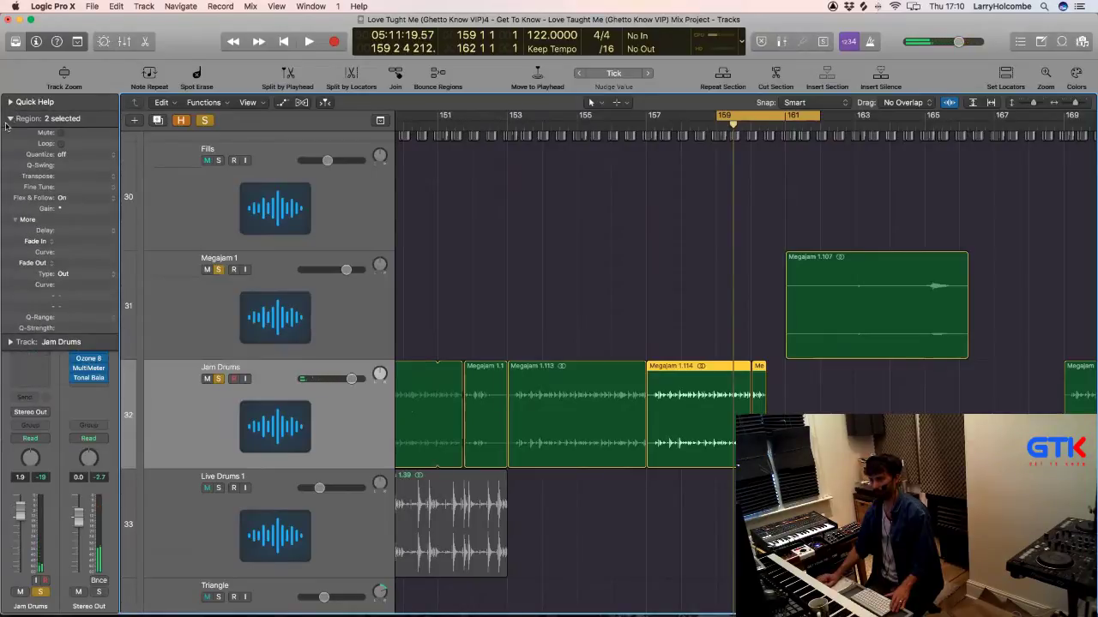
pyautogui.click(10, 119)
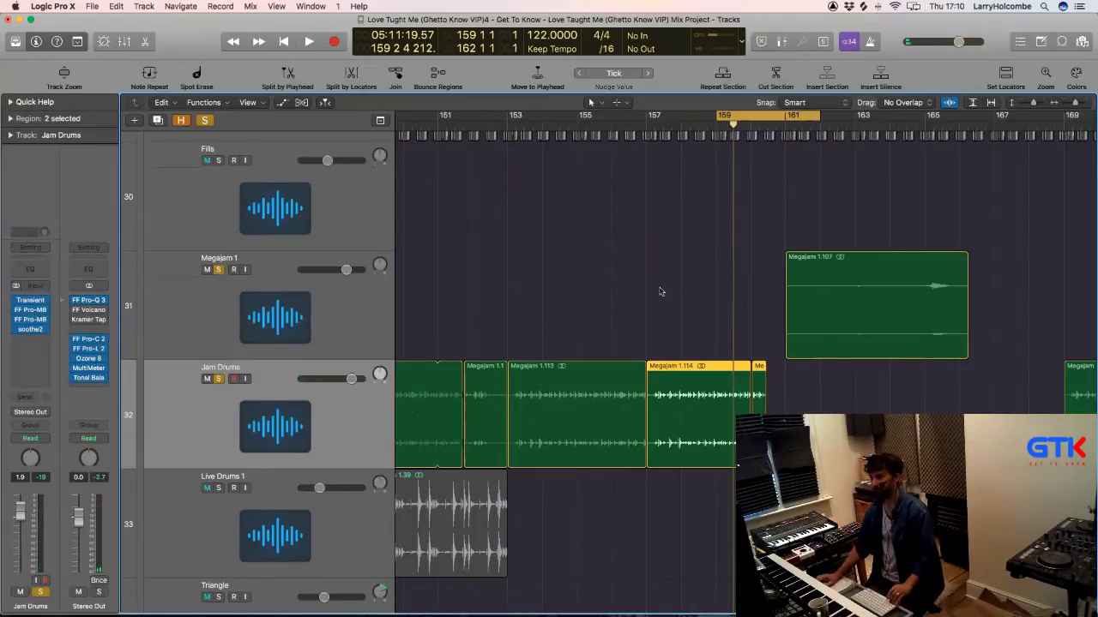
# Step: Move the Megajam 1 regions at bars 161 and 175 down to the Jam Drums track
pyautogui.keyDown('ctrl'); pyautogui.keyDown('alt'); pyautogui.click(660, 289); pyautogui.keyUp('alt'); pyautogui.keyUp('ctrl')
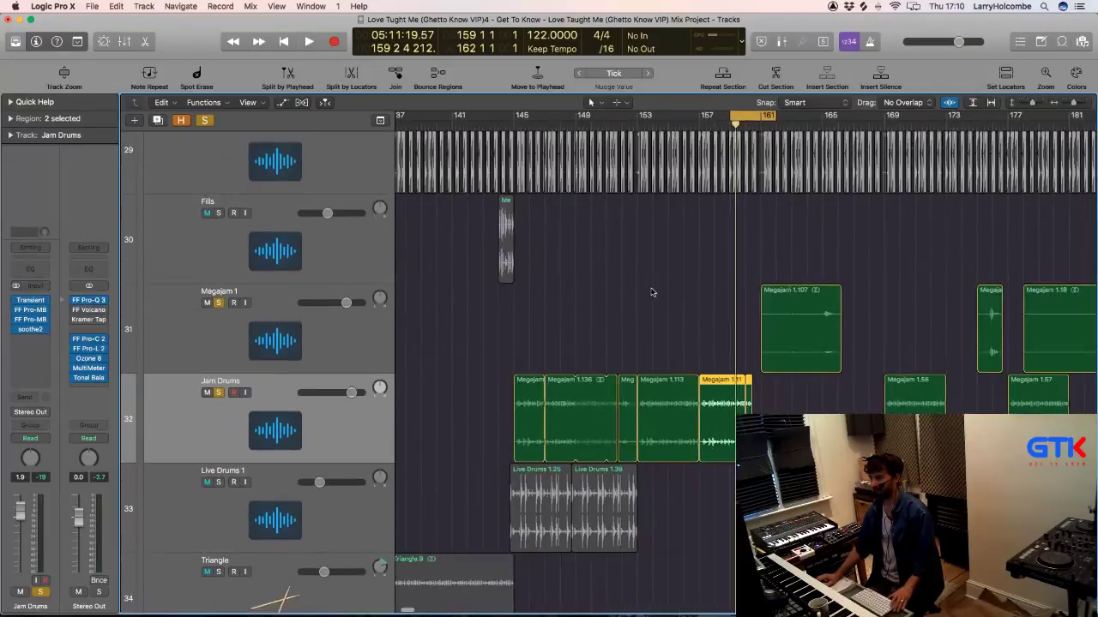
pyautogui.moveTo(992, 353); pyautogui.dragTo(991, 396)
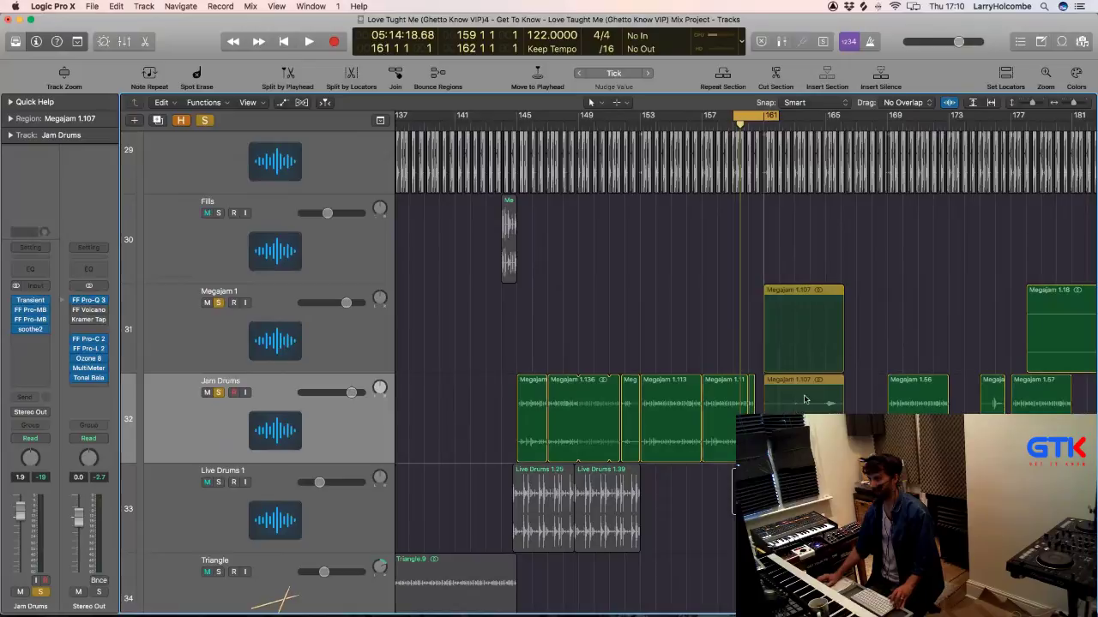
pyautogui.moveTo(803, 314); pyautogui.dragTo(804, 403)
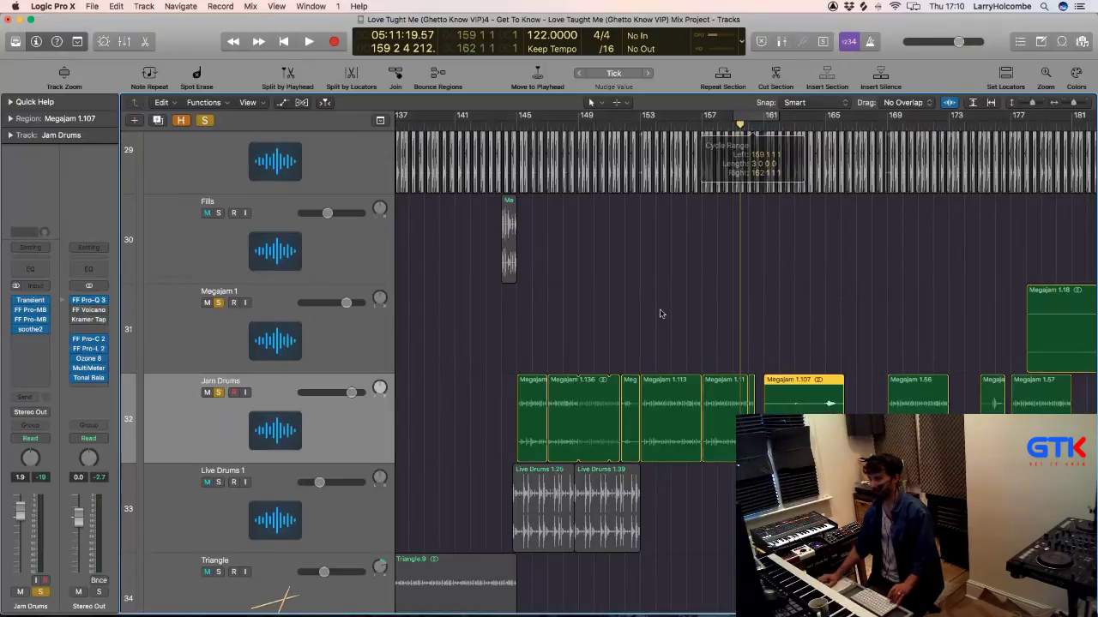
# Step: Play the moved Jam Drums regions without the cycle and clear all solos to hear them in the full mix
pyautogui.keyDown('ctrl'); pyautogui.keyDown('alt'); pyautogui.click(808, 325); pyautogui.keyUp('alt'); pyautogui.keyUp('ctrl')
pyautogui.press('space')
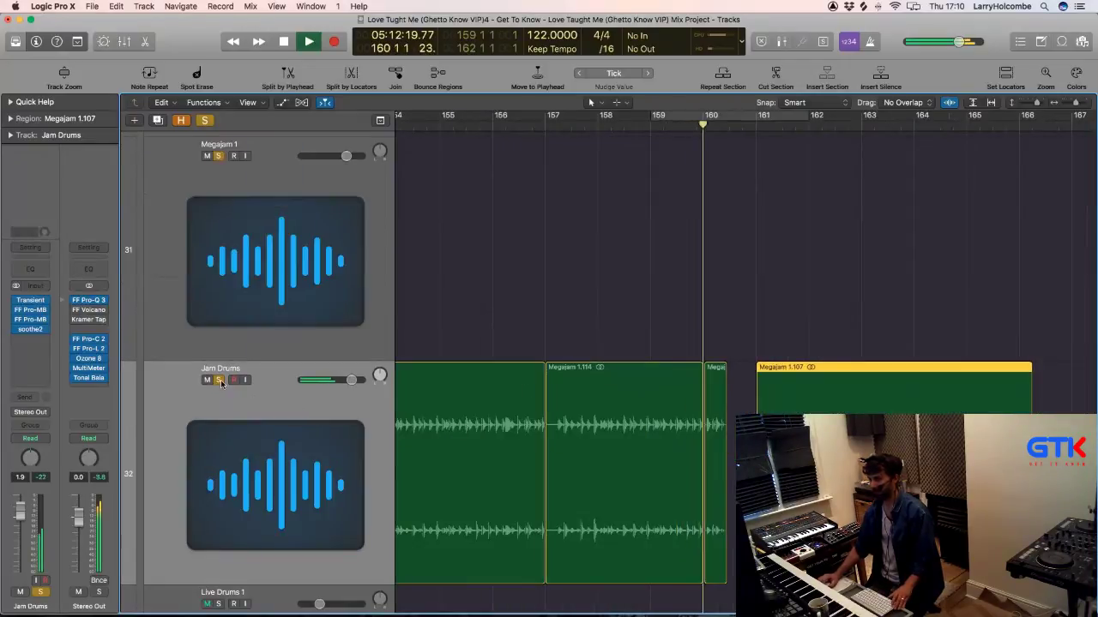
pyautogui.hotkey('ctrl', 'm')
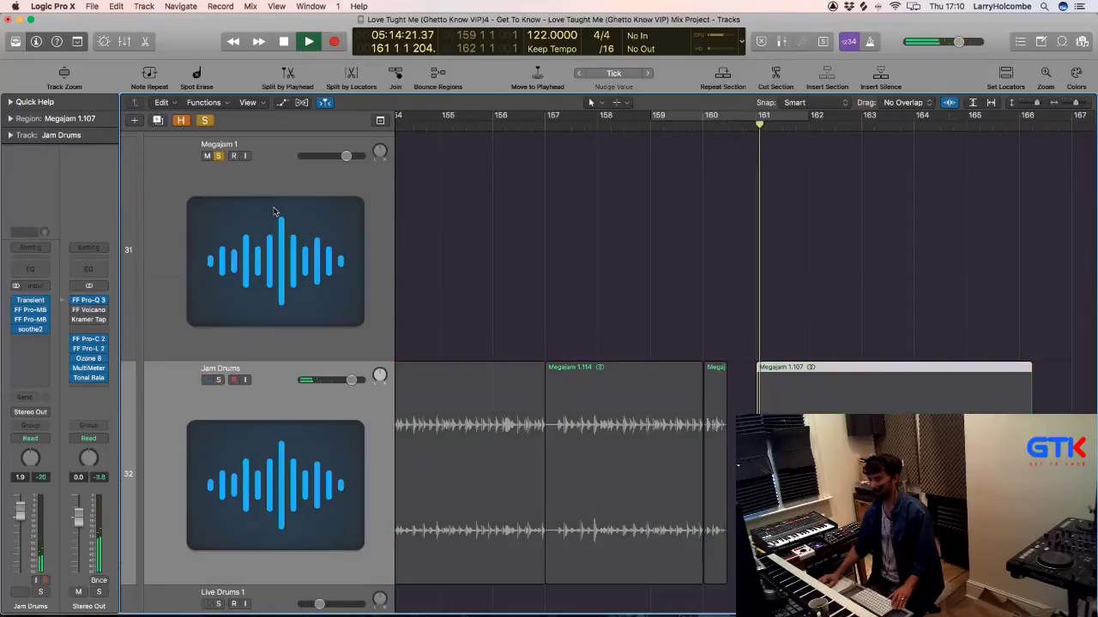
pyautogui.click(206, 122)
pyautogui.click(549, 228)
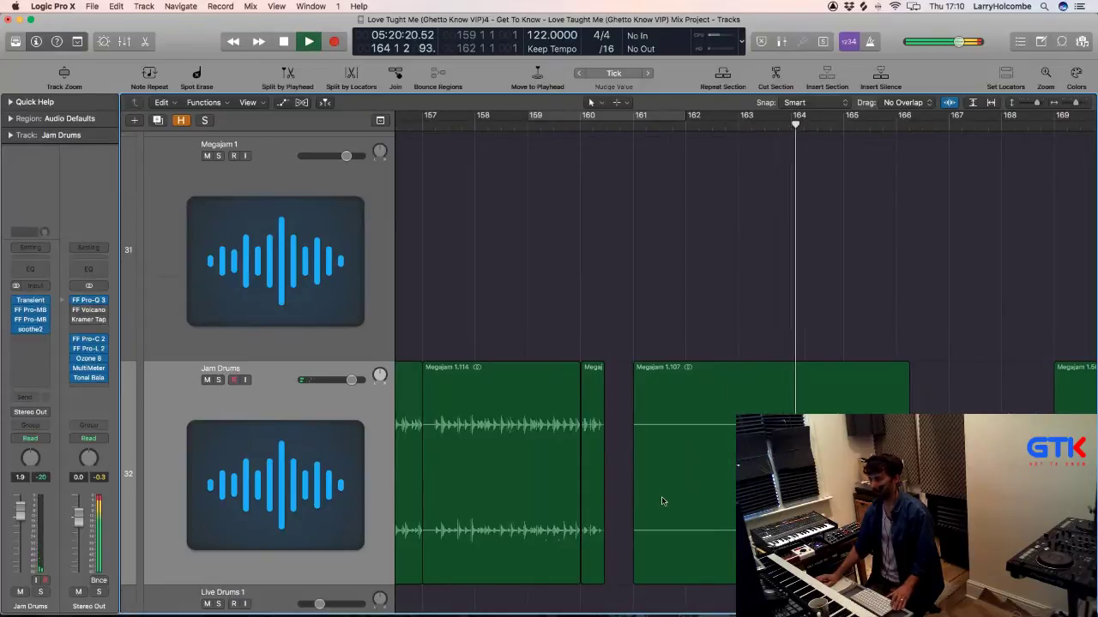
# Step: Listen through the Jam Drums regions from bar 161 and set the gain of the short region at bar 175 to -3.4 dB
pyautogui.click(664, 465)
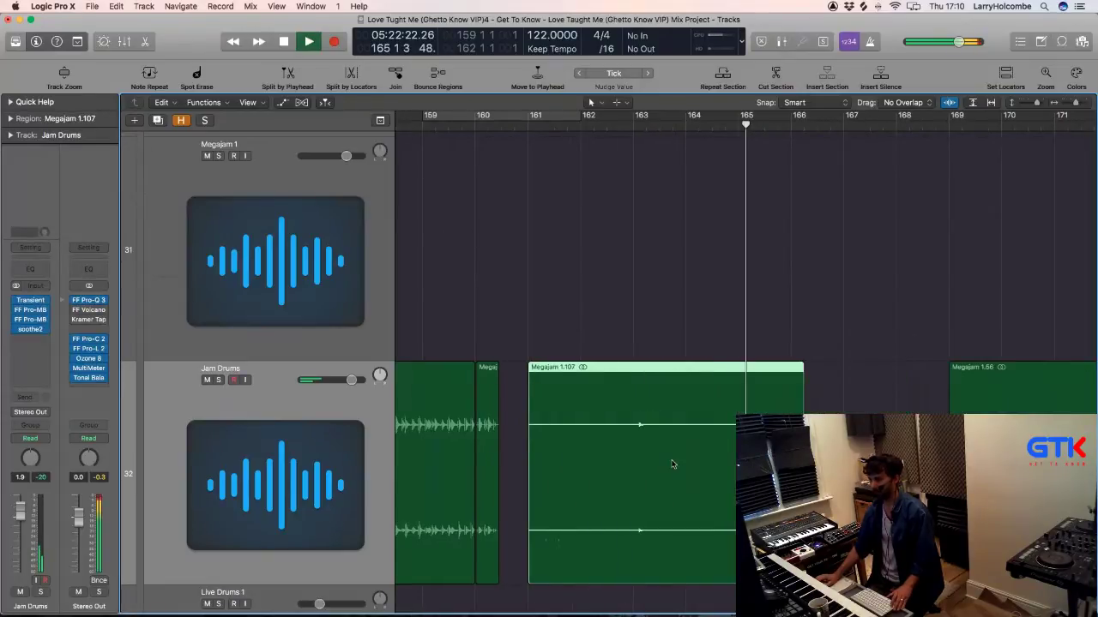
pyautogui.scroll(-2, 672, 458)
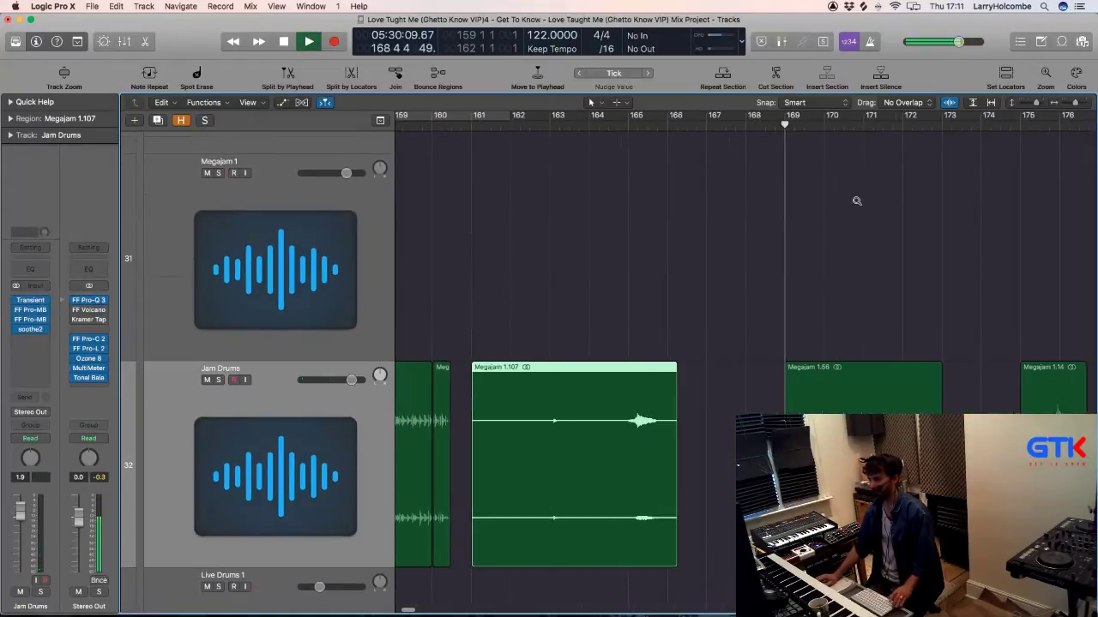
pyautogui.scroll(-2, 829, 135)
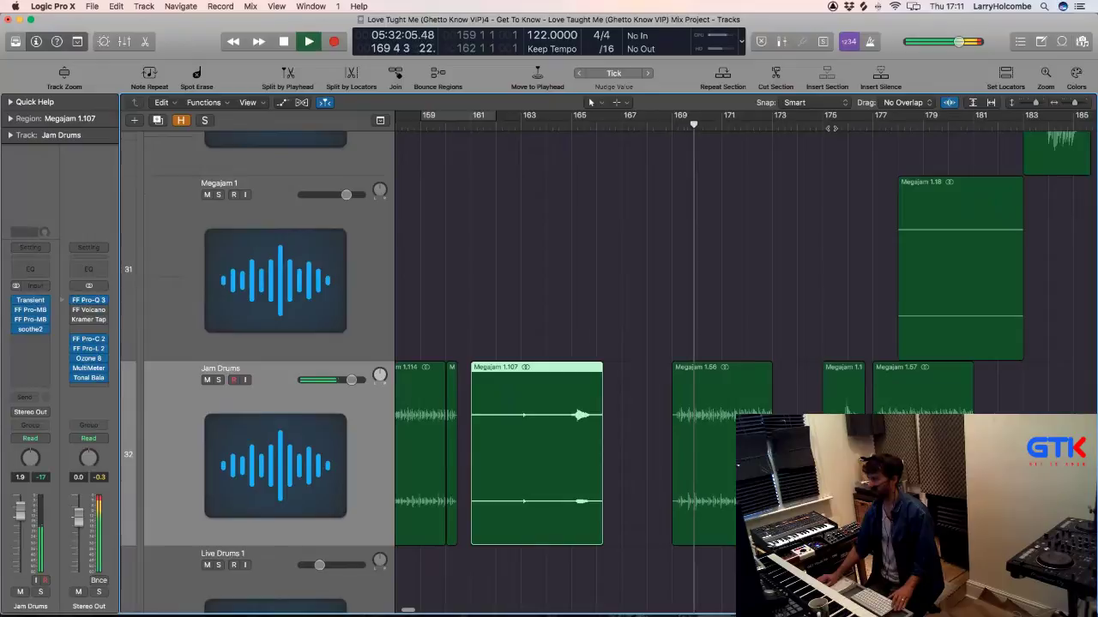
pyautogui.click(839, 396)
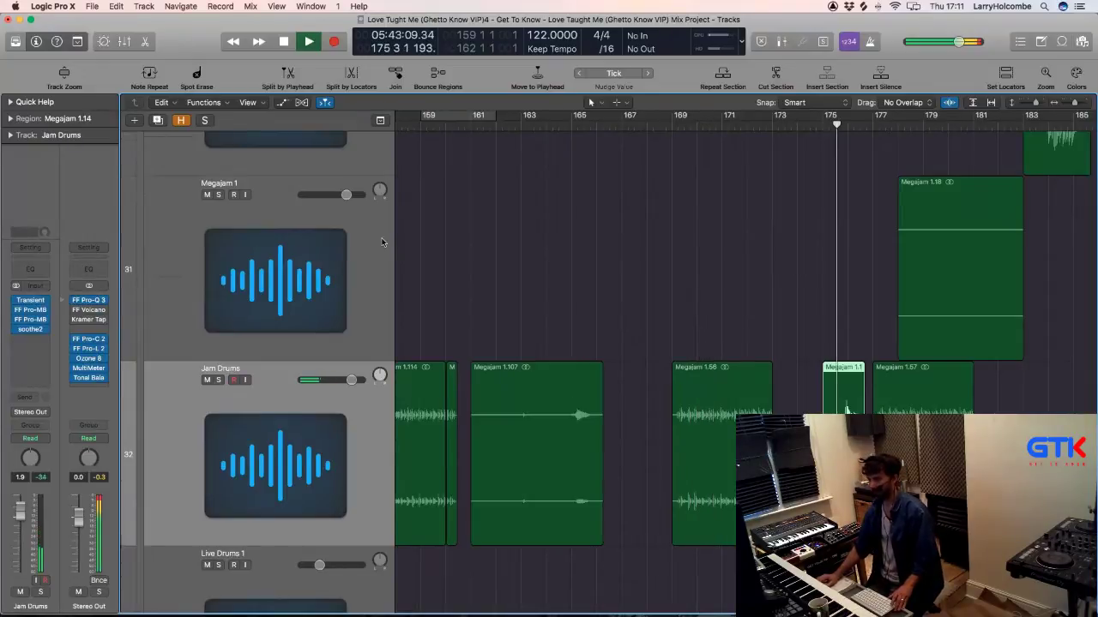
pyautogui.click(10, 118)
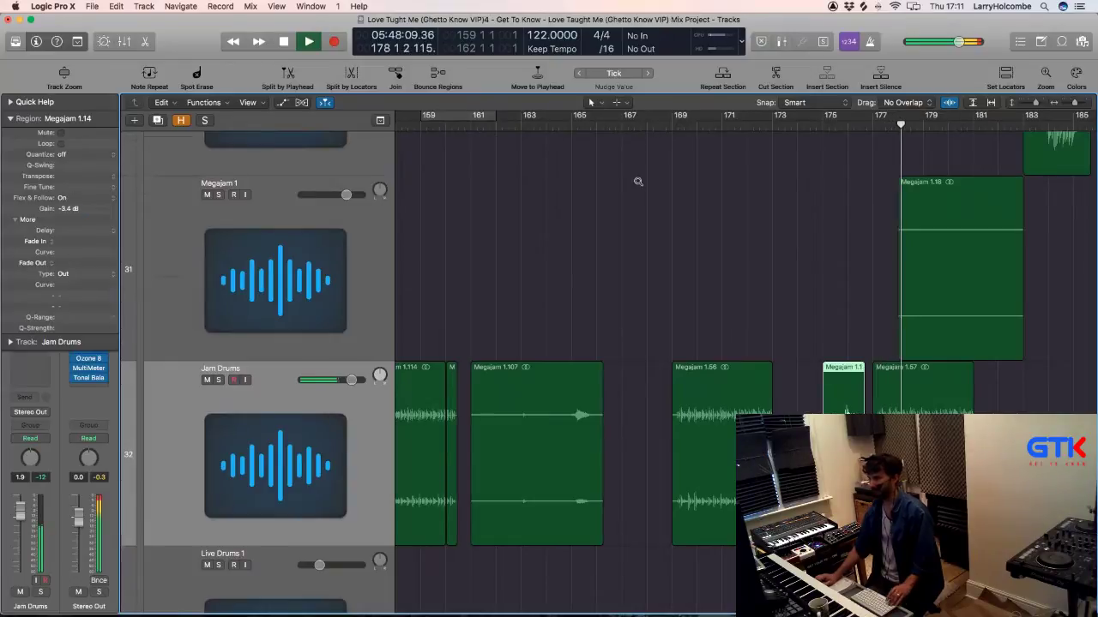
# Step: Delete the Megajam 1 region at bar 178 and all the Megajam 1 regions before bar 113
pyautogui.scroll(-5, 767, 220)
pyautogui.press('Delete')
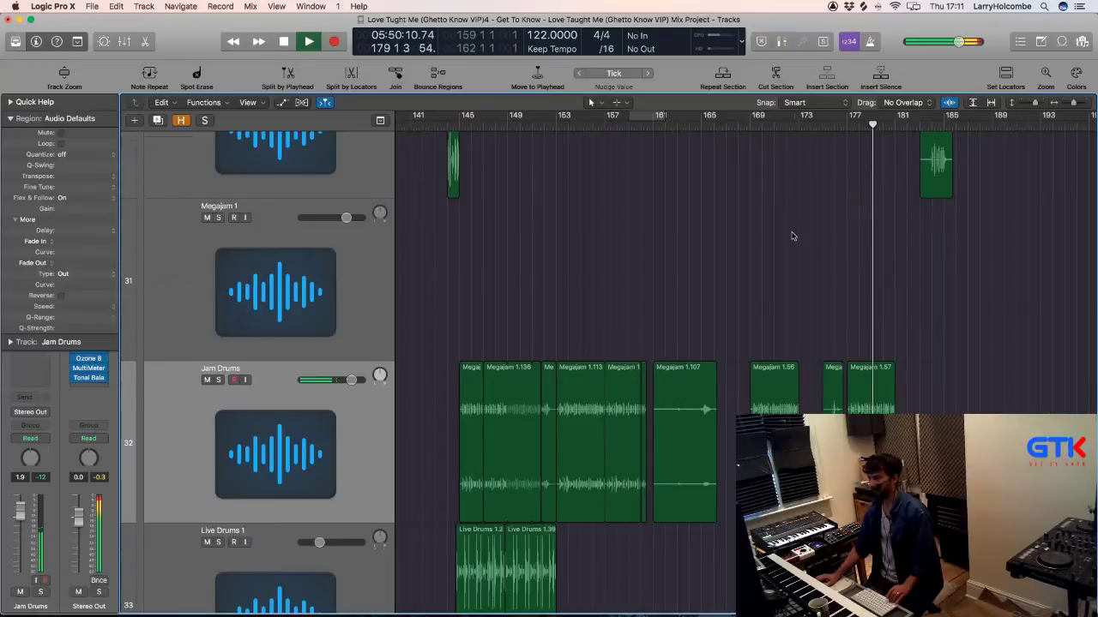
pyautogui.scroll(-5, 792, 233)
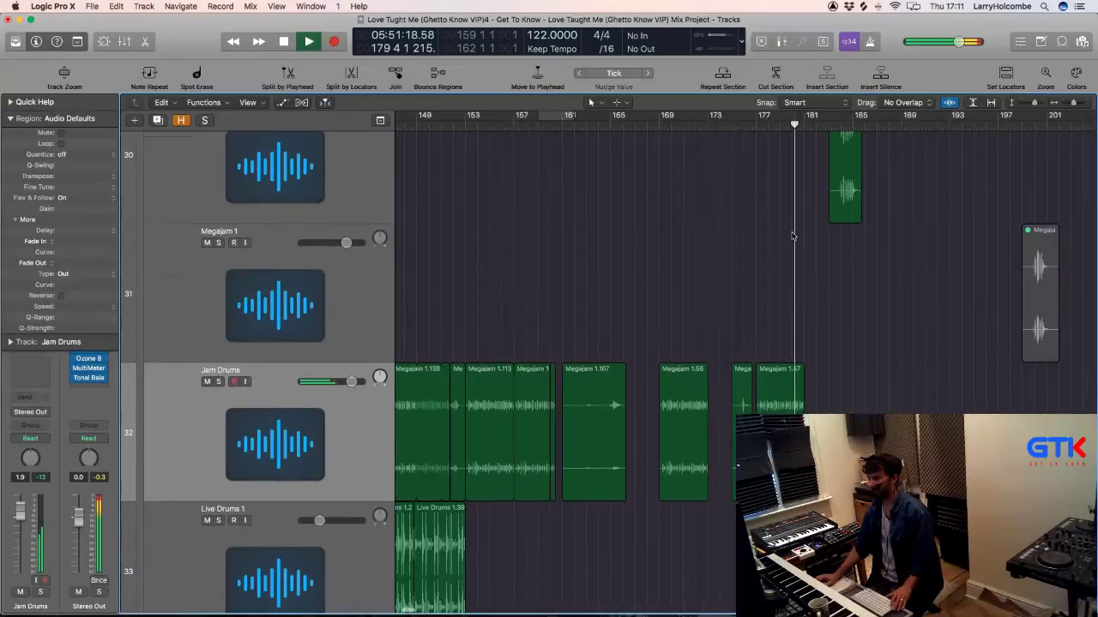
pyautogui.hscroll(-10, 793, 235)
pyautogui.scroll(-1, 793, 235)
pyautogui.scroll(-5, 792, 236)
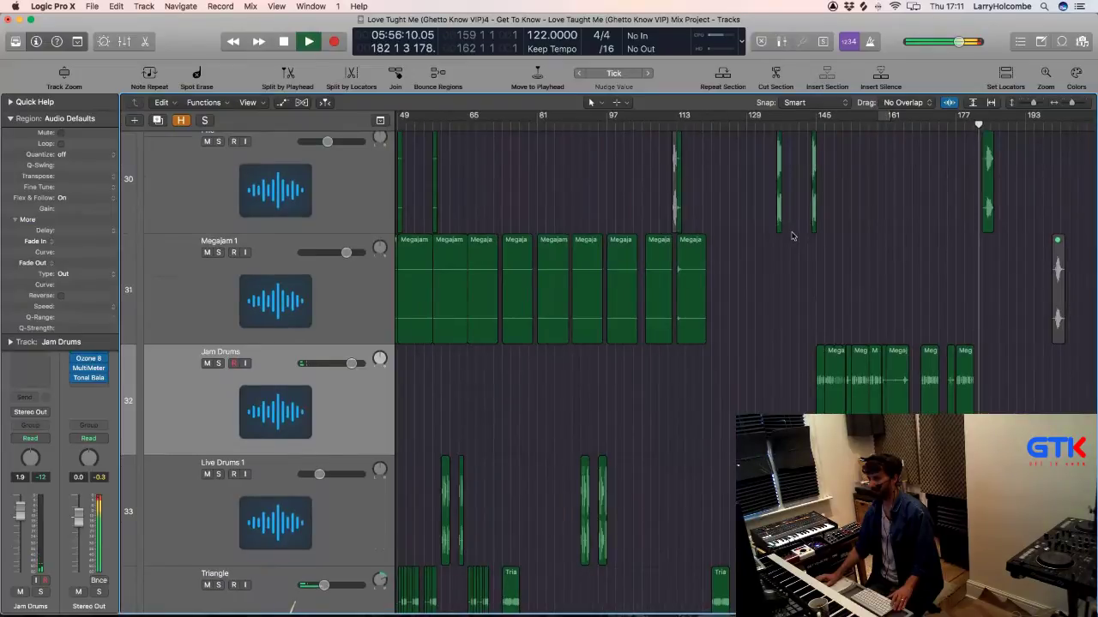
pyautogui.hscroll(-15, 792, 235)
pyautogui.moveTo(815, 289); pyautogui.dragTo(915, 280)
pyautogui.press('Delete')
# Step: Move the Megajam 1 region at bar 113 to Jam Drums and delete the leftover Megajam 1 track
pyautogui.moveTo(916, 367); pyautogui.dragTo(914, 378)
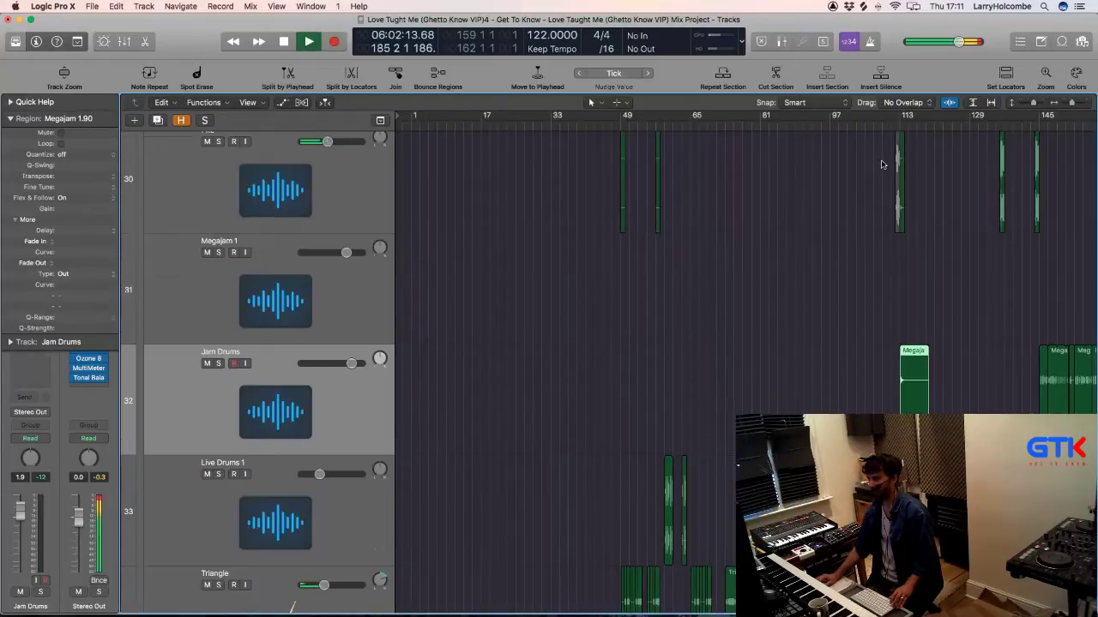
pyautogui.press('z')
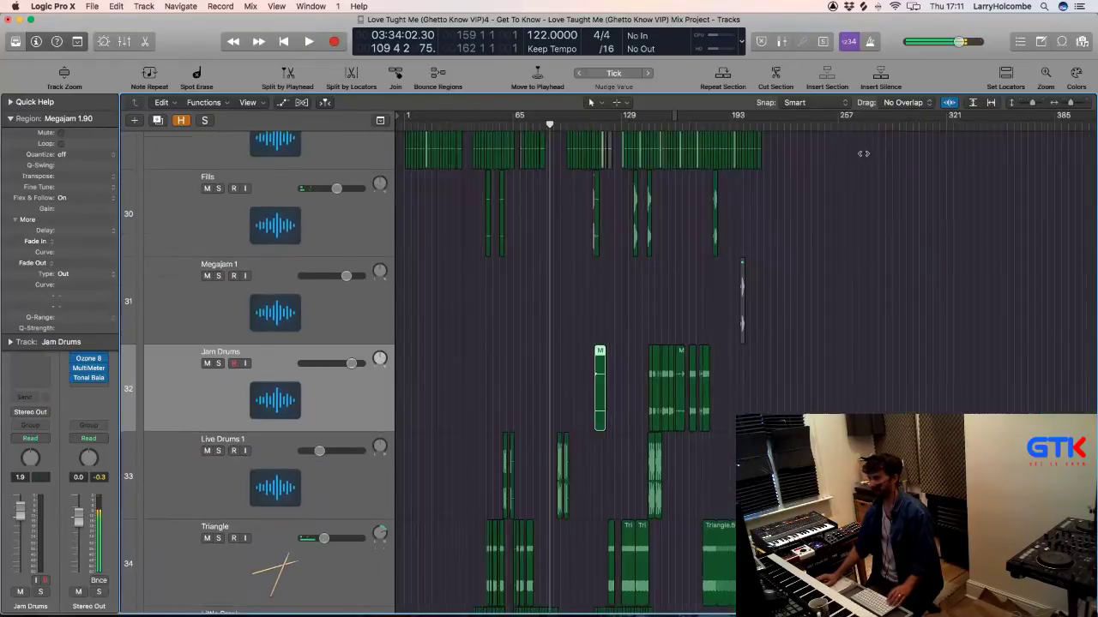
pyautogui.click(318, 325)
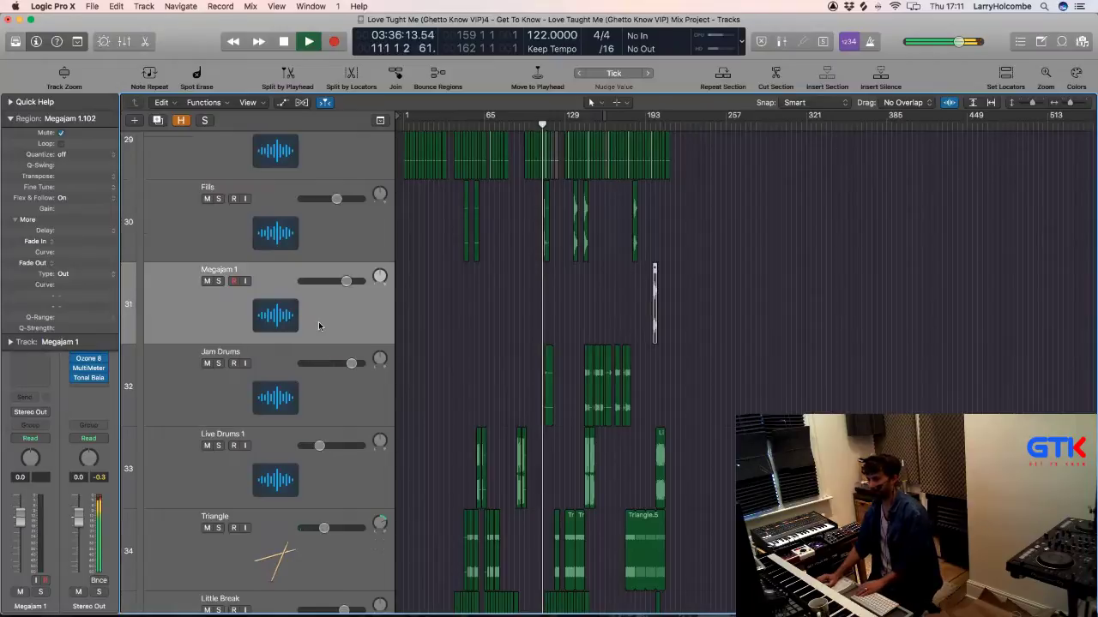
pyautogui.press('super+BackSpace')
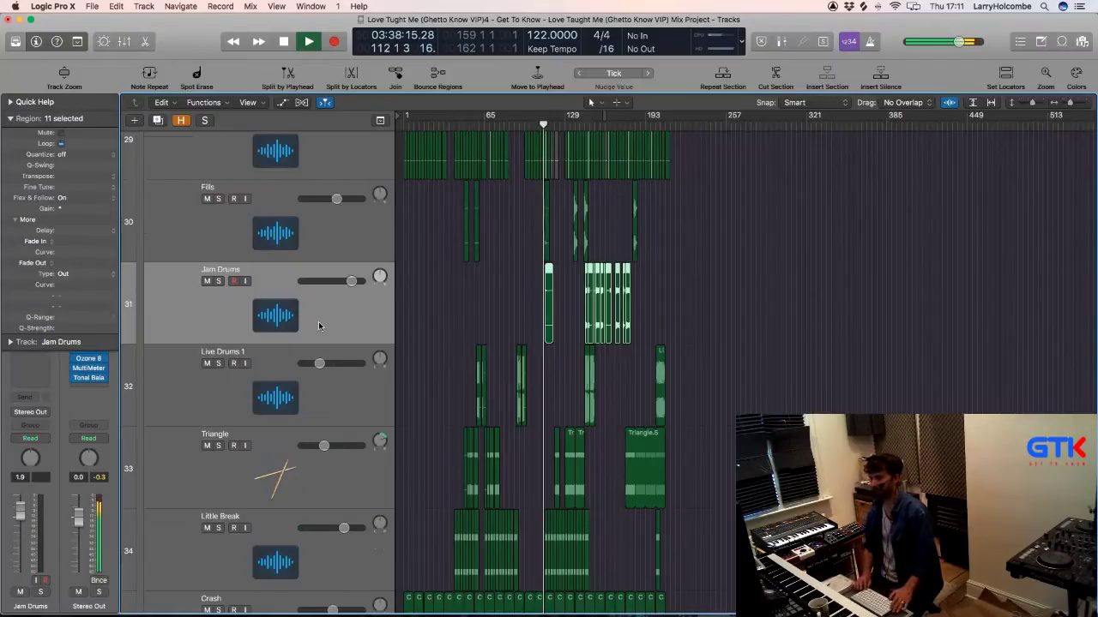
# Step: Shrink the track heights and look over the drum tracks across the whole arrangement while the mix plays
pyautogui.press('super+Up')
pyautogui.press('super+Up')
pyautogui.press('super+Up')
pyautogui.press('super+Up')
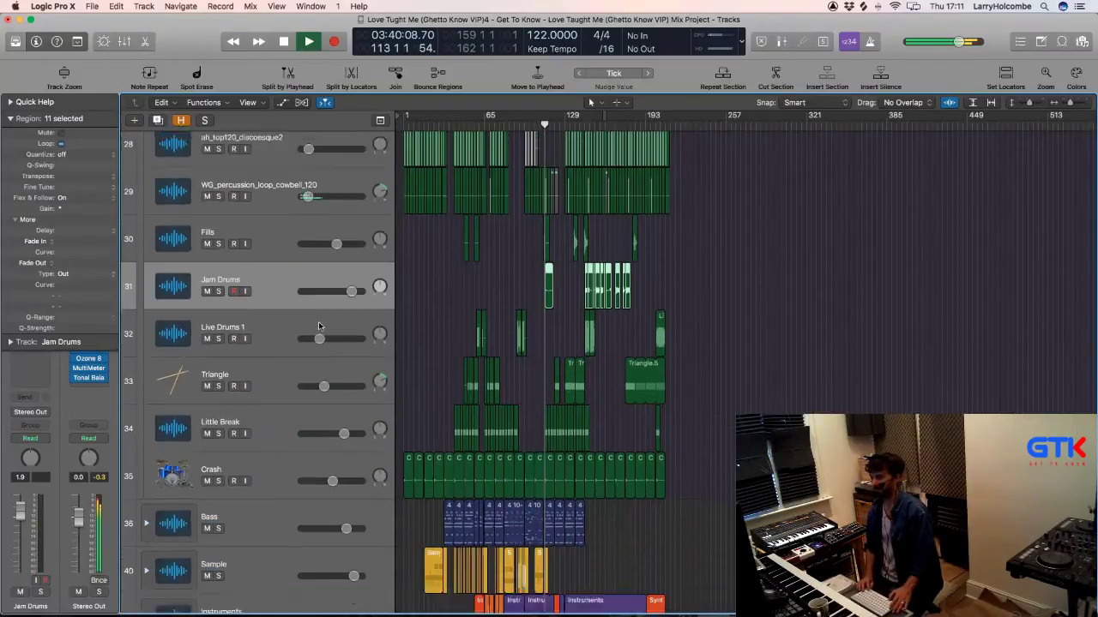
pyautogui.press('super+Up')
pyautogui.press('super+Up')
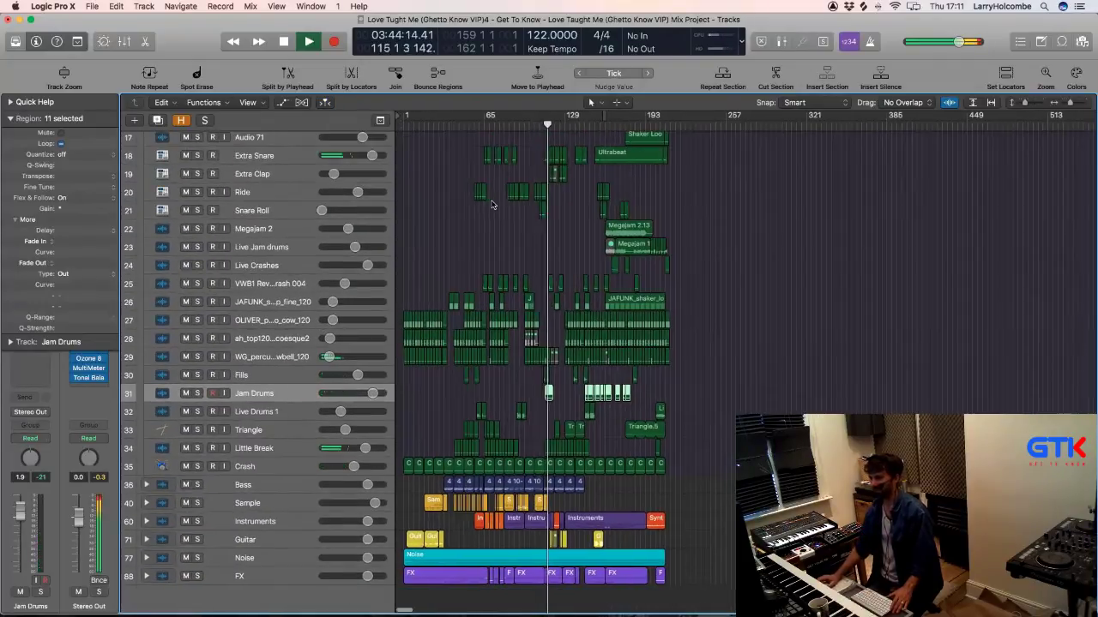
pyautogui.scroll(4, 480, 197)
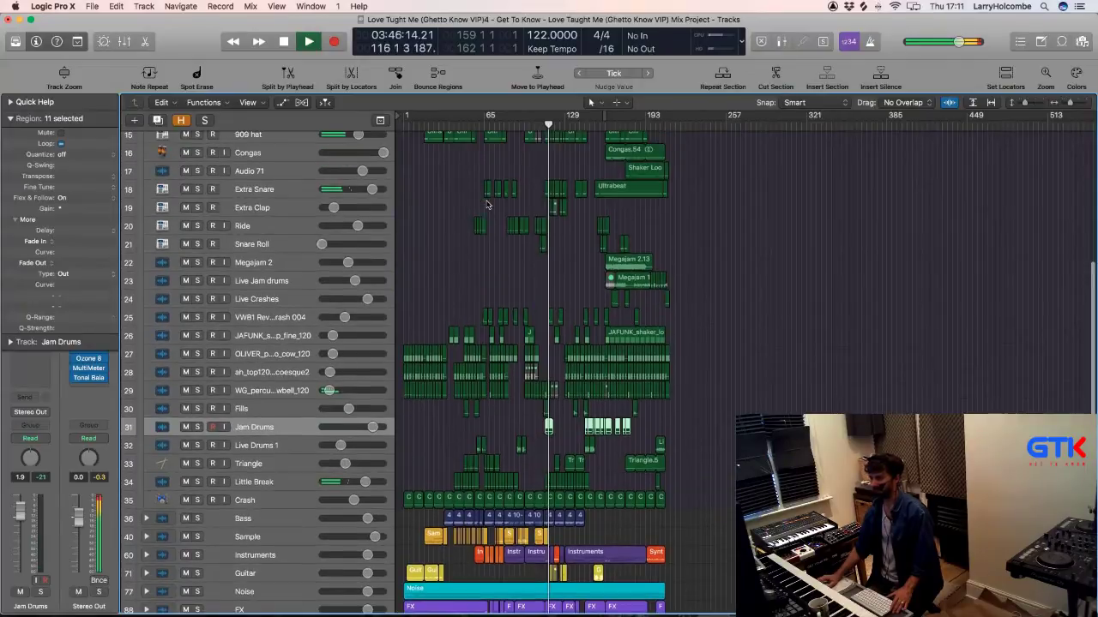
# Step: Enable the cycle range over the closing section from bar 161 to bar 209
pyautogui.moveTo(455, 159); pyautogui.dragTo(733, 454)
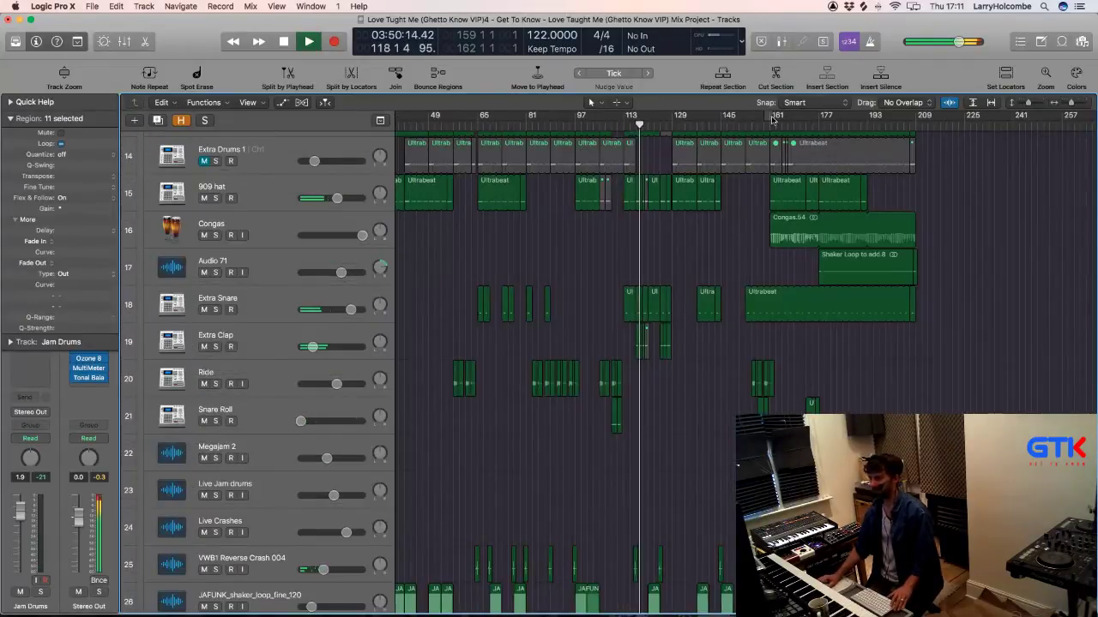
pyautogui.moveTo(771, 119)
pyautogui.mouseDown()
pyautogui.moveTo(926, 137)
pyautogui.moveTo(771, 120)
pyautogui.mouseUp()
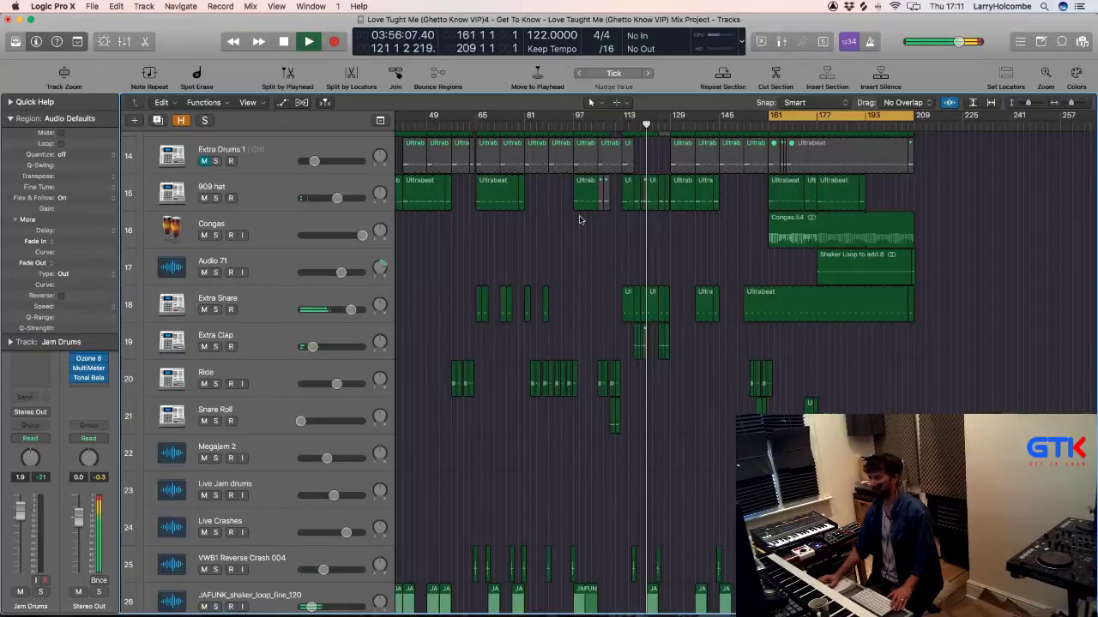
pyautogui.hscroll(3, 609, 206)
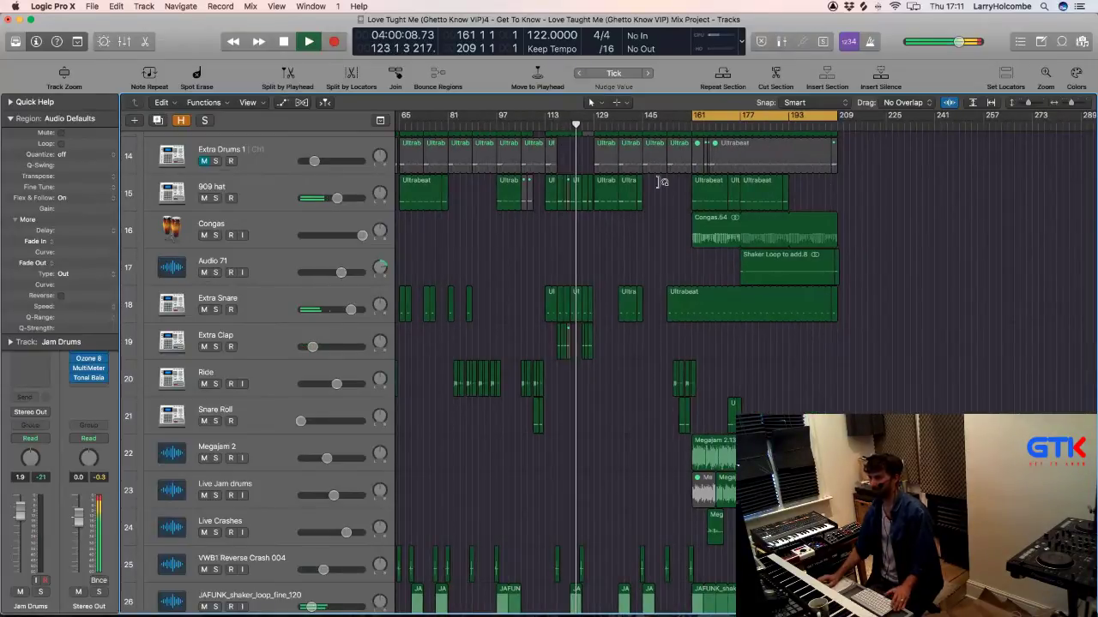
# Step: Solo the Congas track and lower its volume to -1.5 dB while the closing section plays
pyautogui.click(314, 238)
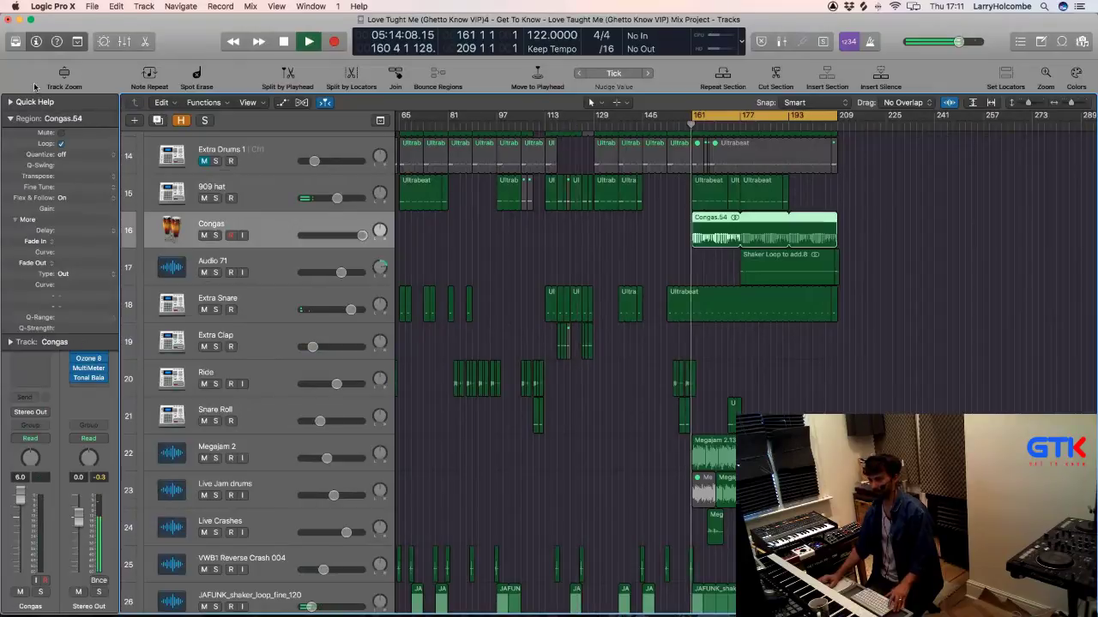
pyautogui.click(40, 591)
pyautogui.moveTo(20, 497); pyautogui.dragTo(20, 514)
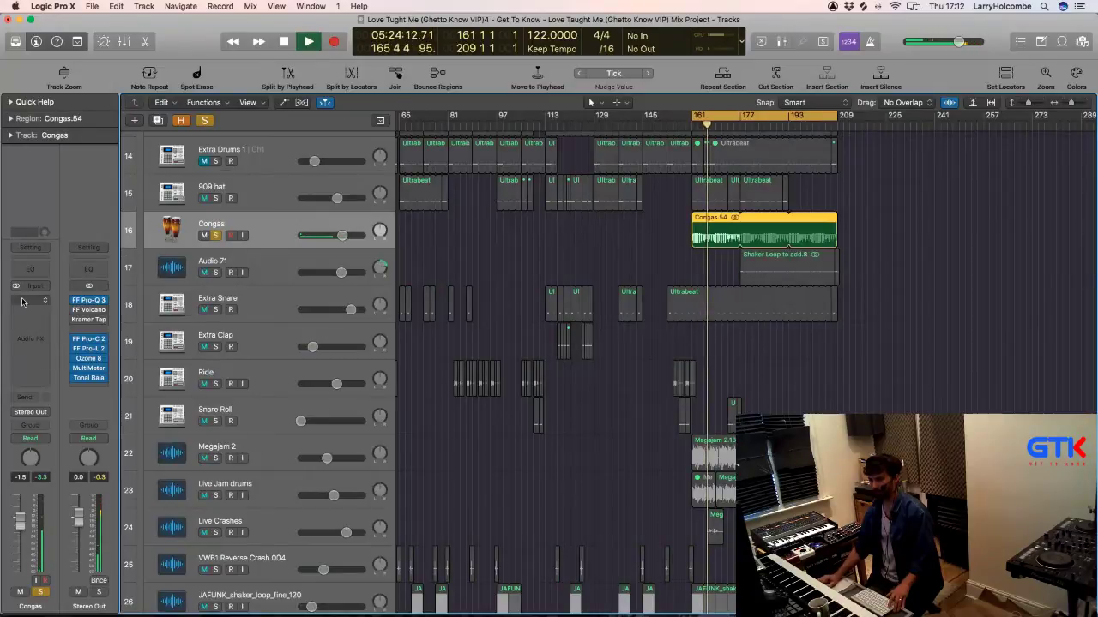
# Step: Insert a stereo FF Pro-Q 3 on the Congas track, close its window and unsolo the track
pyautogui.click(24, 301)
pyautogui.click(133, 324)
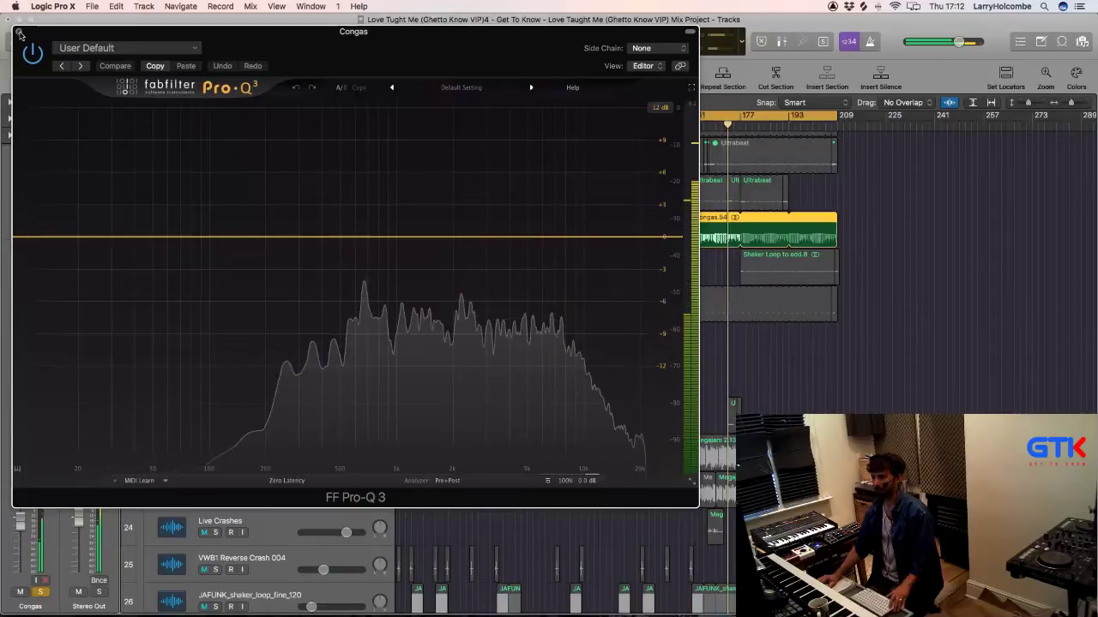
pyautogui.press('super+w')
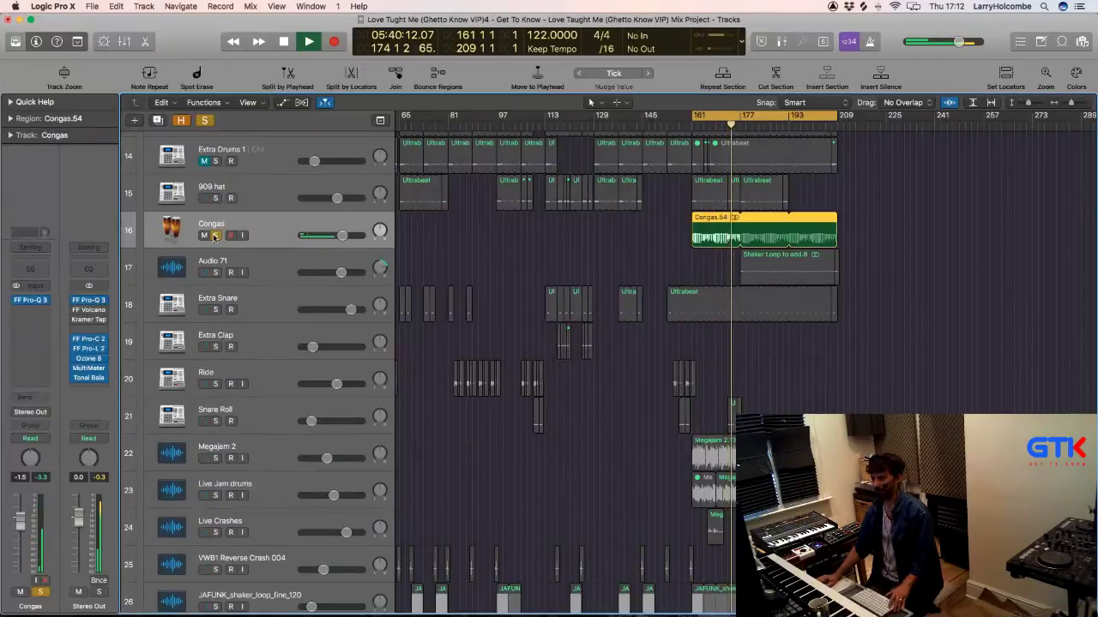
pyautogui.click(215, 235)
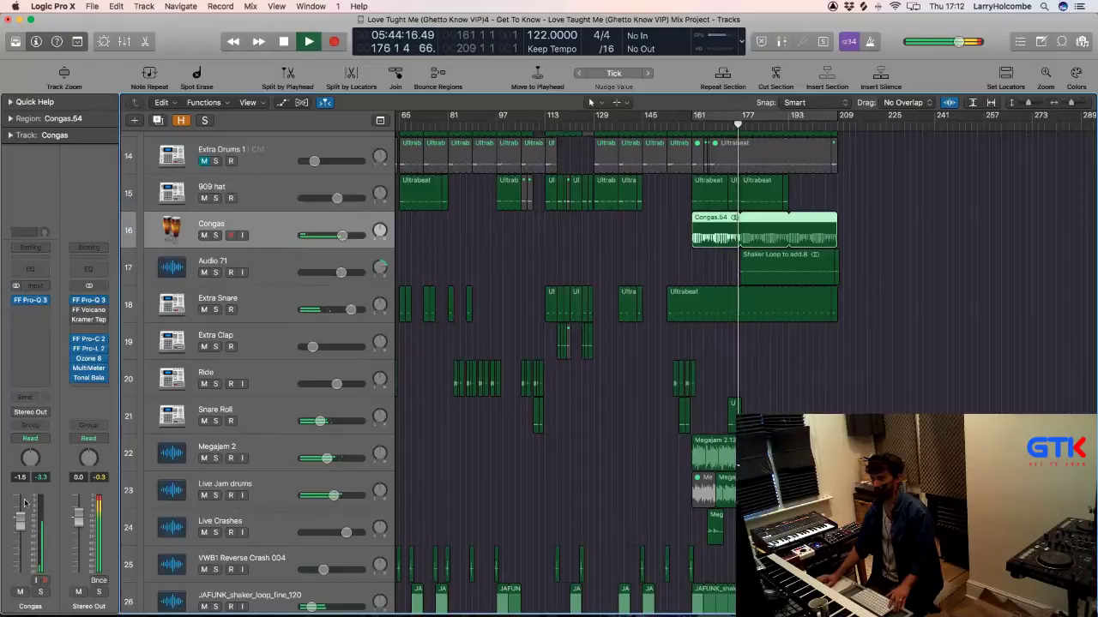
# Step: Solo the Audio 71 track and rename it Shaker
pyautogui.click(215, 272)
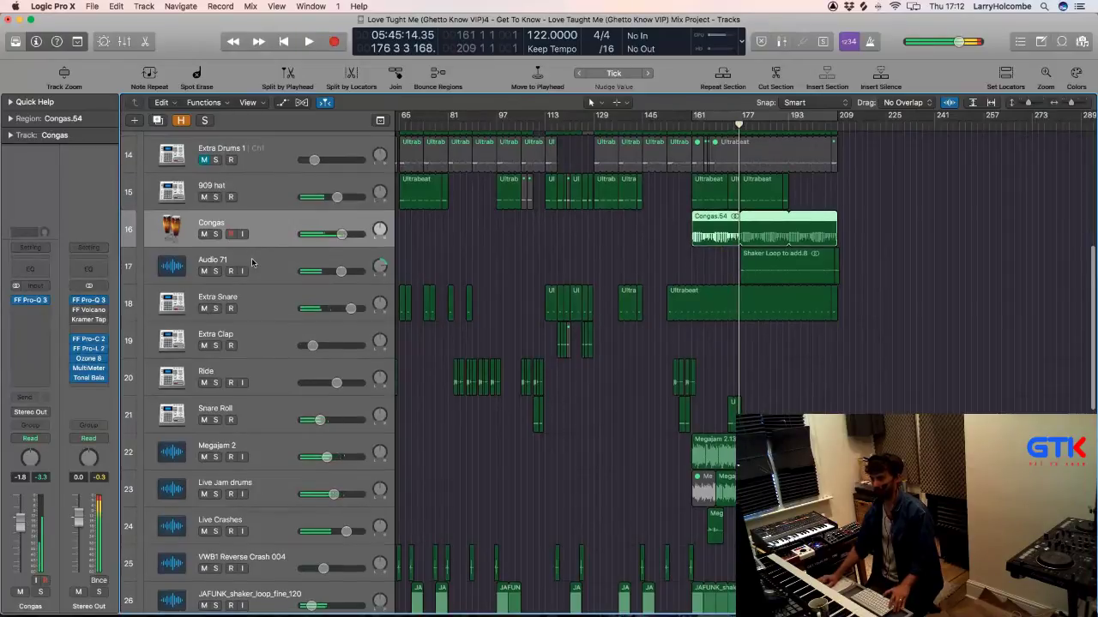
pyautogui.click(230, 261)
pyautogui.doubleClick(231, 259)
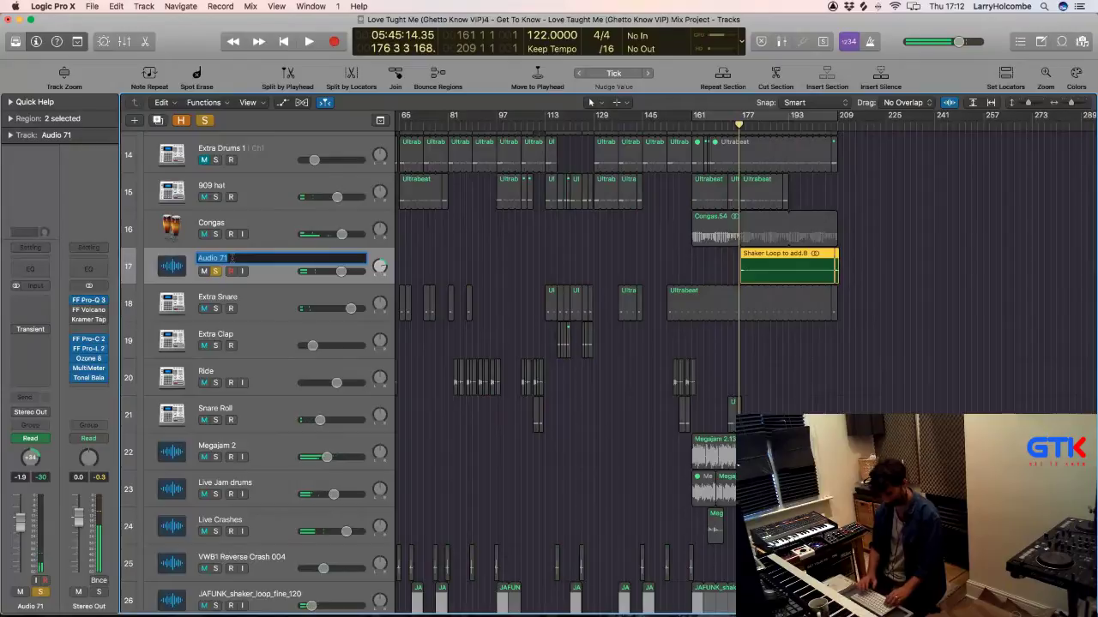
pyautogui.write('Shaker')
pyautogui.press('Return')
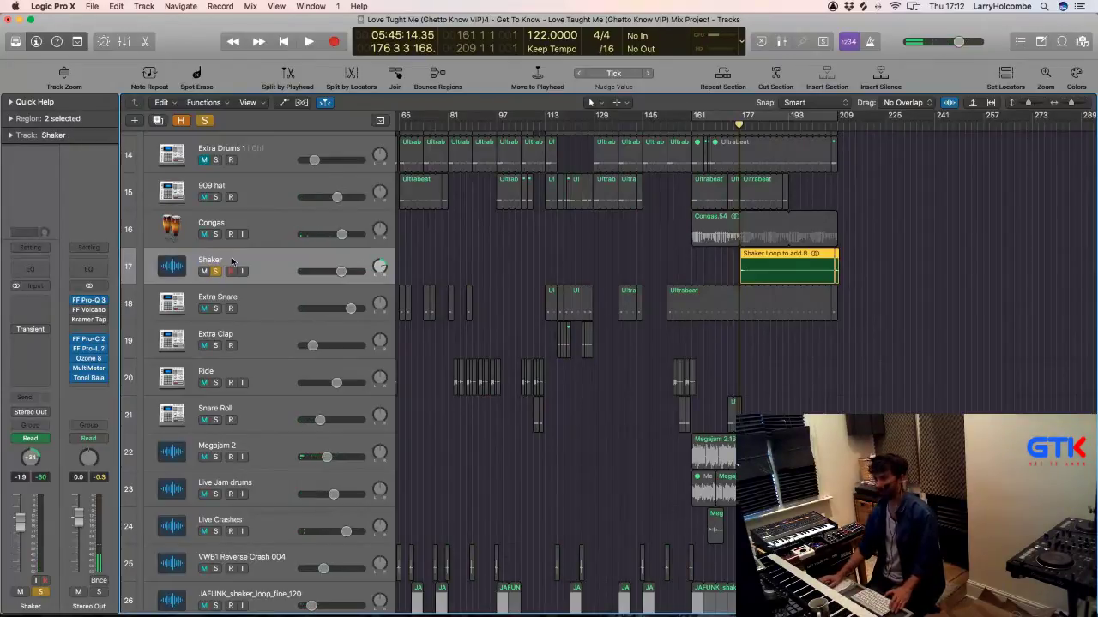
# Step: Insert a stereo FF Pro-Q 3 on the Shaker track with a low cut at about 109 Hz, and unsolo the track
pyautogui.press('space')
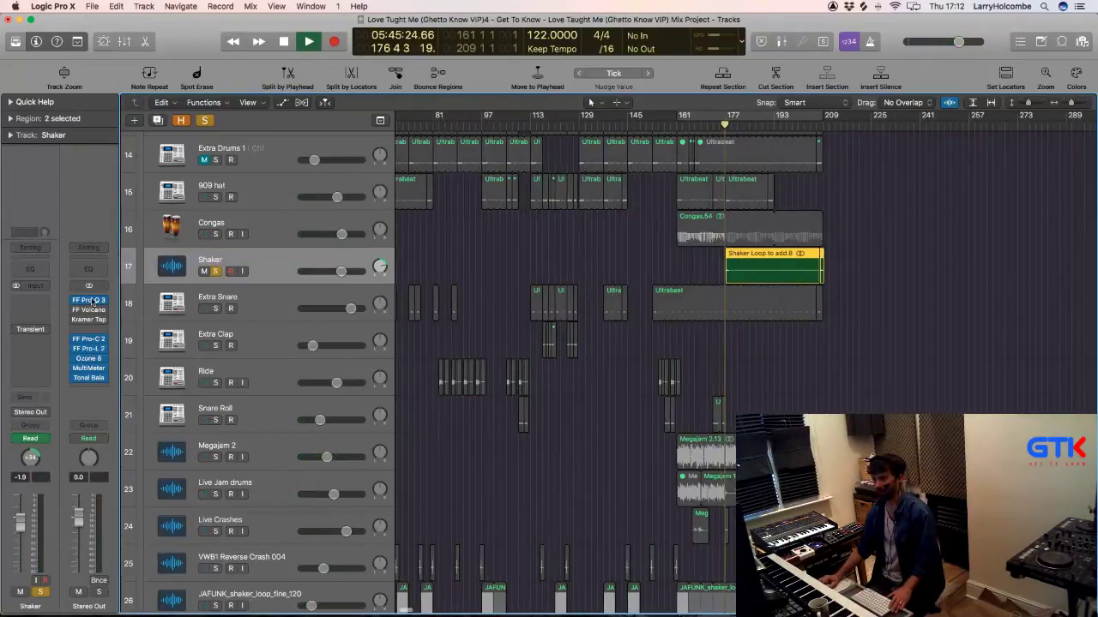
pyautogui.click(22, 302)
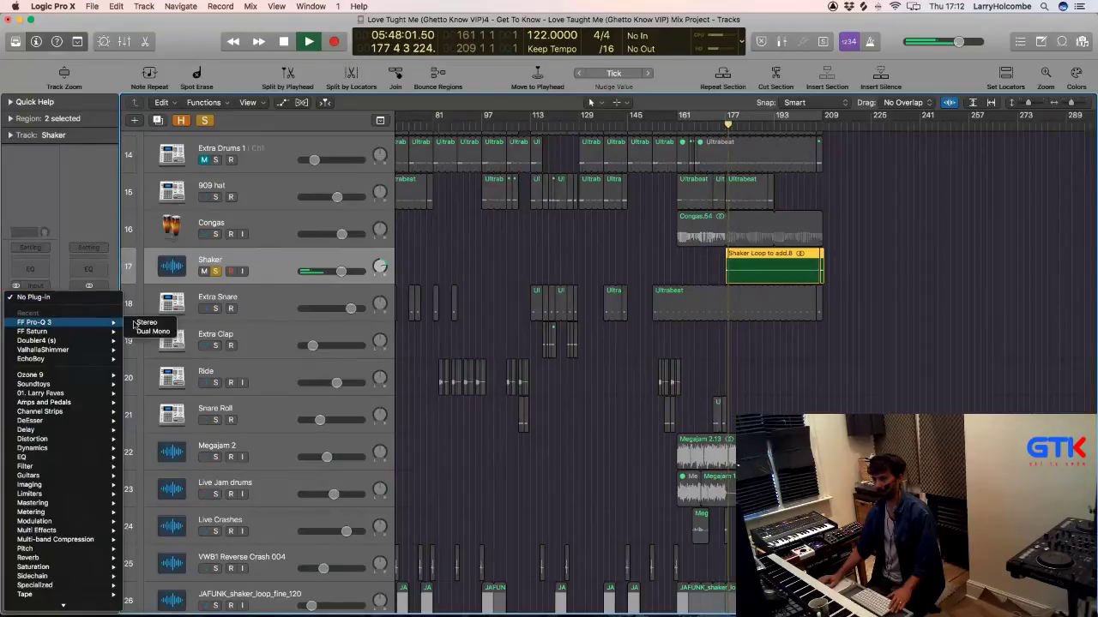
pyautogui.click(132, 322)
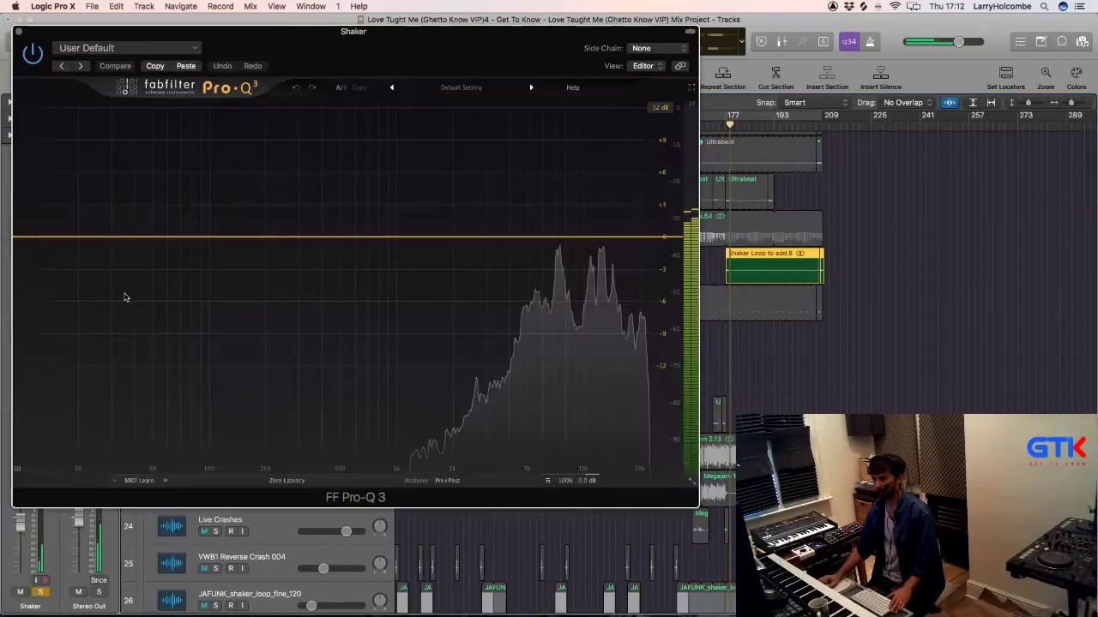
pyautogui.click(29, 237)
pyautogui.moveTo(110, 241); pyautogui.dragTo(206, 242)
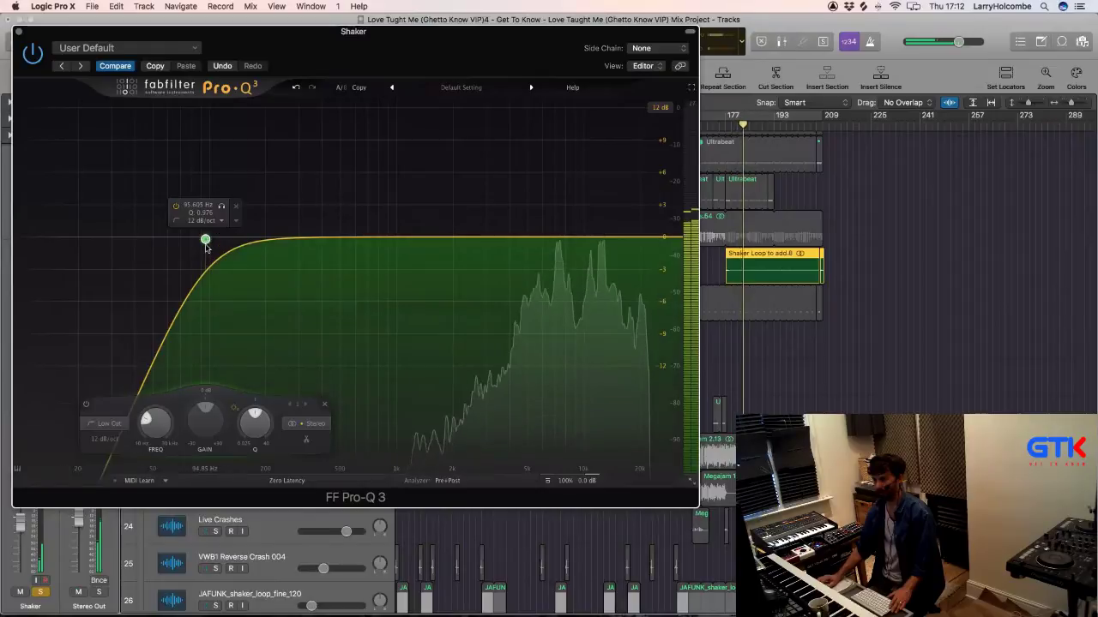
pyautogui.moveTo(206, 241); pyautogui.dragTo(218, 241)
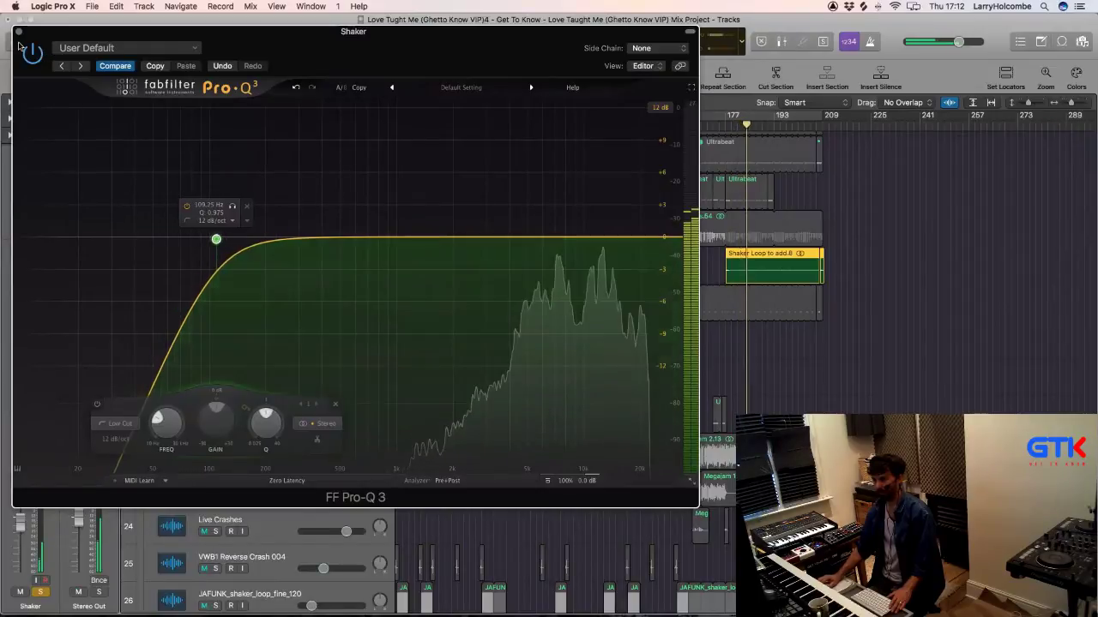
pyautogui.press('super+w')
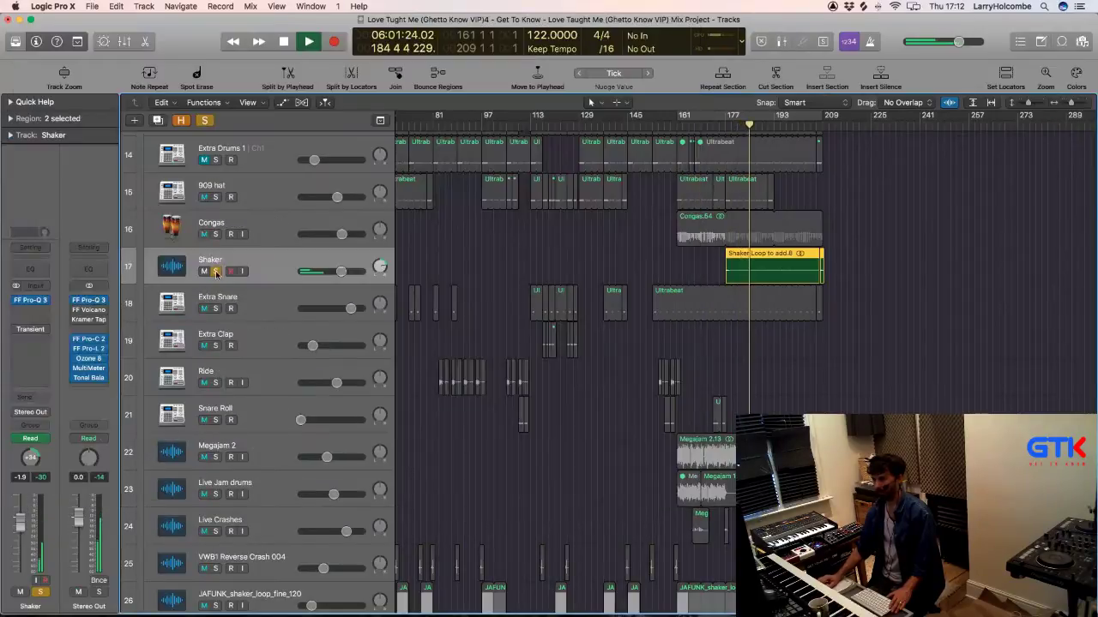
pyautogui.click(460, 241)
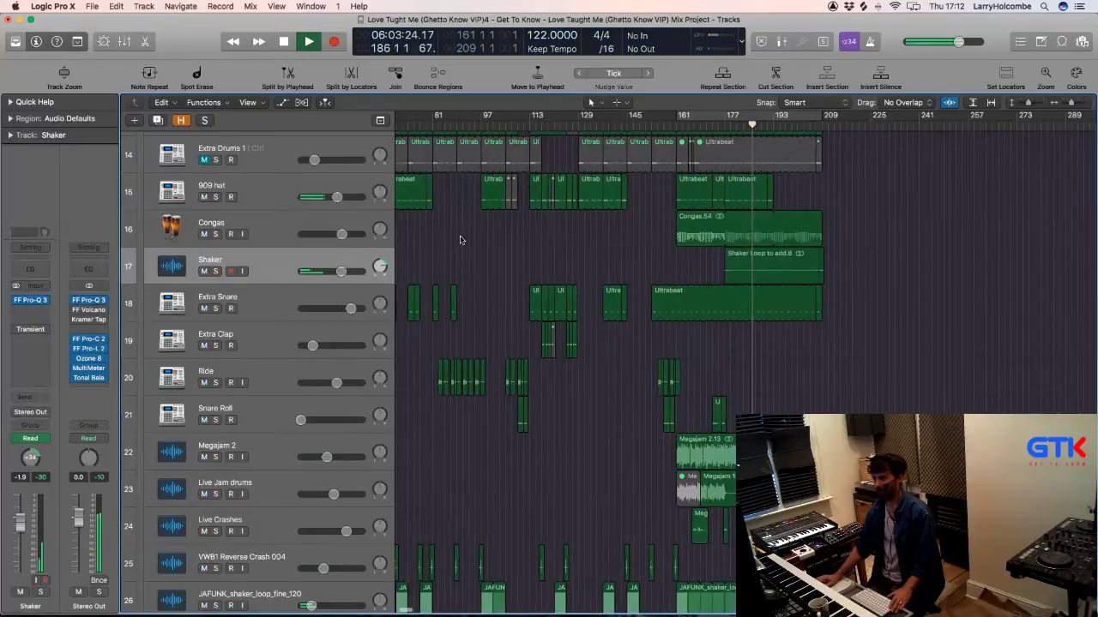
# Step: Solo the Extra Snare track, insert a stereo FF Pro-Q 3 on it, then unsolo it and close the equalizer
pyautogui.click(248, 309)
pyautogui.press('s')
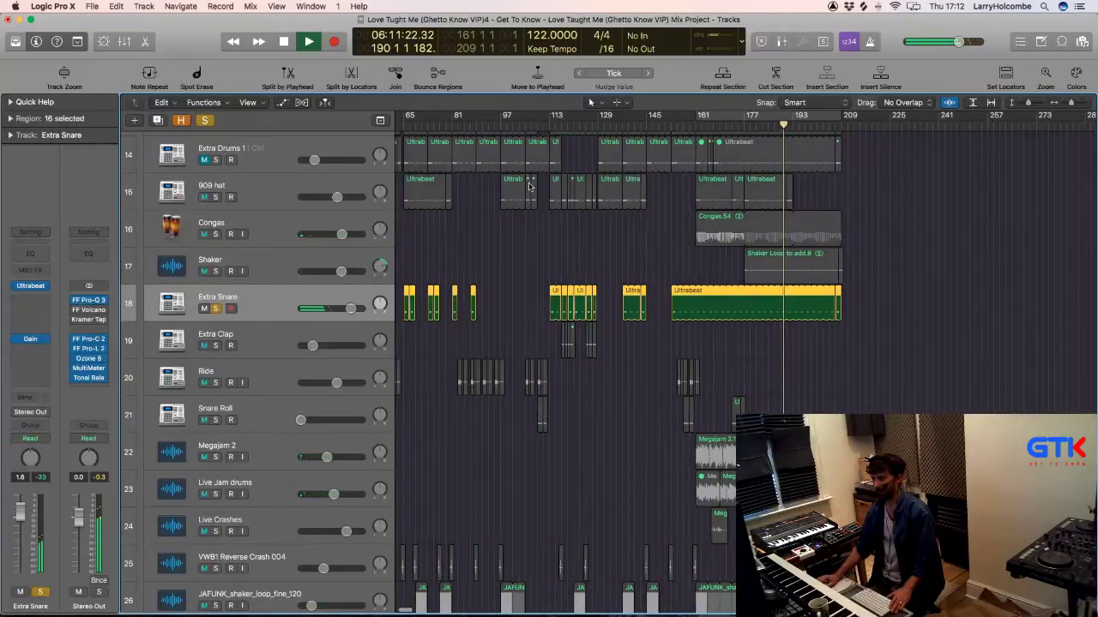
pyautogui.hscroll(-5, 642, 193)
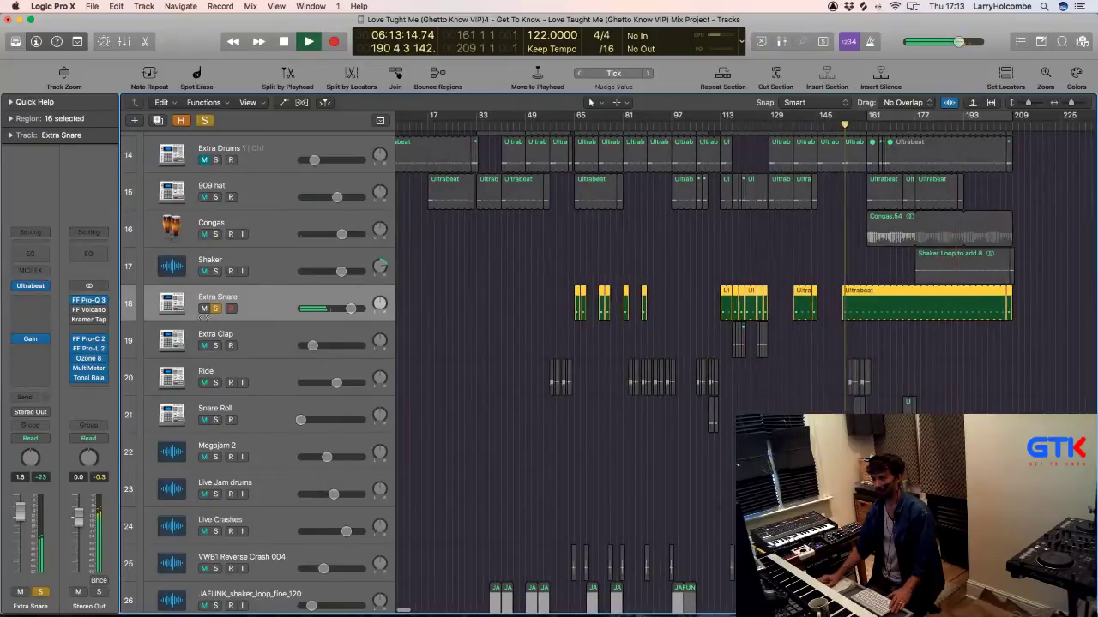
pyautogui.click(38, 300)
pyautogui.moveTo(65, 323)
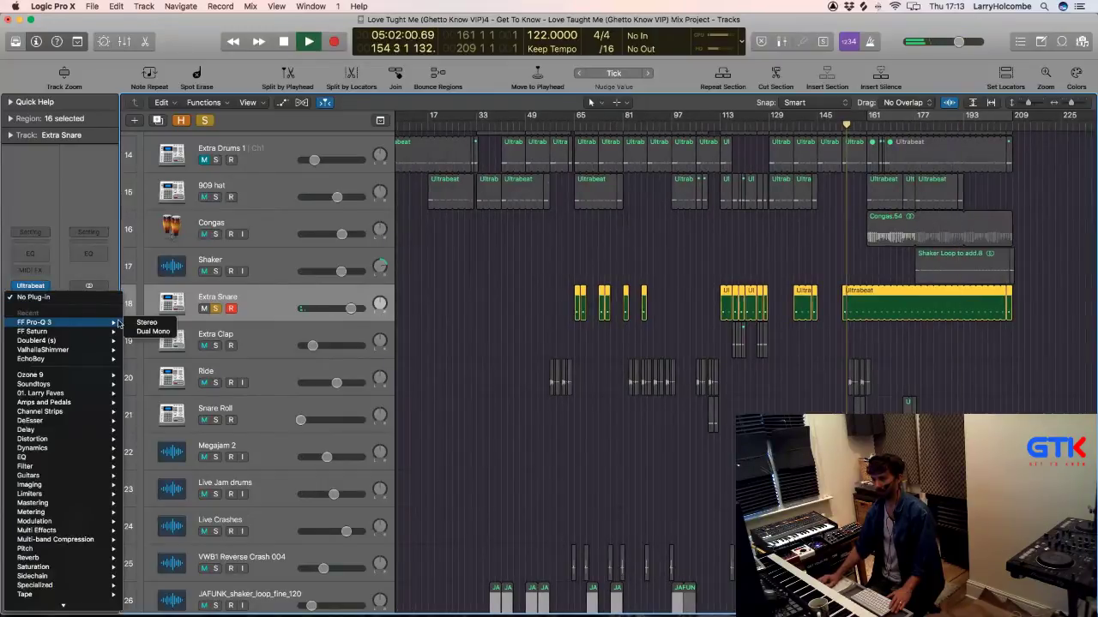
pyautogui.click(289, 322)
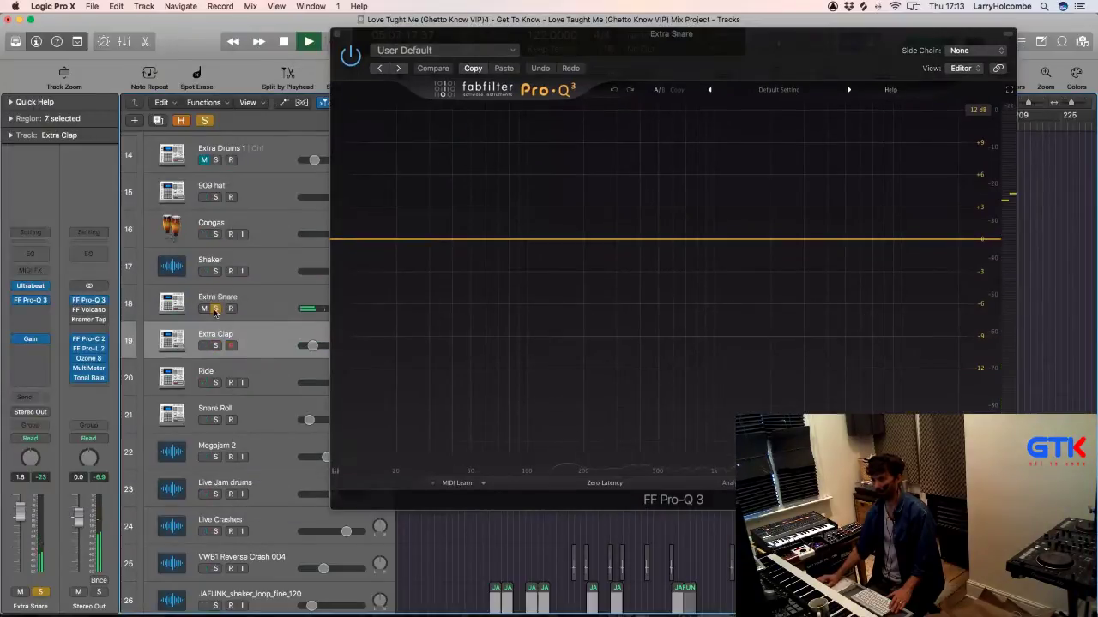
pyautogui.press('Down')
pyautogui.click(241, 311)
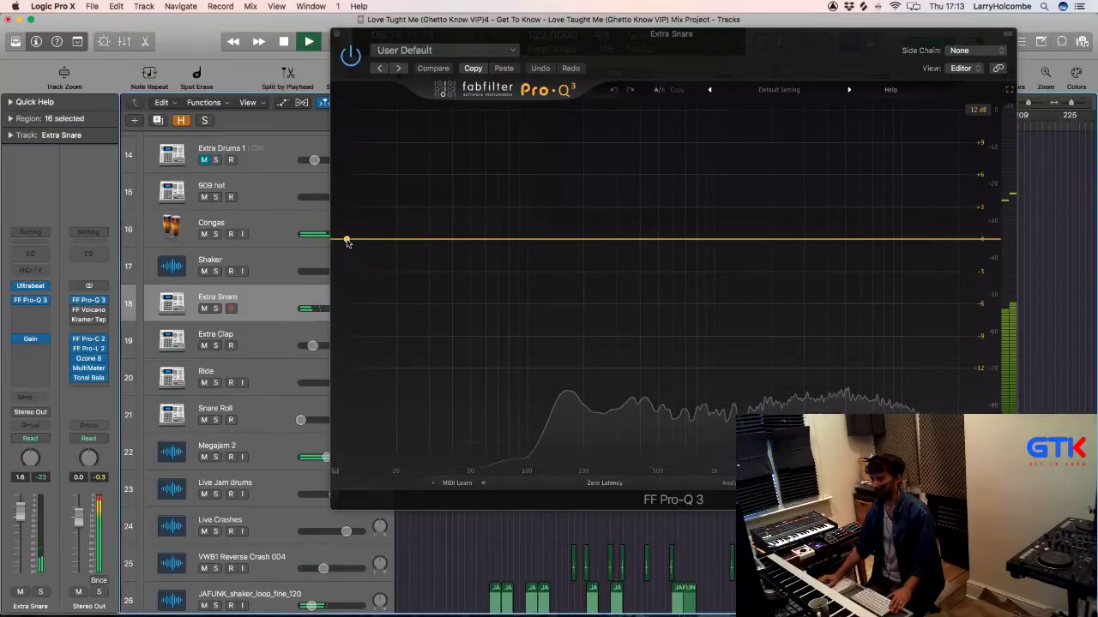
pyautogui.click(338, 37)
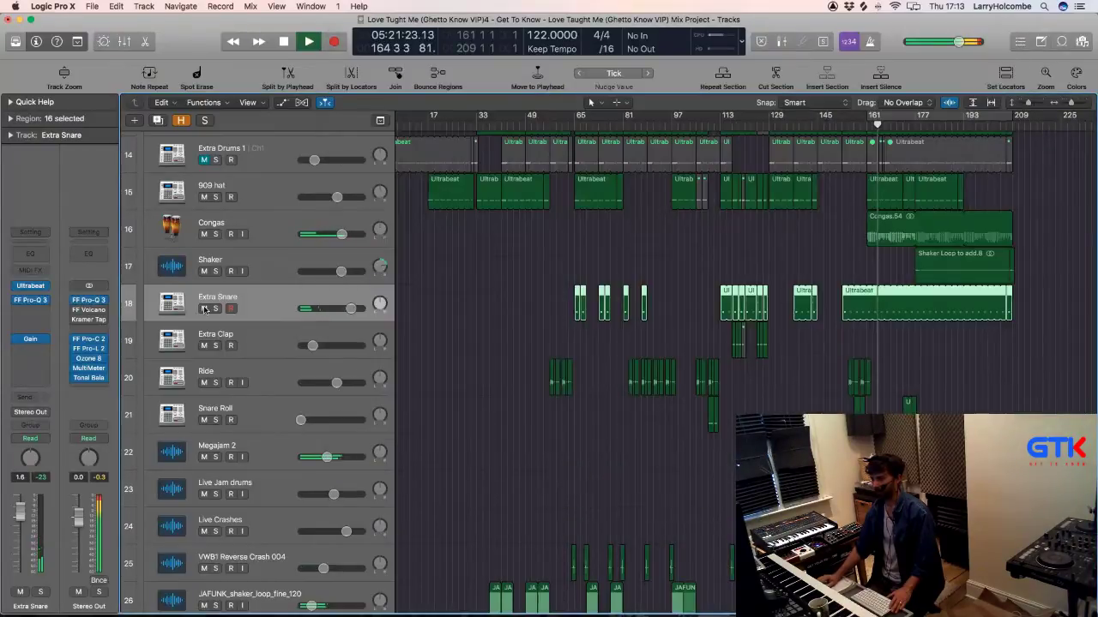
# Step: Compare the mix with Extra Snare muted and unmuted, and raise its volume to 6.0 dB
pyautogui.click(204, 308)
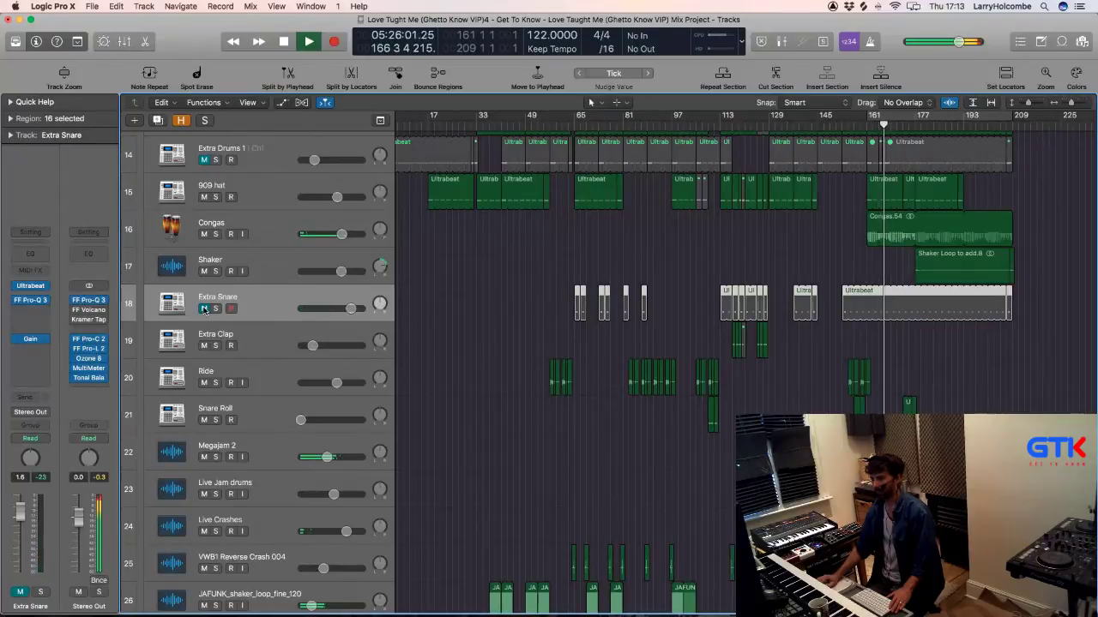
pyautogui.click(204, 309)
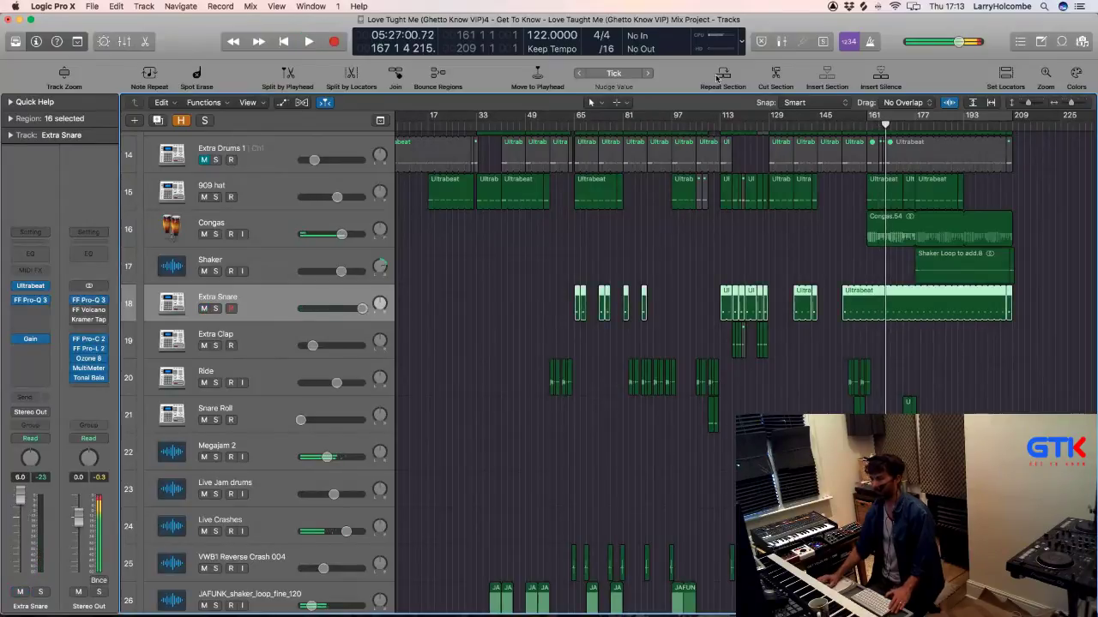
pyautogui.press('space')
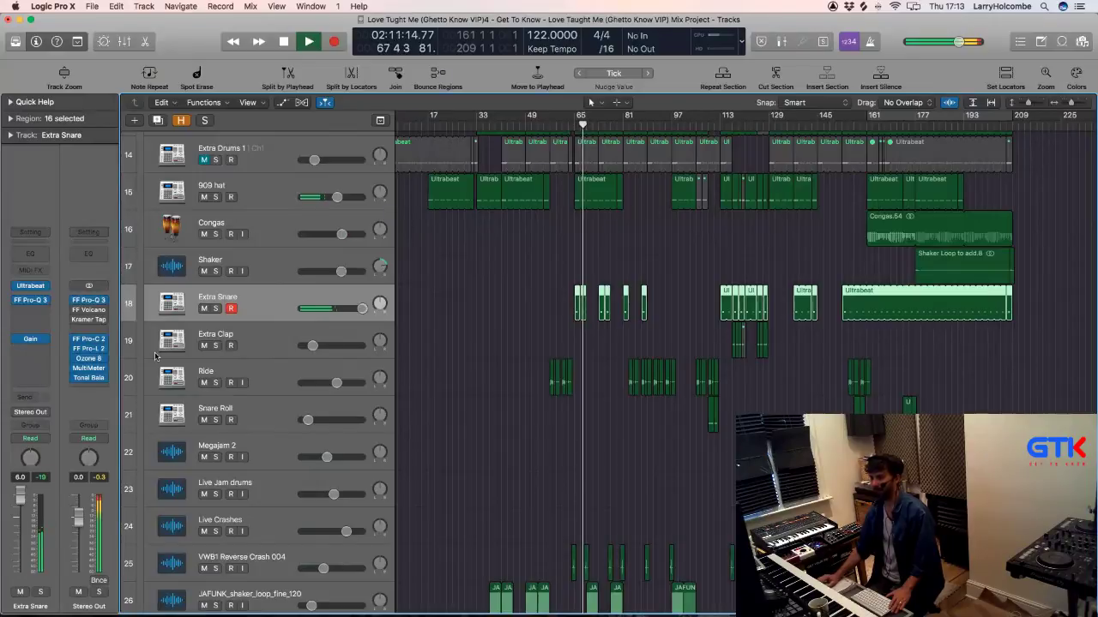
# Step: Loop playback over the Extra Snare region from bar 65 to bar 67
pyautogui.moveTo(504, 221); pyautogui.dragTo(708, 391)
pyautogui.moveTo(553, 415); pyautogui.dragTo(708, 289)
pyautogui.click(643, 400)
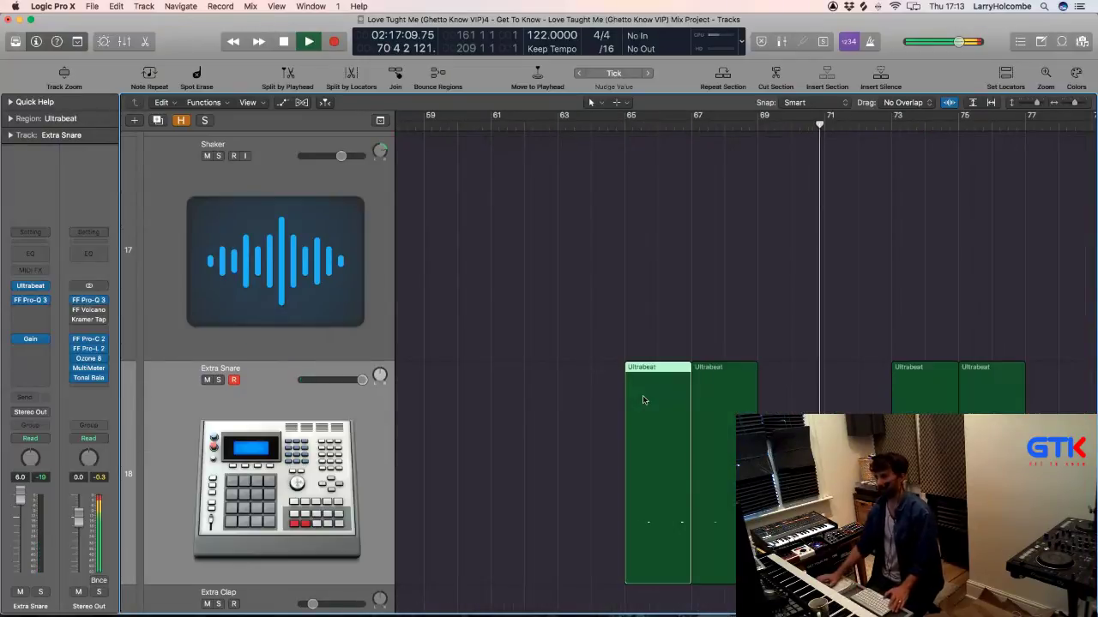
pyautogui.press('super+u')
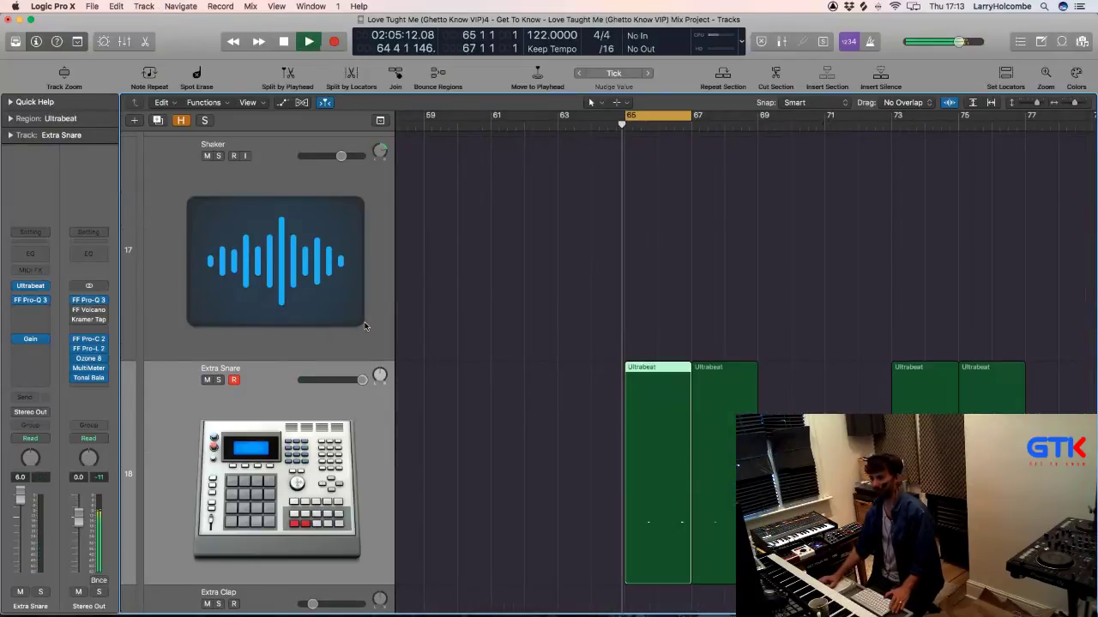
pyautogui.click(535, 320)
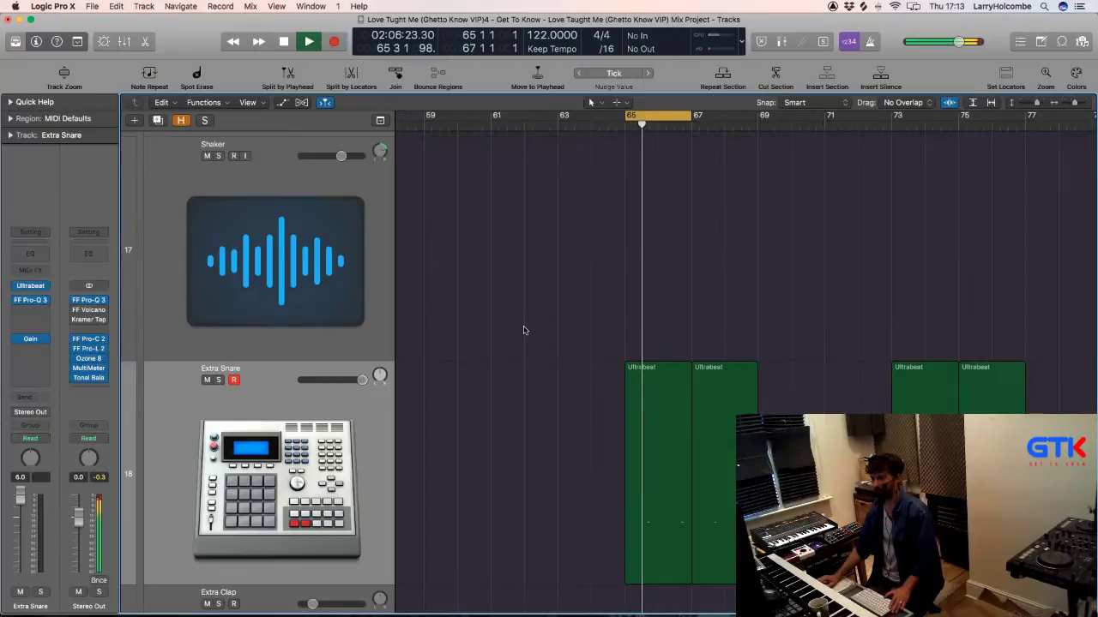
# Step: Insert a stereo FF Saturn on the Extra Snare track and load the drum preset "Liven up acoustic drums O"
pyautogui.click(30, 309)
pyautogui.moveTo(30, 333)
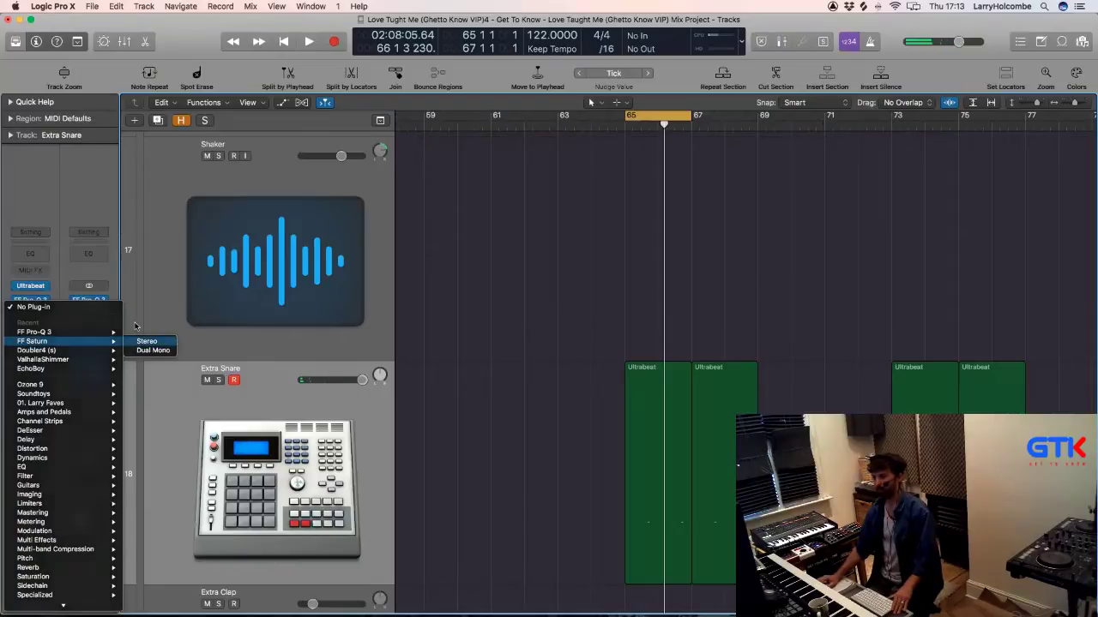
pyautogui.click(139, 341)
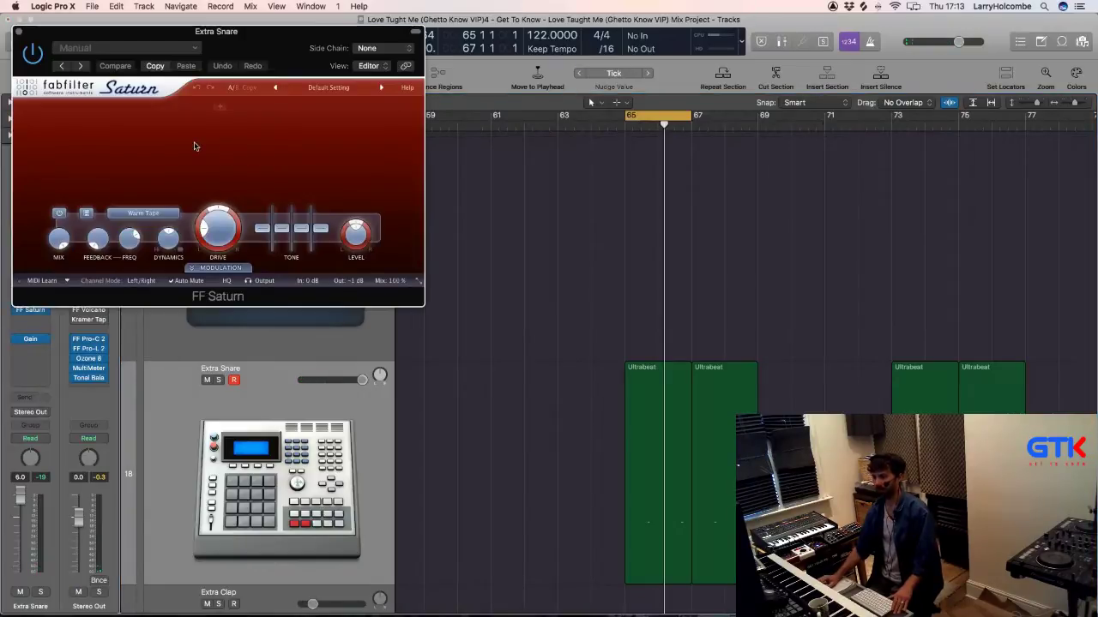
pyautogui.click(312, 88)
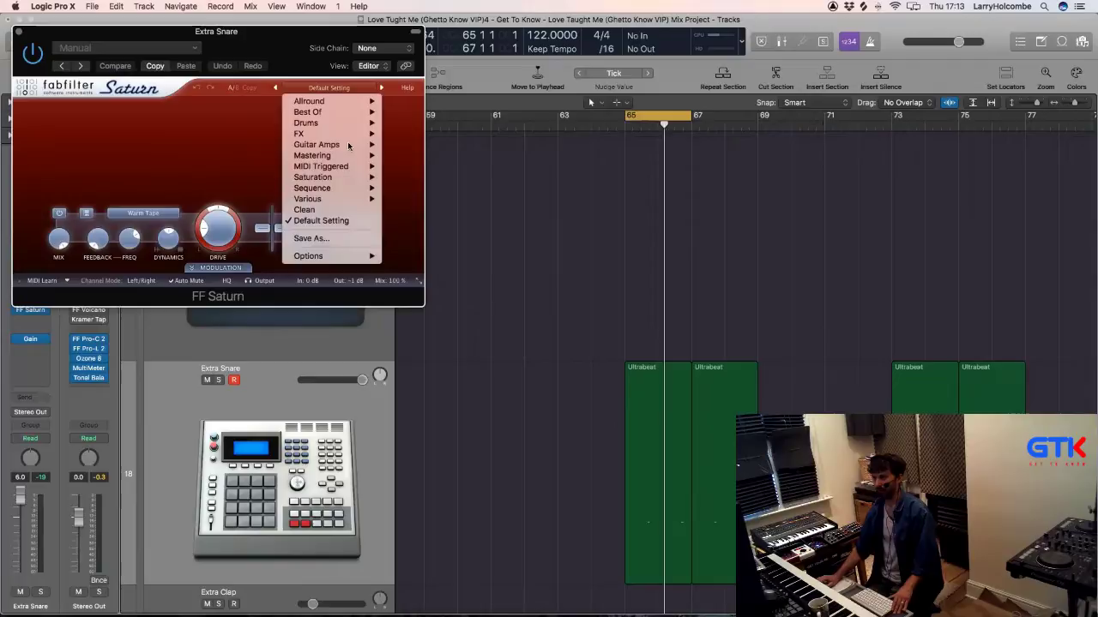
pyautogui.moveTo(340, 123)
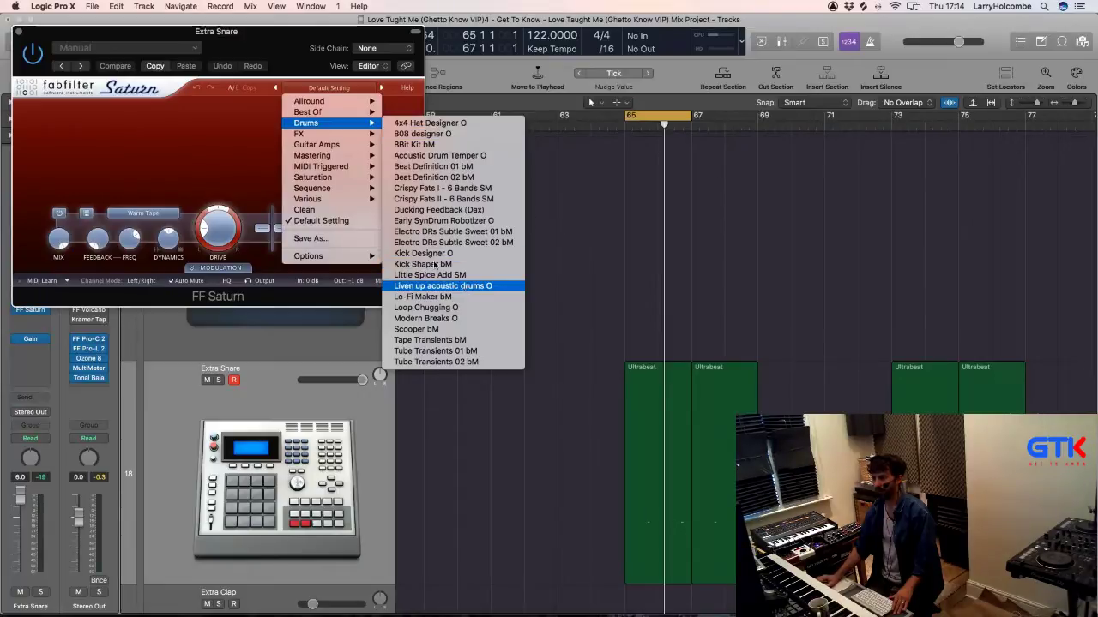
pyautogui.click(463, 287)
pyautogui.press('space')
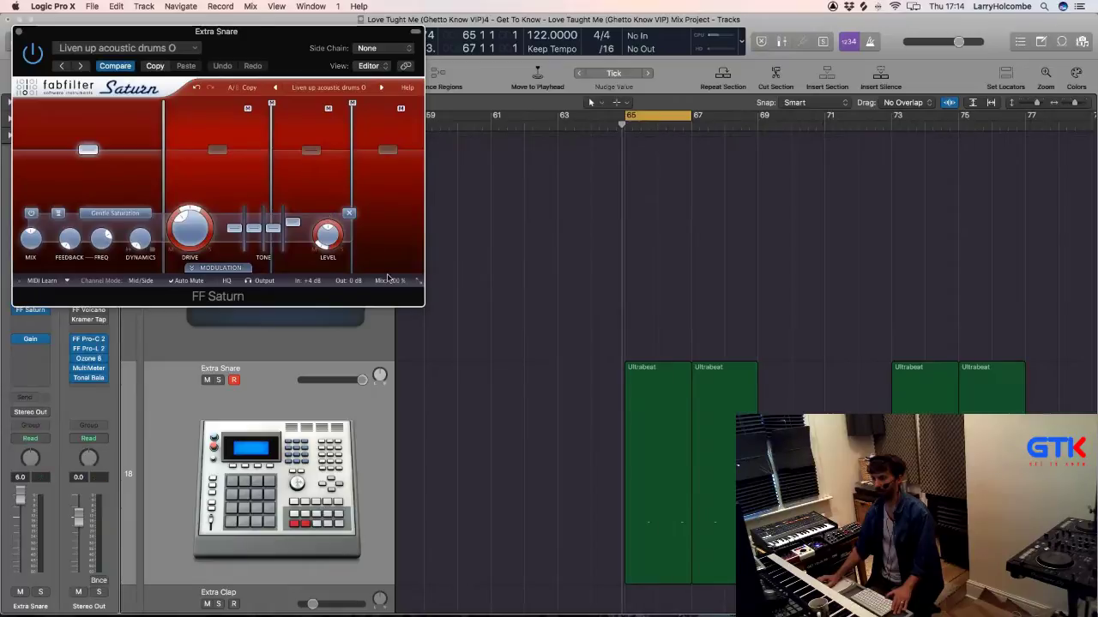
# Step: Lower the overall mix of FF Saturn on Extra Snare to 44 % during playback and close the plug-in
pyautogui.moveTo(397, 283)
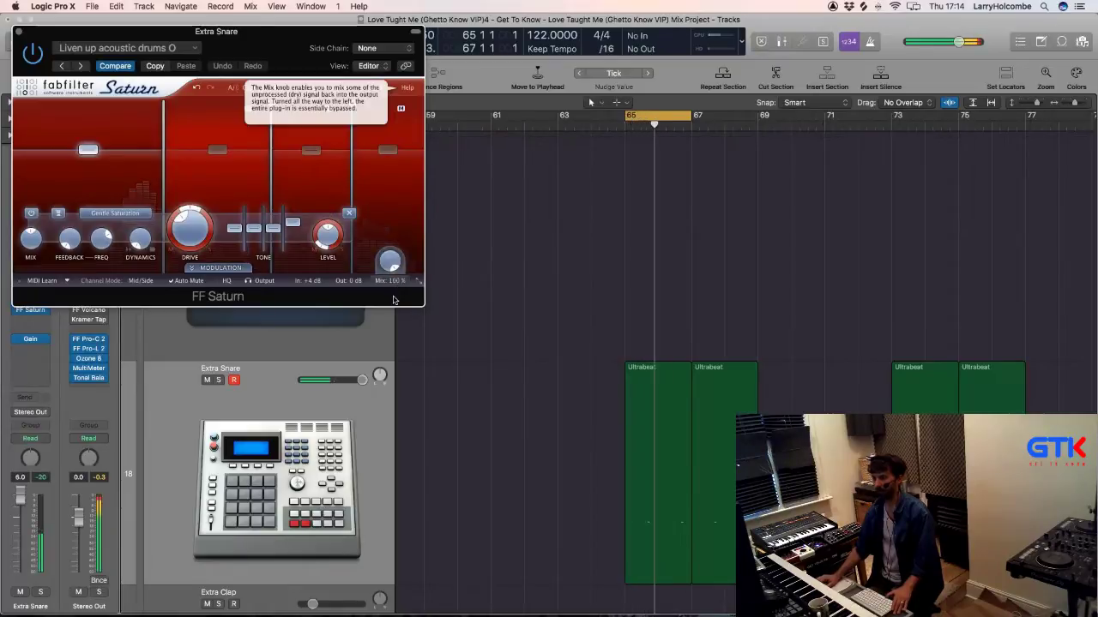
pyautogui.scroll(-5, 396, 284)
pyautogui.scroll(5, 396, 284)
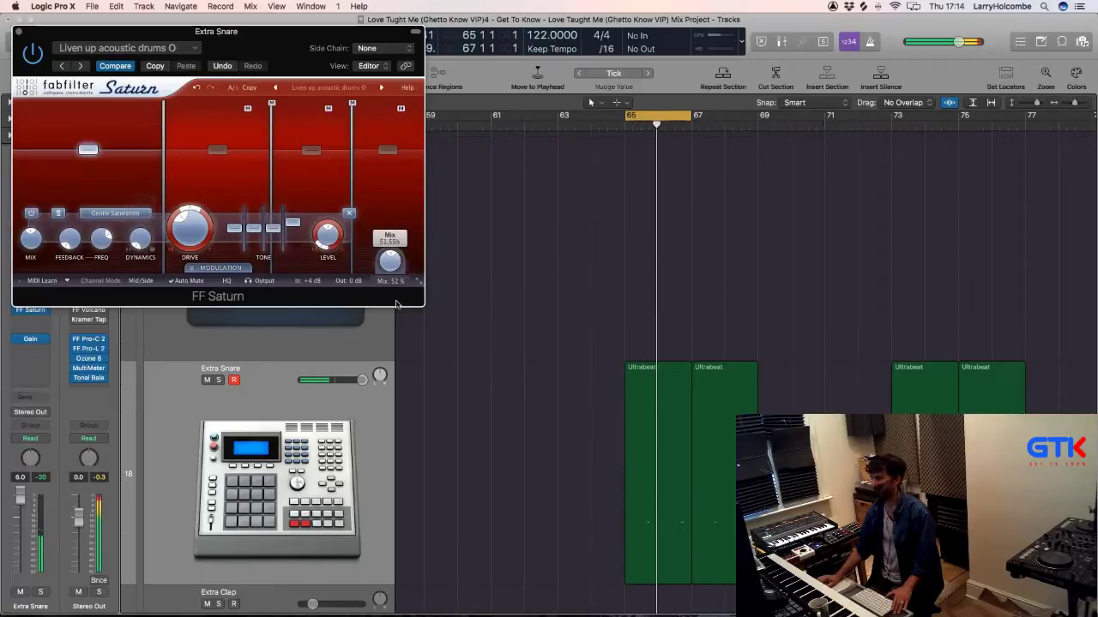
pyautogui.moveTo(396, 291); pyautogui.dragTo(395, 297)
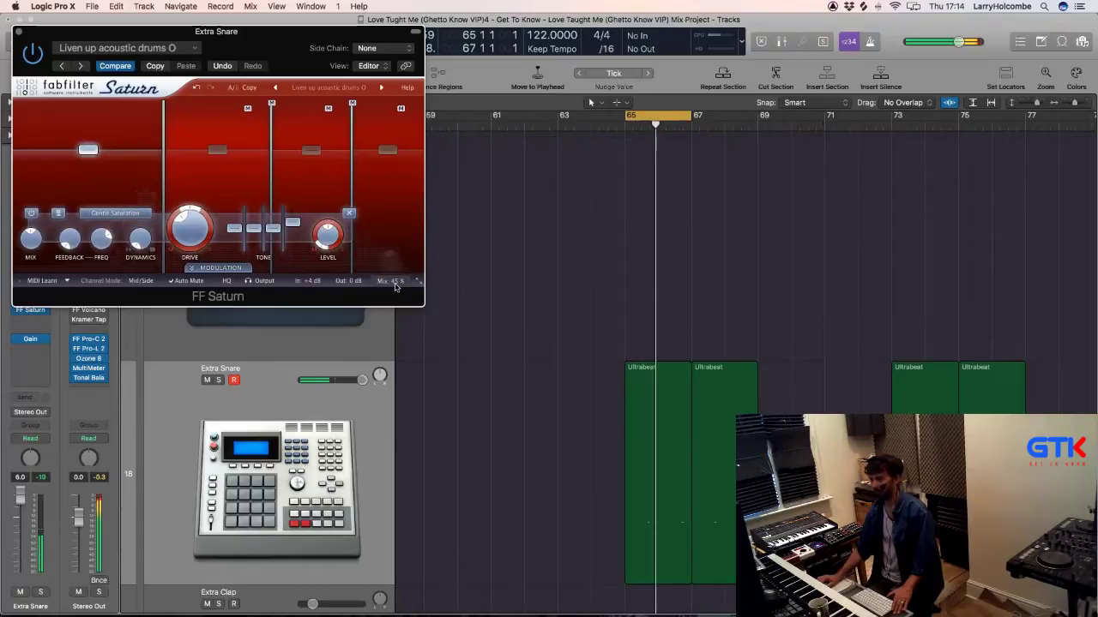
pyautogui.moveTo(396, 283)
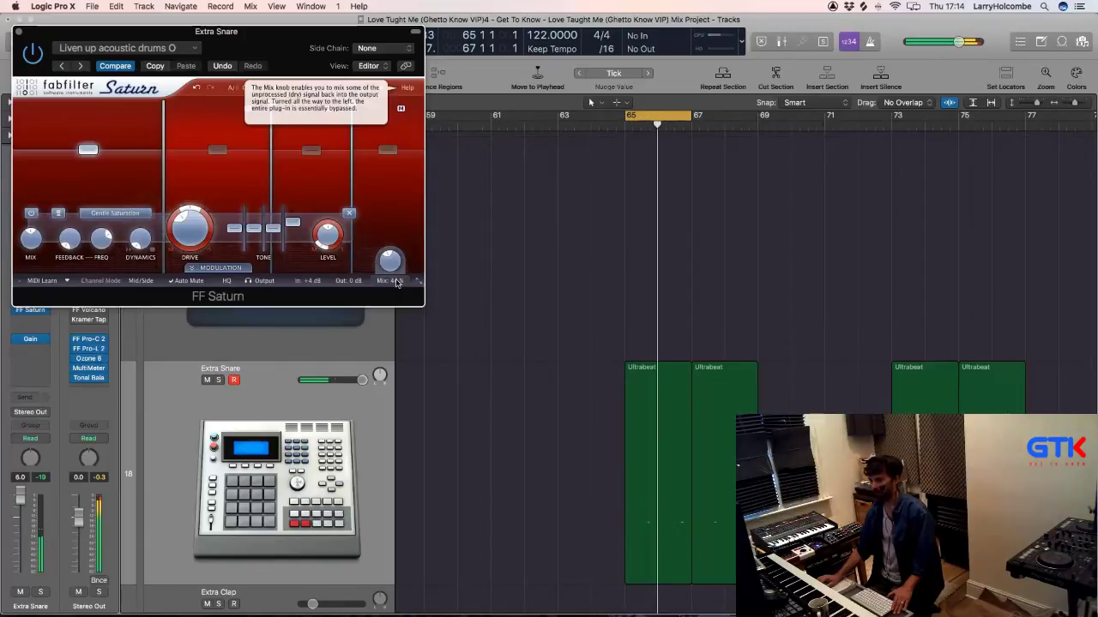
pyautogui.click(20, 34)
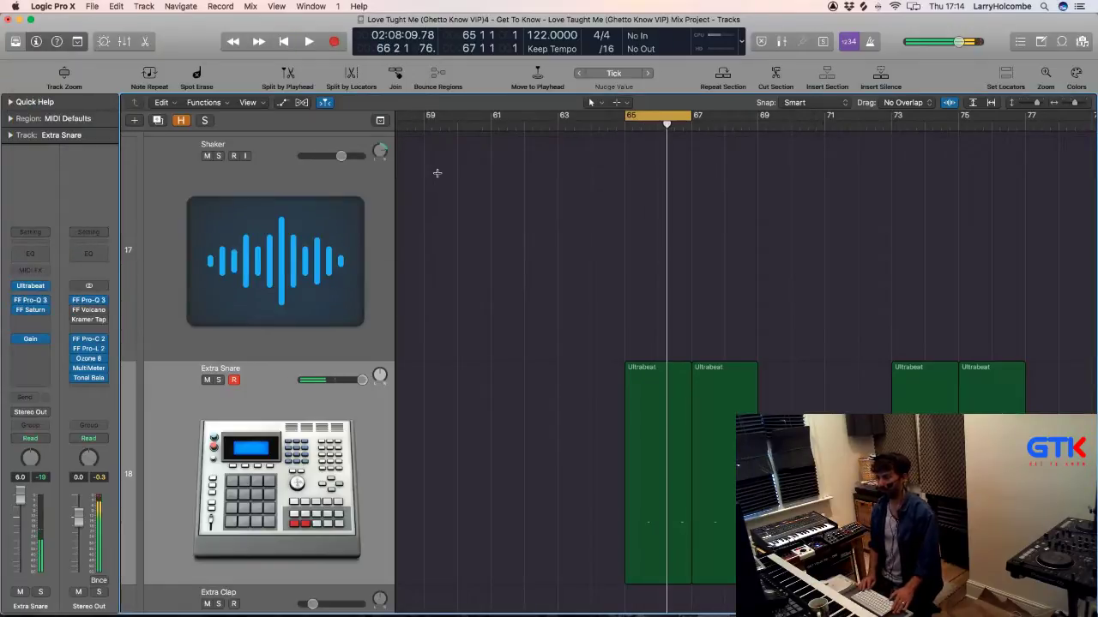
# Step: Reopen FF Saturn on Extra Snare, reduce its overall mix to 42 %, and close it again
pyautogui.press('super+Up')
pyautogui.press('super+Up')
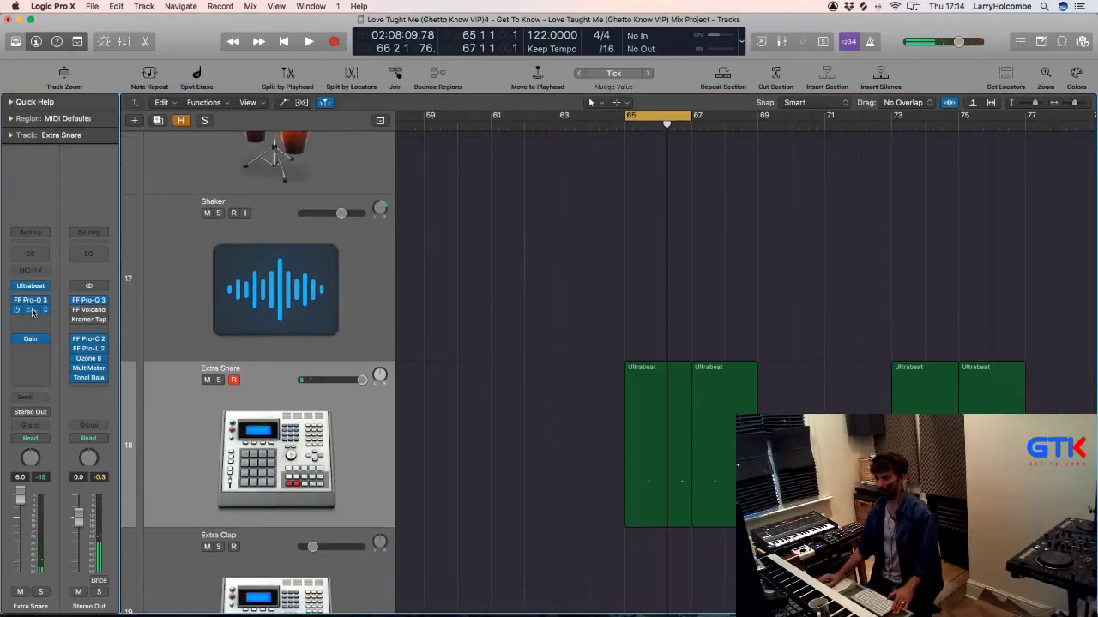
pyautogui.click(32, 311)
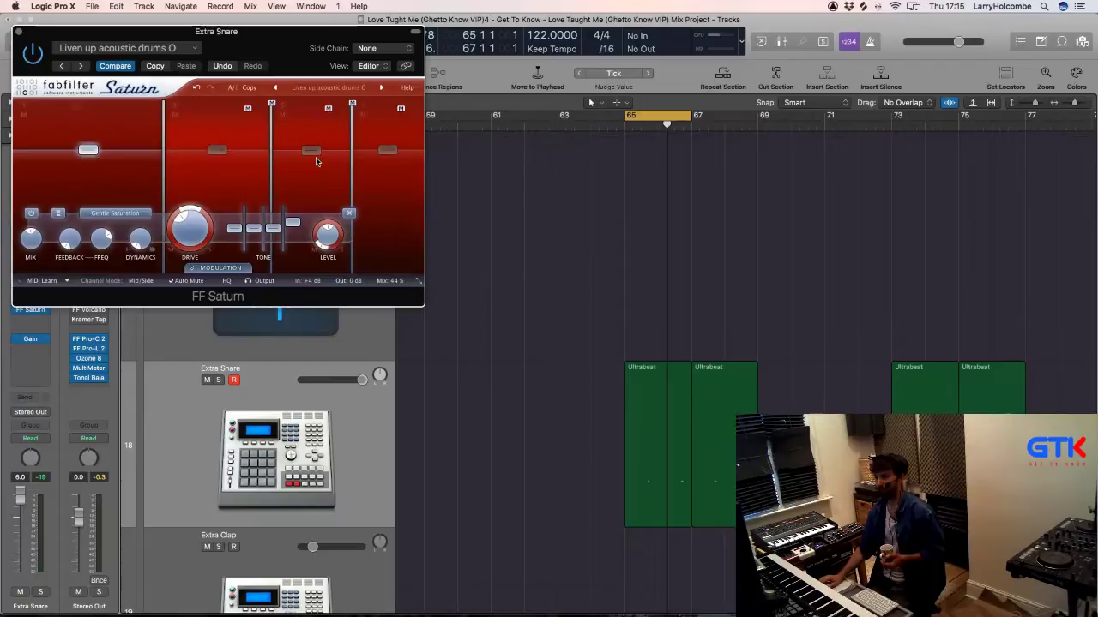
pyautogui.click(110, 214)
pyautogui.click(103, 214)
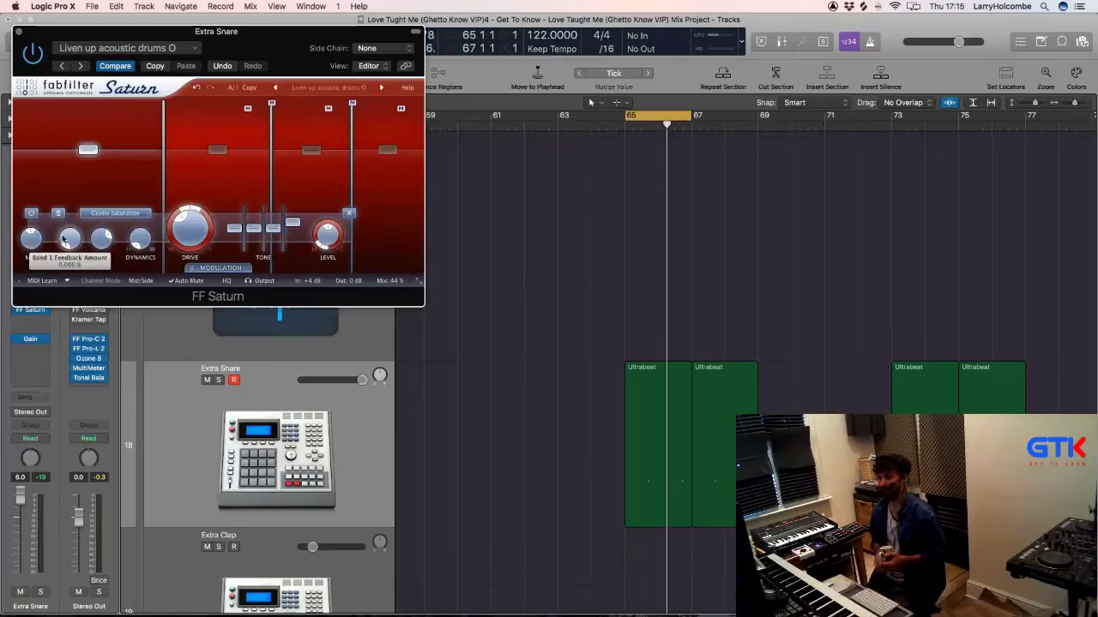
pyautogui.moveTo(64, 240)
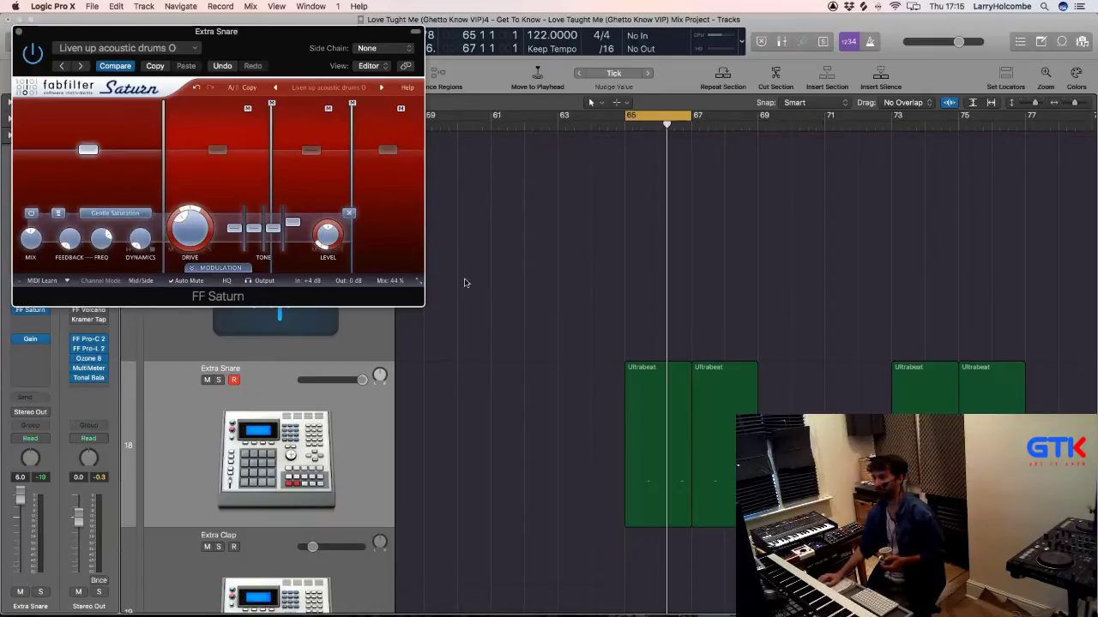
pyautogui.moveTo(403, 281); pyautogui.dragTo(394, 294)
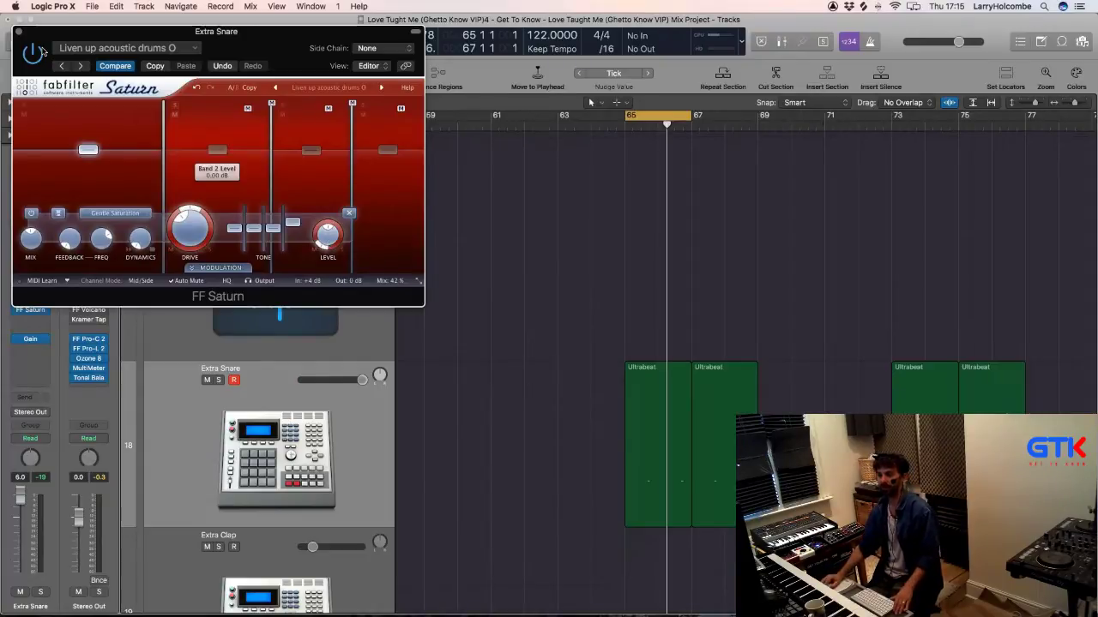
pyautogui.click(18, 32)
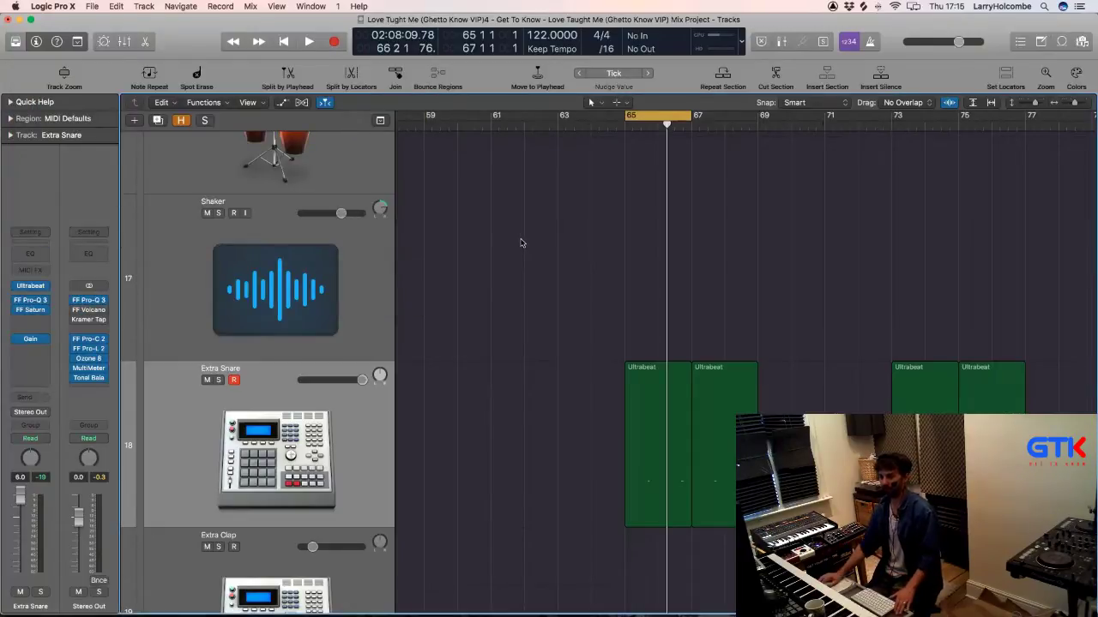
# Step: Play the Extra Snare loop, lower FF Saturn's overall mix to 31 %, and close the plug-in
pyautogui.click(306, 421)
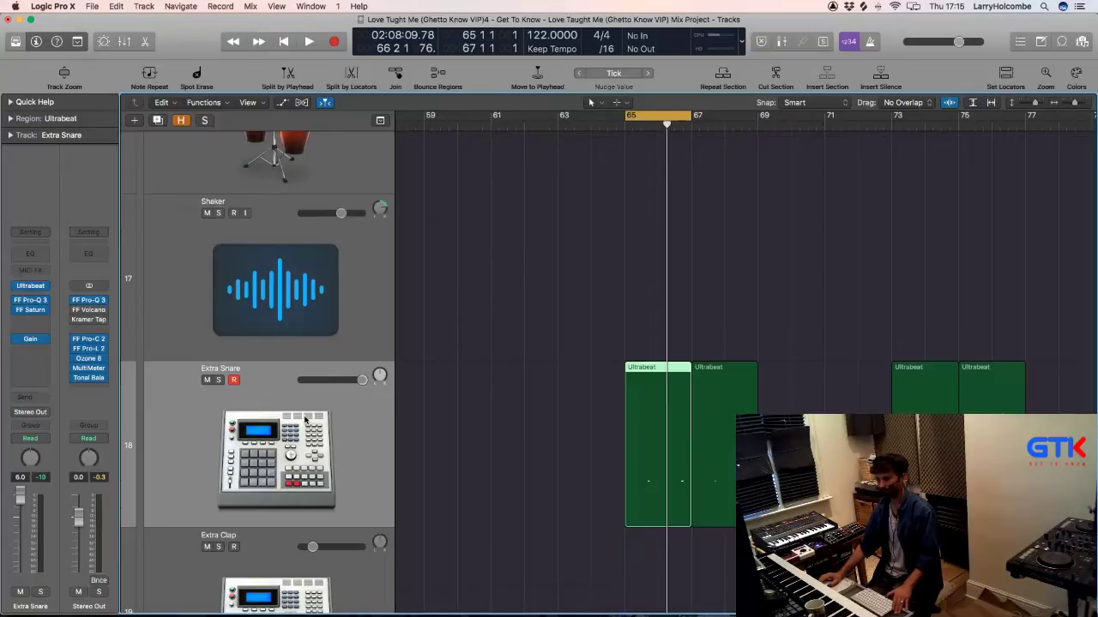
pyautogui.press('space')
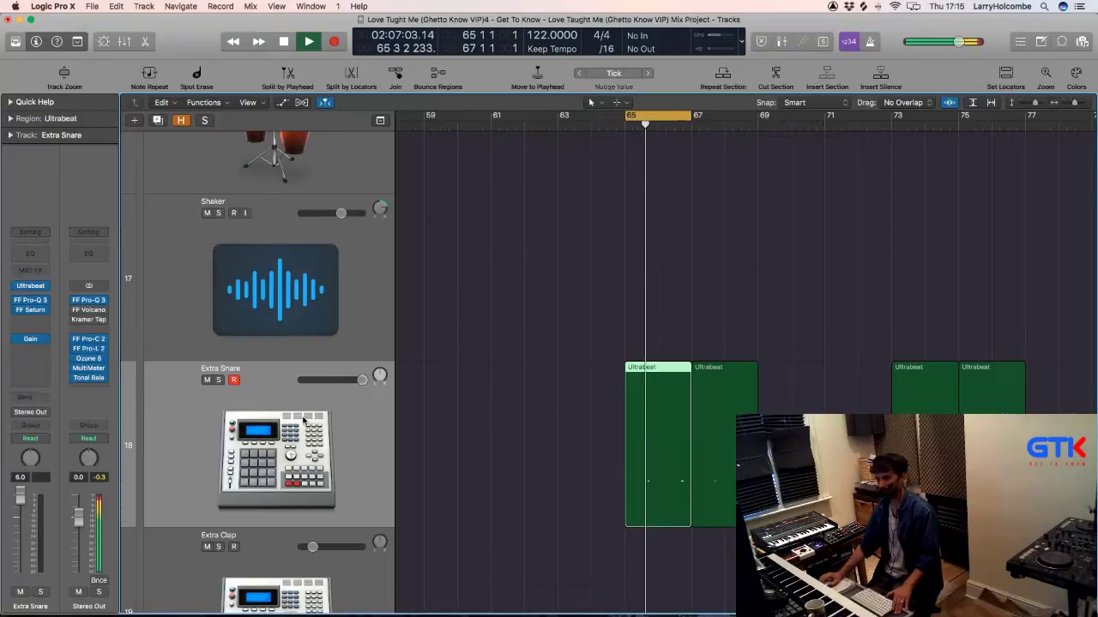
pyautogui.click(32, 311)
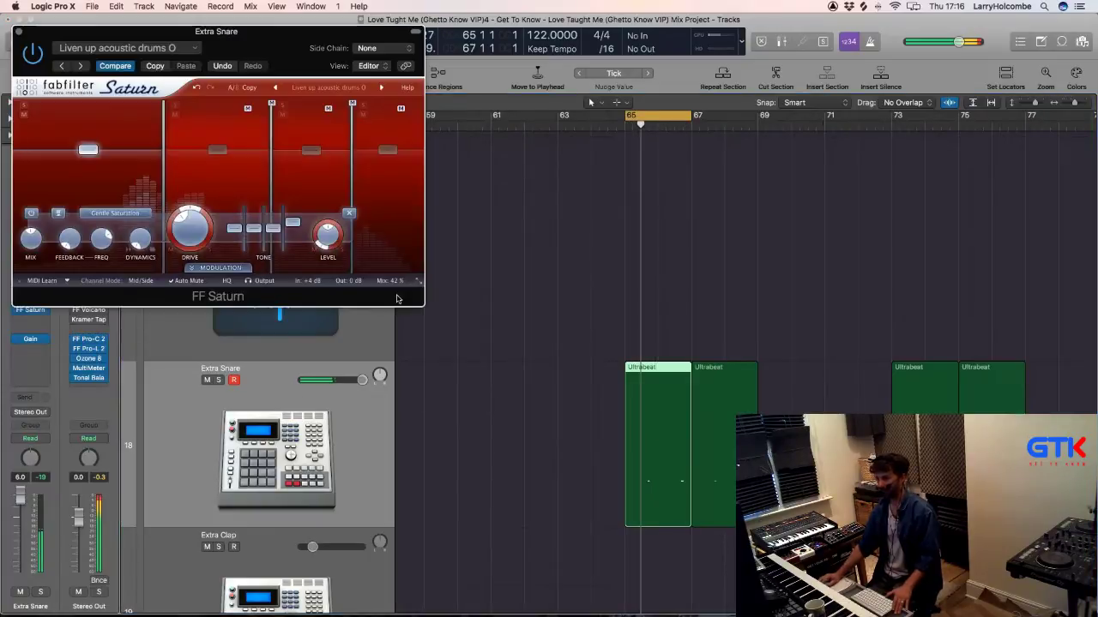
pyautogui.moveTo(392, 283)
pyautogui.mouseDown()
pyautogui.moveTo(395, 307)
pyautogui.moveTo(397, 273)
pyautogui.mouseUp()
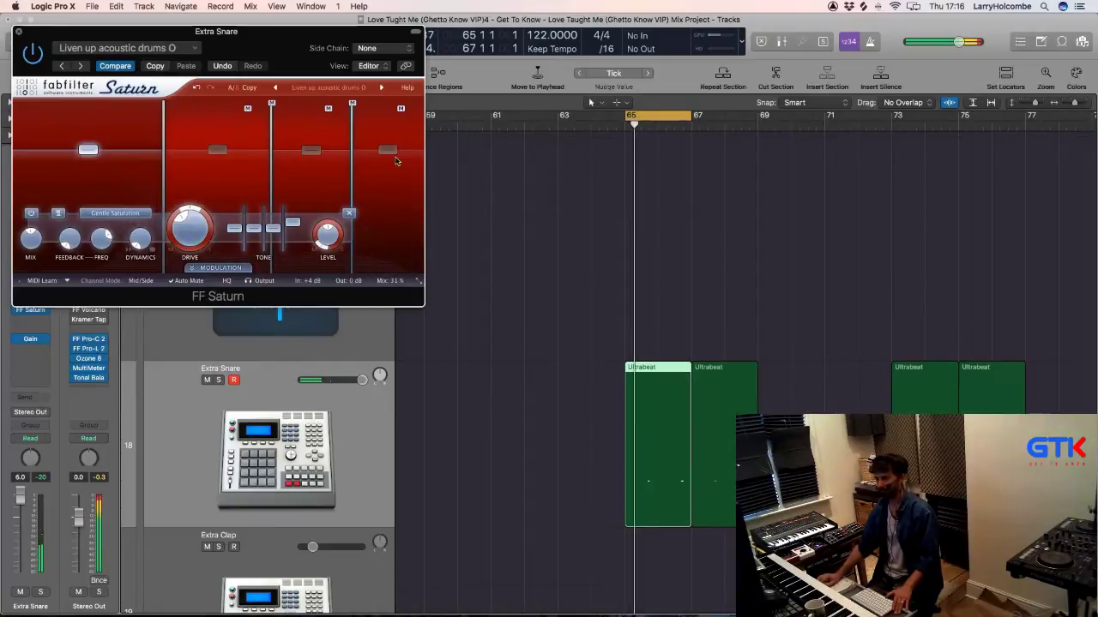
pyautogui.press('super+w')
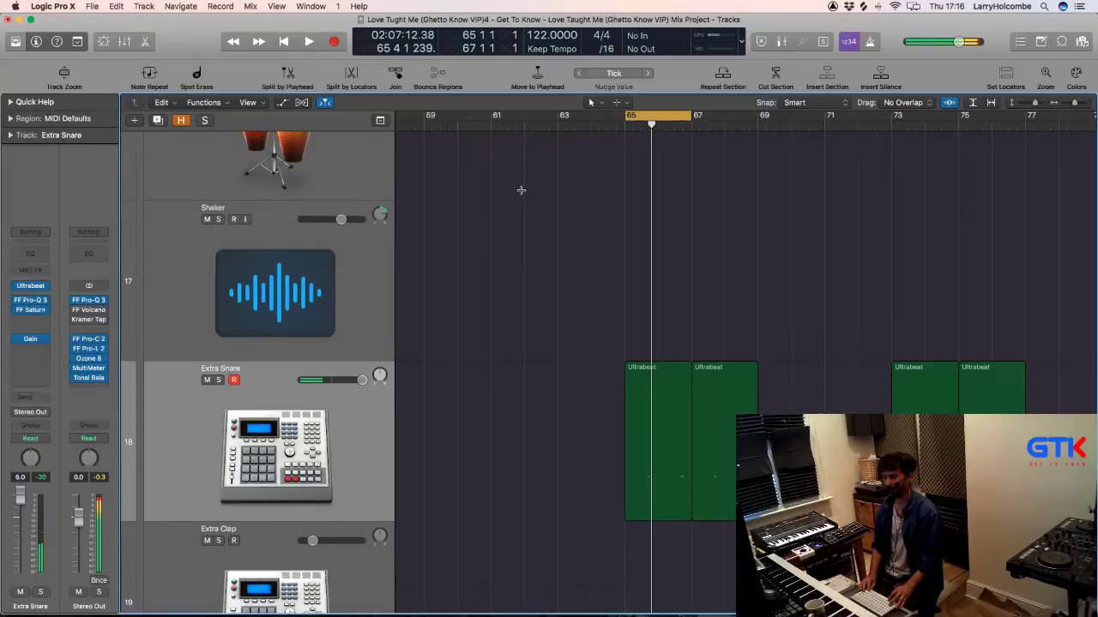
# Step: Loop playback over the three Extra Clap regions from bar 117 to bar 120 with the Extra Clap track selected
pyautogui.keyDown('ctrl'); pyautogui.keyDown('alt'); pyautogui.click(520, 193); pyautogui.keyUp('alt'); pyautogui.keyUp('ctrl')
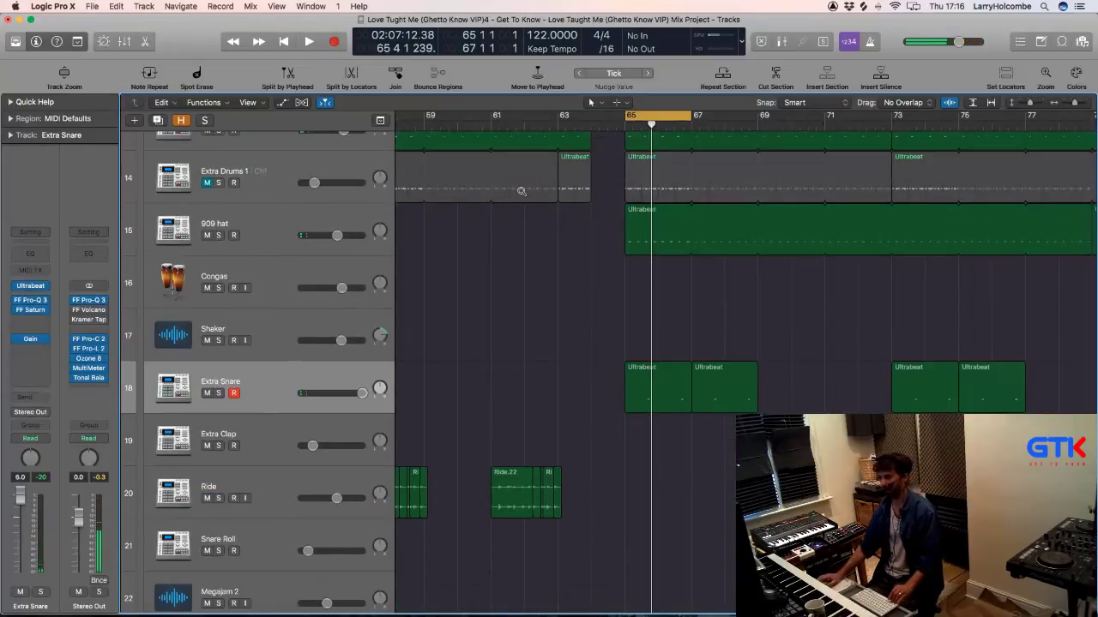
pyautogui.keyDown('ctrl'); pyautogui.keyDown('alt'); pyautogui.click(521, 190); pyautogui.keyUp('alt'); pyautogui.keyUp('ctrl')
pyautogui.moveTo(697, 314); pyautogui.dragTo(822, 373)
pyautogui.click(617, 369)
pyautogui.press('Delete')
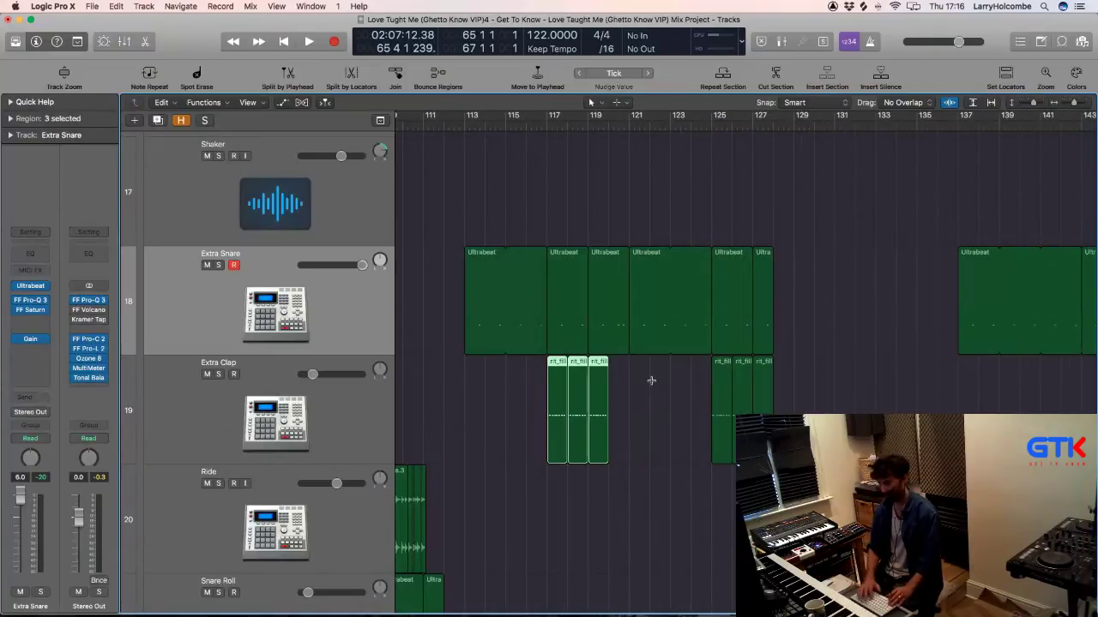
pyautogui.press('super+u')
pyautogui.click(348, 431)
pyautogui.press('space')
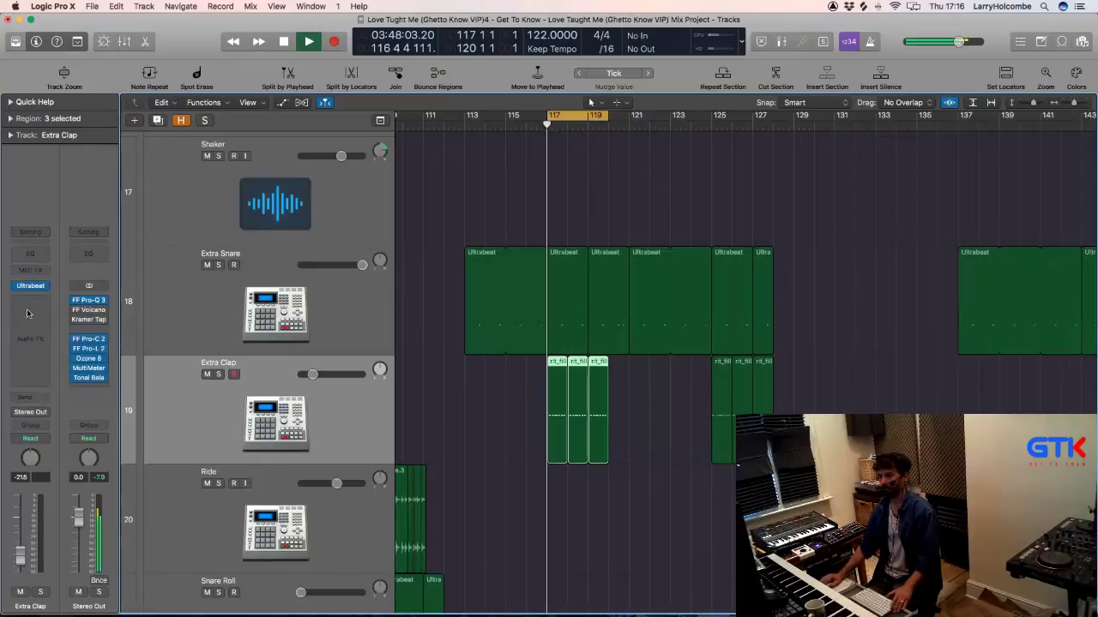
# Step: Insert FF Pro-Q 3 on Extra Clap and add a low shelf at about 40 Hz cutting about 24 dB
pyautogui.click(30, 309)
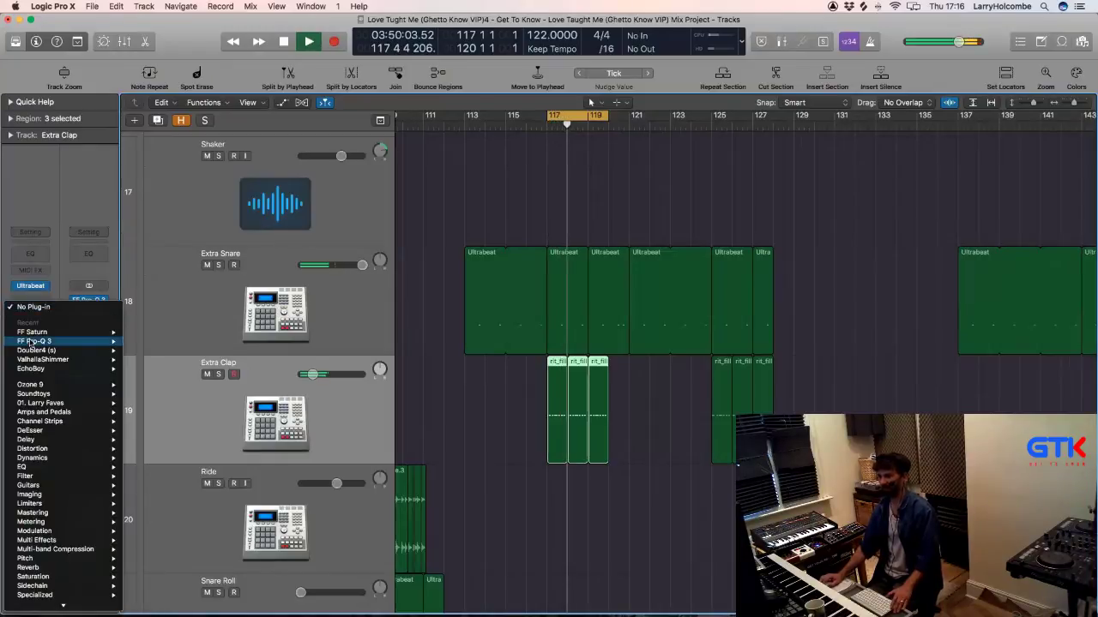
pyautogui.click(138, 341)
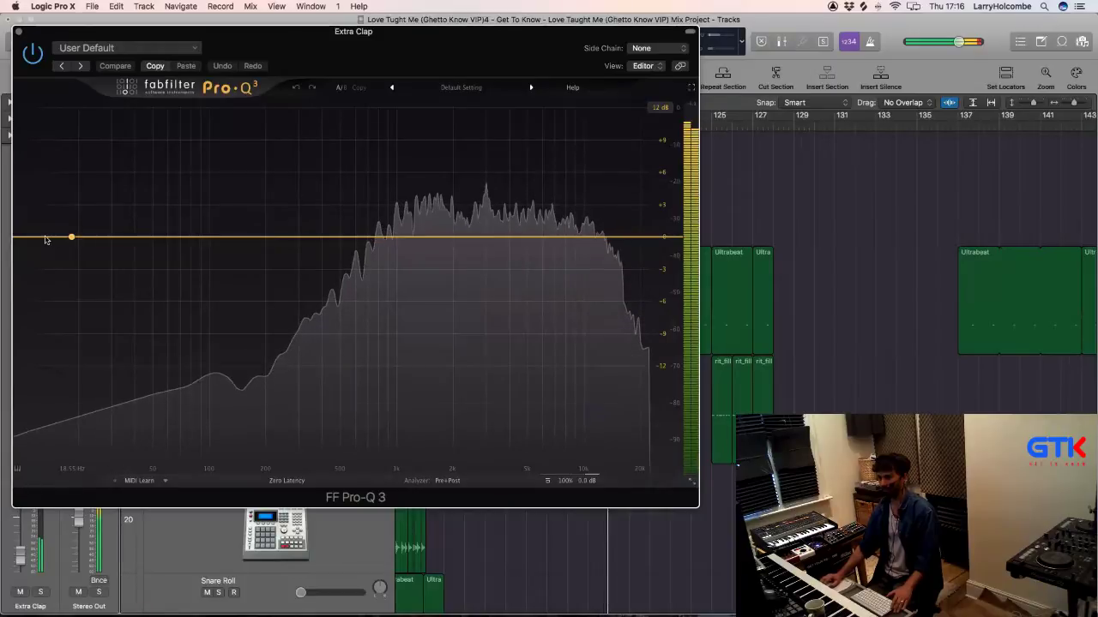
pyautogui.doubleClick(45, 236)
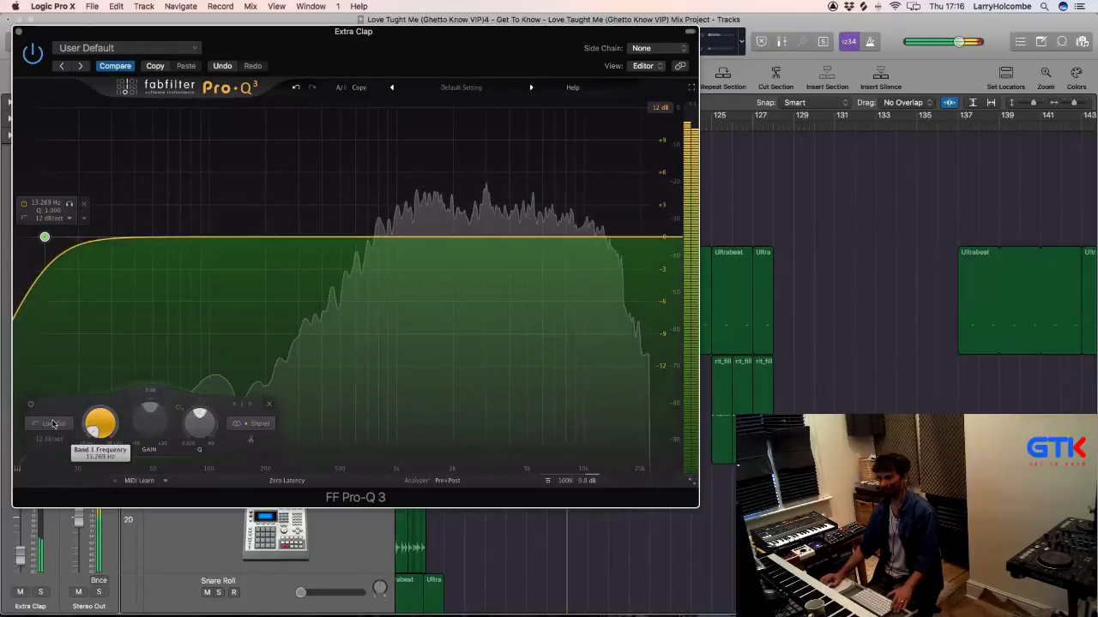
pyautogui.click(48, 420)
pyautogui.click(53, 326)
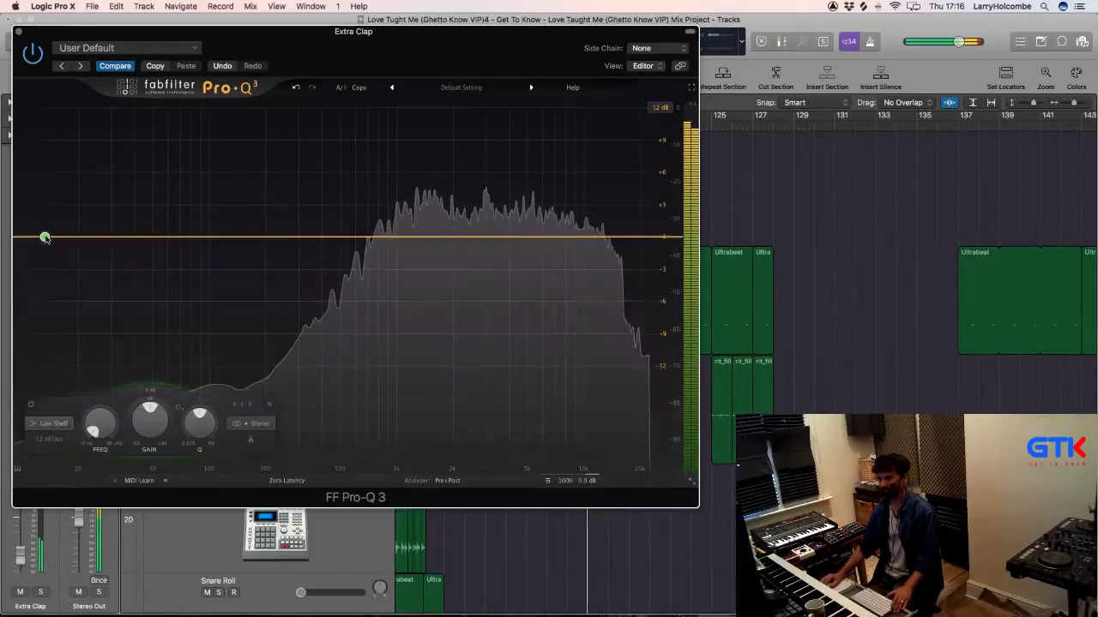
pyautogui.moveTo(45, 238); pyautogui.dragTo(135, 314)
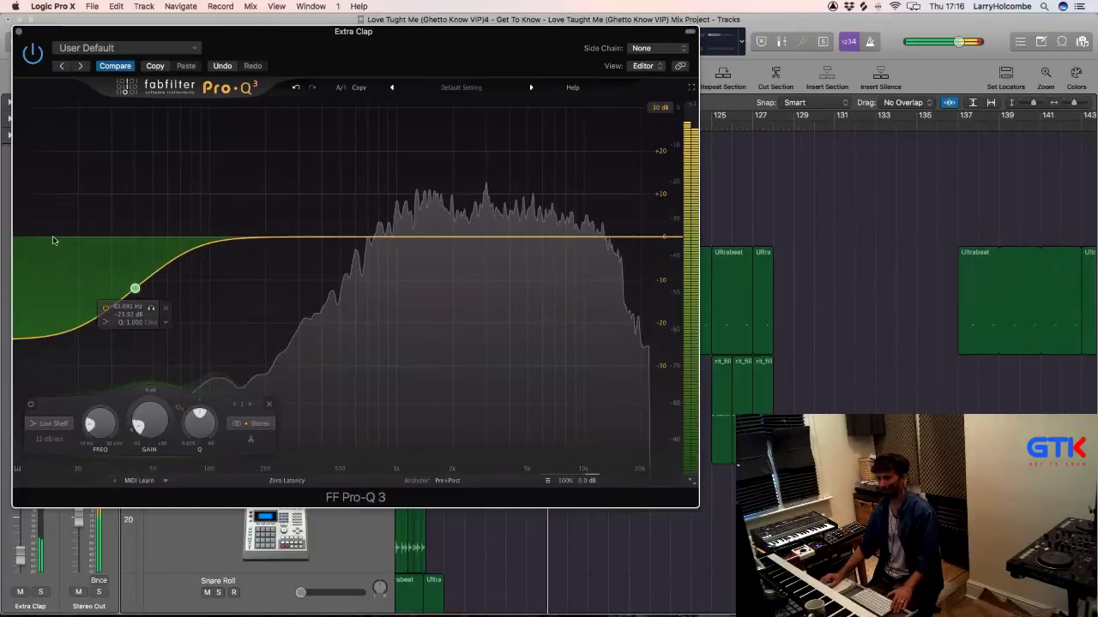
# Step: Add a bell band to the Extra Clap equalizer at about 16 Hz, cutting about 22 dB
pyautogui.doubleClick(54, 286)
pyautogui.moveTo(53, 237); pyautogui.dragTo(55, 250)
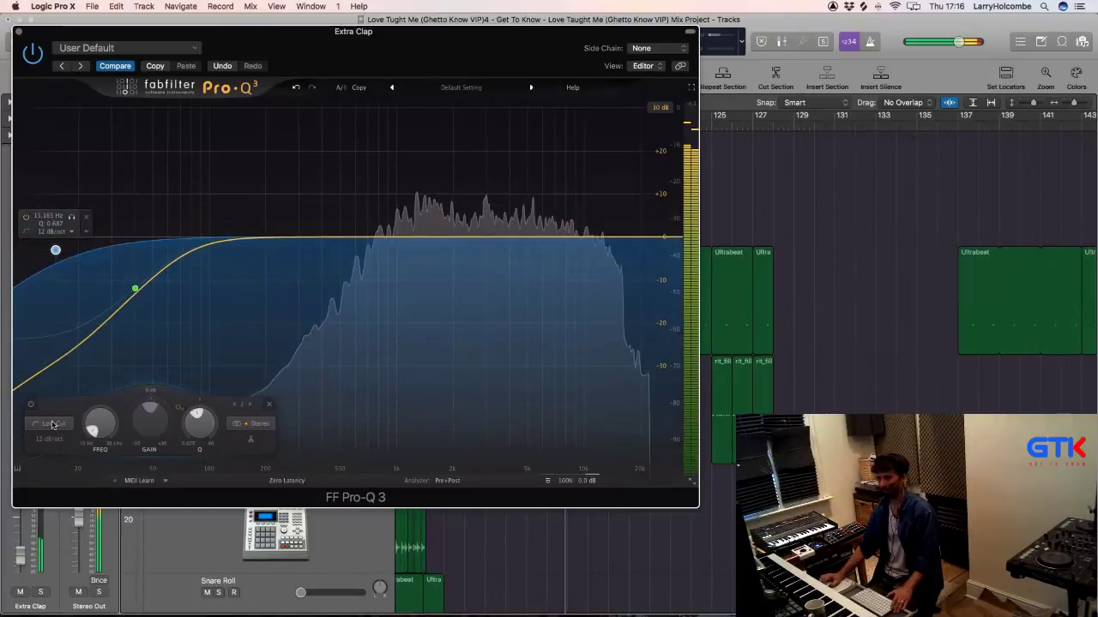
pyautogui.click(54, 424)
pyautogui.click(46, 314)
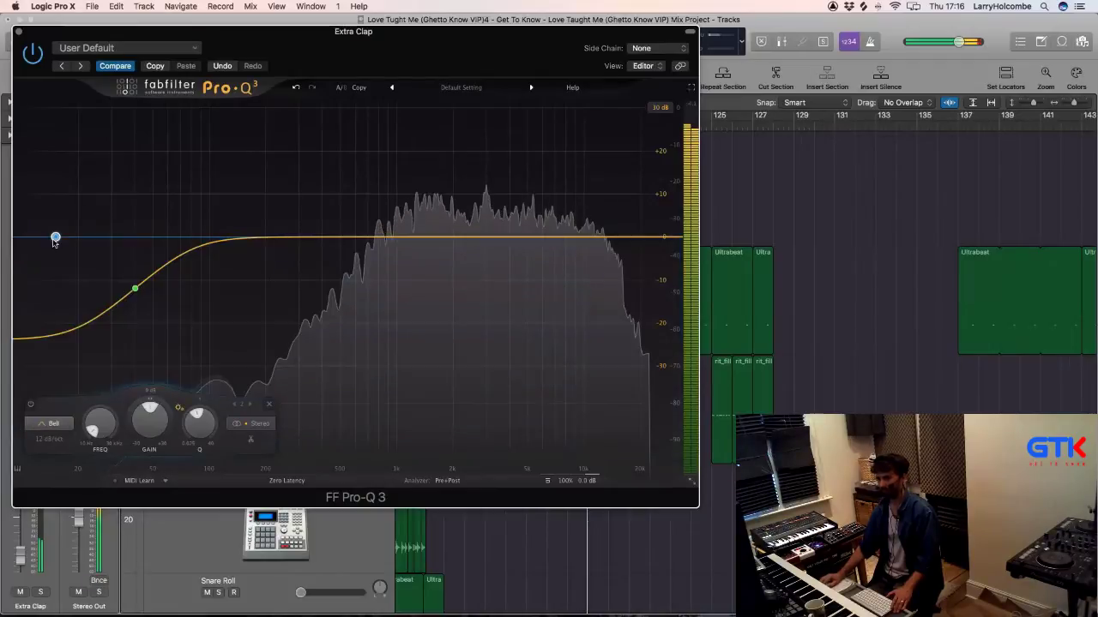
pyautogui.moveTo(55, 242); pyautogui.dragTo(62, 333)
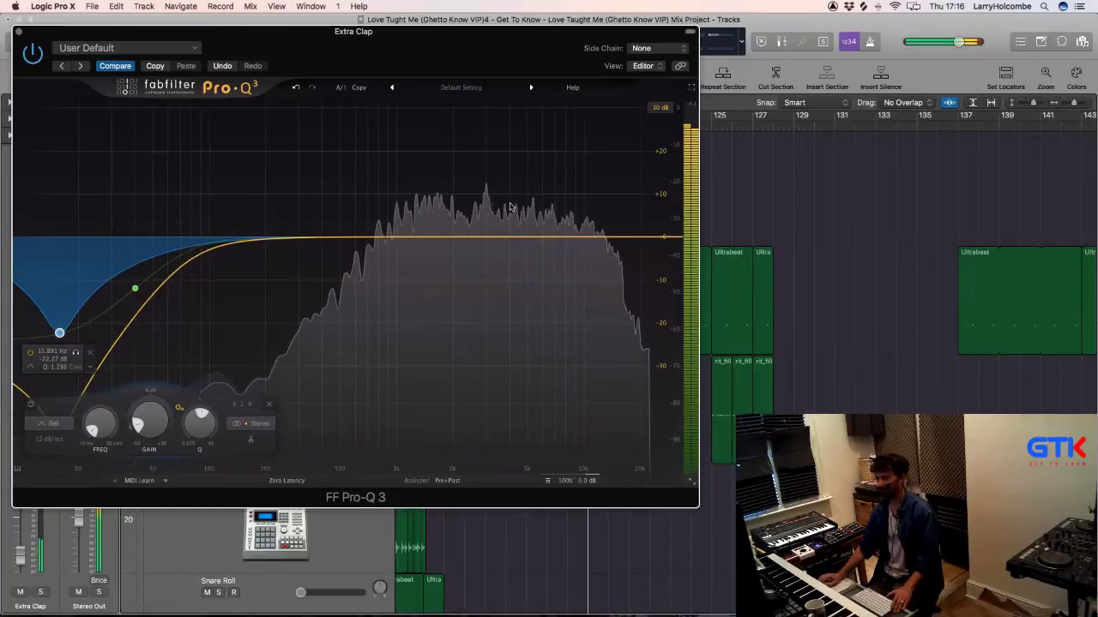
pyautogui.moveTo(674, 238); pyautogui.dragTo(649, 237)
pyautogui.click(445, 439)
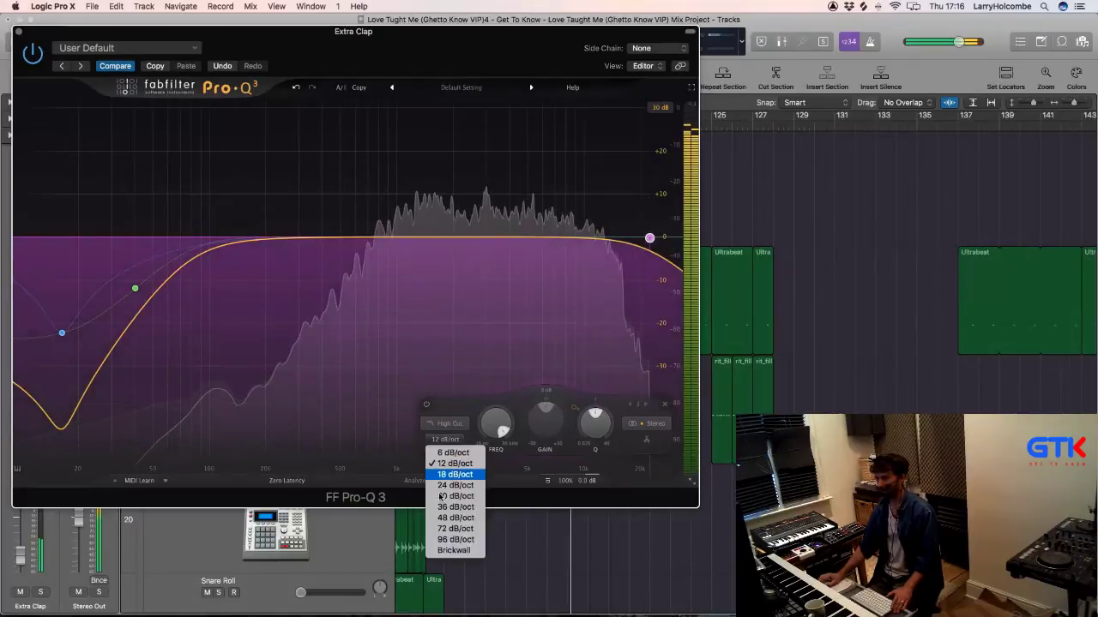
pyautogui.click(451, 474)
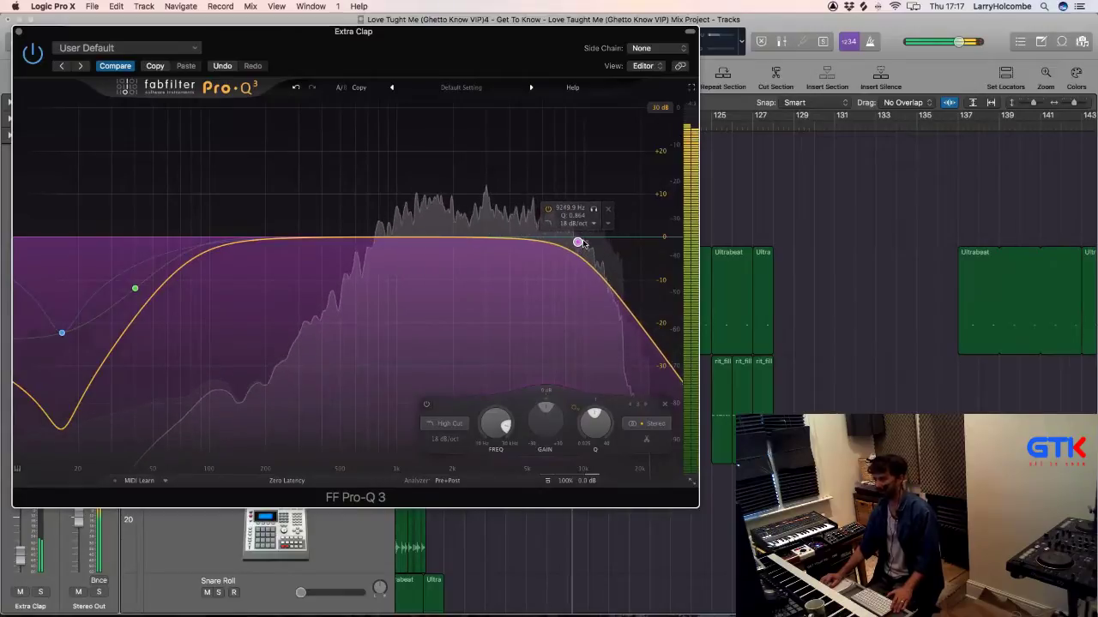
pyautogui.moveTo(593, 245); pyautogui.dragTo(634, 247)
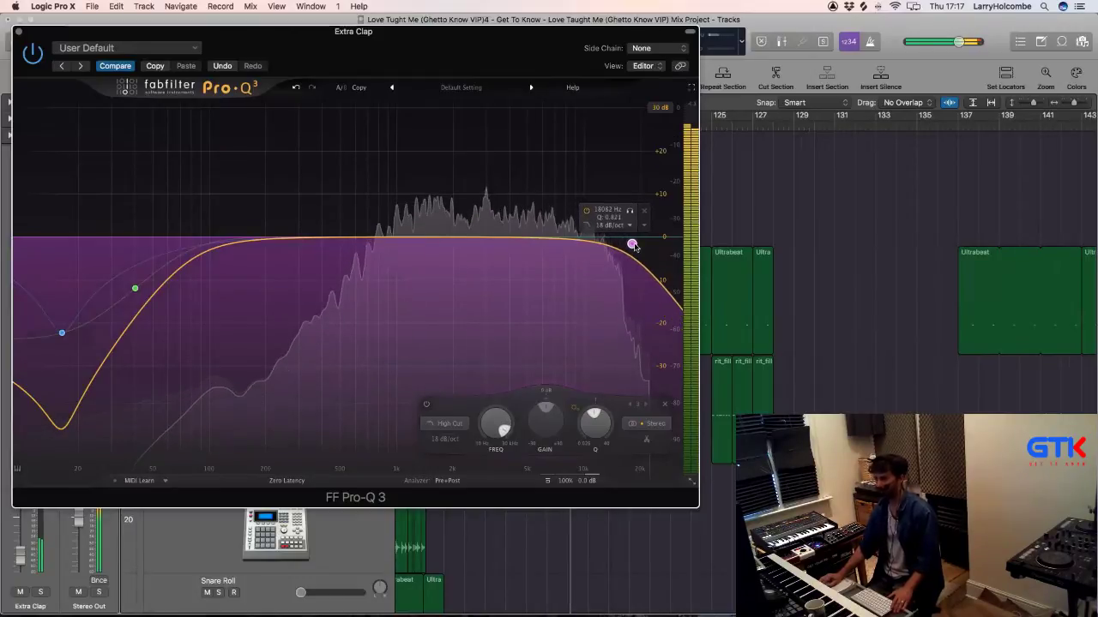
pyautogui.moveTo(643, 247); pyautogui.dragTo(648, 247)
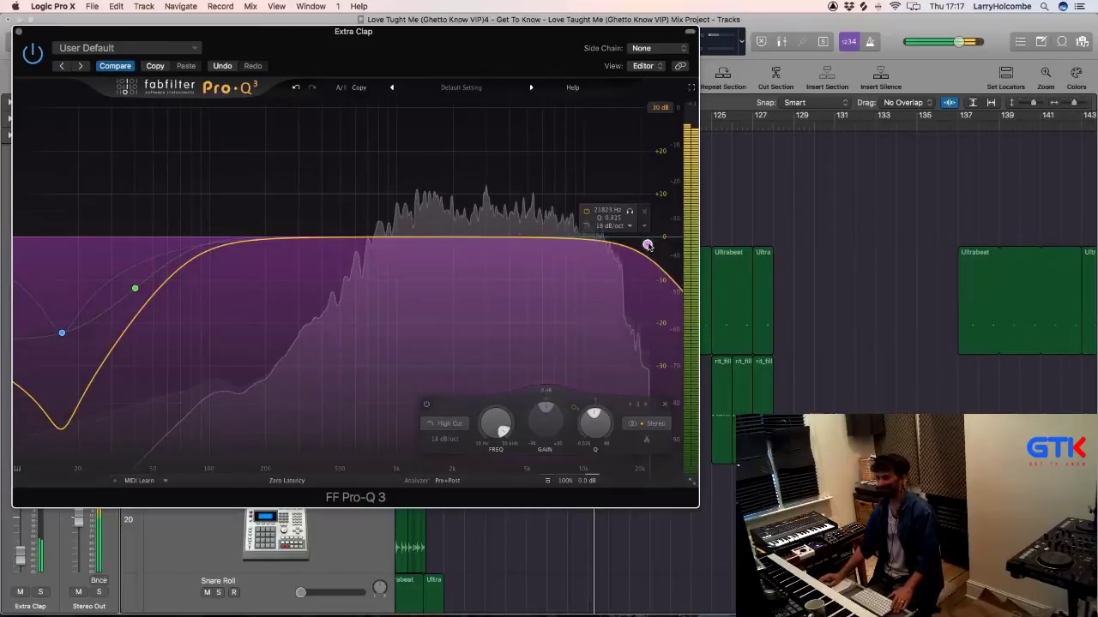
pyautogui.rightClick(647, 246)
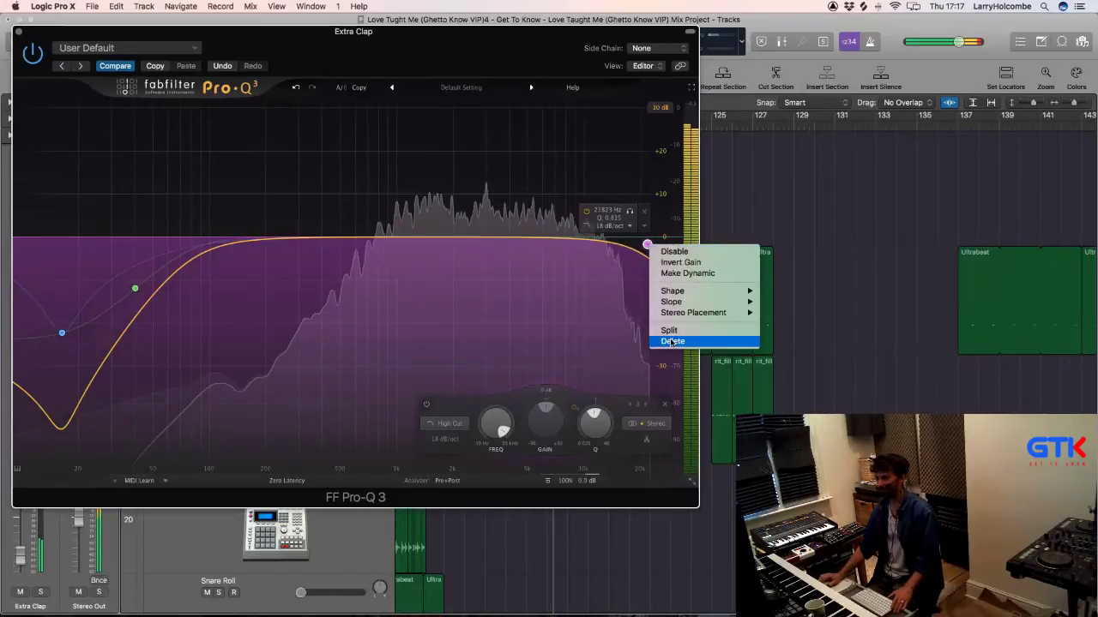
pyautogui.click(672, 342)
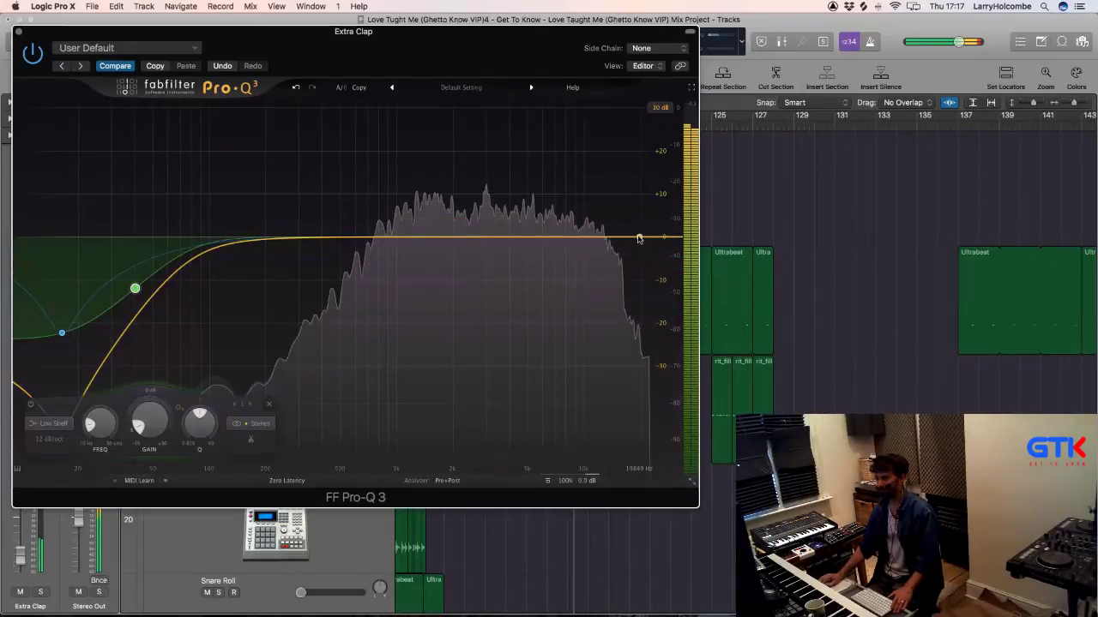
# Step: Add a bell band at 30000 Hz to the Extra Clap equalizer, cutting about 19 dB
pyautogui.click(638, 238)
pyautogui.click(449, 424)
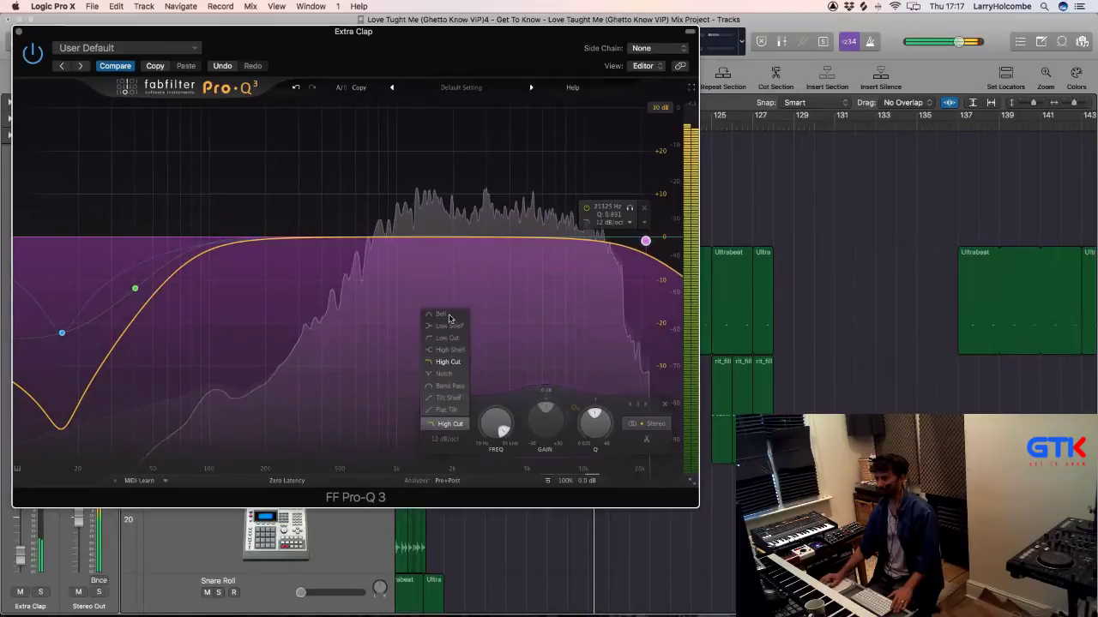
pyautogui.click(444, 314)
pyautogui.moveTo(653, 280); pyautogui.dragTo(721, 319)
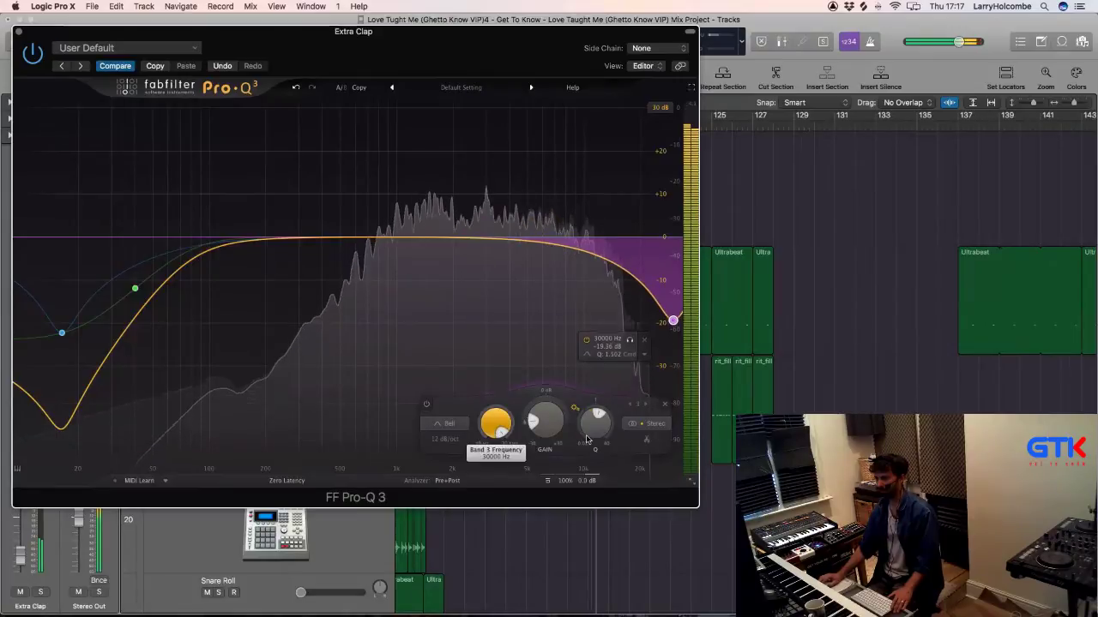
# Step: Narrow the Extra Clap equalizer's 30000 Hz bell and deepen its cut to about 25 dB, comparing the sound with the equalizer bypassed
pyautogui.moveTo(591, 420); pyautogui.dragTo(590, 439)
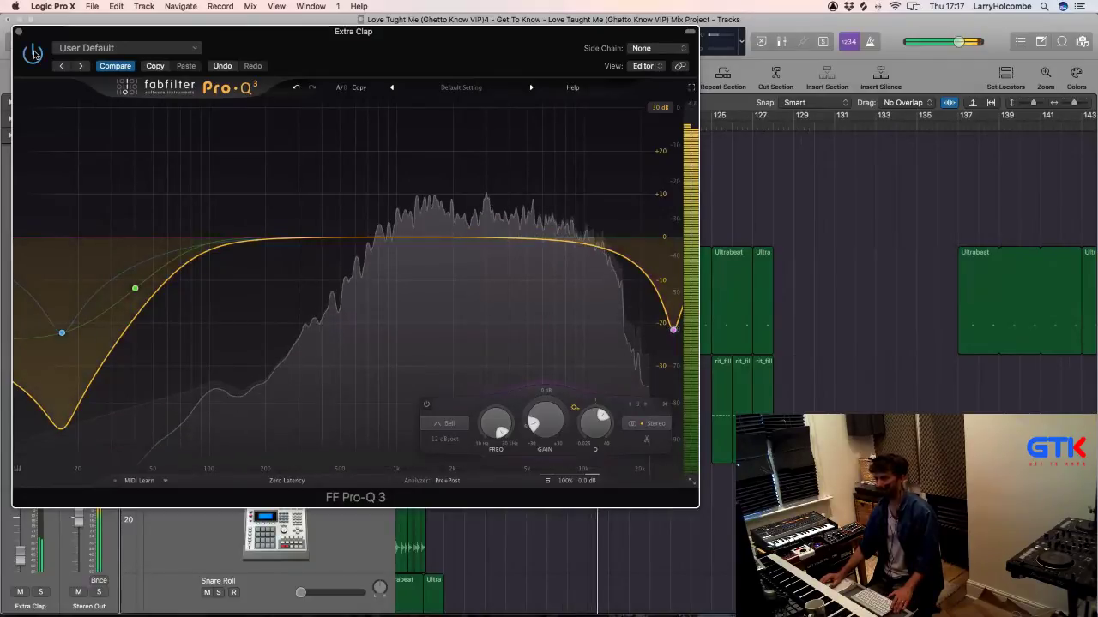
pyautogui.click(32, 53)
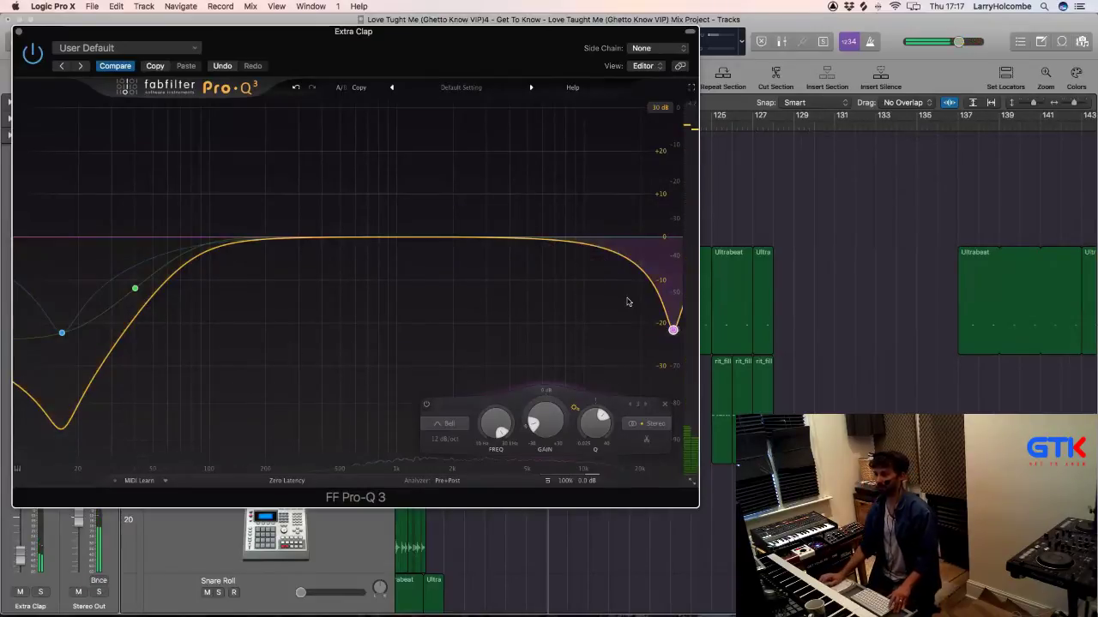
pyautogui.moveTo(674, 329); pyautogui.dragTo(672, 346)
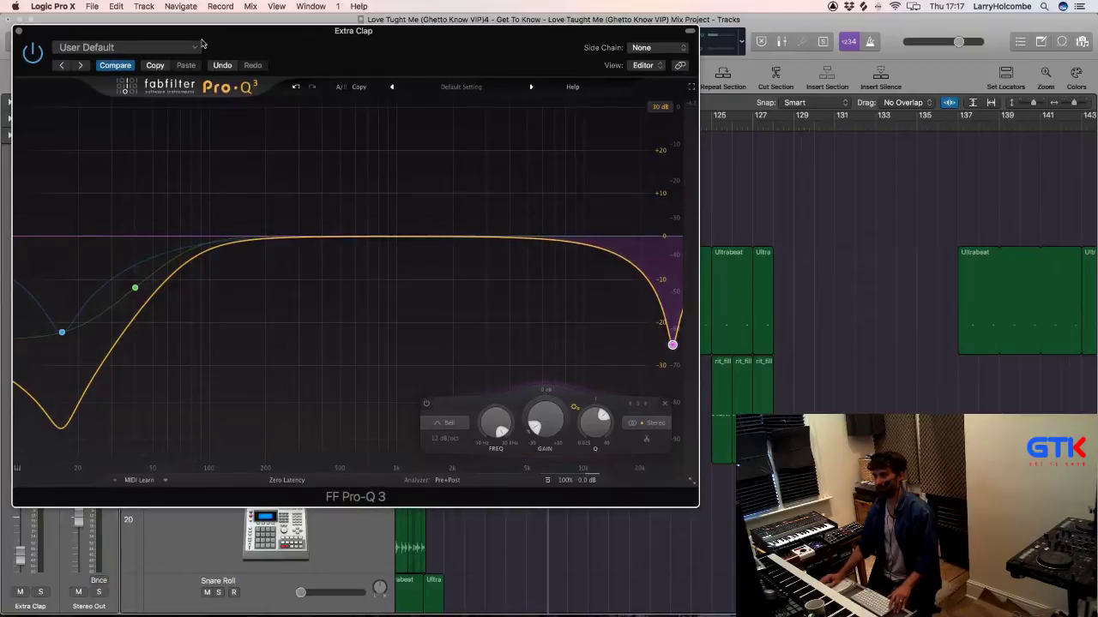
# Step: Audition the looped Extra Clap with the equalizer bypassed and enabled, and close the equalizer and stop playback
pyautogui.press('i')
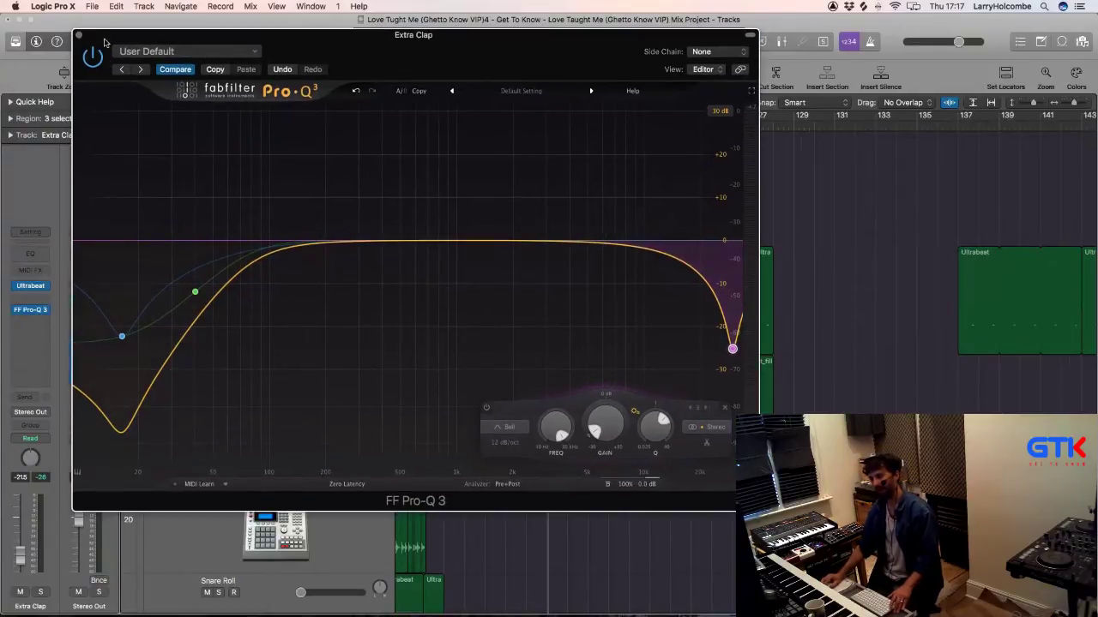
pyautogui.moveTo(123, 46); pyautogui.dragTo(237, 71)
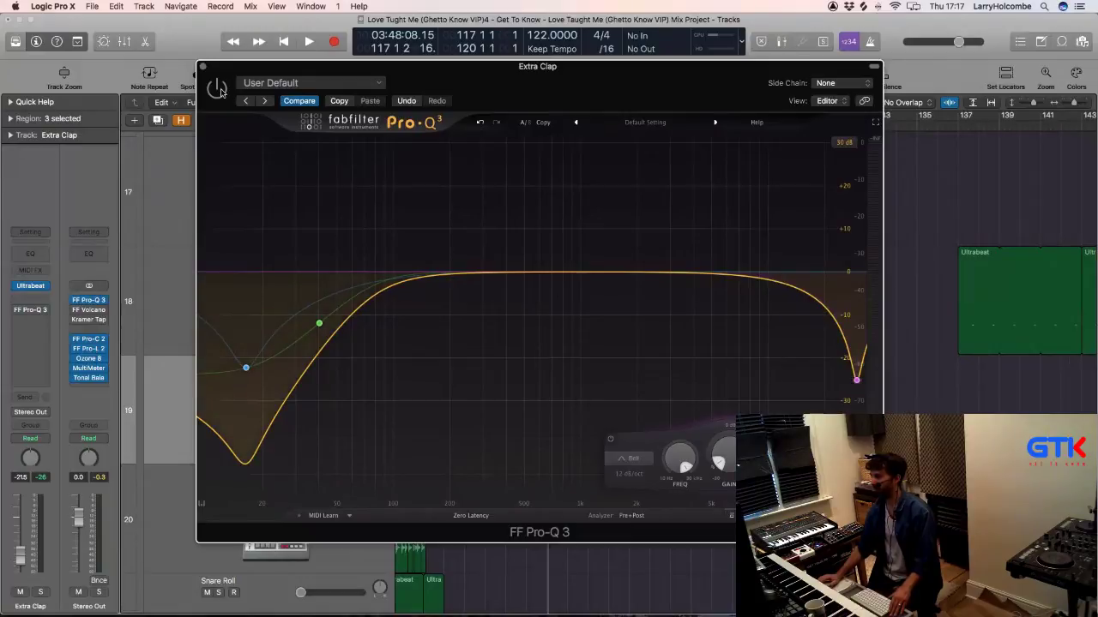
pyautogui.press('space')
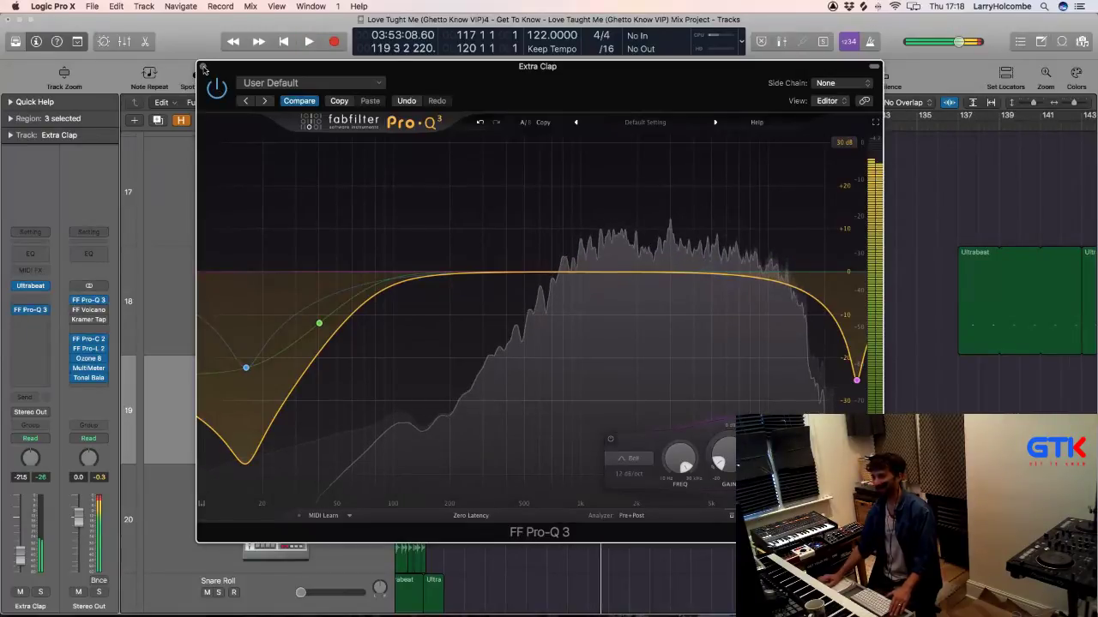
pyautogui.click(203, 68)
pyautogui.press('space')
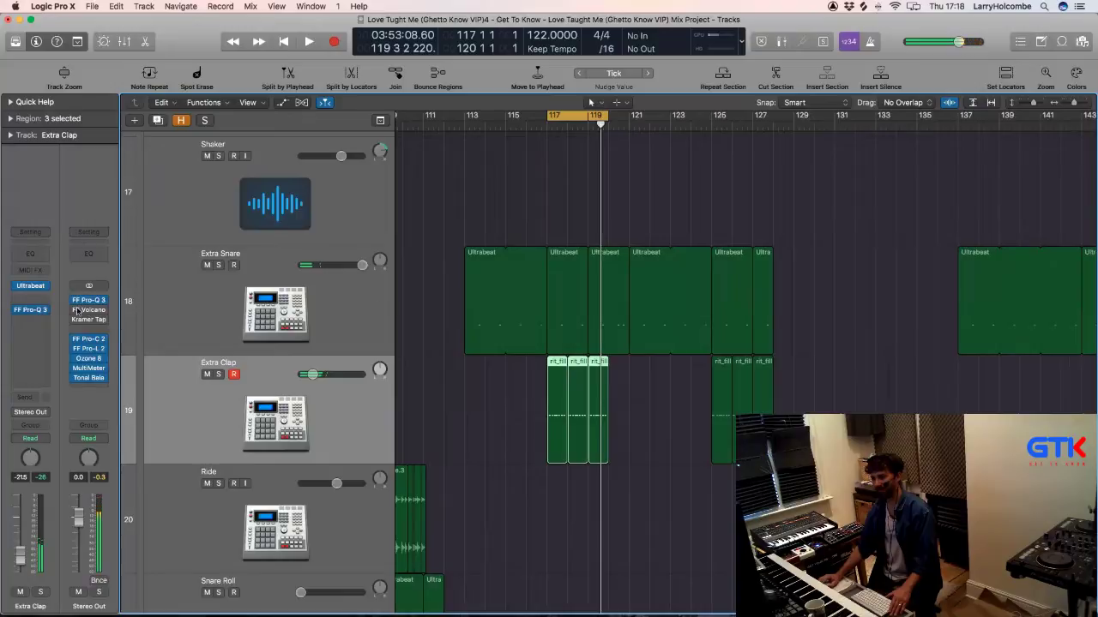
# Step: Add a narrow bell boost of about 2.4 dB near 1.4 kHz in the Extra Clap track's Pro-Q 3 and close the plug-in
pyautogui.moveTo(99, 294); pyautogui.dragTo(30, 310)
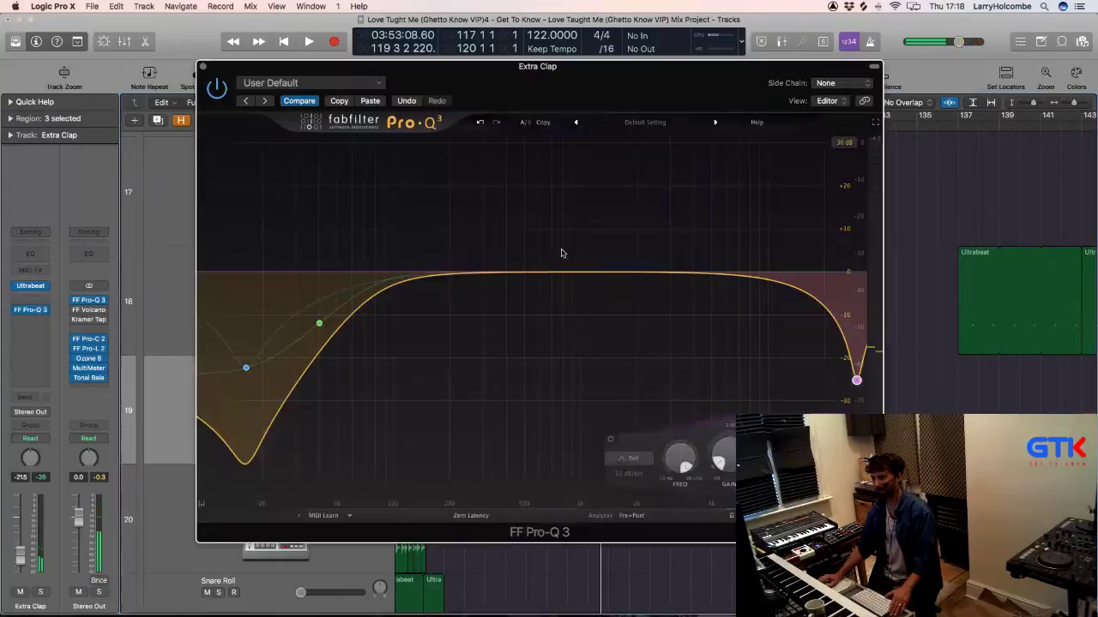
pyautogui.press('space')
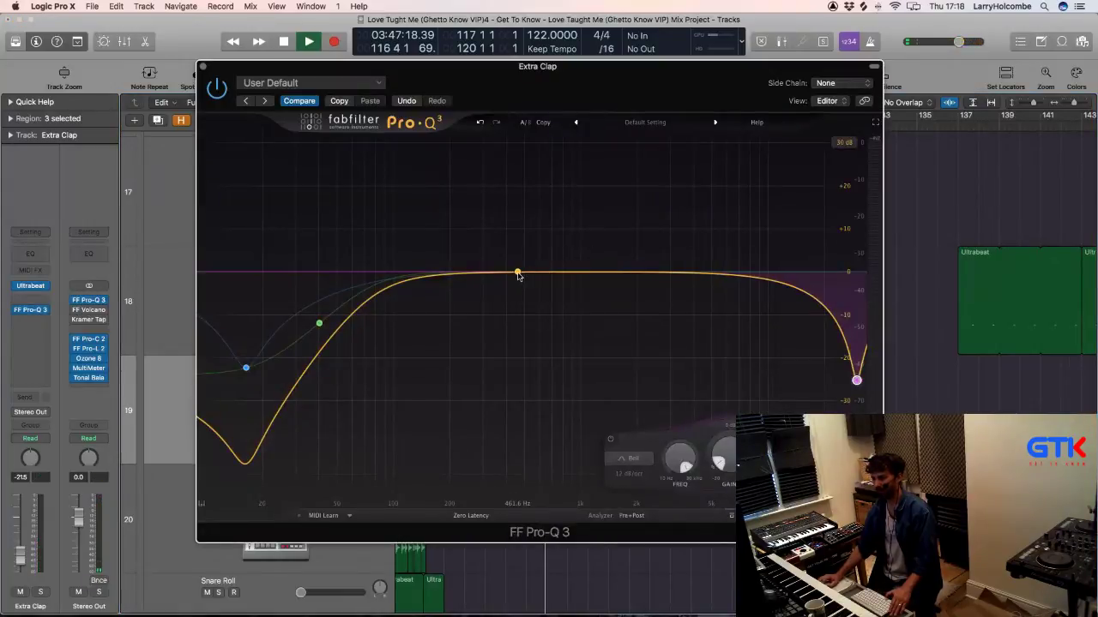
pyautogui.moveTo(519, 274); pyautogui.dragTo(596, 260)
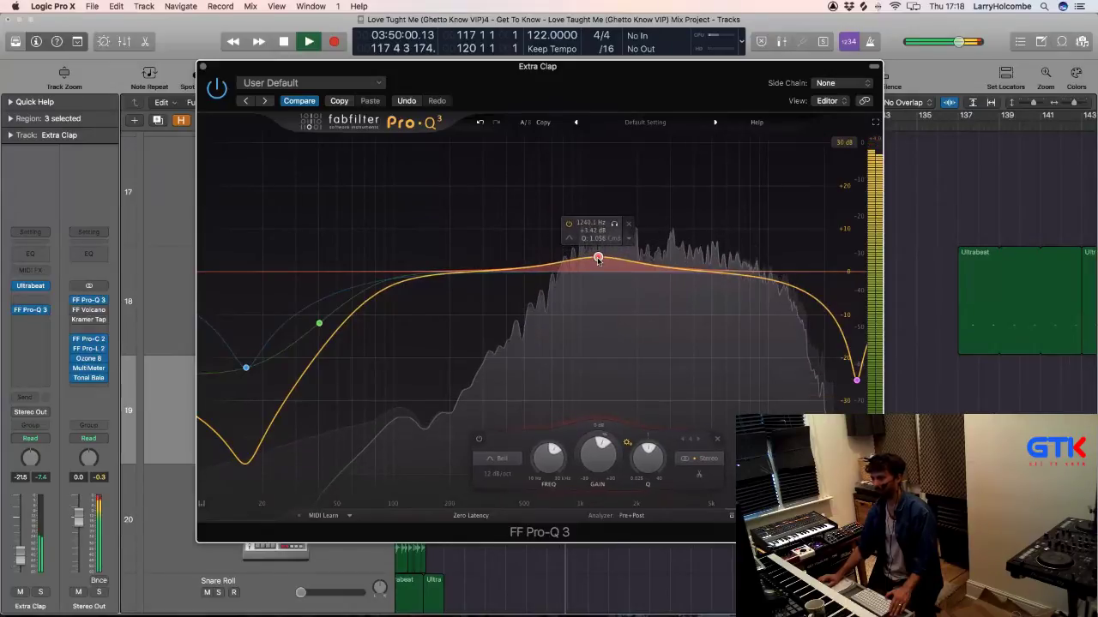
pyautogui.scroll(4, 597, 259)
pyautogui.moveTo(598, 260)
pyautogui.mouseDown()
pyautogui.moveTo(582, 263)
pyautogui.moveTo(608, 263)
pyautogui.mouseUp()
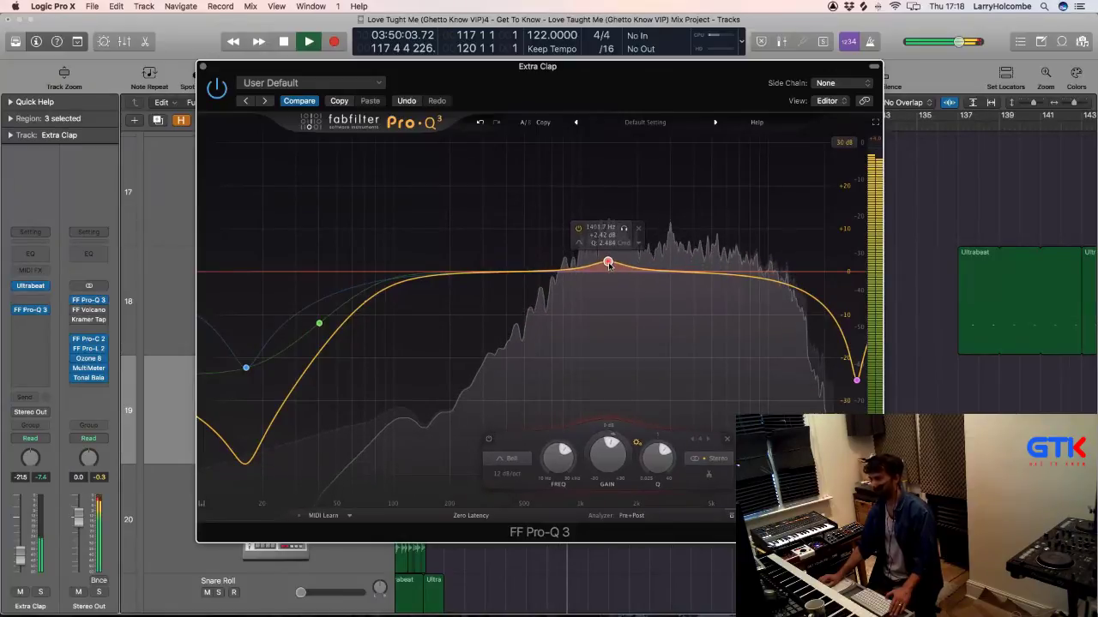
pyautogui.moveTo(608, 267); pyautogui.dragTo(606, 266)
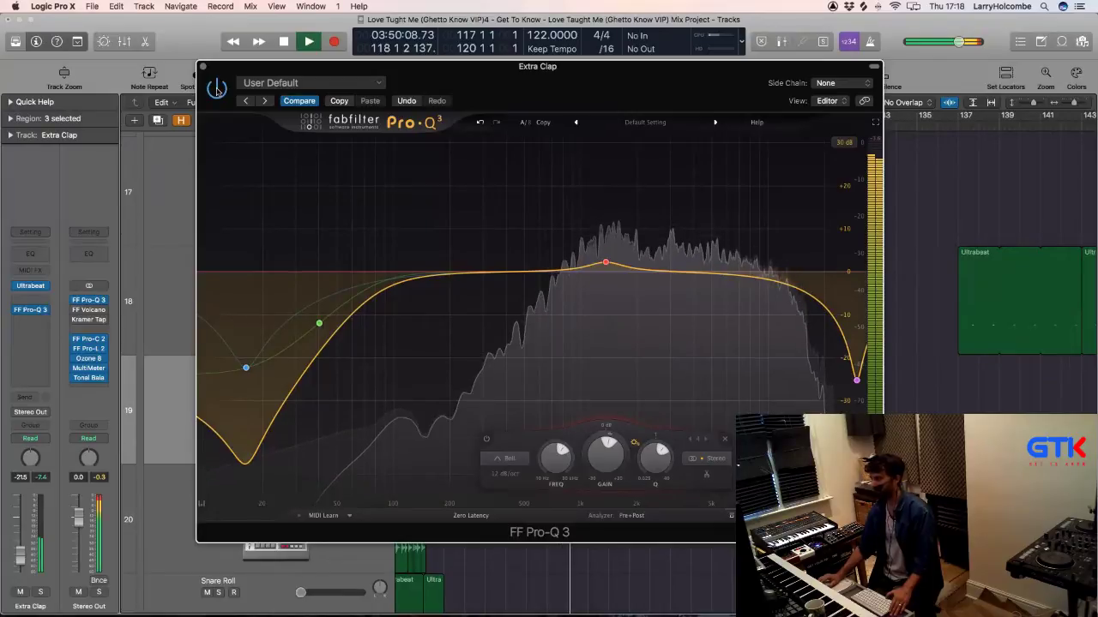
pyautogui.press('space')
pyautogui.press('super+w')
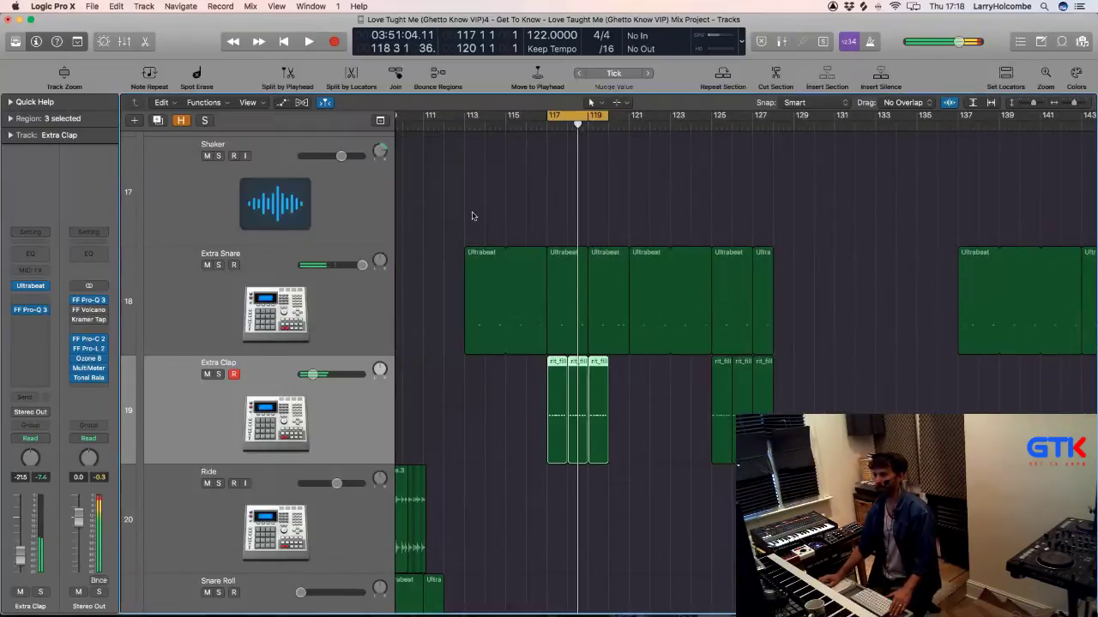
pyautogui.click(472, 216)
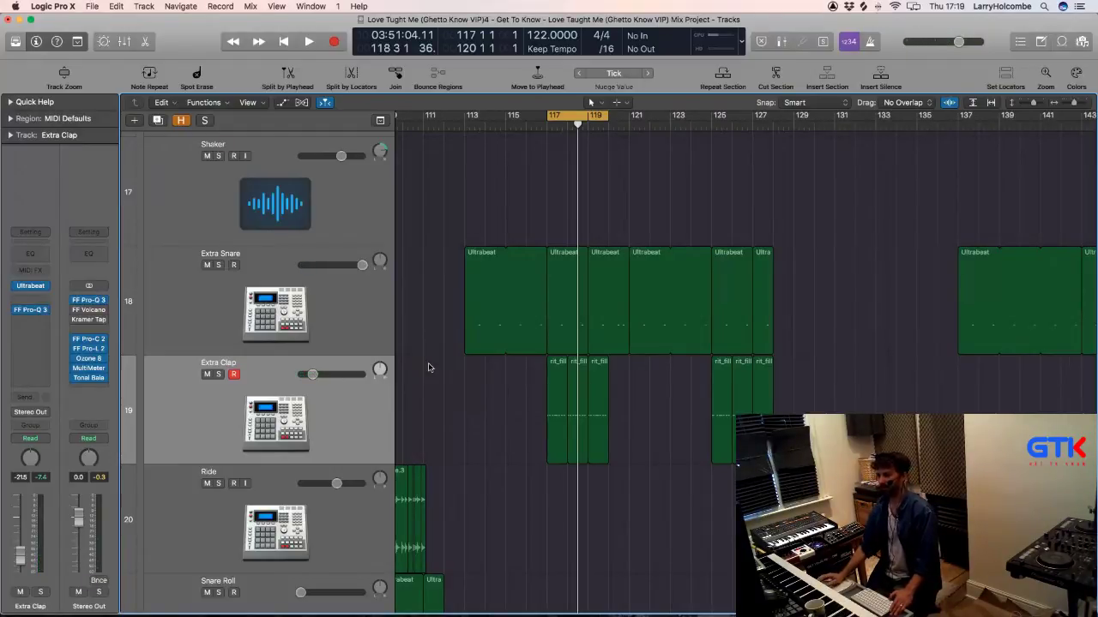
# Step: Set the cycle range to bars 109 to 111 over the Ride regions, select the Ride track and start playback
pyautogui.hscroll(-2, 429, 367)
pyautogui.scroll(-5, 429, 364)
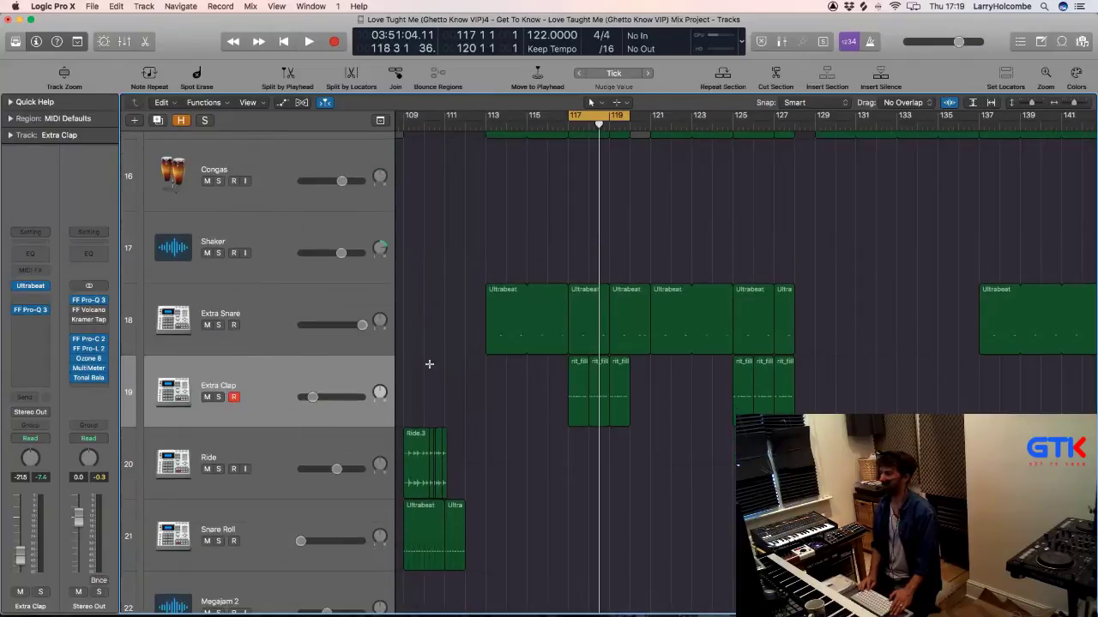
pyautogui.scroll(-5, 433, 364)
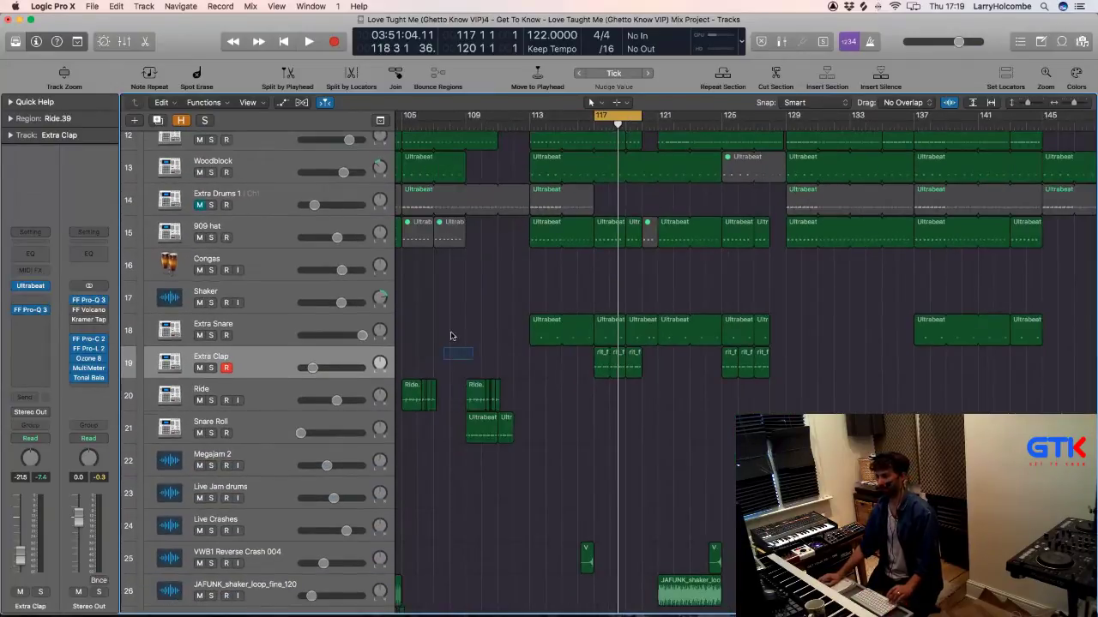
pyautogui.moveTo(444, 340); pyautogui.dragTo(536, 412)
pyautogui.moveTo(586, 115); pyautogui.dragTo(816, 117)
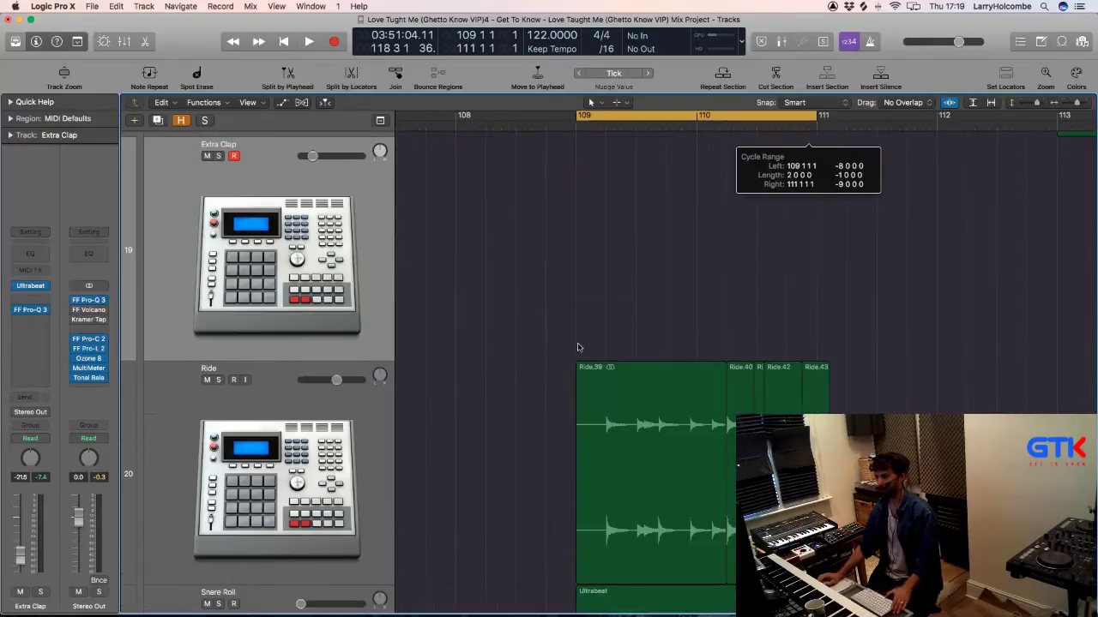
pyautogui.click(328, 426)
pyautogui.press('space')
# Step: Solo the Ride track and insert FabFilter Pro-Q 3 on its channel strip
pyautogui.click(40, 592)
pyautogui.click(30, 300)
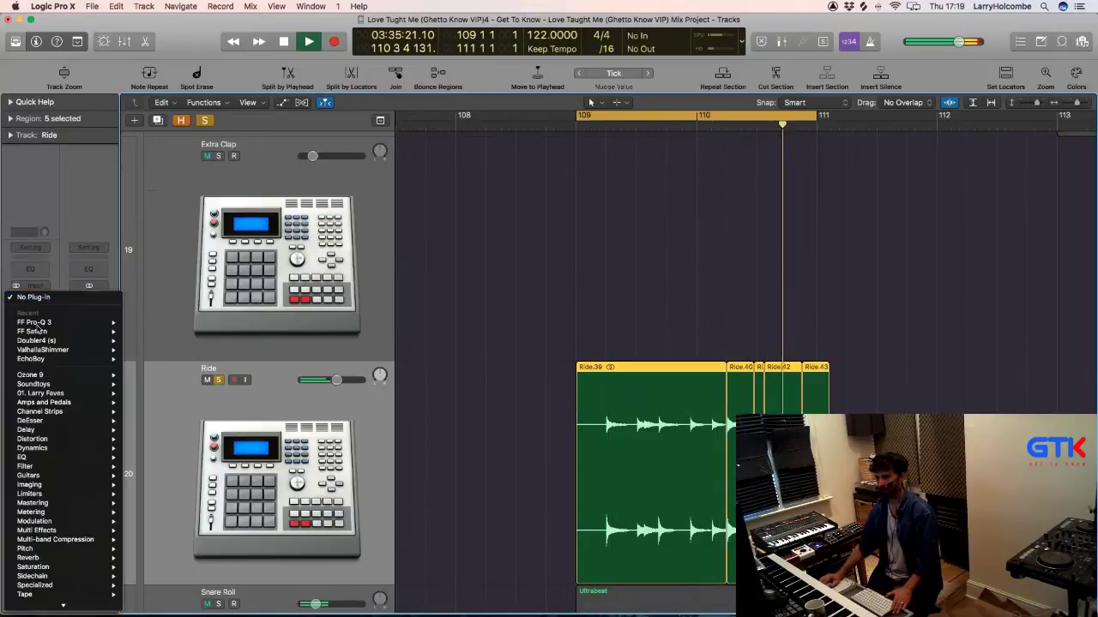
pyautogui.moveTo(52, 323)
pyautogui.click(163, 317)
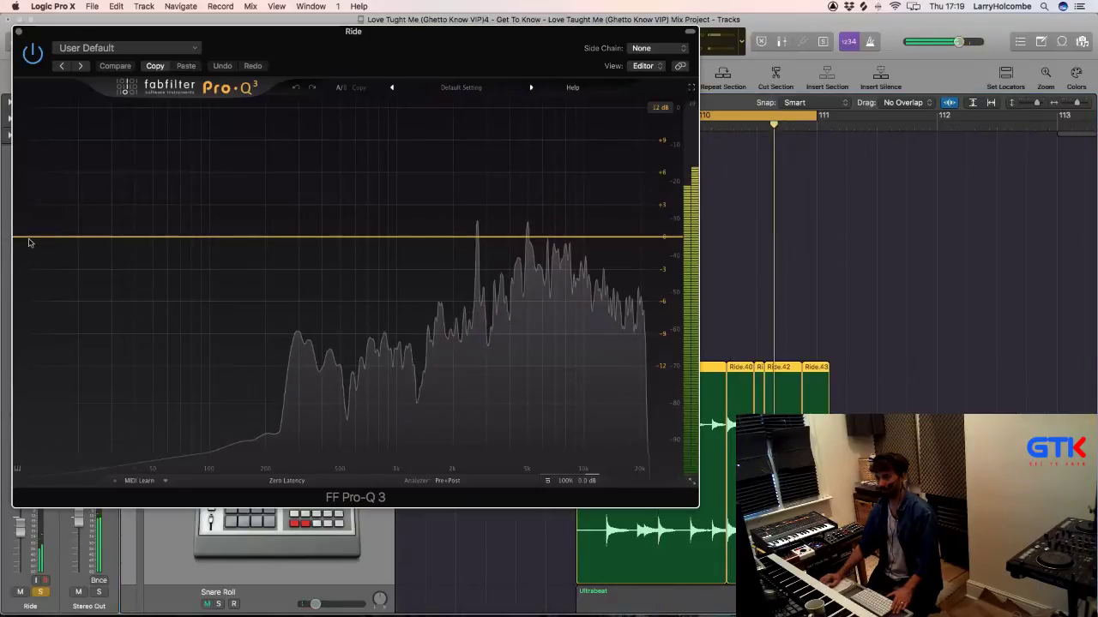
# Step: Add a low-end band to the Ride EQ as a bell, cutting about 24 dB near 19 Hz
pyautogui.click(30, 240)
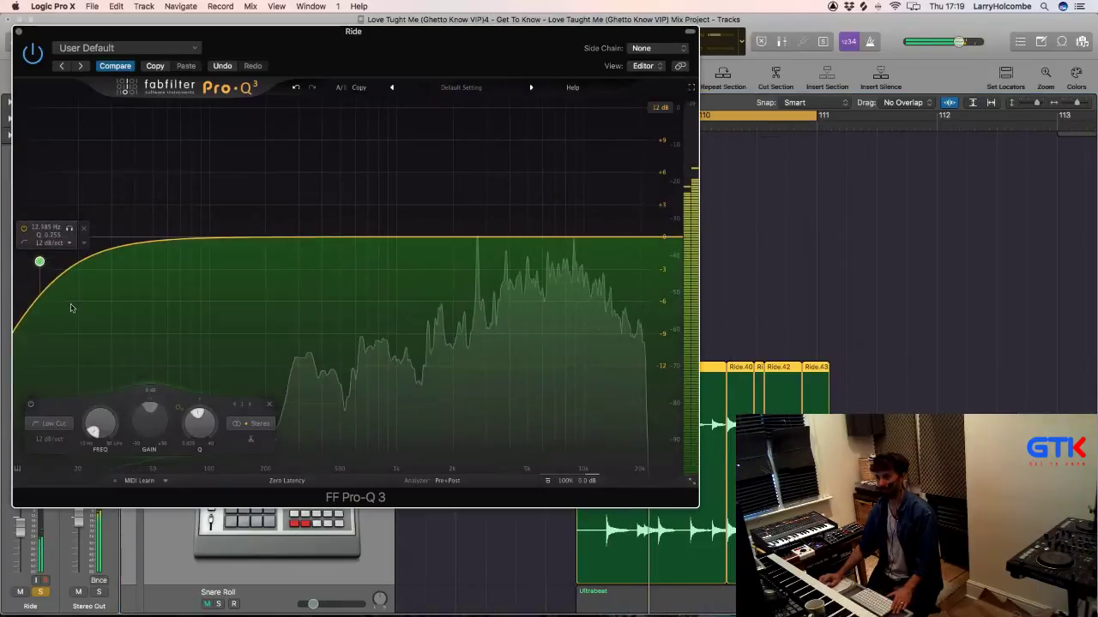
pyautogui.click(48, 424)
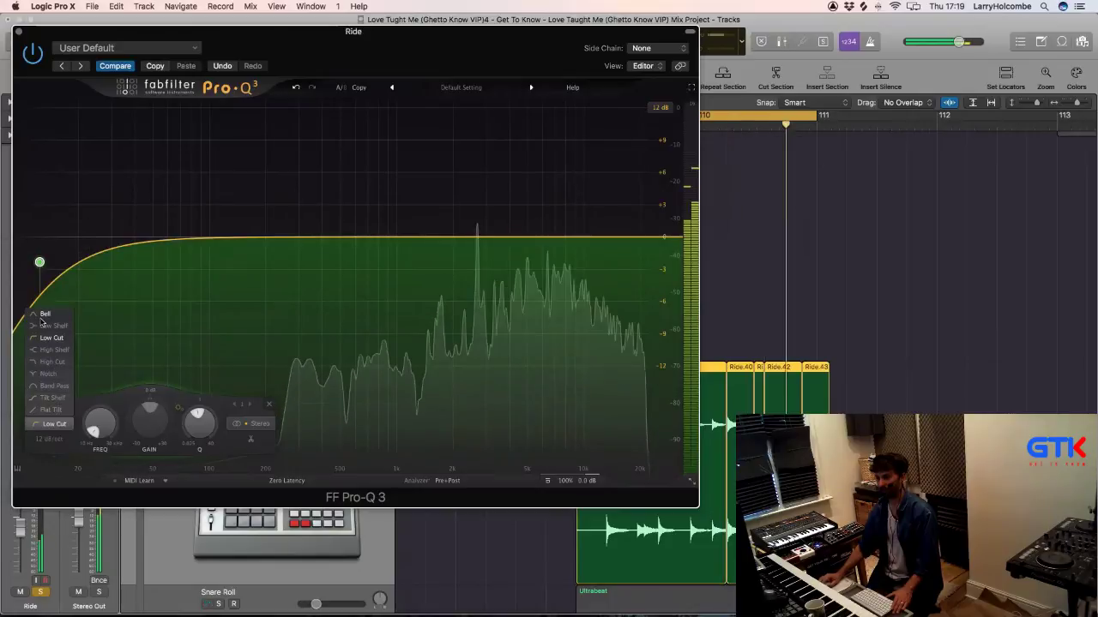
pyautogui.click(44, 265)
pyautogui.moveTo(52, 299); pyautogui.dragTo(47, 343)
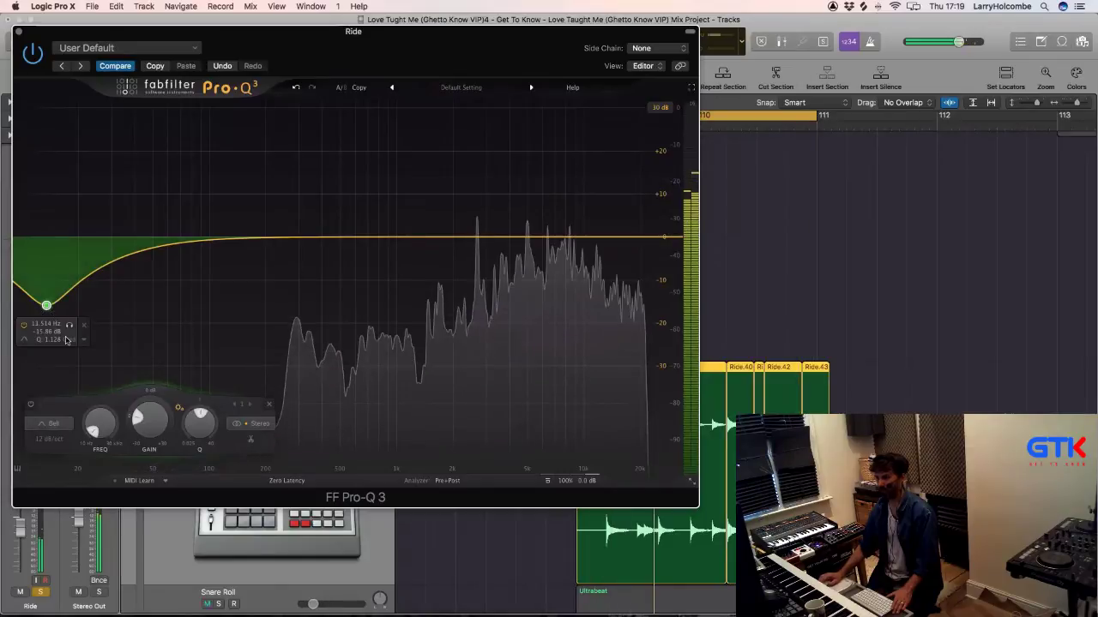
pyautogui.moveTo(46, 306); pyautogui.dragTo(75, 343)
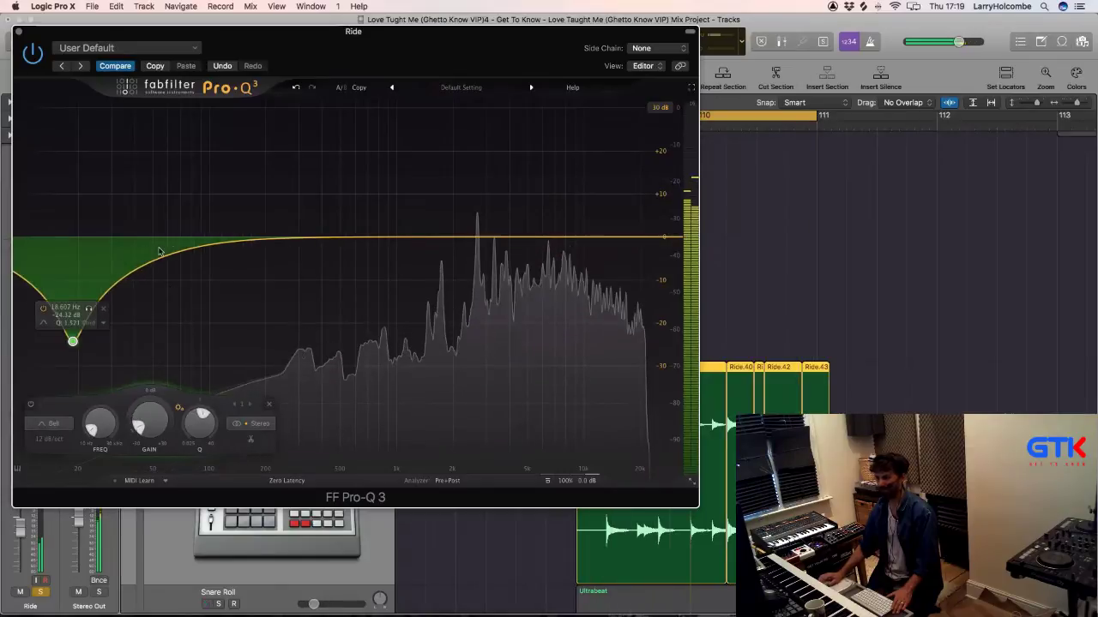
# Step: Add a low-shelf band to the Ride EQ at about 19 Hz with a gain of -30 dB
pyautogui.click(33, 237)
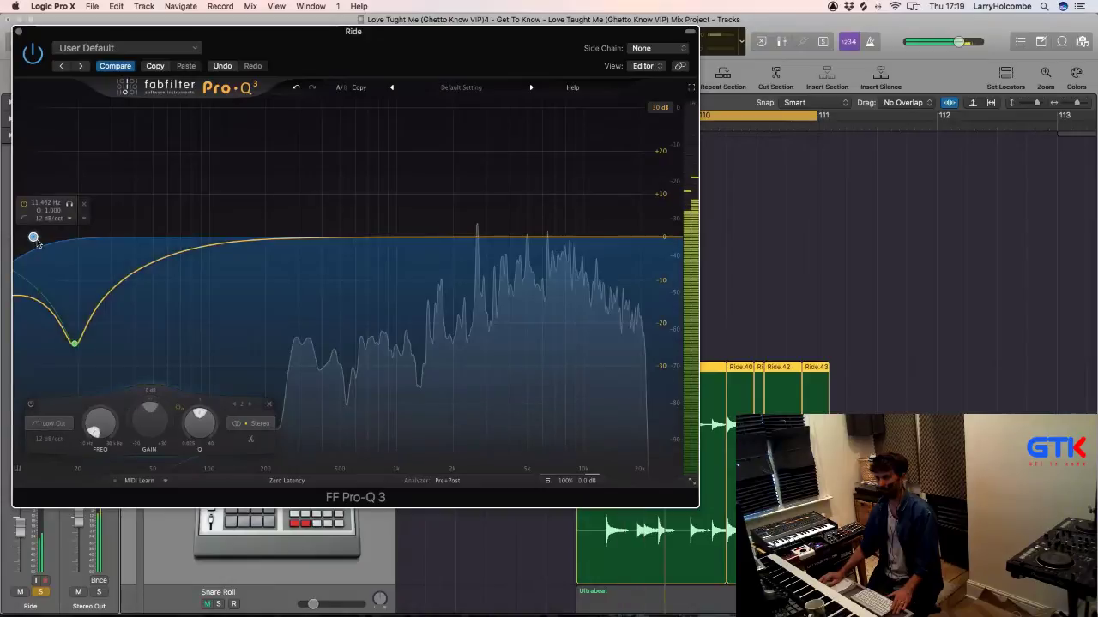
pyautogui.click(51, 424)
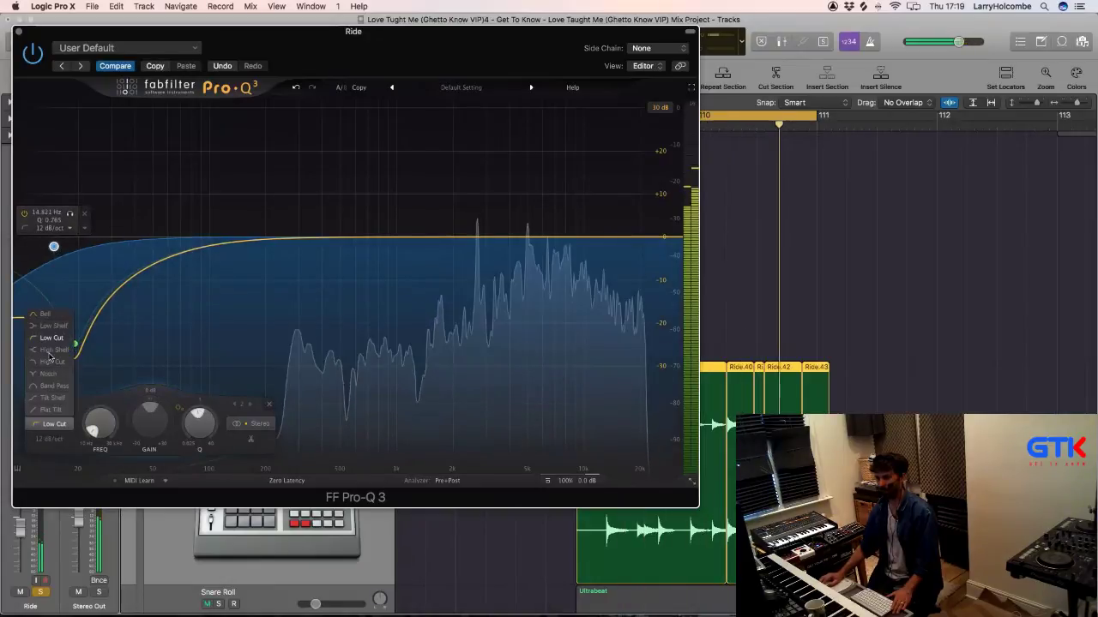
pyautogui.click(53, 326)
pyautogui.moveTo(54, 237); pyautogui.dragTo(86, 291)
pyautogui.moveTo(126, 383); pyautogui.dragTo(64, 336)
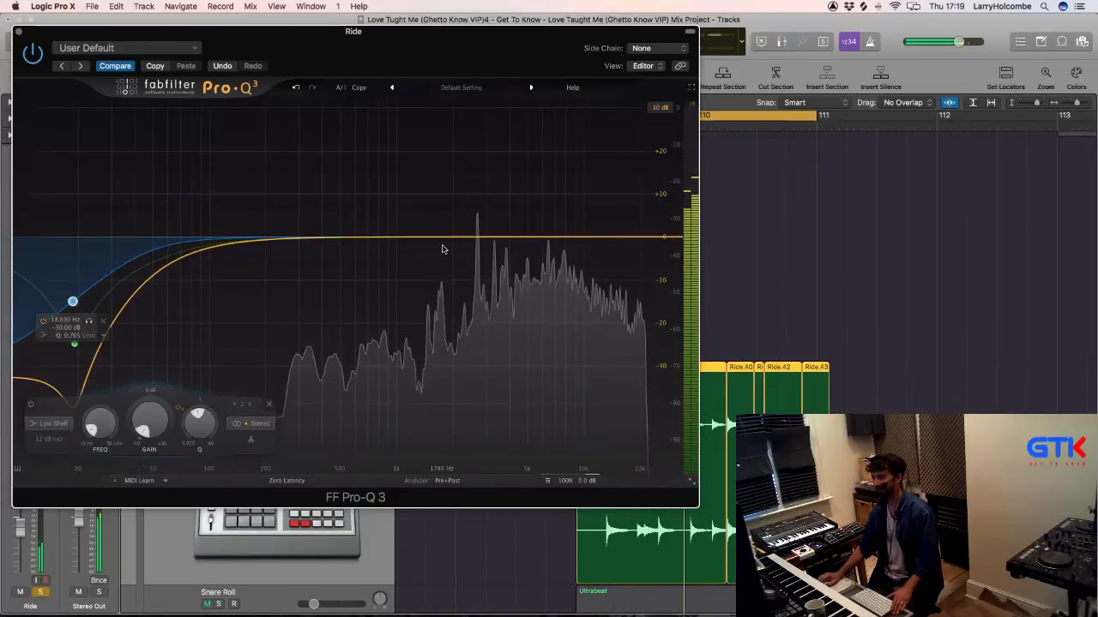
# Step: Add a bell band on the ride's resonant peak near 2.7 kHz and turn it into a narrow cut with a Q of about 6
pyautogui.click(405, 236)
pyautogui.moveTo(404, 237); pyautogui.dragTo(474, 197)
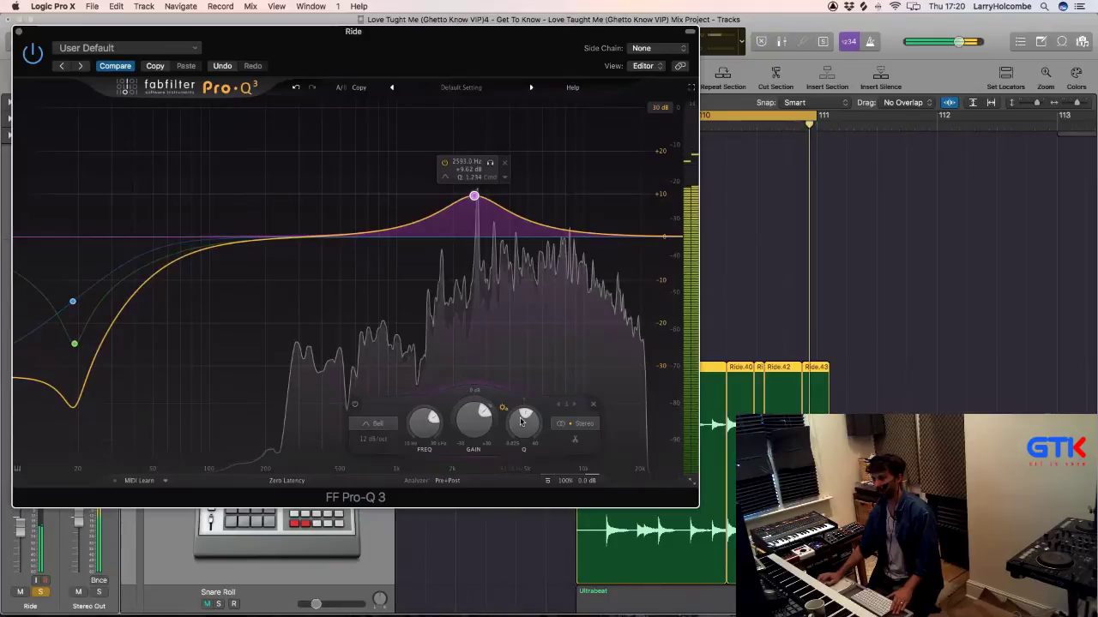
pyautogui.moveTo(521, 420); pyautogui.dragTo(521, 410)
pyautogui.moveTo(467, 448); pyautogui.dragTo(467, 467)
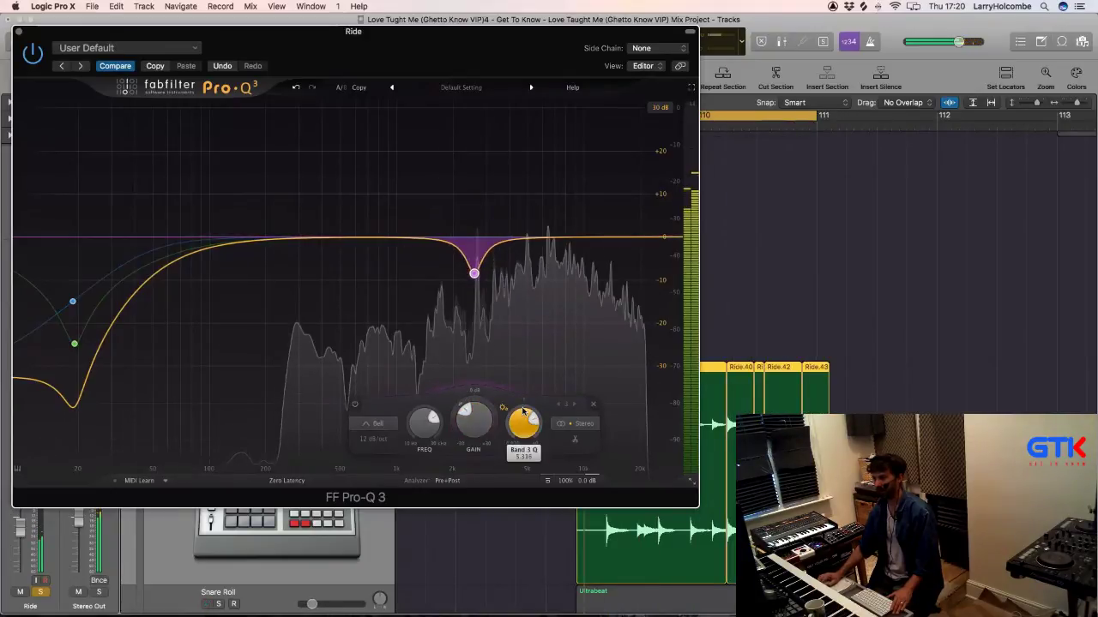
pyautogui.moveTo(423, 427); pyautogui.dragTo(473, 423)
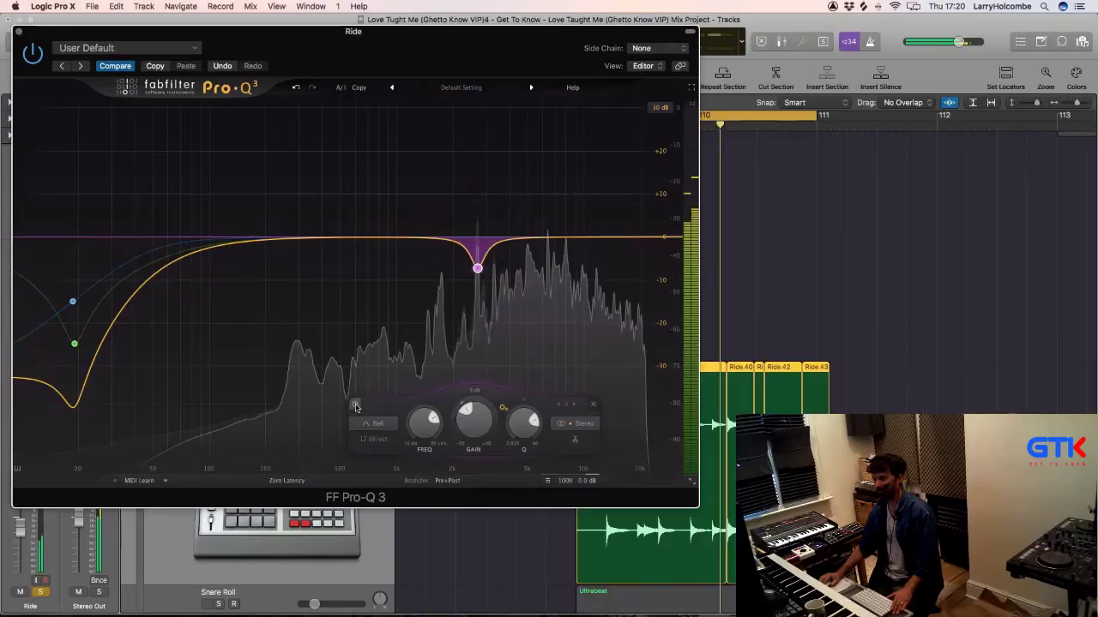
# Step: Compare the ride with the 2.7 kHz cut bypassed, then refine the band to about -6 dB with a Q of about 7.8
pyautogui.click(354, 405)
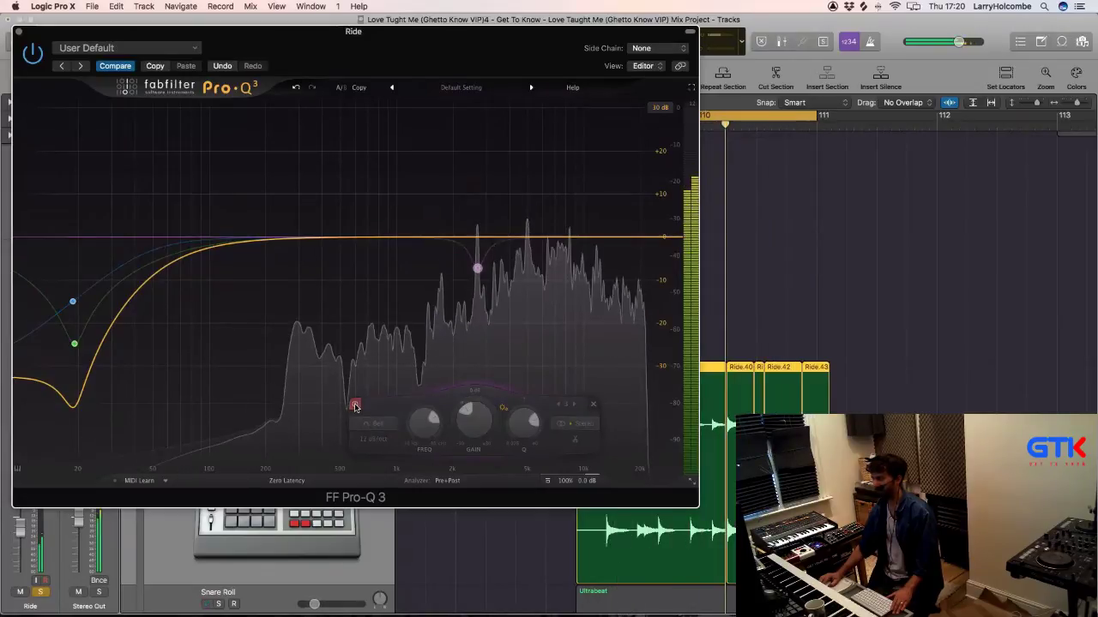
pyautogui.click(354, 404)
pyautogui.moveTo(517, 426)
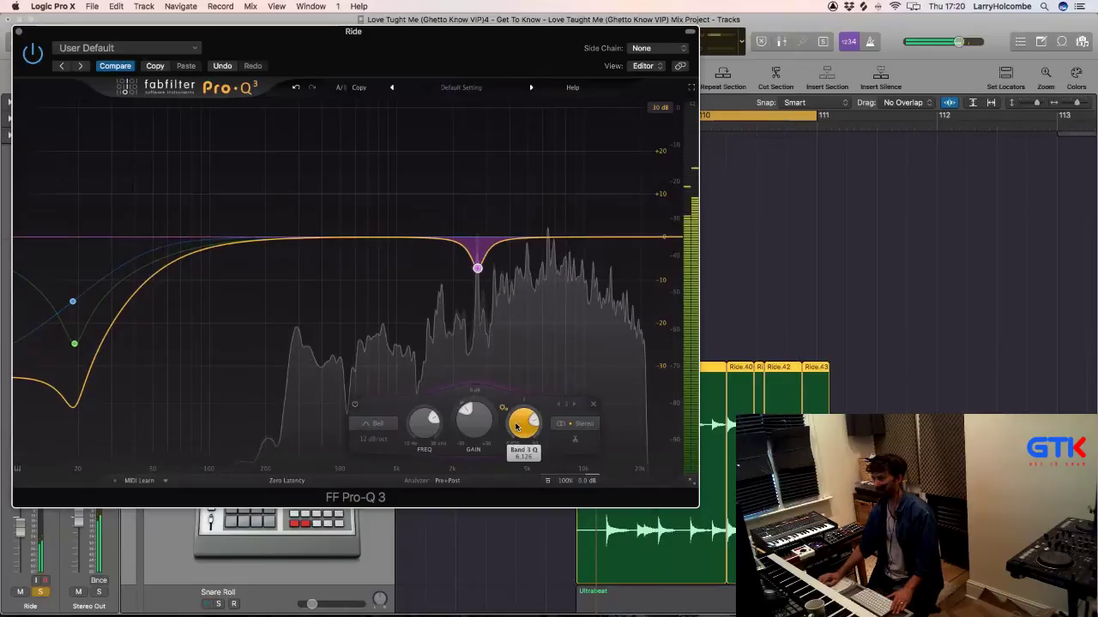
pyautogui.moveTo(474, 418)
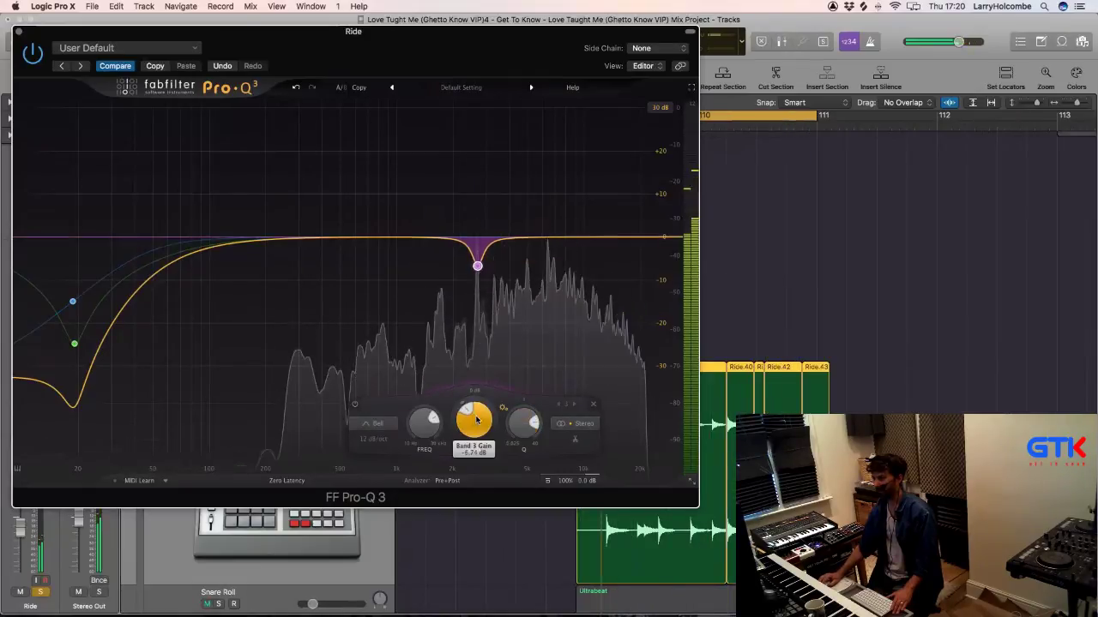
pyautogui.scroll(1, 475, 422)
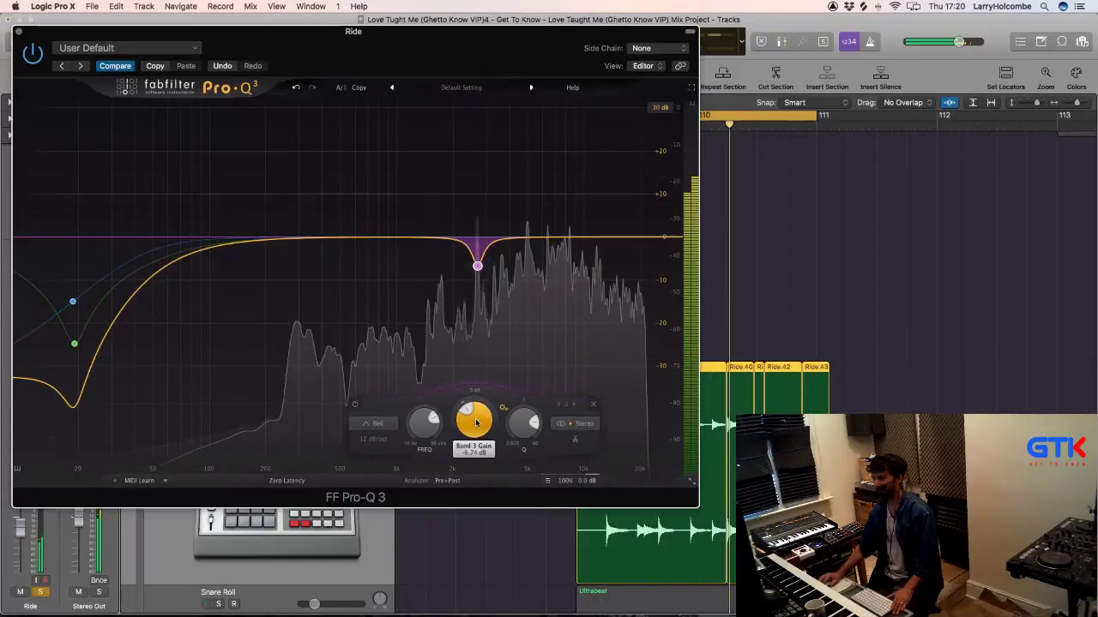
pyautogui.scroll(-1, 476, 417)
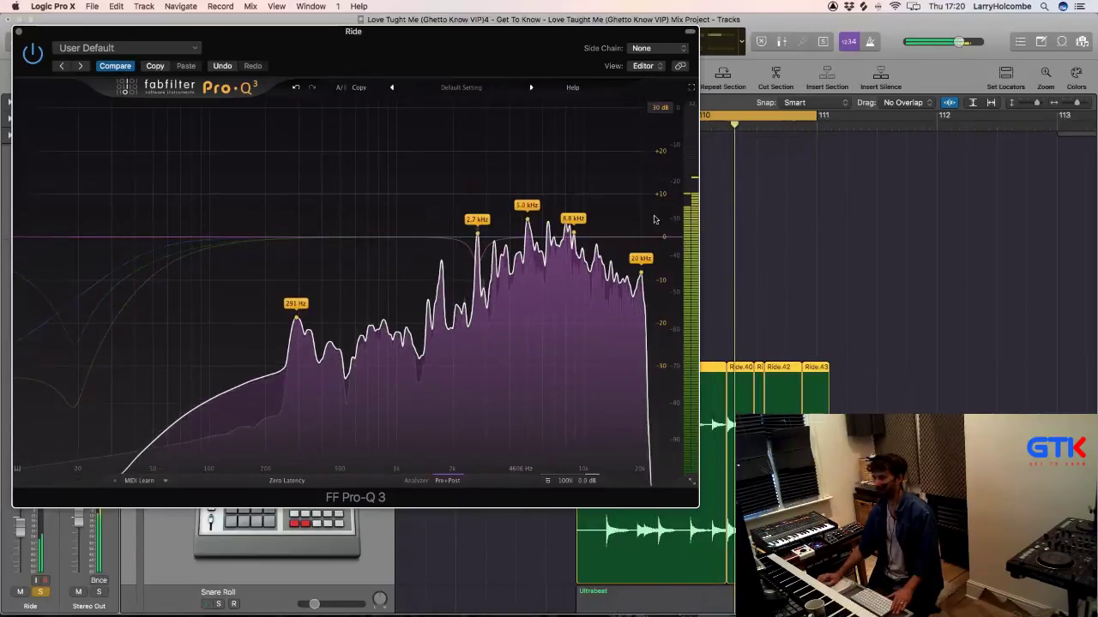
# Step: Add a high-cut band to the Ride EQ at about 23 kHz with a 24 dB/oct slope
pyautogui.click(673, 239)
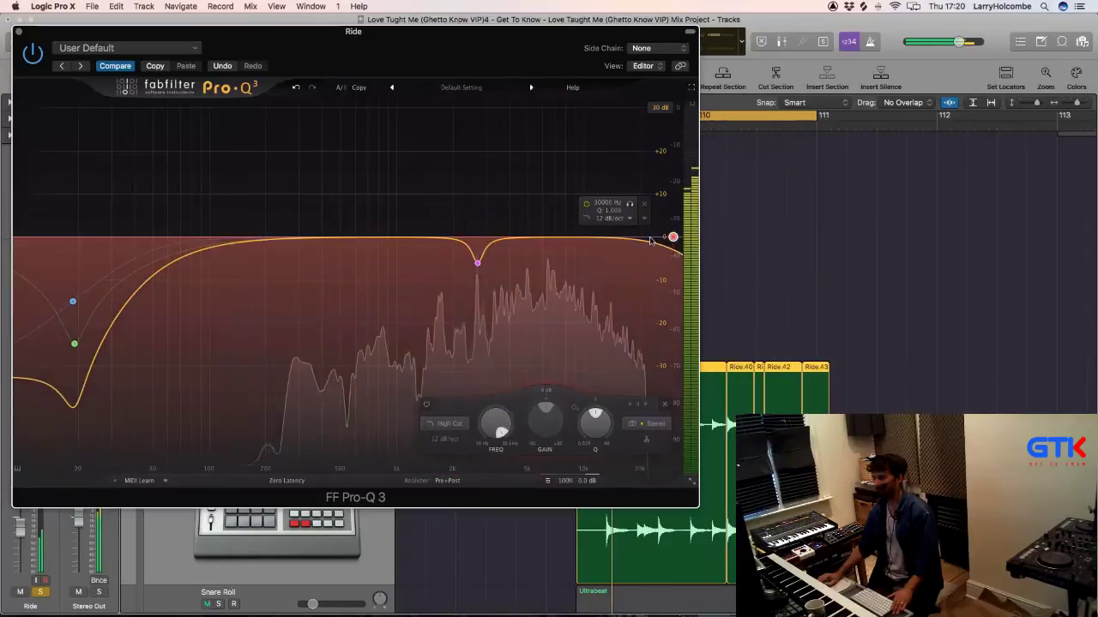
pyautogui.click(445, 439)
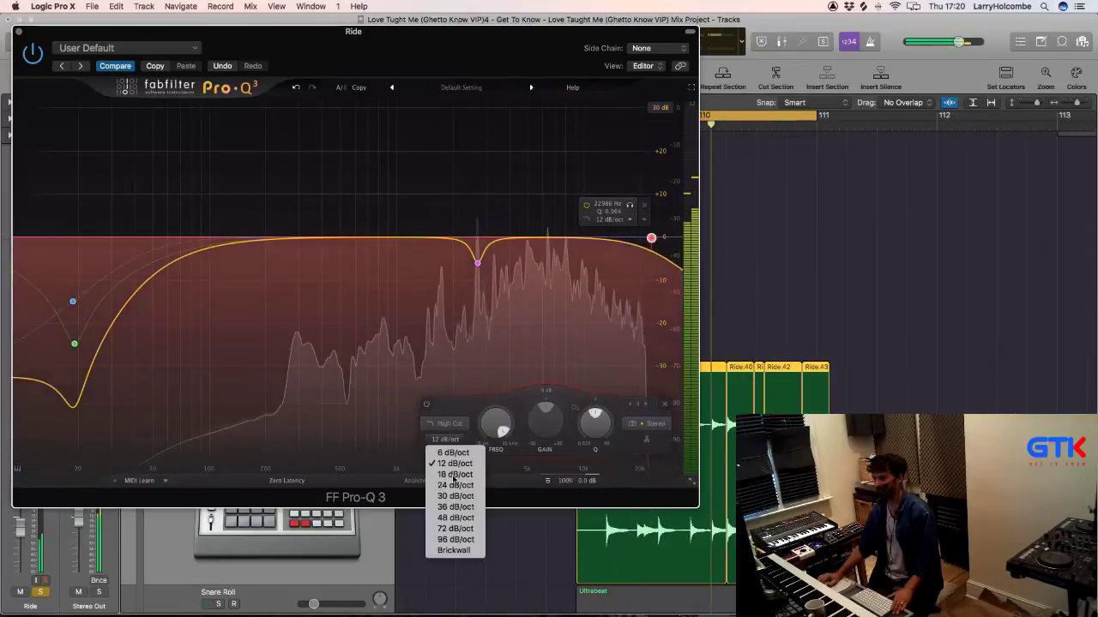
pyautogui.click(454, 484)
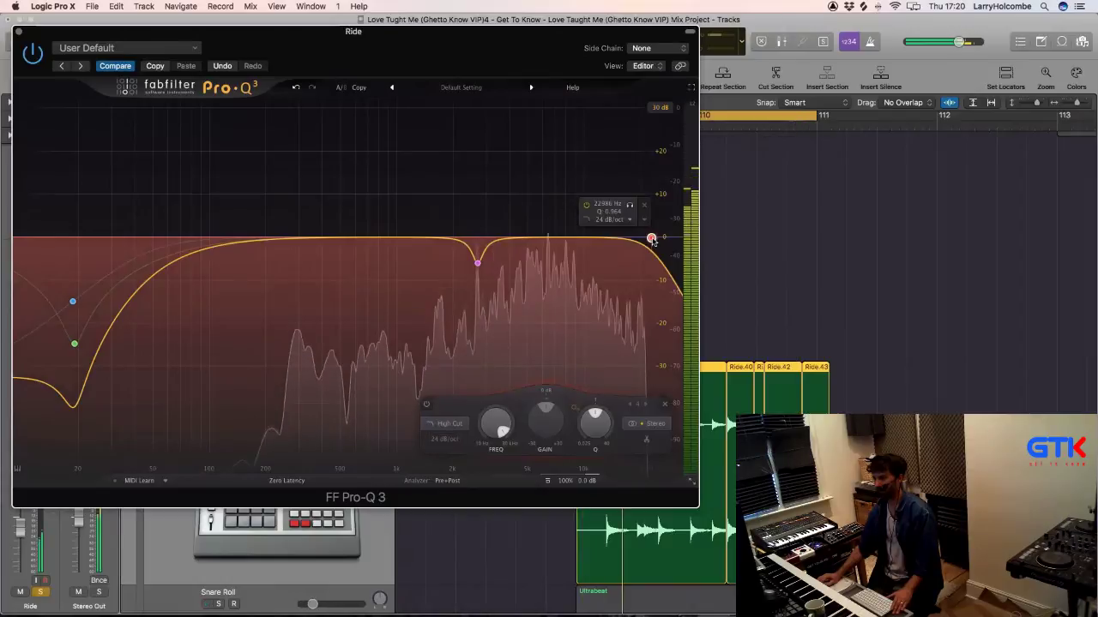
# Step: Change the high-cut band's shape to Bell and set it to a cut of about 21.5 dB near 27.7 kHz
pyautogui.rightClick(650, 239)
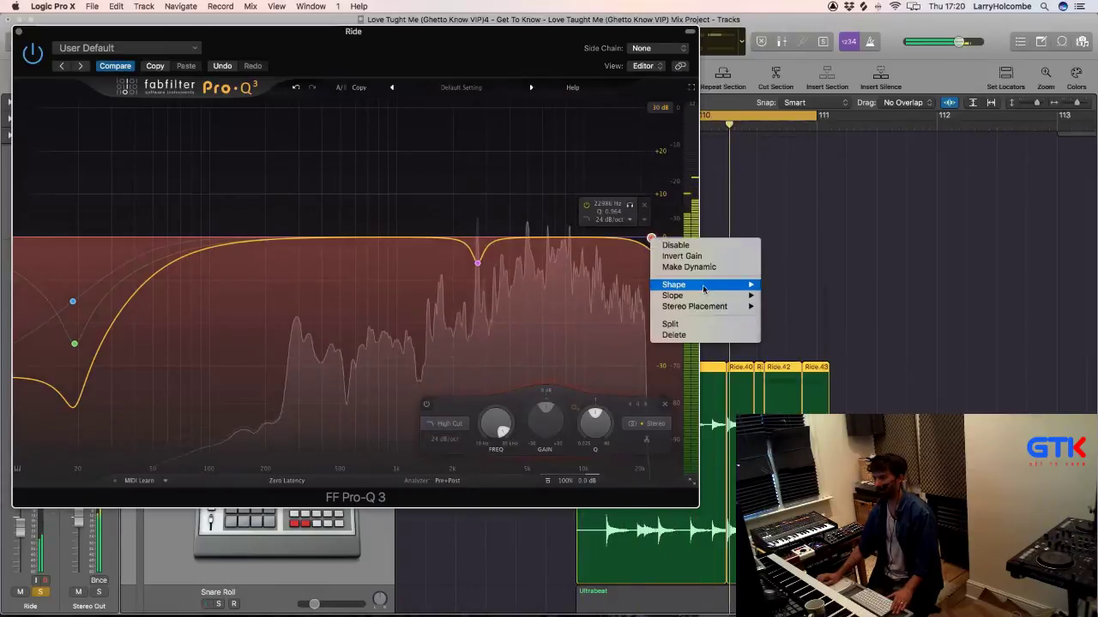
pyautogui.moveTo(742, 285)
pyautogui.click(777, 285)
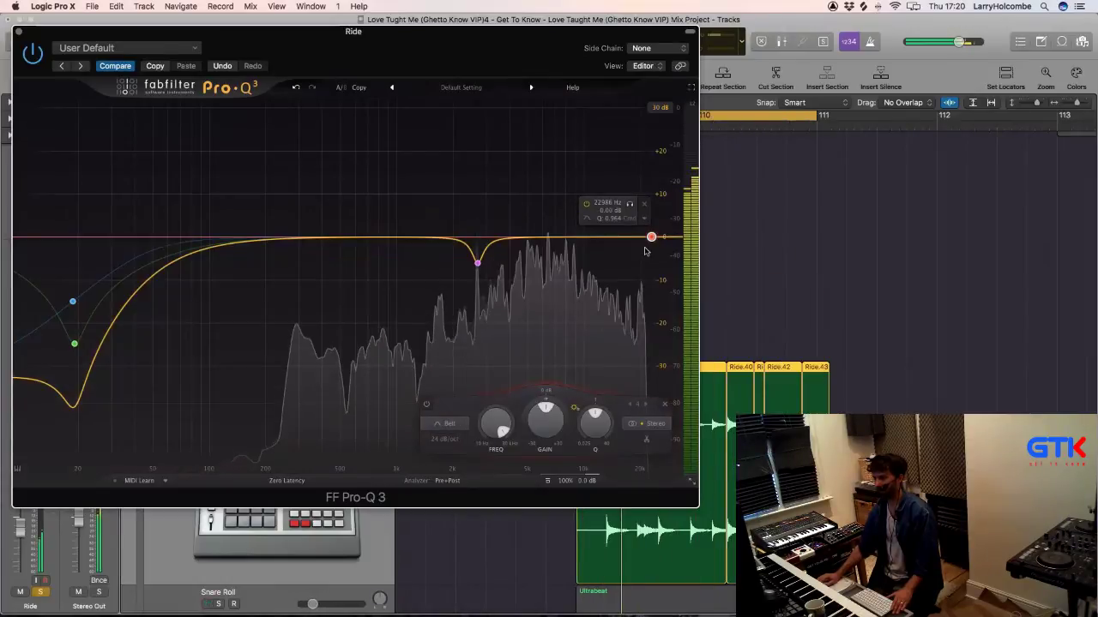
pyautogui.moveTo(646, 251); pyautogui.dragTo(643, 266)
pyautogui.moveTo(657, 302); pyautogui.dragTo(657, 328)
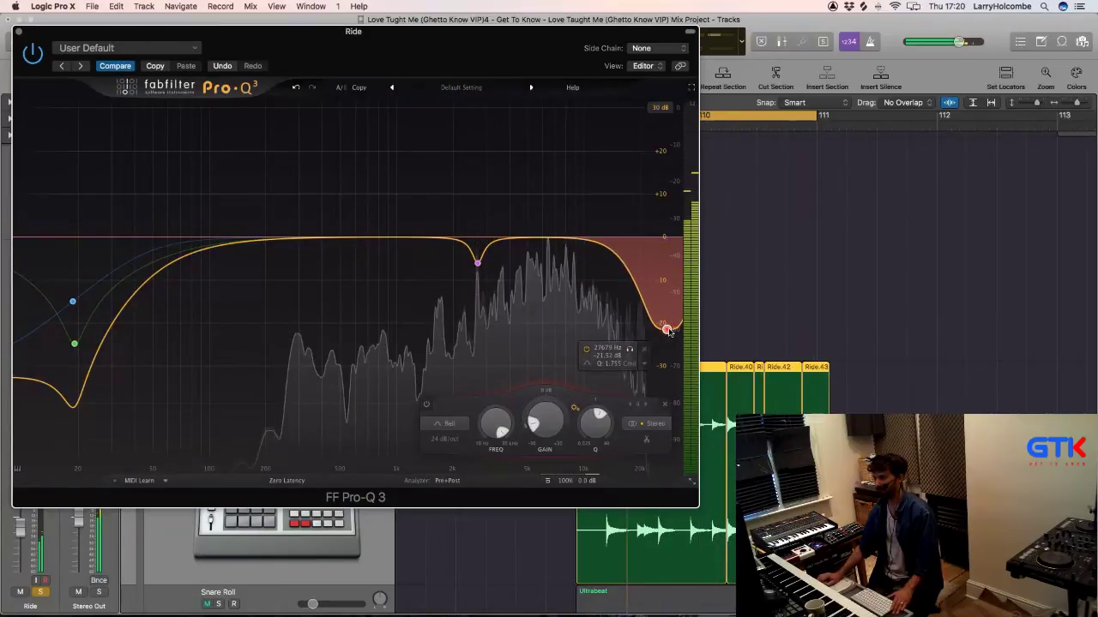
# Step: Add another bell band to the Ride EQ, sweep it as a narrow boost near 1.7 kHz, and set it to about -3 dB near 2.7 kHz
pyautogui.moveTo(112, 180); pyautogui.dragTo(354, 177)
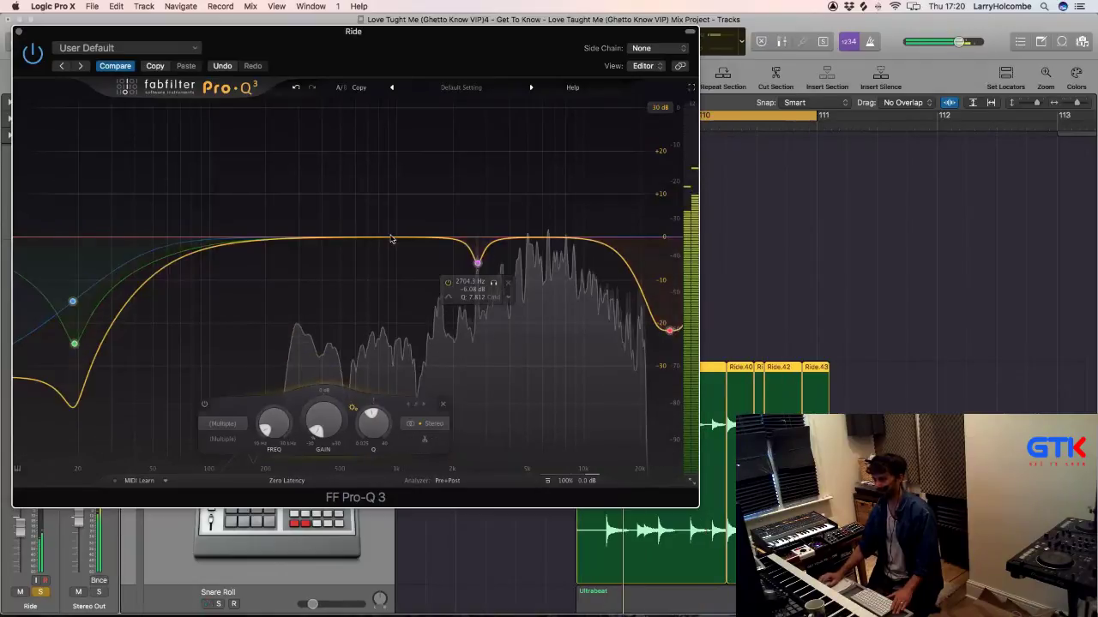
pyautogui.click(390, 239)
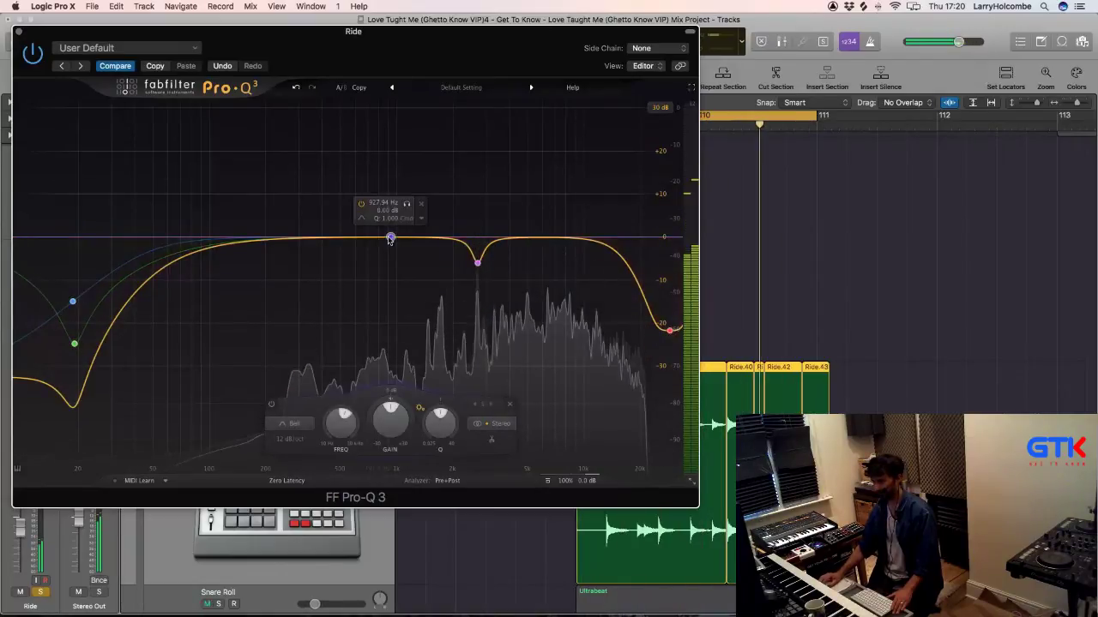
pyautogui.moveTo(398, 229); pyautogui.dragTo(428, 180)
pyautogui.moveTo(438, 160); pyautogui.dragTo(451, 129)
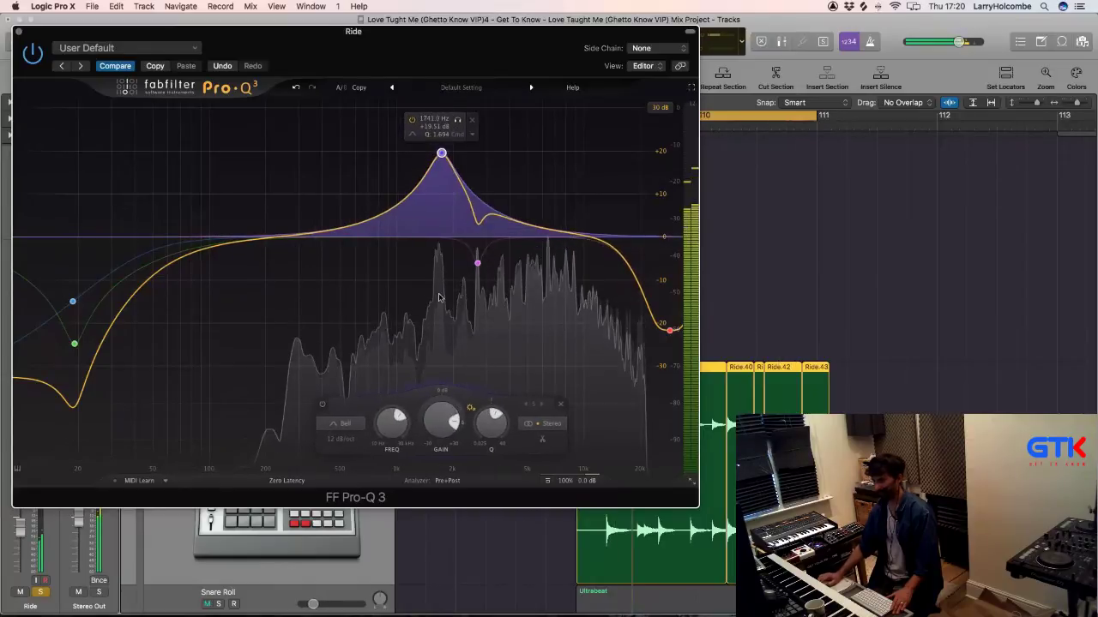
pyautogui.moveTo(491, 422); pyautogui.dragTo(470, 396)
pyautogui.moveTo(392, 429); pyautogui.dragTo(437, 437)
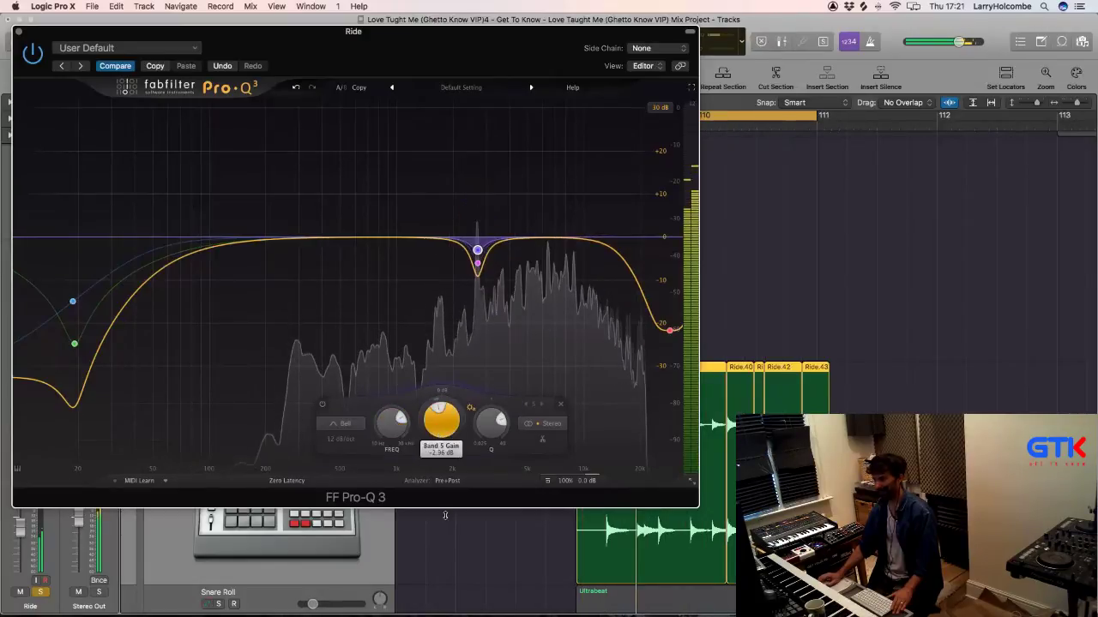
# Step: Deepen the new 2.7 kHz band to about -22.5 dB, then ease it back to about -17 dB
pyautogui.moveTo(478, 266); pyautogui.dragTo(478, 334)
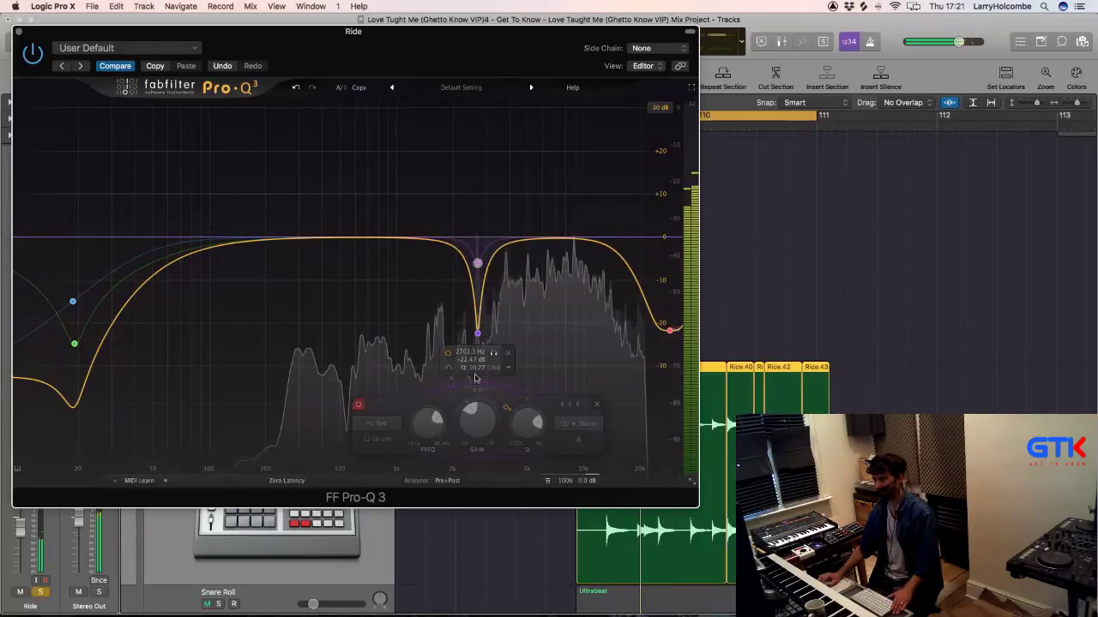
pyautogui.click(477, 335)
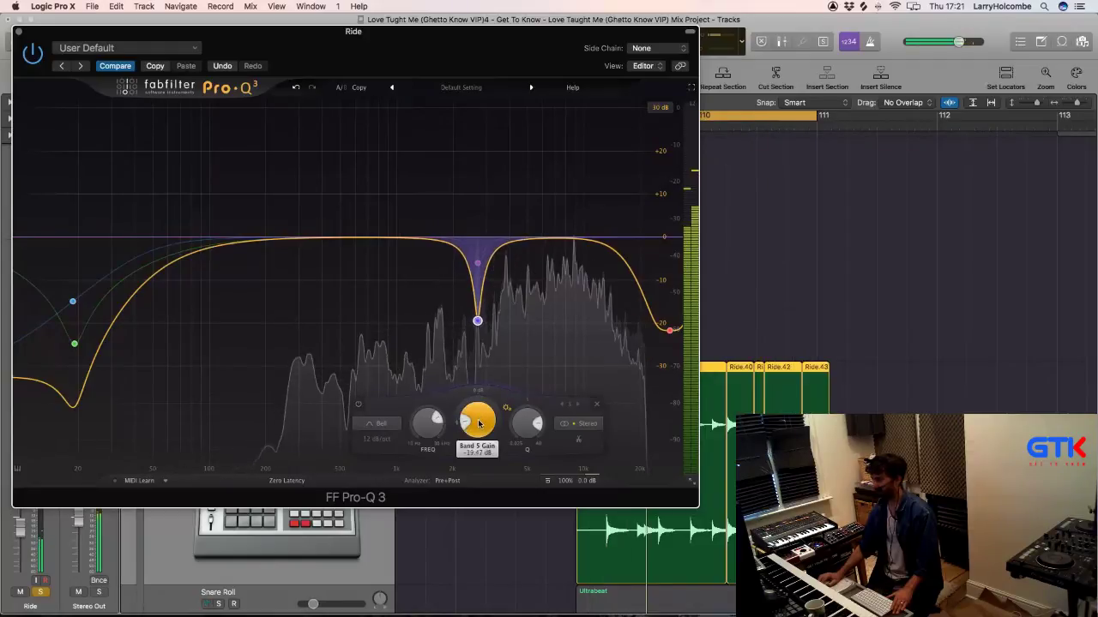
pyautogui.moveTo(478, 424); pyautogui.dragTo(478, 418)
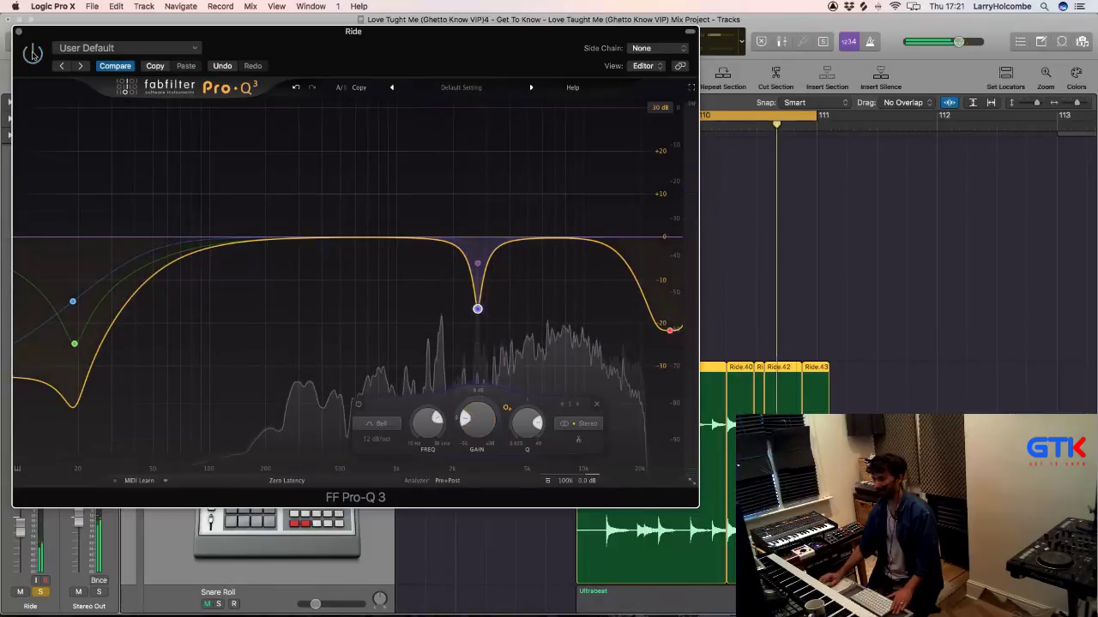
# Step: Change the Ride EQ's processing mode to Natural Phase and switch the bypassed plug-in back on
pyautogui.click(288, 483)
pyautogui.click(261, 495)
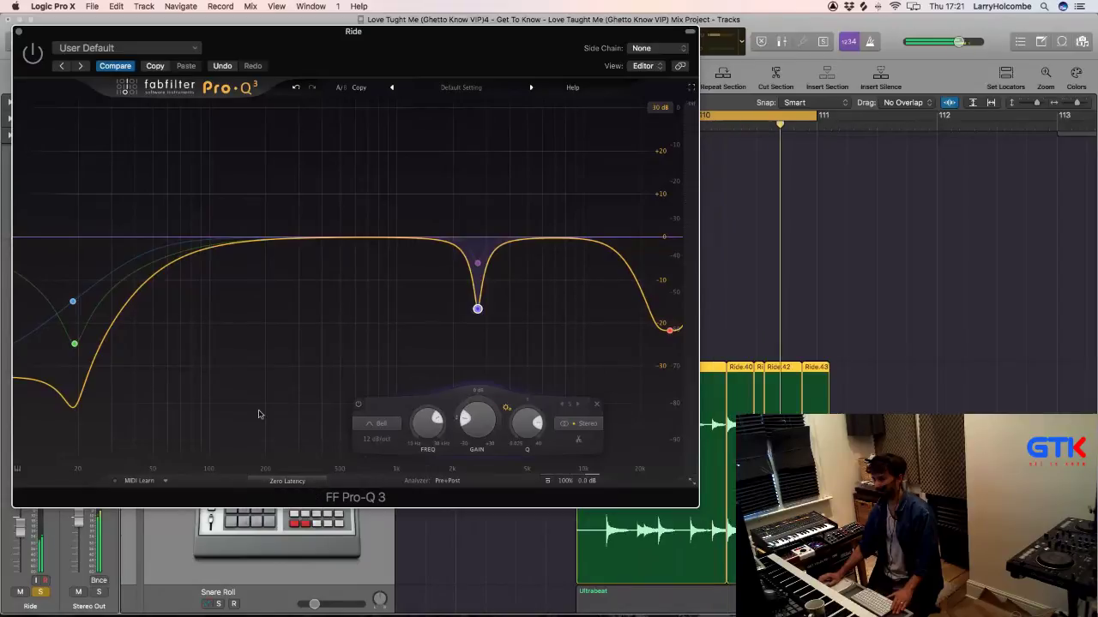
pyautogui.click(33, 53)
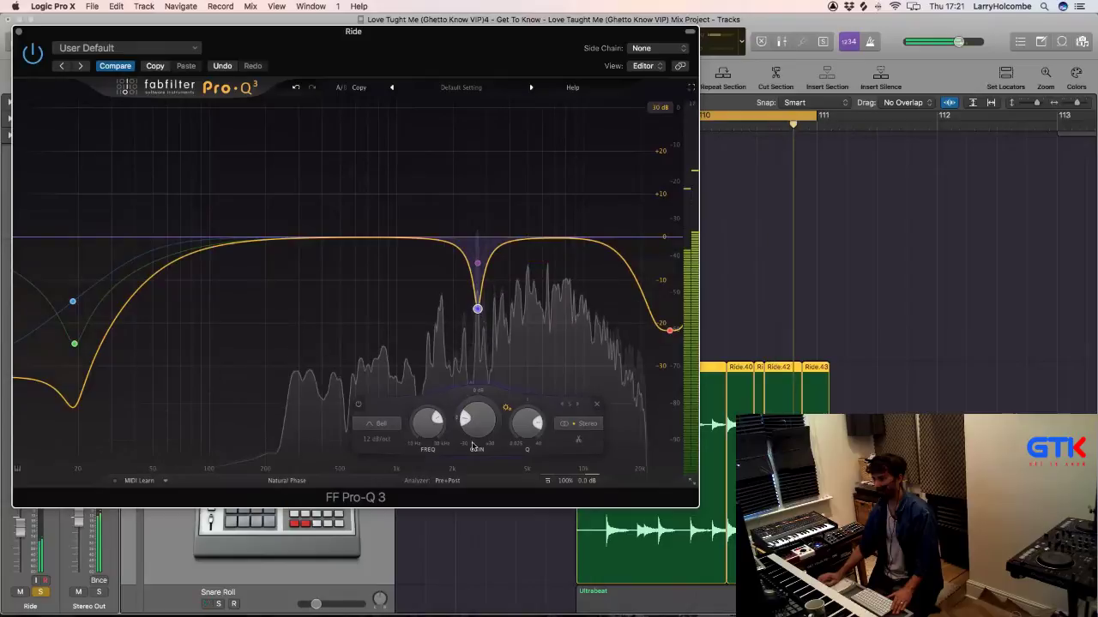
# Step: Reduce the deep 2.7 kHz cut to about -13 dB and close the Ride EQ
pyautogui.scroll(3, 476, 427)
pyautogui.scroll(2, 479, 422)
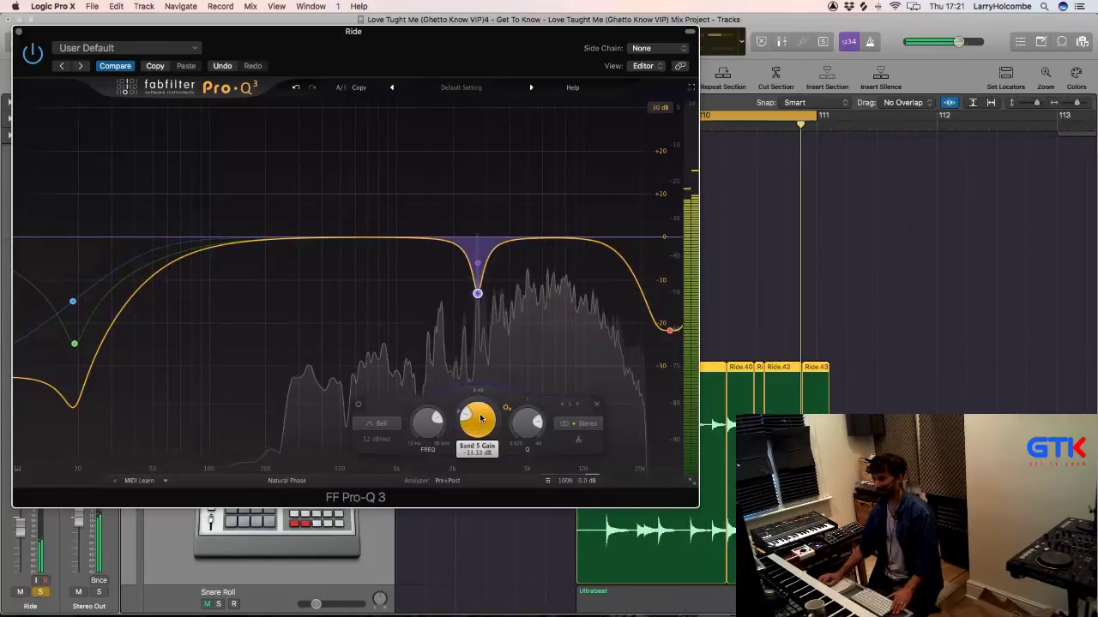
pyautogui.scroll(1, 479, 420)
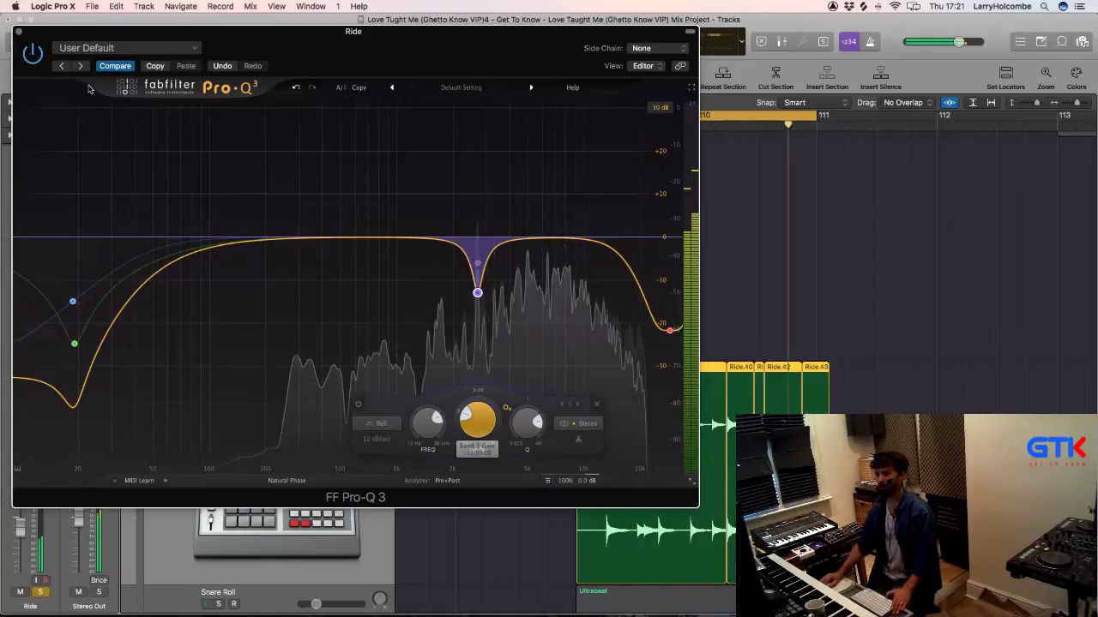
pyautogui.press('super+w')
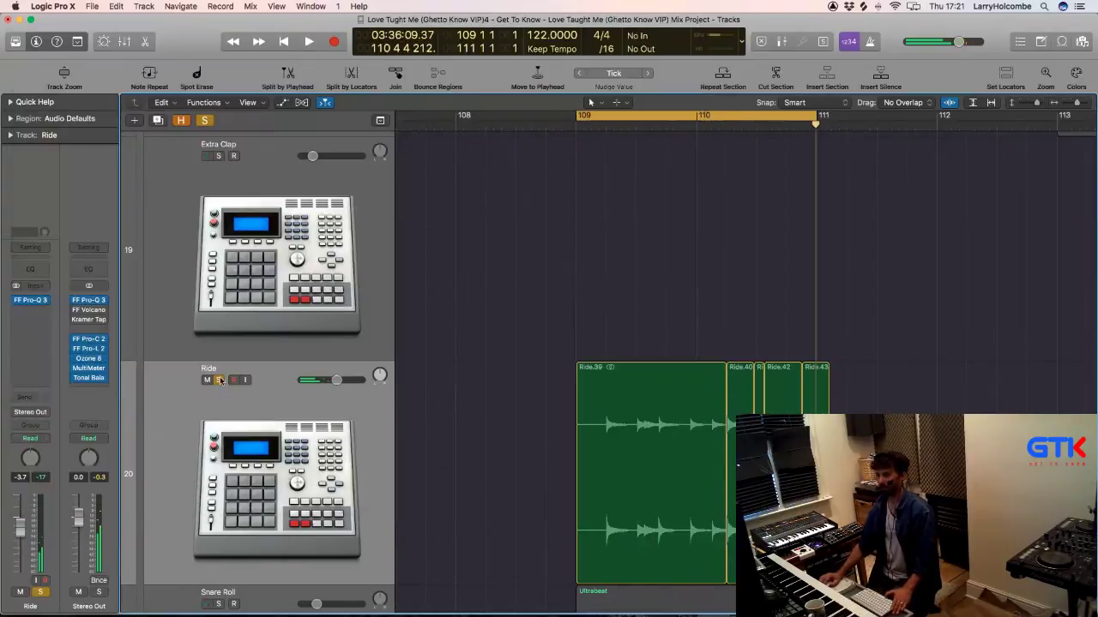
# Step: Unsolo the Ride track and listen to it in the full mix over bars 109 to 111
pyautogui.click(219, 380)
pyautogui.press('space')
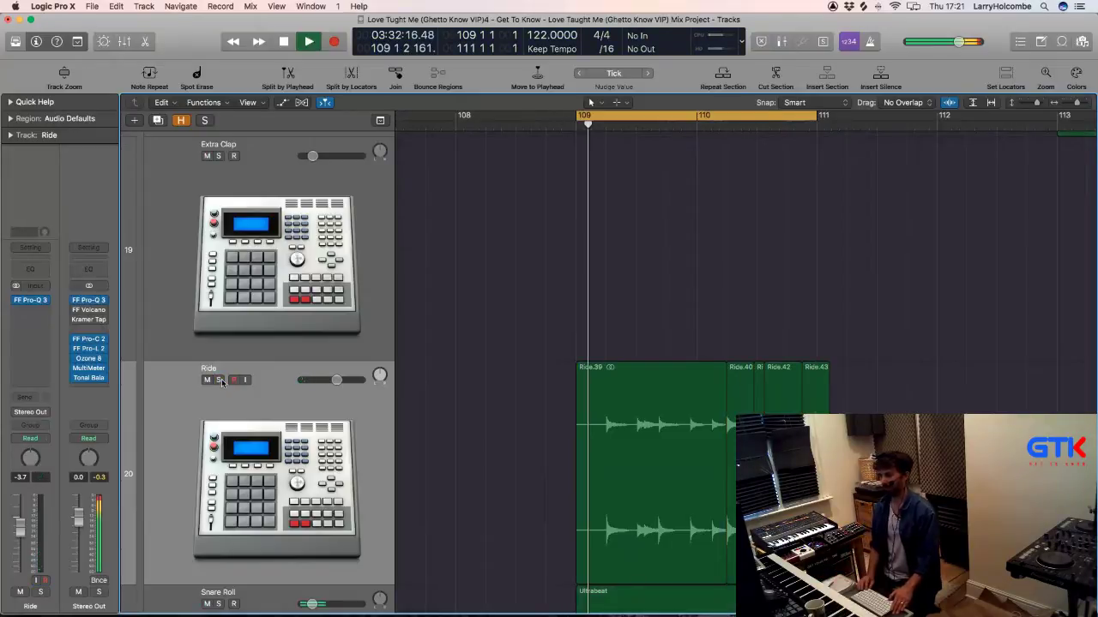
pyautogui.press('super+Up')
pyautogui.press('super+Up')
pyautogui.press('super+Up')
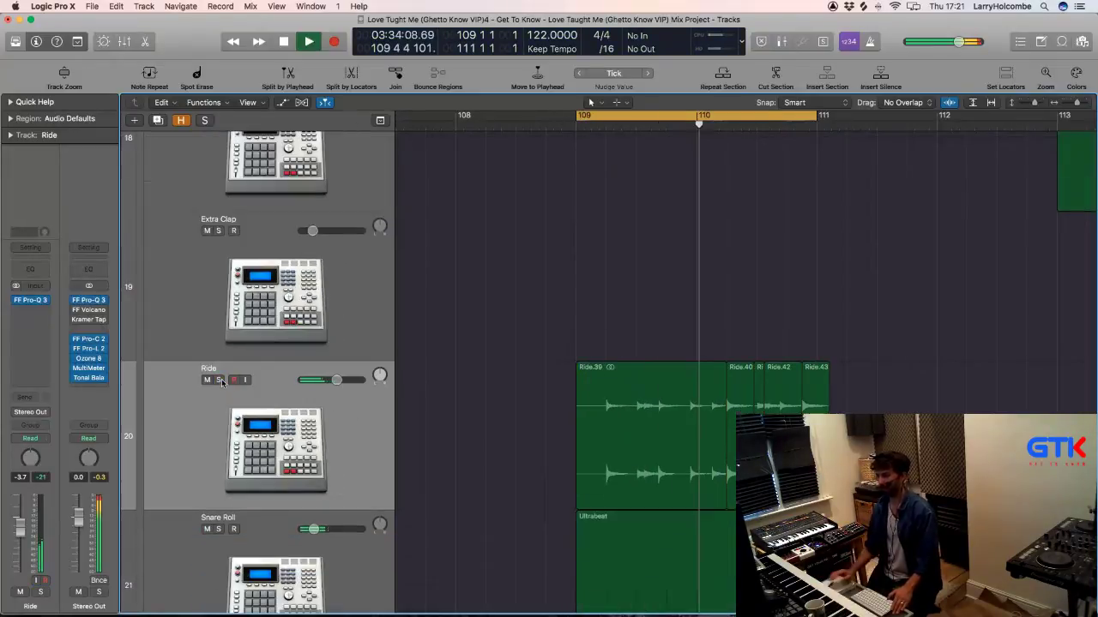
pyautogui.press('super+Left')
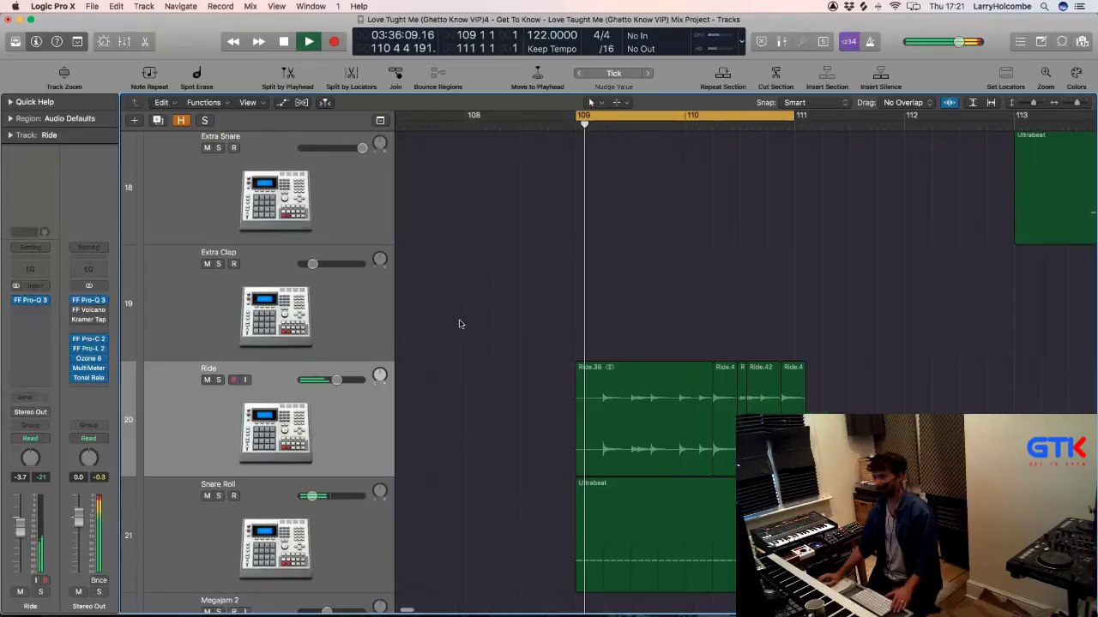
pyautogui.press('space')
# Step: Mute the group of Ride regions starting at bar 109
pyautogui.press('super+Left')
pyautogui.press('super+Left')
pyautogui.press('super+Up')
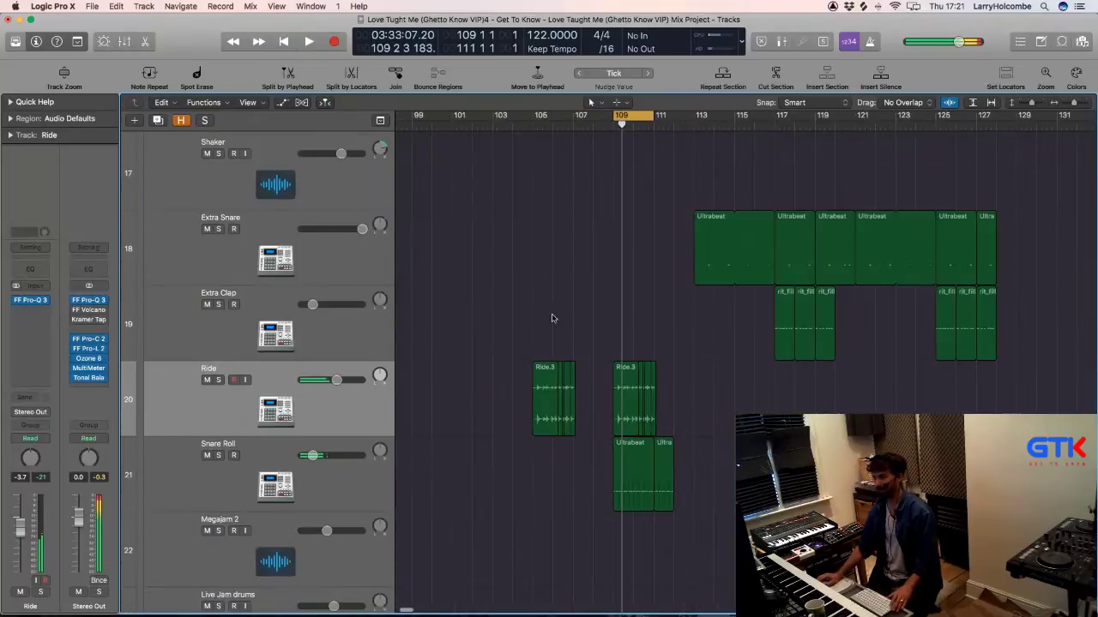
pyautogui.moveTo(810, 385); pyautogui.dragTo(809, 385)
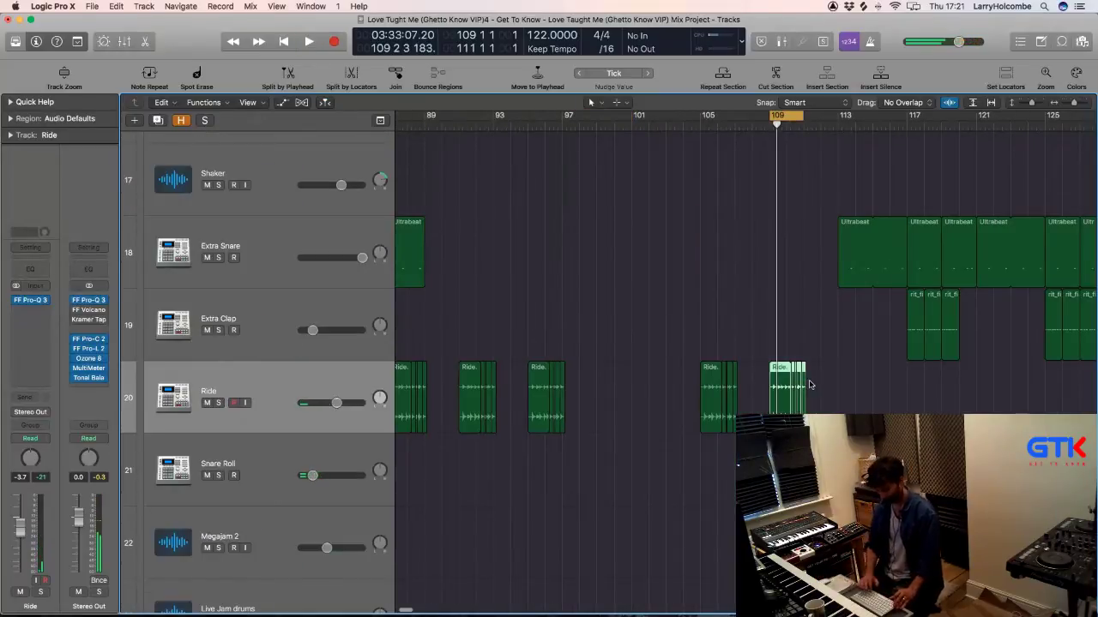
pyautogui.click(637, 267)
# Step: Play bars 109 to 111 with the ride muted and look over the drum tracks in the arrangement
pyautogui.press('space')
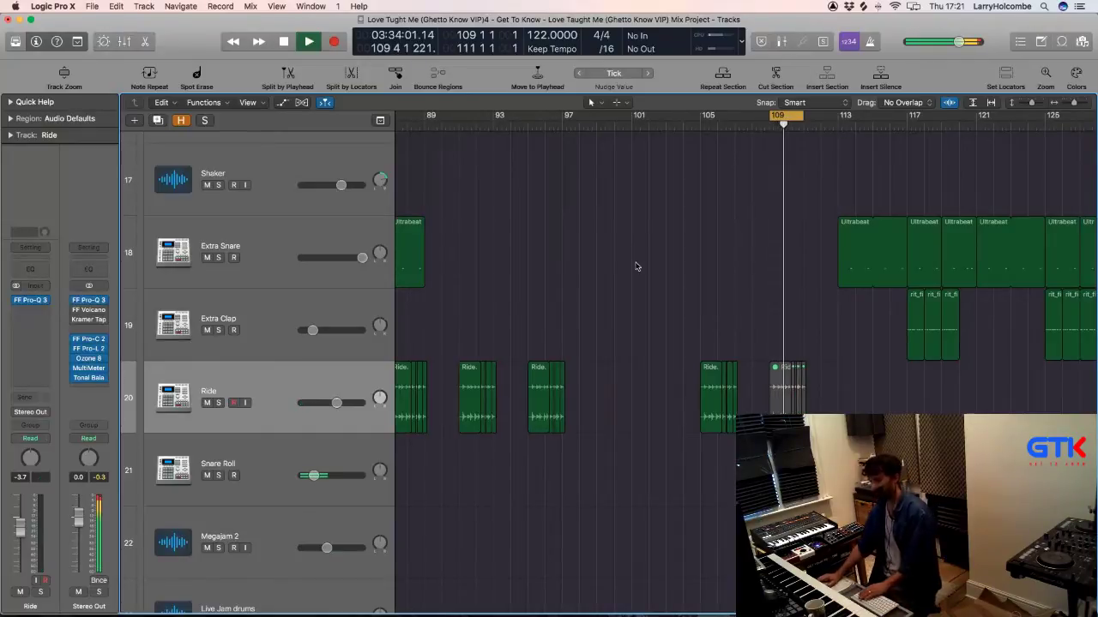
pyautogui.press('super+Up')
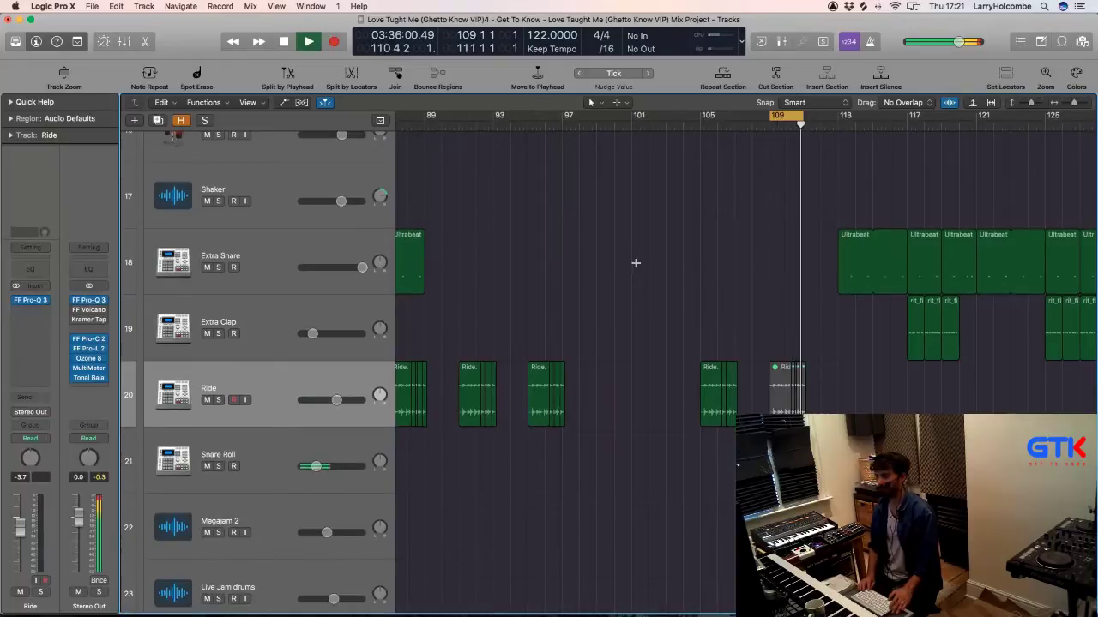
pyautogui.press('super+Up')
pyautogui.press('super+Up')
pyautogui.press('super+Up')
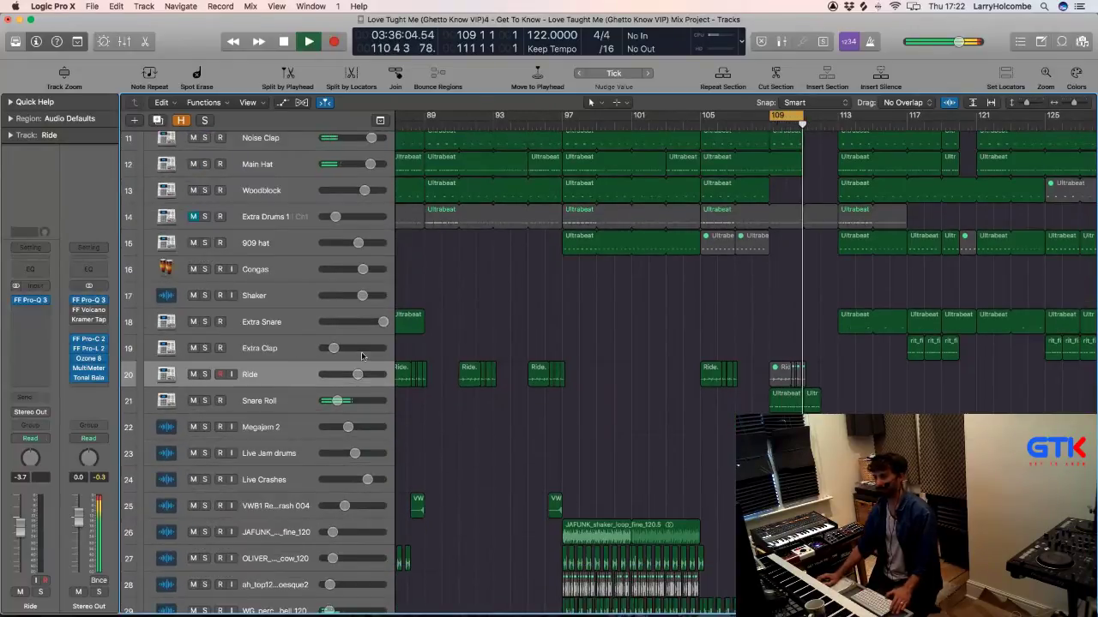
pyautogui.scroll(10, 681, 291)
pyautogui.scroll(-9, 599, 313)
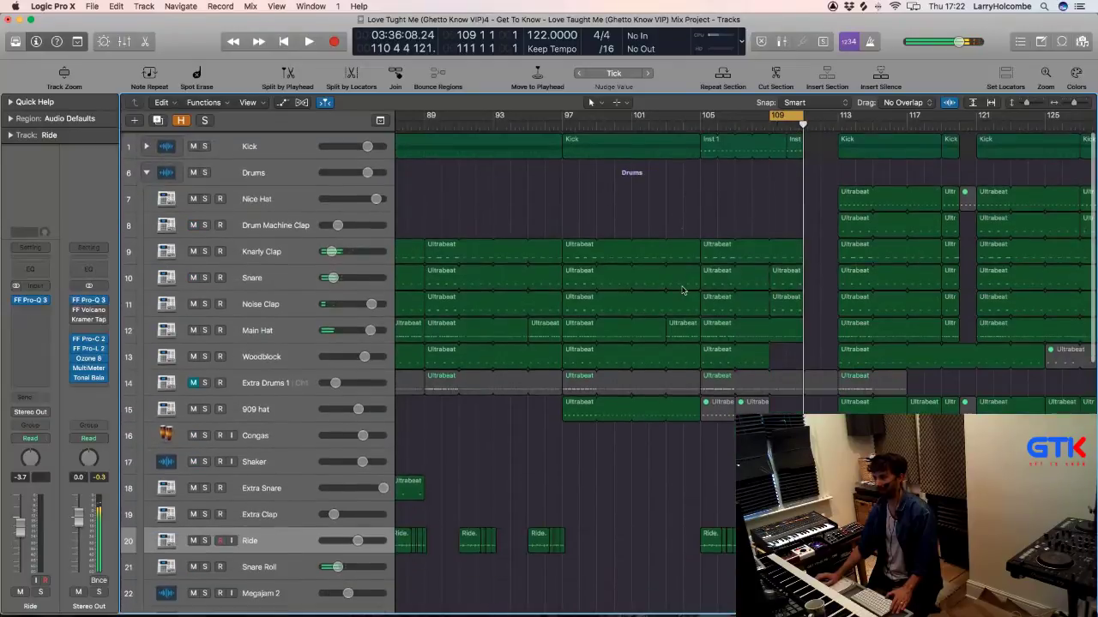
pyautogui.scroll(-1, 598, 313)
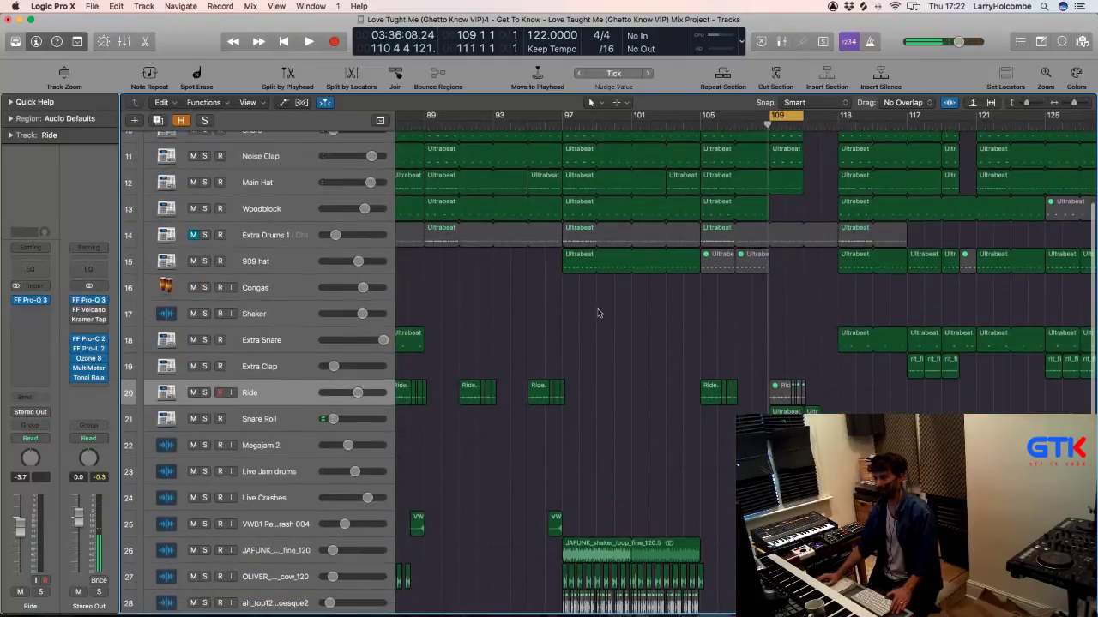
# Step: Set the cycle range to bars 89 to 93 and play the passage containing the ride from its start
pyautogui.press('space')
pyautogui.moveTo(426, 121); pyautogui.dragTo(492, 121)
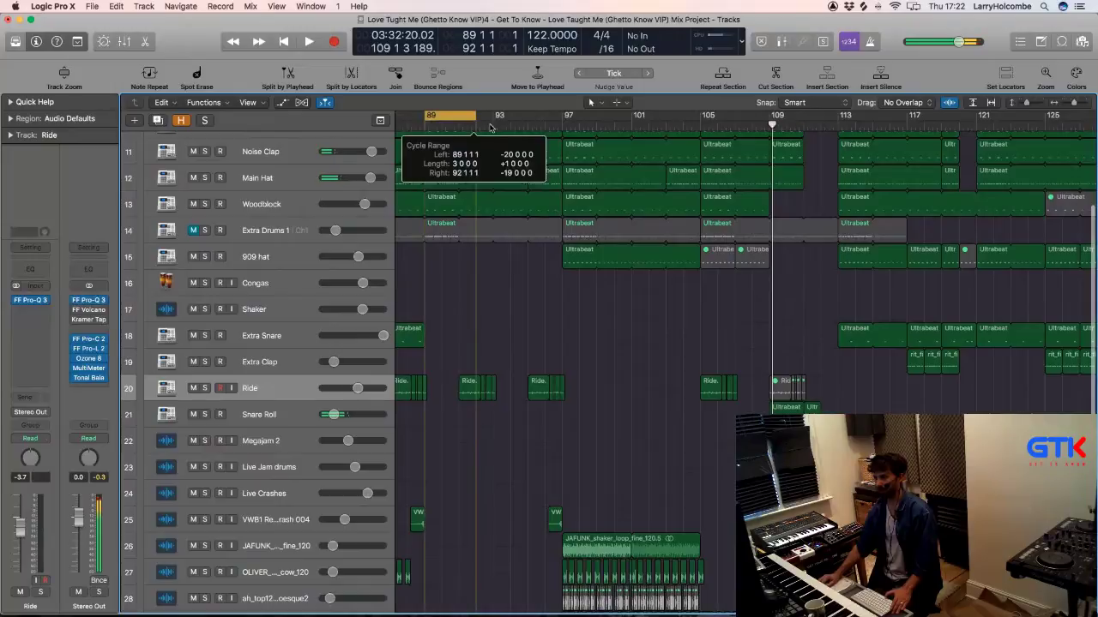
pyautogui.press('space')
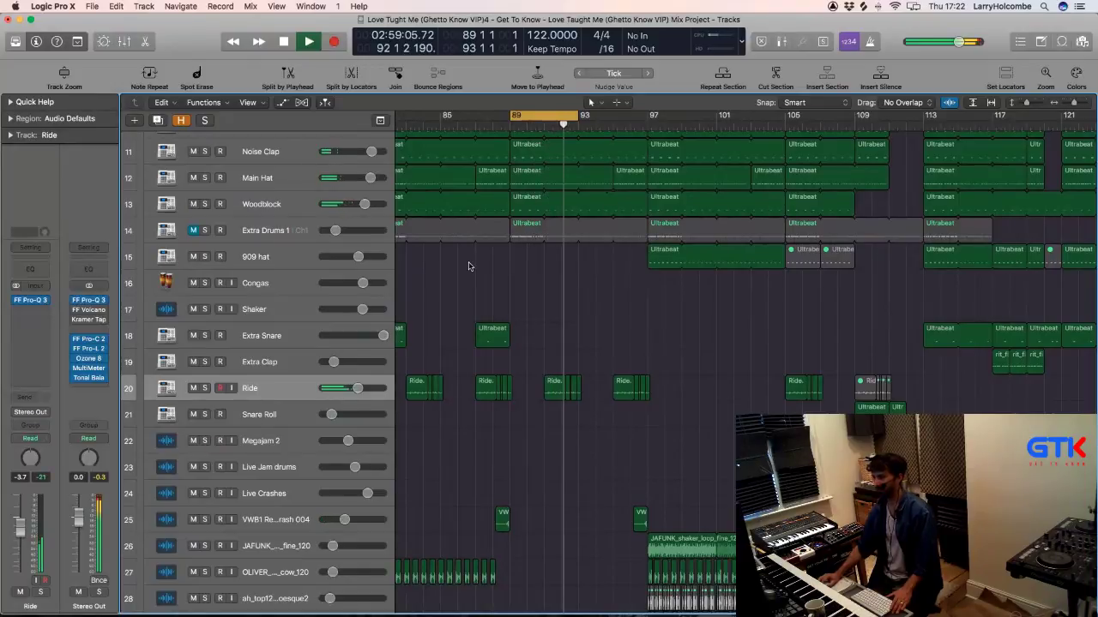
pyautogui.press('Return')
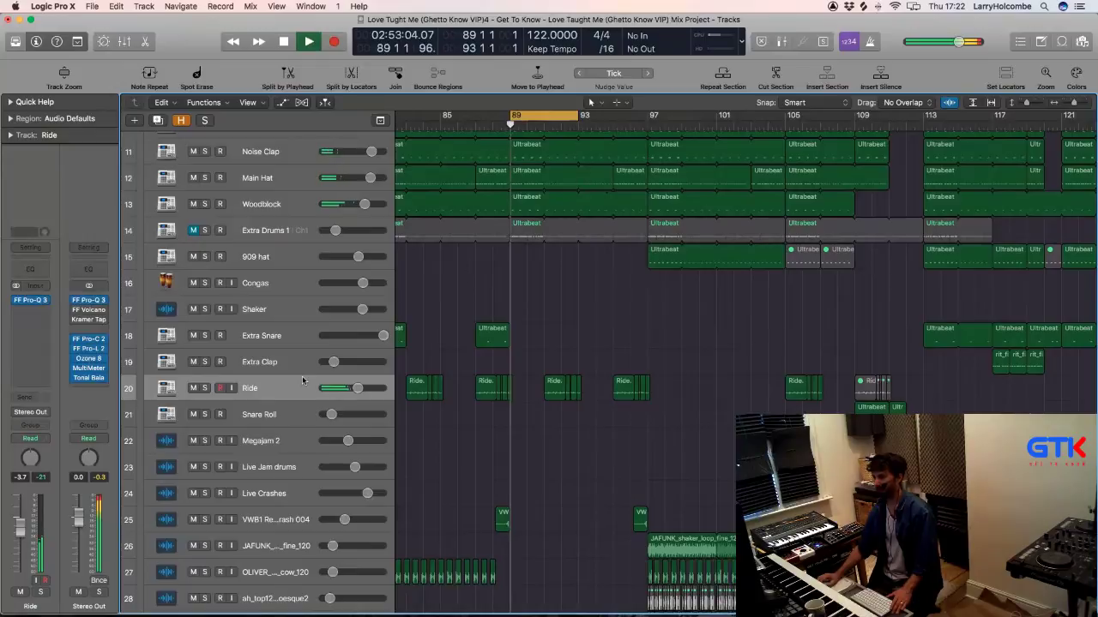
# Step: Raise the Ride channel's volume to about +1.7 dB while the loop plays, then stop playback
pyautogui.moveTo(21, 523); pyautogui.dragTo(22, 511)
pyautogui.press('a')
pyautogui.press('a')
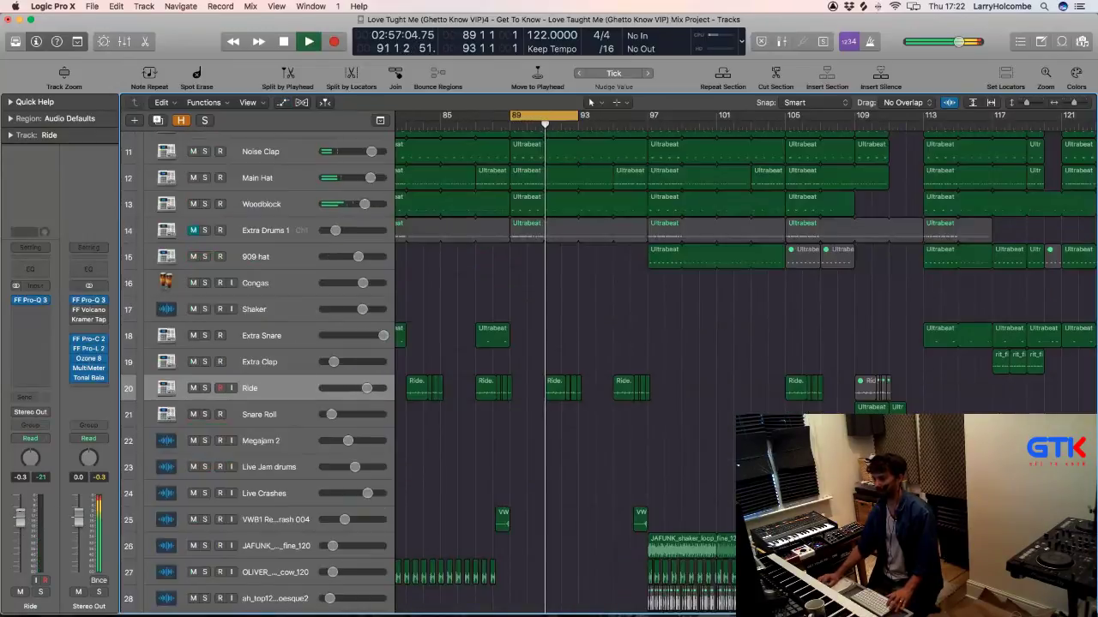
pyautogui.moveTo(20, 515); pyautogui.dragTo(20, 515)
pyautogui.press('space')
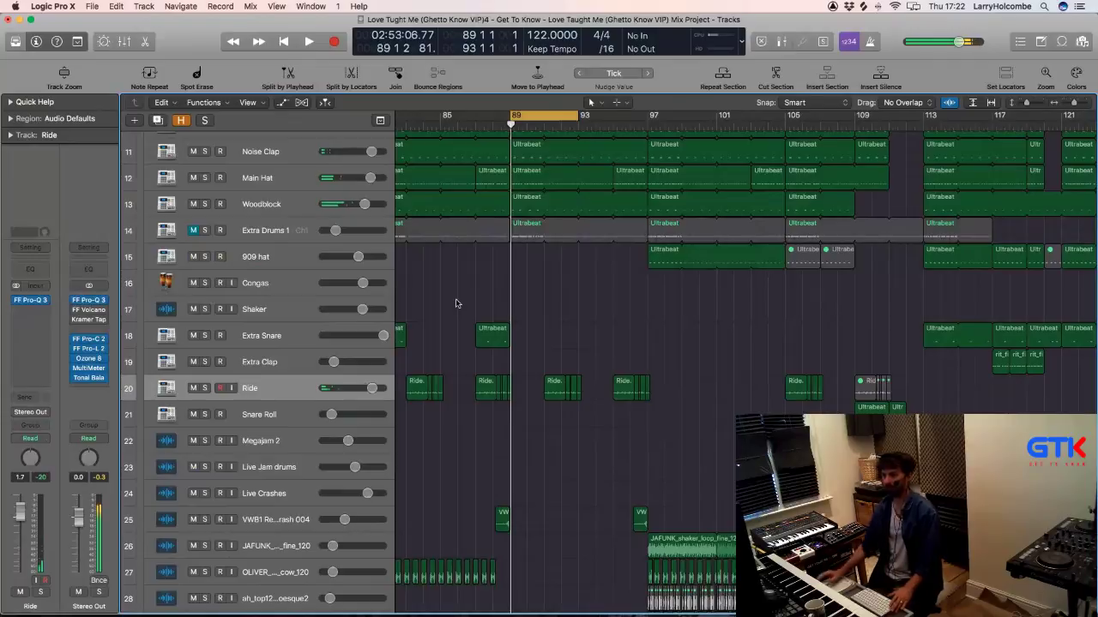
# Step: Shorten the cycle range to bars 91 to 93 and set the Ride volume to +0.9 dB during playback
pyautogui.hscroll(-5, 457, 303)
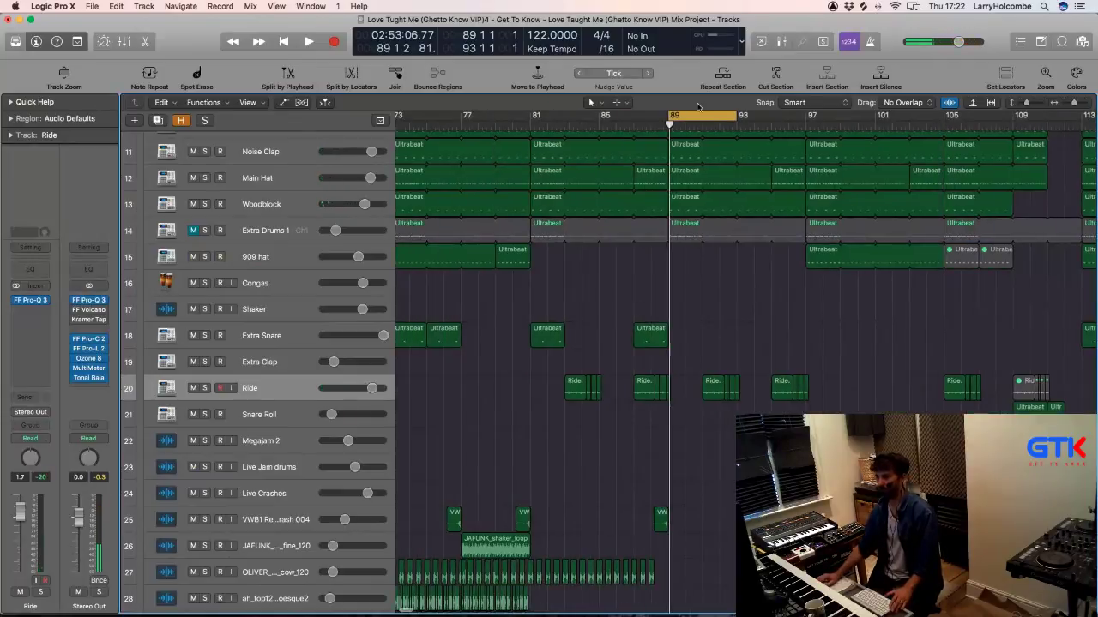
pyautogui.moveTo(704, 116); pyautogui.dragTo(736, 117)
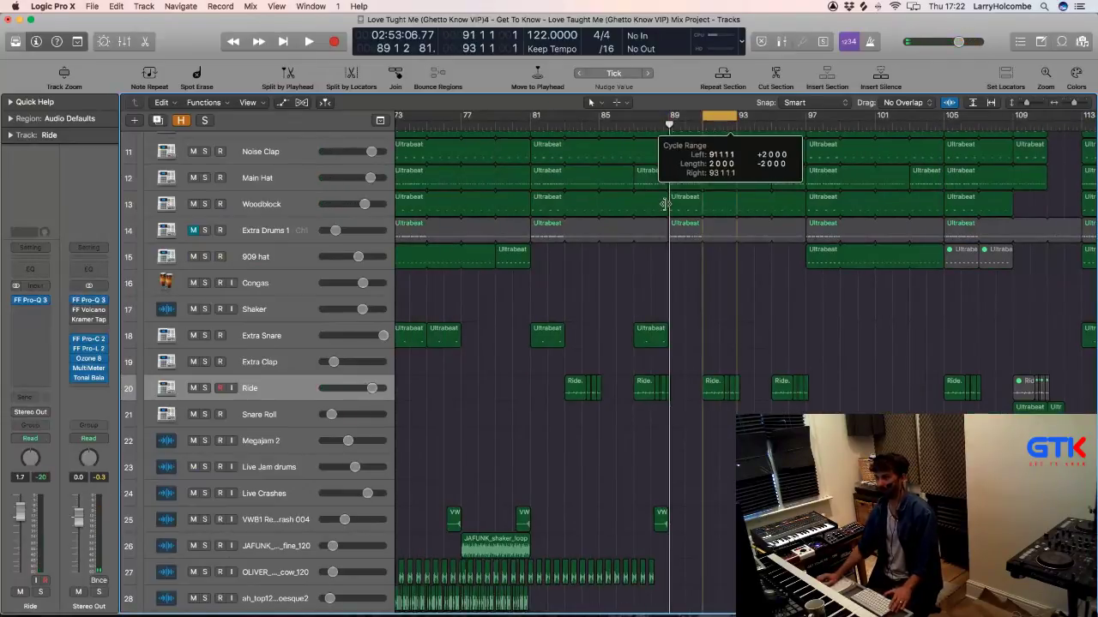
pyautogui.press('space')
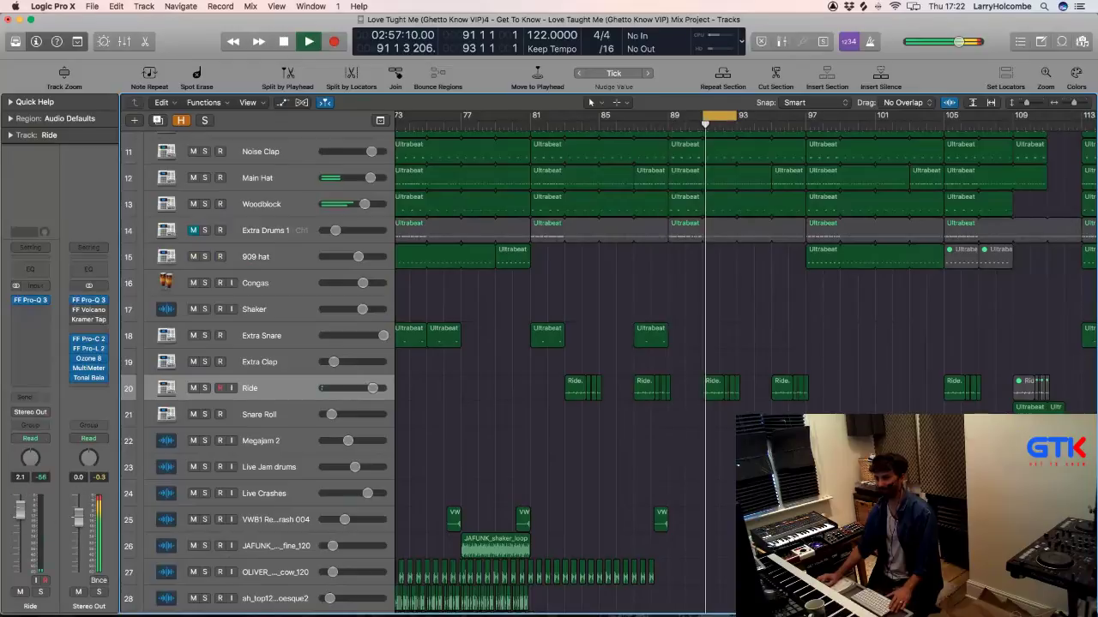
pyautogui.moveTo(19, 511); pyautogui.dragTo(20, 516)
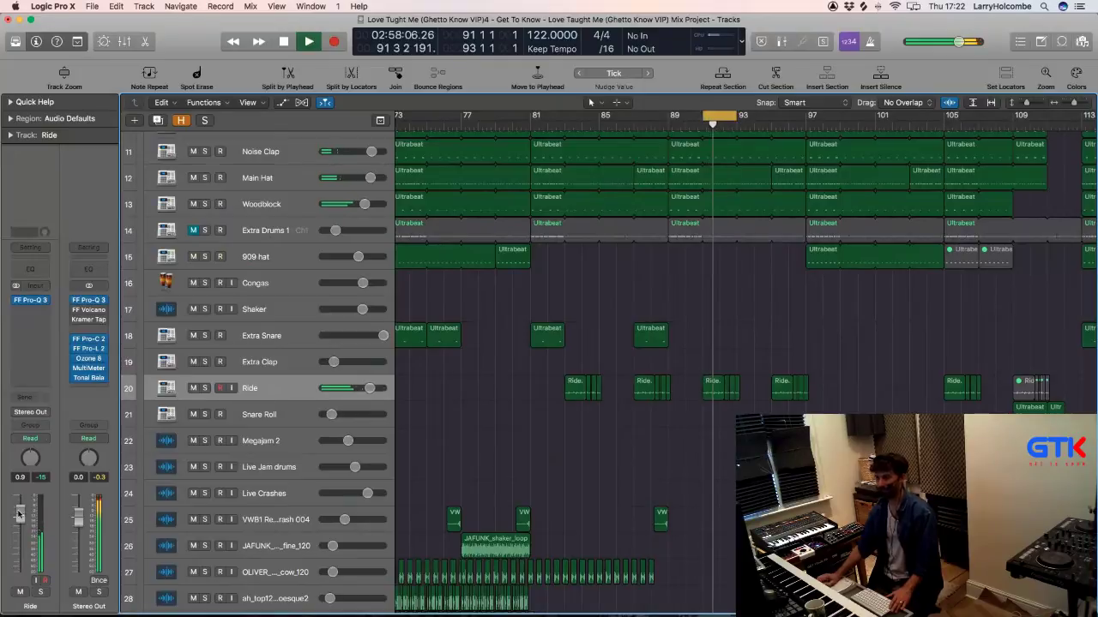
# Step: Stop playback and insert the stereo oeksound soothe2 plug-in below the EQ on the Ride channel
pyautogui.press('space')
pyautogui.click(25, 316)
pyautogui.scroll(-3, 43, 394)
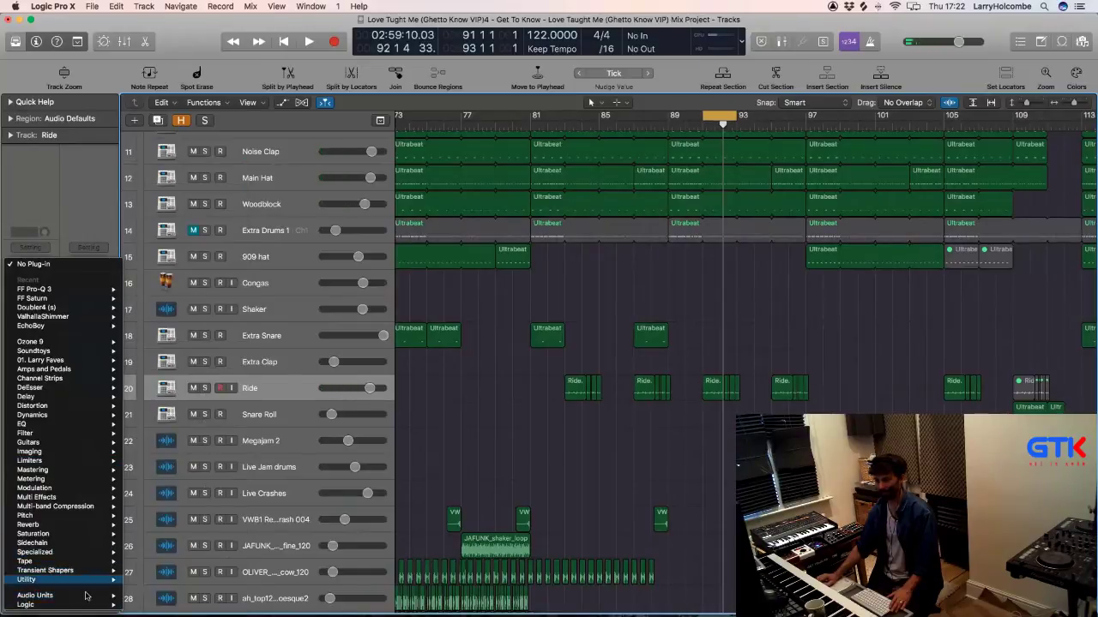
pyautogui.moveTo(82, 598)
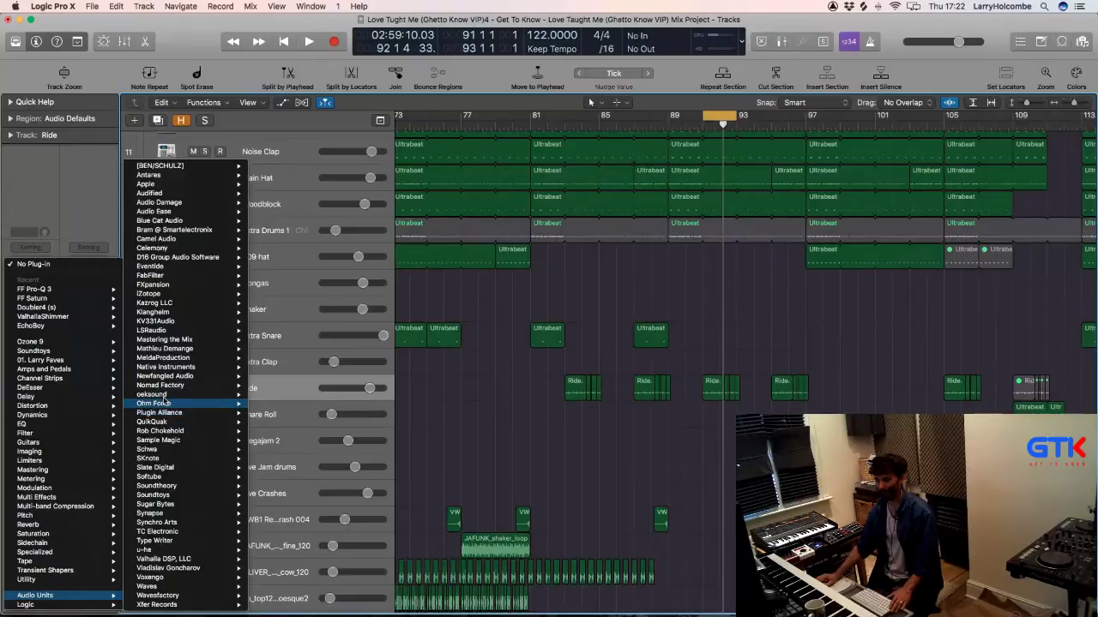
pyautogui.moveTo(240, 395)
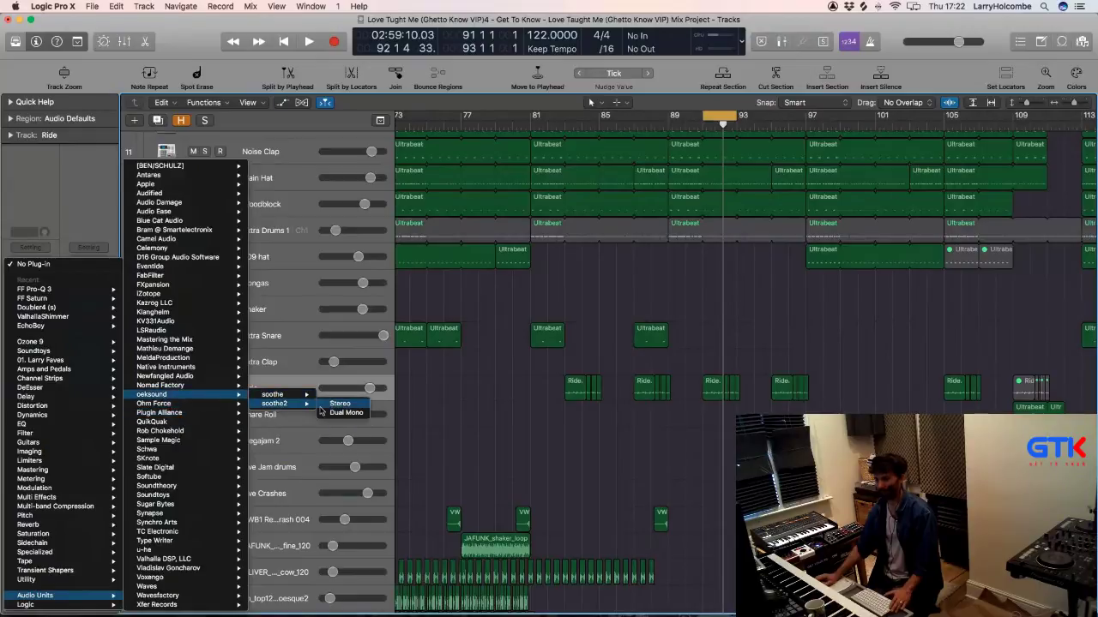
pyautogui.click(326, 404)
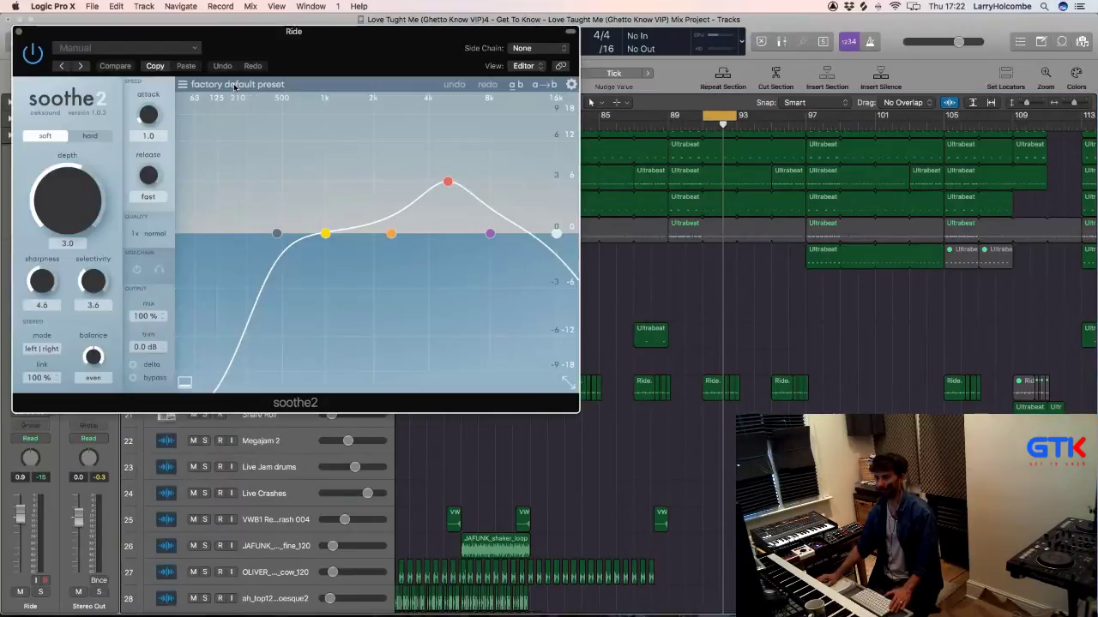
# Step: Load the Harsh hi-hat preset from the Drums folder in soothe2 on the Ride channel
pyautogui.click(234, 85)
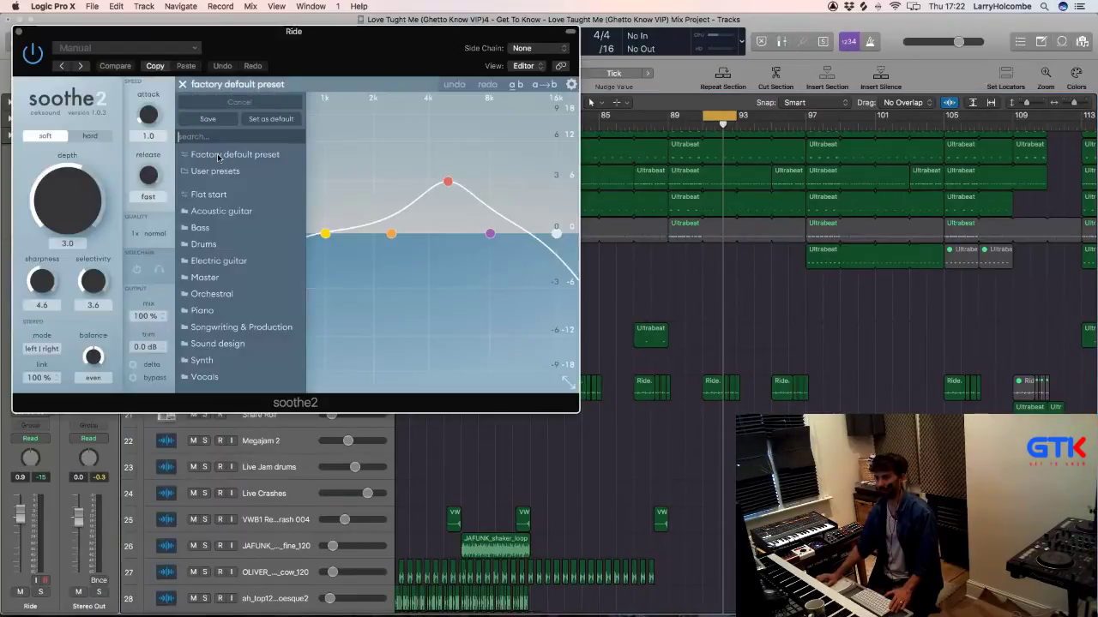
pyautogui.click(207, 246)
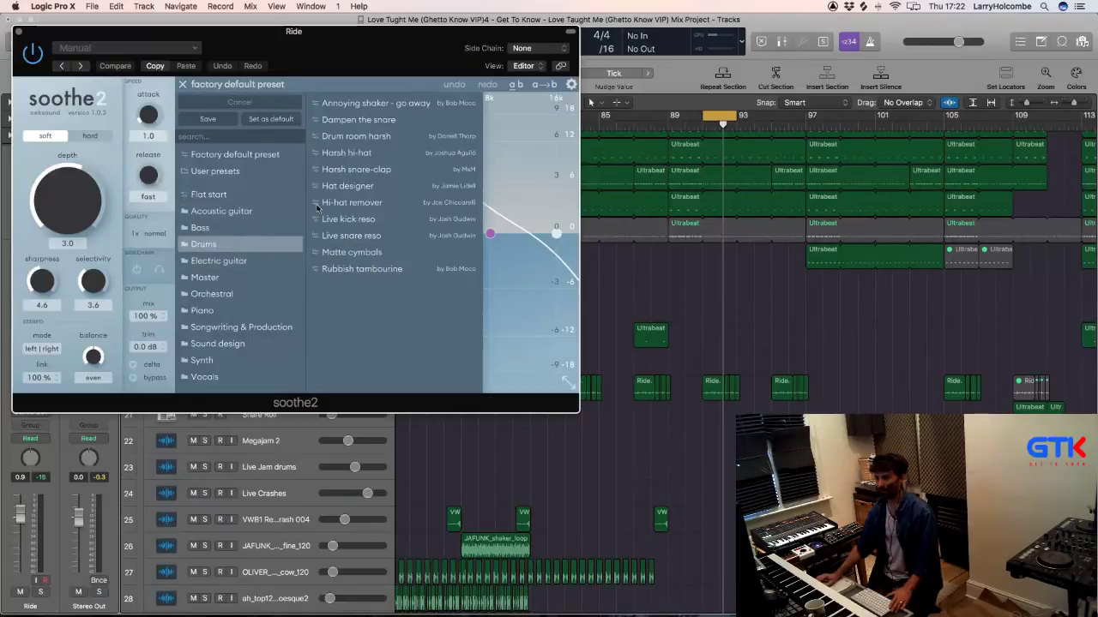
pyautogui.click(347, 153)
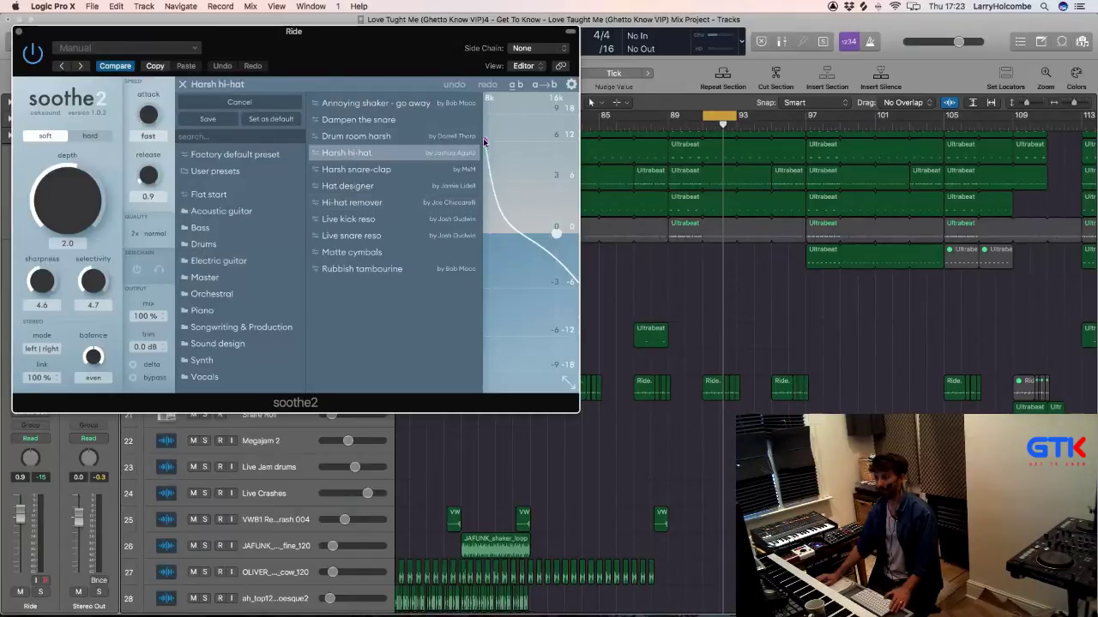
pyautogui.click(181, 84)
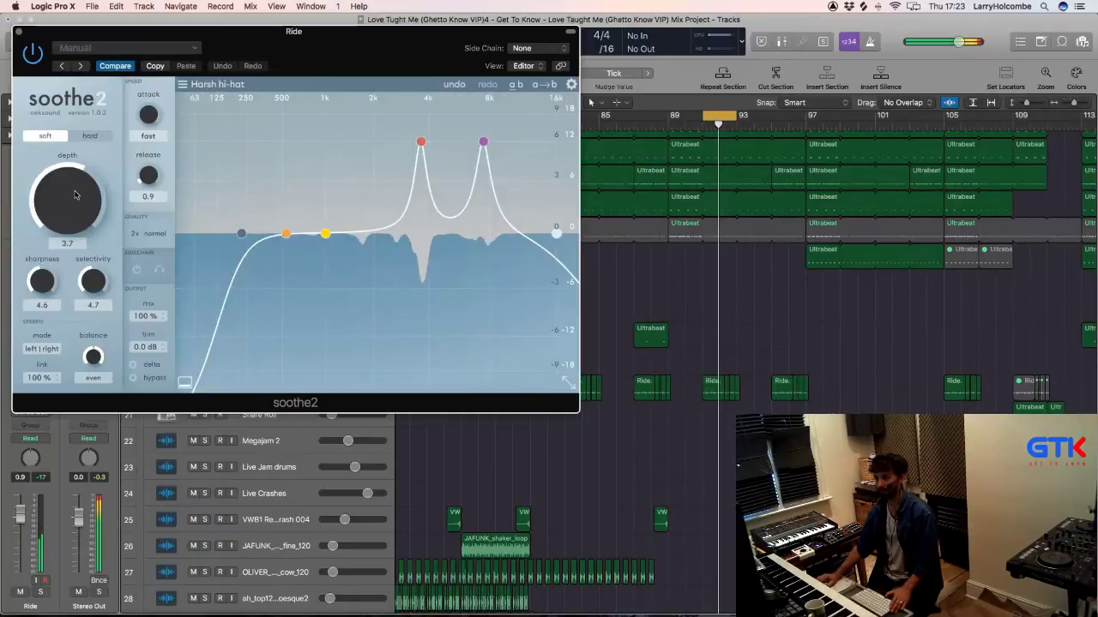
# Step: Set soothe2's depth to 2.9 and sharpness to 6.1 during playback, comparing the sound with the plug-in bypassed
pyautogui.moveTo(75, 196); pyautogui.dragTo(73, 176)
pyautogui.moveTo(49, 274); pyautogui.dragTo(44, 257)
pyautogui.moveTo(64, 182); pyautogui.dragTo(62, 195)
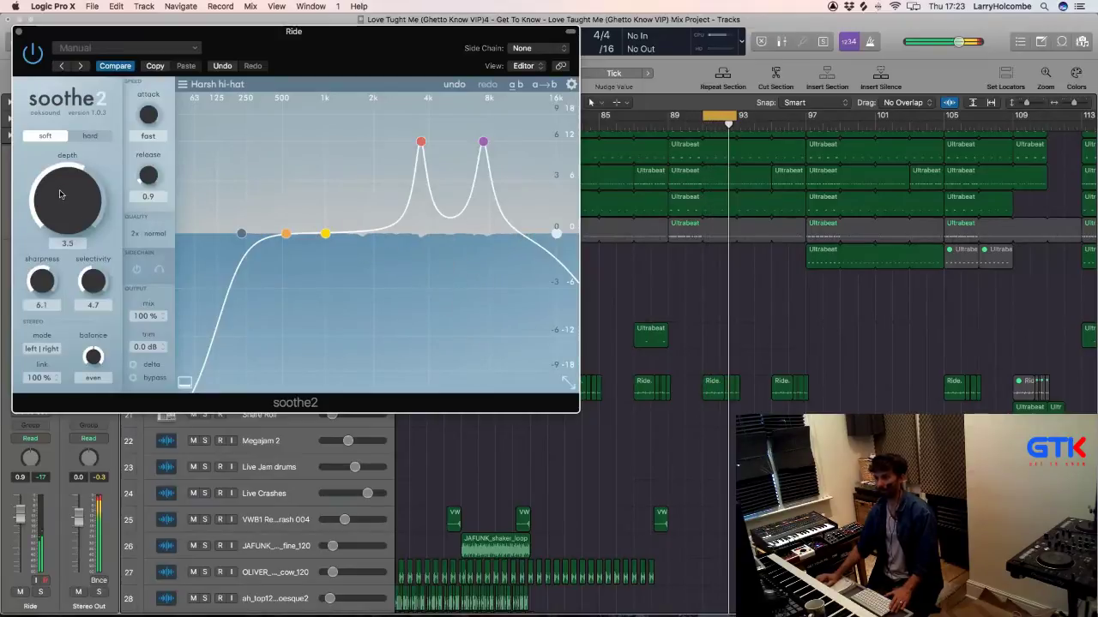
pyautogui.click(132, 378)
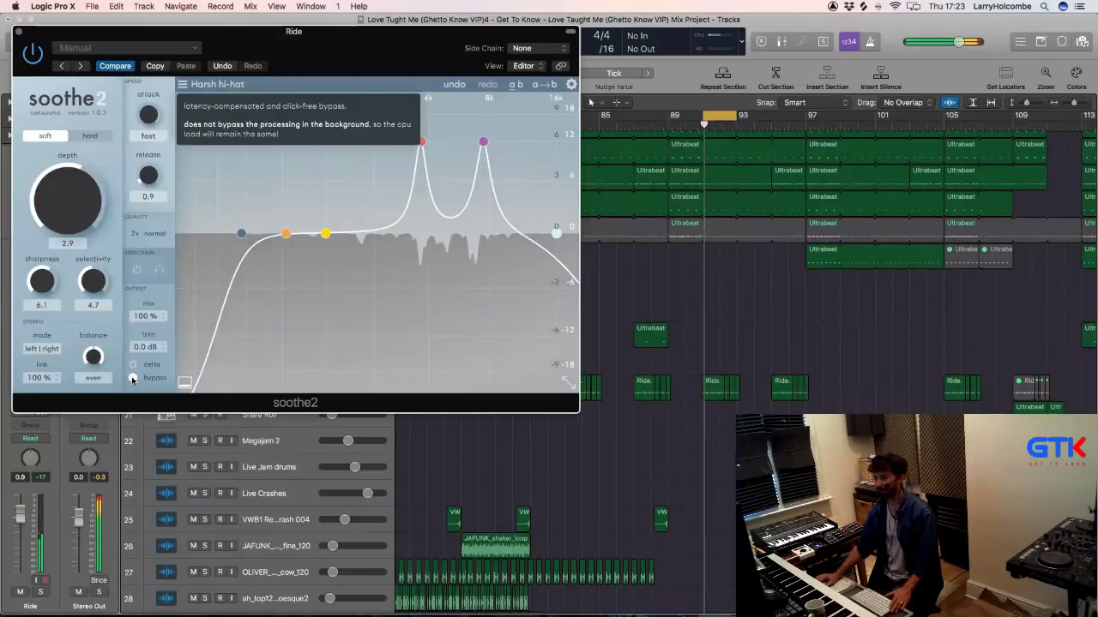
pyautogui.click(132, 378)
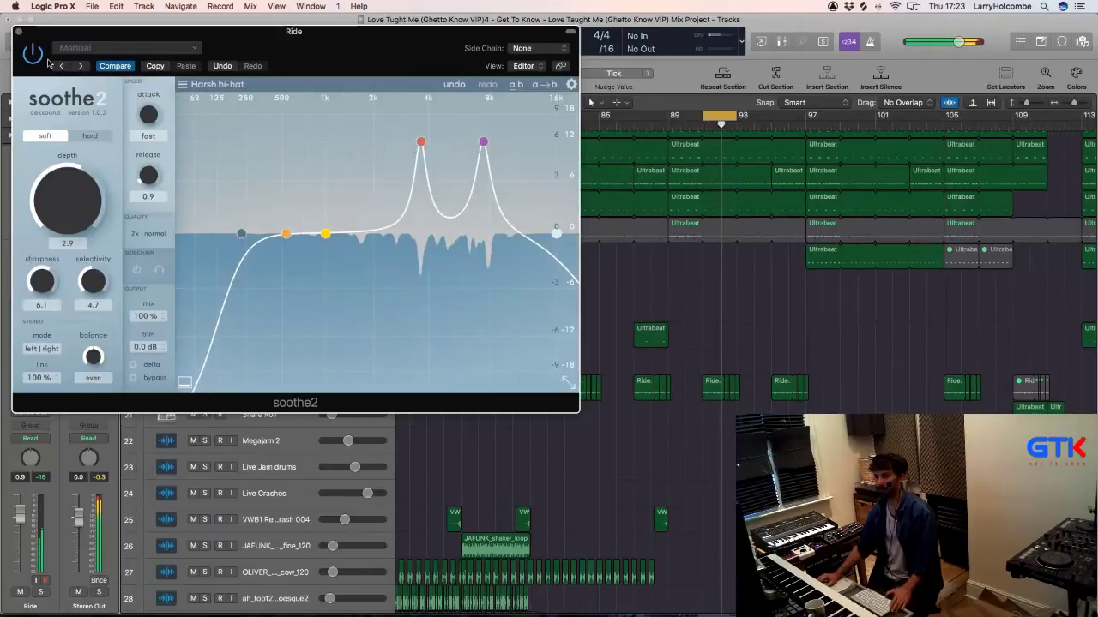
# Step: Close soothe2 and remove it from the Ride channel's inserts
pyautogui.press('super+w')
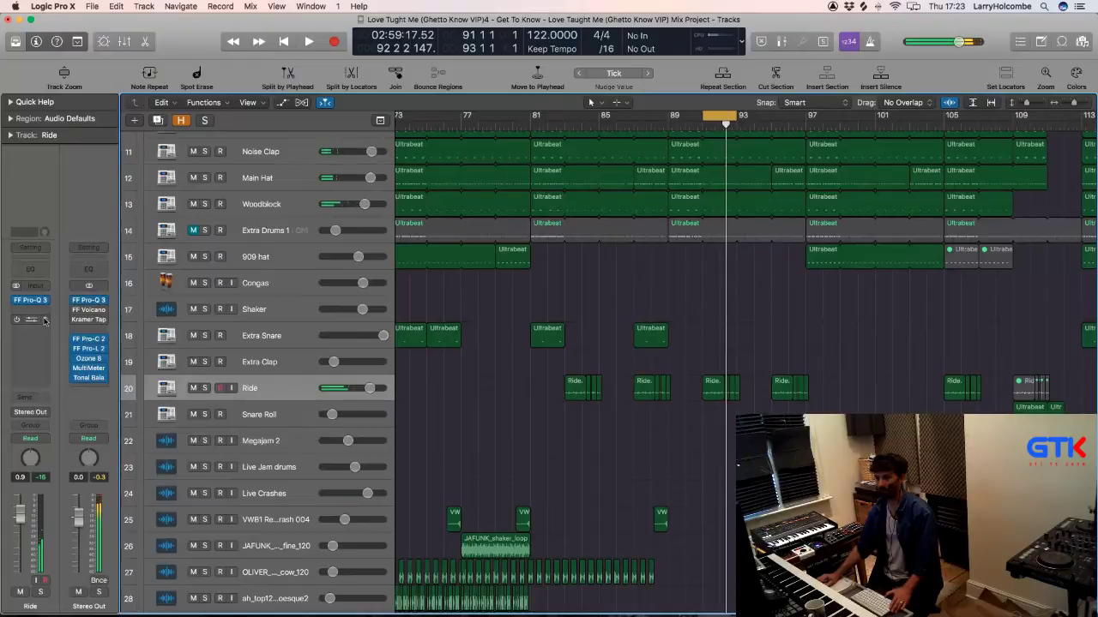
pyautogui.click(45, 320)
pyautogui.click(37, 264)
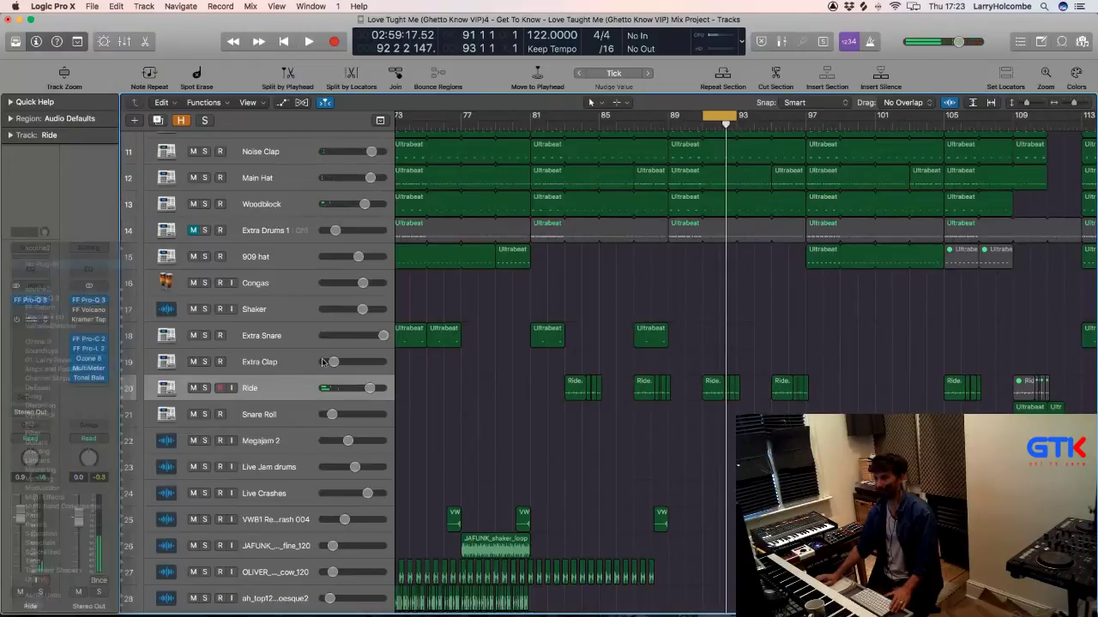
# Step: Select the Snare Roll track and play its passage with the cycle range set to bars 108 to 115
pyautogui.scroll(-1, 354, 396)
pyautogui.click(262, 401)
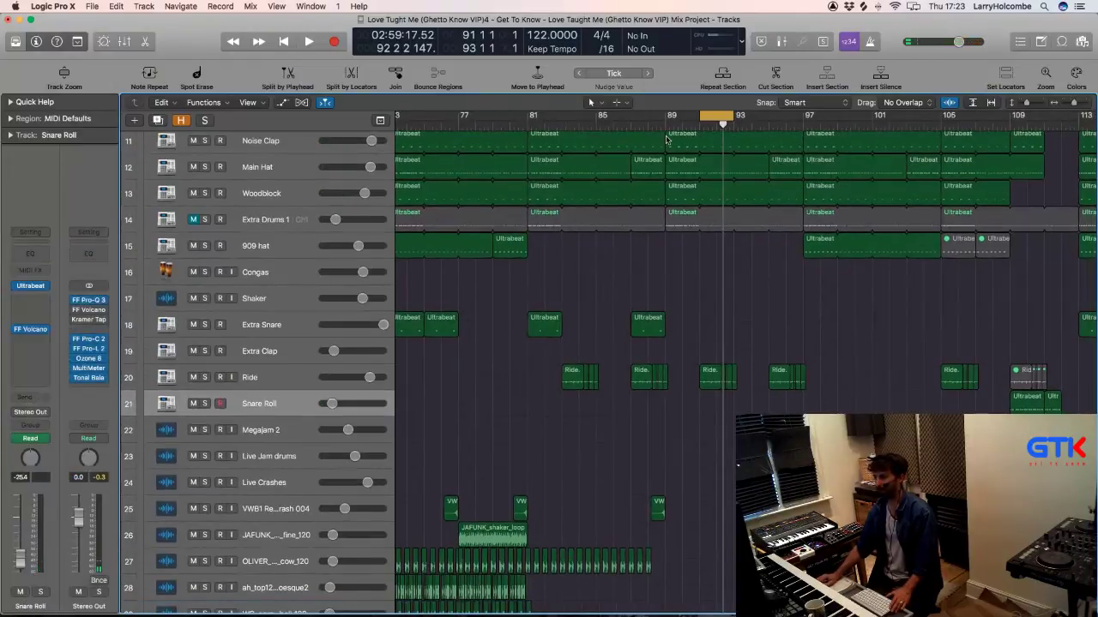
pyautogui.hscroll(5, 763, 118)
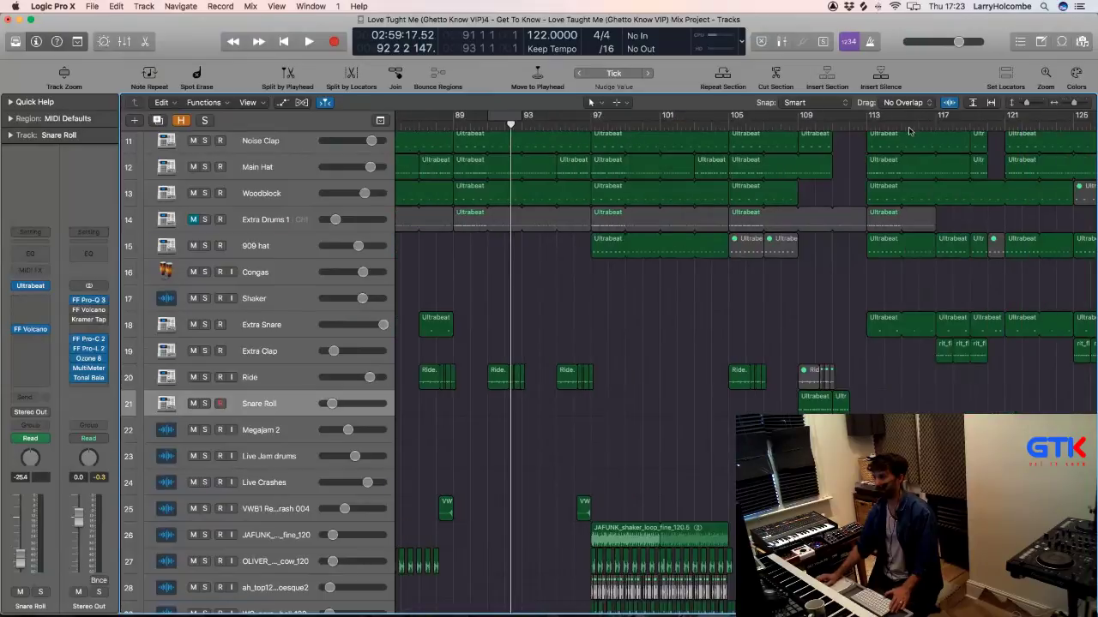
pyautogui.moveTo(911, 130); pyautogui.dragTo(797, 239)
pyautogui.press('space')
pyautogui.scroll(1, 746, 309)
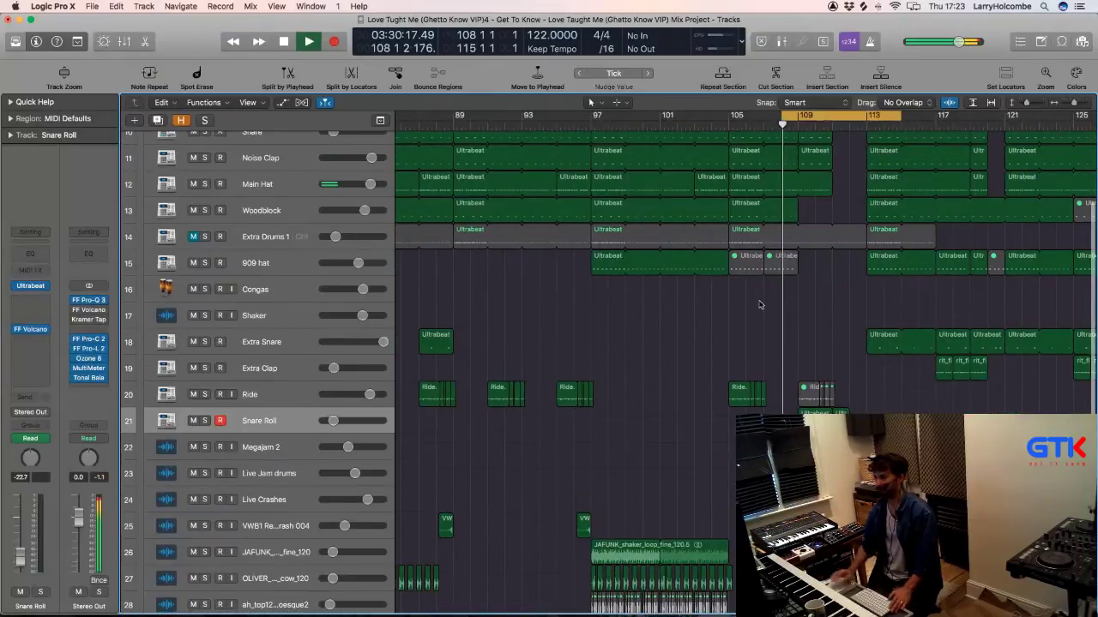
pyautogui.press('super+Up')
pyautogui.press('super+Up')
pyautogui.press('super+Up')
pyautogui.press('super+Up')
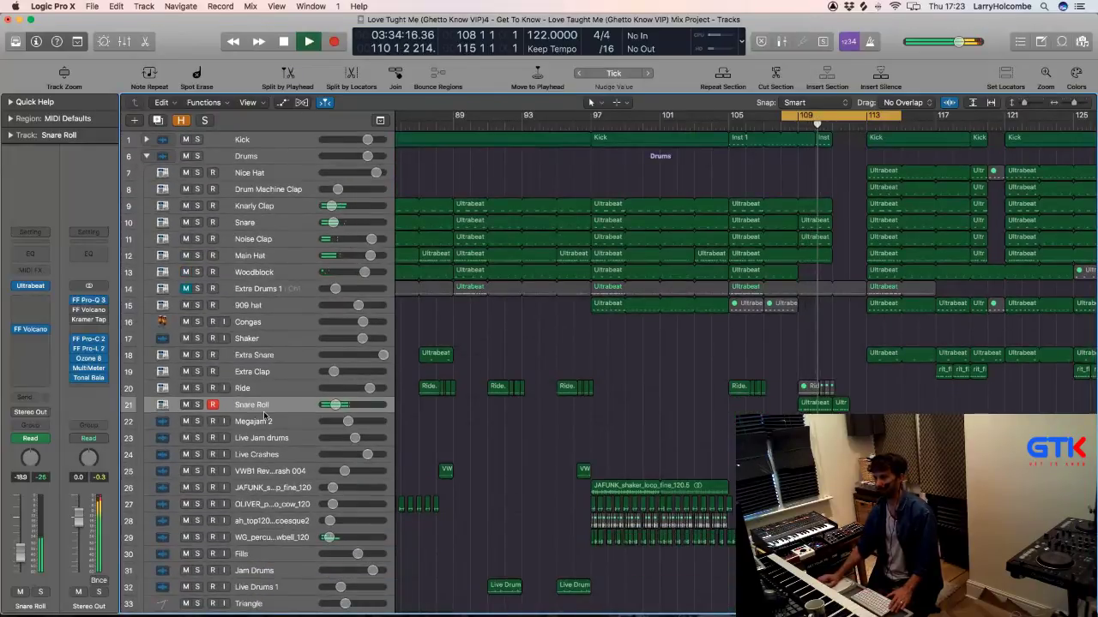
pyautogui.press('z')
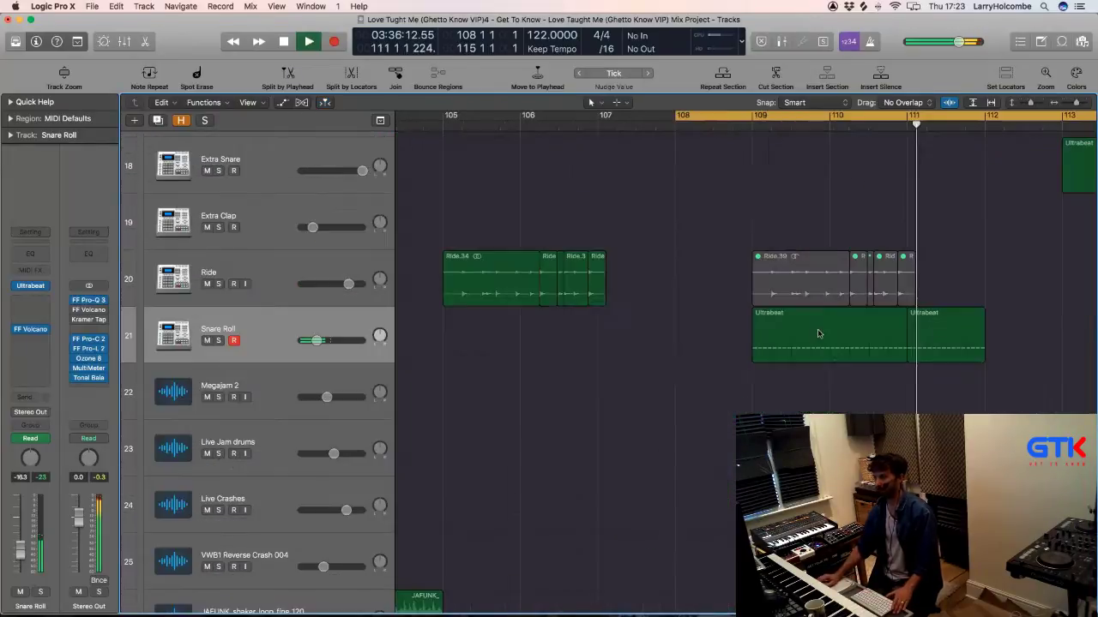
# Step: Shorten the cycle range to bars 109 to 112 to match the Snare Roll regions
pyautogui.click(760, 115)
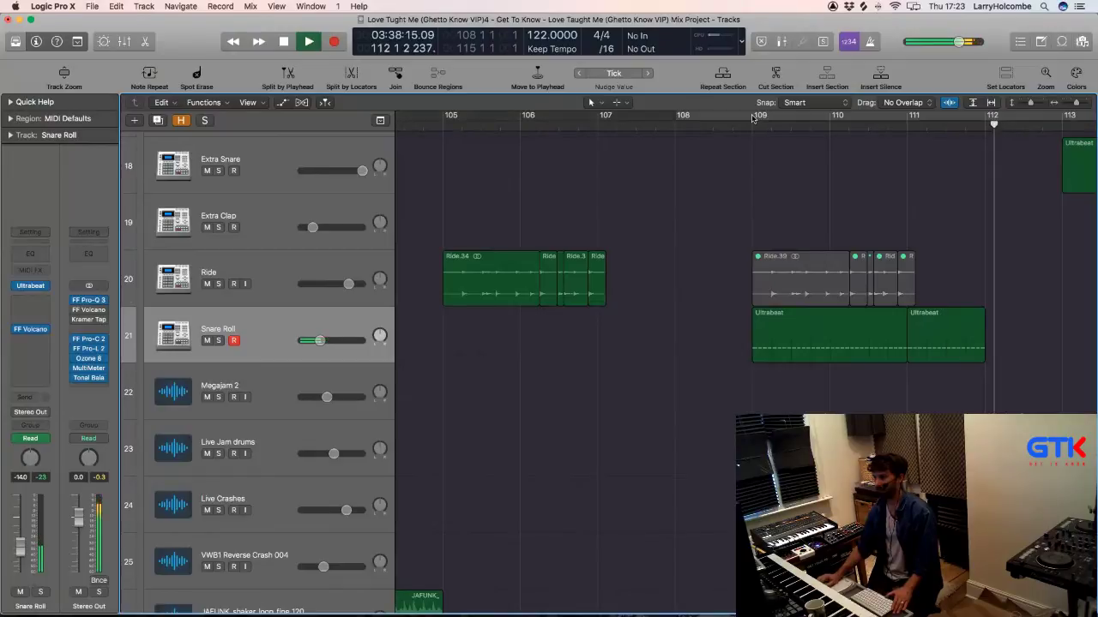
pyautogui.moveTo(1009, 158); pyautogui.dragTo(984, 163)
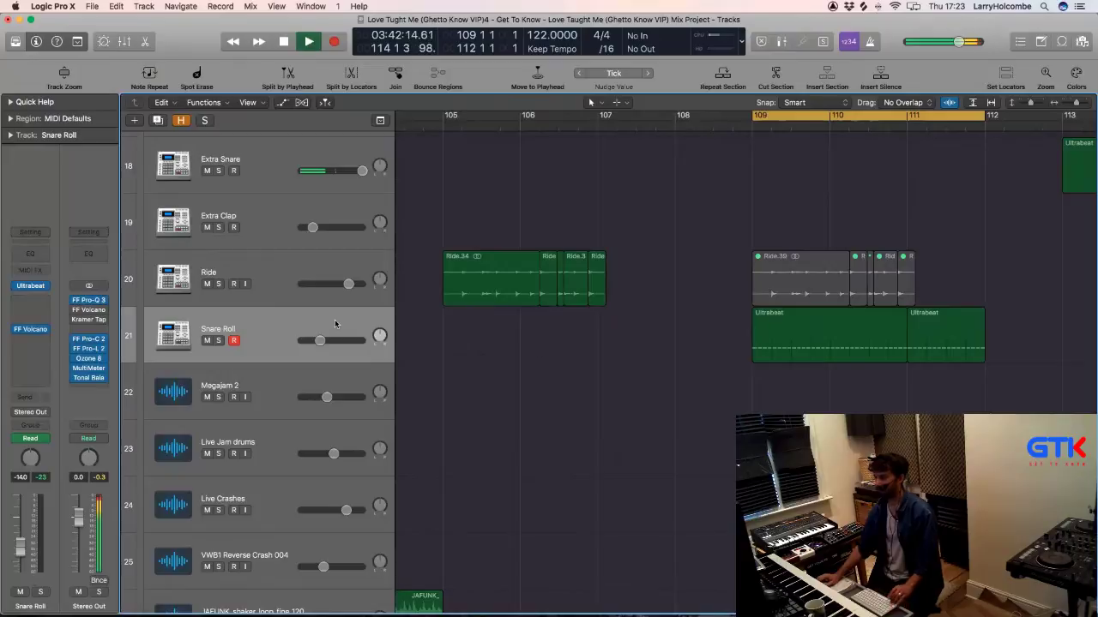
pyautogui.keyDown('ctrl'); pyautogui.keyDown('alt'); pyautogui.click(532, 345); pyautogui.keyUp('alt'); pyautogui.keyUp('ctrl')
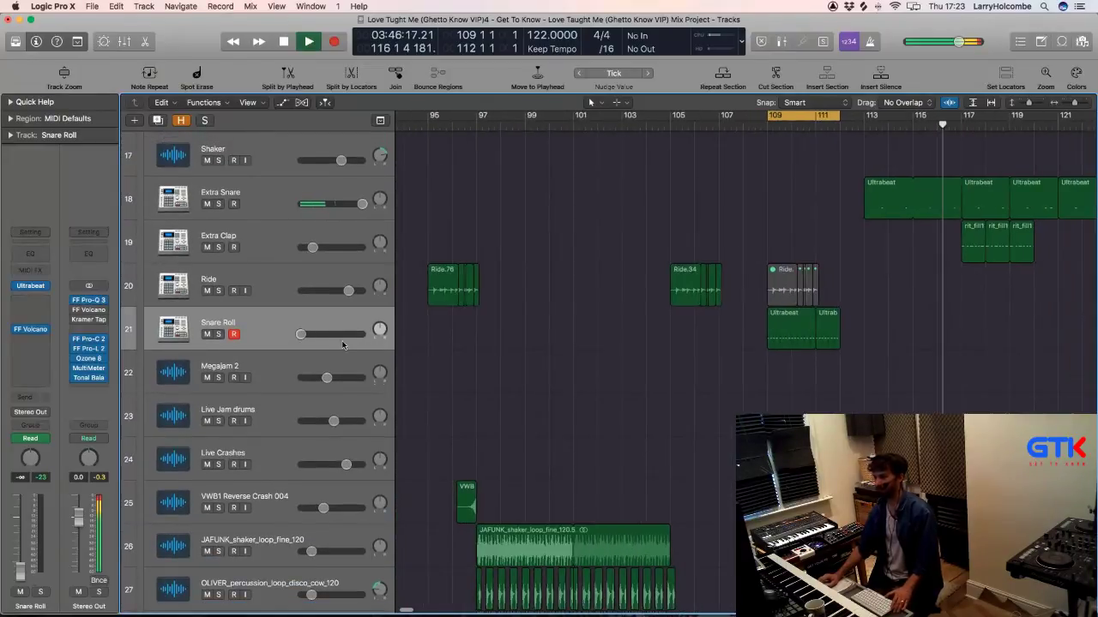
# Step: Solo the Snare Roll track, play it from the start of the cycle range and stop playback
pyautogui.click(219, 334)
pyautogui.press('space')
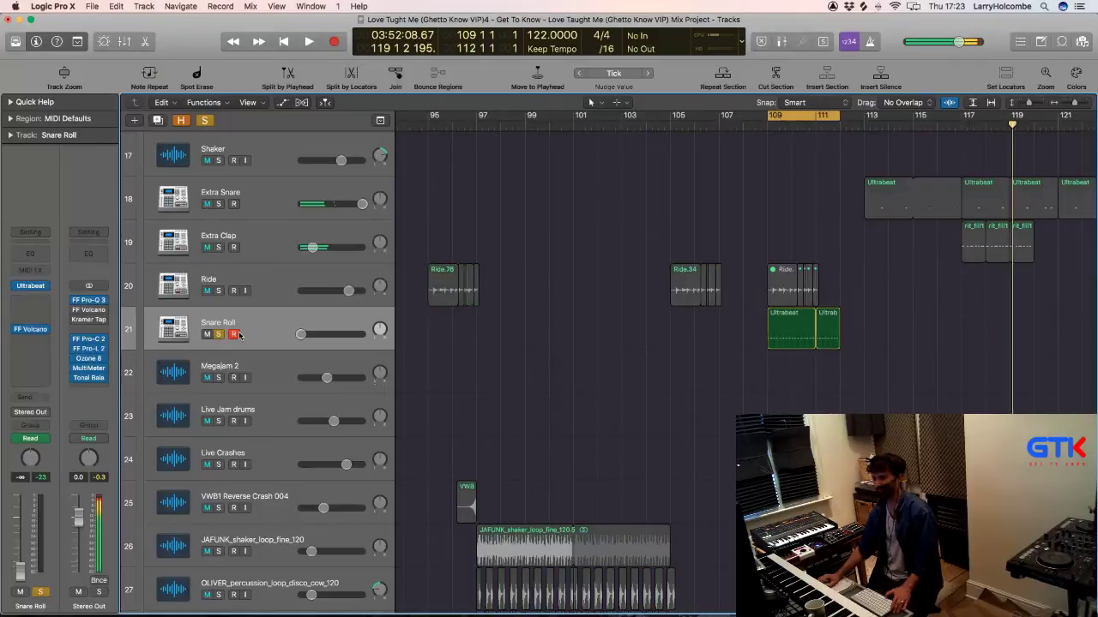
pyautogui.press('space')
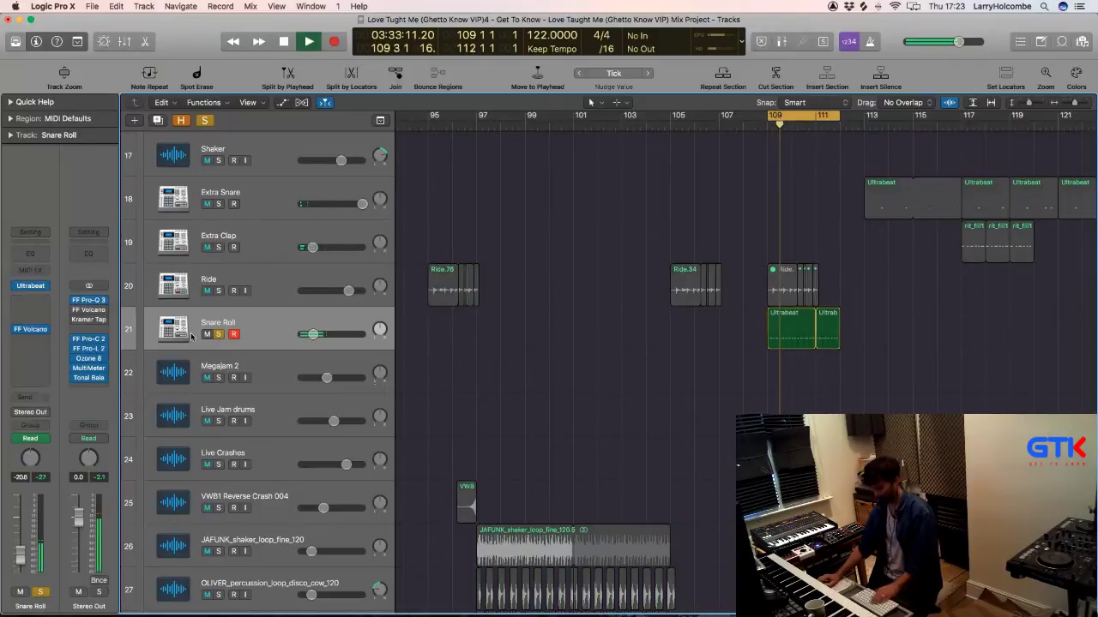
pyautogui.press('space')
# Step: Insert the FF Saturn plug-in on the Snare Roll channel above FF Volcano and split it into two bands
pyautogui.click(24, 303)
pyautogui.moveTo(77, 341)
pyautogui.click(146, 341)
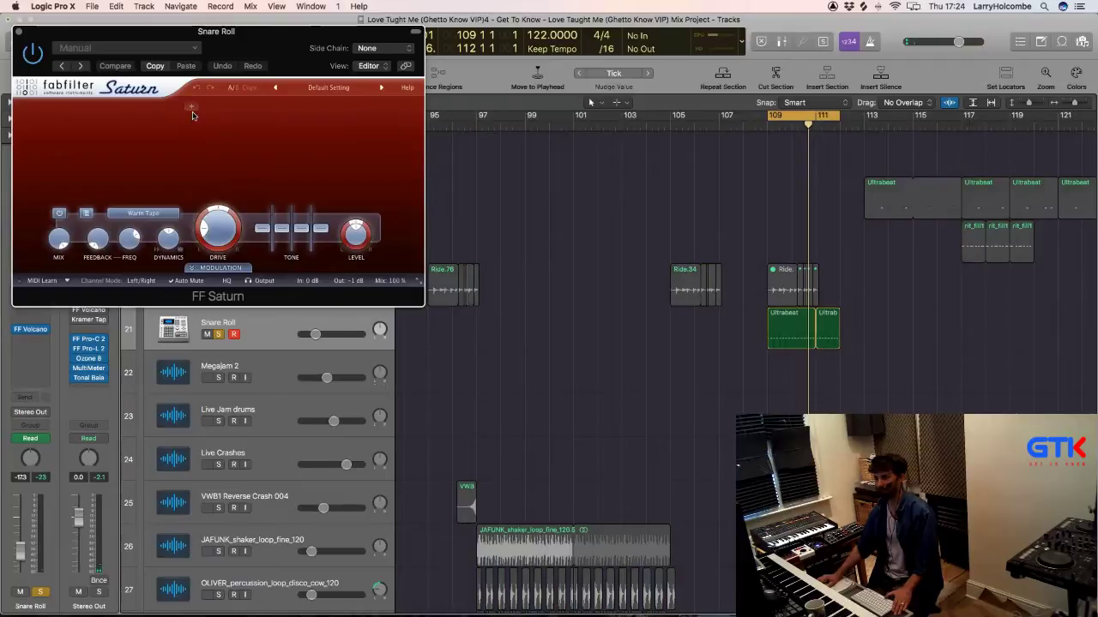
pyautogui.click(186, 109)
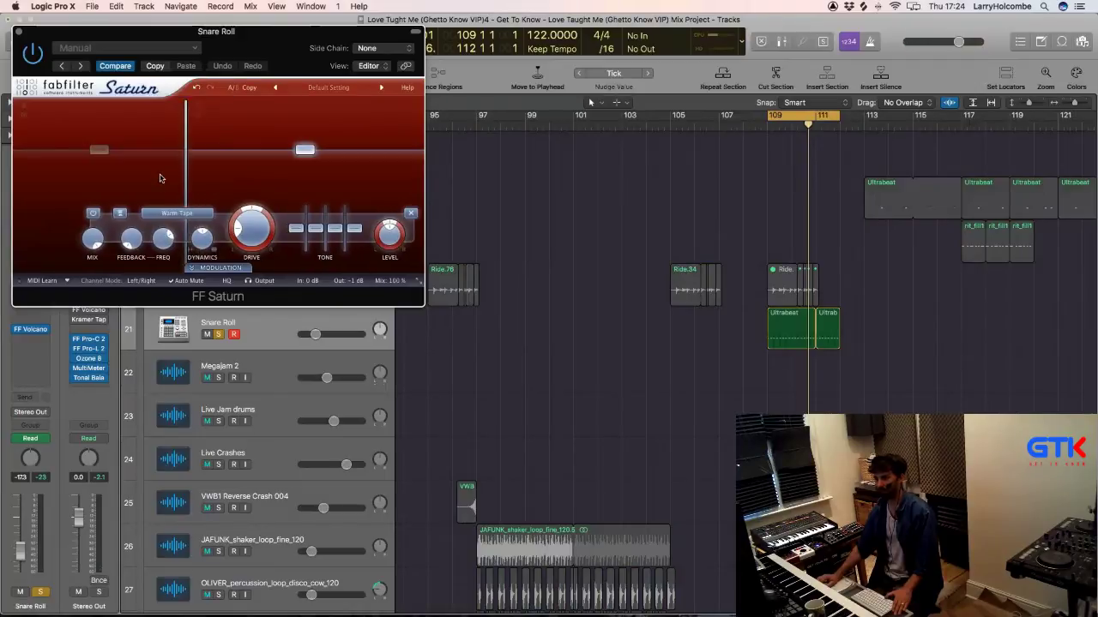
# Step: Lower band 1's Dynamics to about -0.75 and move the crossover lower during playback, comparing the sound with the band bypassed
pyautogui.press('space')
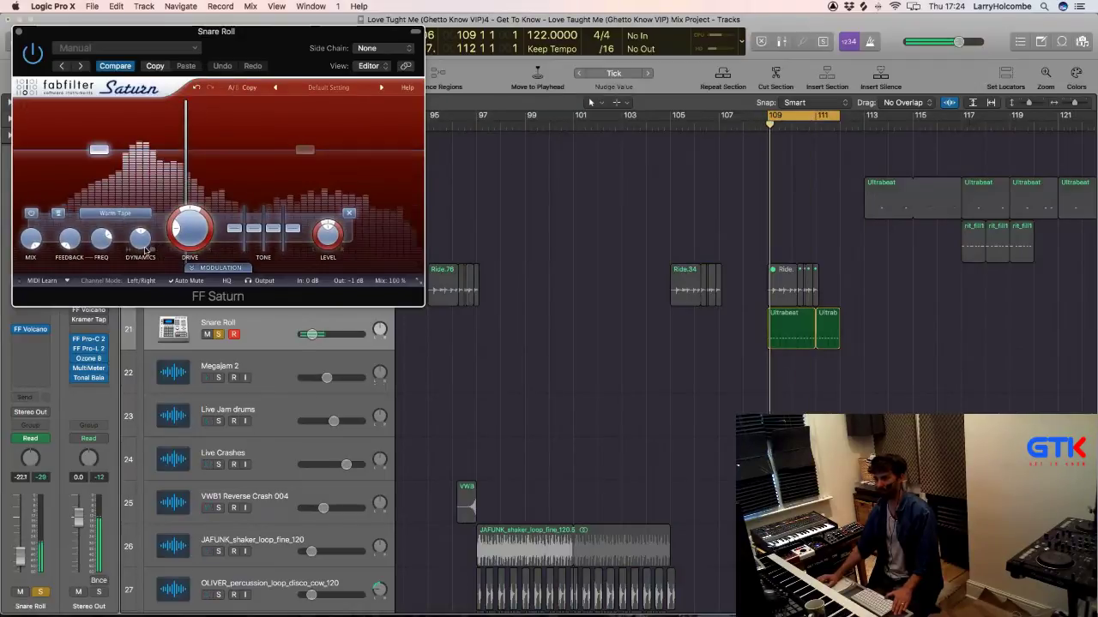
pyautogui.scroll(-5, 139, 249)
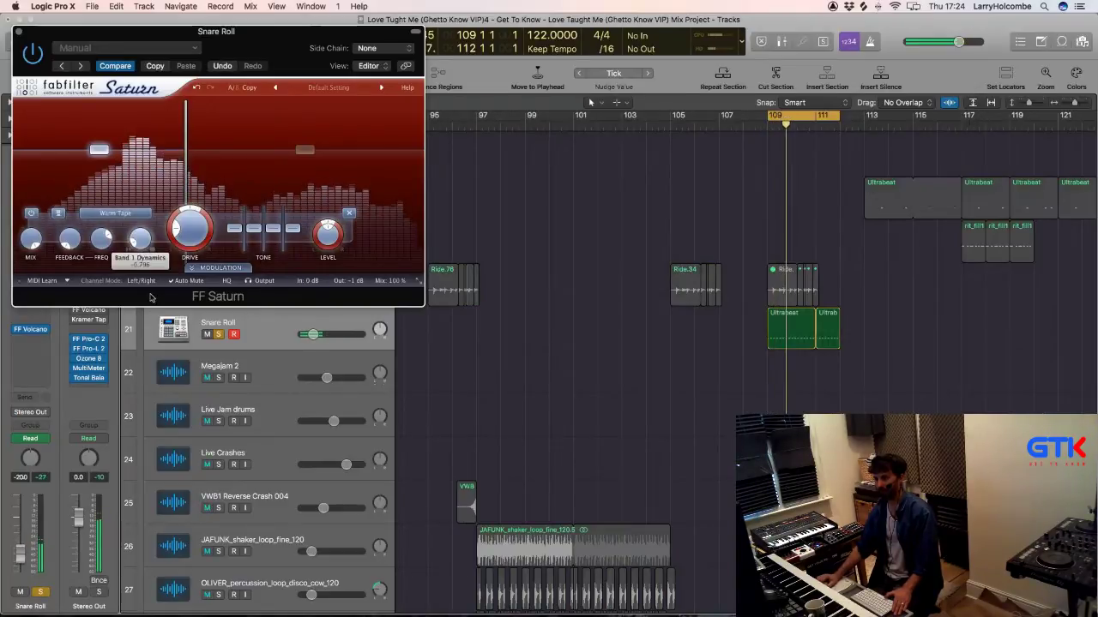
pyautogui.scroll(-5, 142, 253)
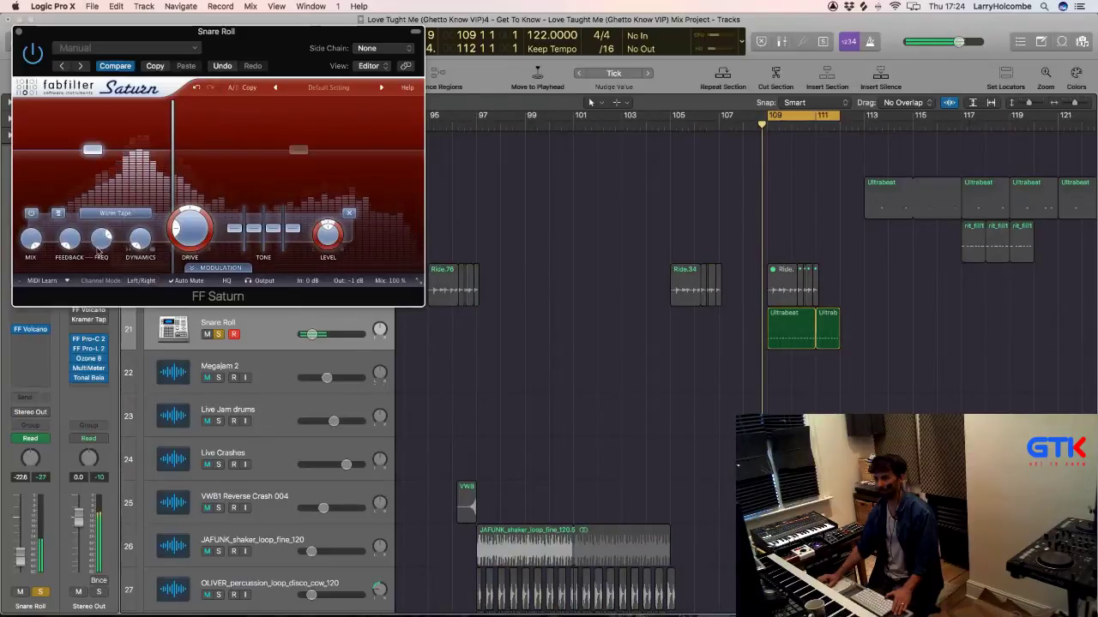
pyautogui.click(31, 213)
pyautogui.click(31, 214)
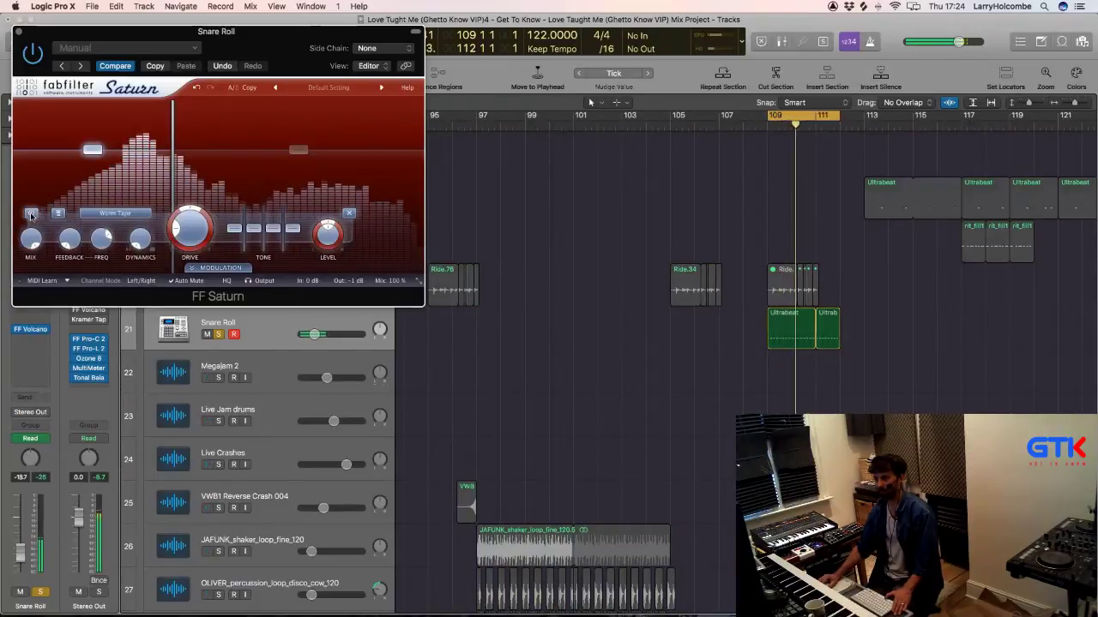
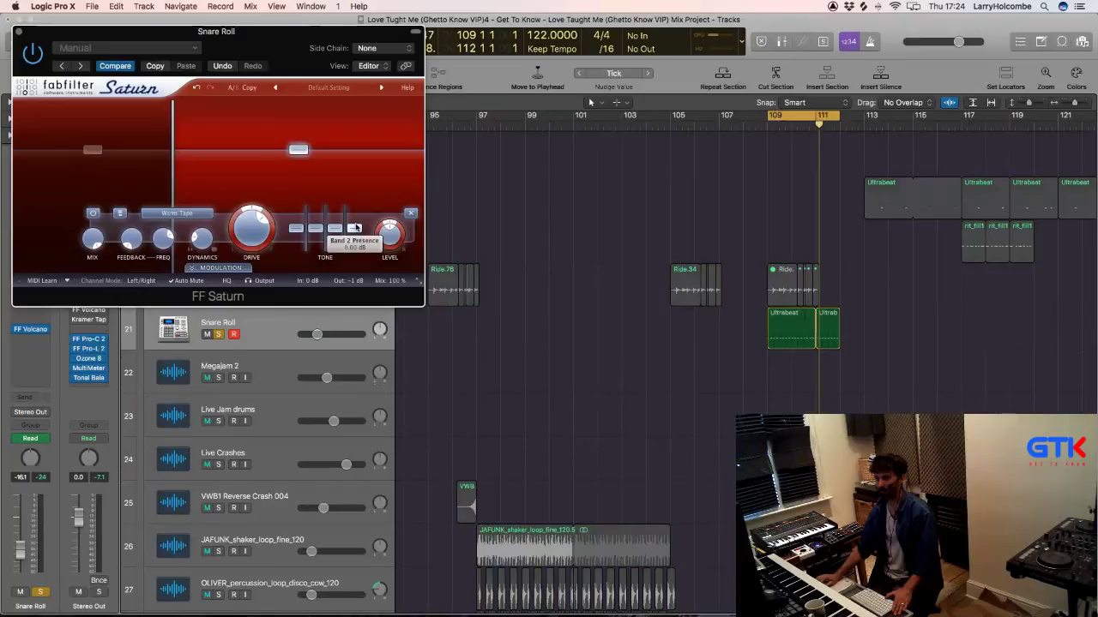
# Step: Raise the Presence and Treble of Saturn's band 2 for the snare roll
pyautogui.press('space')
pyautogui.scroll(5, 354, 223)
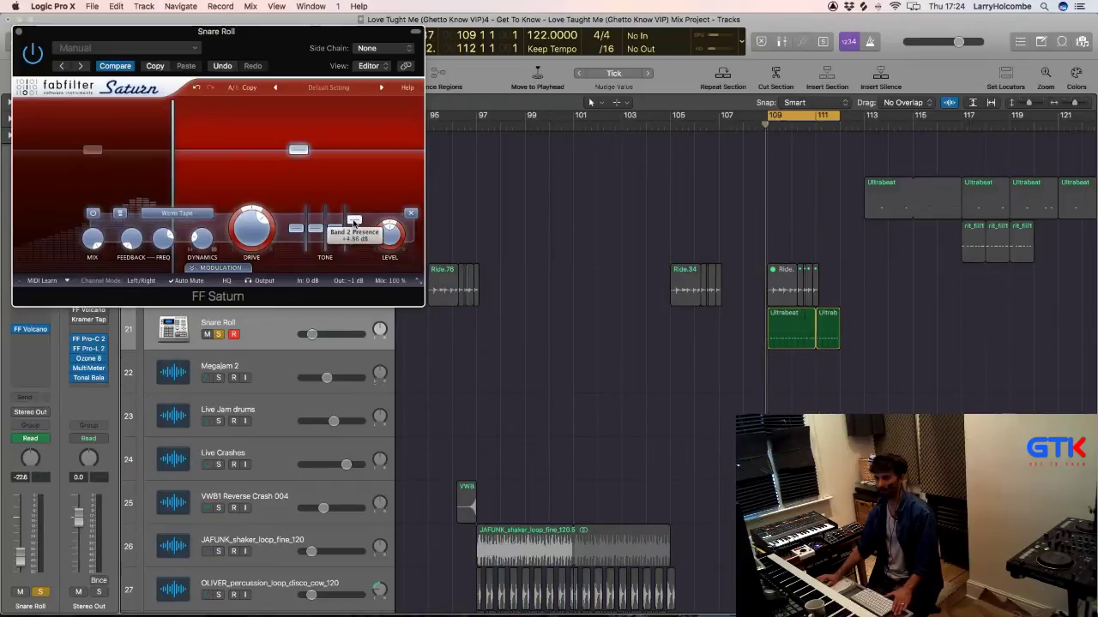
pyautogui.scroll(2, 334, 224)
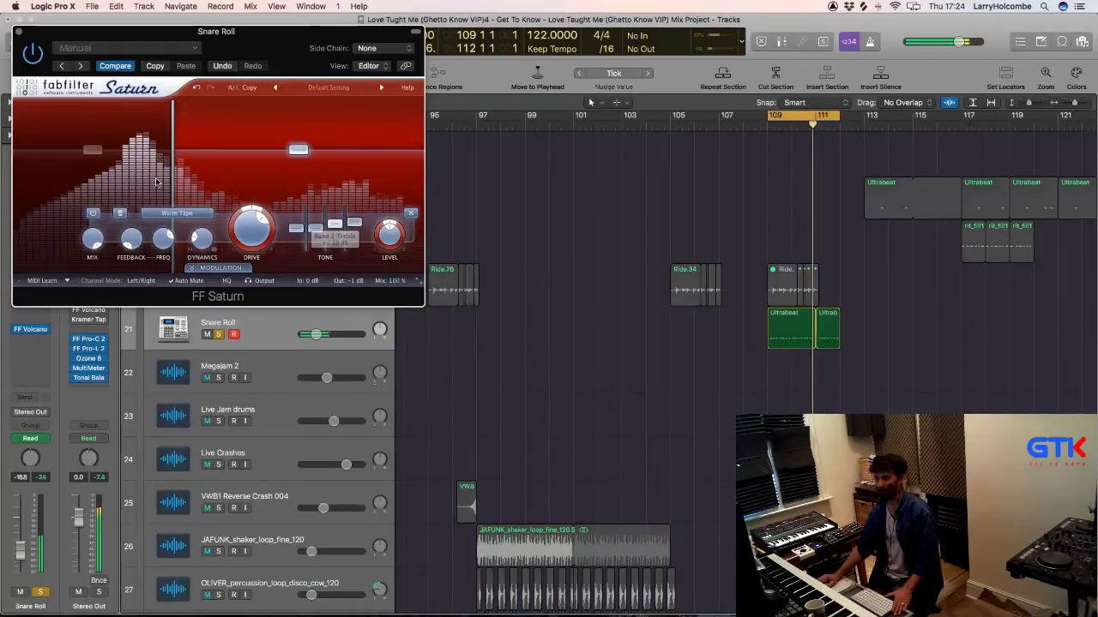
# Step: Reduce band 1's tone levels and set Saturn's overall mix to 78 %, comparing against the bypassed plug-in
pyautogui.moveTo(249, 231)
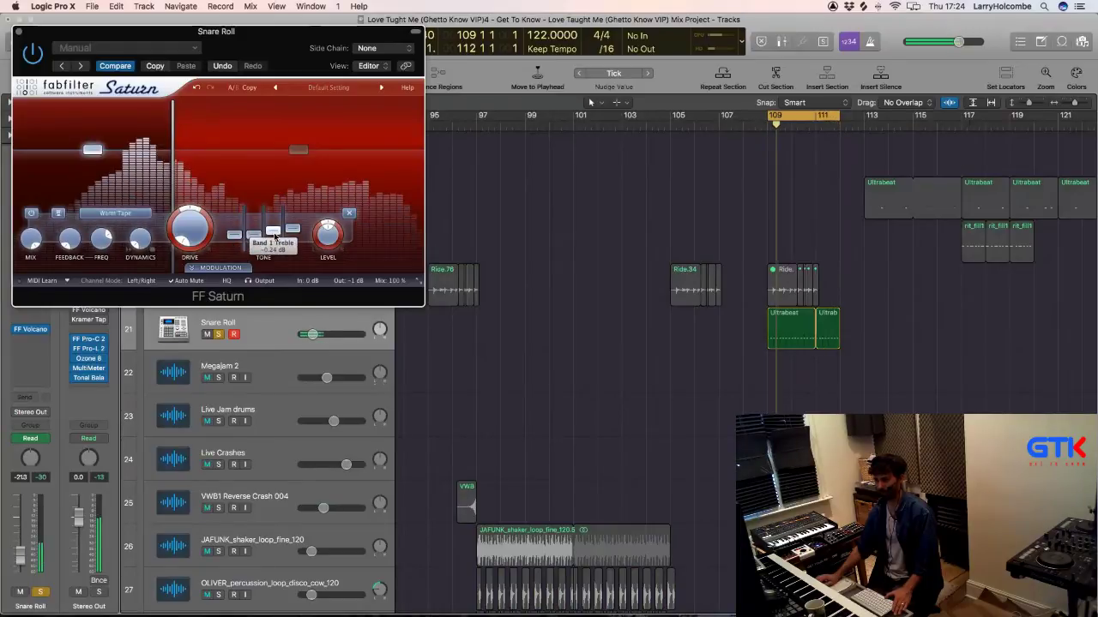
pyautogui.scroll(-3, 391, 280)
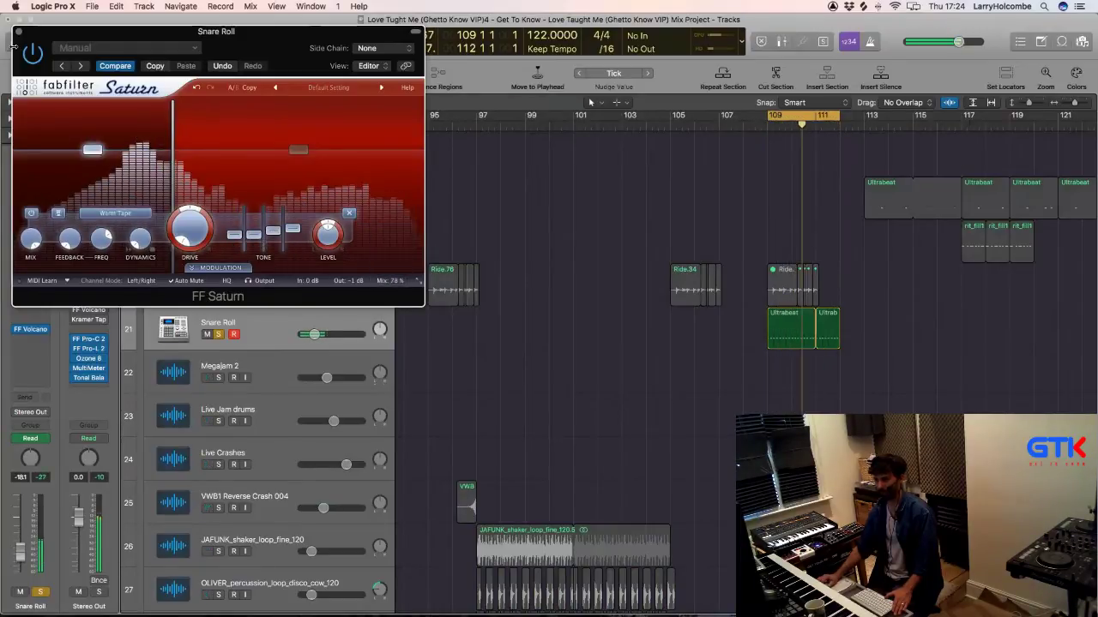
pyautogui.press('space')
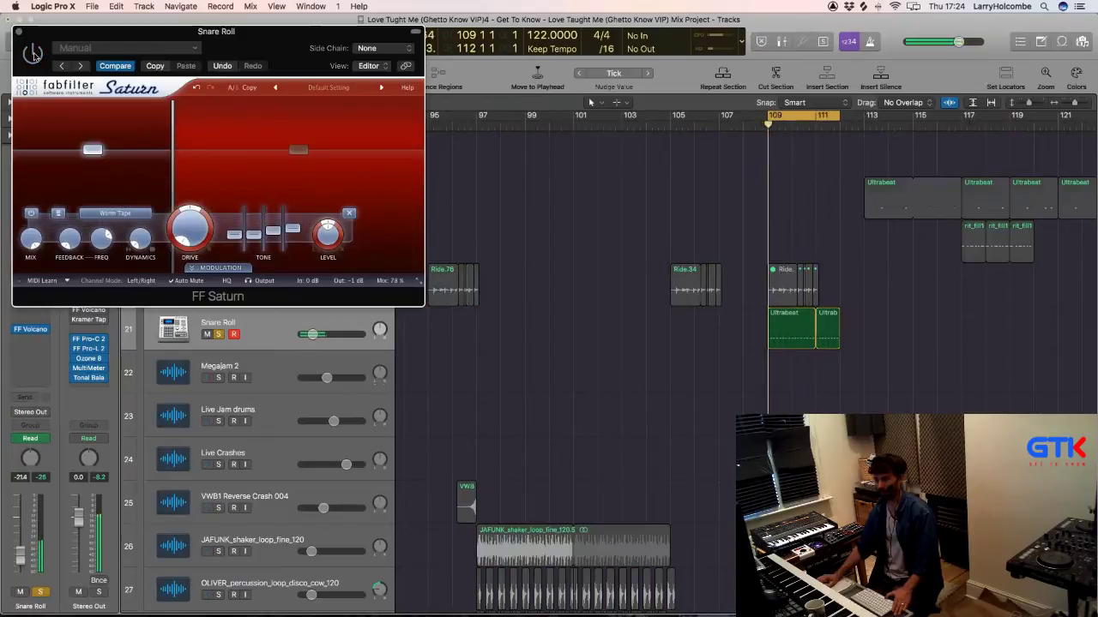
pyautogui.press('space')
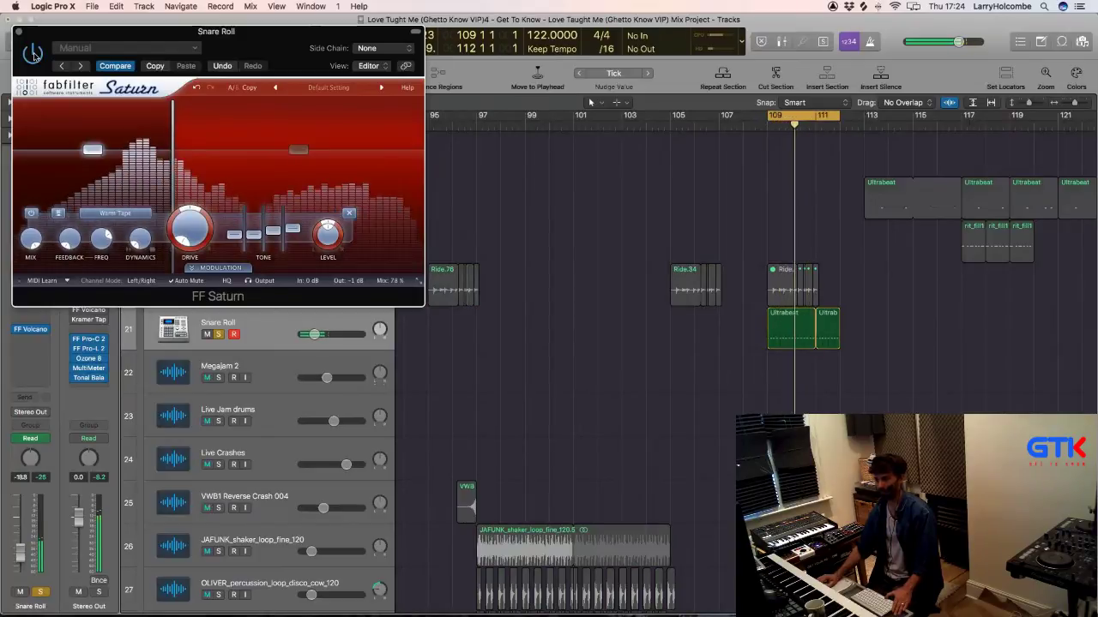
# Step: Fine-tune band 2's tone levels with Presence at +2.93 dB and close the Saturn window
pyautogui.click(283, 182)
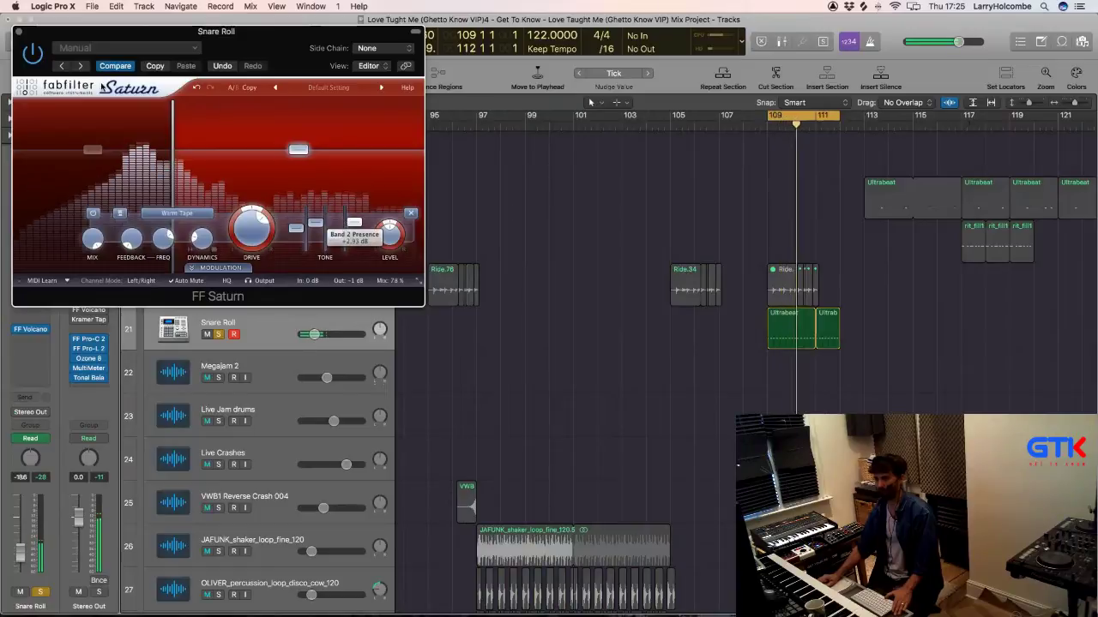
pyautogui.click(18, 31)
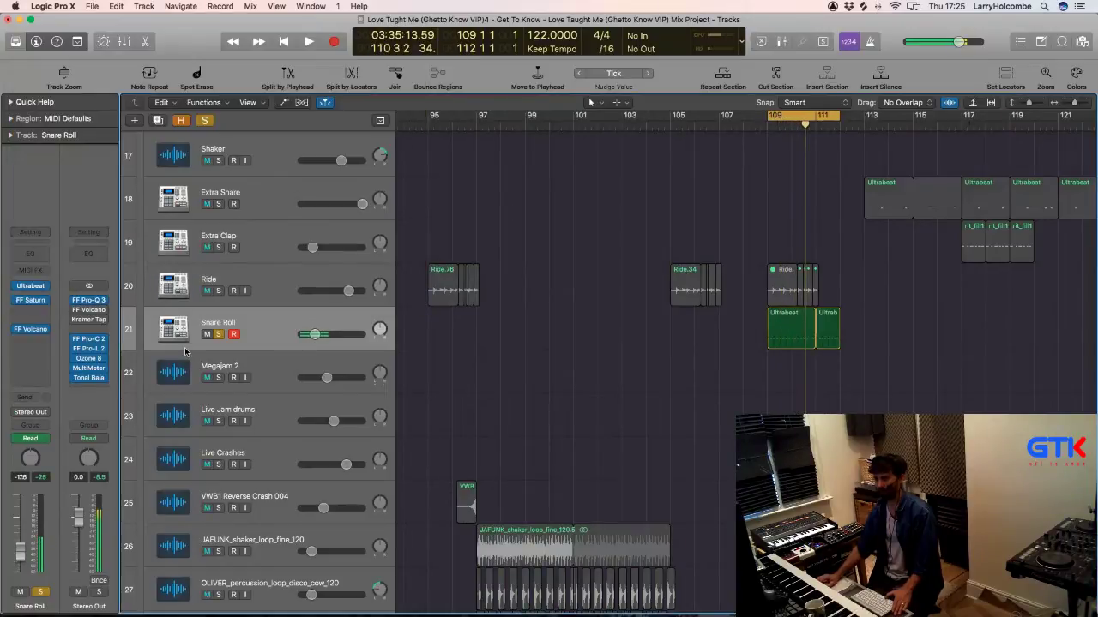
pyautogui.press('space')
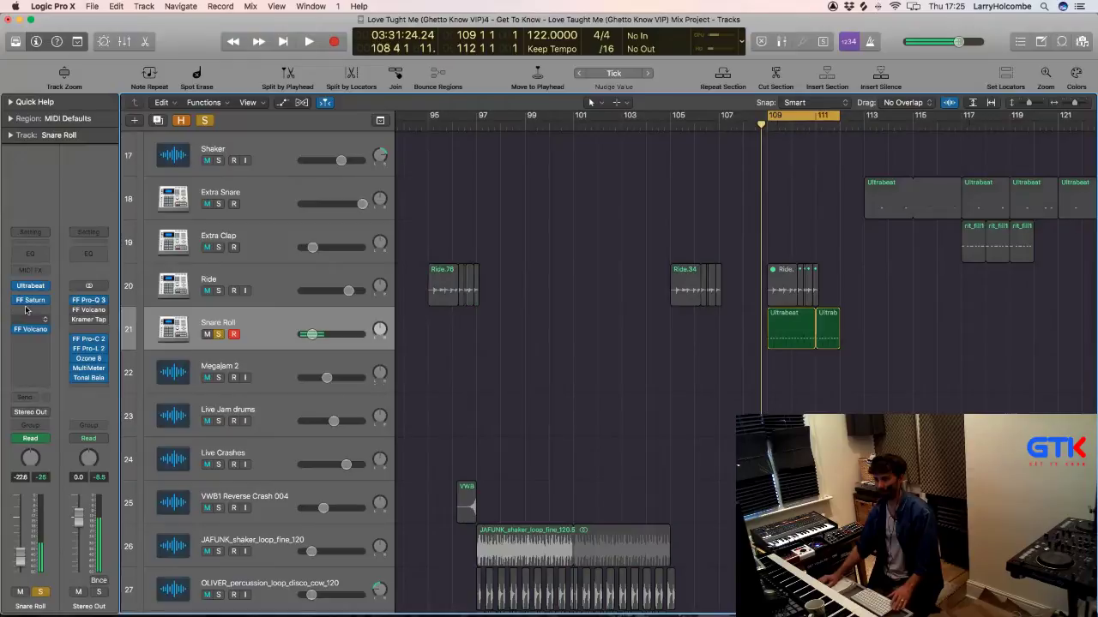
# Step: Insert a stereo Transient Master after Saturn on the Snare Roll channel and set its Sustain to -73.0 %
pyautogui.press('space')
pyautogui.click(26, 310)
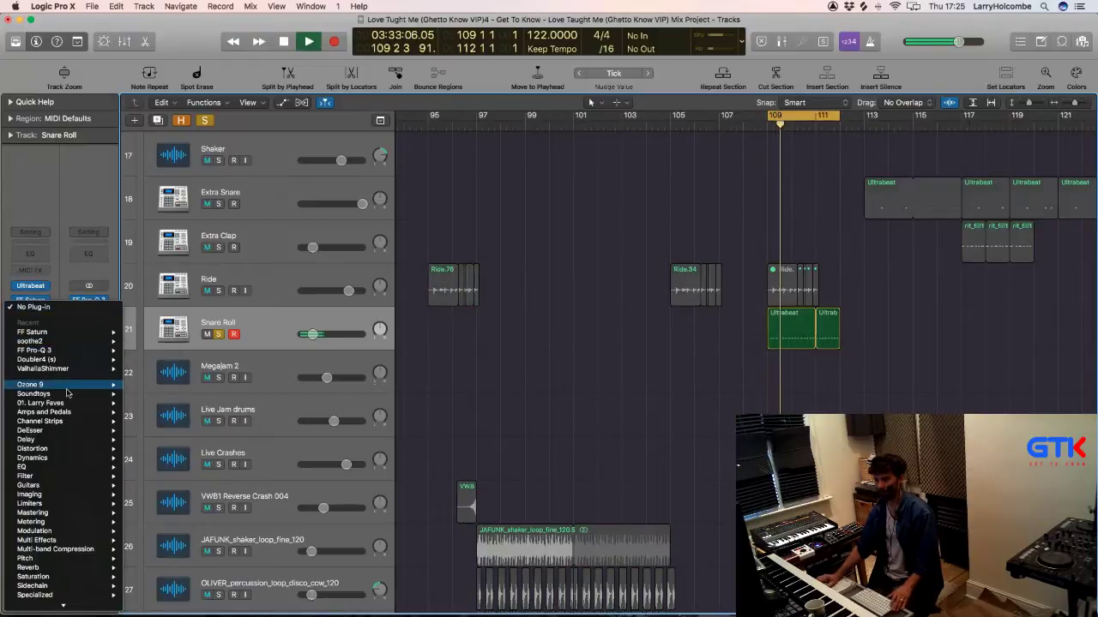
pyautogui.moveTo(56, 585)
pyautogui.scroll(-2, 57, 592)
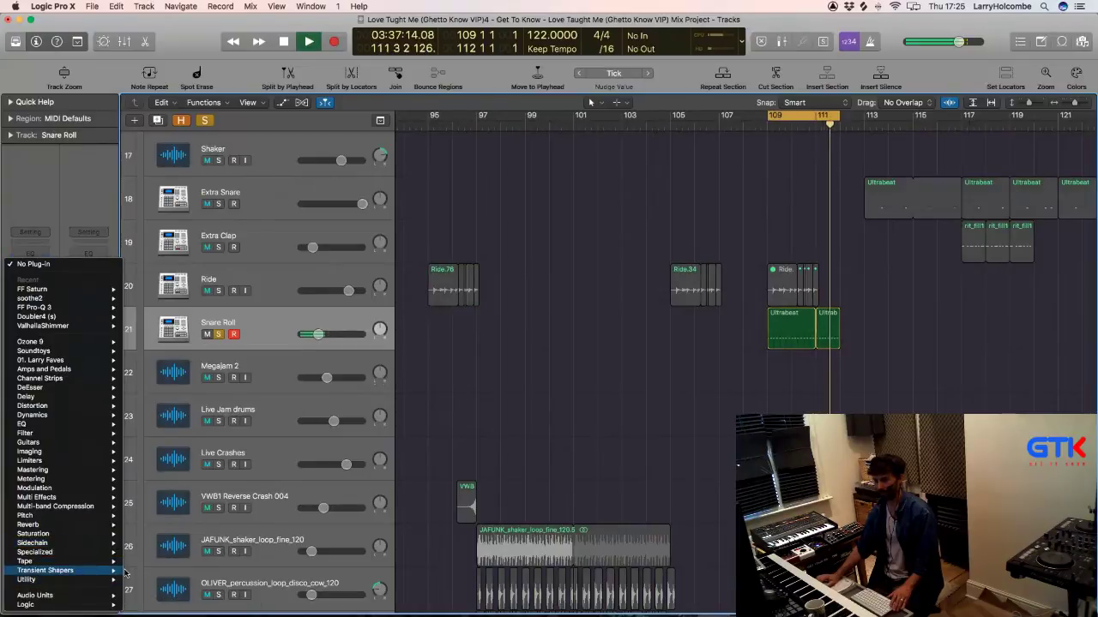
pyautogui.moveTo(214, 589)
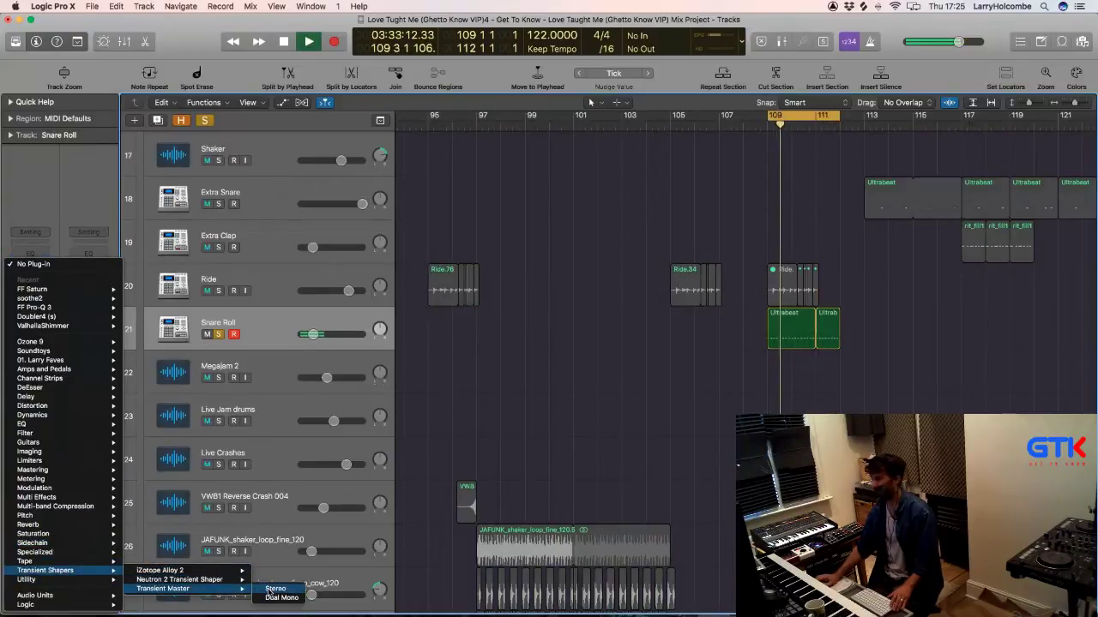
pyautogui.click(274, 588)
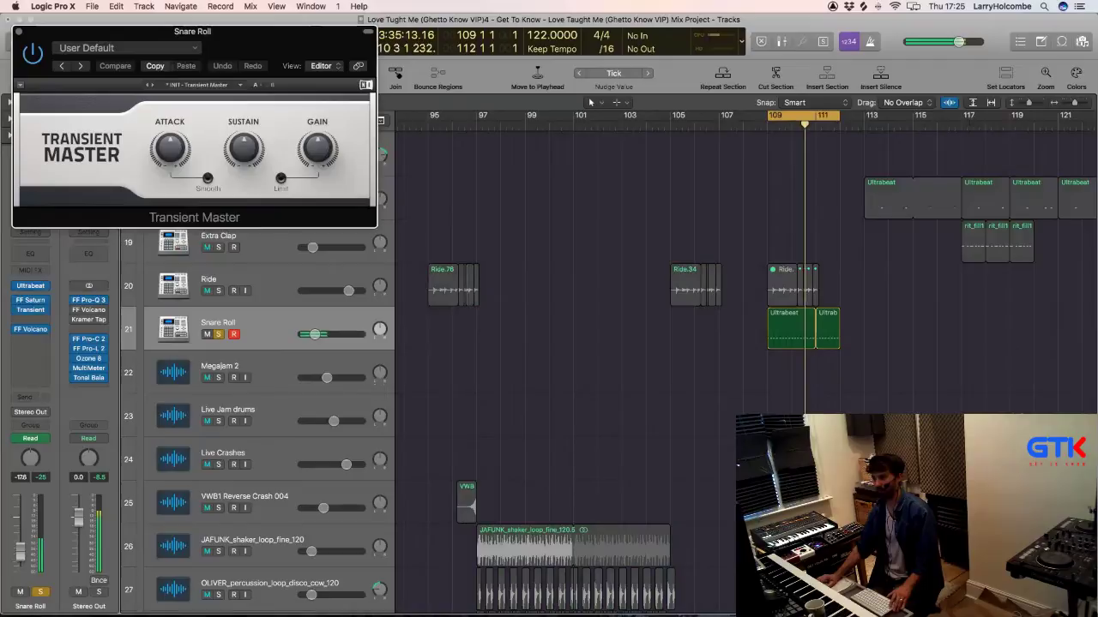
pyautogui.moveTo(243, 147); pyautogui.dragTo(243, 164)
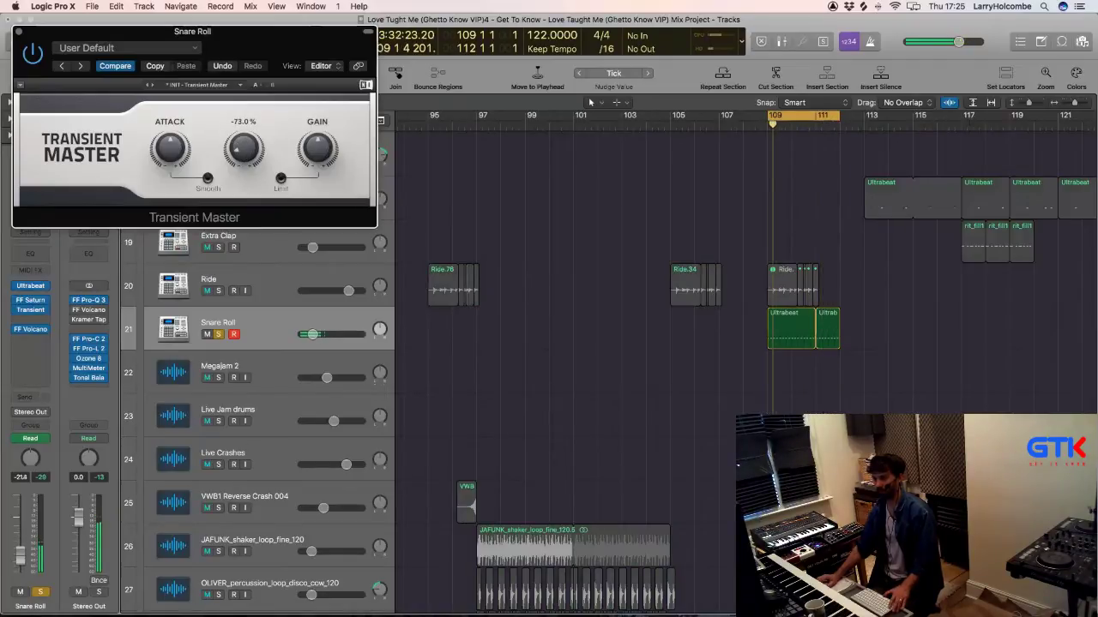
# Step: Examine the decay of envelope 4 in the snare roll's Ultrabeat at fitted zoom, and close the plug-in windows
pyautogui.click(32, 288)
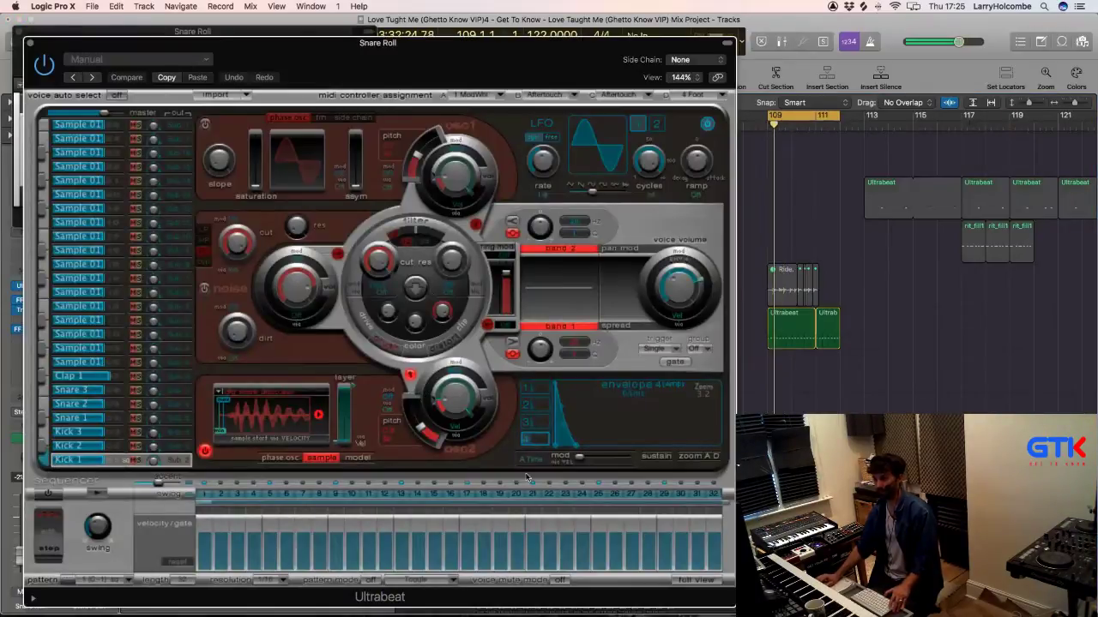
pyautogui.click(686, 456)
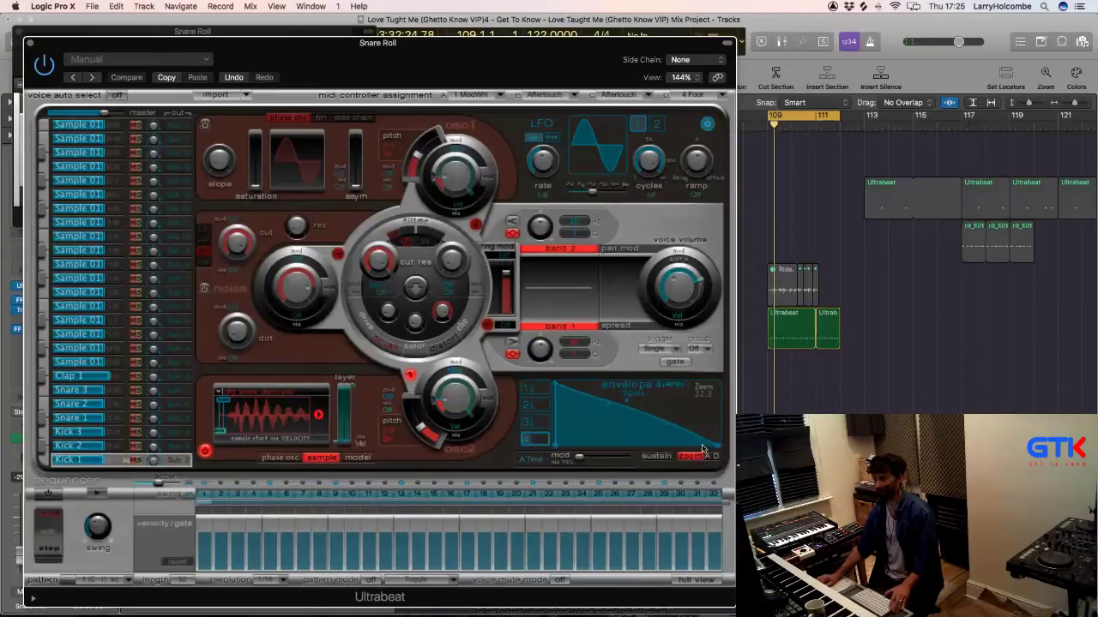
pyautogui.moveTo(716, 448)
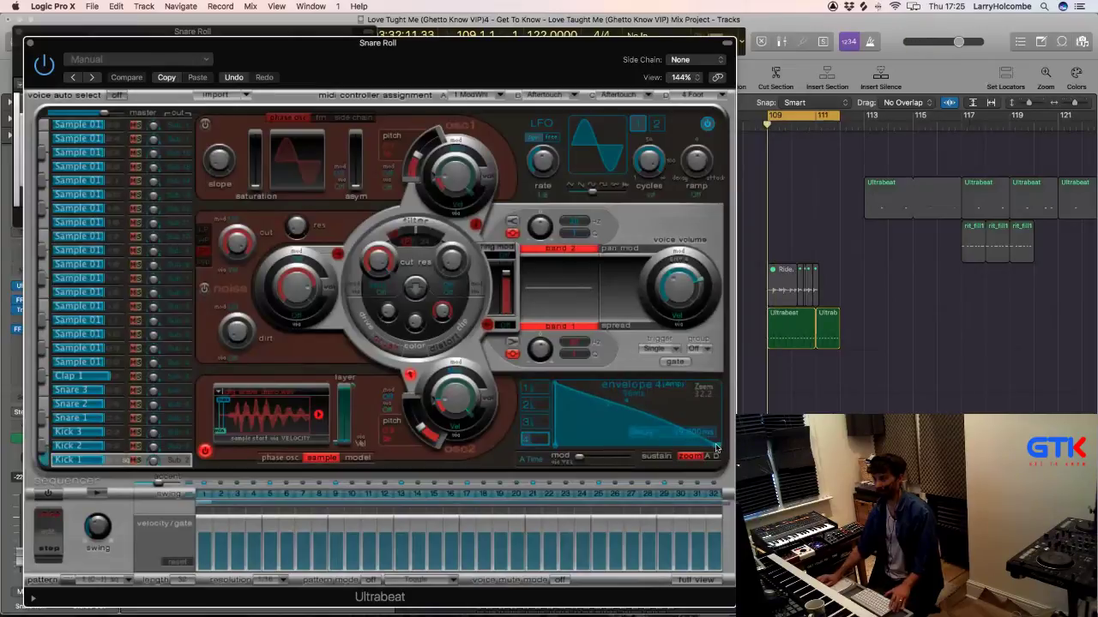
pyautogui.click(19, 33)
pyautogui.click(19, 32)
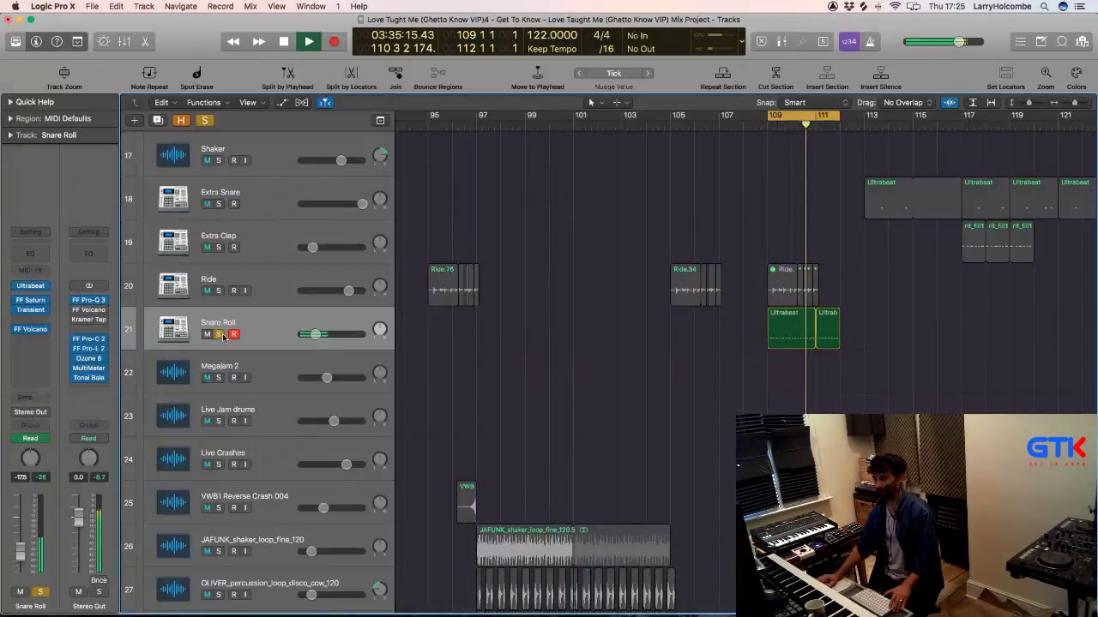
# Step: Unsolo the Snare Roll track and set the cycle range to bars 109 to 113
pyautogui.click(219, 334)
pyautogui.scroll(-3, 629, 251)
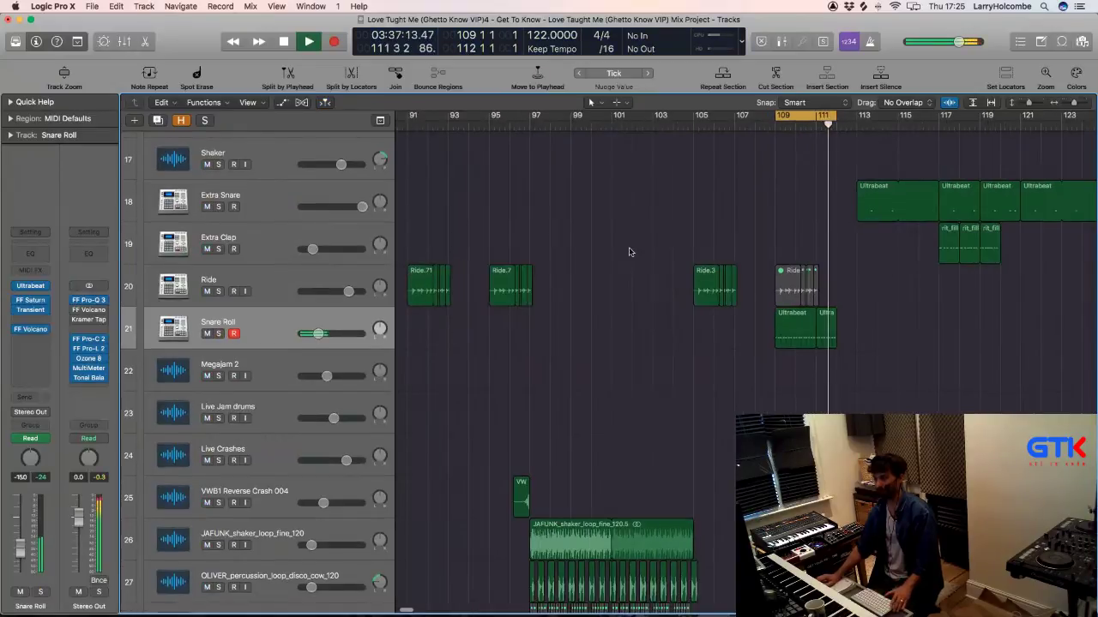
pyautogui.press('c')
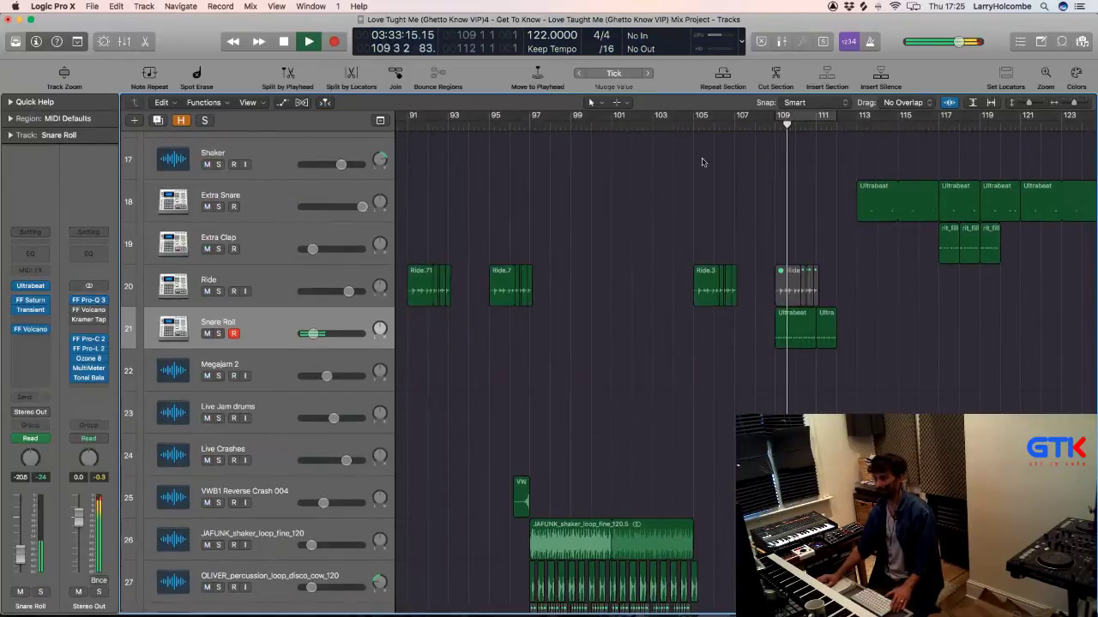
pyautogui.hscroll(2, 702, 162)
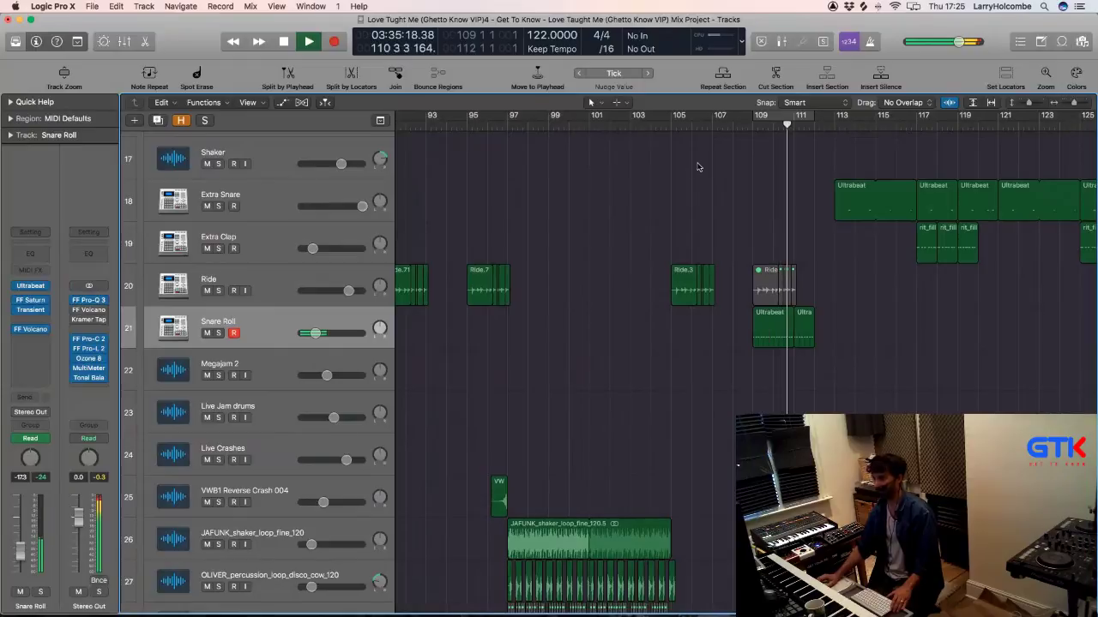
pyautogui.scroll(3, 707, 164)
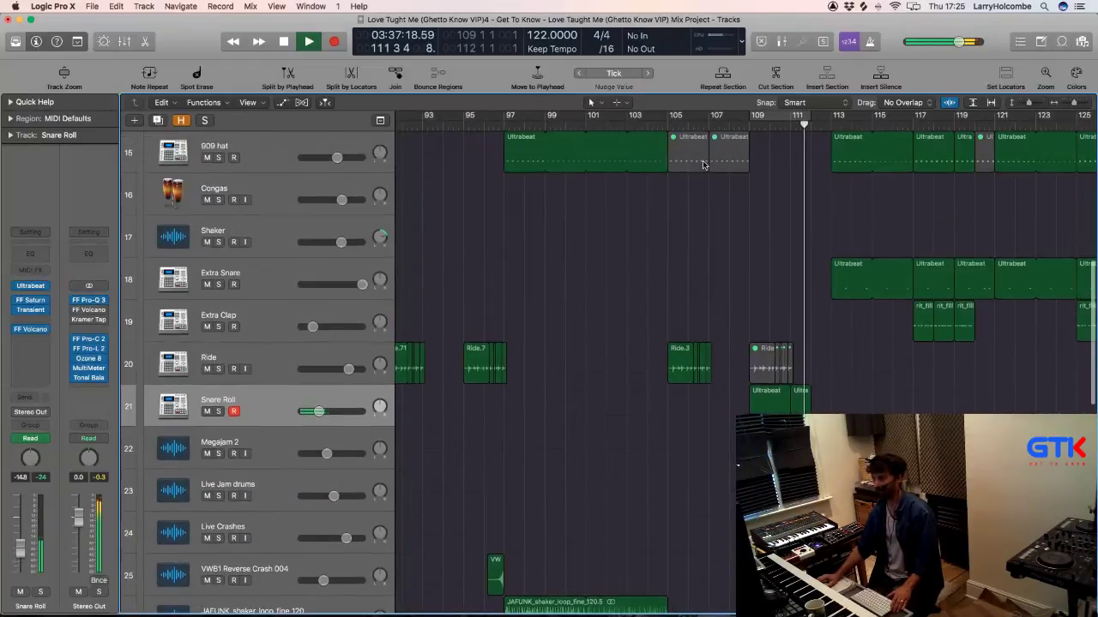
pyautogui.scroll(1, 717, 162)
pyautogui.moveTo(805, 129); pyautogui.dragTo(830, 120)
# Step: Mute the WG_percussion_loop_cowbell_120 regions from bar 109 up to bar 112 and play the section
pyautogui.scroll(-10, 798, 181)
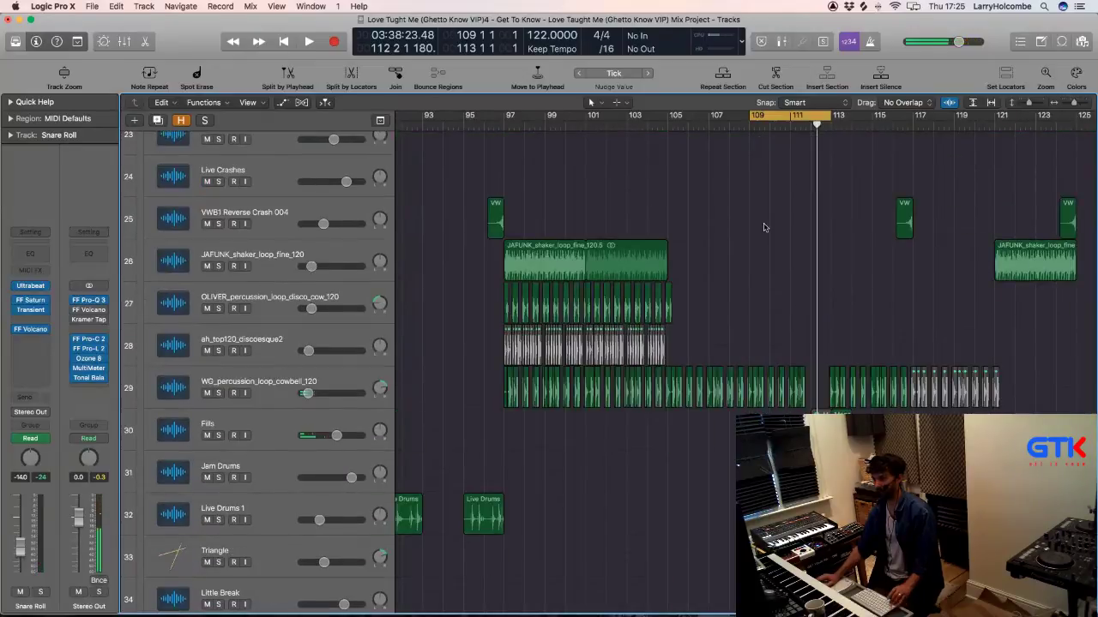
pyautogui.moveTo(644, 183); pyautogui.dragTo(932, 409)
pyautogui.press('space')
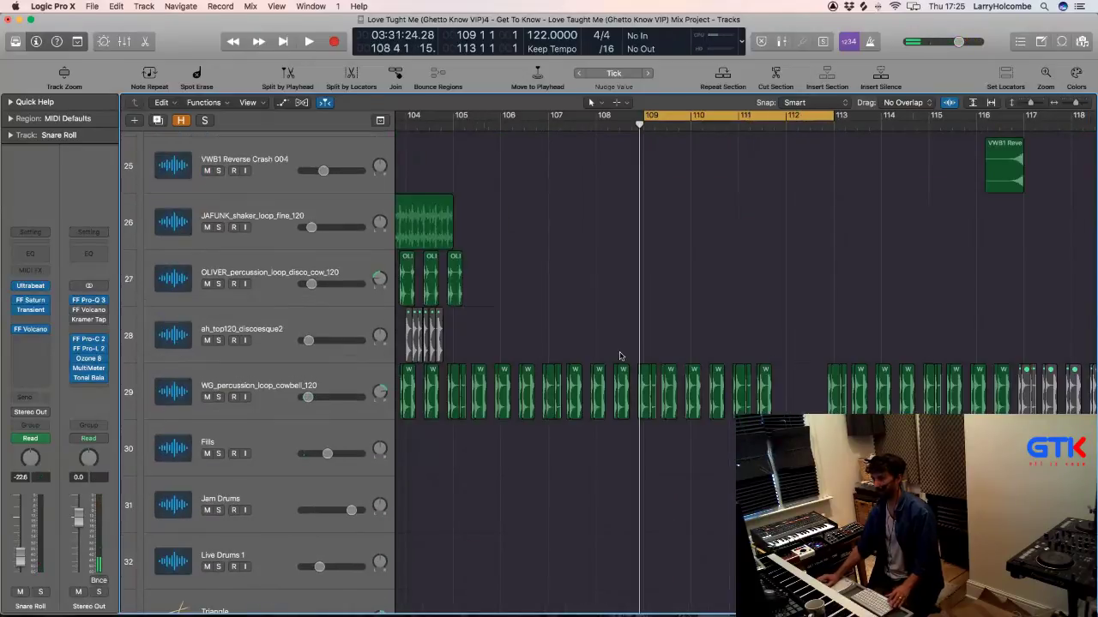
pyautogui.moveTo(633, 345); pyautogui.dragTo(782, 390)
pyautogui.scroll(10, 706, 374)
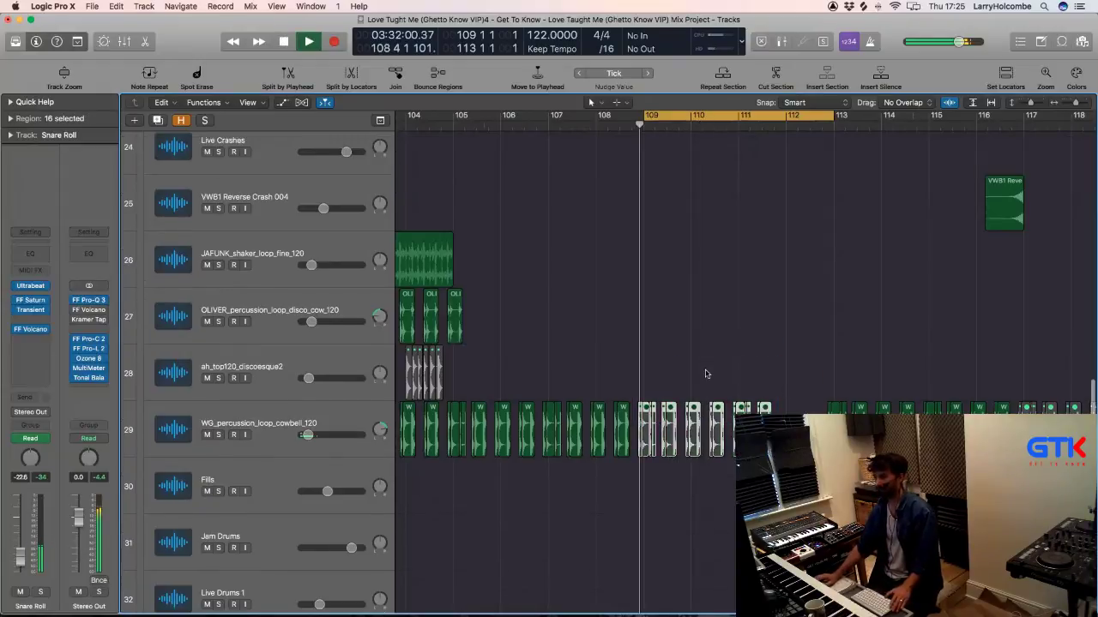
# Step: Expand the Bass group, select its second bass track and show the track automation
pyautogui.scroll(-15, 706, 373)
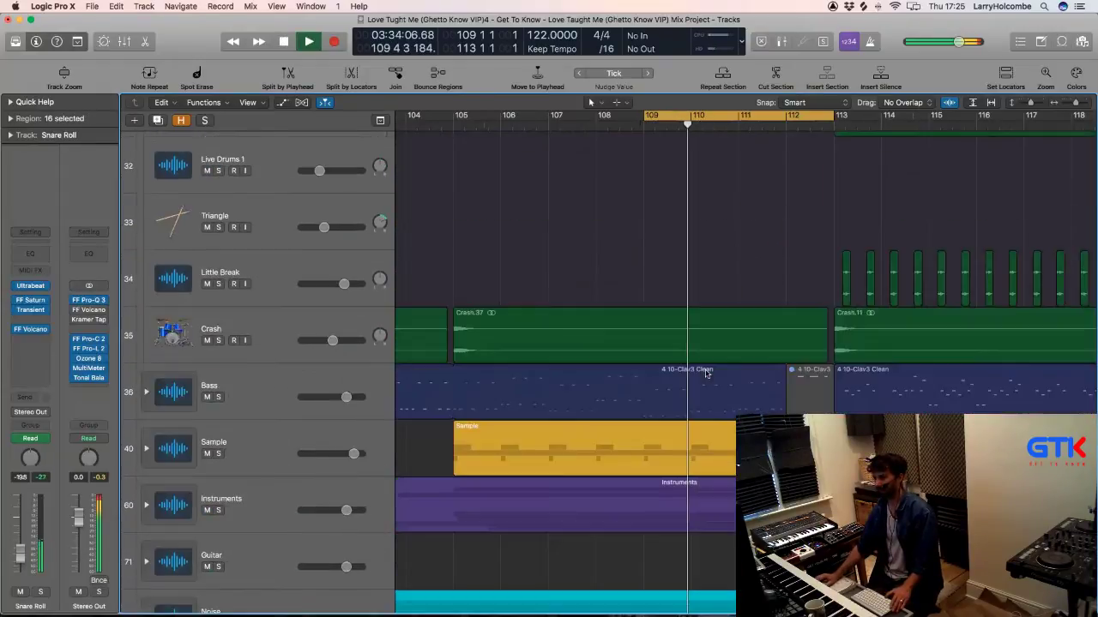
pyautogui.click(146, 392)
pyautogui.scroll(-3, 358, 315)
pyautogui.click(323, 298)
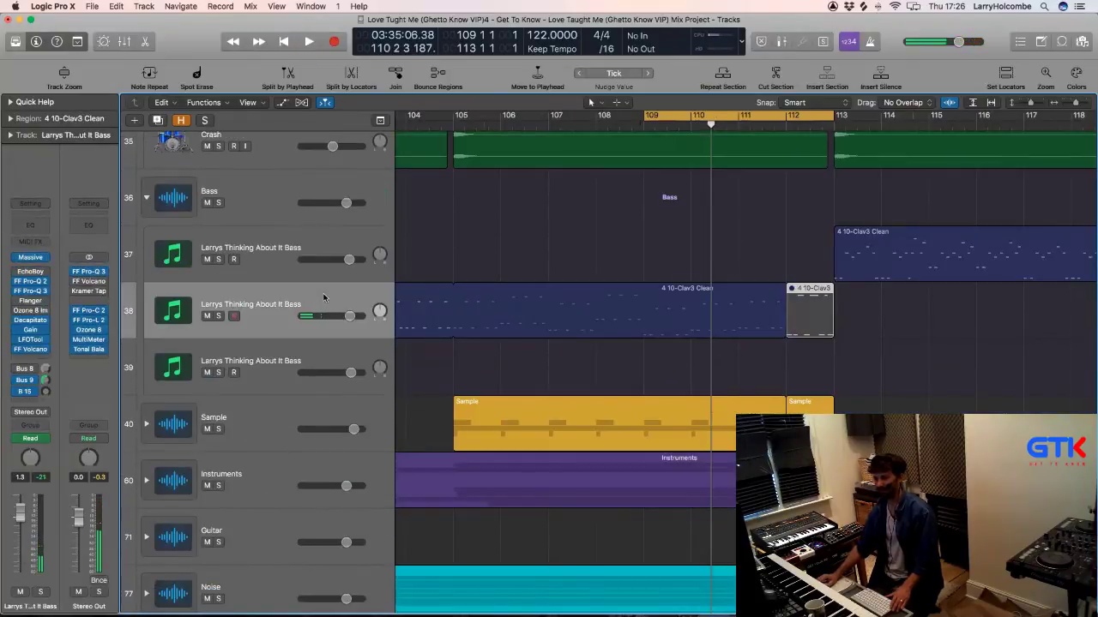
pyautogui.press('a')
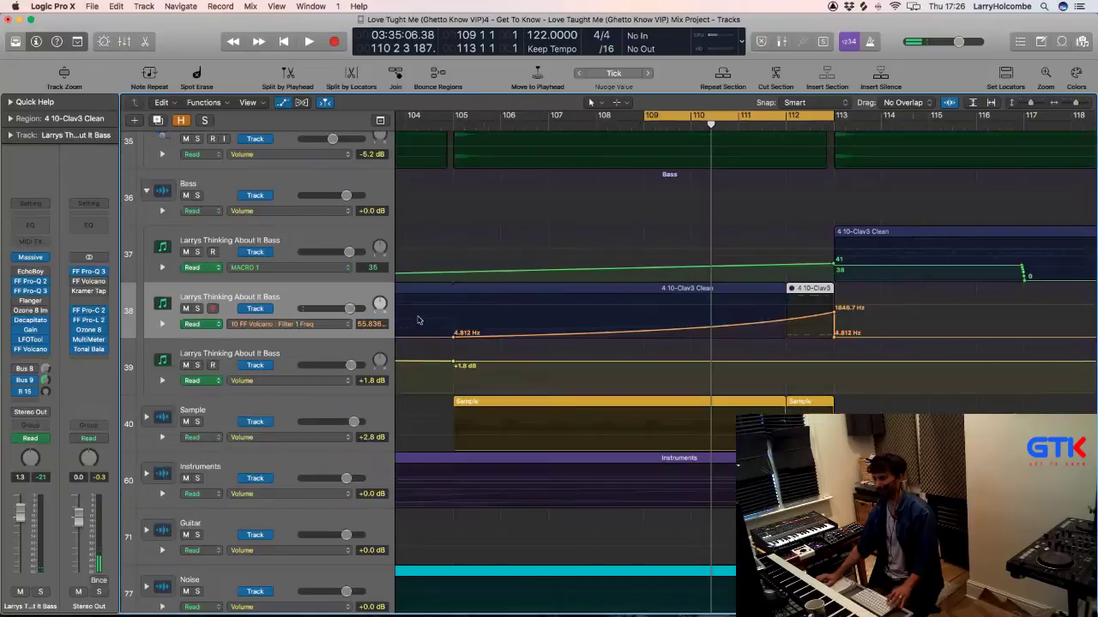
pyautogui.press('super+Left')
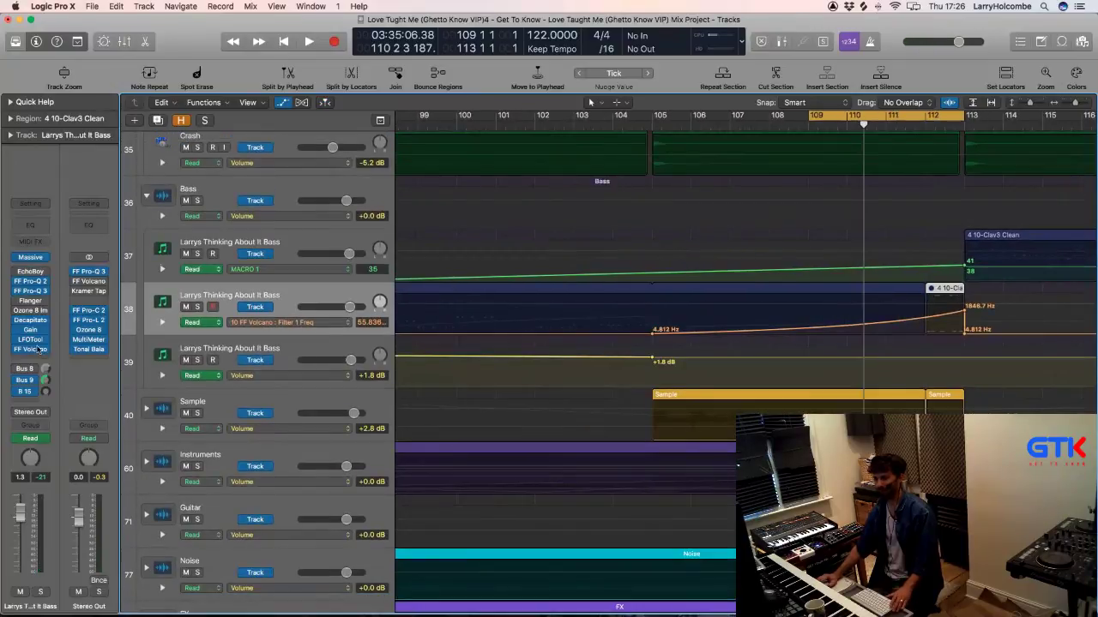
# Step: Try a higher end point at bar 113 for the bass's Volcano Filter 1 Freq sweep, auditioning it from bar 103
pyautogui.click(32, 349)
pyautogui.press('space')
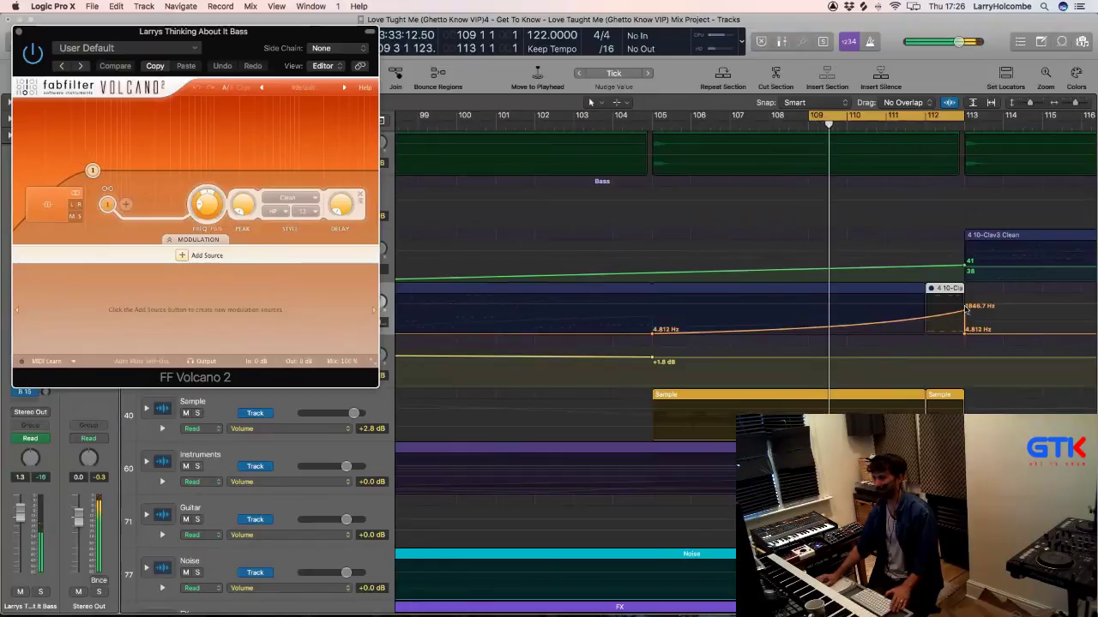
pyautogui.moveTo(857, 329); pyautogui.dragTo(854, 325)
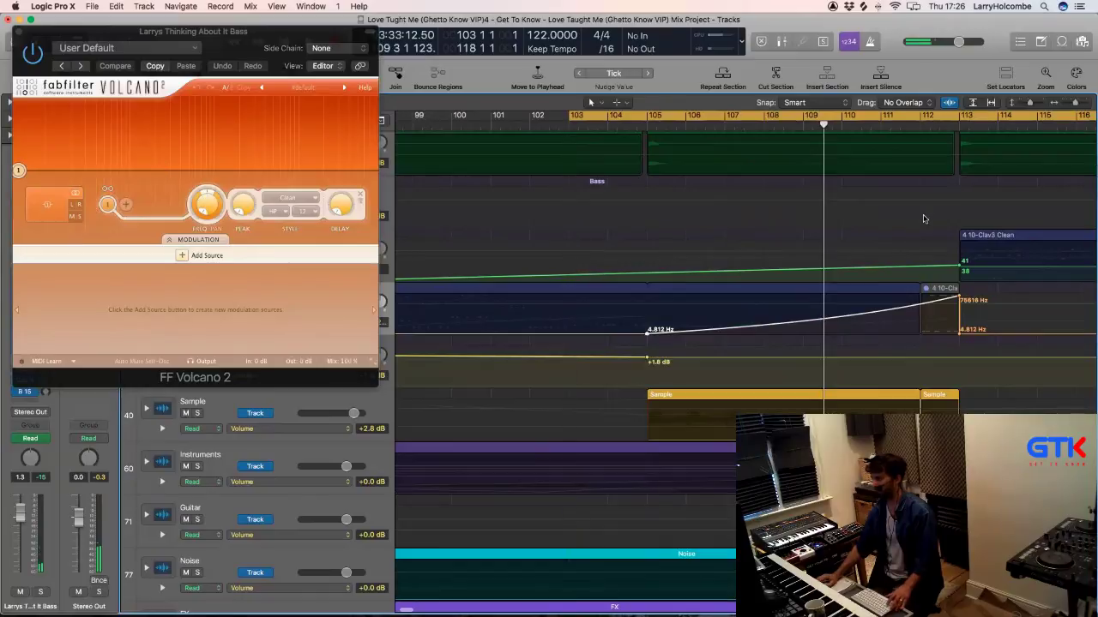
pyautogui.press('space')
pyautogui.press('space')
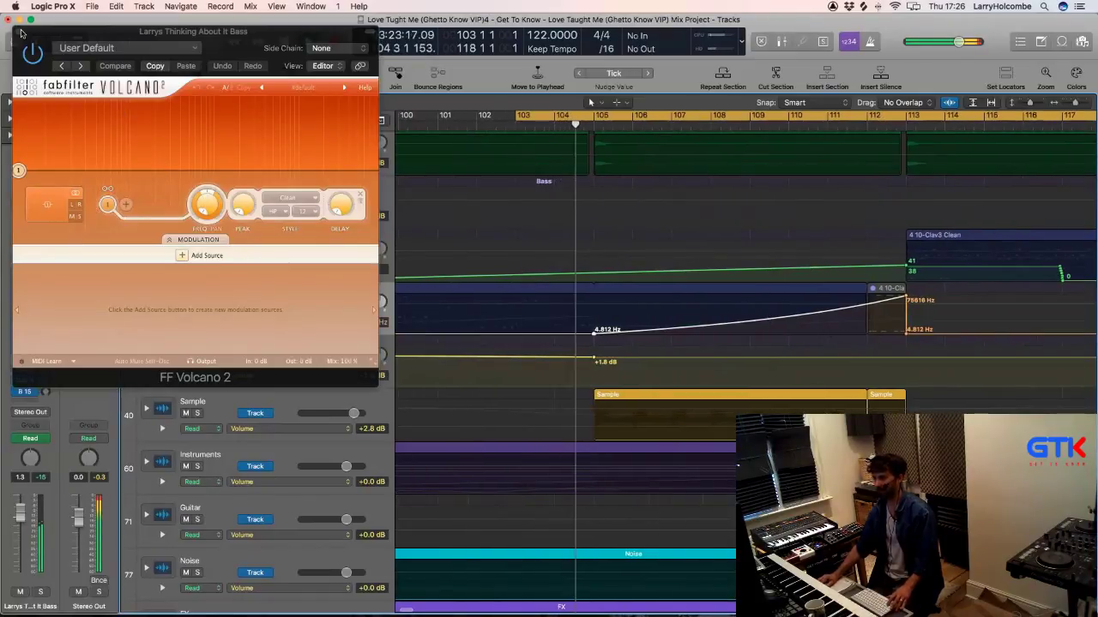
pyautogui.press('super+w')
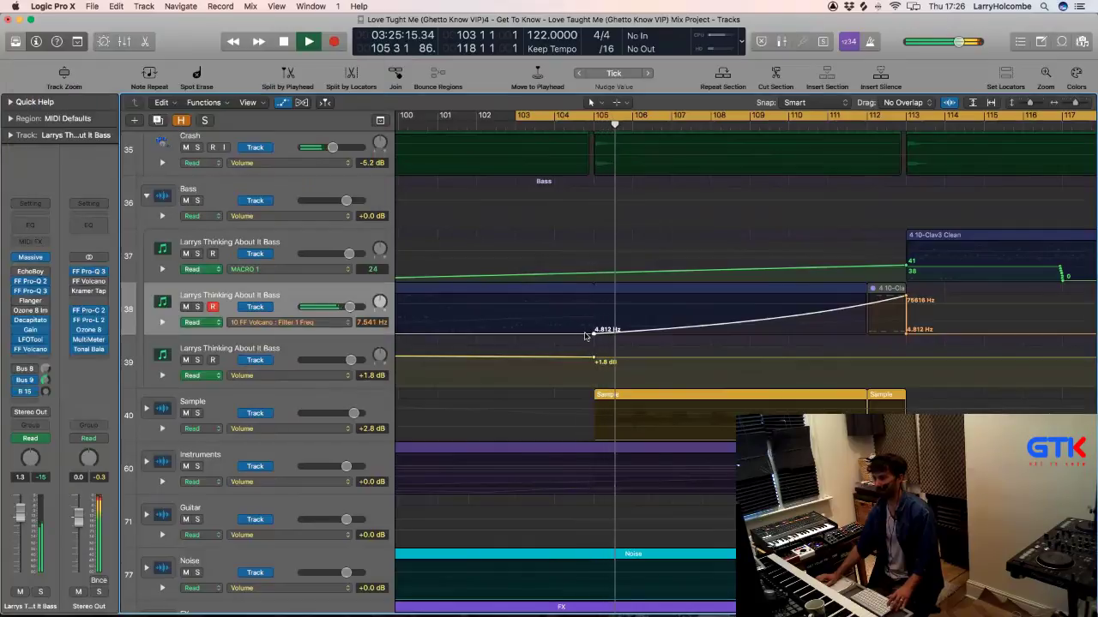
# Step: Try a higher starting frequency for the bass filter sweep at bar 105 and bring it back to 4.812 Hz
pyautogui.click(592, 330)
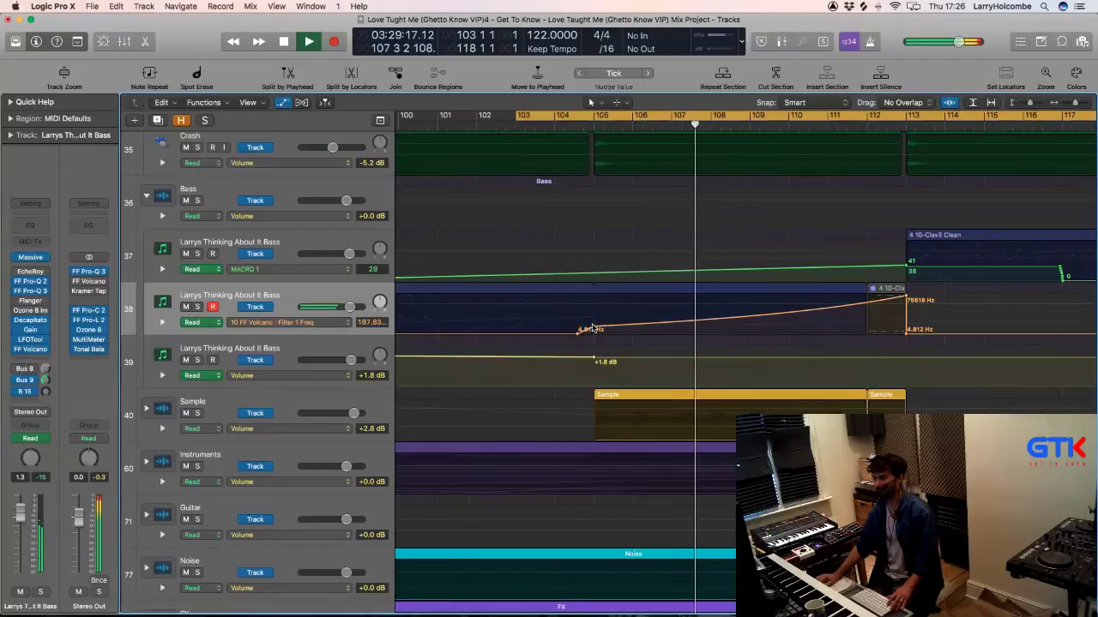
pyautogui.moveTo(592, 330); pyautogui.dragTo(603, 328)
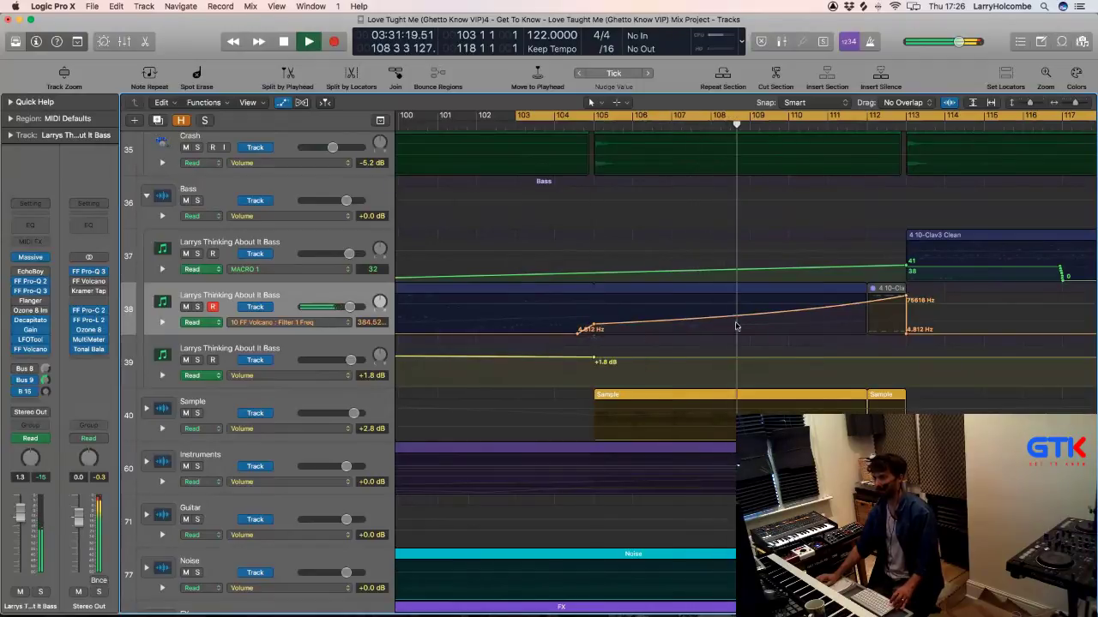
pyautogui.moveTo(594, 326); pyautogui.dragTo(594, 333)
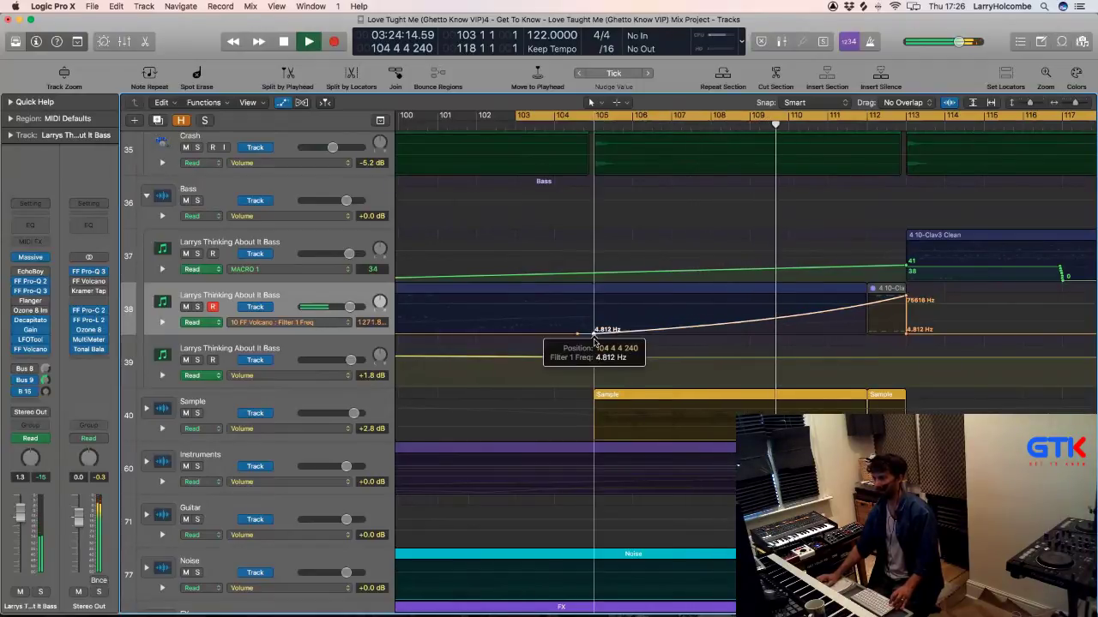
# Step: Move the bass filter sweep's peak to bar 112 at just under 500 Hz, looping bars 105 to 113 to audition it
pyautogui.moveTo(906, 296); pyautogui.dragTo(866, 319)
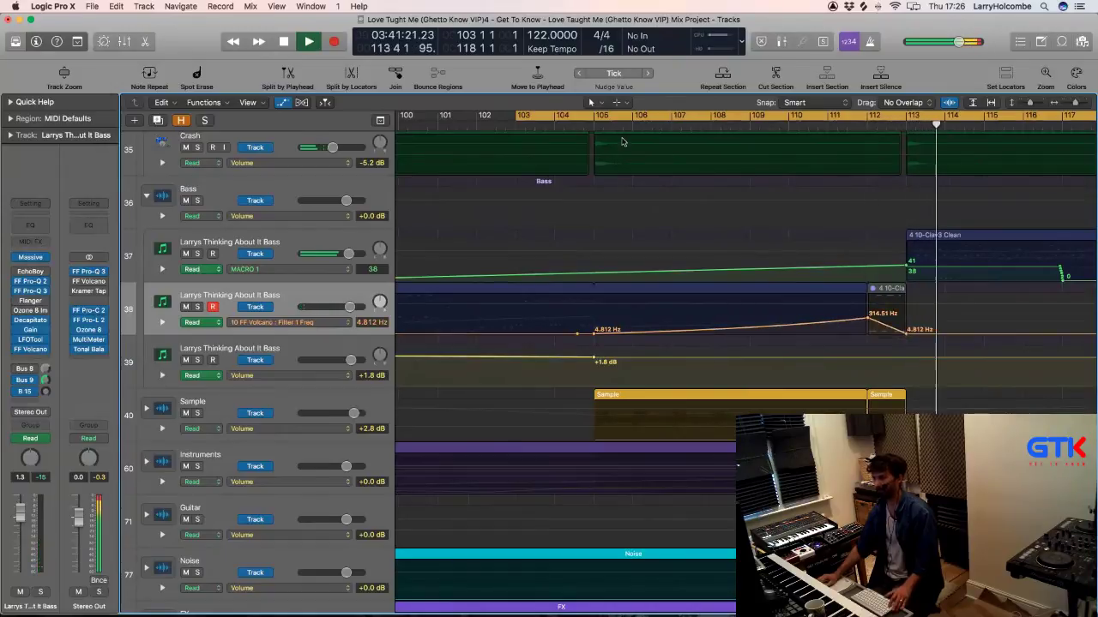
pyautogui.moveTo(599, 121); pyautogui.dragTo(900, 159)
pyautogui.press('space')
pyautogui.moveTo(867, 319)
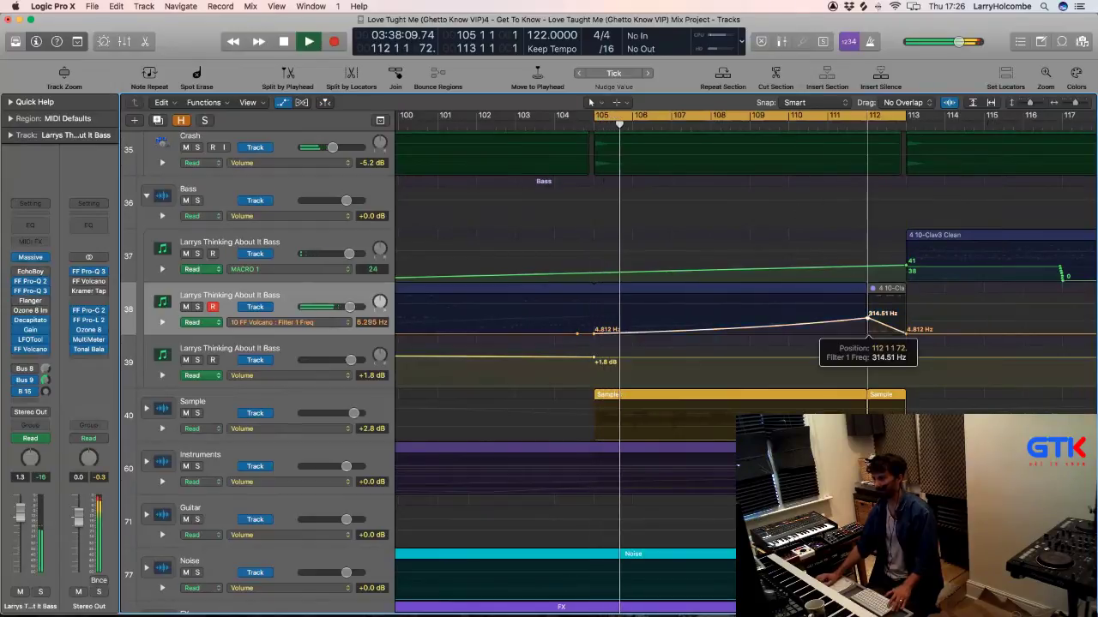
pyautogui.moveTo(866, 319); pyautogui.dragTo(868, 317)
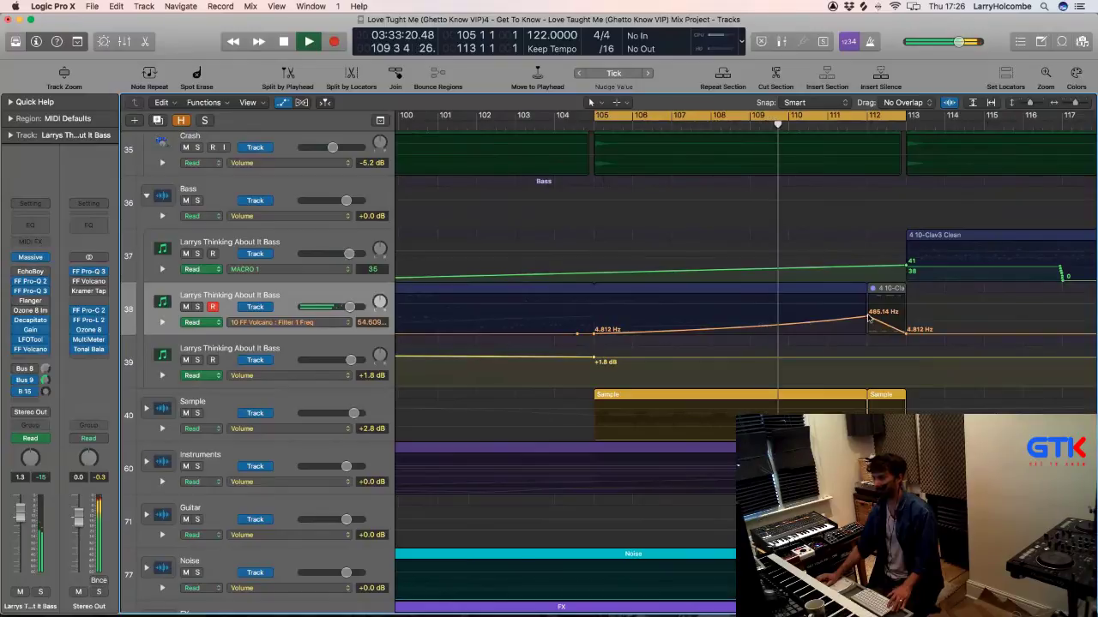
# Step: Expand the Instruments group and mute the Clav Wha chords region over bars 105 to 113 while the section plays
pyautogui.scroll(-3, 867, 317)
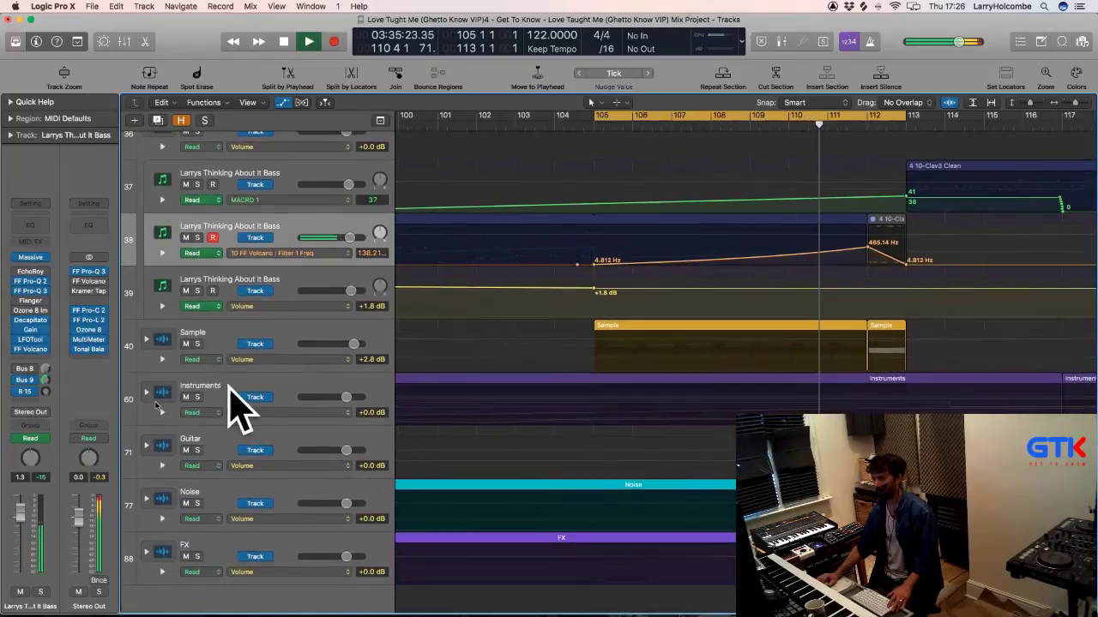
pyautogui.click(146, 392)
pyautogui.scroll(-5, 544, 447)
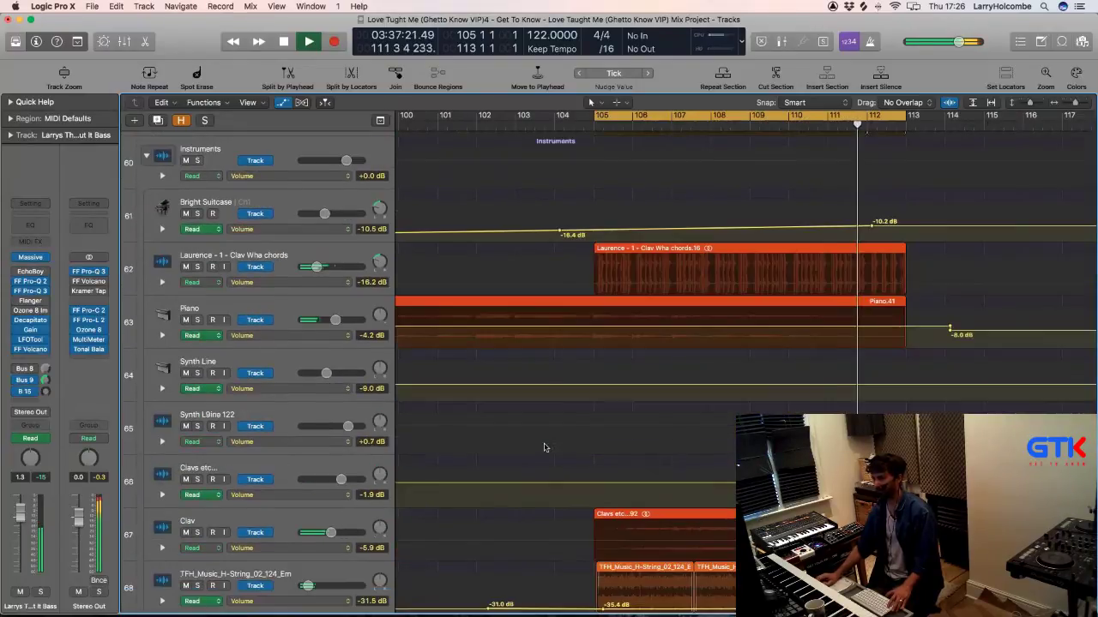
pyautogui.press('space')
pyautogui.press('space')
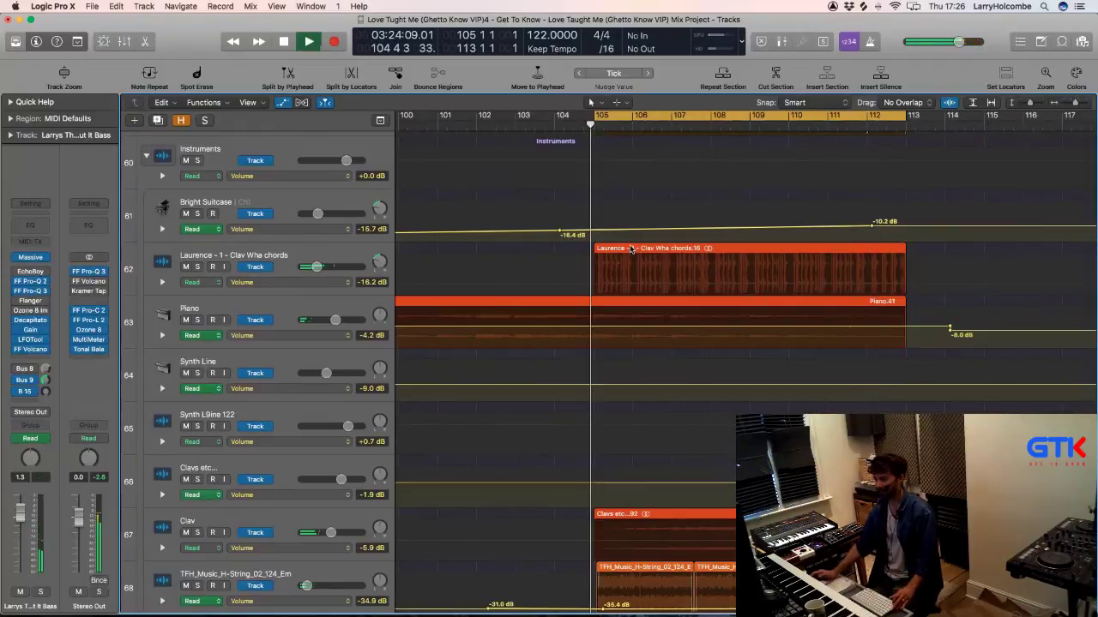
pyautogui.click(623, 250)
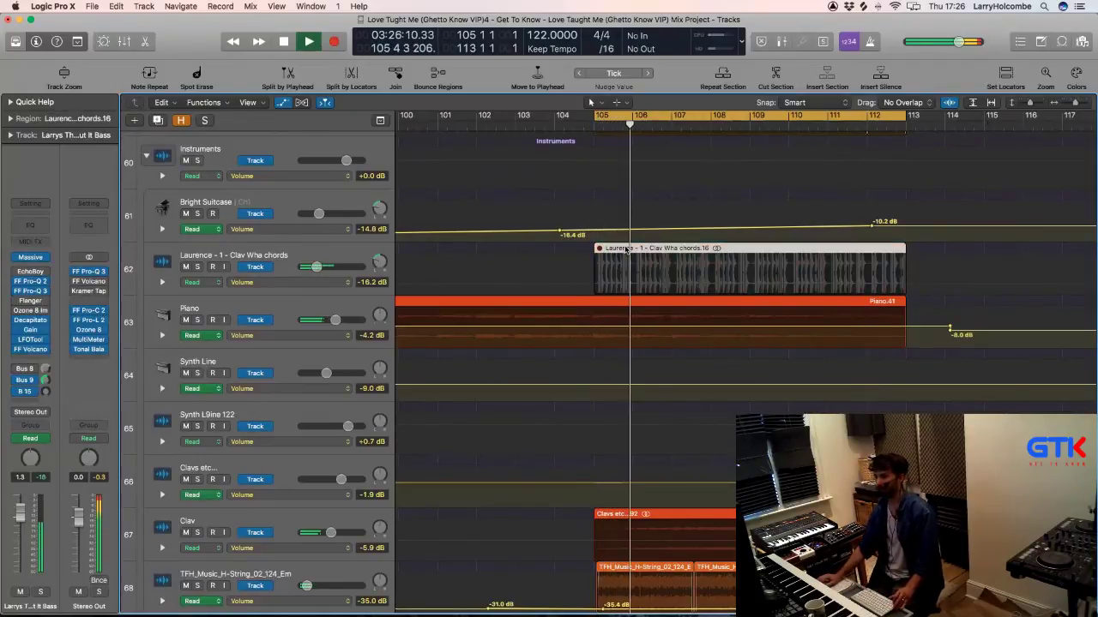
pyautogui.keyDown('shift'); pyautogui.click(631, 248); pyautogui.keyUp('shift')
pyautogui.click(631, 249)
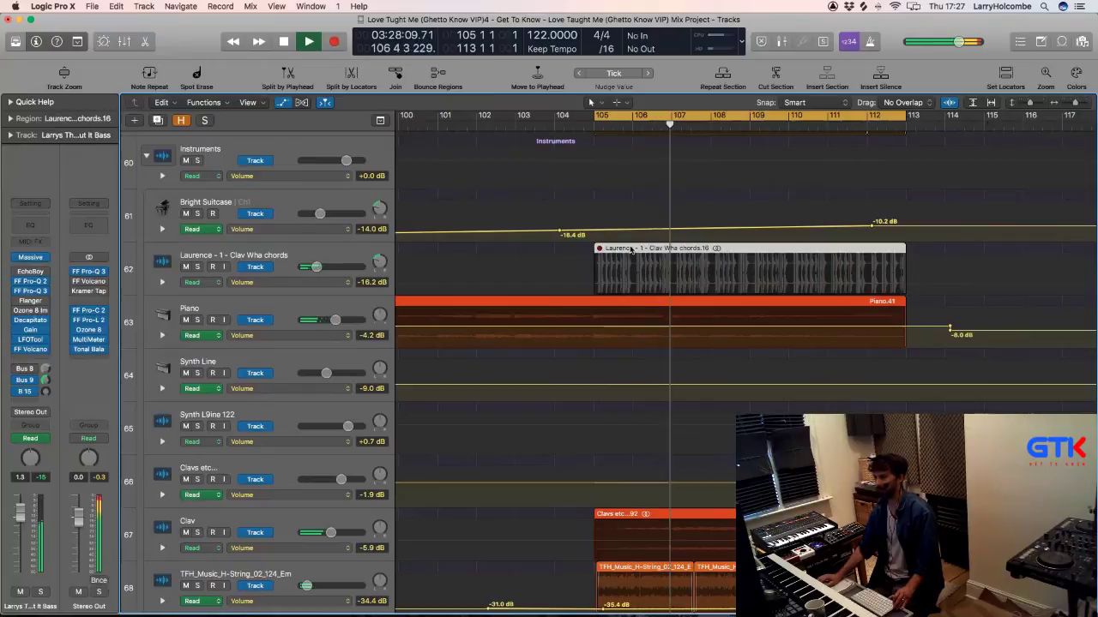
# Step: Unmute the Clav Wha chords region and mute the Clav track's region starting at bar 105
pyautogui.scroll(-1, 606, 281)
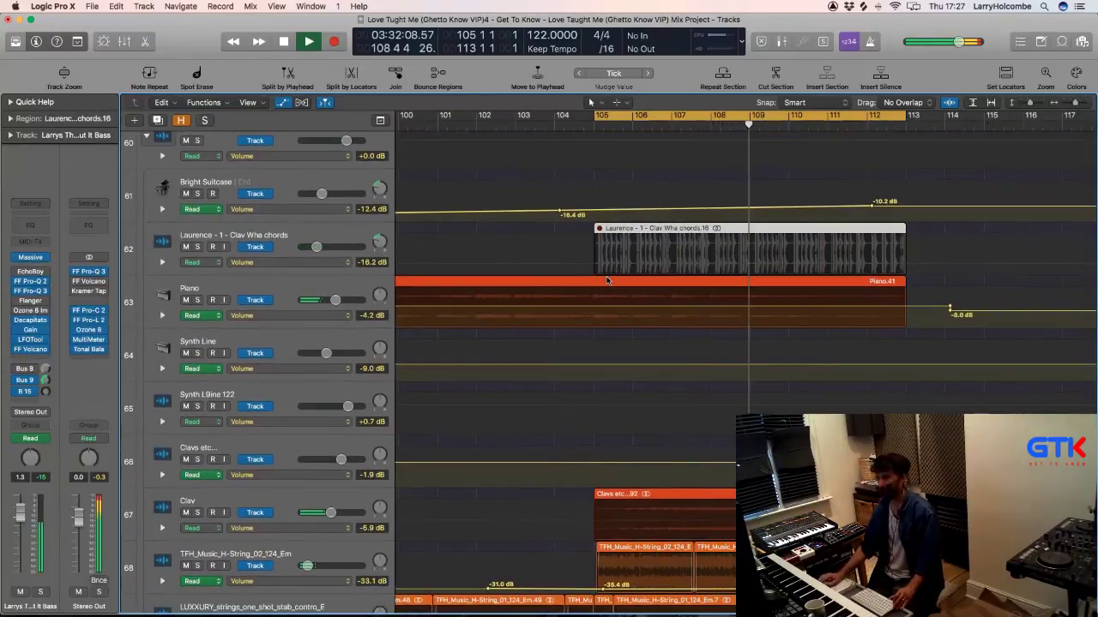
pyautogui.hotkey('ctrl', 'm')
pyautogui.click(623, 496)
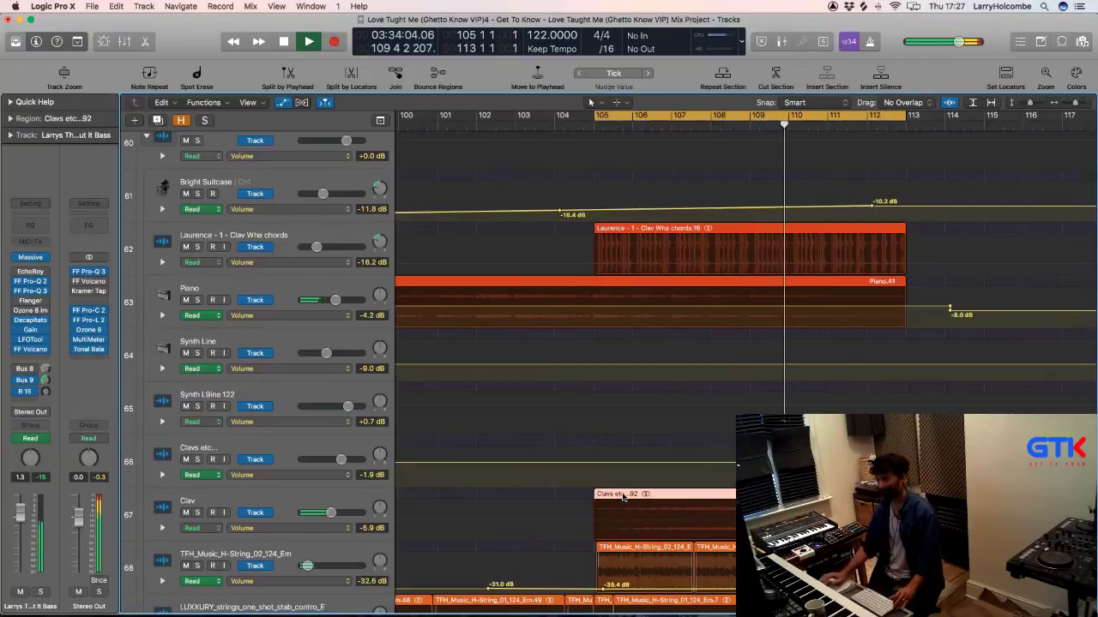
pyautogui.hotkey('ctrl', 'm')
# Step: Mute the three TFH_Music_H-String_02 regions over bars 105 to 113 on track 68
pyautogui.scroll(-6, 592, 463)
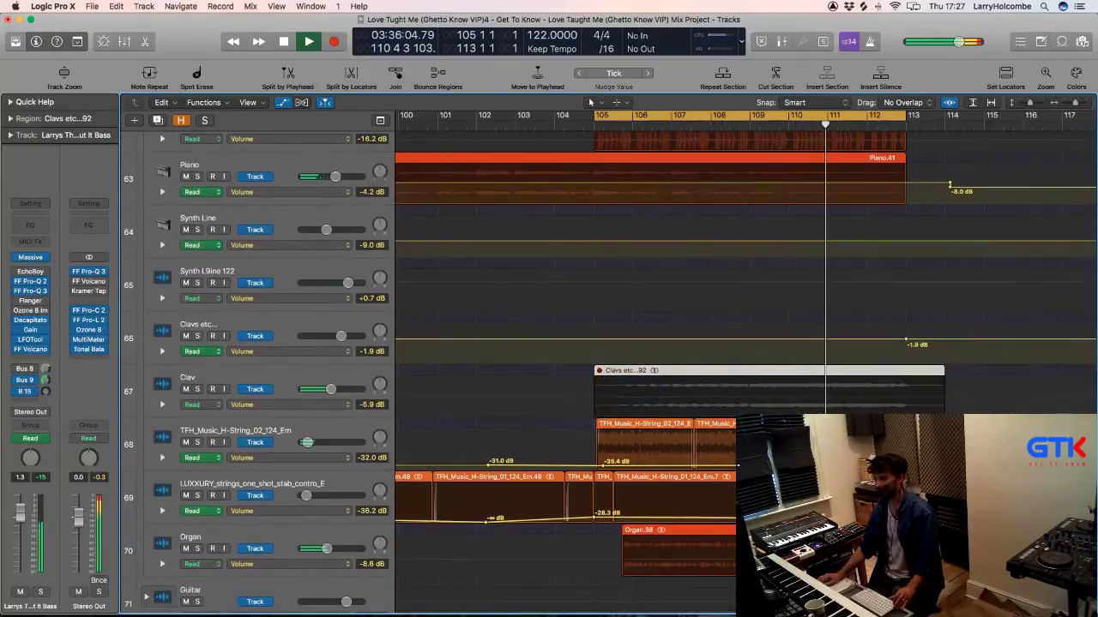
pyautogui.moveTo(560, 426); pyautogui.dragTo(823, 437)
pyautogui.hotkey('ctrl', 'm')
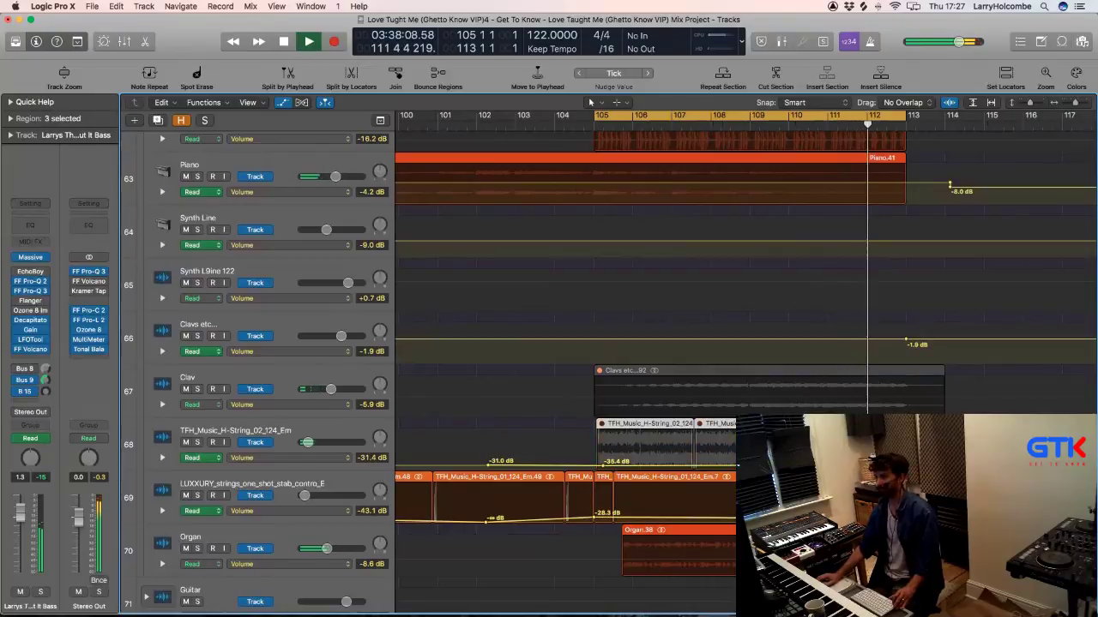
# Step: Solo the Organ track briefly to hear its part, then take the solo off again
pyautogui.scroll(-4, 719, 423)
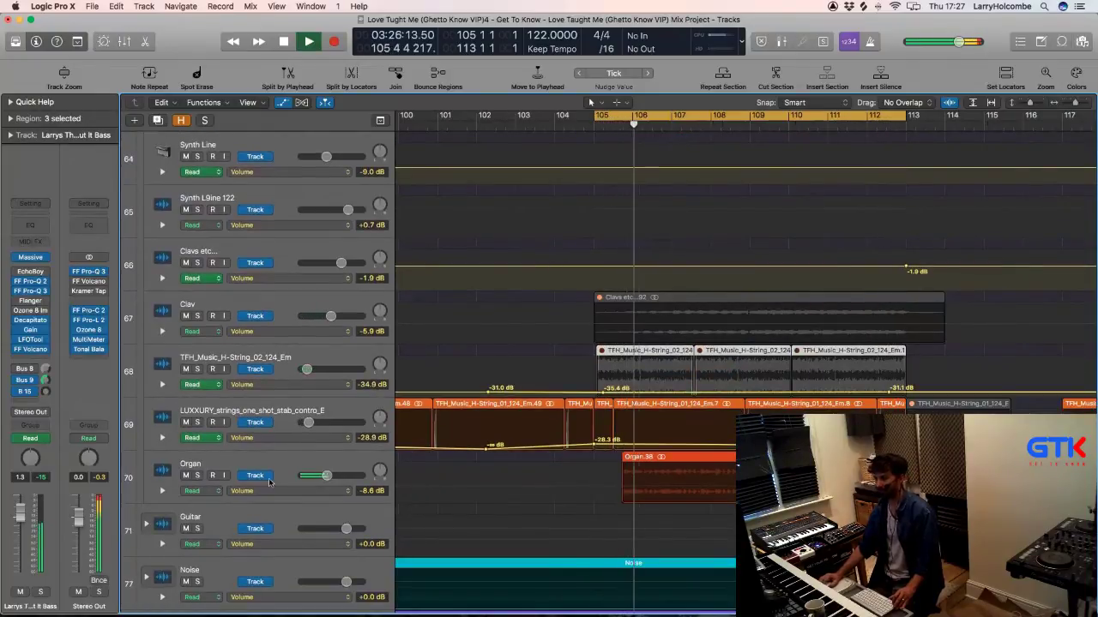
pyautogui.click(198, 475)
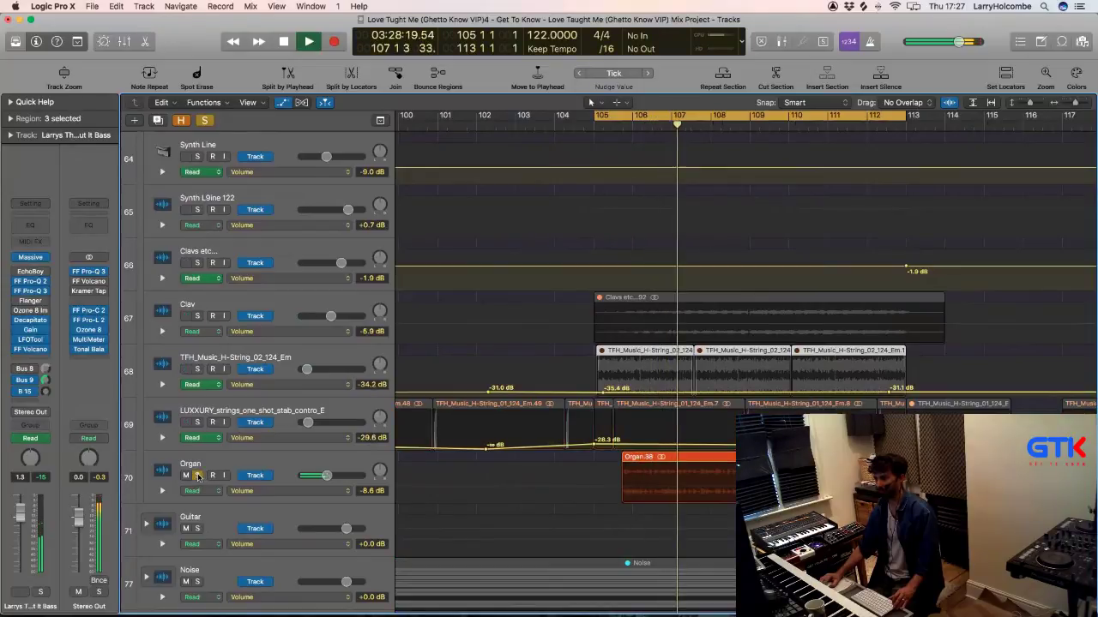
pyautogui.press('s')
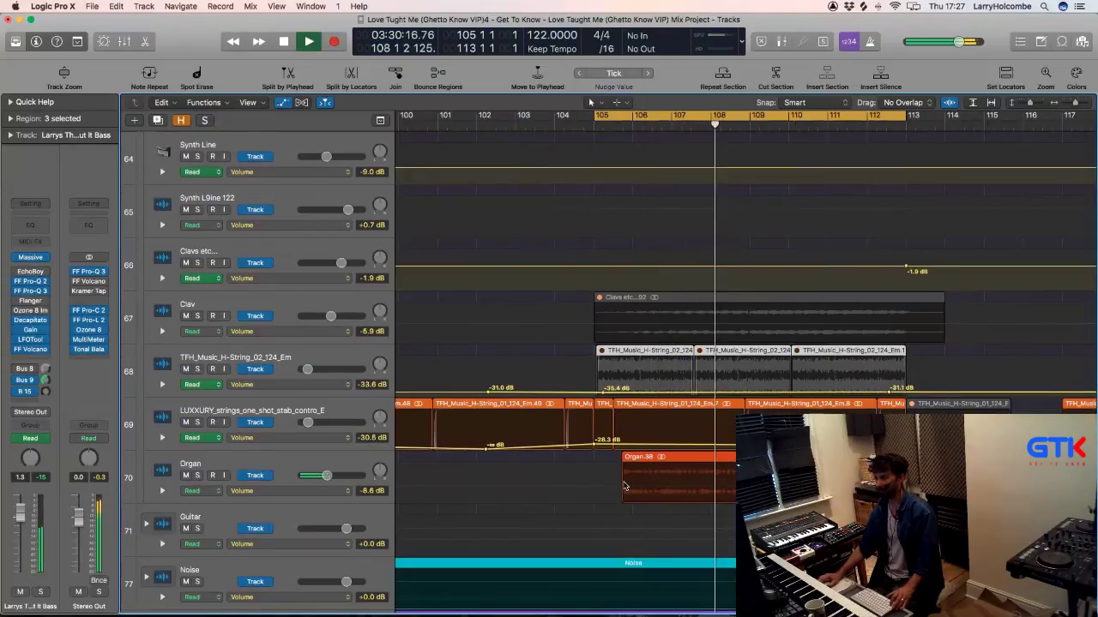
# Step: Split the Piano region at bar 105, mute its part up to bar 113 and restart playback
pyautogui.scroll(1, 624, 482)
pyautogui.scroll(5, 623, 482)
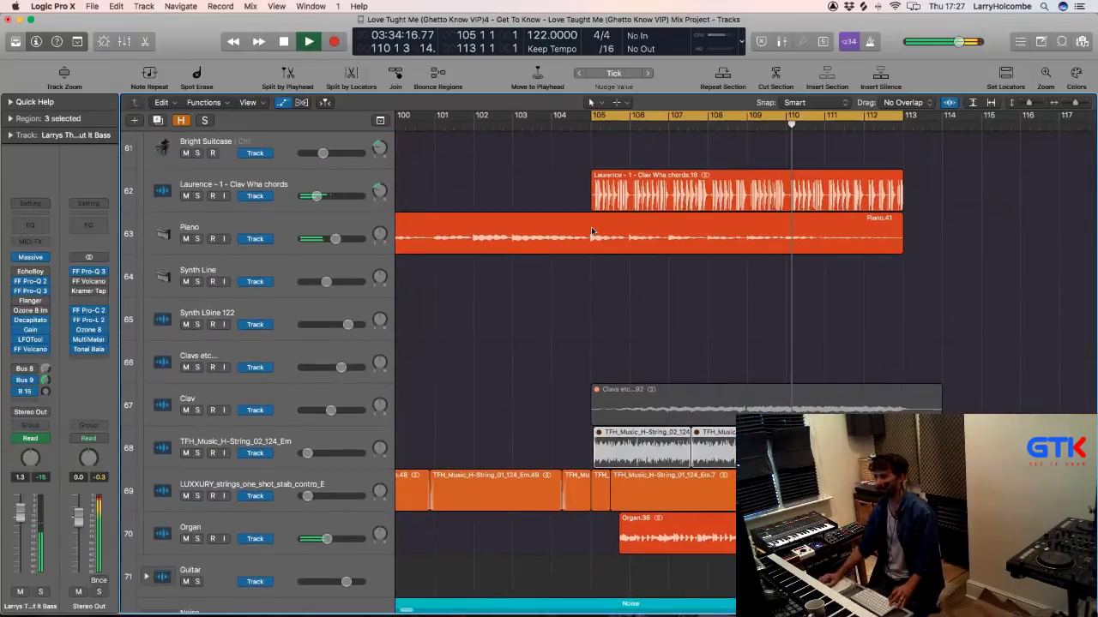
pyautogui.moveTo(593, 223); pyautogui.dragTo(932, 253)
pyautogui.hotkey('ctrl', 'm')
pyautogui.press('space')
pyautogui.press('space')
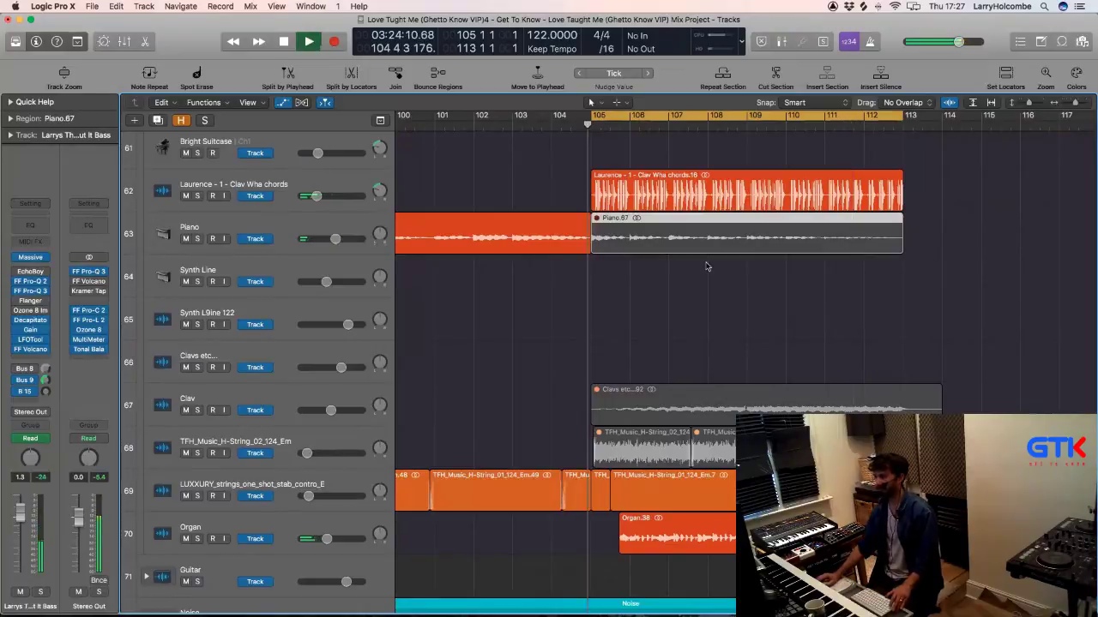
# Step: Try the section with the Piano part over bars 105 to 113 unmuted
pyautogui.click(542, 186)
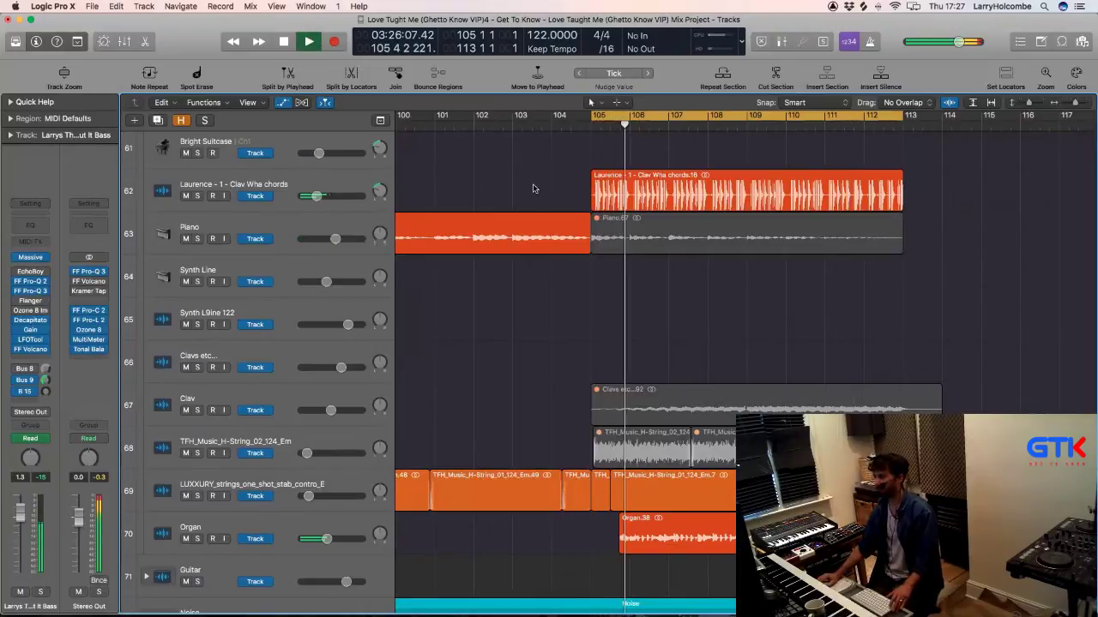
pyautogui.click(643, 242)
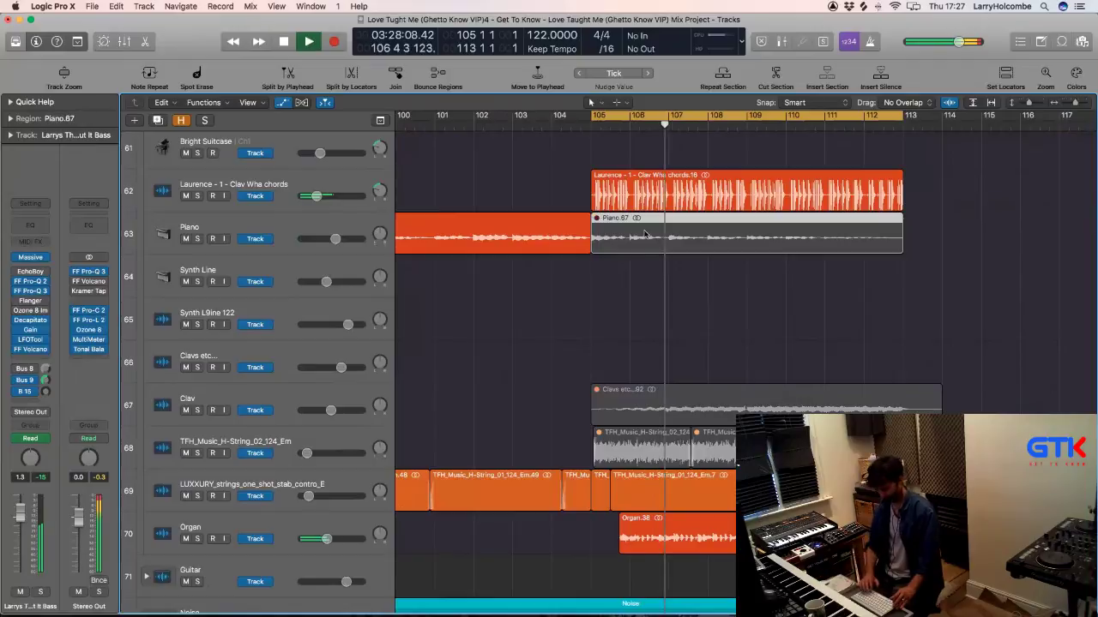
pyautogui.hotkey('ctrl', 'm')
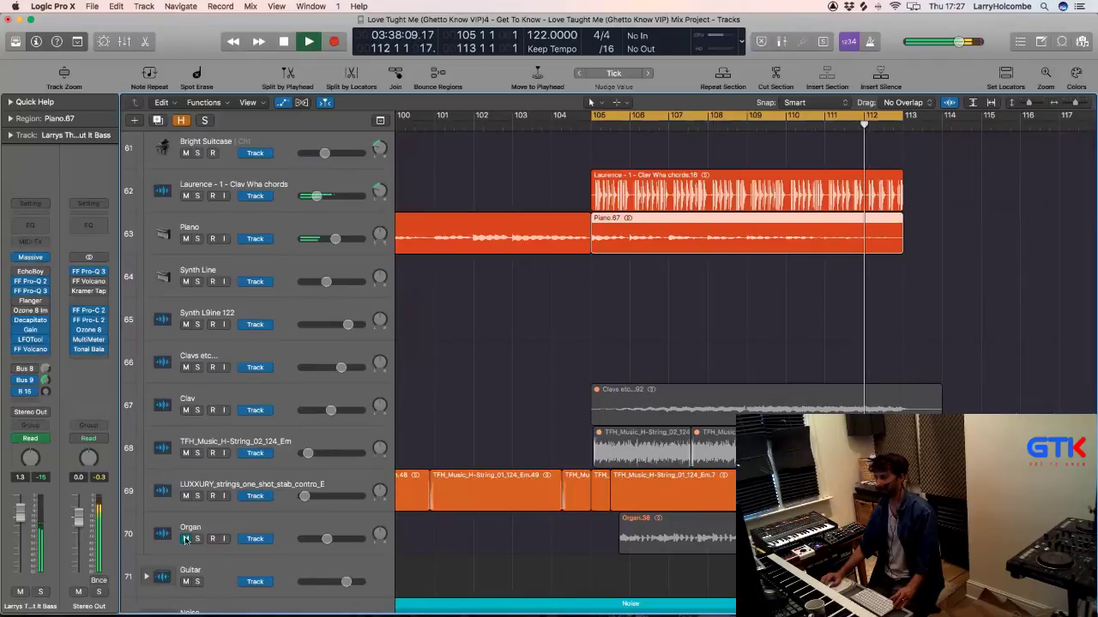
# Step: Unmute the Clav track's region from bar 105 and solo the track briefly to audition it
pyautogui.click(689, 403)
pyautogui.hotkey('shift', 'Return')
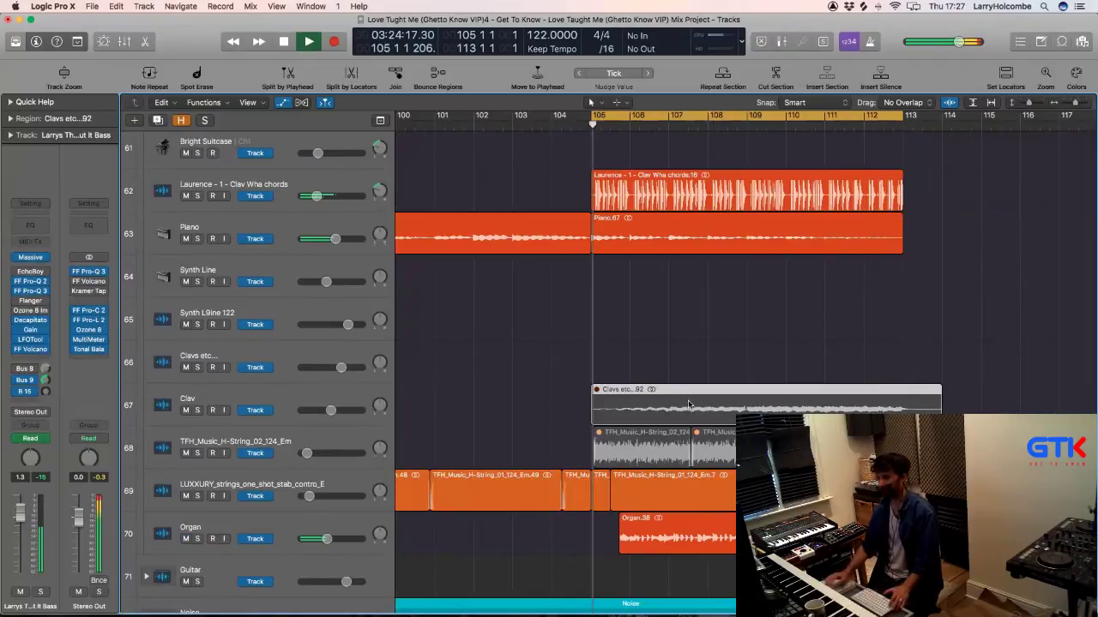
pyautogui.press('m')
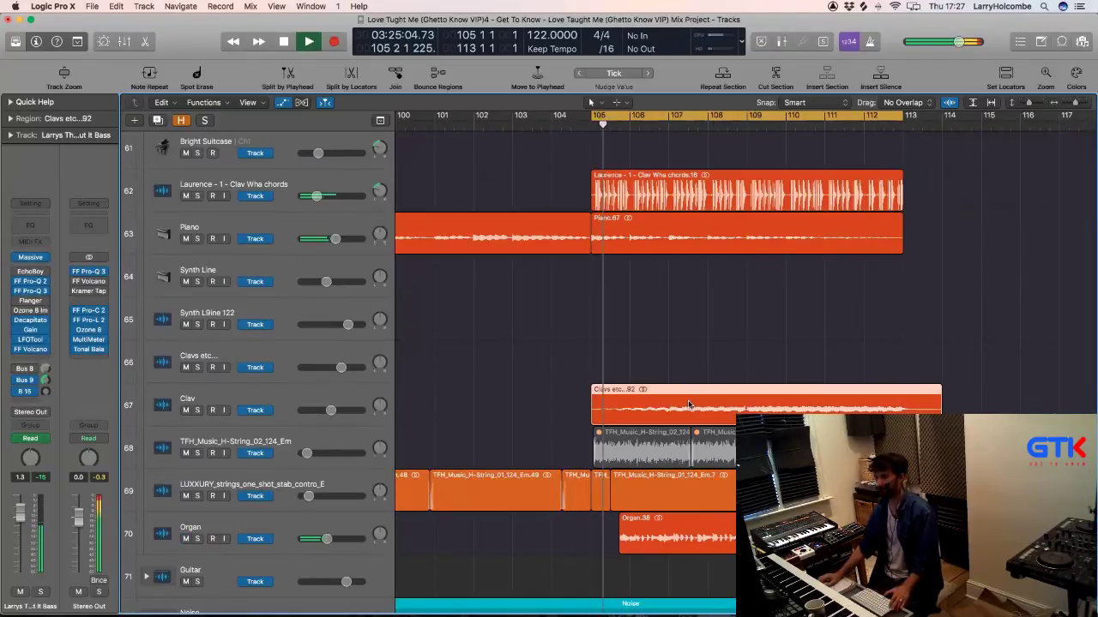
pyautogui.click(197, 410)
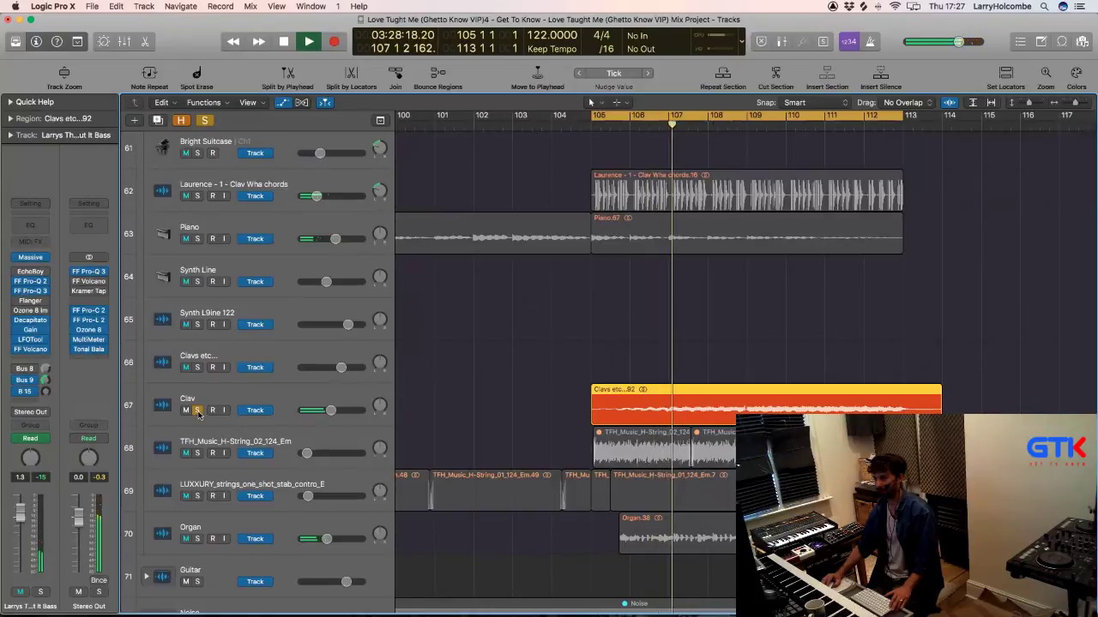
pyautogui.click(197, 410)
# Step: Mute the Piano region over bars 105 to 113 while the section plays
pyautogui.hotkey('shift', 'd')
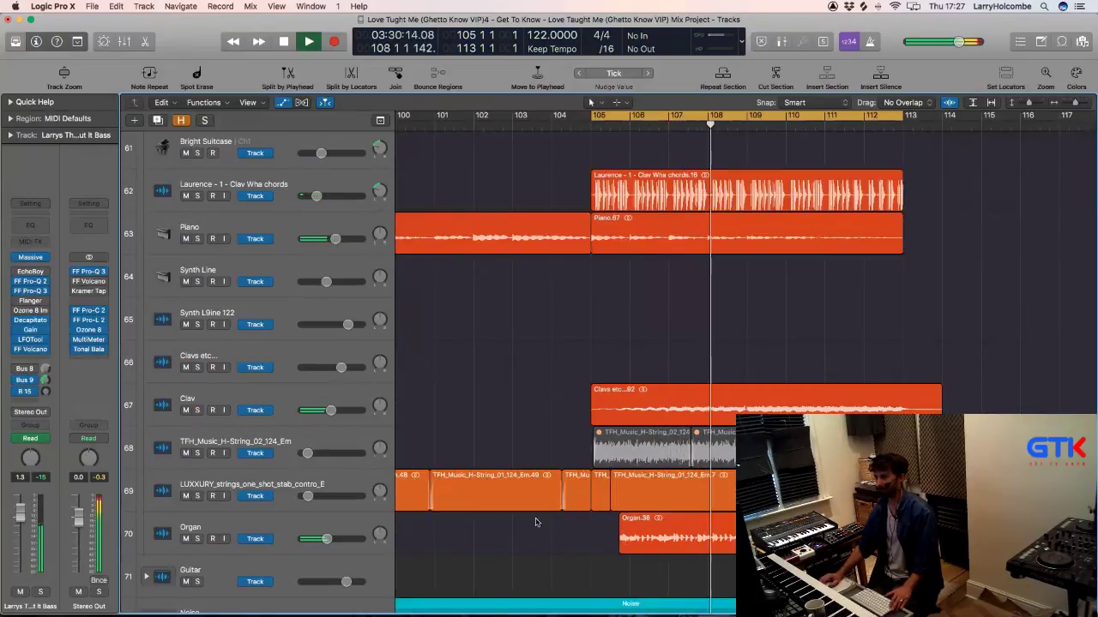
pyautogui.click(686, 235)
pyautogui.press('m')
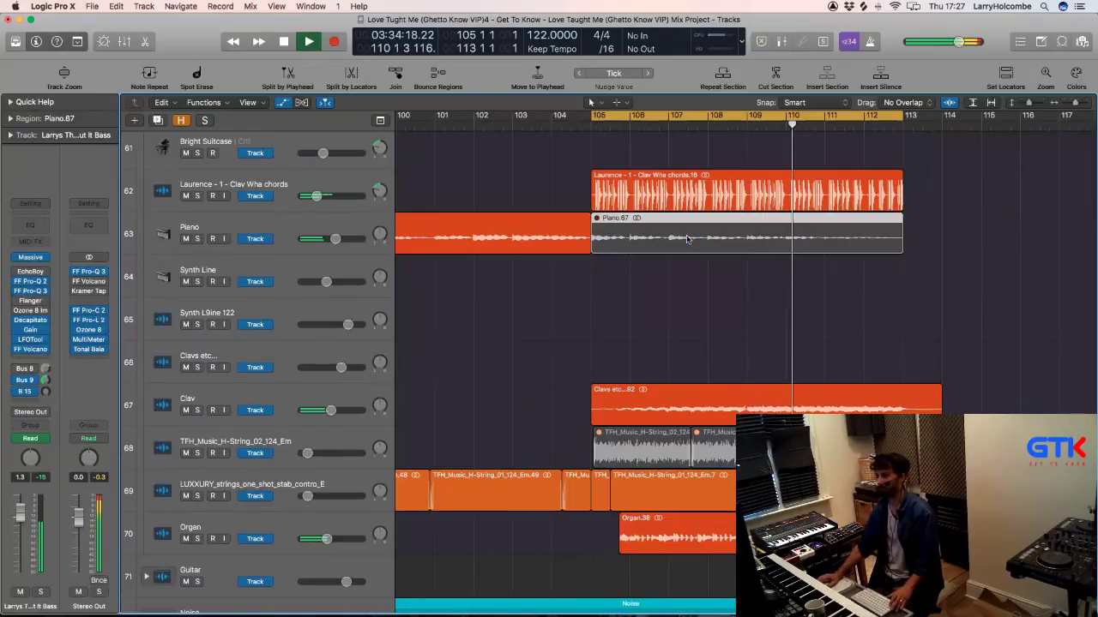
# Step: Split the Clav Wha chords region at bar 109 and mute its second half up to bar 113
pyautogui.scroll(-2, 686, 236)
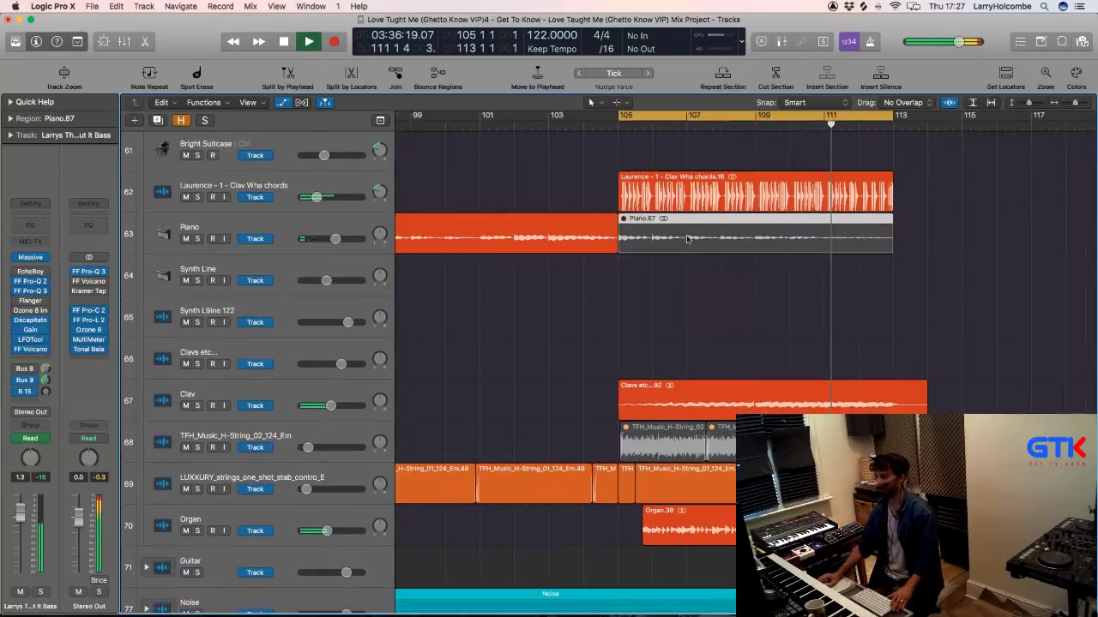
pyautogui.click(527, 173)
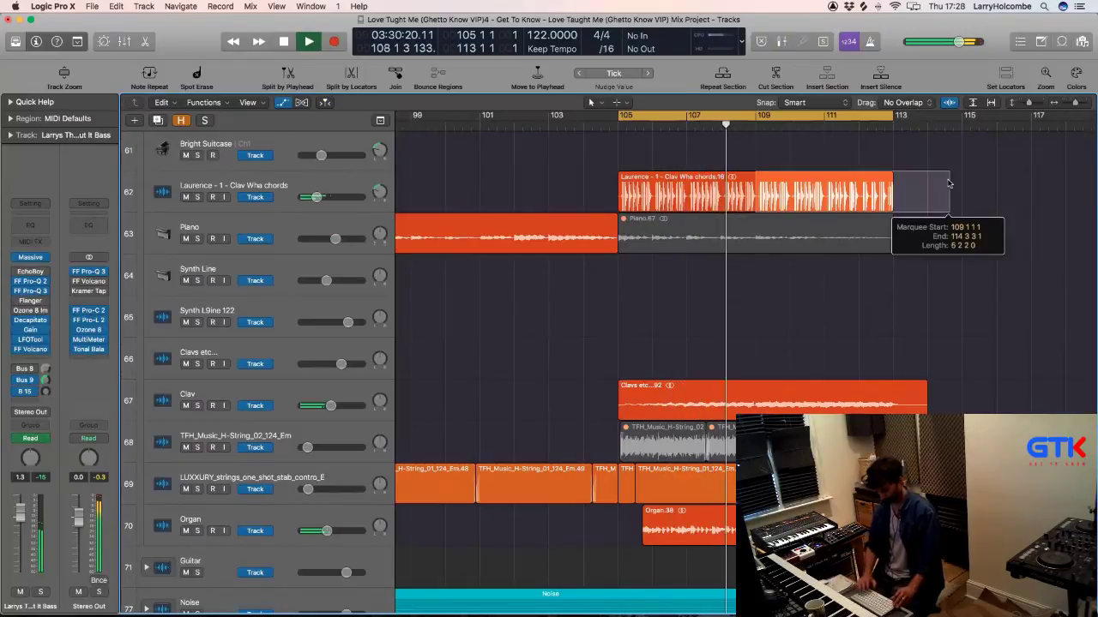
pyautogui.press('super+t')
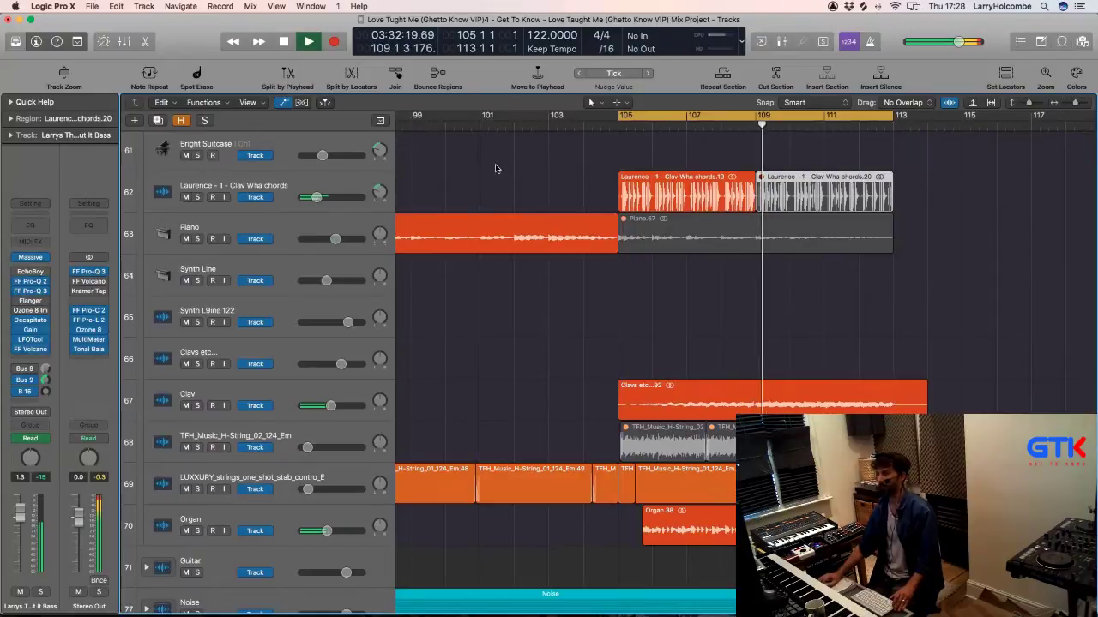
pyautogui.click(503, 167)
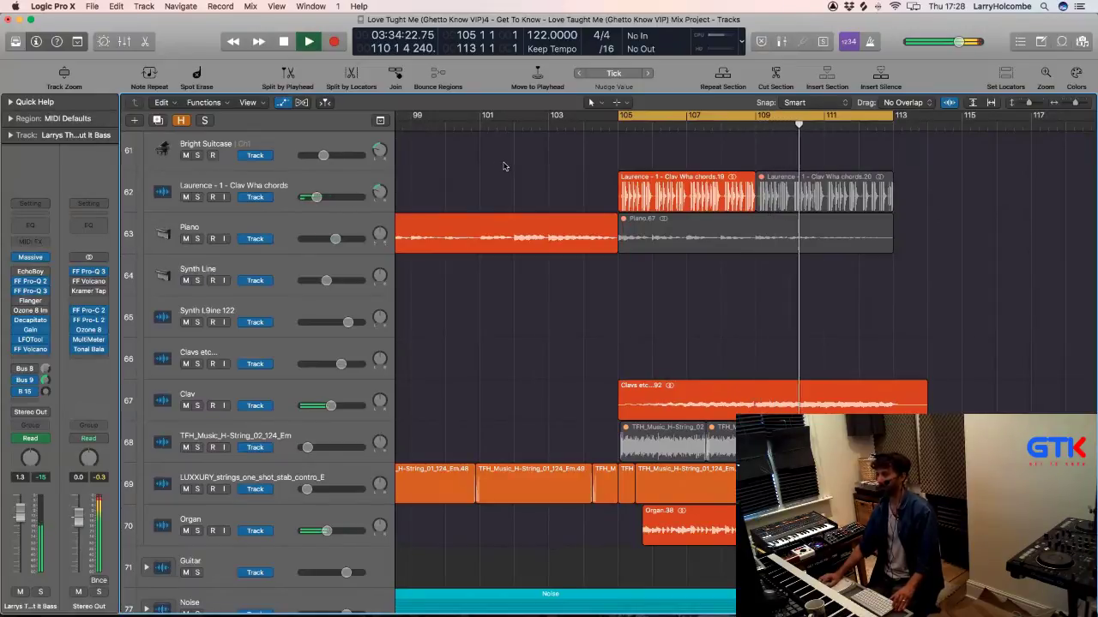
# Step: Split the Organ region at bar 109, mute the part before it and select the Organ track
pyautogui.moveTo(602, 506); pyautogui.dragTo(641, 546)
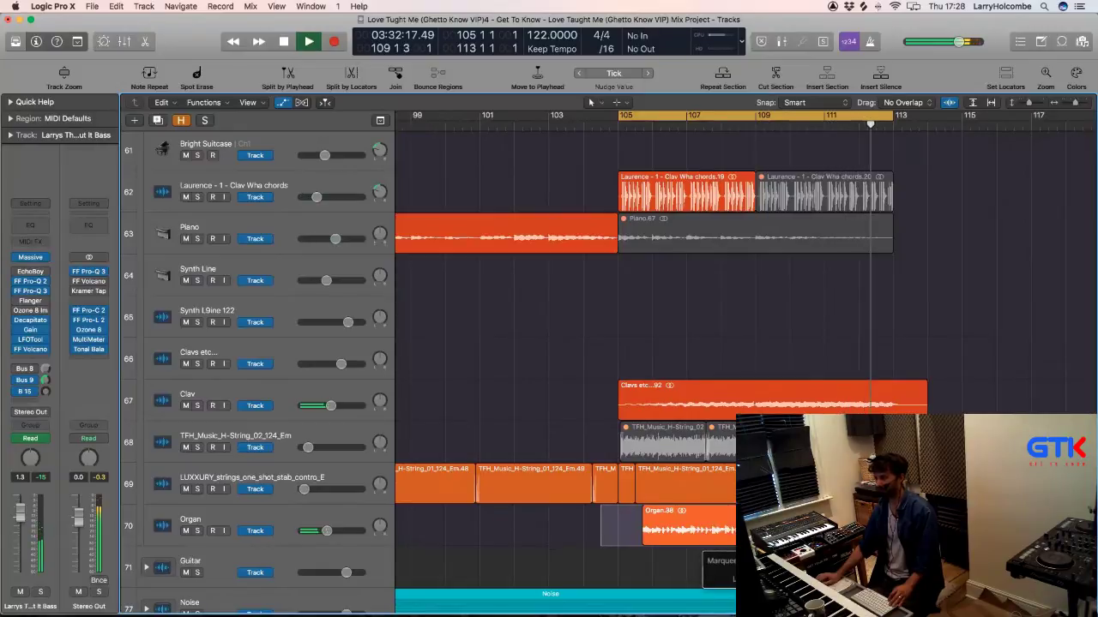
pyautogui.hotkey('ctrl', 'm')
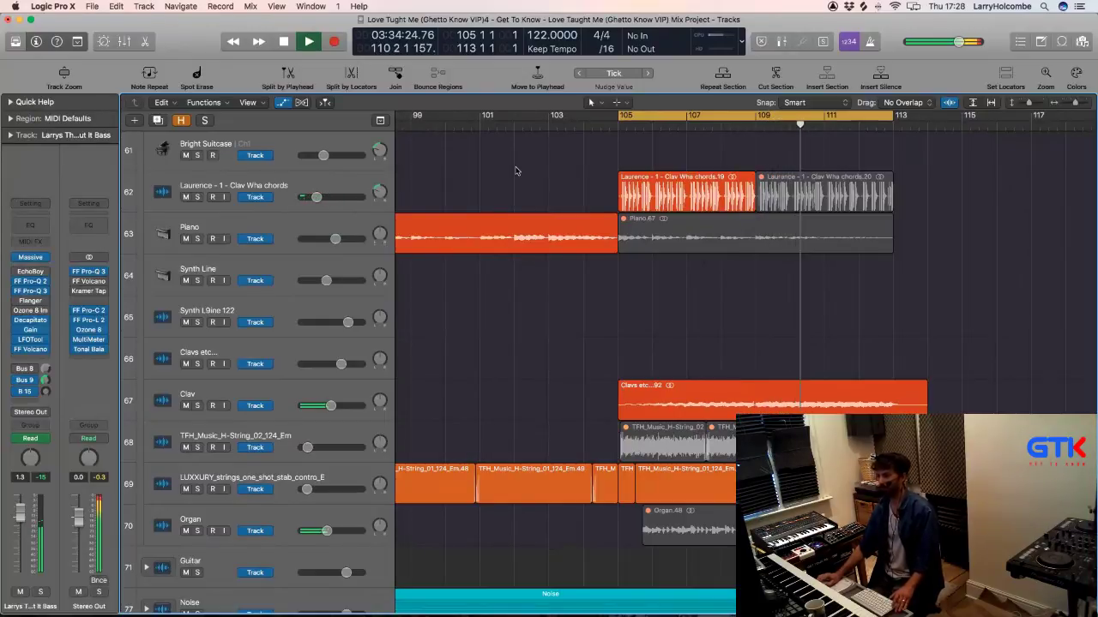
pyautogui.click(322, 520)
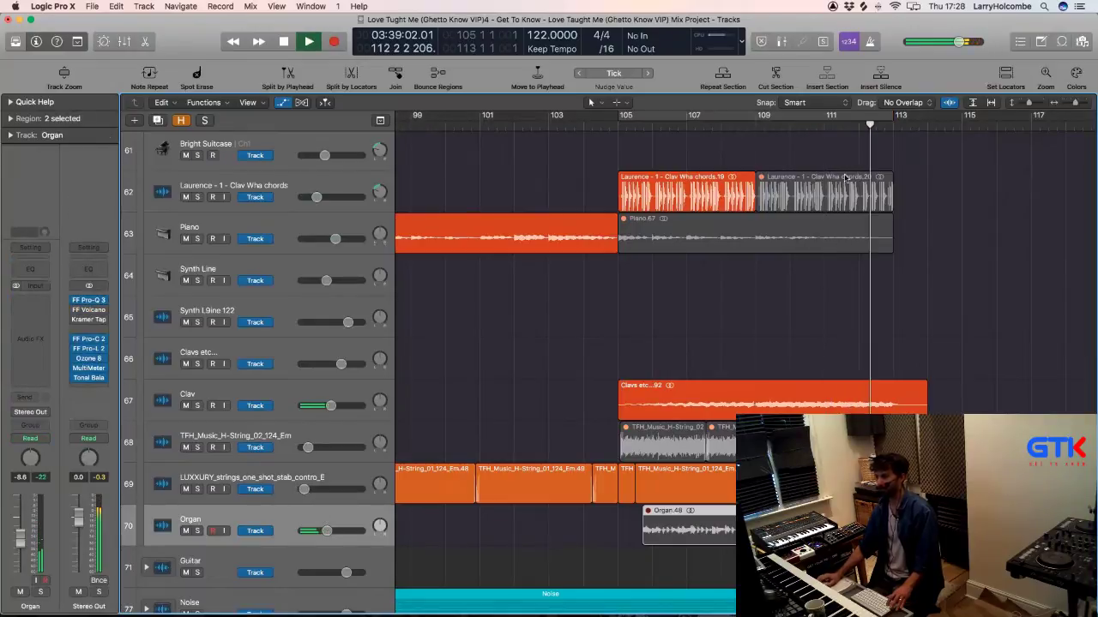
# Step: Stop playback, delete the muted Organ region before bar 109 and raise the remaining Organ region's volume to about -6.1 dB
pyautogui.press('space')
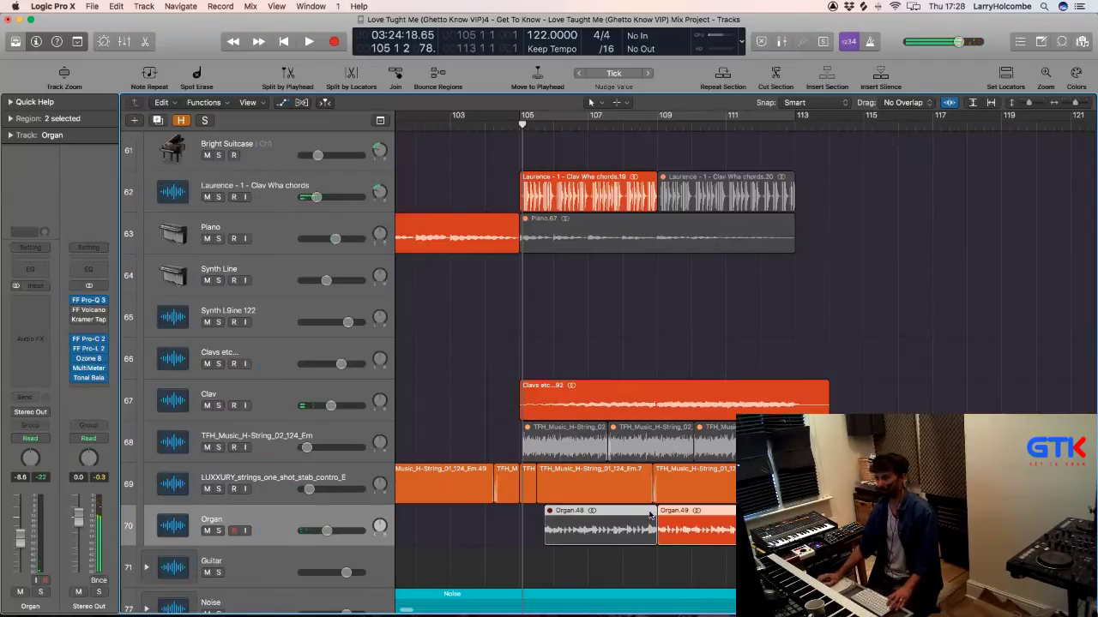
pyautogui.press('a')
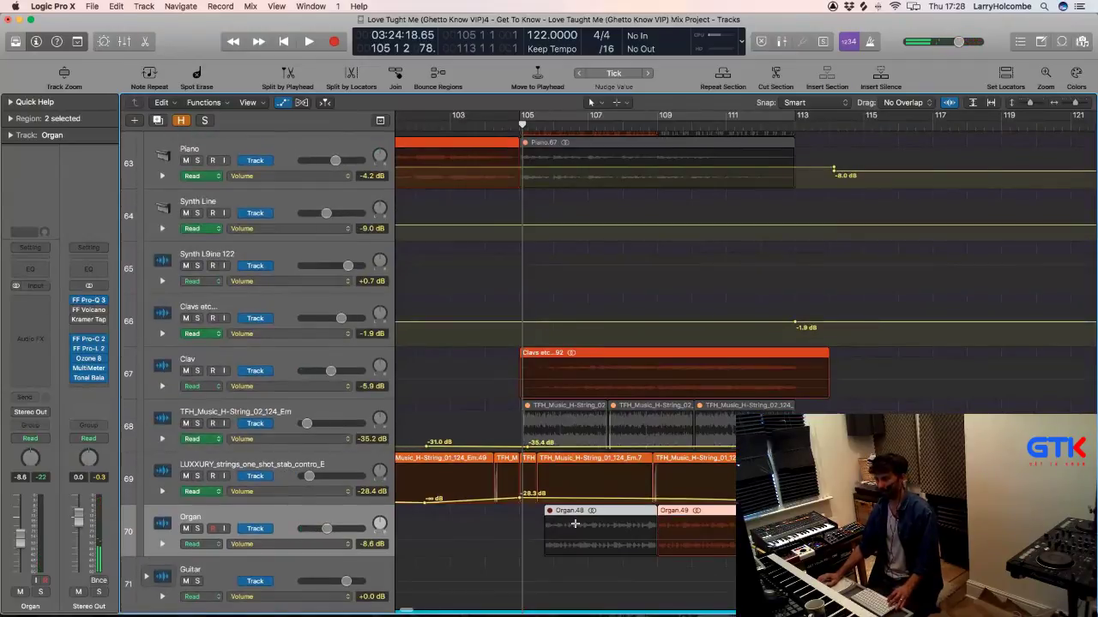
pyautogui.click(529, 512)
pyautogui.click(650, 536)
pyautogui.press('Delete')
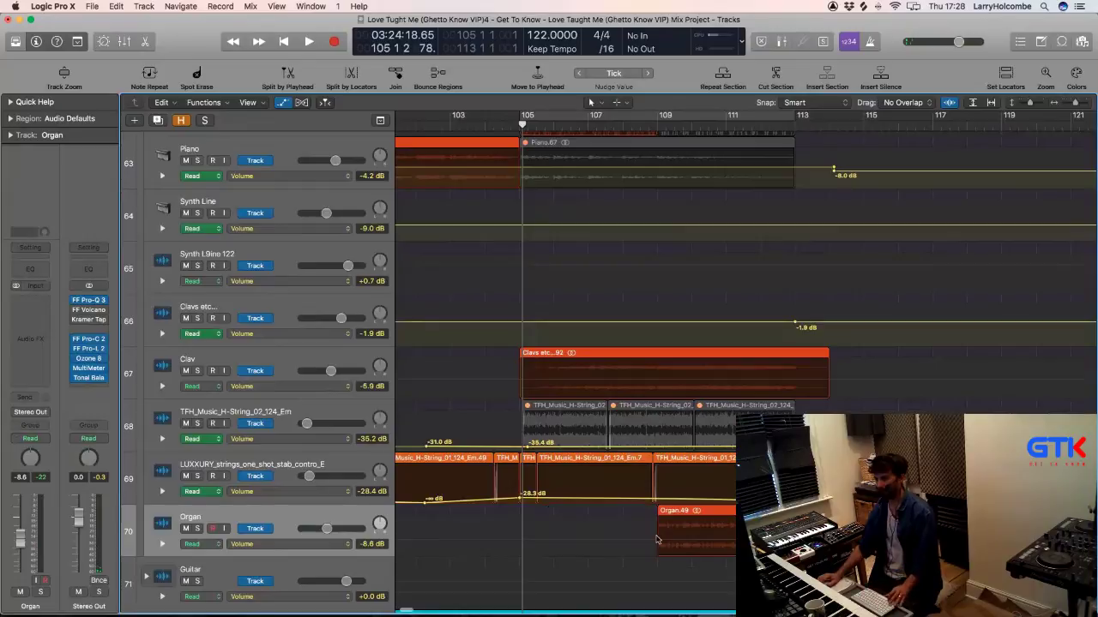
pyautogui.moveTo(641, 531); pyautogui.dragTo(754, 553)
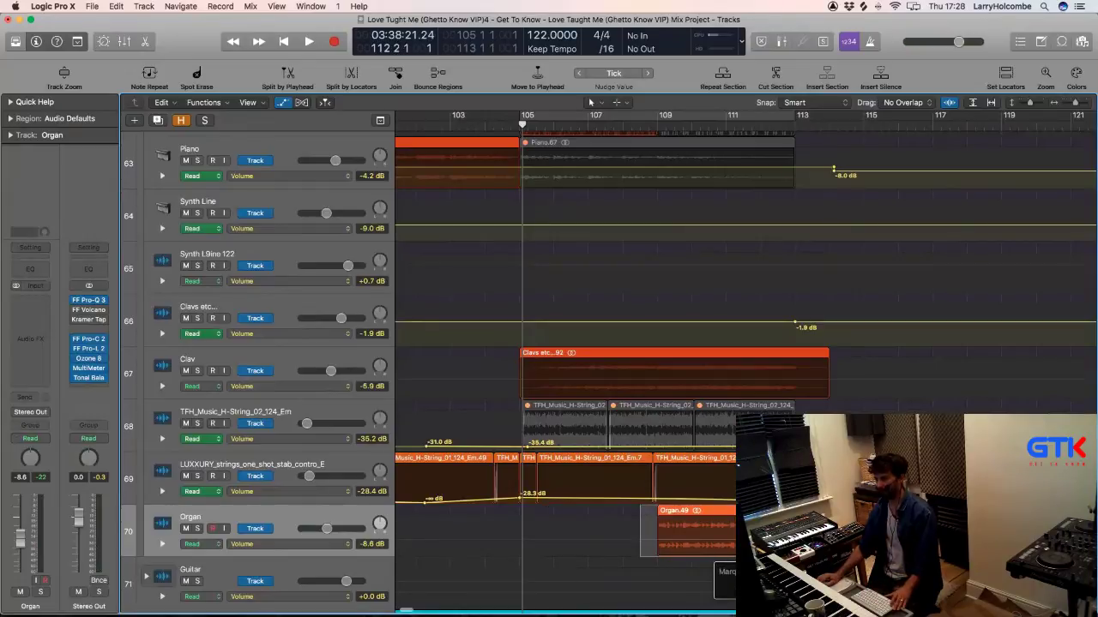
pyautogui.press('a')
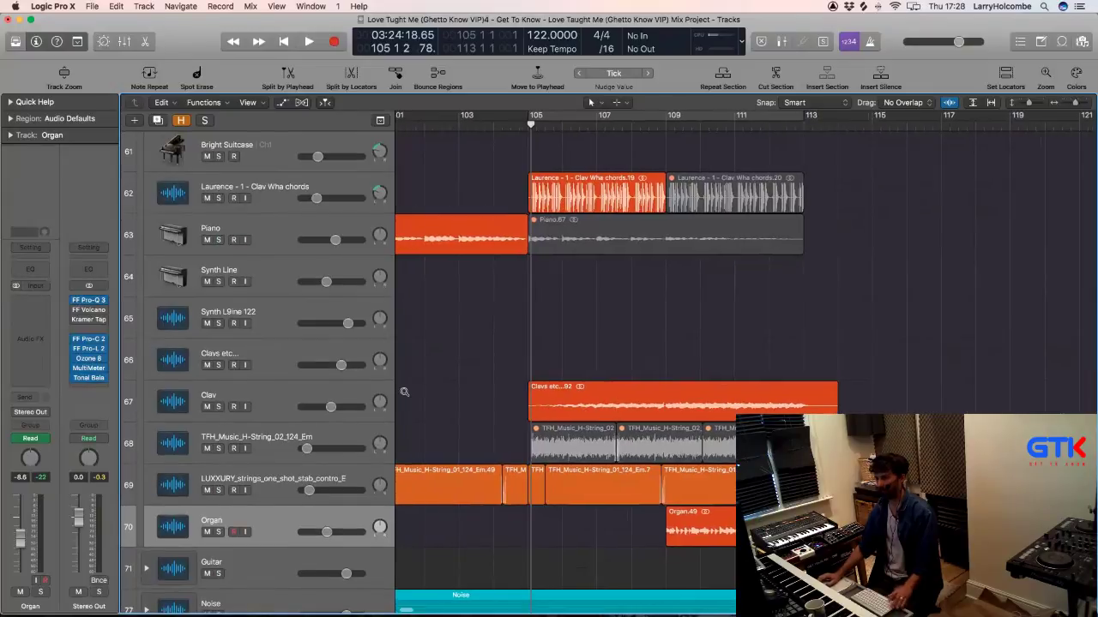
# Step: Delete the Clav track's three adjoining regions from bar 145 to about bar 169
pyautogui.hscroll(-5, 652, 407)
pyautogui.keyDown('ctrl'); pyautogui.keyDown('alt'); pyautogui.click(694, 406); pyautogui.keyUp('alt'); pyautogui.keyUp('ctrl')
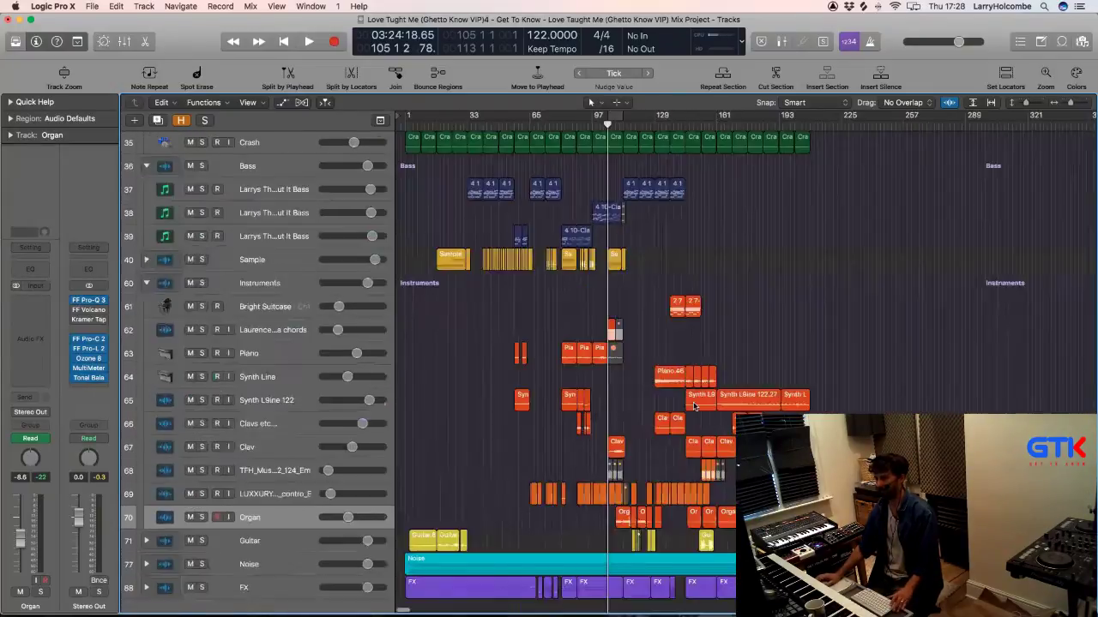
pyautogui.keyDown('ctrl'); pyautogui.keyDown('alt'); pyautogui.click(695, 446); pyautogui.keyUp('alt'); pyautogui.keyUp('ctrl')
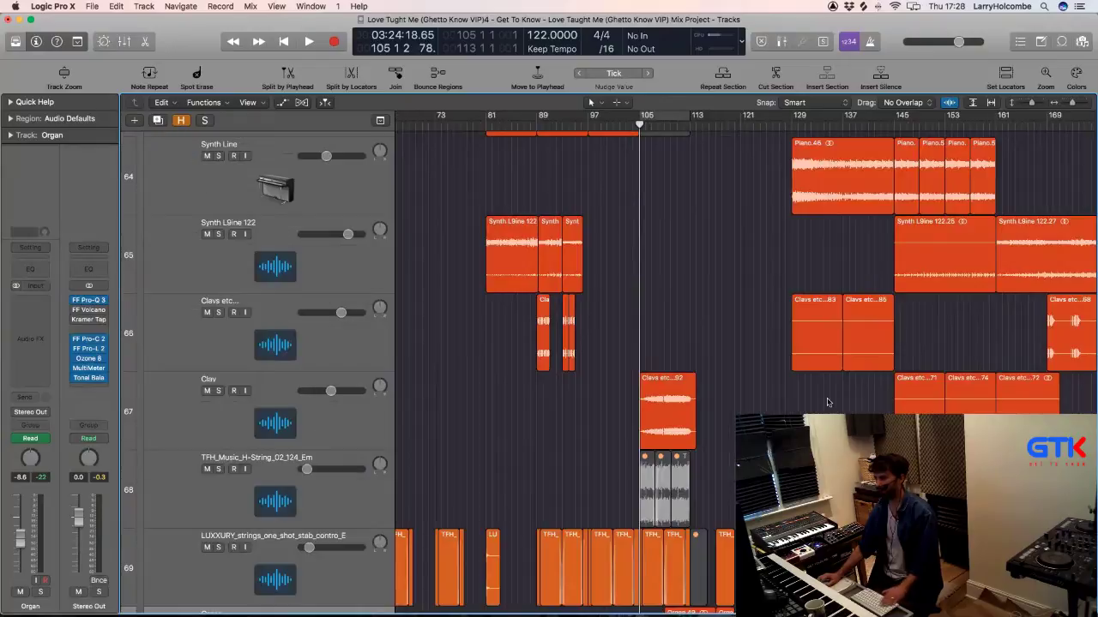
pyautogui.moveTo(1000, 410); pyautogui.dragTo(1020, 408)
pyautogui.press('Delete')
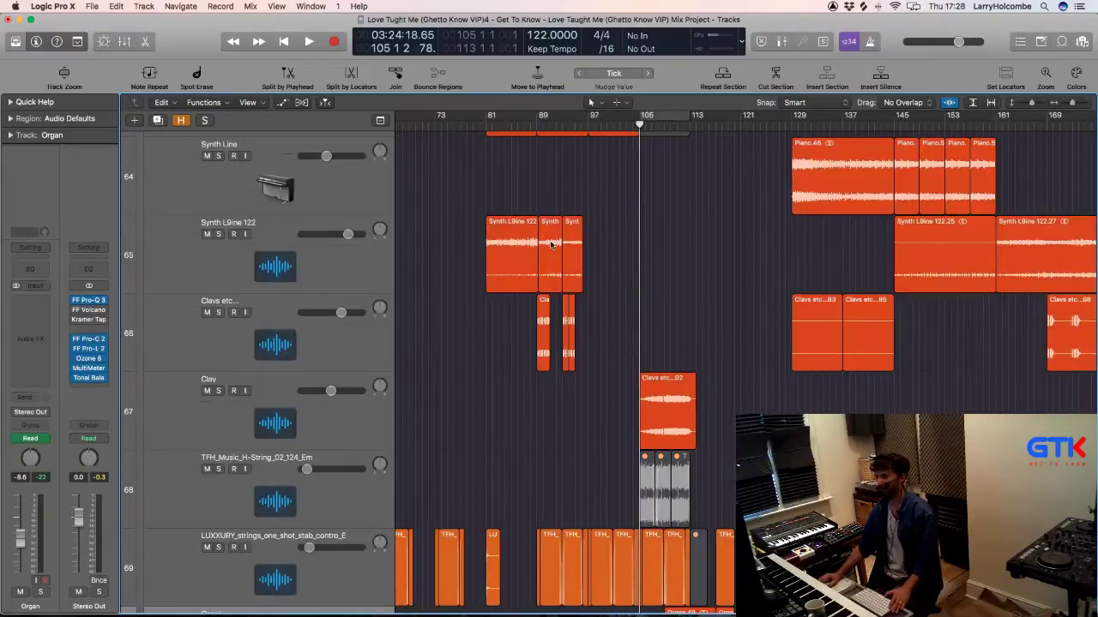
# Step: Play the build-up from bar 105 with reduced track heights and review the instrument tracks' arrangement
pyautogui.press('space')
pyautogui.press('super+Up')
pyautogui.press('super+Up')
pyautogui.press('super+Up')
pyautogui.press('super+Up')
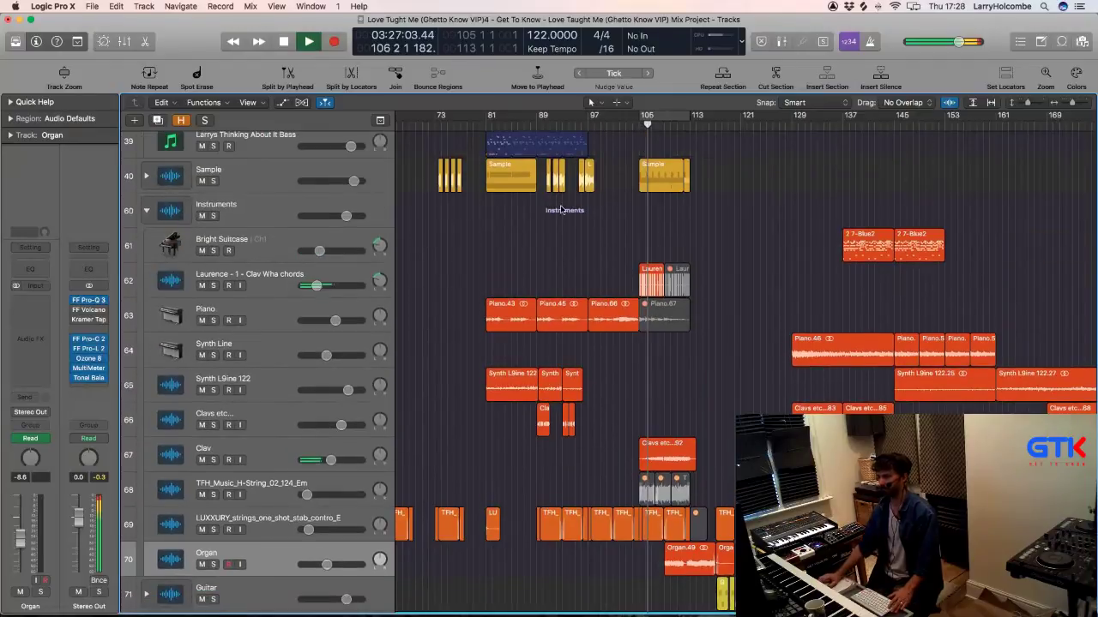
pyautogui.scroll(-1, 536, 246)
pyautogui.scroll(4, 525, 246)
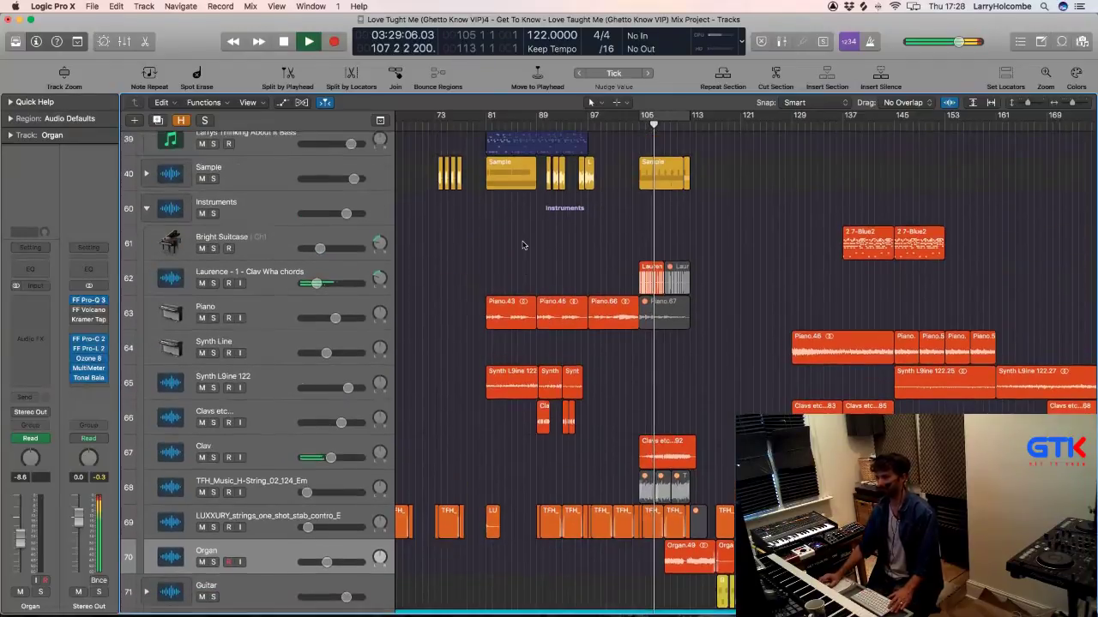
pyautogui.scroll(-5, 523, 246)
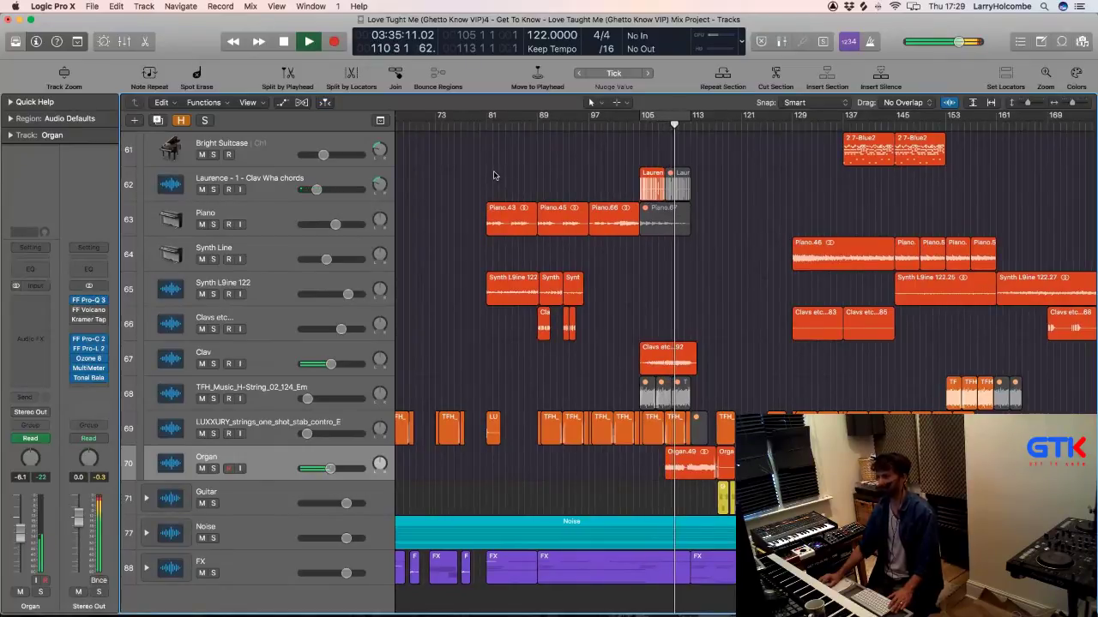
# Step: Select the Clav track, display the track automation and lower the Clav volume to about -8.6 dB
pyautogui.click(303, 352)
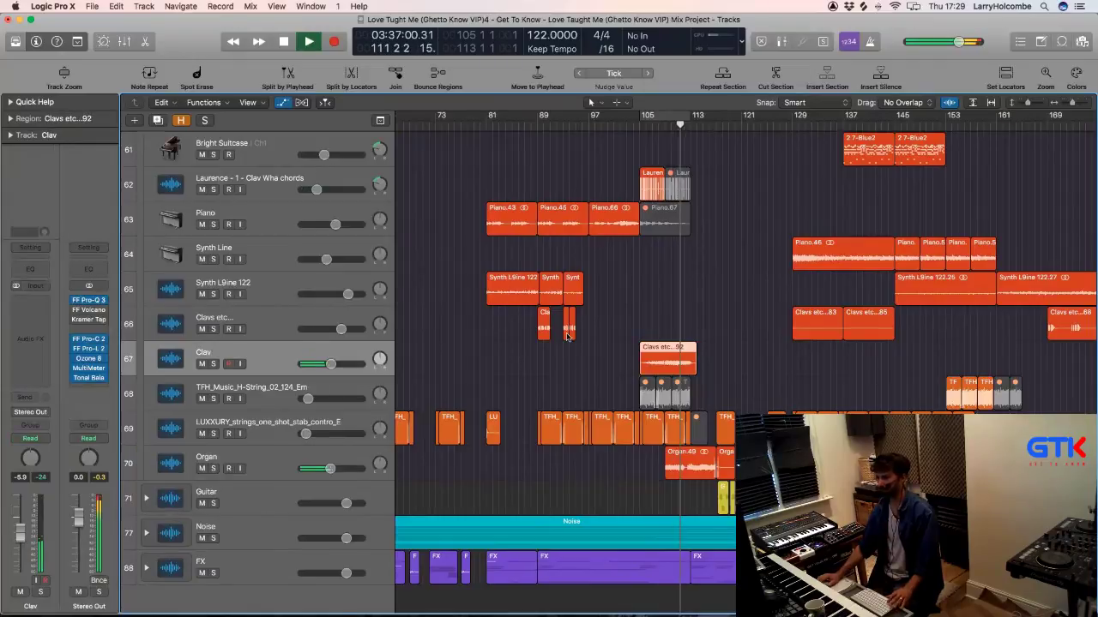
pyautogui.press('a')
pyautogui.moveTo(589, 303); pyautogui.dragTo(693, 417)
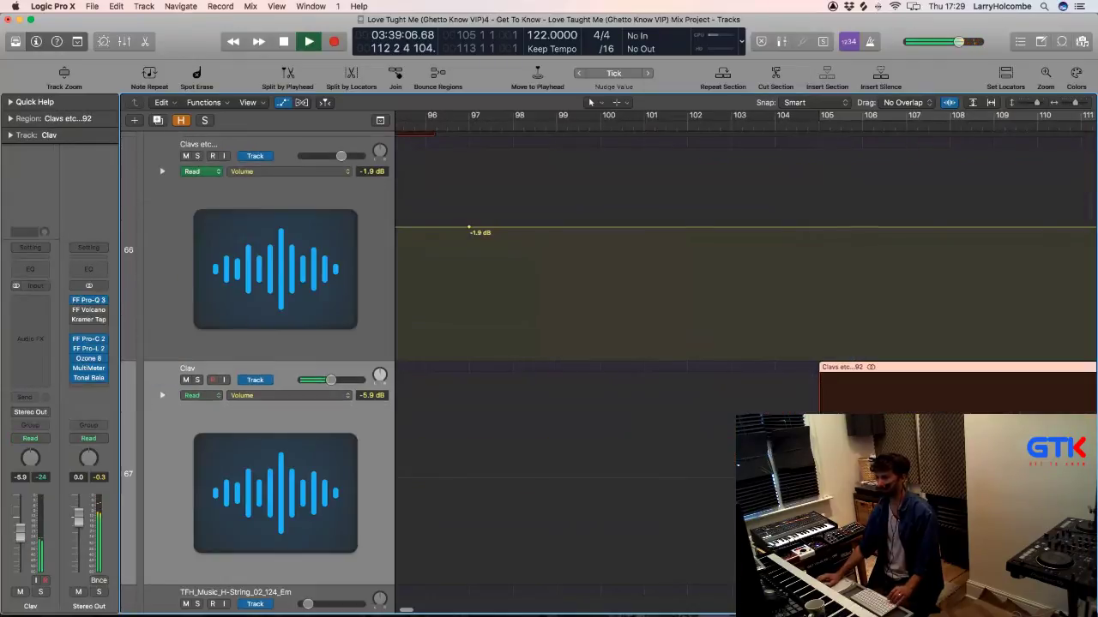
pyautogui.press('super+Left')
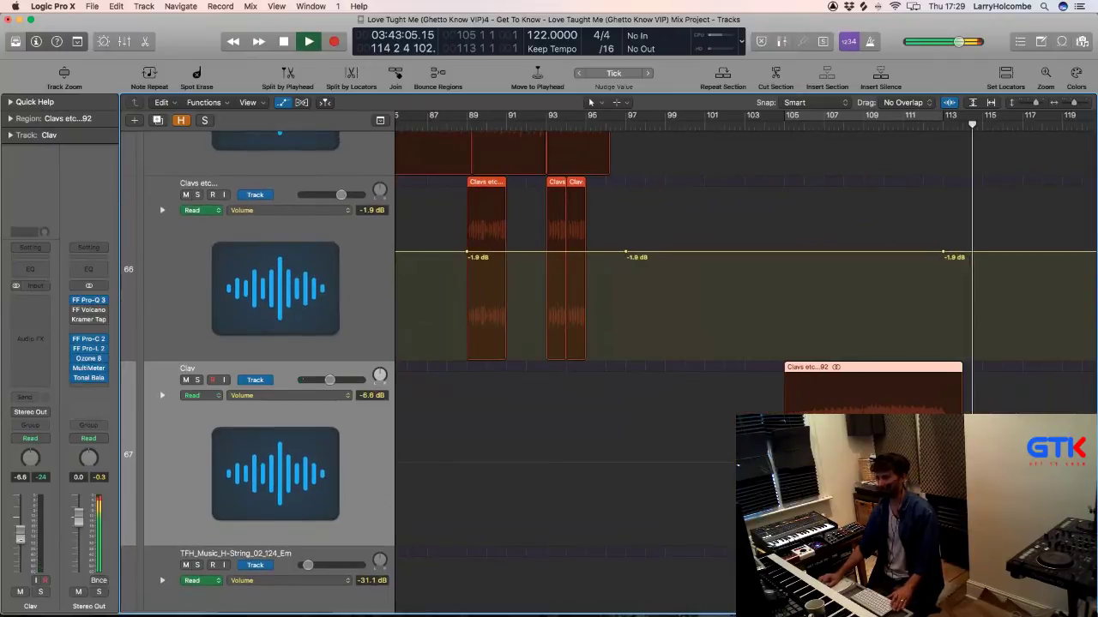
pyautogui.press('super+Left')
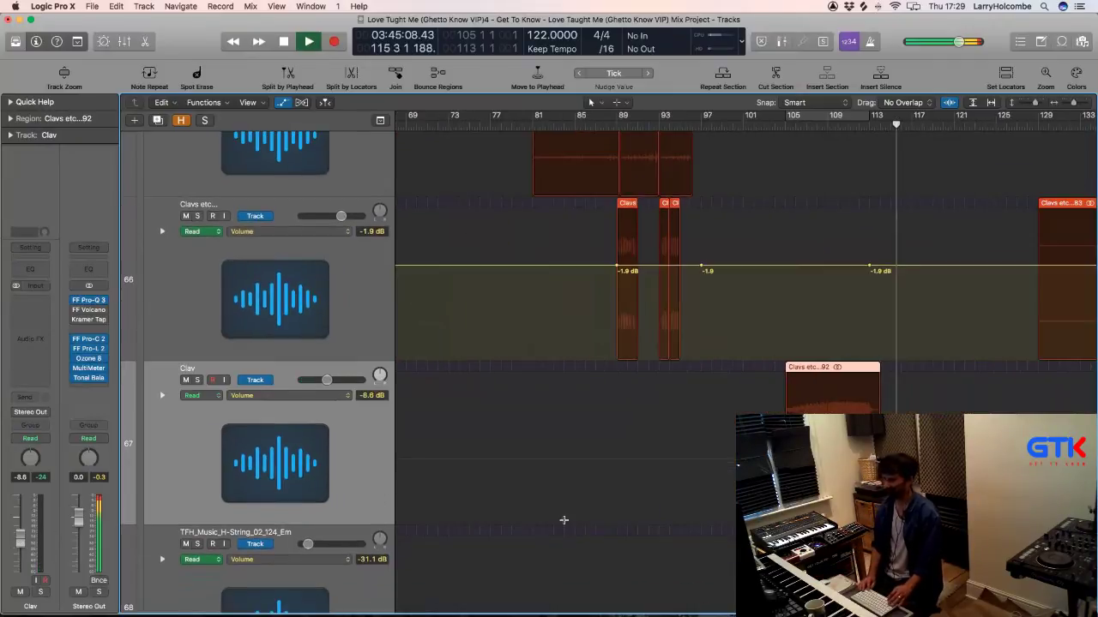
# Step: Look over the whole arrangement and examine the three bass tracks' regions between about bars 57 and 137
pyautogui.press('super+Up')
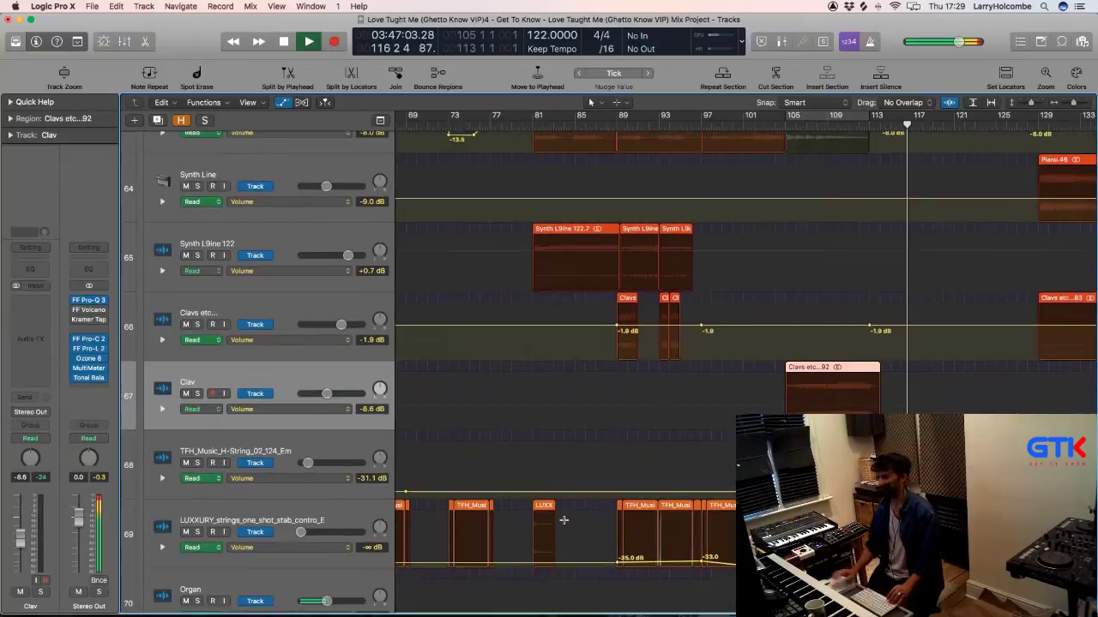
pyautogui.press('super+Left')
pyautogui.press('super+Left')
pyautogui.press('super+Left')
pyautogui.press('super+Left')
pyautogui.press('super+Up')
pyautogui.press('super+Up')
pyautogui.press('super+Up')
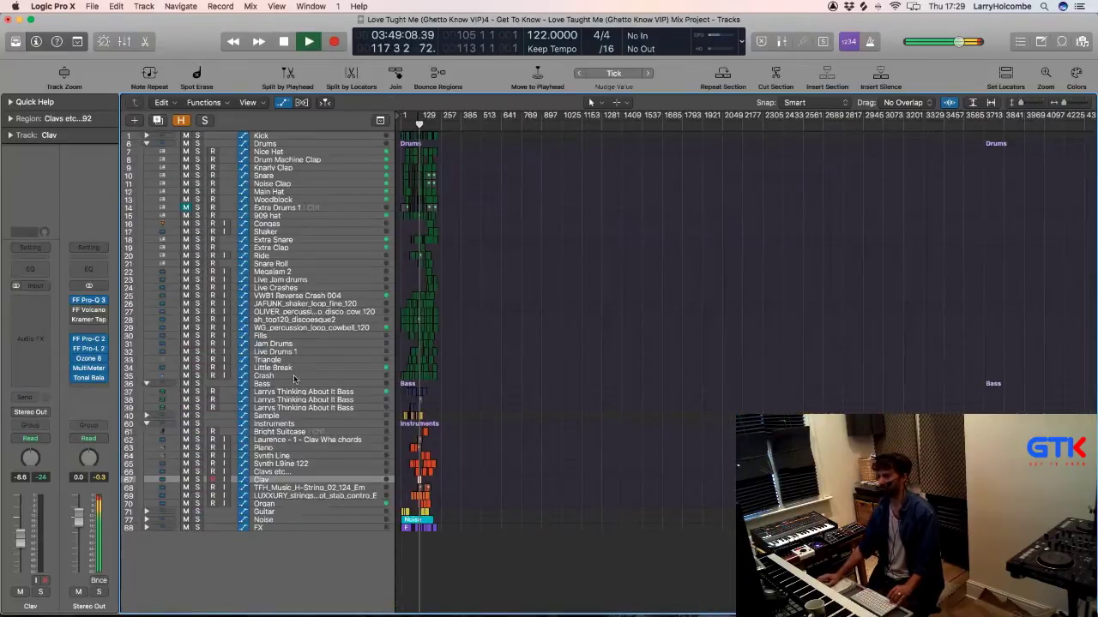
pyautogui.moveTo(403, 292); pyautogui.dragTo(502, 506)
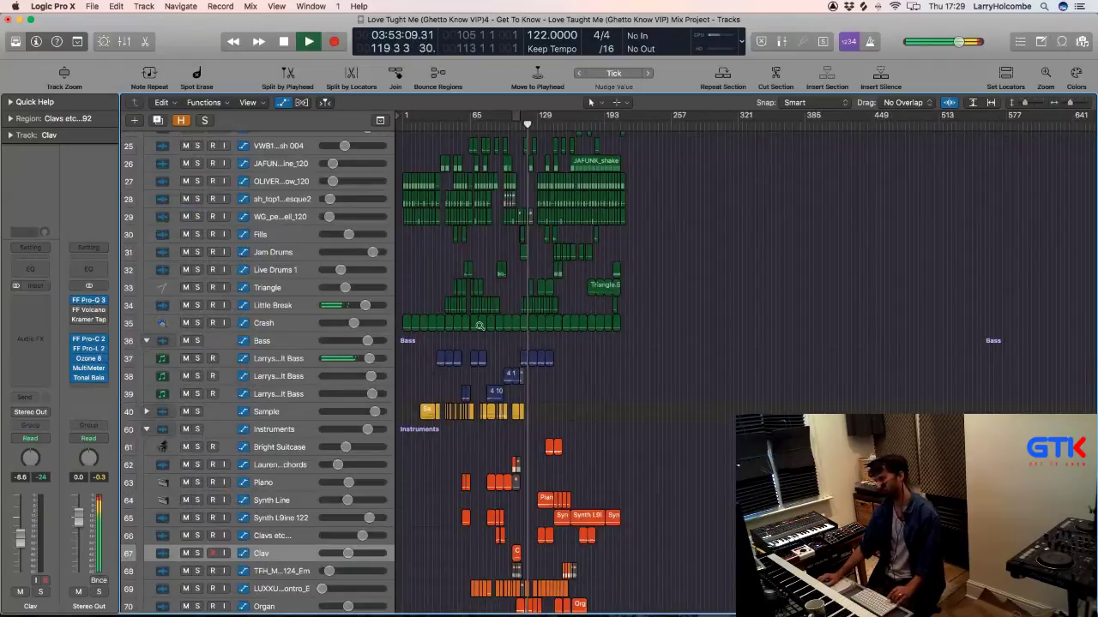
pyautogui.moveTo(485, 337); pyautogui.dragTo(540, 431)
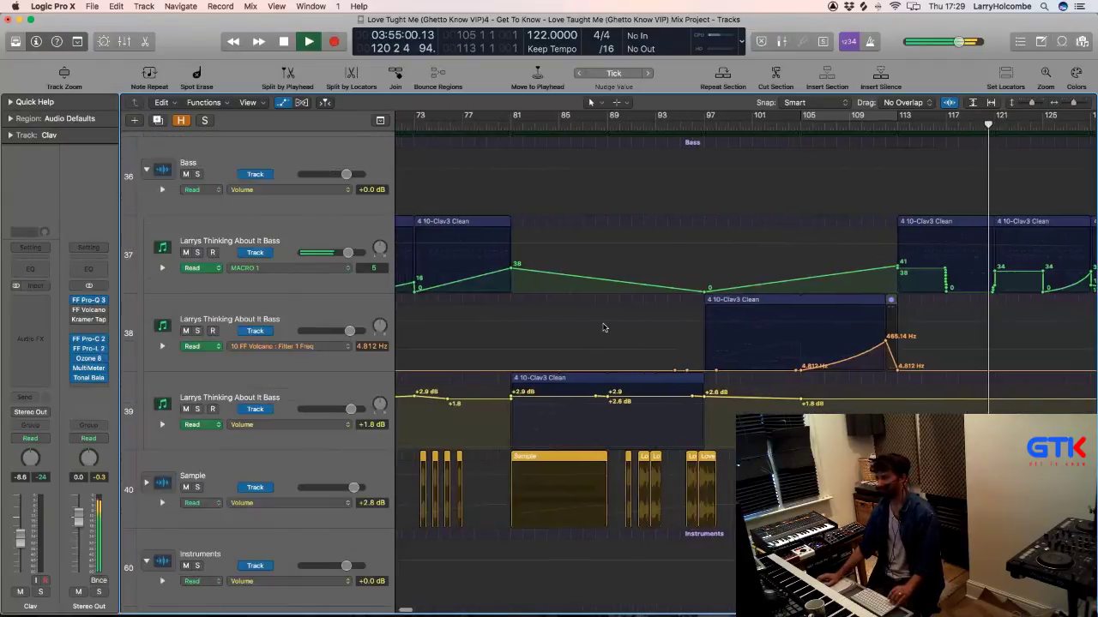
pyautogui.press('a')
pyautogui.press('super+Left')
pyautogui.press('super+Left')
pyautogui.scroll(2, 591, 332)
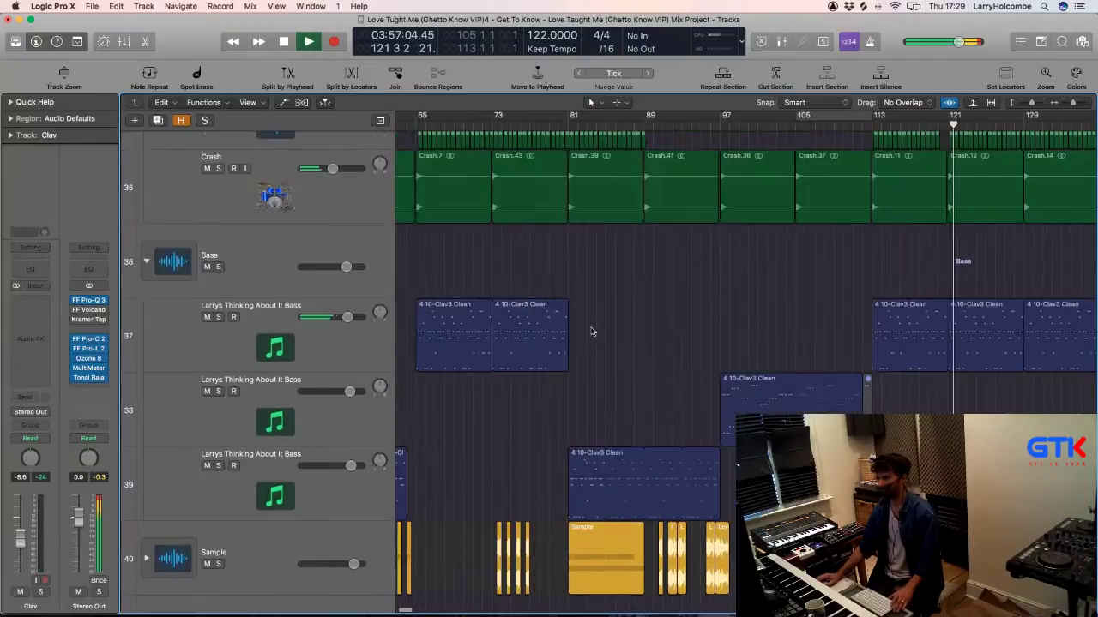
pyautogui.press('super+Left')
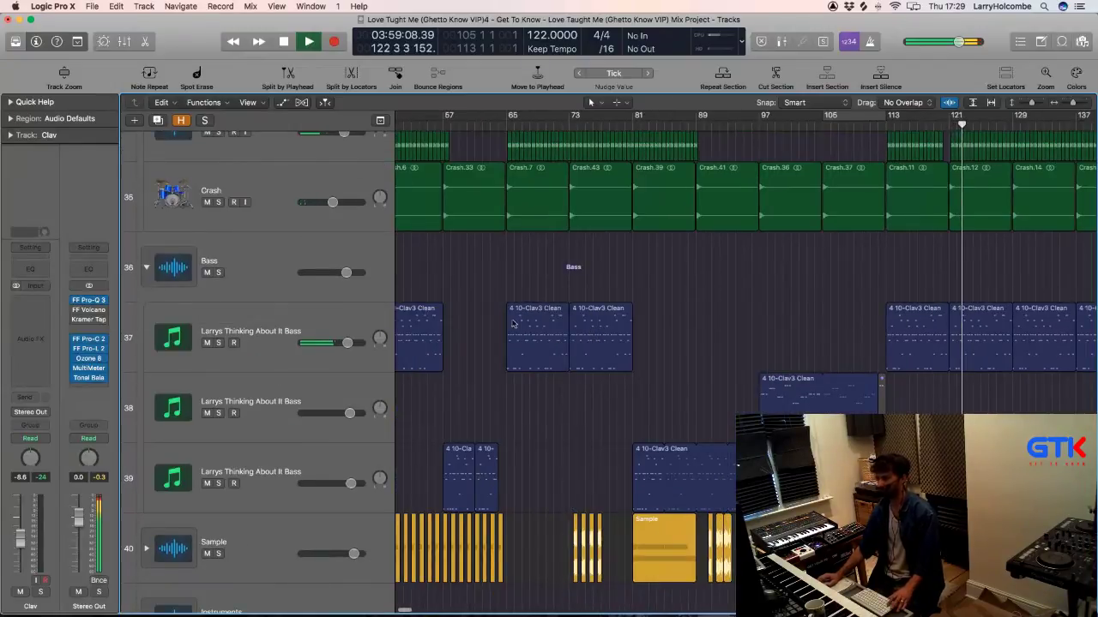
# Step: Show the bass automation, stop playback and compare the plug-in chains of the first two bass tracks
pyautogui.click(342, 326)
pyautogui.press('a')
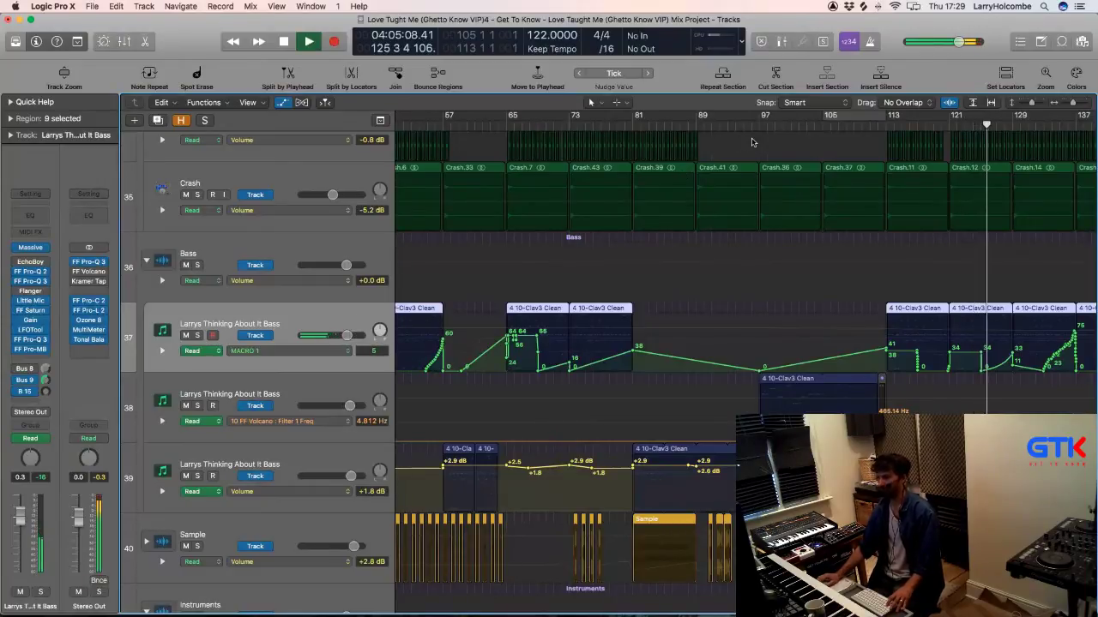
pyautogui.press('space')
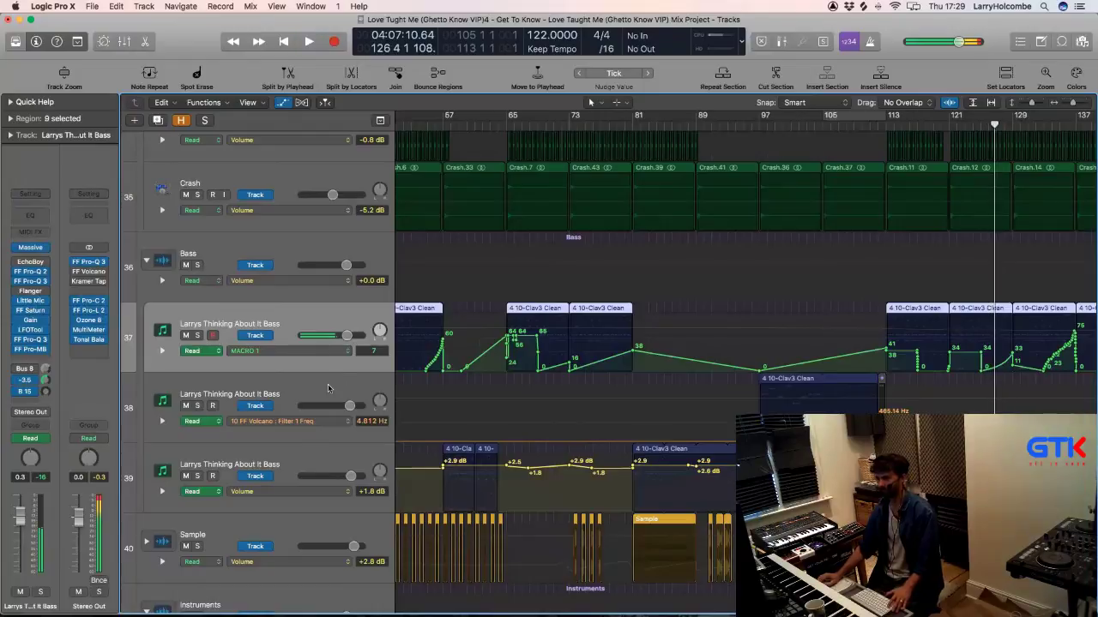
pyautogui.press('Down')
pyautogui.press('Up')
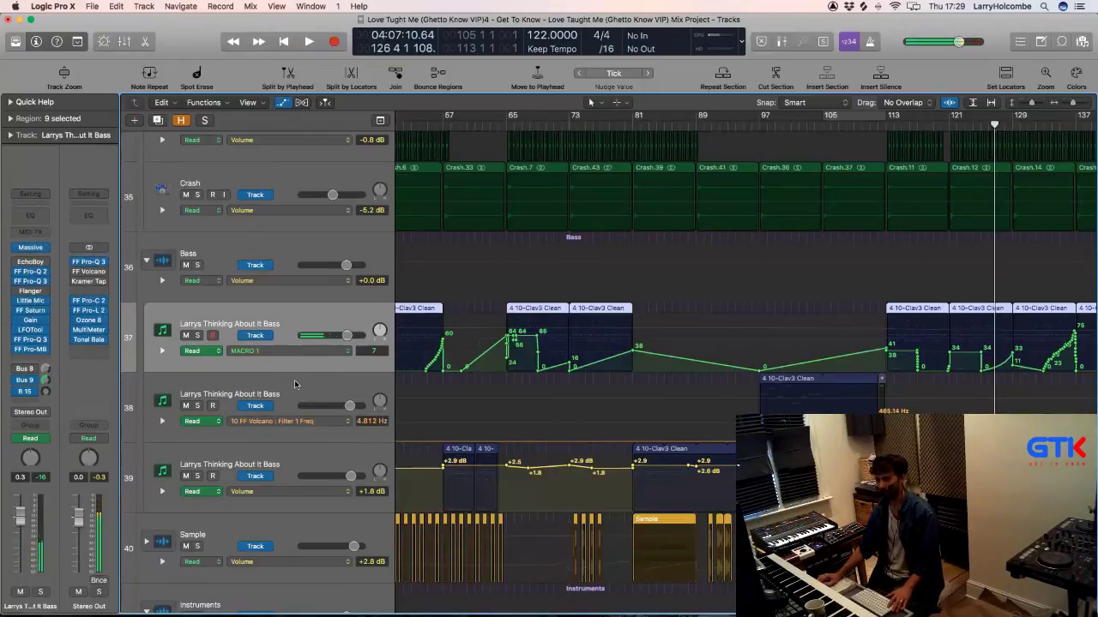
pyautogui.press('Down')
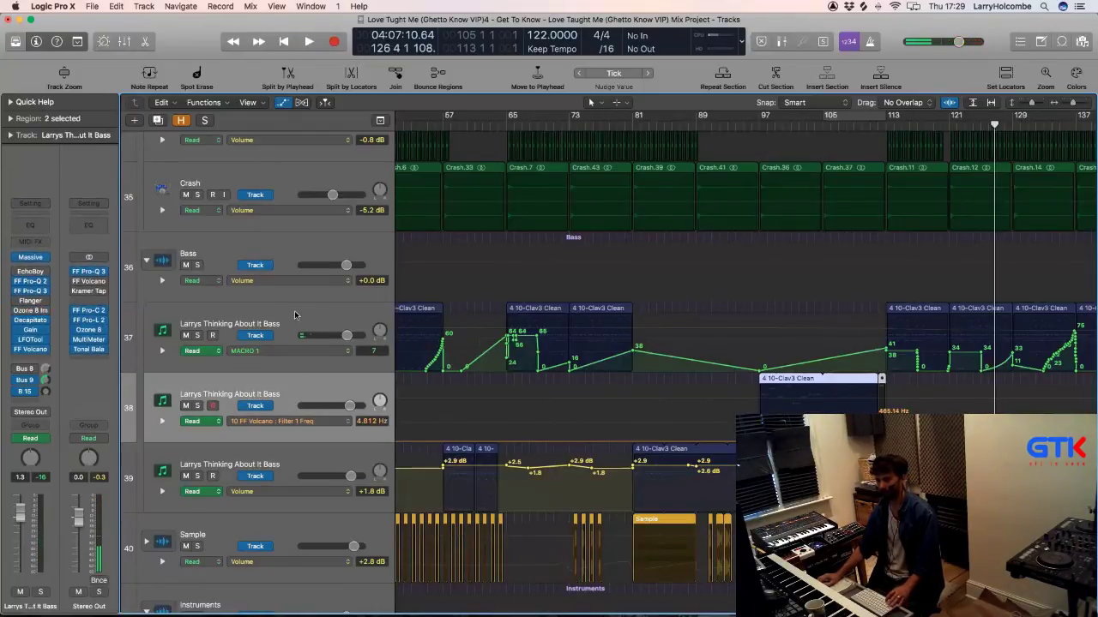
pyautogui.press('Up')
# Step: Copy the FF Pro-Q 3 plug-in from the first bass channel to the end of the second bass channel's effects chain
pyautogui.press('x')
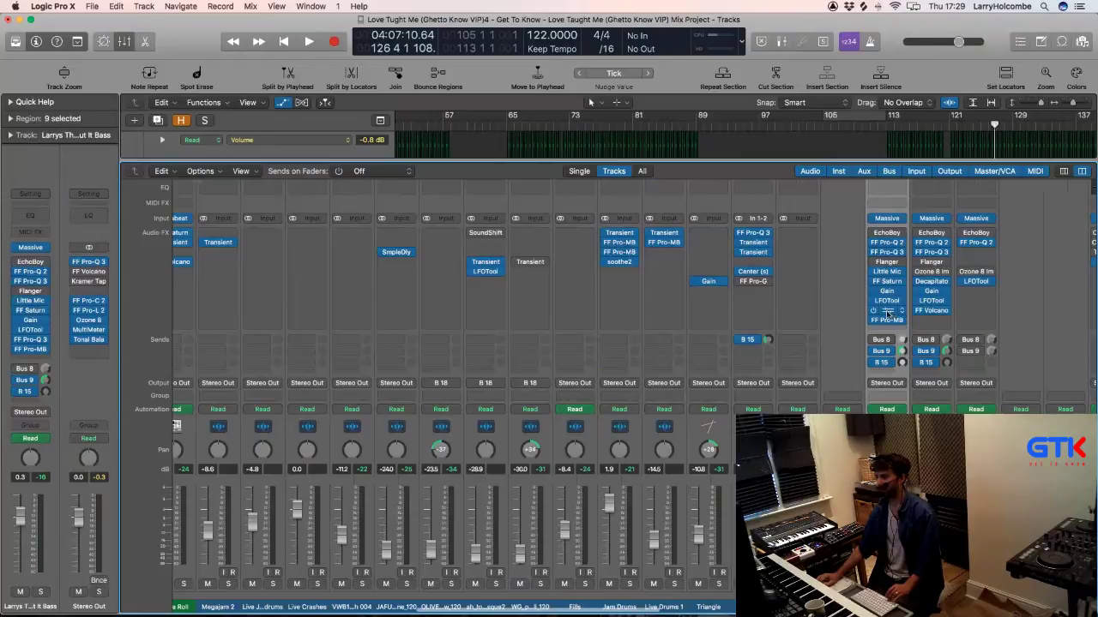
pyautogui.moveTo(925, 322); pyautogui.dragTo(927, 323)
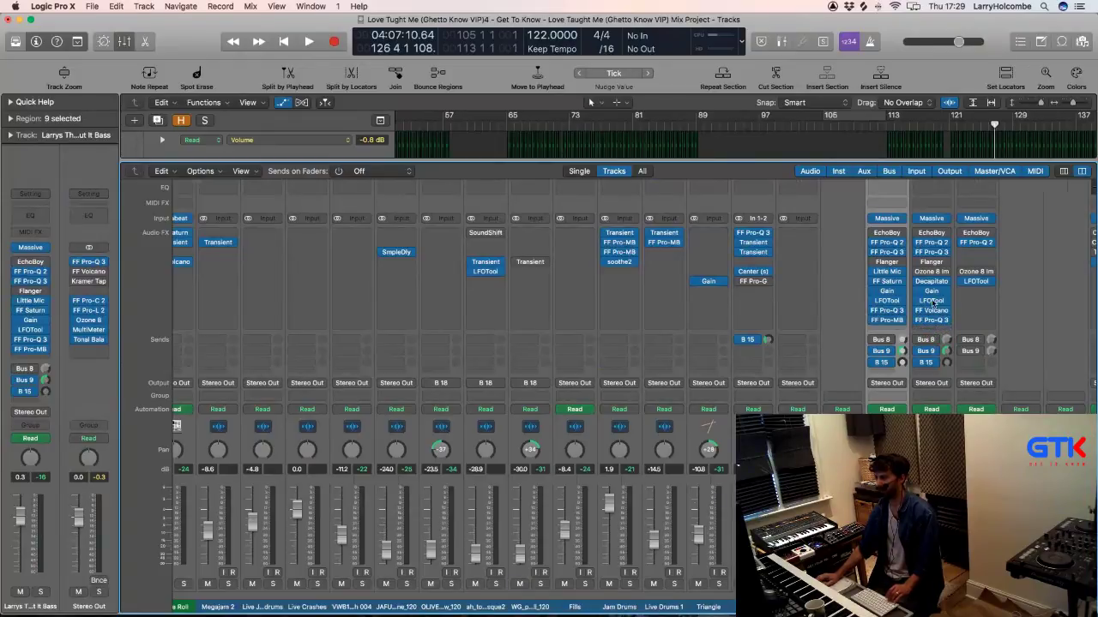
pyautogui.scroll(-1, 895, 234)
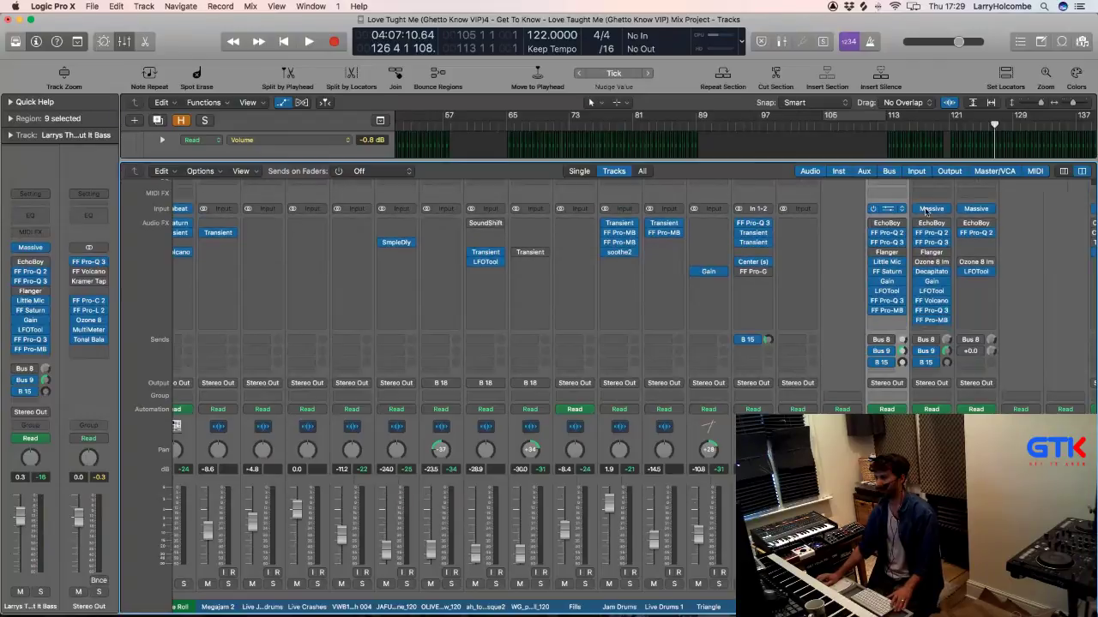
# Step: Compare the Massive synth settings of the first two bass tracks side by side, and close both plug-in windows
pyautogui.click(928, 209)
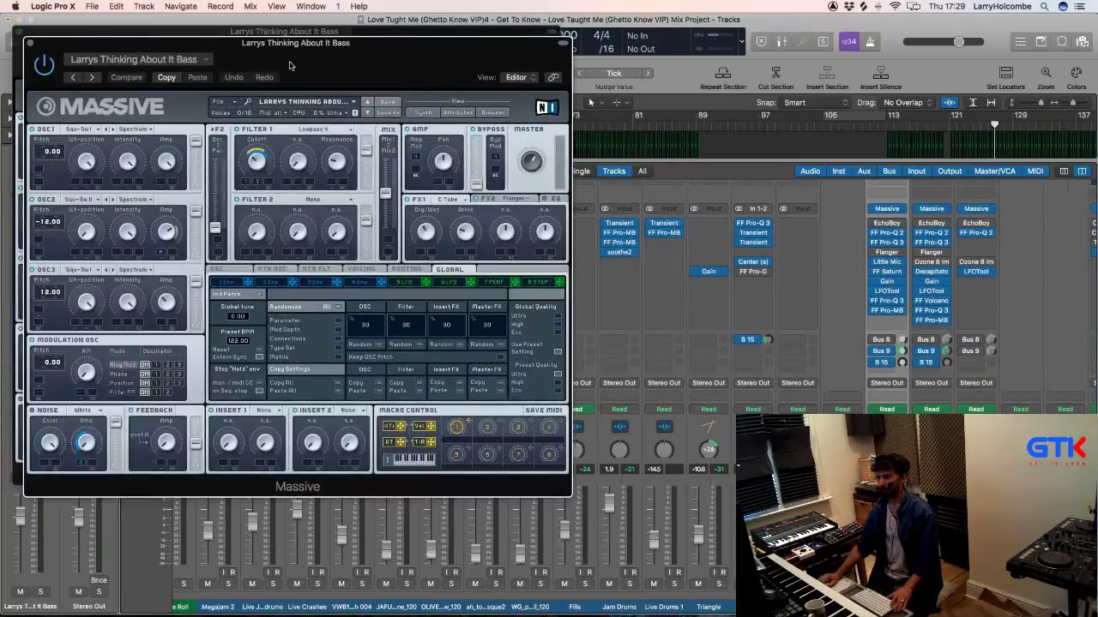
pyautogui.moveTo(378, 62); pyautogui.dragTo(773, 79)
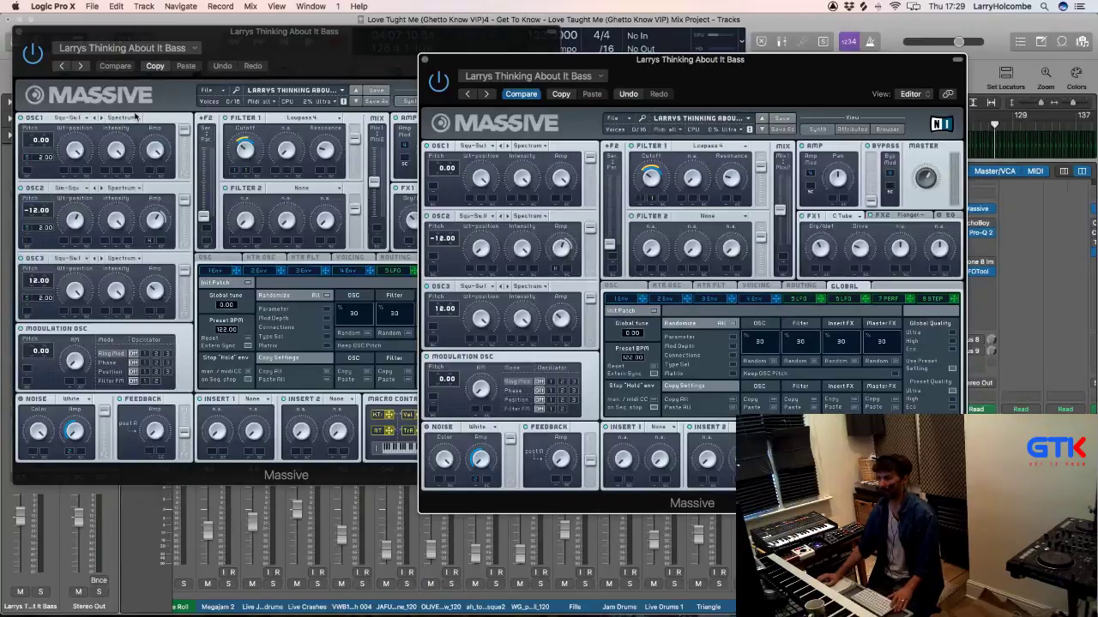
pyautogui.moveTo(262, 39); pyautogui.dragTo(251, 36)
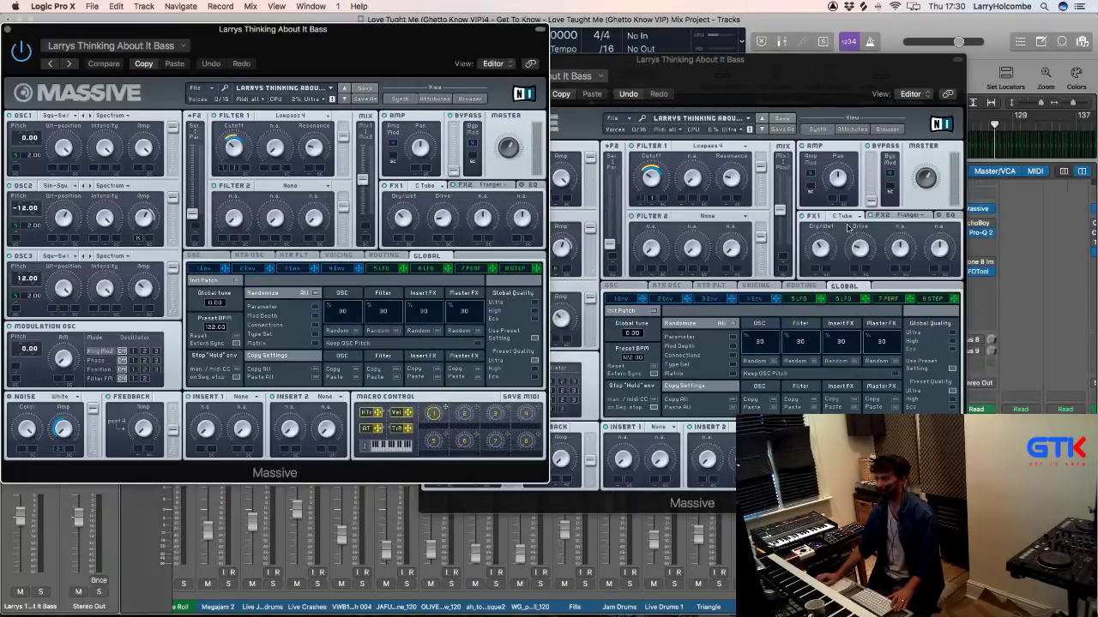
pyautogui.click(865, 260)
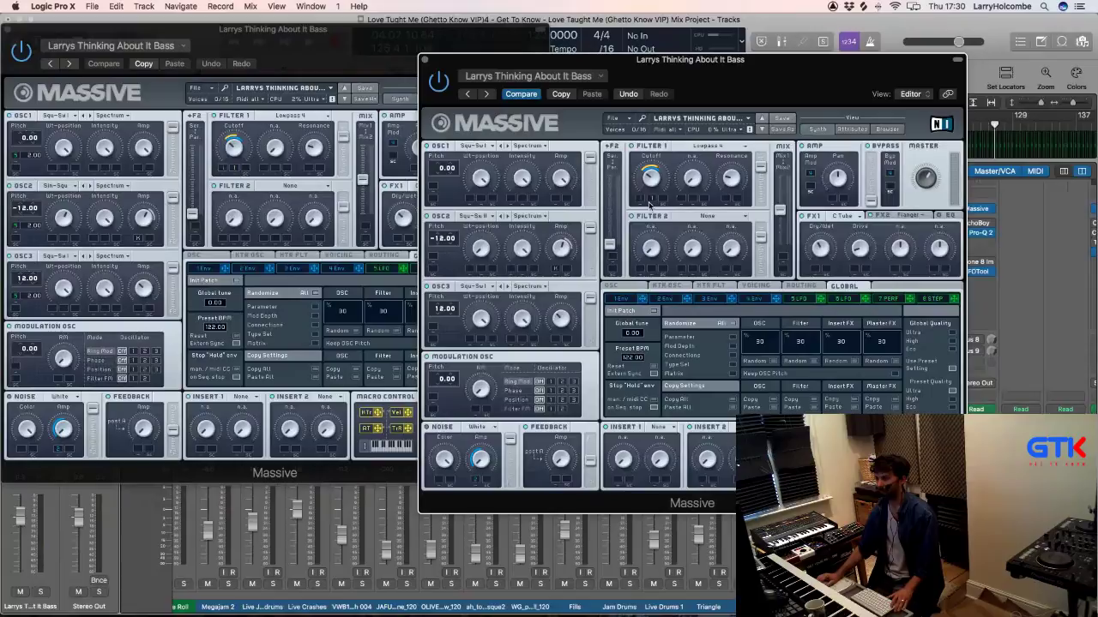
pyautogui.click(10, 33)
pyautogui.click(425, 60)
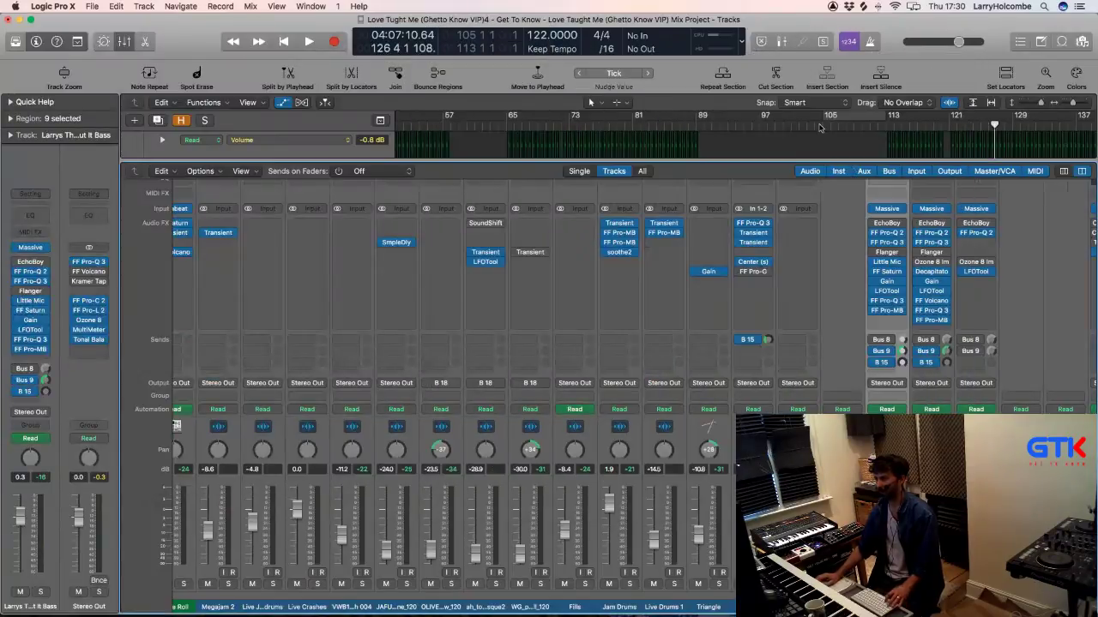
# Step: Cycle the build-up from bar 105 to 113 and replace the second bass channel's Ozone 8 imager with the Little Mic plug-in
pyautogui.press('x')
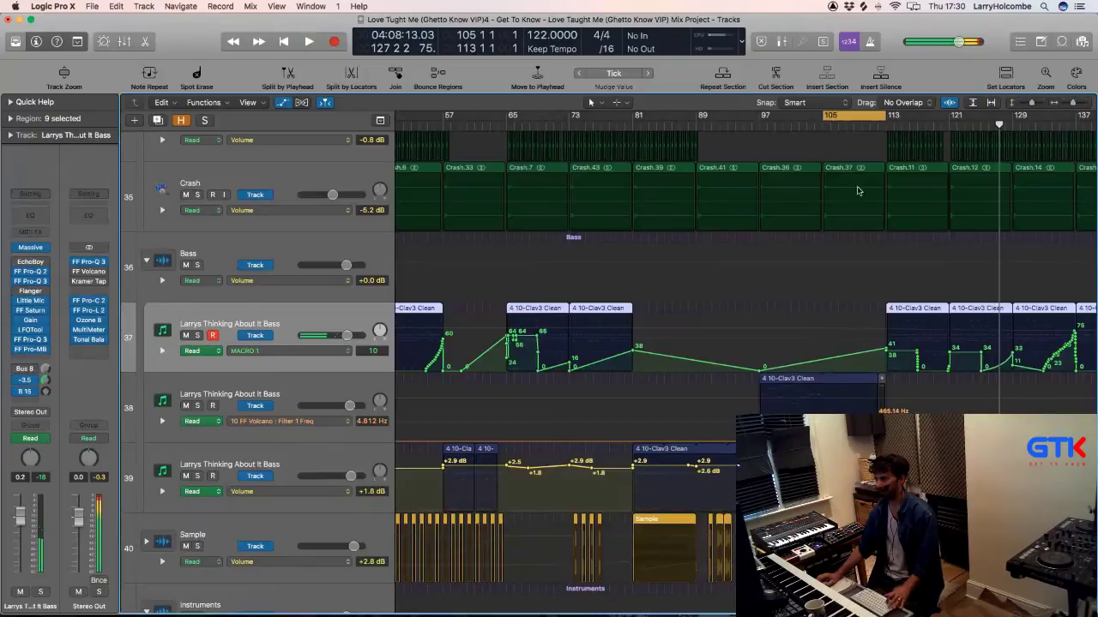
pyautogui.press('x')
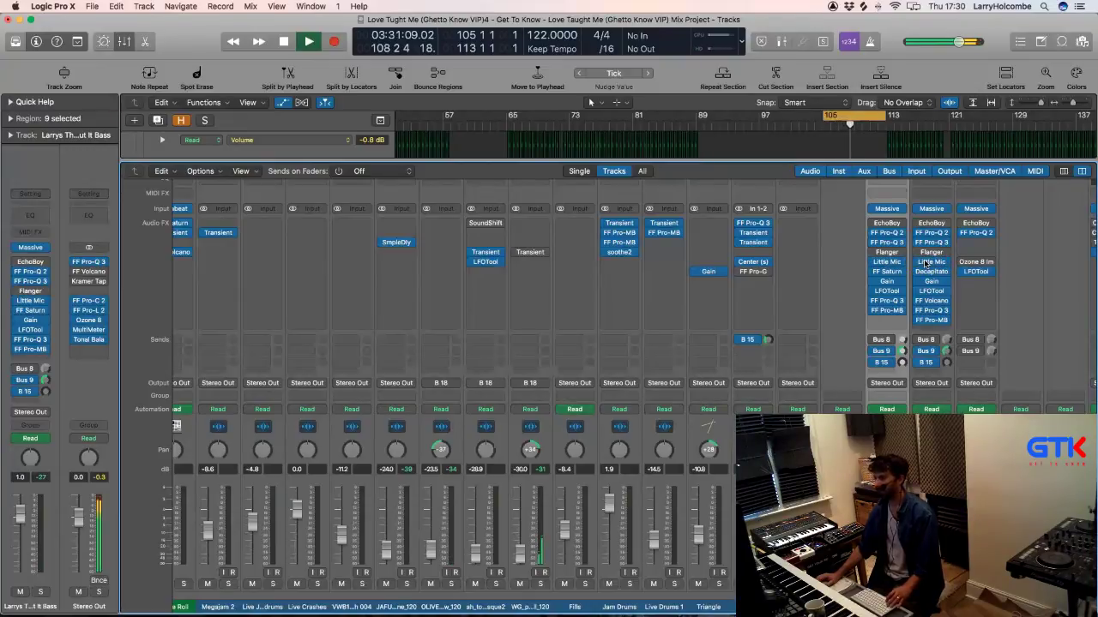
# Step: Hide the mixer and track automation, turn off the cycle and follow the playback through to the Organ track's regions
pyautogui.press('x')
pyautogui.press('super+Left')
pyautogui.press('super+Up')
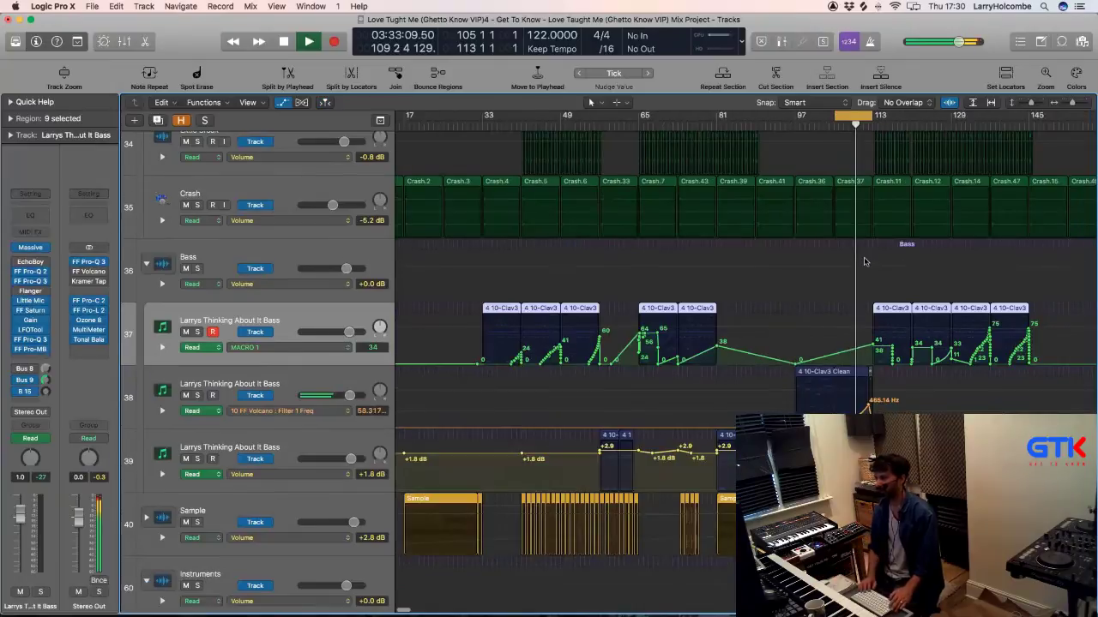
pyautogui.press('super+Up')
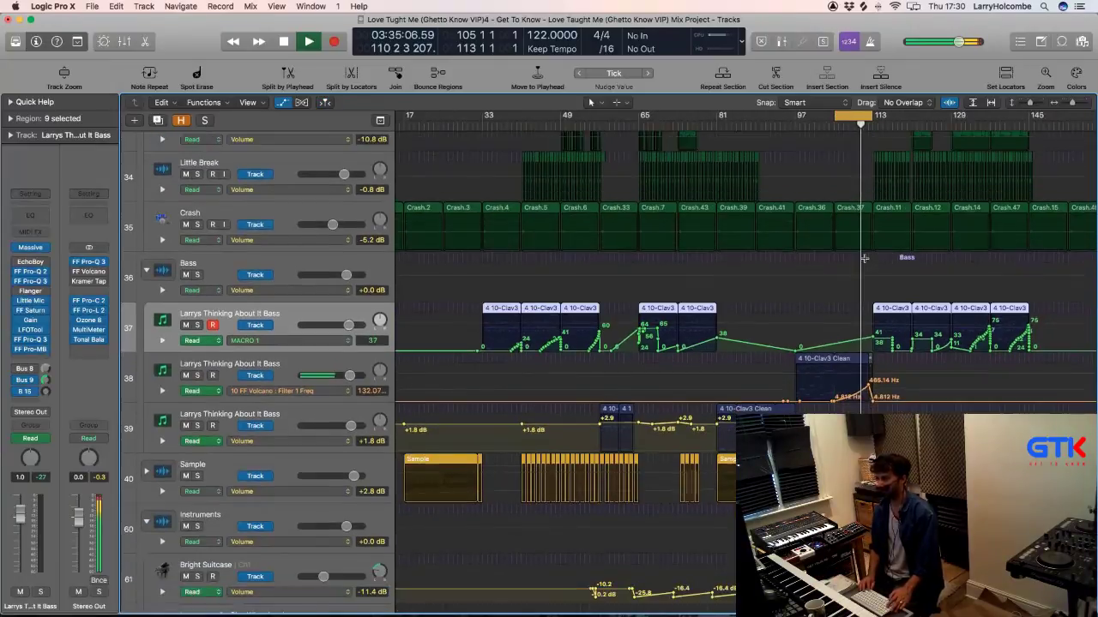
pyautogui.press('a')
pyautogui.scroll(1, 811, 196)
pyautogui.scroll(2, 807, 175)
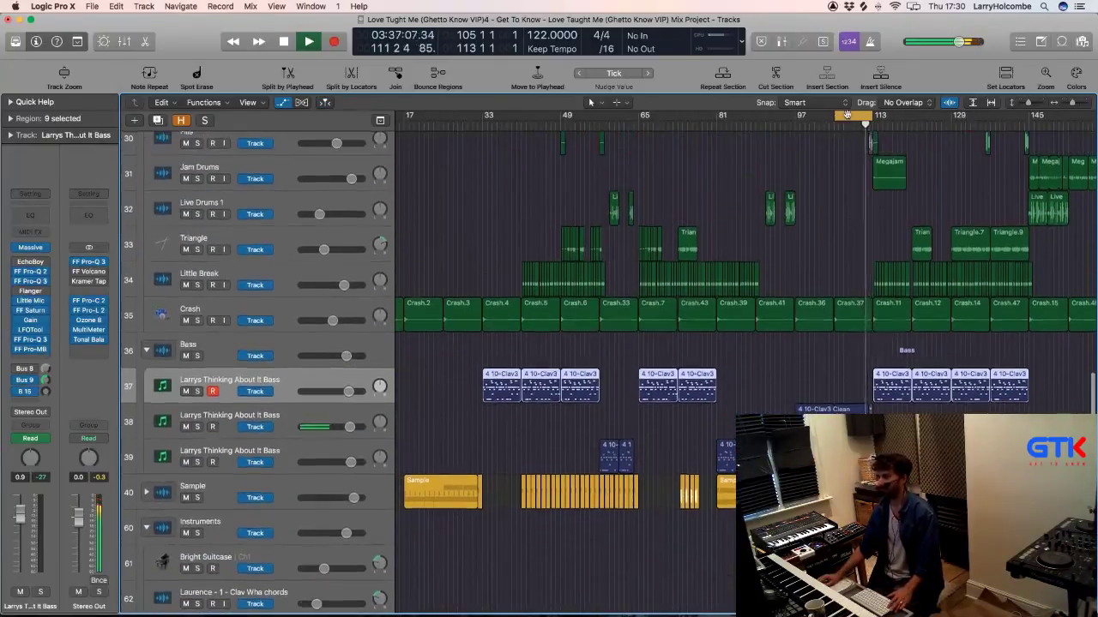
pyautogui.click(801, 155)
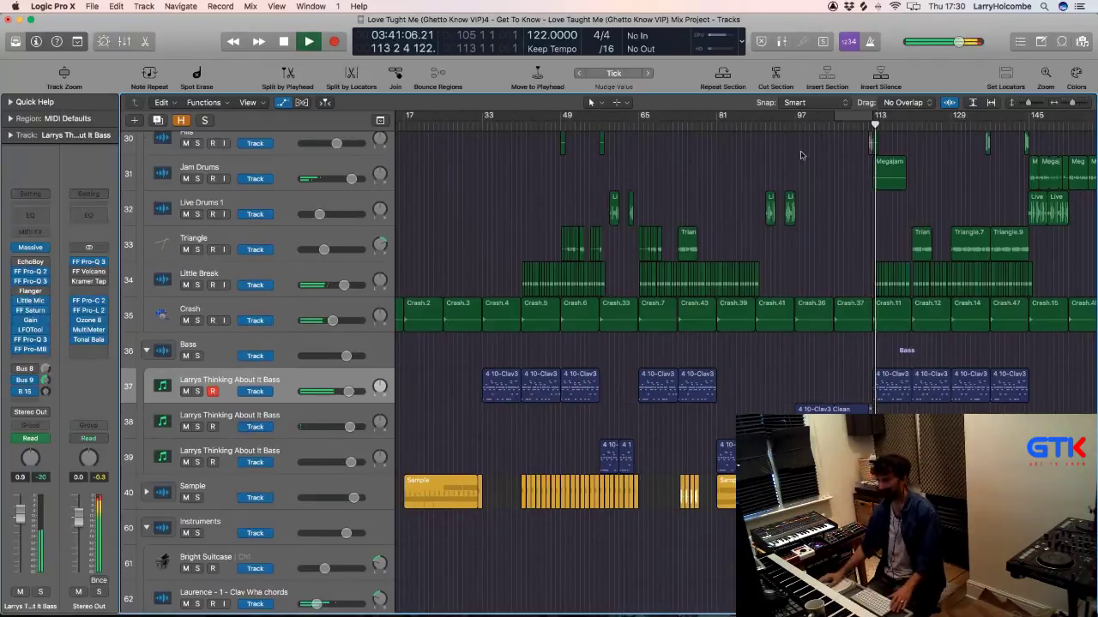
pyautogui.scroll(-6, 849, 281)
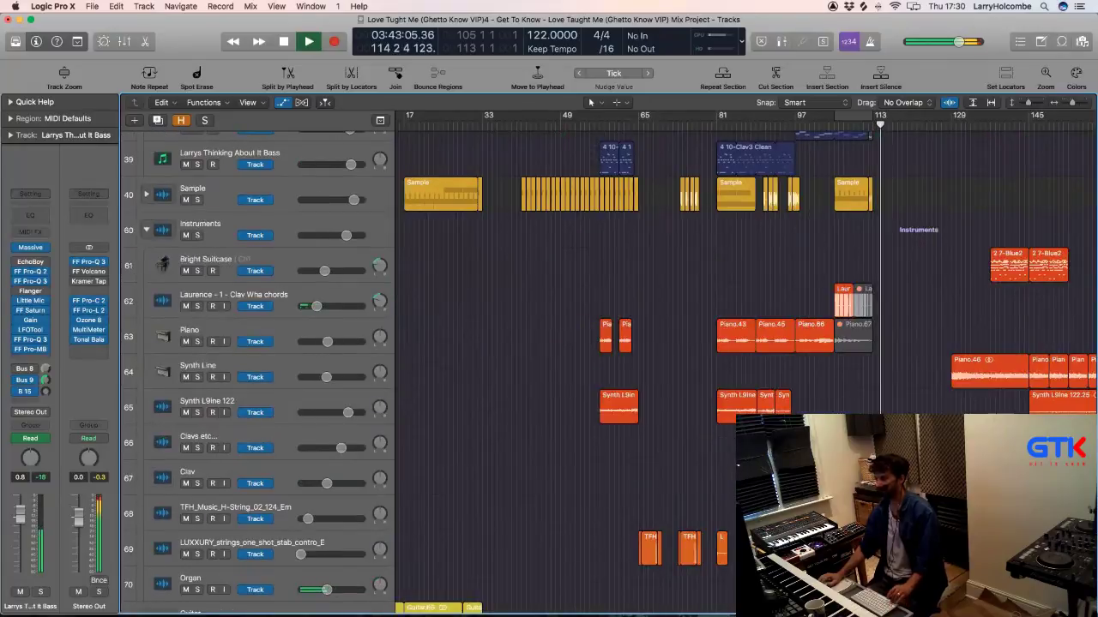
pyautogui.press('z')
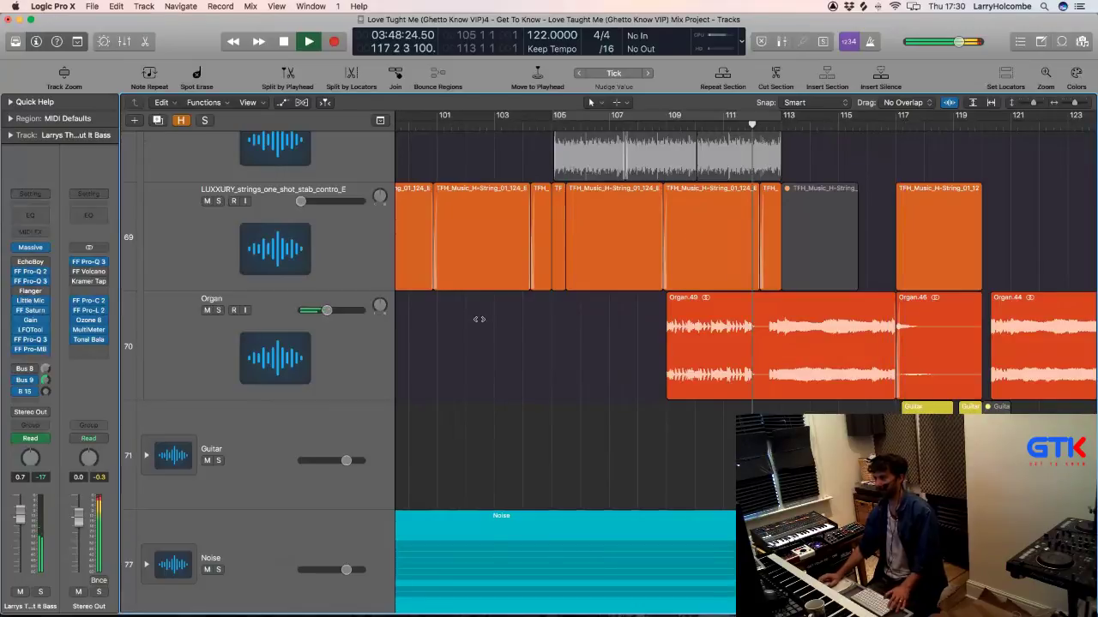
# Step: Solo the Organ track for playback from about bar 112 and add a new track with duplicate settings below it
pyautogui.press('space')
pyautogui.click(257, 316)
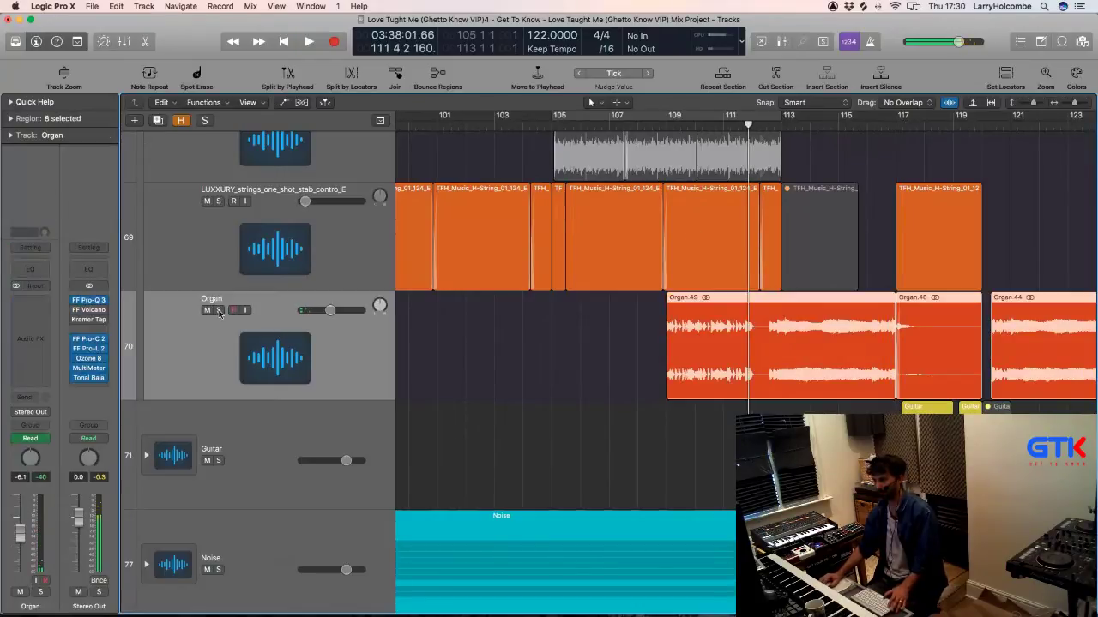
pyautogui.click(218, 311)
pyautogui.press('space')
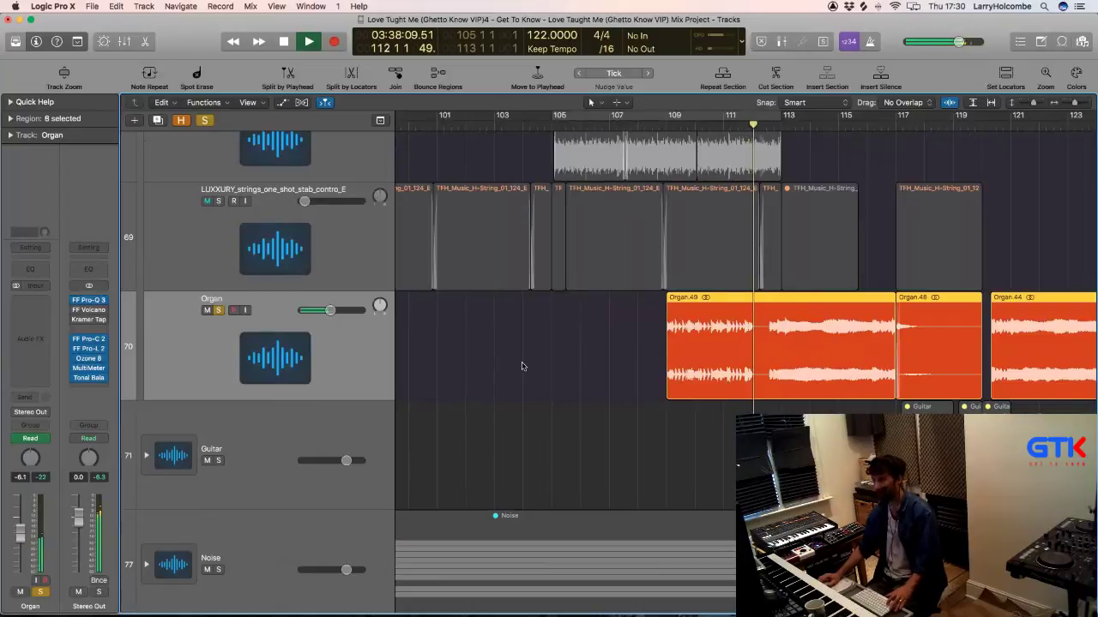
pyautogui.press('super+d')
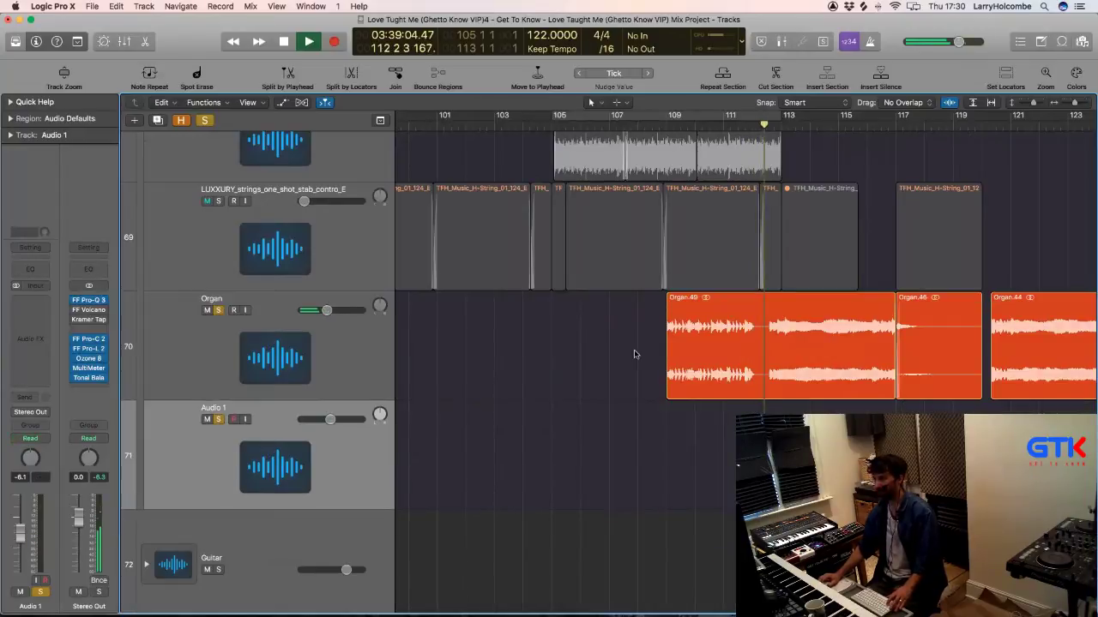
# Step: Split the Organ region at bar 112 and move the two regions after the split to the new track, including their automation
pyautogui.moveTo(759, 316); pyautogui.dragTo(933, 319)
pyautogui.click(759, 316)
pyautogui.moveTo(758, 315); pyautogui.dragTo(984, 329)
pyautogui.click(853, 336)
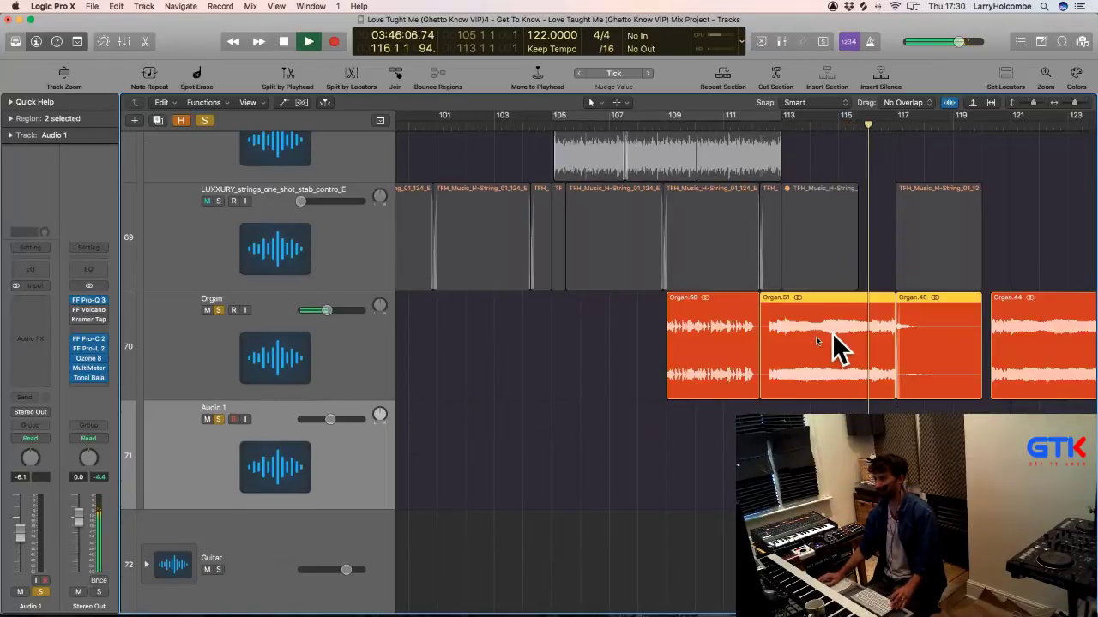
pyautogui.scroll(-5, 832, 346)
pyautogui.moveTo(814, 249); pyautogui.dragTo(806, 358)
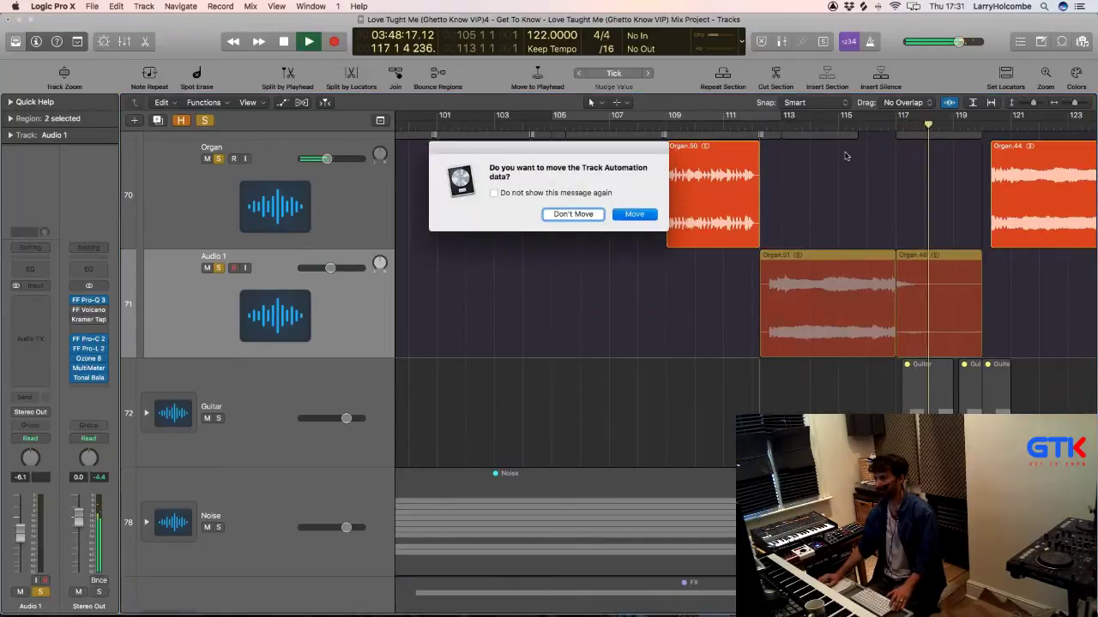
pyautogui.click(647, 216)
# Step: Set the cycle range from bar 111 to 121 and rename the new audio track Lead, leaving it unmuted and the project unsoloed
pyautogui.moveTo(725, 115); pyautogui.dragTo(1005, 115)
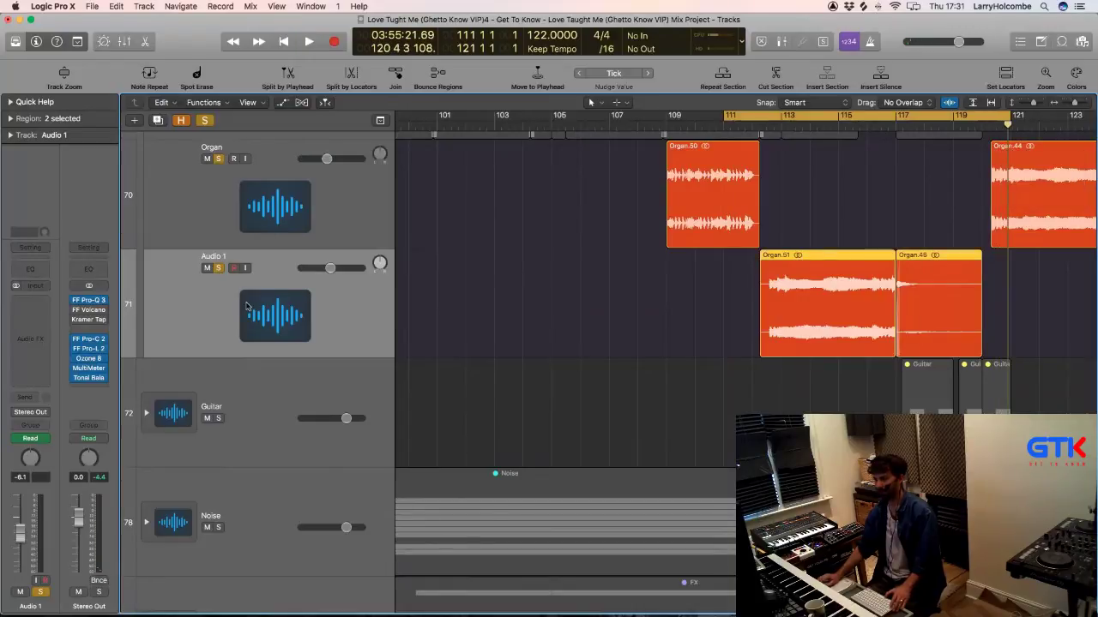
pyautogui.hotkey('ctrl', 'm')
pyautogui.doubleClick(213, 255)
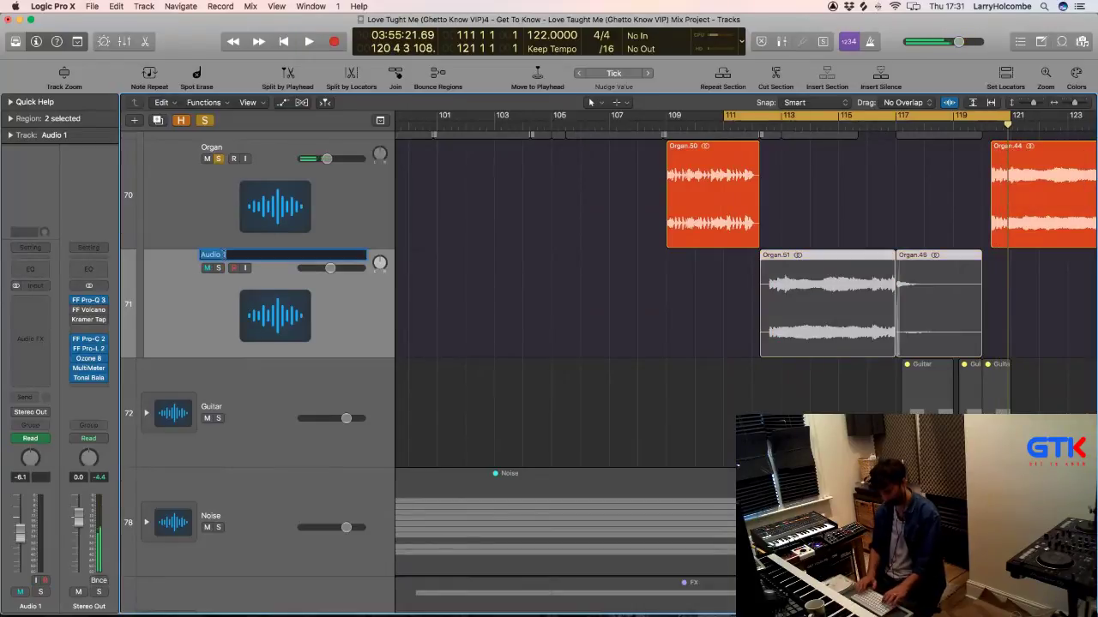
pyautogui.write('Lead')
pyautogui.press('Return')
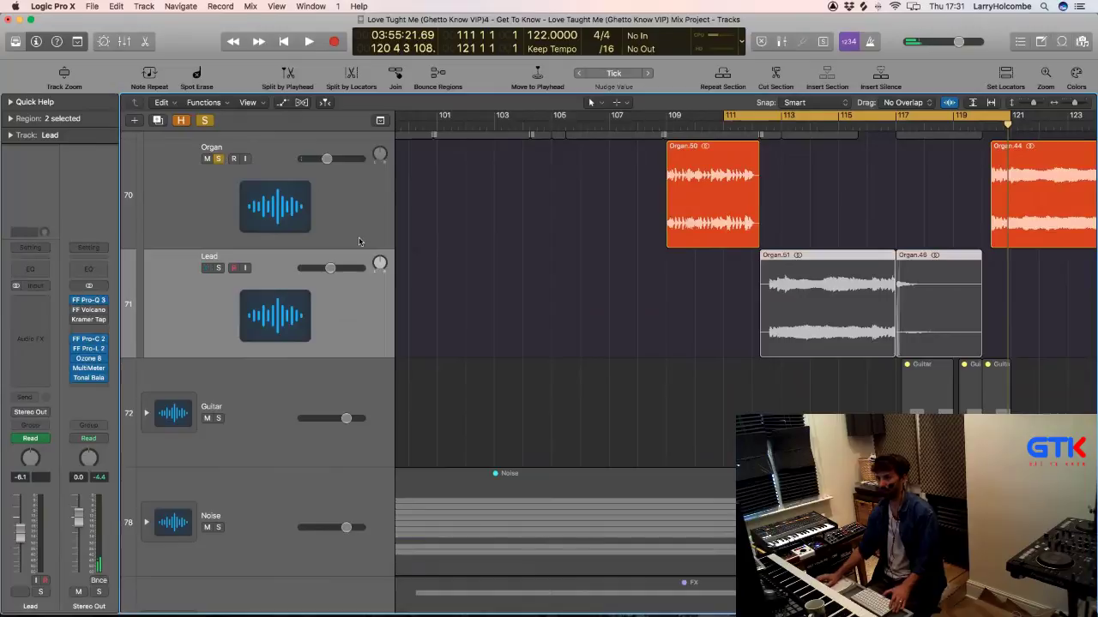
pyautogui.hotkey('ctrl', 'm')
pyautogui.press('z')
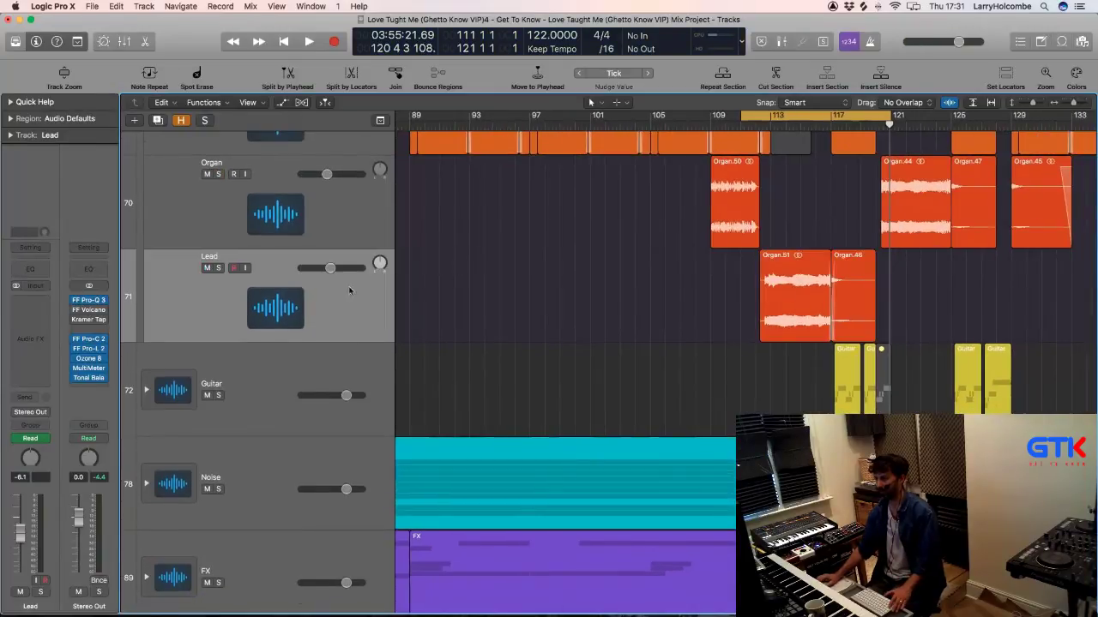
# Step: Play the section, insert a stereo FF Pro-Q 3 on the Lead track and cycle bars 113 to 117
pyautogui.press('space')
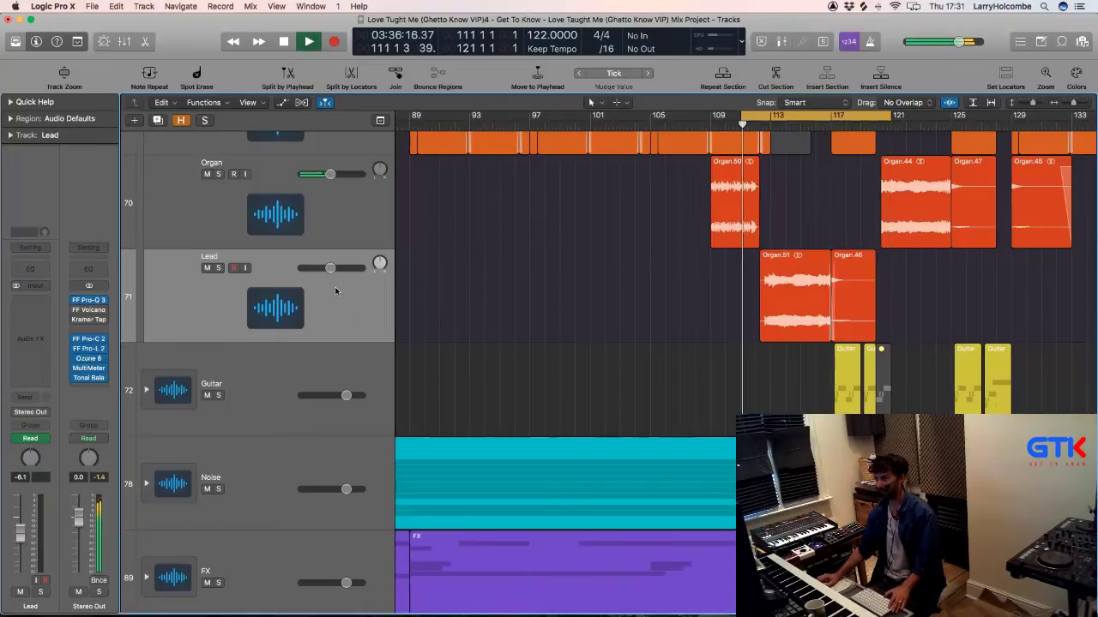
pyautogui.click(26, 299)
pyautogui.moveTo(33, 342)
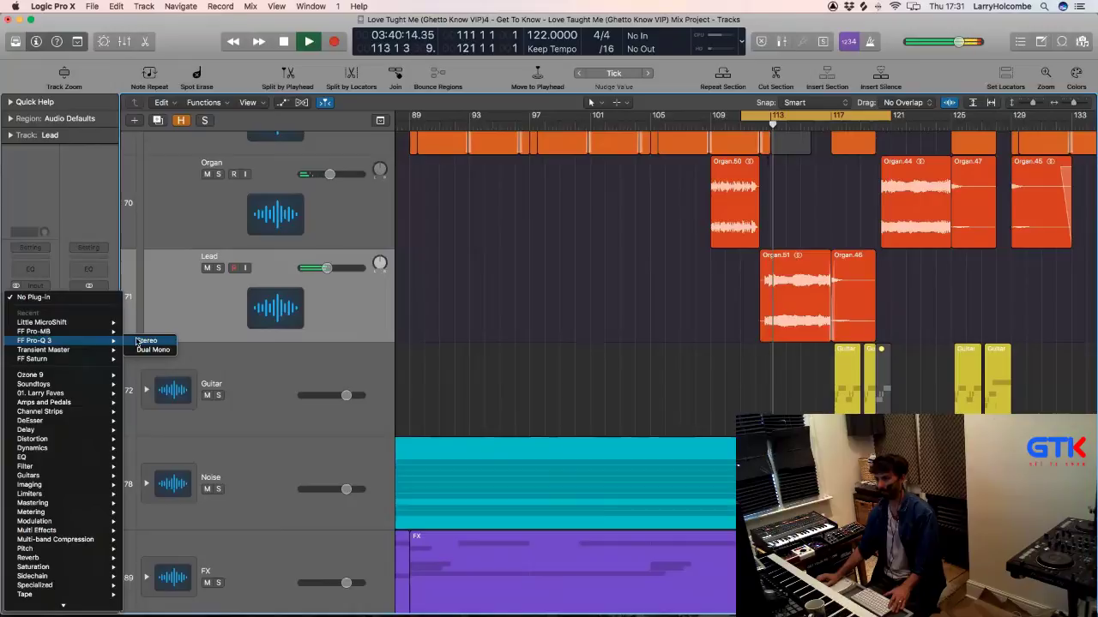
pyautogui.click(126, 341)
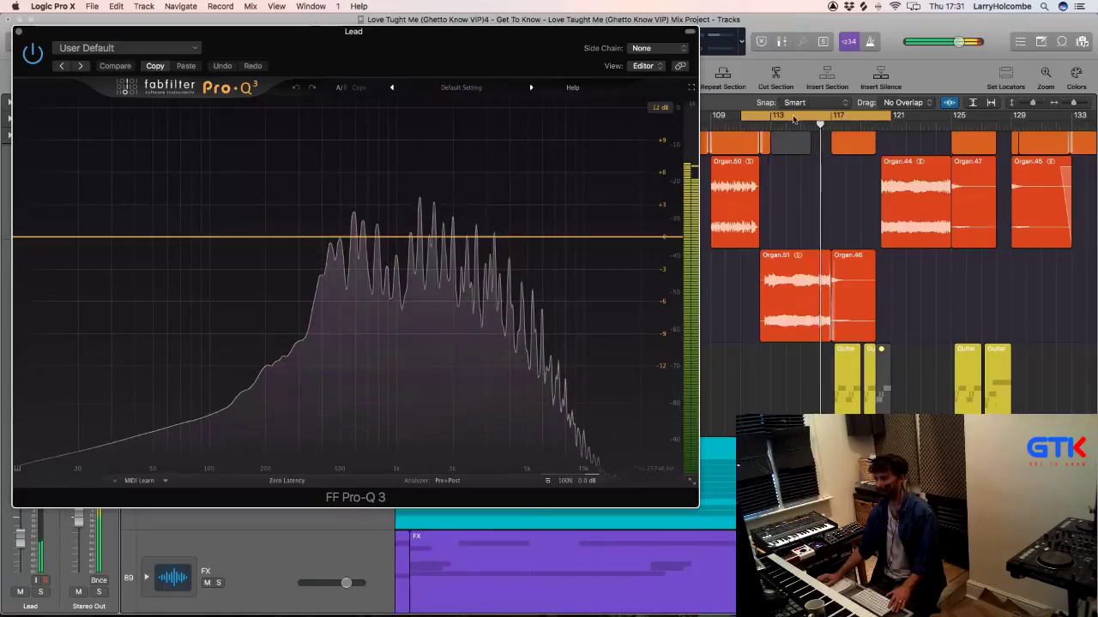
pyautogui.press('v')
pyautogui.moveTo(793, 123); pyautogui.dragTo(833, 115)
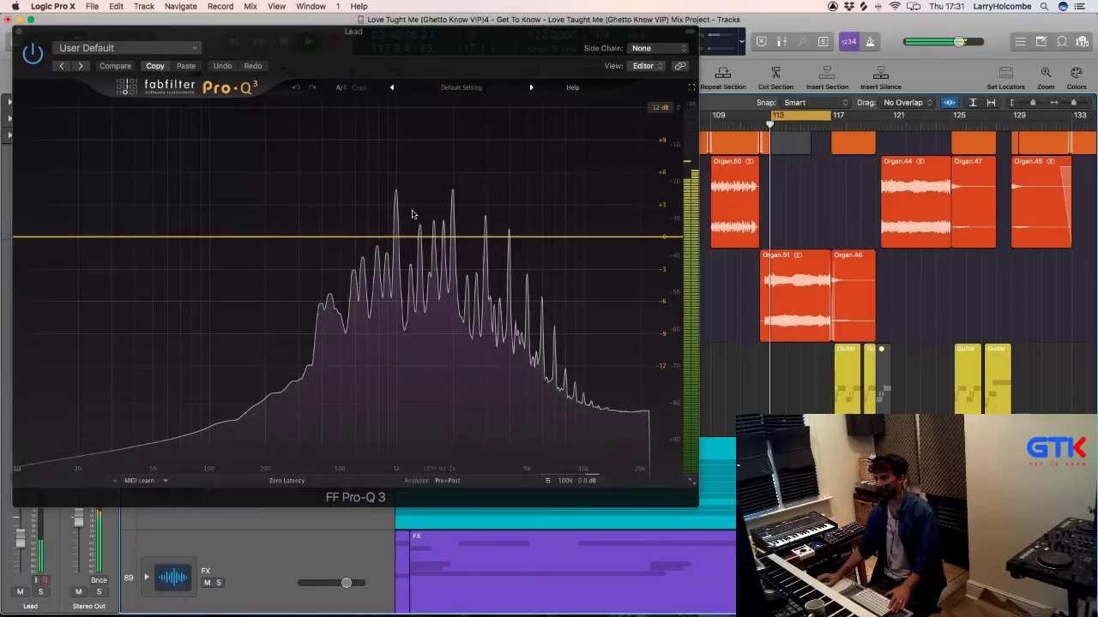
# Step: Add a gentle bell cut of about 0.9 dB near 950 Hz in the Lead EQ and compare it bypassed and enabled
pyautogui.moveTo(394, 232); pyautogui.dragTo(392, 233)
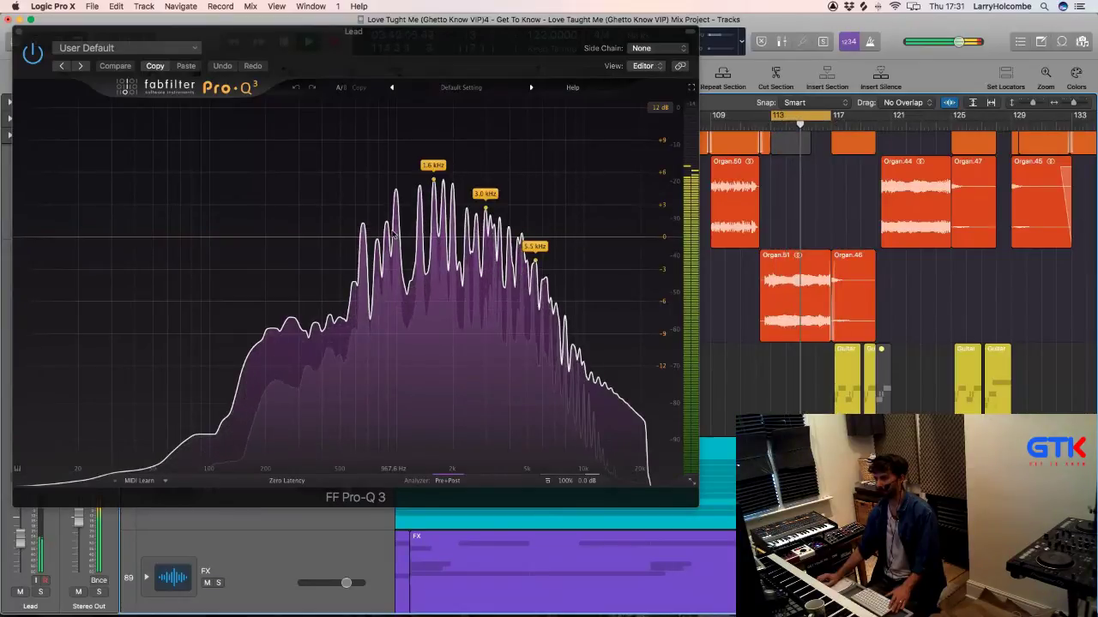
pyautogui.moveTo(388, 236)
pyautogui.mouseDown()
pyautogui.moveTo(337, 167)
pyautogui.moveTo(283, 122)
pyautogui.moveTo(392, 106)
pyautogui.moveTo(388, 249)
pyautogui.mouseUp()
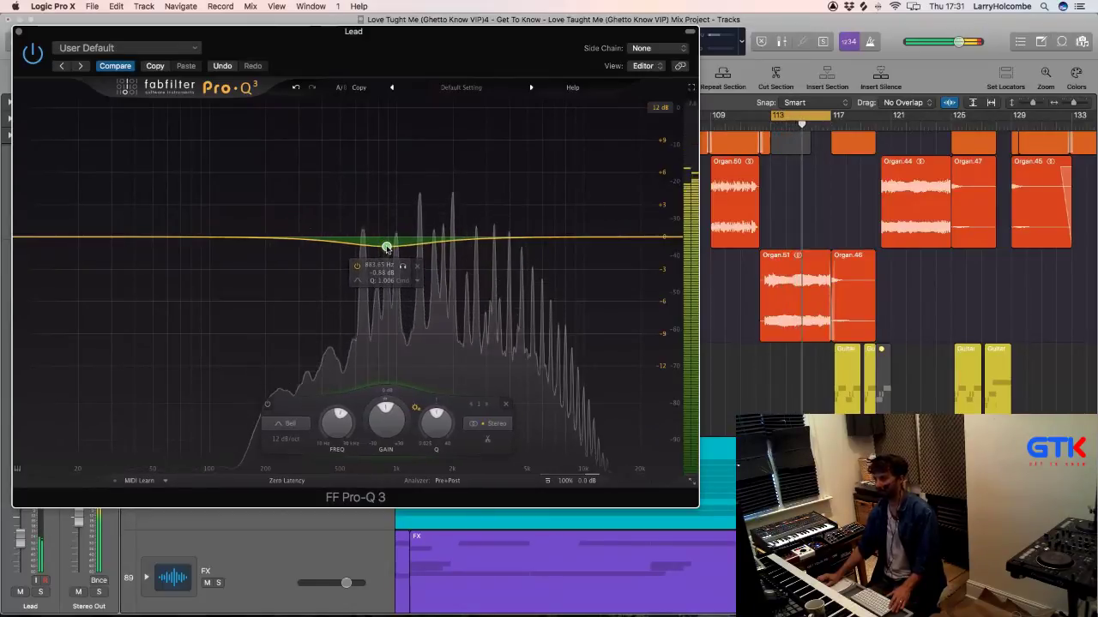
pyautogui.moveTo(387, 248); pyautogui.dragTo(393, 248)
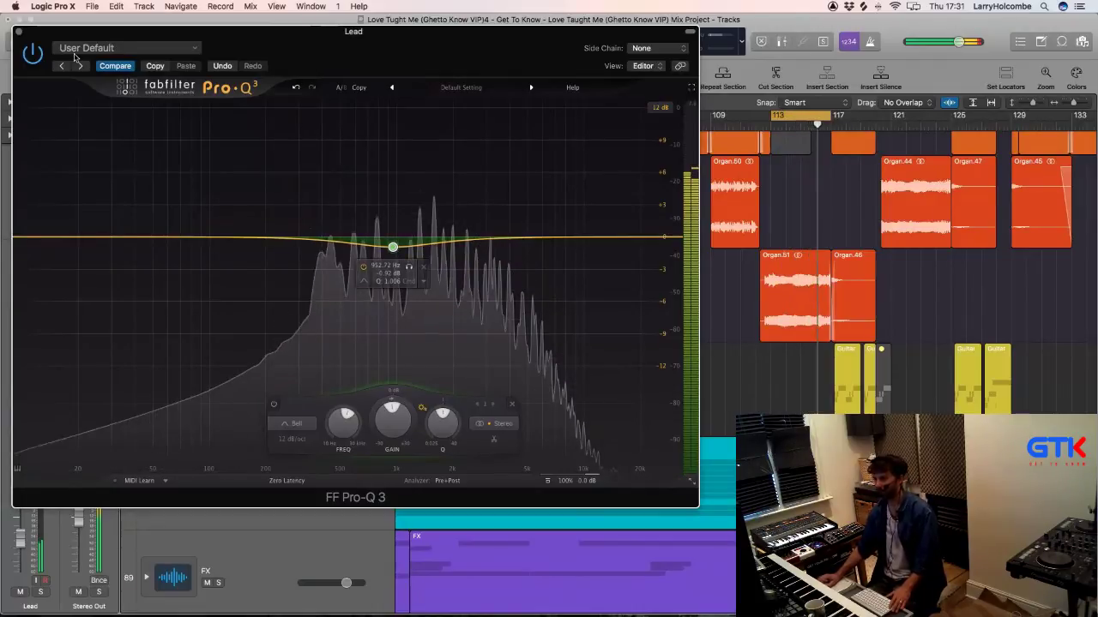
pyautogui.doubleClick(392, 248)
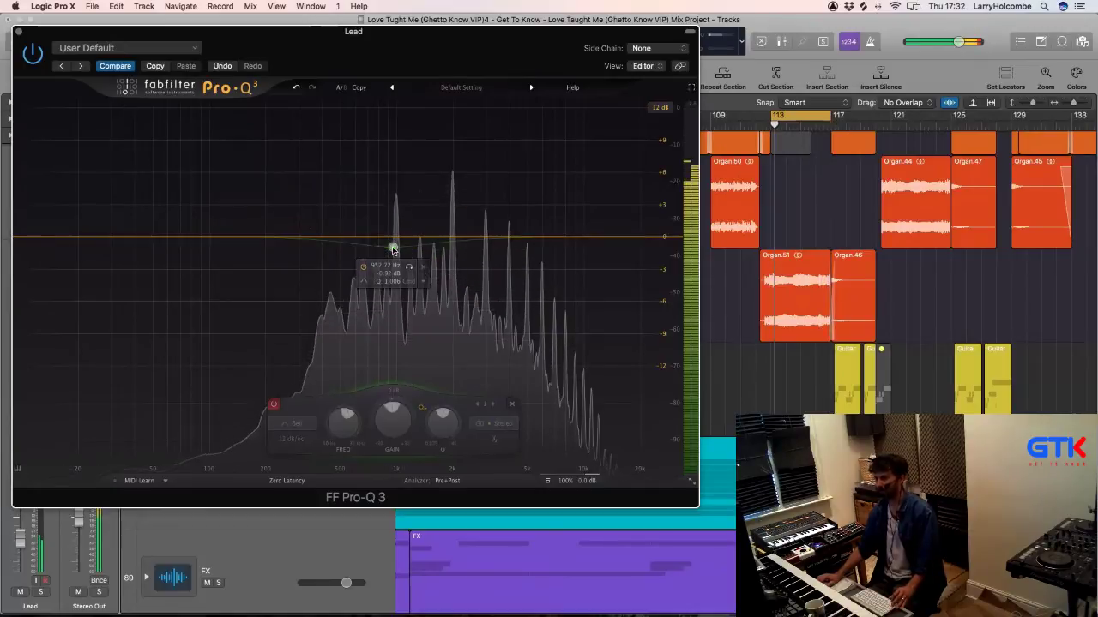
pyautogui.doubleClick(392, 249)
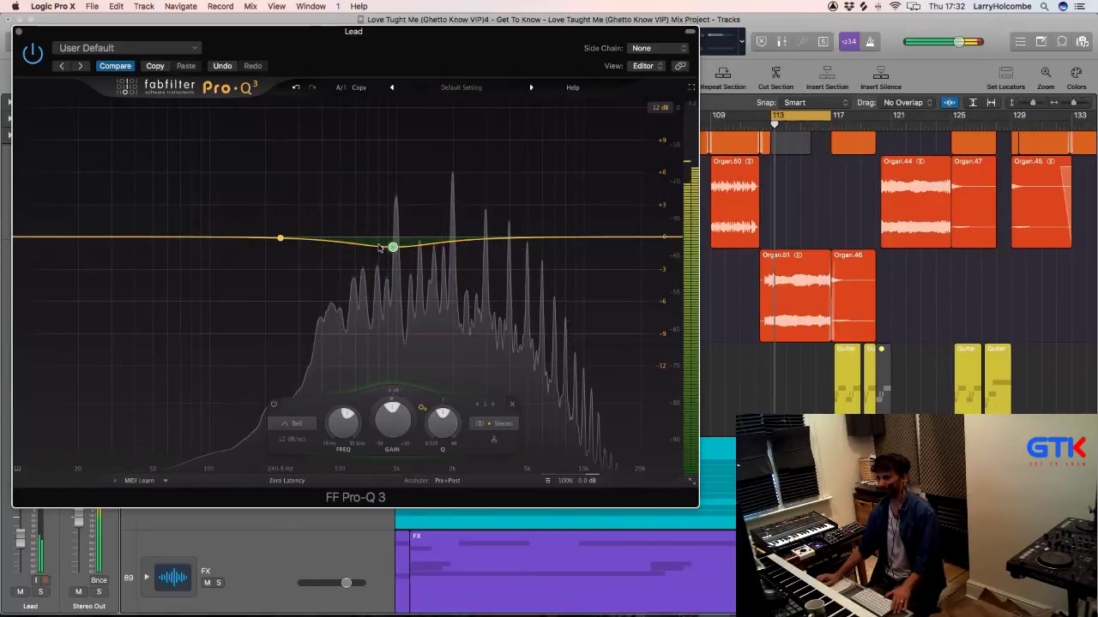
# Step: Move the bell cut to about 618 Hz at -1.3 dB, stop playback and restrict the band to the Mid signal
pyautogui.moveTo(392, 247); pyautogui.dragTo(358, 249)
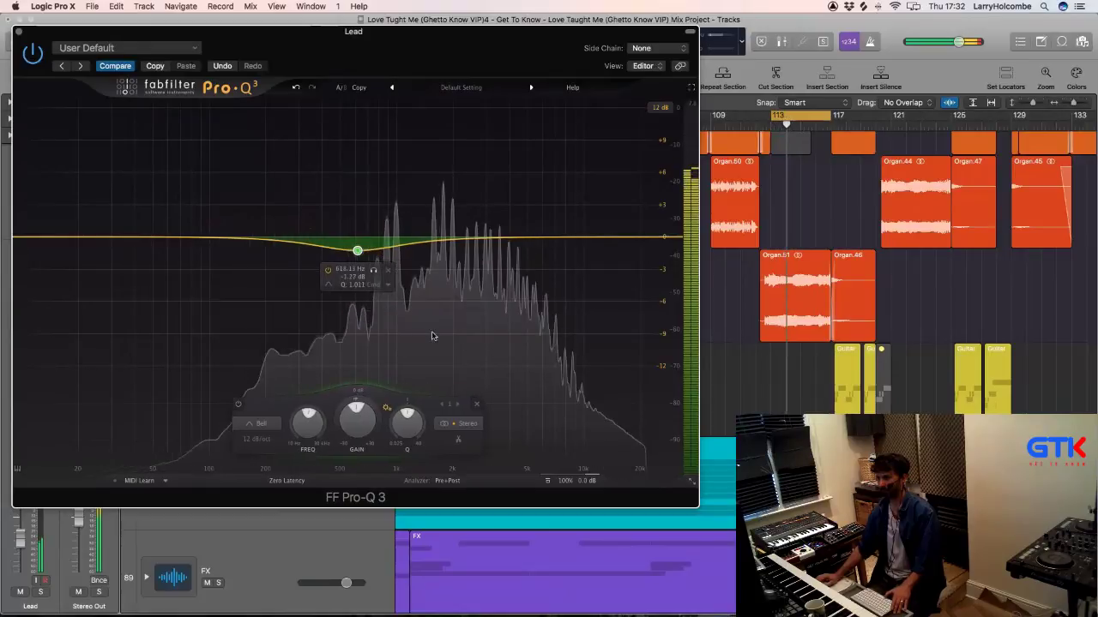
pyautogui.press('space')
pyautogui.click(468, 424)
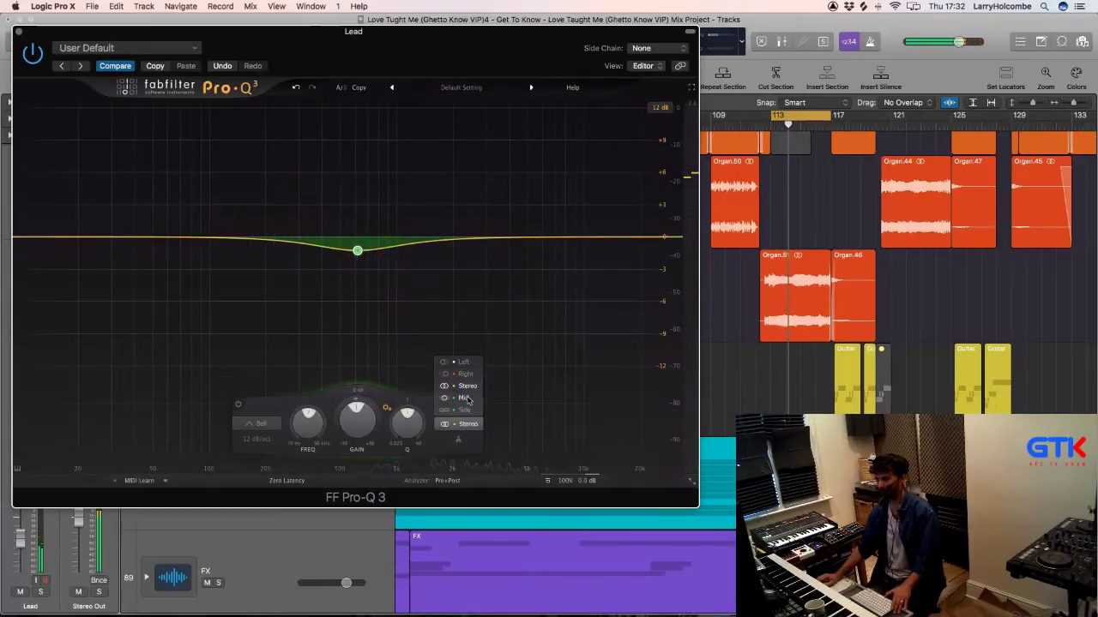
pyautogui.click(464, 398)
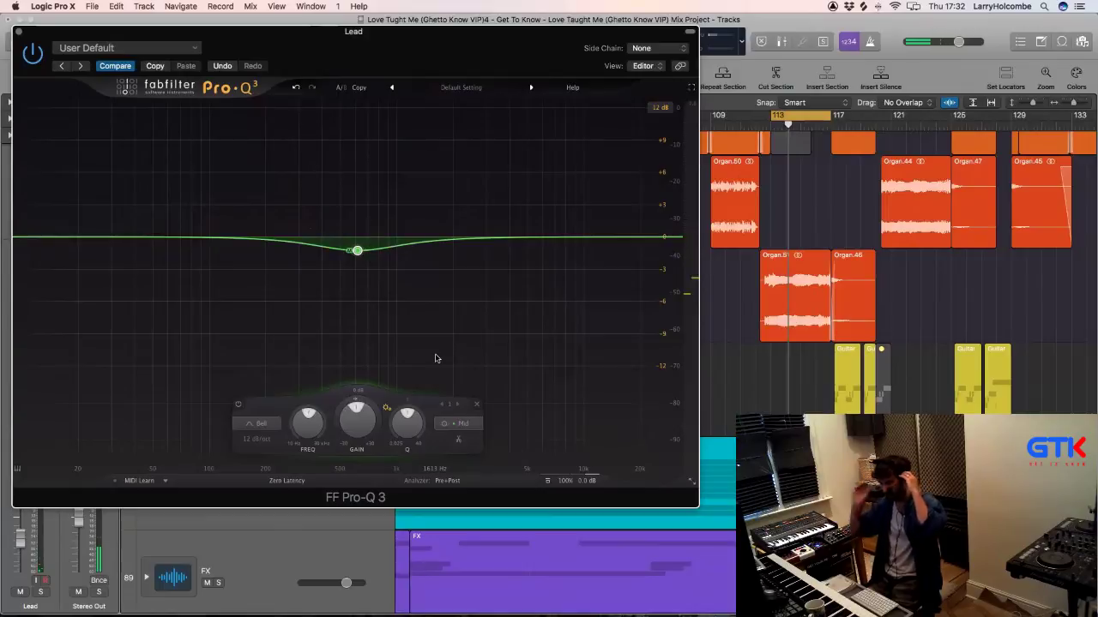
# Step: Add a second band as a High Shelf boost in the upper mids and restrict it to the Side signal
pyautogui.click(562, 238)
pyautogui.moveTo(563, 238); pyautogui.dragTo(550, 223)
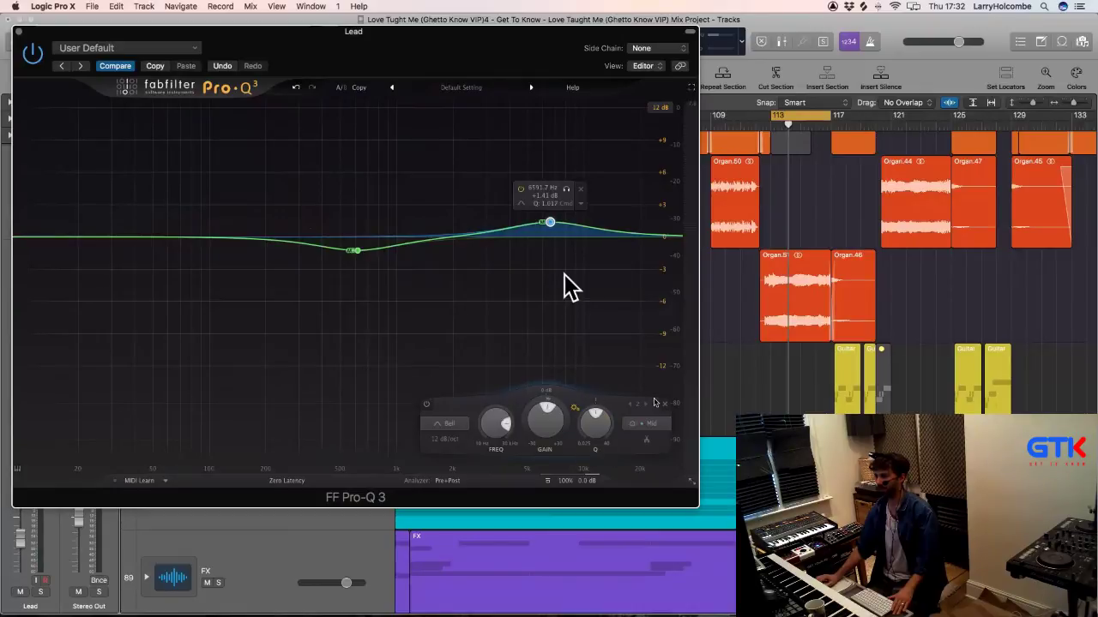
pyautogui.click(457, 424)
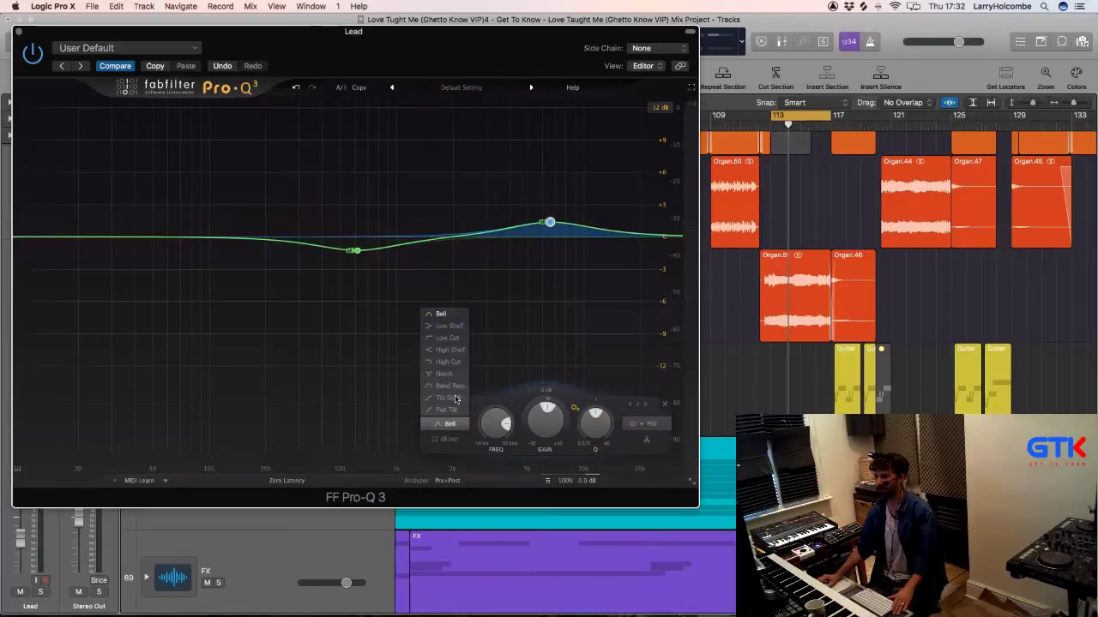
pyautogui.click(449, 350)
pyautogui.moveTo(549, 225); pyautogui.dragTo(480, 227)
pyautogui.click(585, 424)
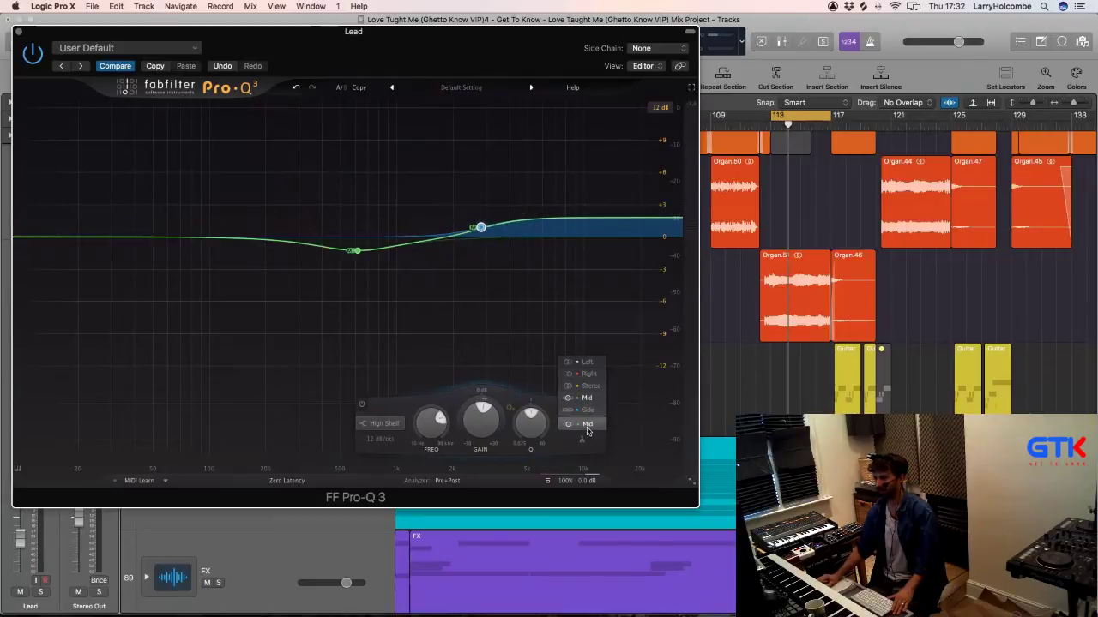
pyautogui.click(588, 410)
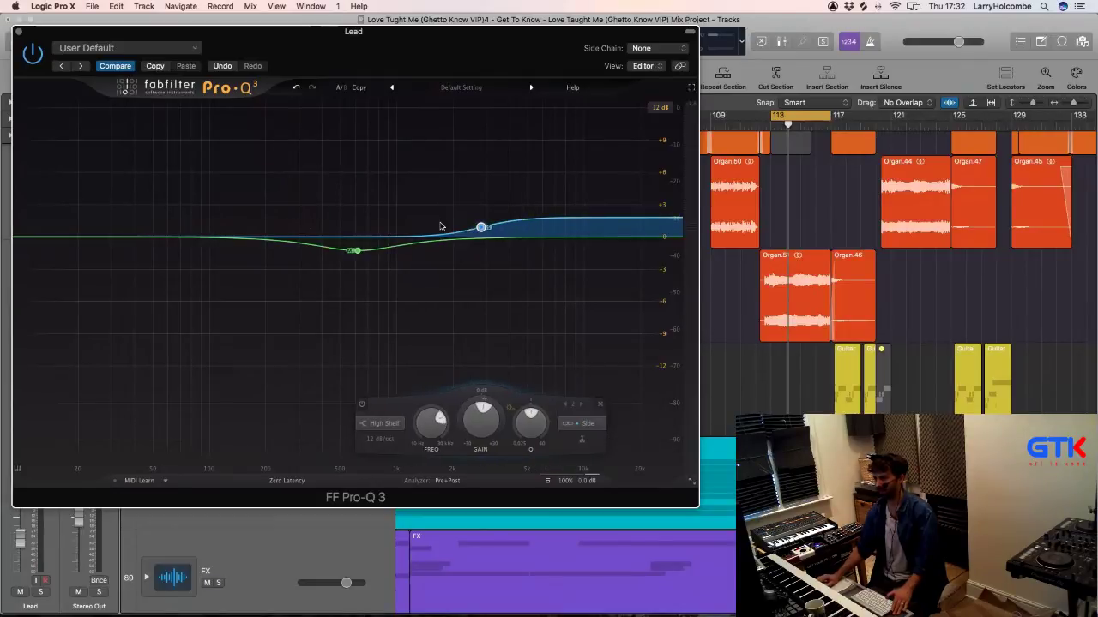
# Step: During playback, adjust the mid cut to about 719 Hz, -1.9 dB and the side shelf to about 2.8 kHz, +2.1 dB
pyautogui.press('space')
pyautogui.moveTo(480, 226); pyautogui.dragTo(475, 222)
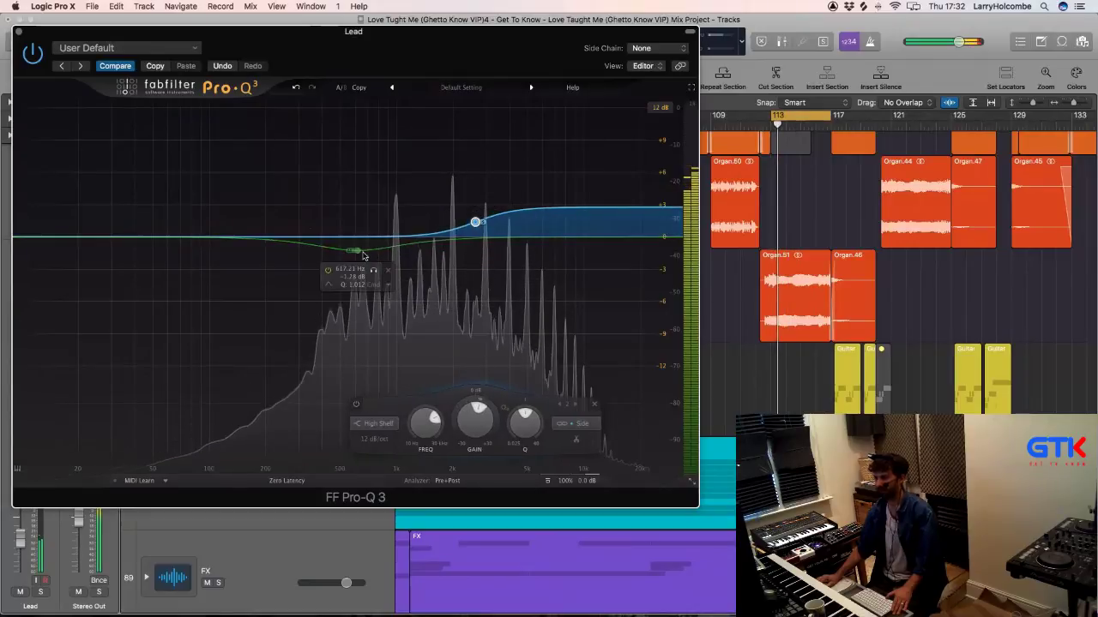
pyautogui.moveTo(354, 251); pyautogui.dragTo(370, 259)
pyautogui.moveTo(475, 221); pyautogui.dragTo(481, 229)
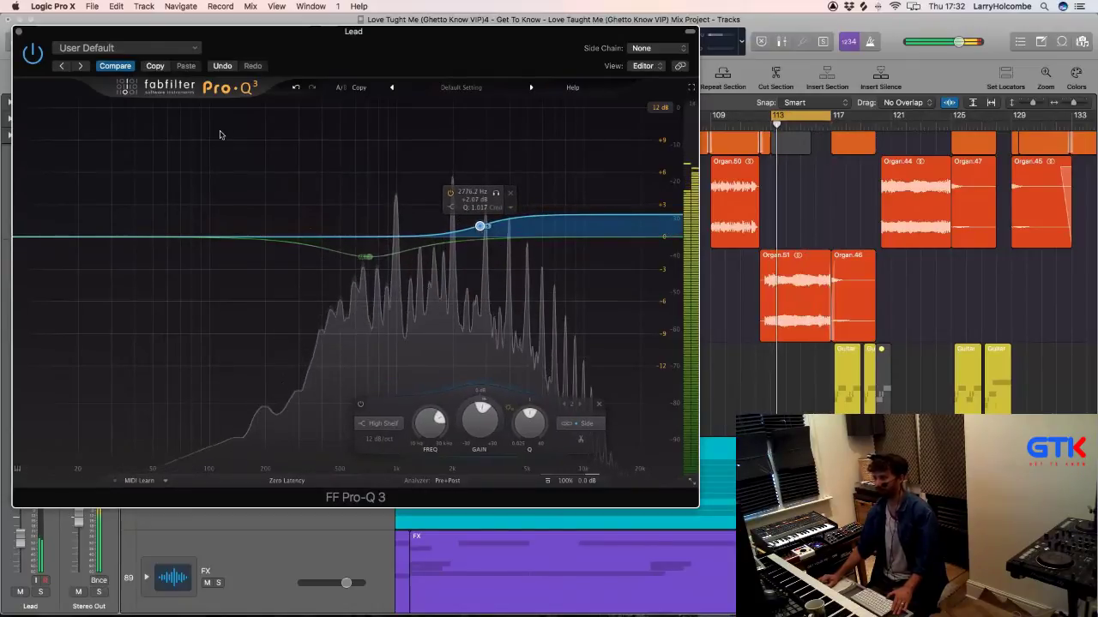
pyautogui.moveTo(188, 120); pyautogui.dragTo(525, 337)
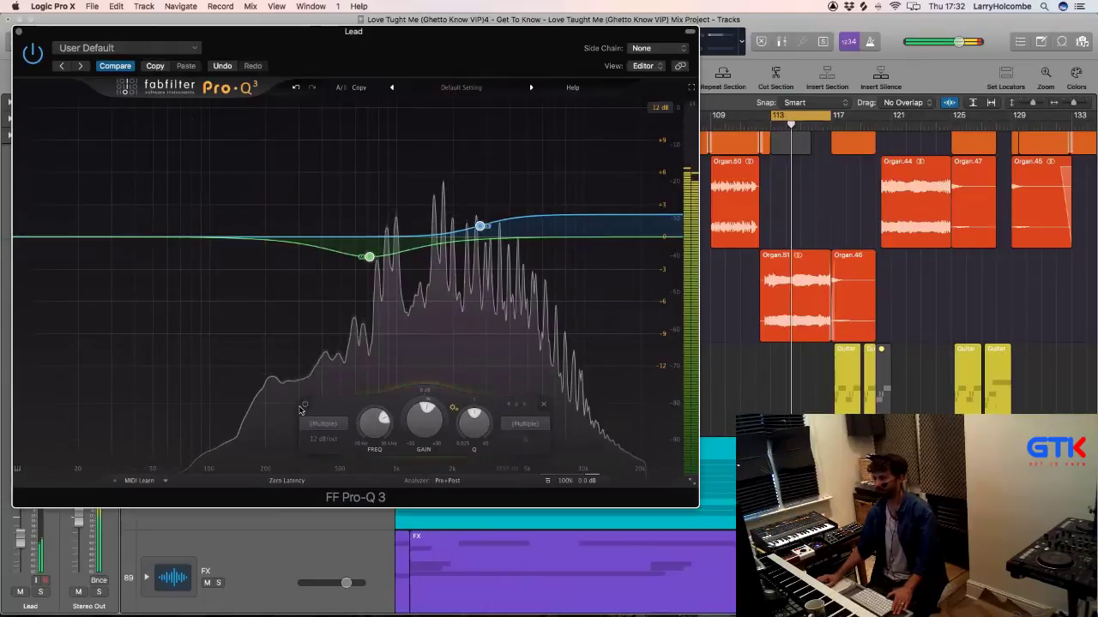
# Step: Add a stereo High Cut at about 6.6 kHz and a stereo Low Cut below 50 Hz to the Lead EQ
pyautogui.doubleClick(673, 237)
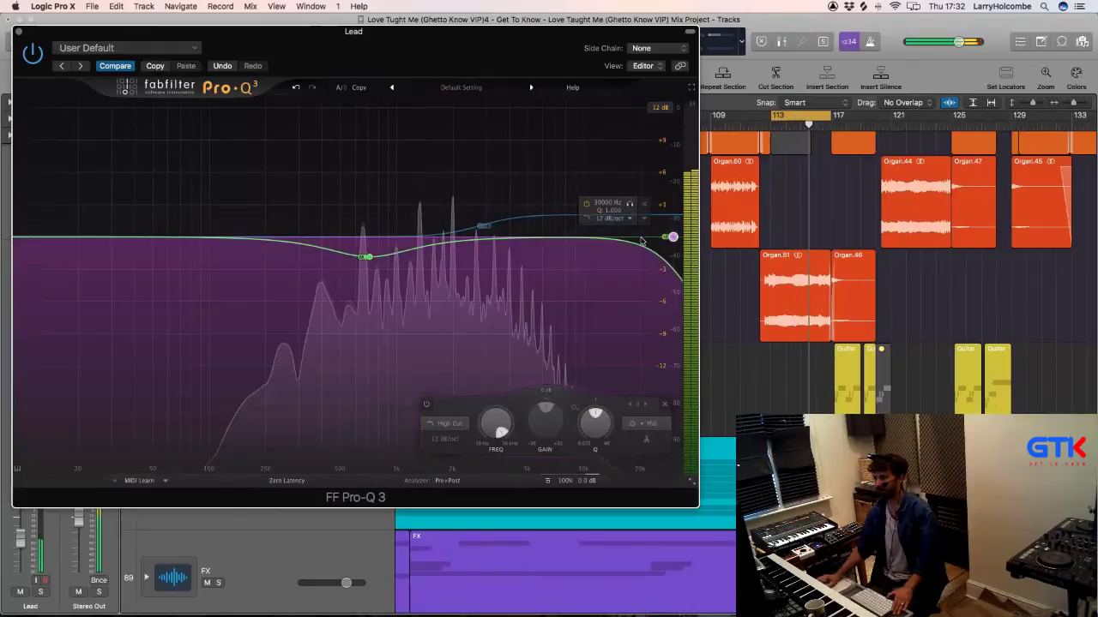
pyautogui.moveTo(613, 242); pyautogui.dragTo(598, 240)
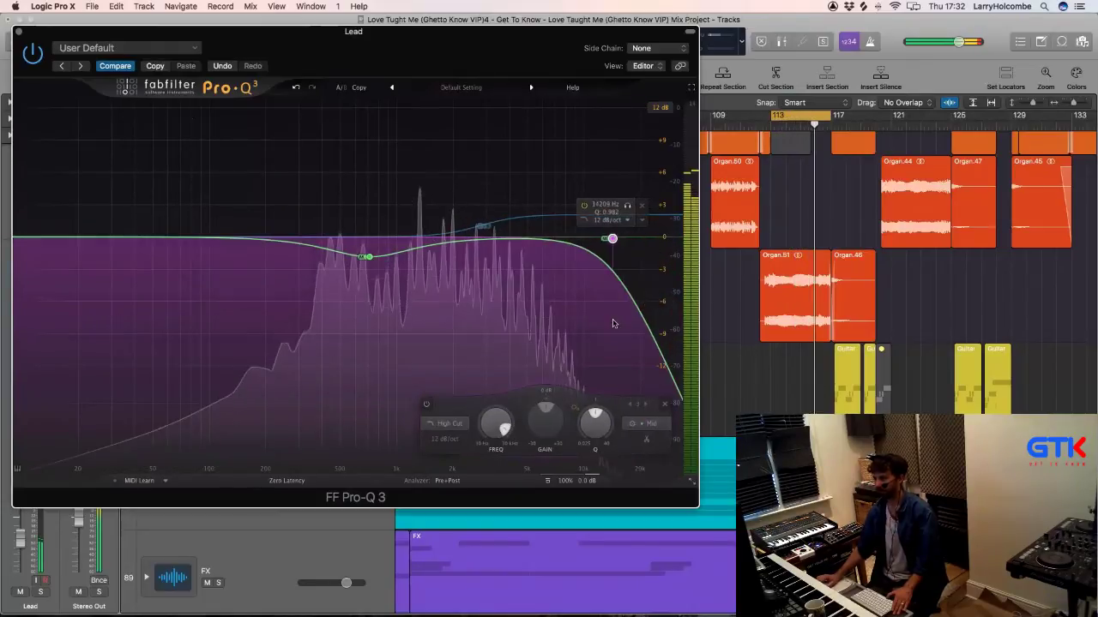
pyautogui.click(642, 424)
pyautogui.click(655, 386)
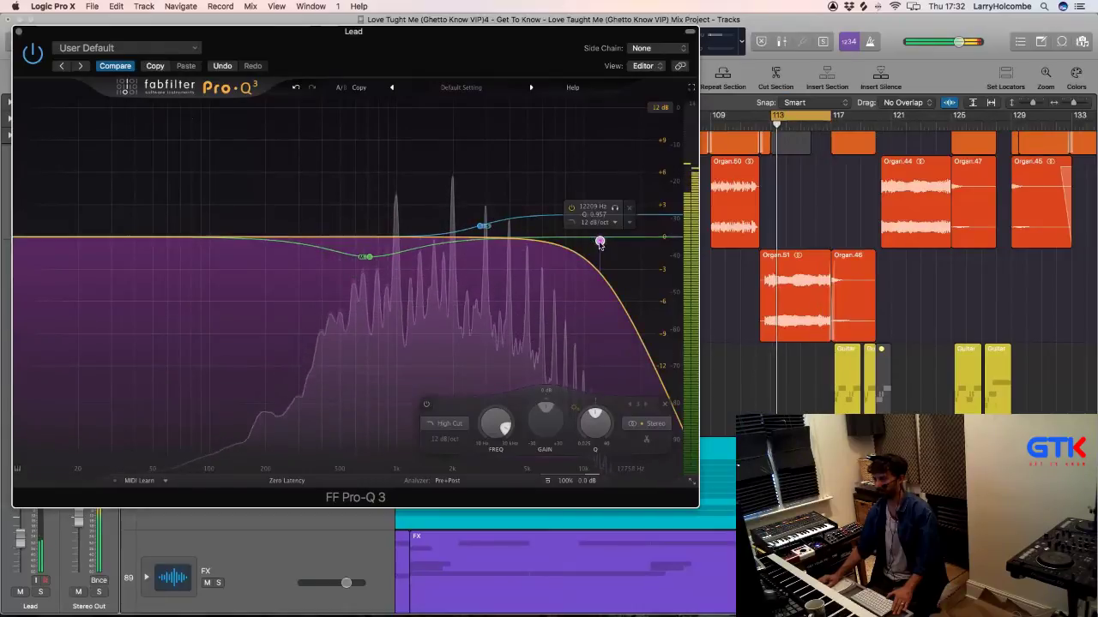
pyautogui.moveTo(593, 251); pyautogui.dragTo(550, 264)
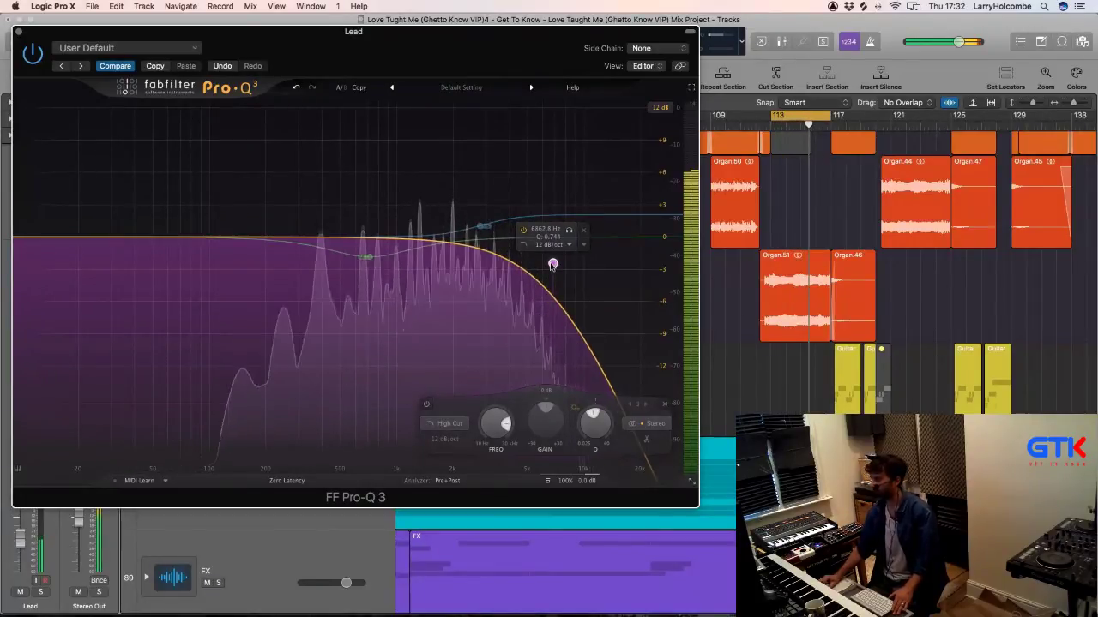
pyautogui.moveTo(552, 265); pyautogui.dragTo(549, 265)
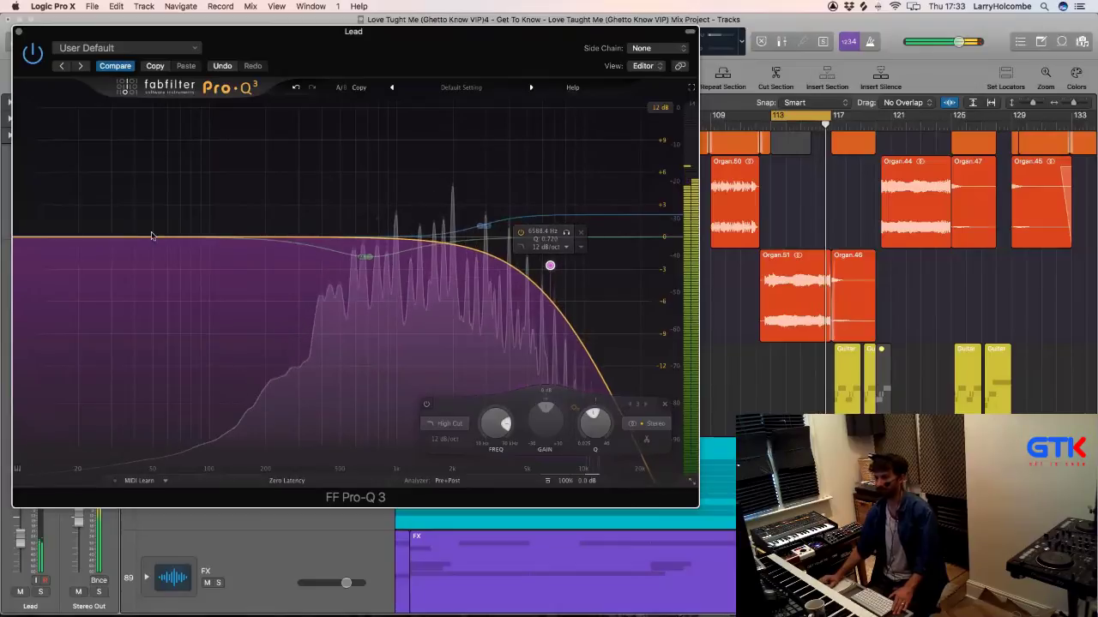
pyautogui.moveTo(34, 238); pyautogui.dragTo(137, 249)
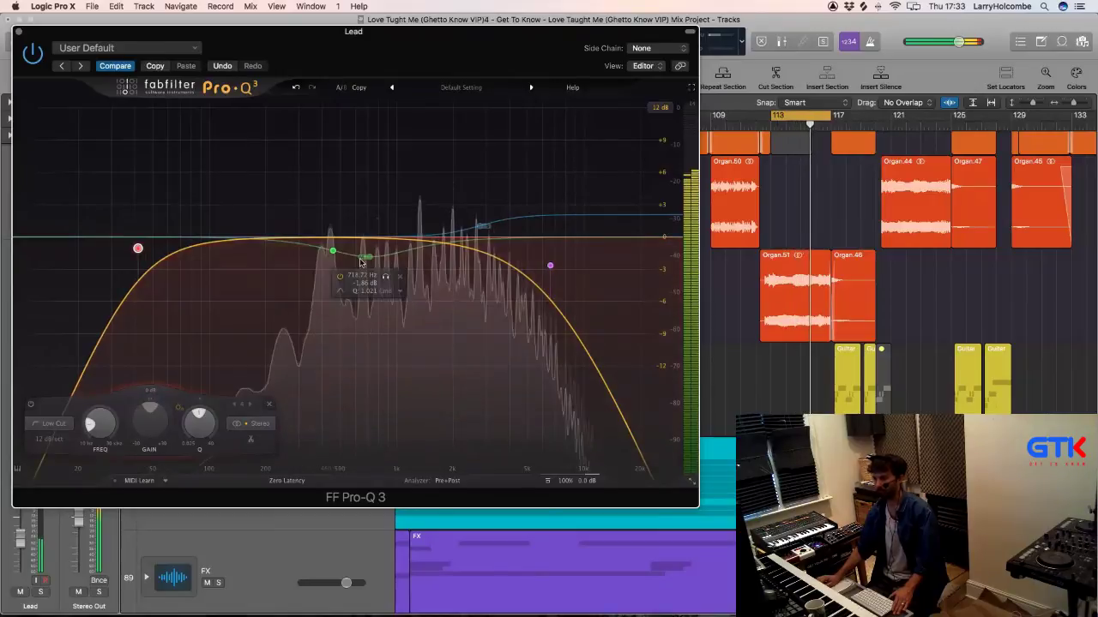
# Step: Move the mid cut to about 414 Hz at -3 dB and shift the side high shelf to a lower frequency
pyautogui.moveTo(366, 257); pyautogui.dragTo(324, 271)
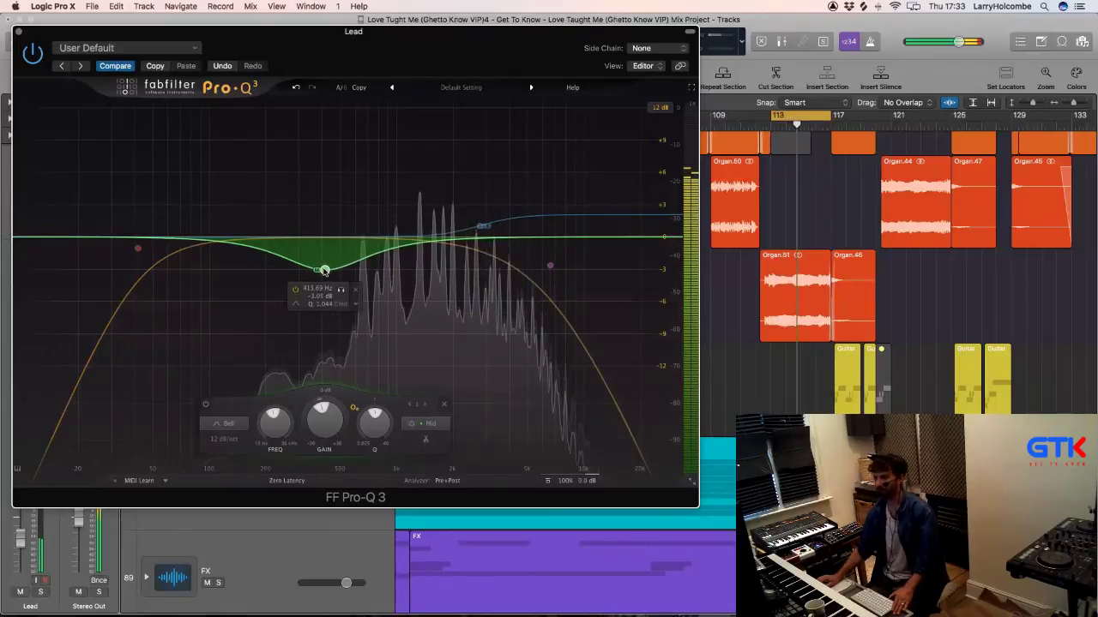
pyautogui.moveTo(483, 226); pyautogui.dragTo(404, 227)
# Step: Select all Lead EQ bands and compare the sound with them bypassed and re-enabled
pyautogui.moveTo(59, 137); pyautogui.dragTo(624, 377)
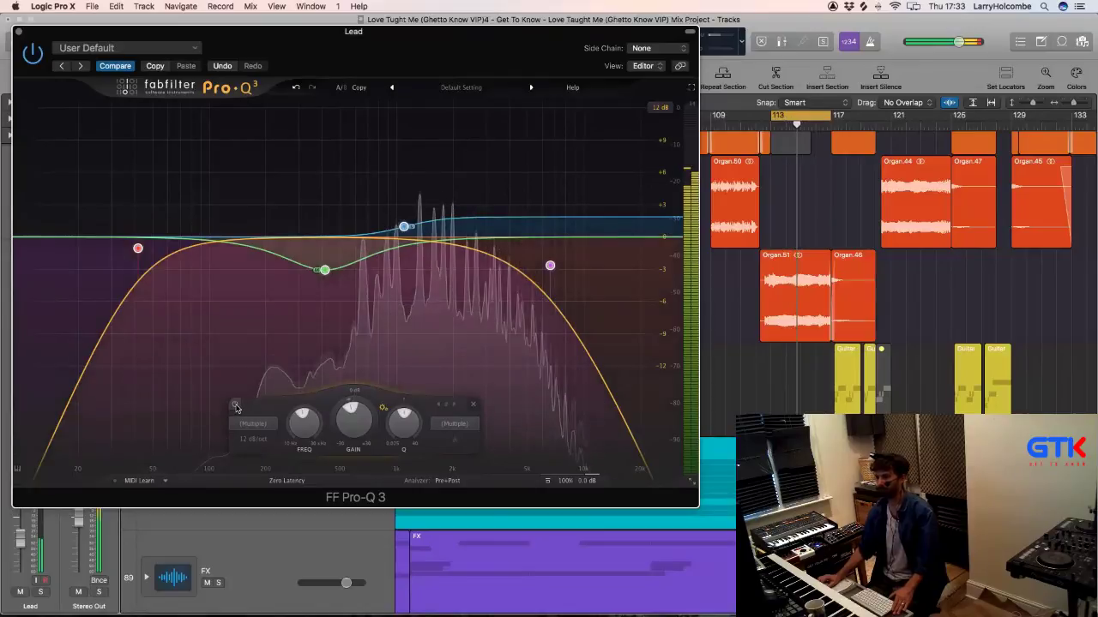
pyautogui.click(236, 406)
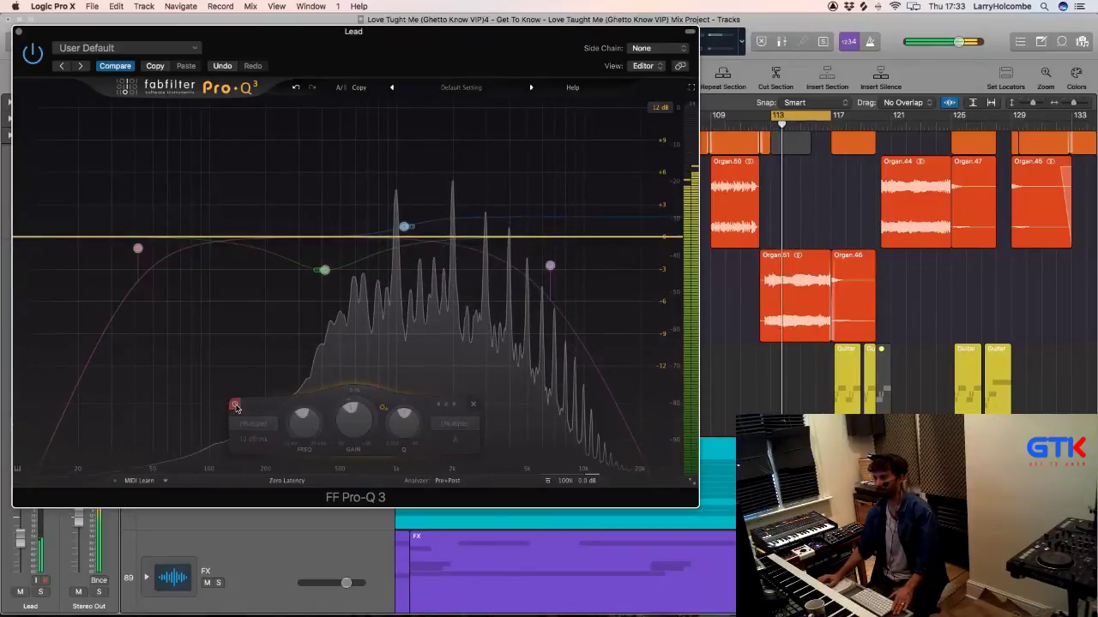
pyautogui.click(236, 406)
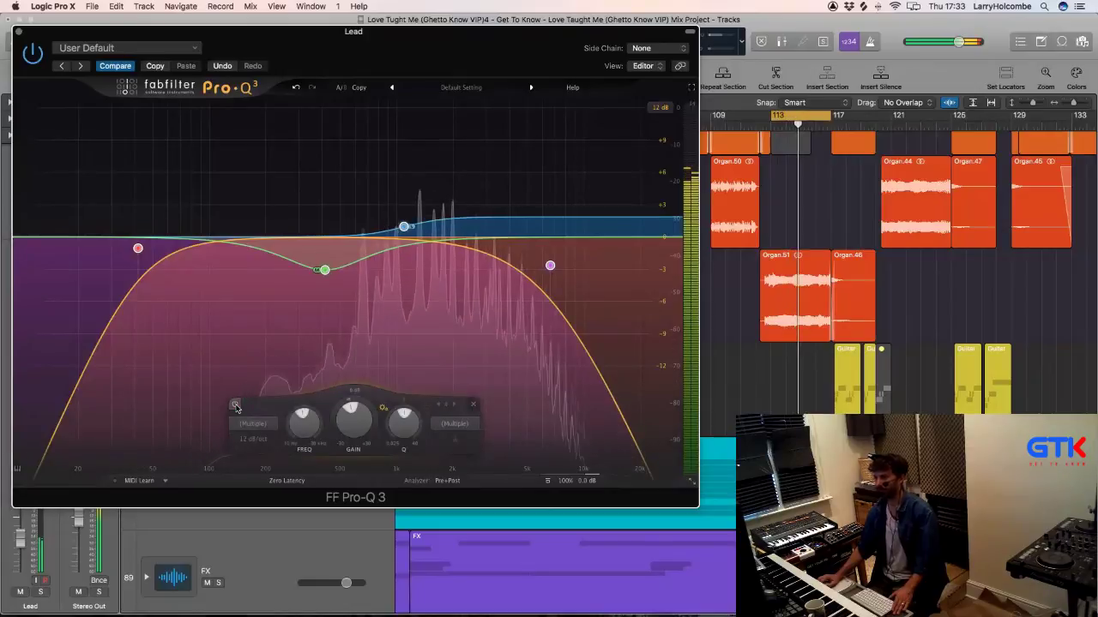
# Step: Compare the Lead with all EQ bands active and bypassed, leave the bands bypassed, and close the EQ
pyautogui.click(236, 406)
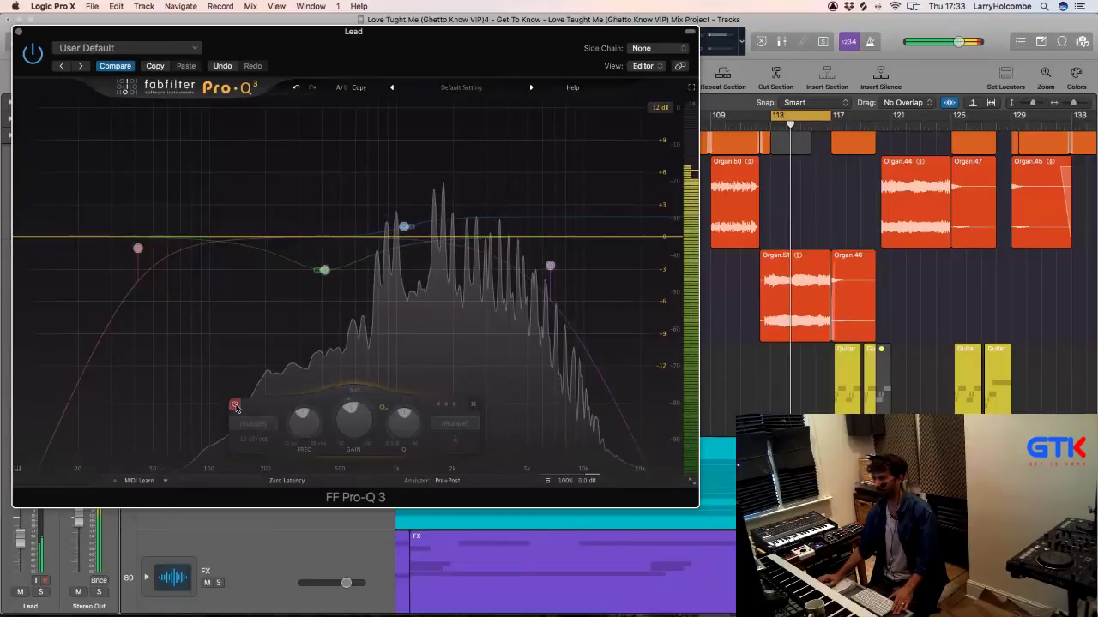
pyautogui.click(236, 406)
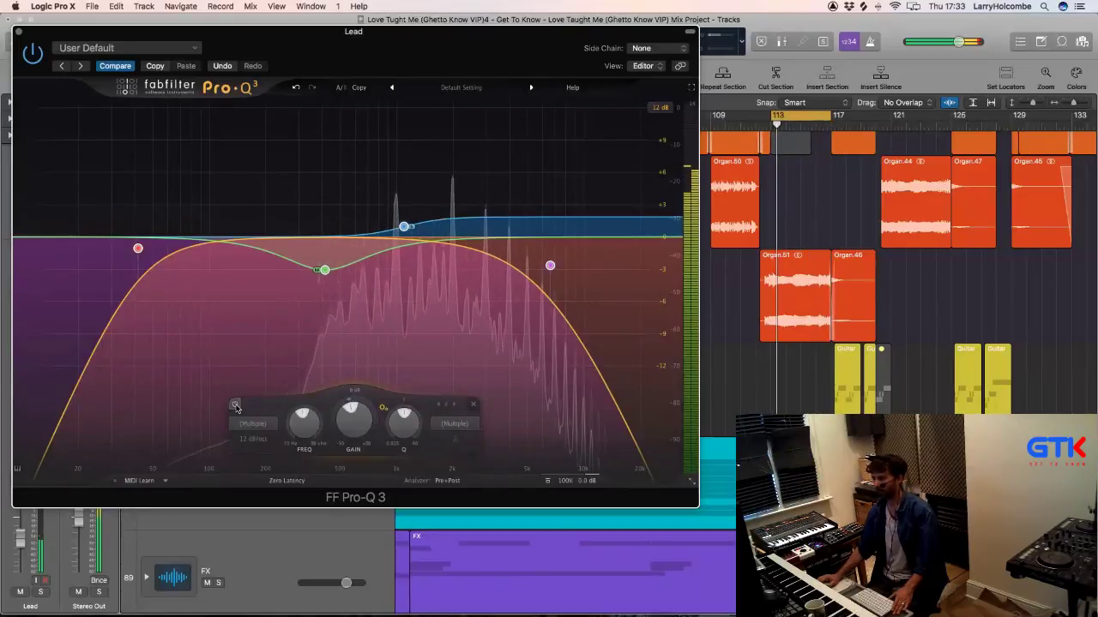
pyautogui.click(236, 405)
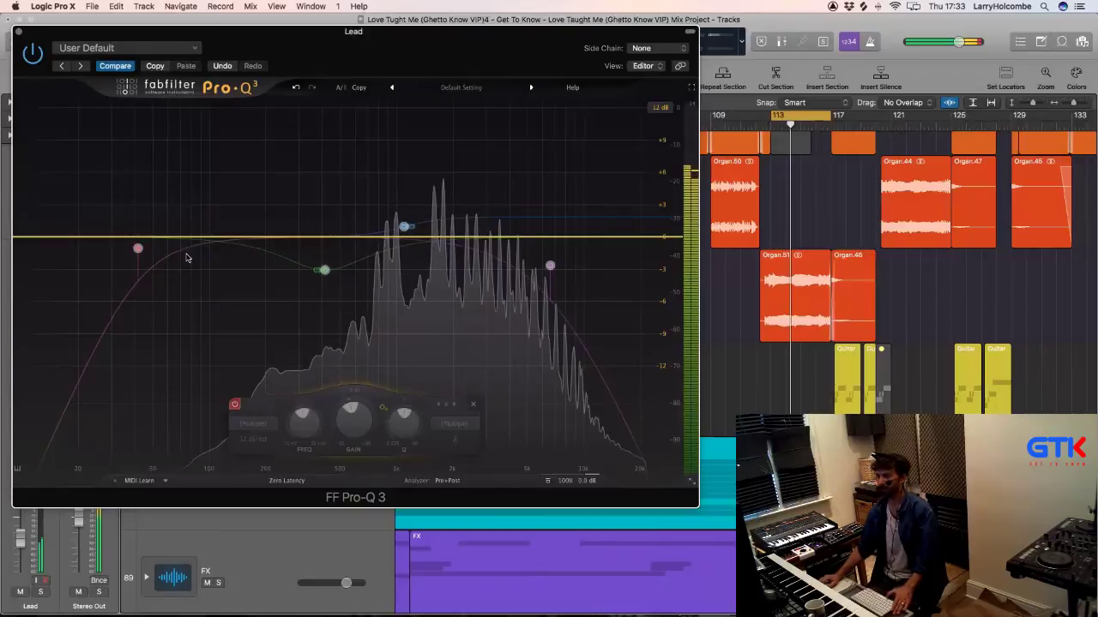
pyautogui.click(18, 32)
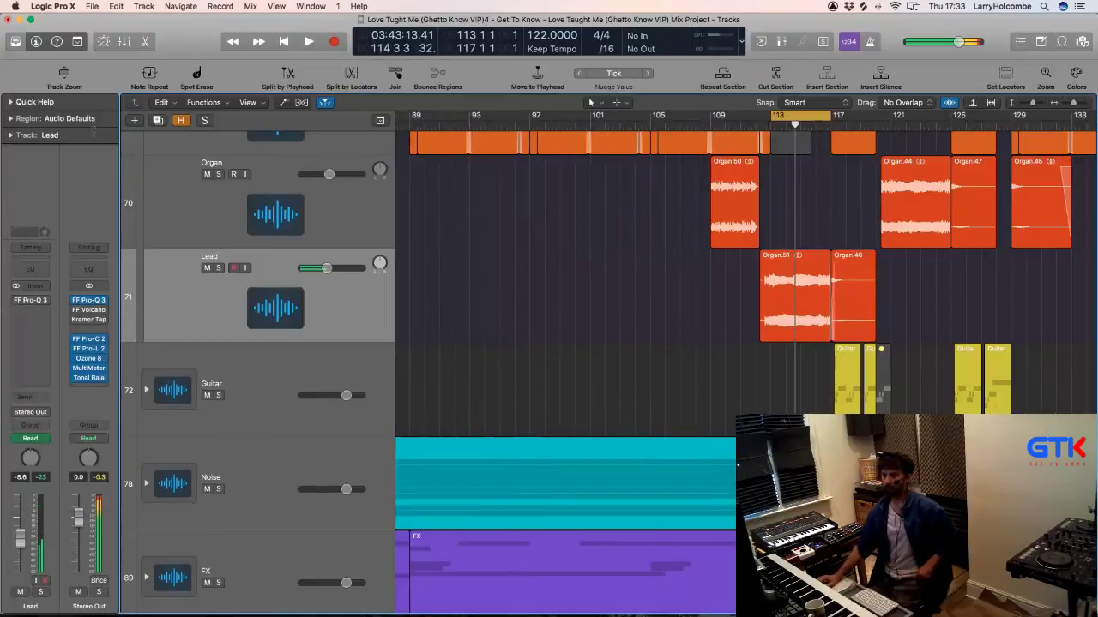
# Step: Insert a stereo Direction Mixer on the Lead channel and narrow its Spread to 0.00 during playback
pyautogui.click(28, 336)
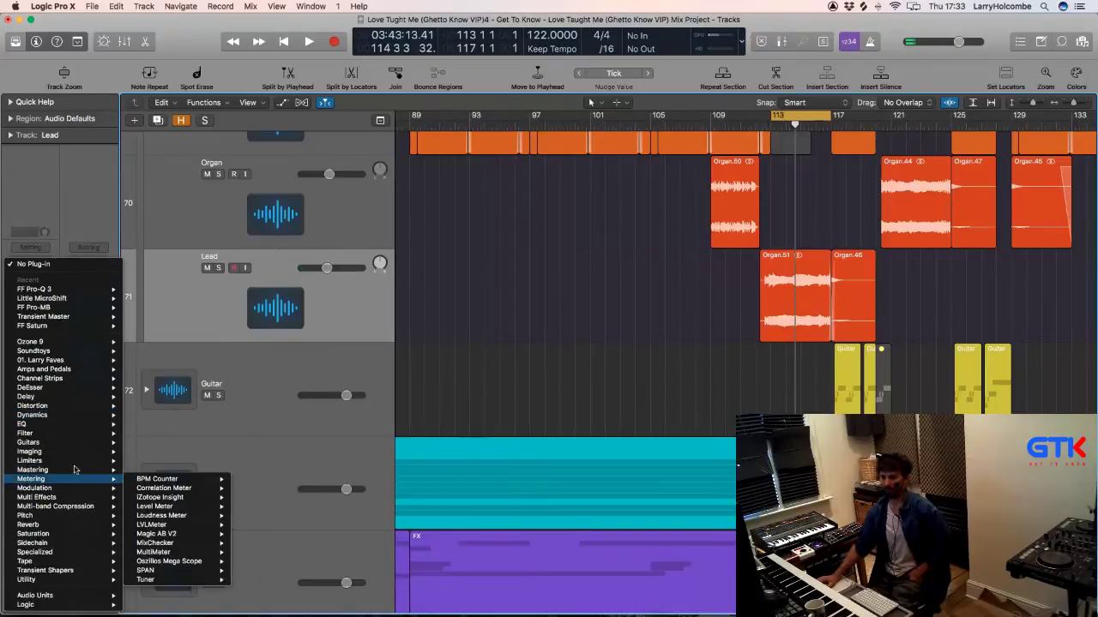
pyautogui.moveTo(65, 453)
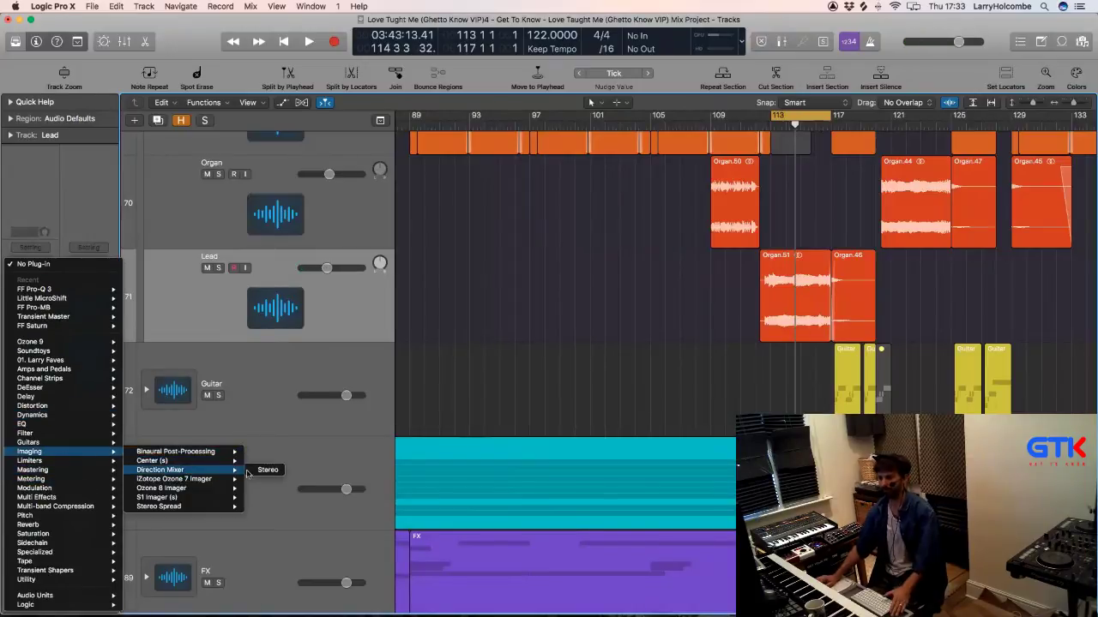
pyautogui.click(261, 472)
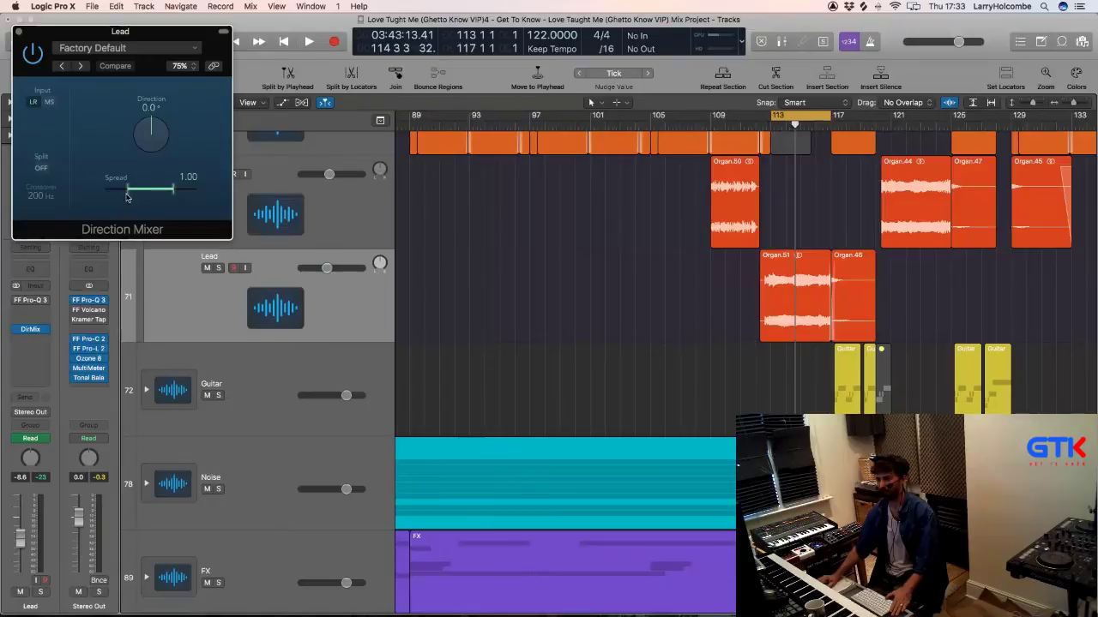
pyautogui.press('space')
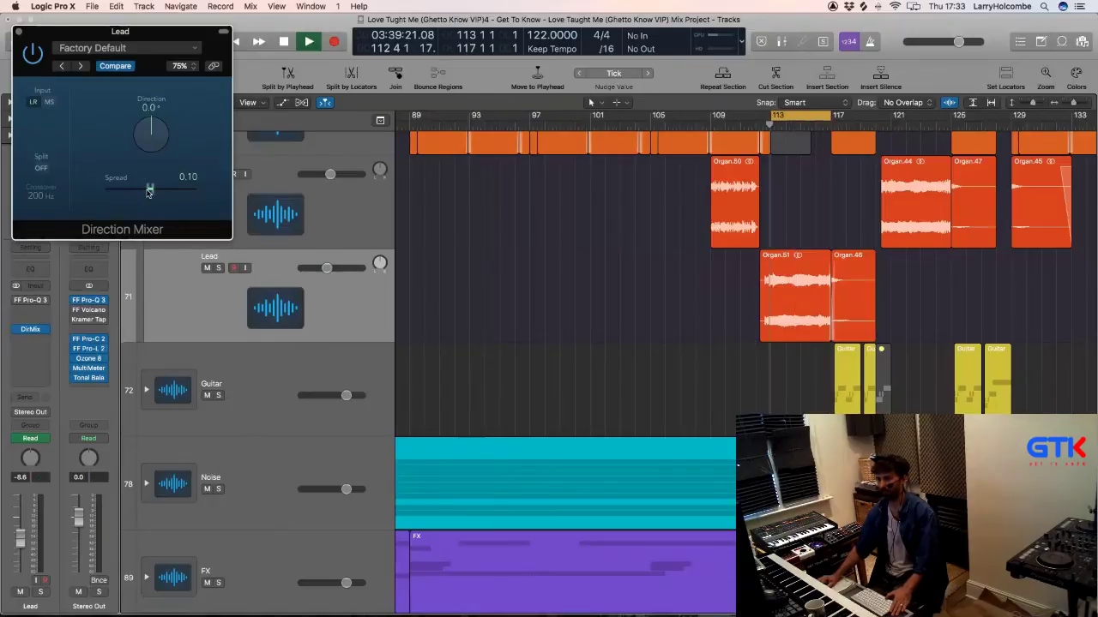
pyautogui.moveTo(148, 193); pyautogui.dragTo(149, 192)
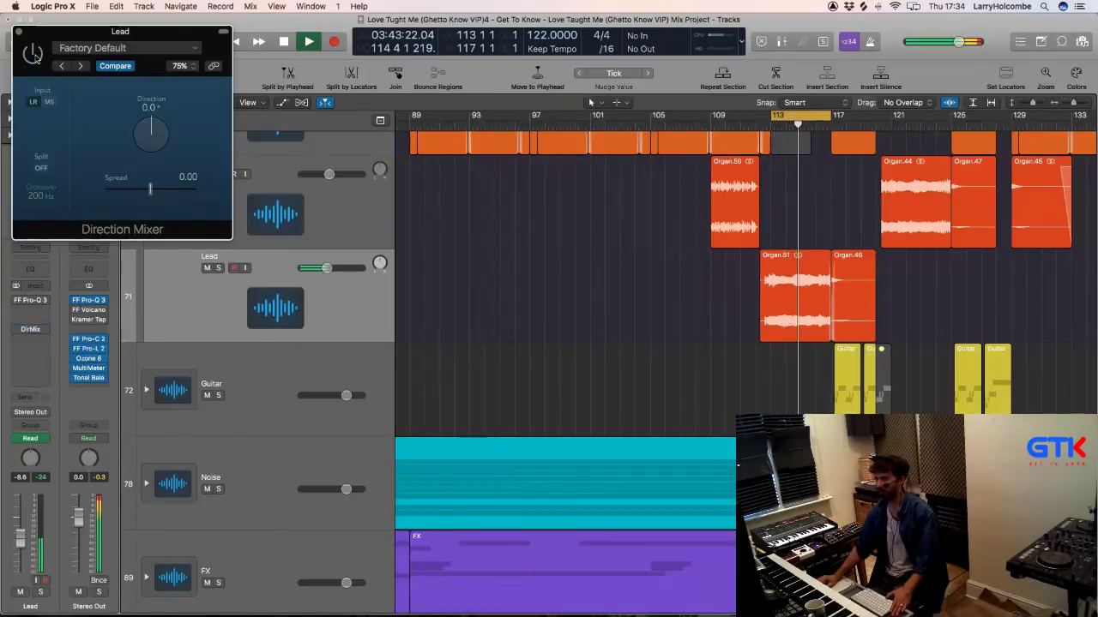
# Step: Compare the Lead with the Direction Mixer bypassed and active, leave it active, and close its window
pyautogui.press('space')
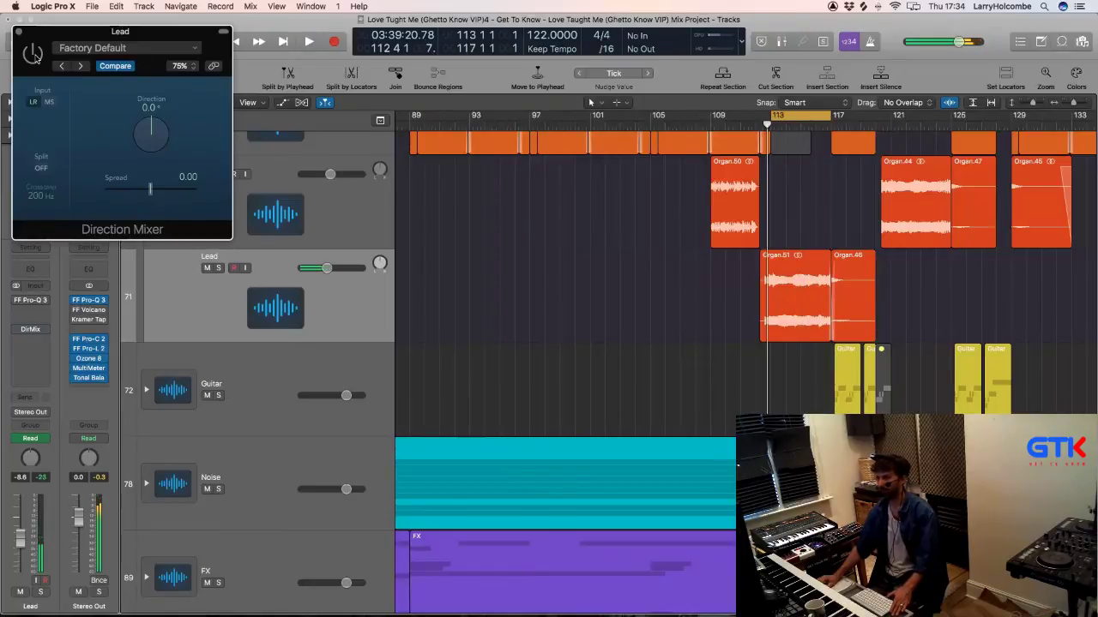
pyautogui.press('space')
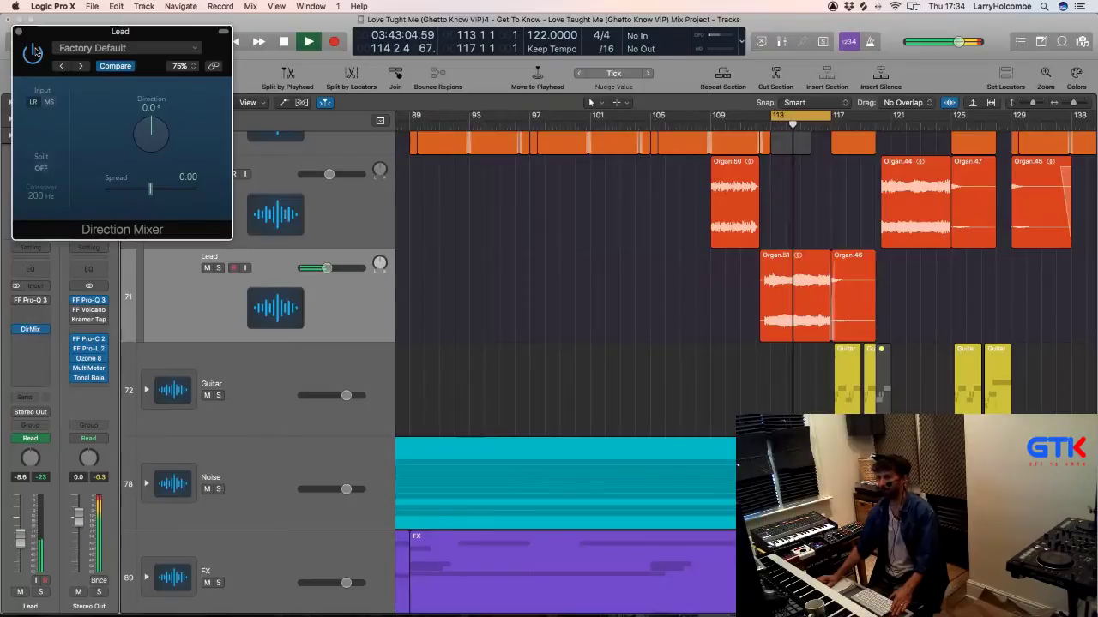
pyautogui.click(30, 329)
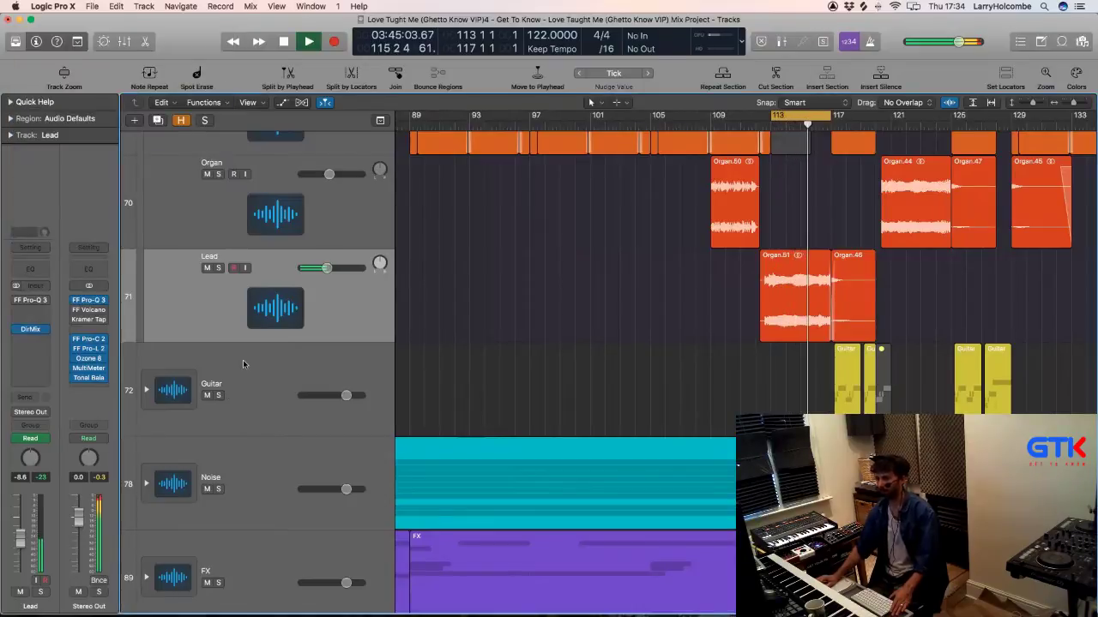
# Step: Insert a second FF Pro-Q 3 on the Lead and add a stereo High Cut at about 6450 Hz with a 6 dB/oct slope
pyautogui.click(35, 315)
pyautogui.moveTo(103, 342)
pyautogui.click(147, 342)
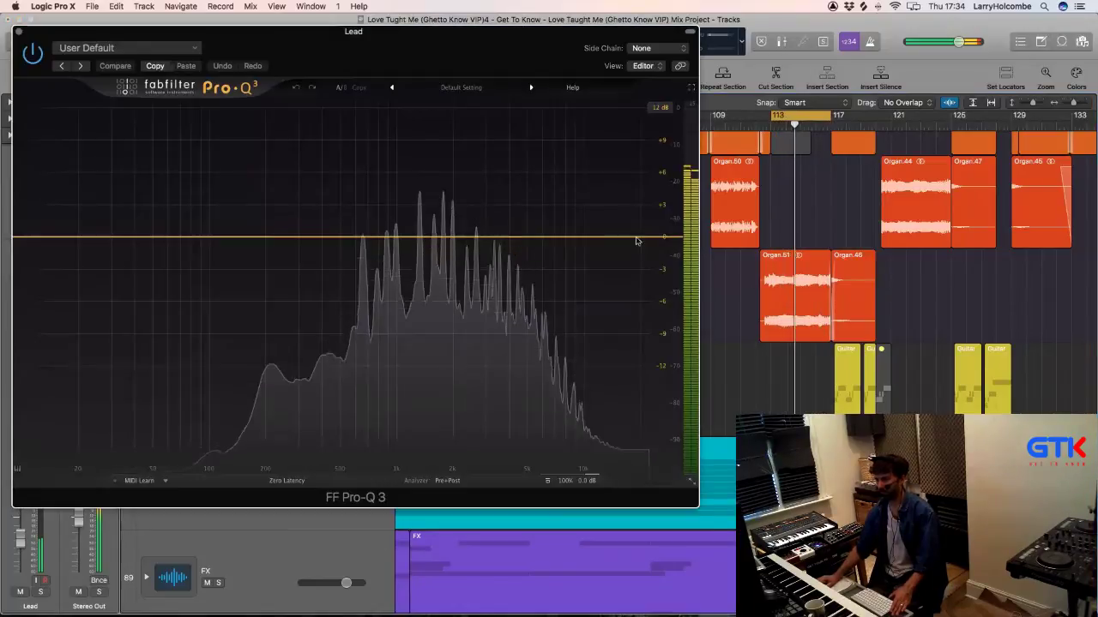
pyautogui.click(637, 238)
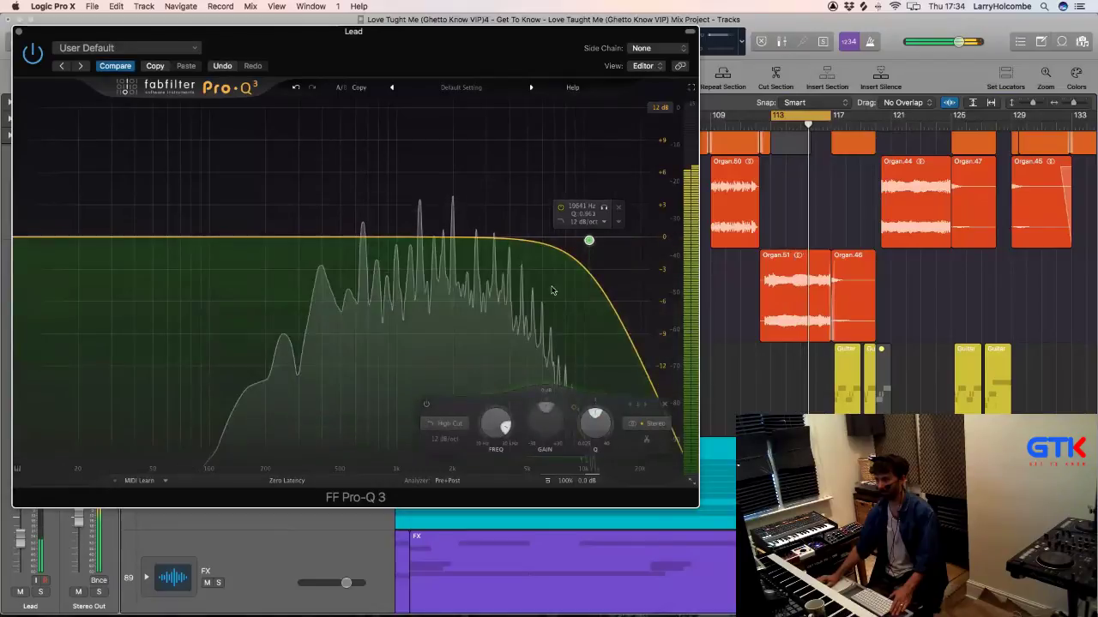
pyautogui.moveTo(589, 240); pyautogui.dragTo(558, 297)
pyautogui.click(444, 440)
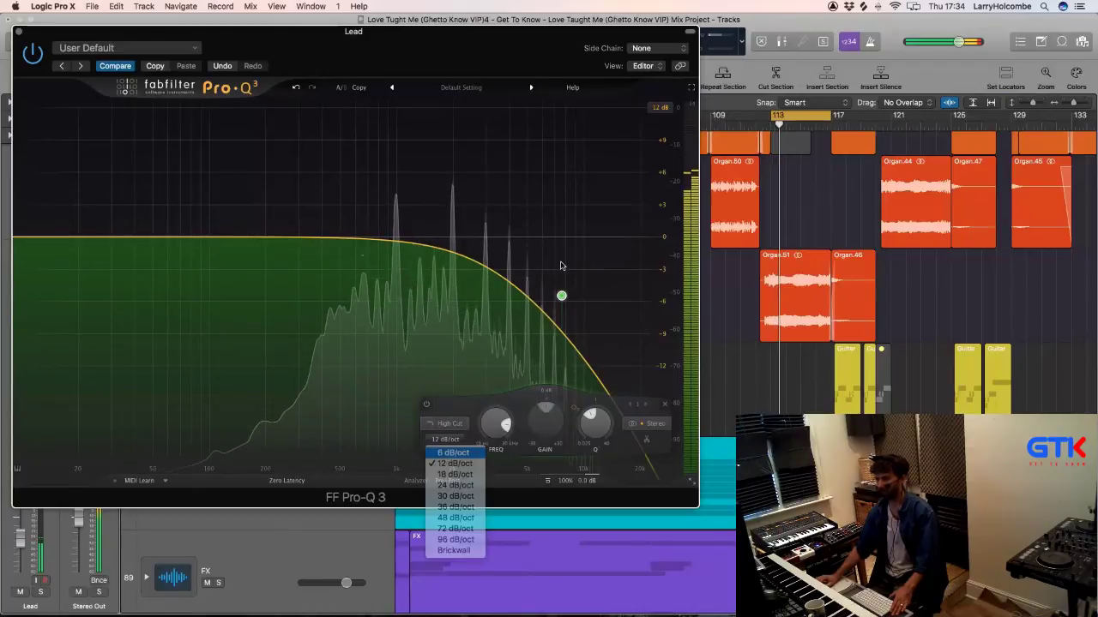
pyautogui.click(443, 451)
pyautogui.moveTo(554, 239); pyautogui.dragTo(547, 238)
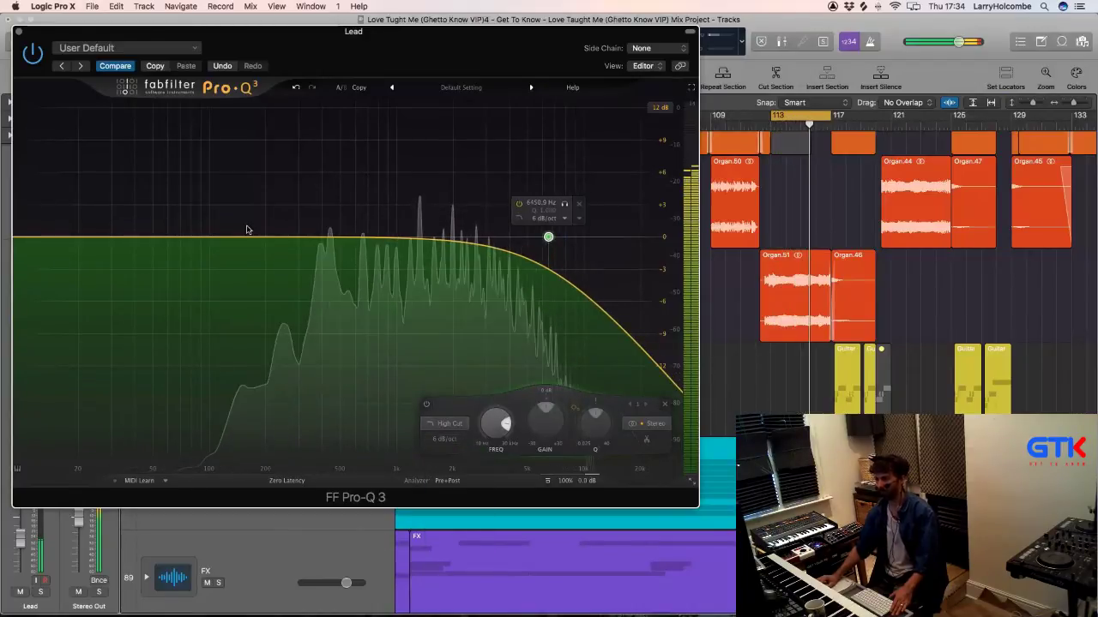
# Step: Add a stereo Low Shelf at about 130 Hz to the second Lead EQ, cutting the lows by about 24 dB
pyautogui.moveTo(56, 239); pyautogui.dragTo(66, 239)
pyautogui.click(54, 424)
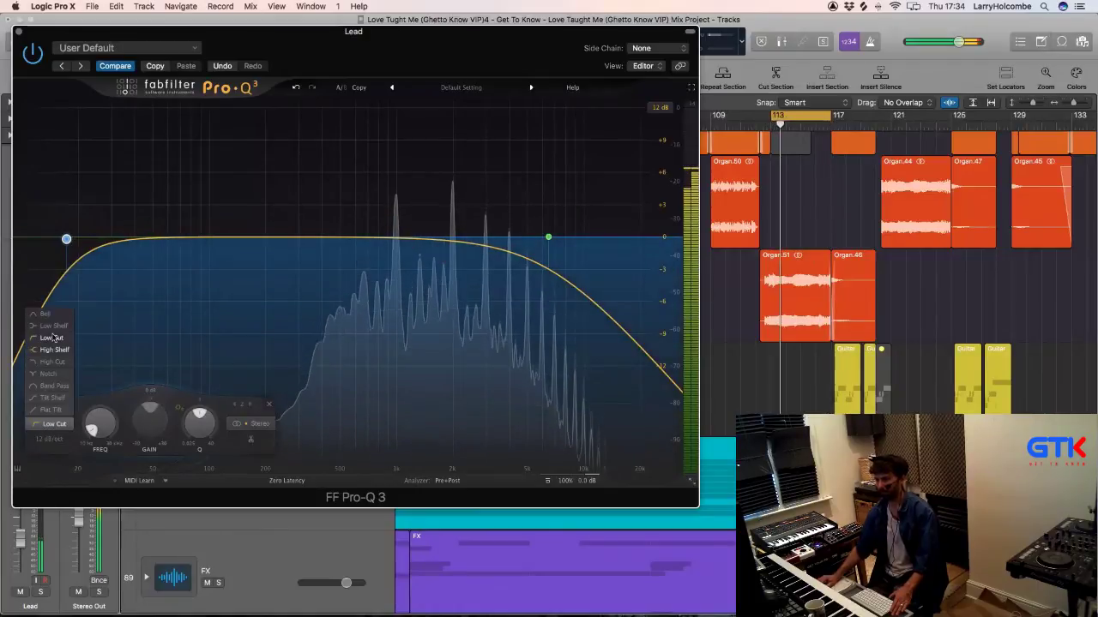
pyautogui.click(54, 326)
pyautogui.moveTo(66, 239); pyautogui.dragTo(219, 287)
pyautogui.moveTo(253, 370); pyautogui.dragTo(227, 303)
pyautogui.click(19, 32)
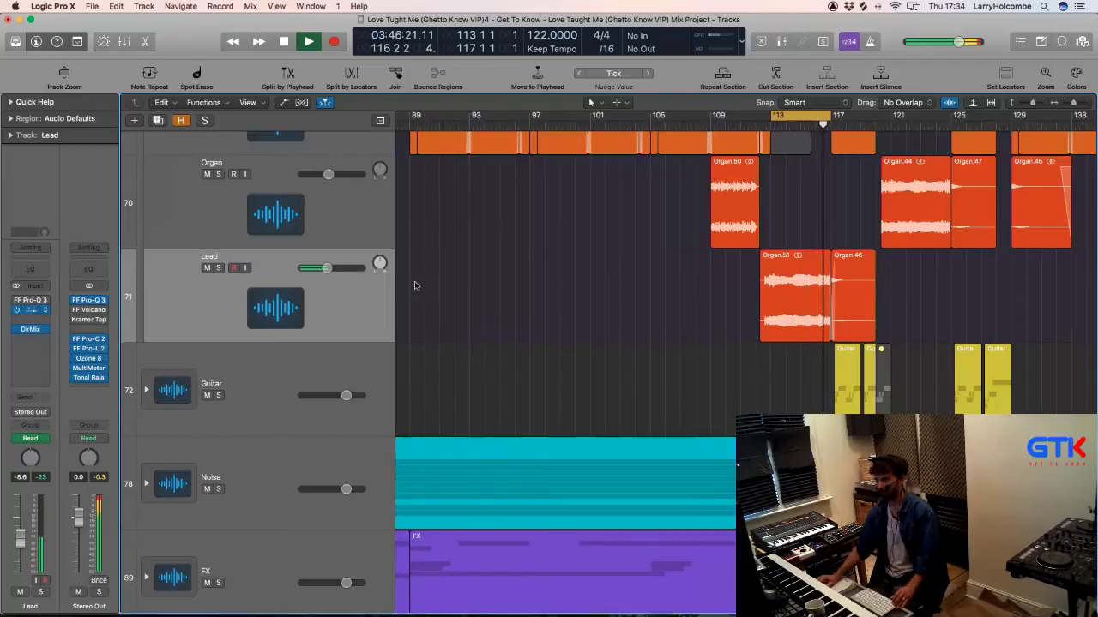
# Step: Lower the second Lead EQ's output level to -3.1 dB during playback and close the EQ
pyautogui.press('v')
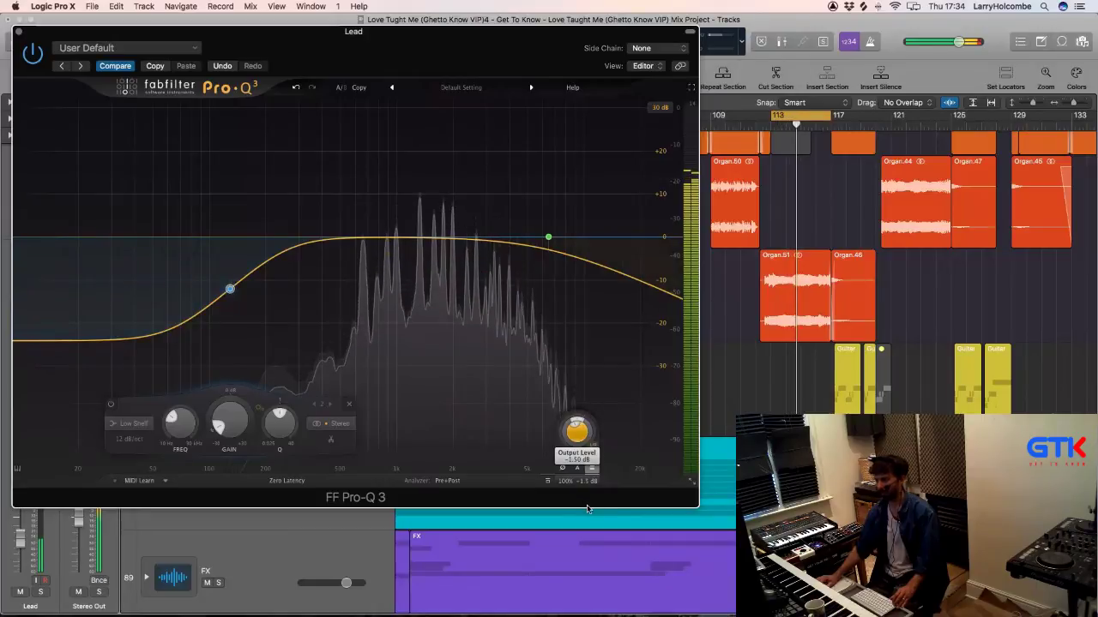
pyautogui.moveTo(585, 485)
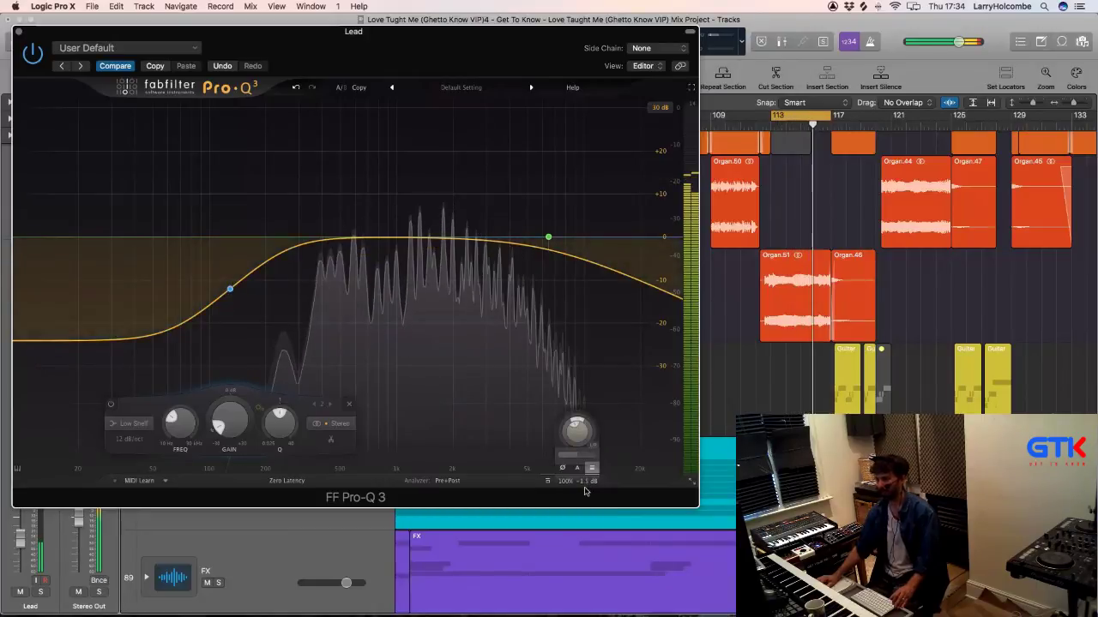
pyautogui.moveTo(585, 491); pyautogui.dragTo(584, 494)
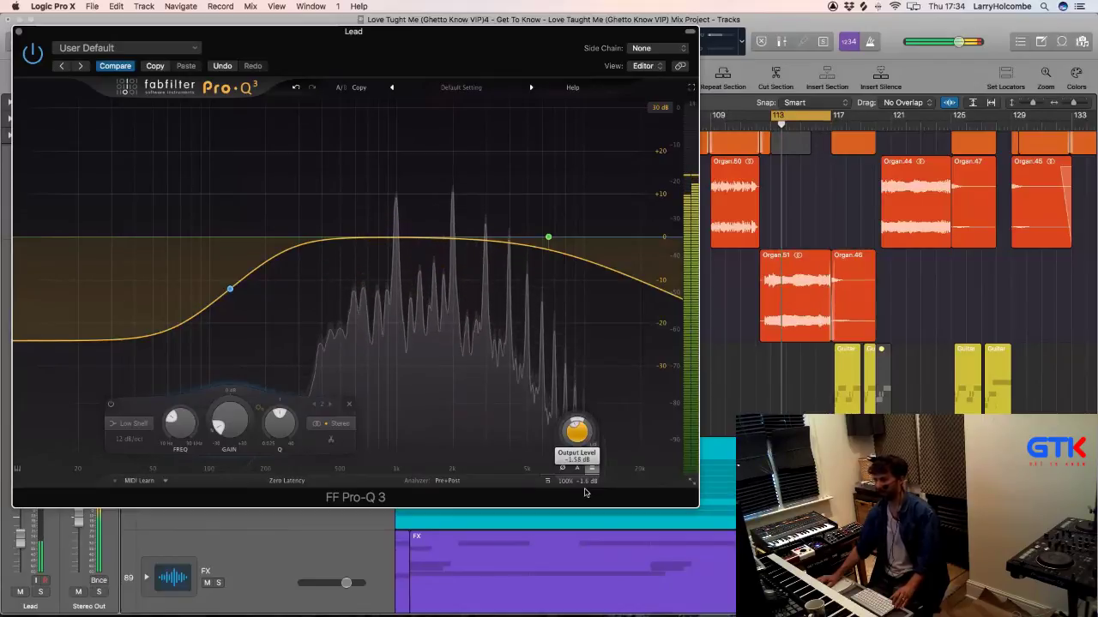
pyautogui.moveTo(585, 494)
pyautogui.mouseDown()
pyautogui.moveTo(585, 509)
pyautogui.moveTo(586, 478)
pyautogui.mouseUp()
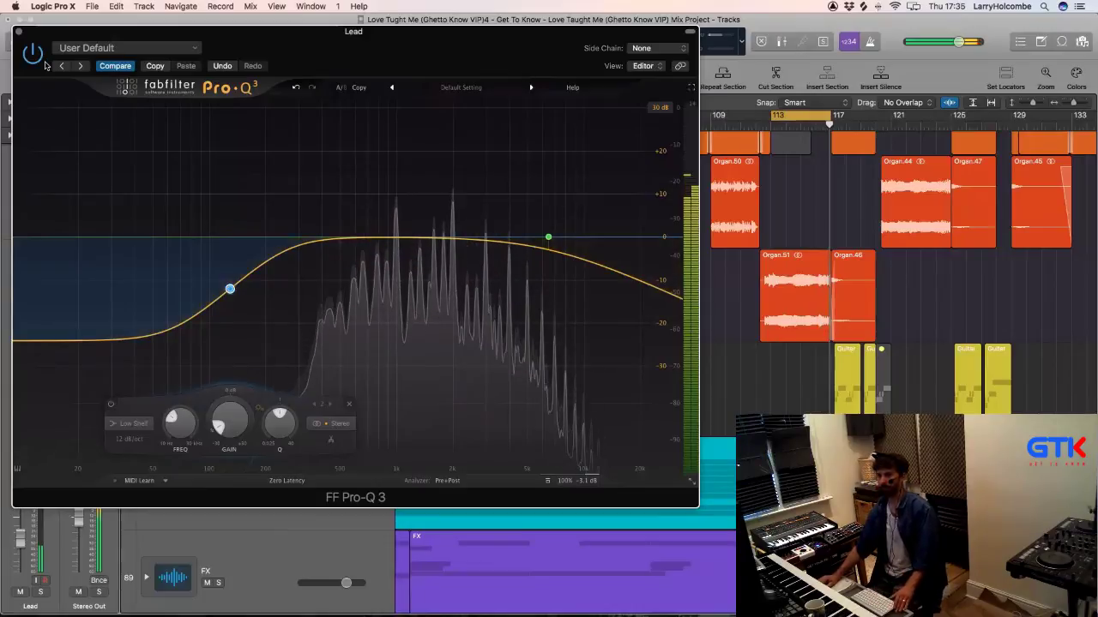
pyautogui.press('super+w')
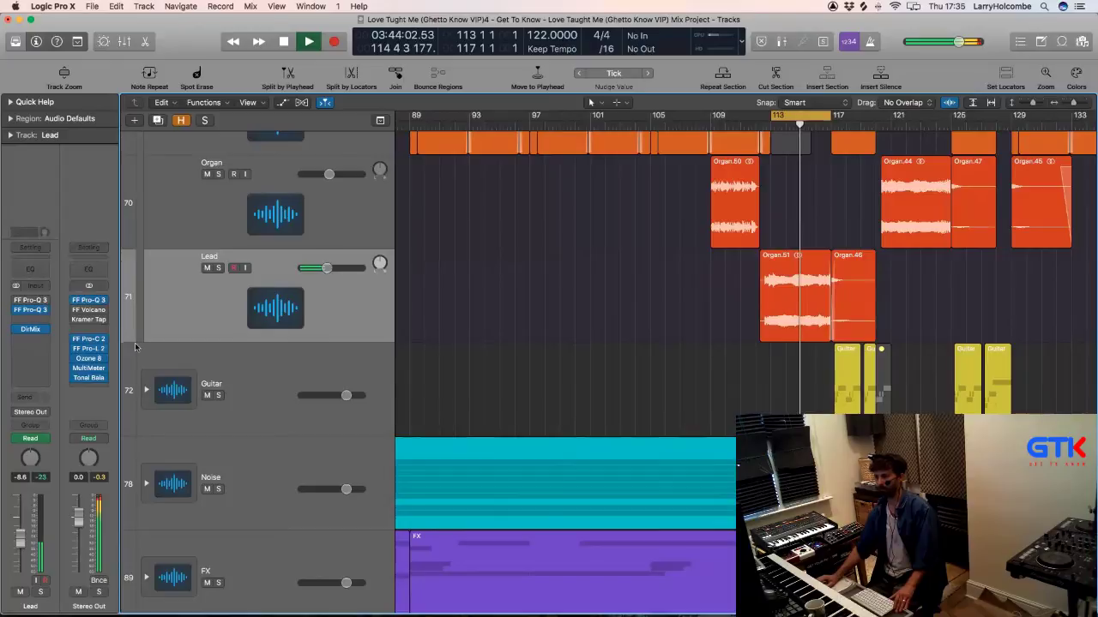
# Step: Insert LFOTool on the Lead, reshape its curve to rise much sooner, and set the volume routing amount to 58
pyautogui.click(30, 347)
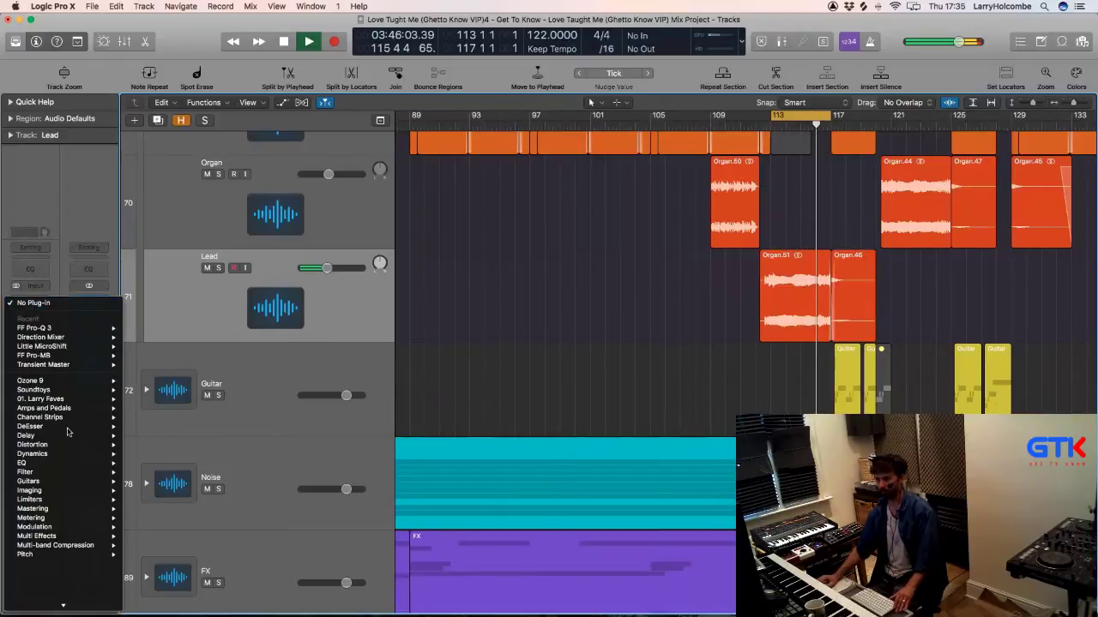
pyautogui.moveTo(85, 543)
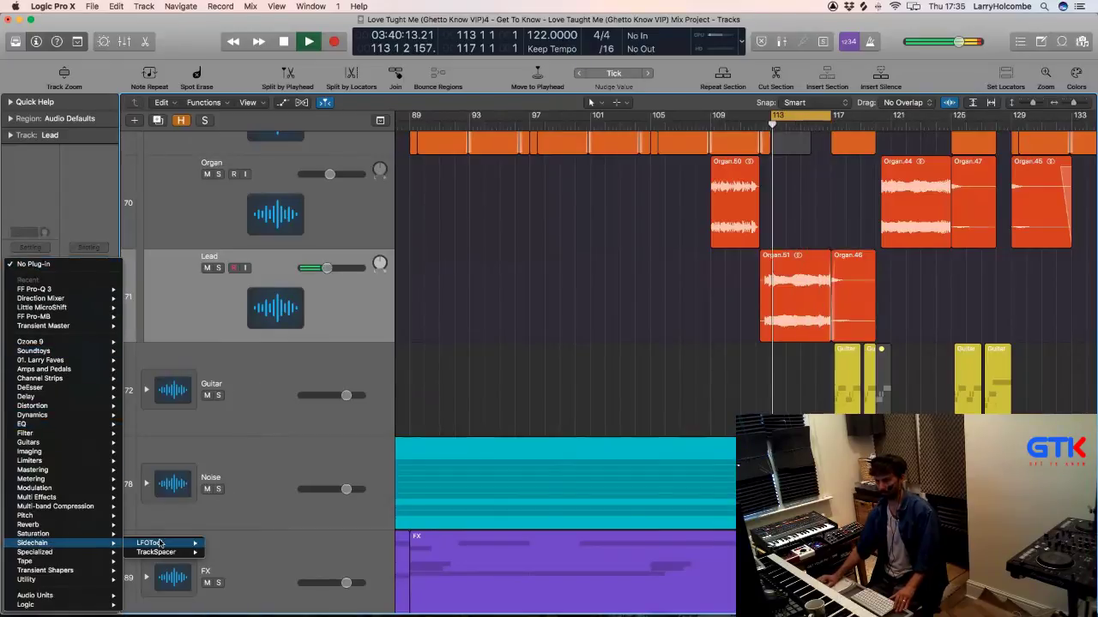
pyautogui.moveTo(160, 544)
pyautogui.click(228, 543)
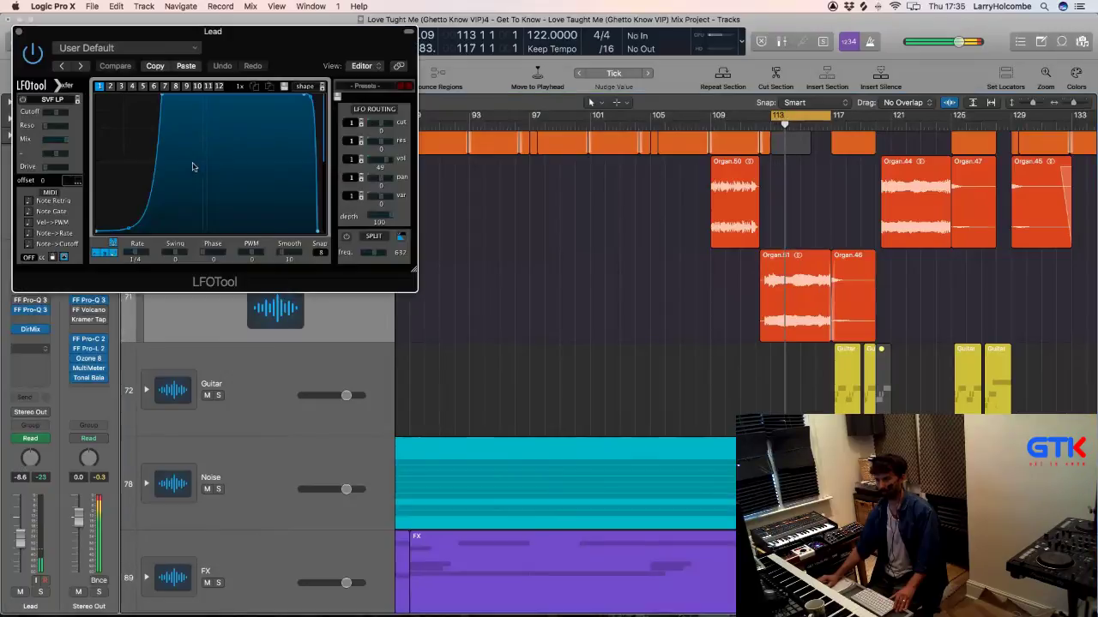
pyautogui.moveTo(165, 99); pyautogui.dragTo(123, 96)
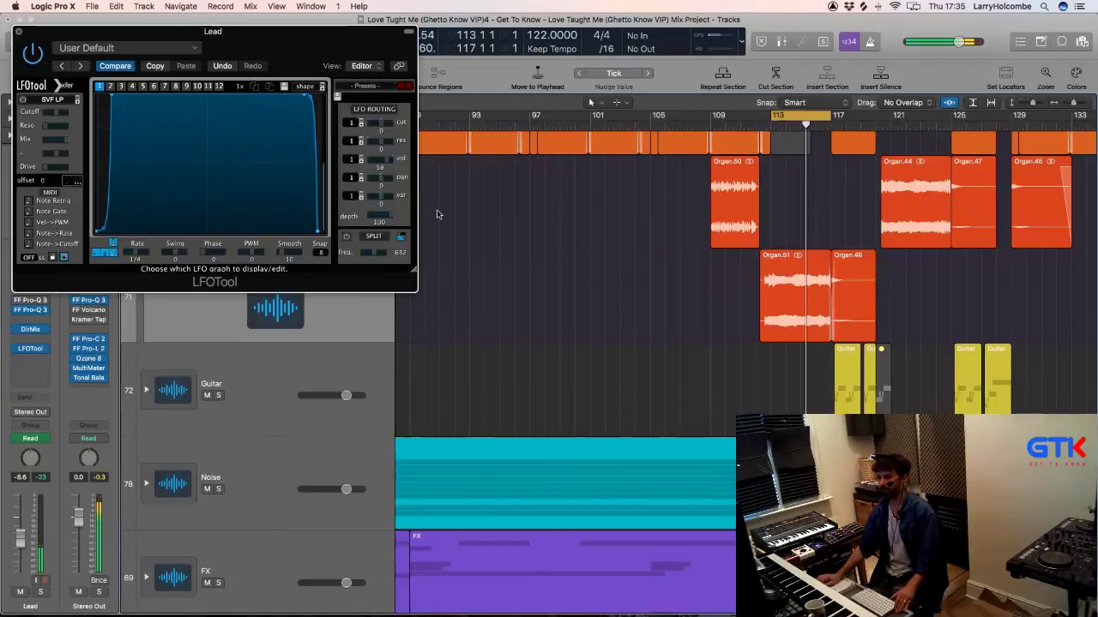
pyautogui.press('super+w')
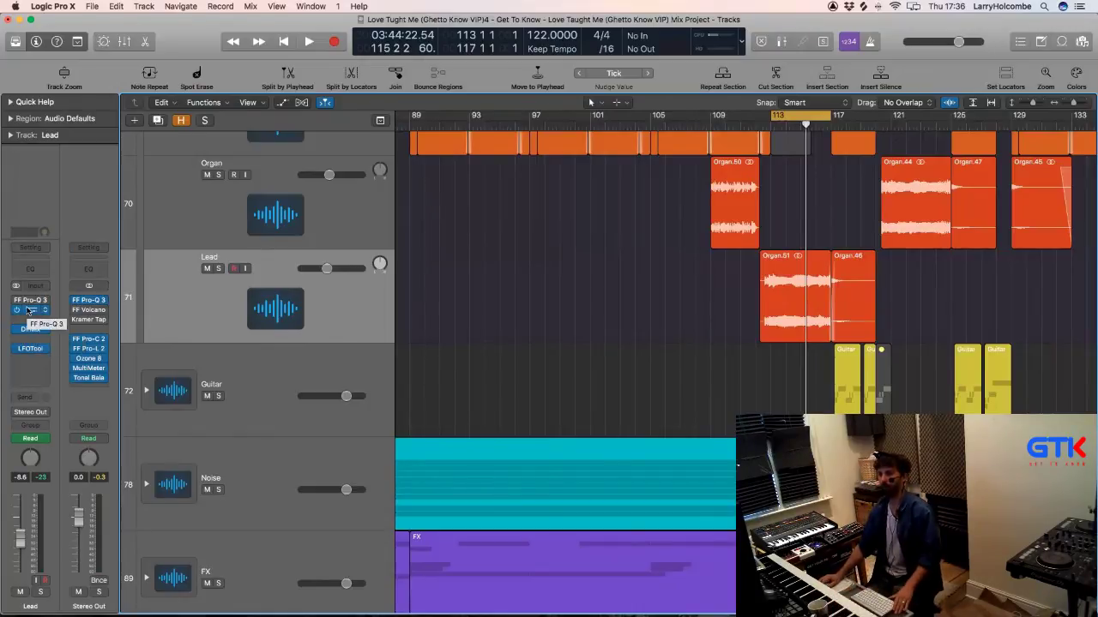
# Step: In the second Lead EQ, delete the stray Low Cut band and lower the High Cut to about 4 kHz
pyautogui.click(30, 311)
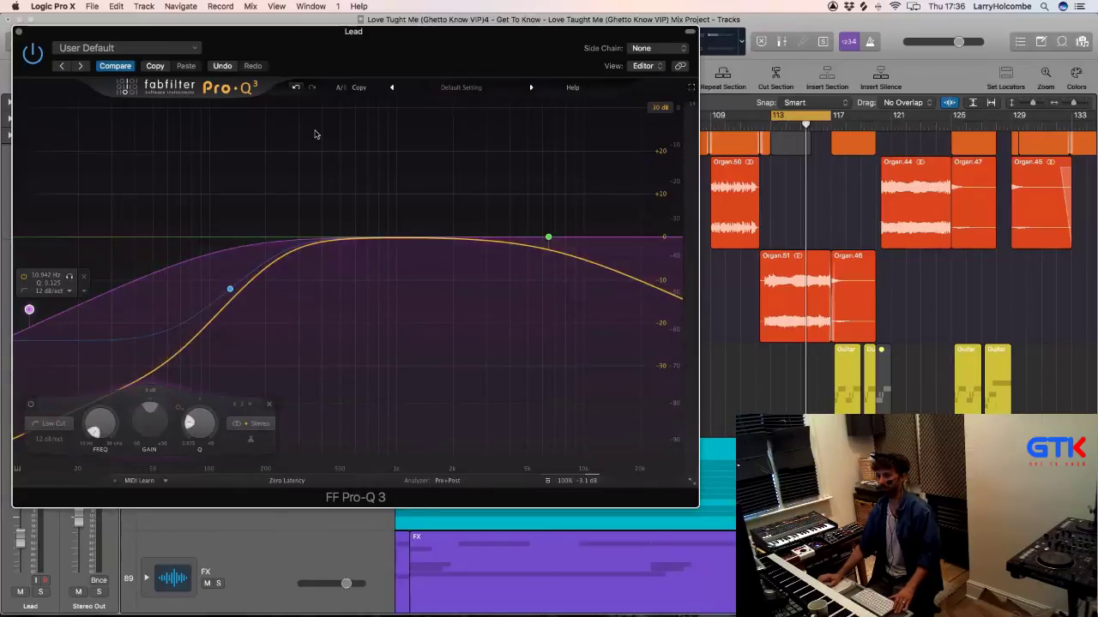
pyautogui.press('Delete')
pyautogui.click(546, 239)
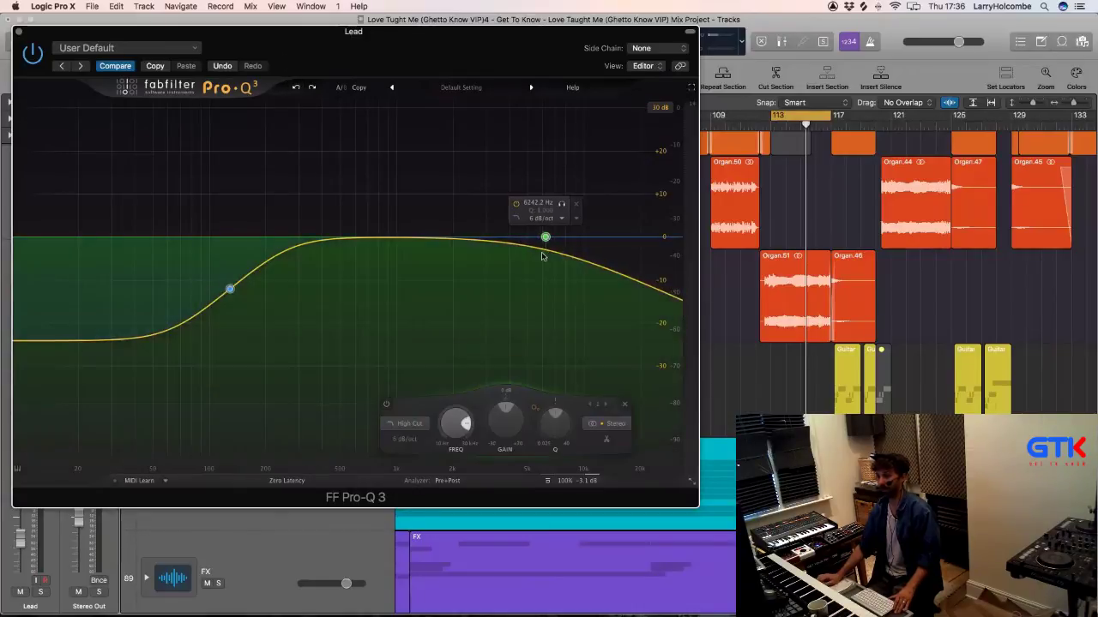
pyautogui.moveTo(546, 237); pyautogui.dragTo(501, 238)
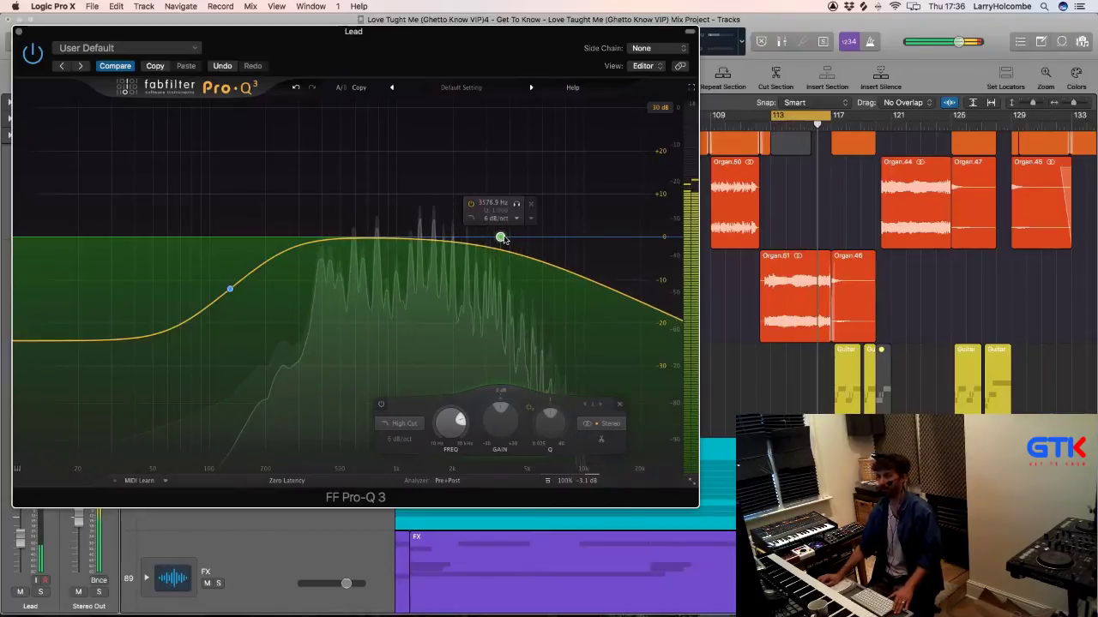
pyautogui.moveTo(501, 239); pyautogui.dragTo(510, 237)
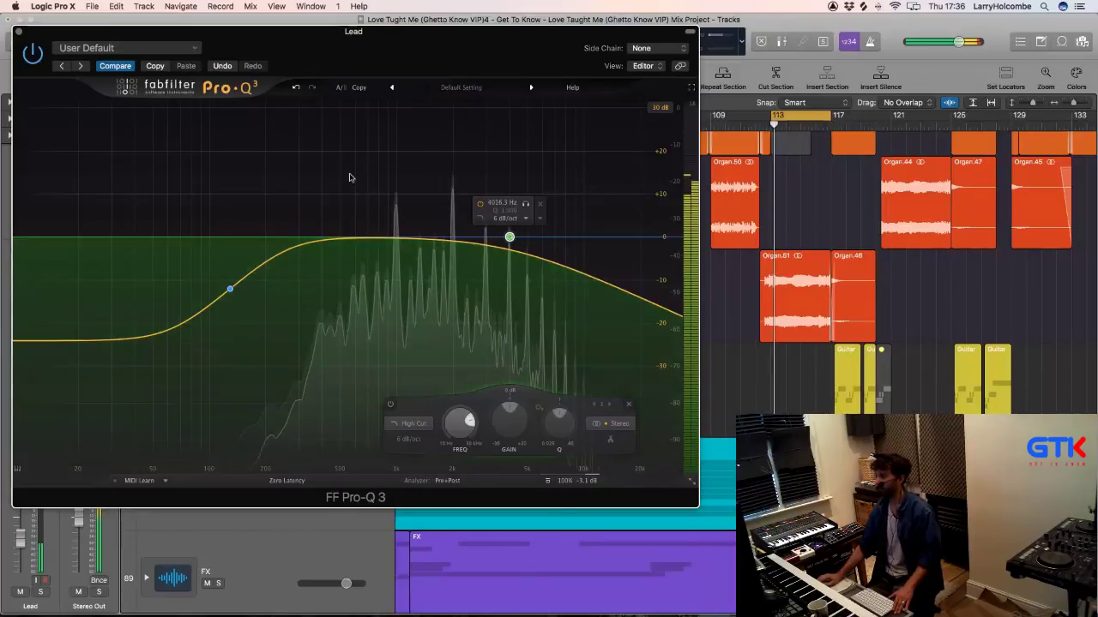
pyautogui.moveTo(510, 238); pyautogui.dragTo(515, 237)
pyautogui.press('super+w')
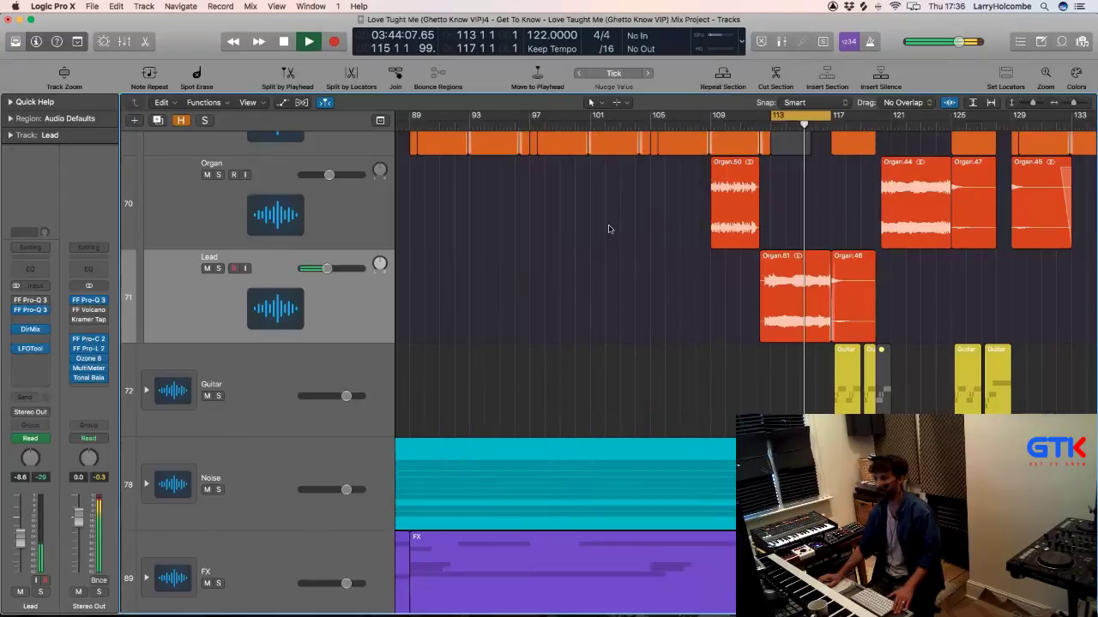
# Step: Mute the Little Break regions between bars 113 and 120 and replay the section
pyautogui.scroll(-2, 608, 228)
pyautogui.scroll(5, 608, 228)
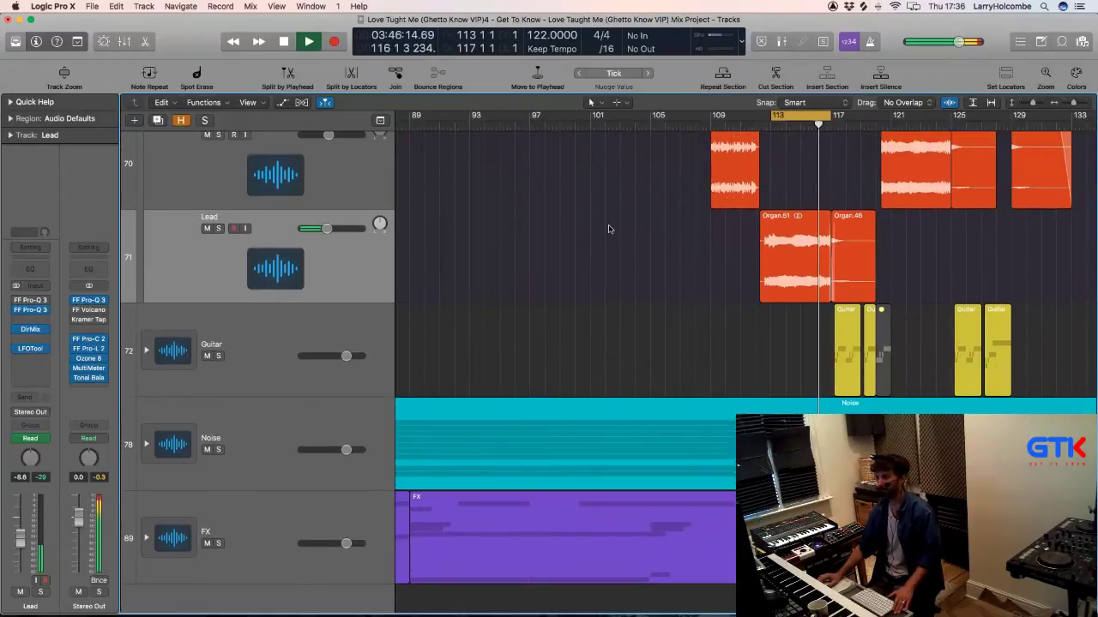
pyautogui.scroll(3, 608, 228)
pyautogui.scroll(2, 608, 228)
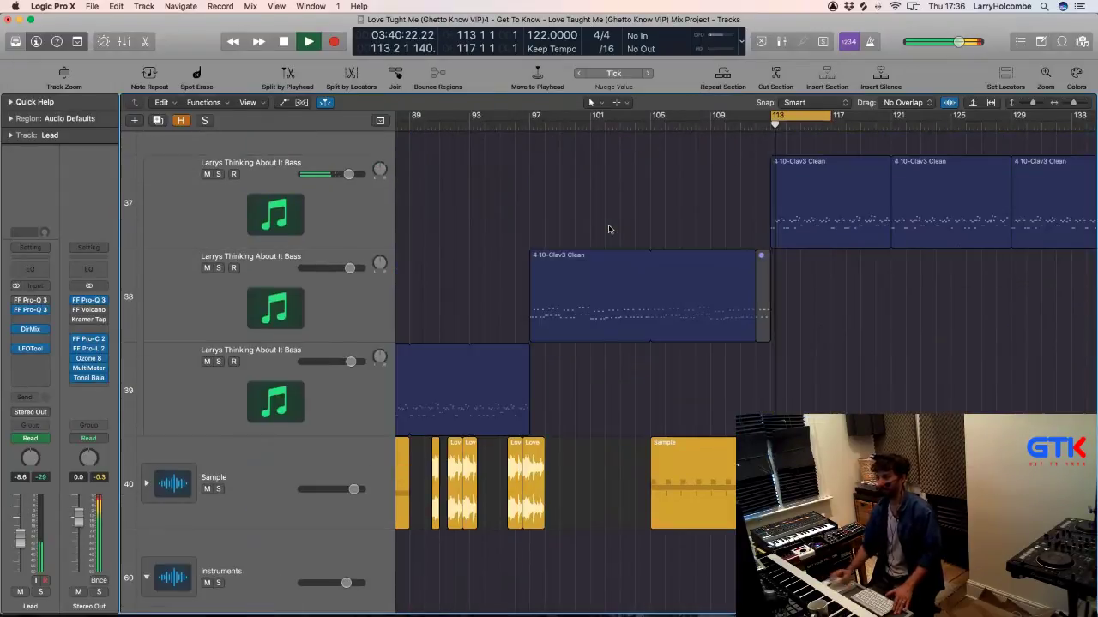
pyautogui.scroll(2, 608, 225)
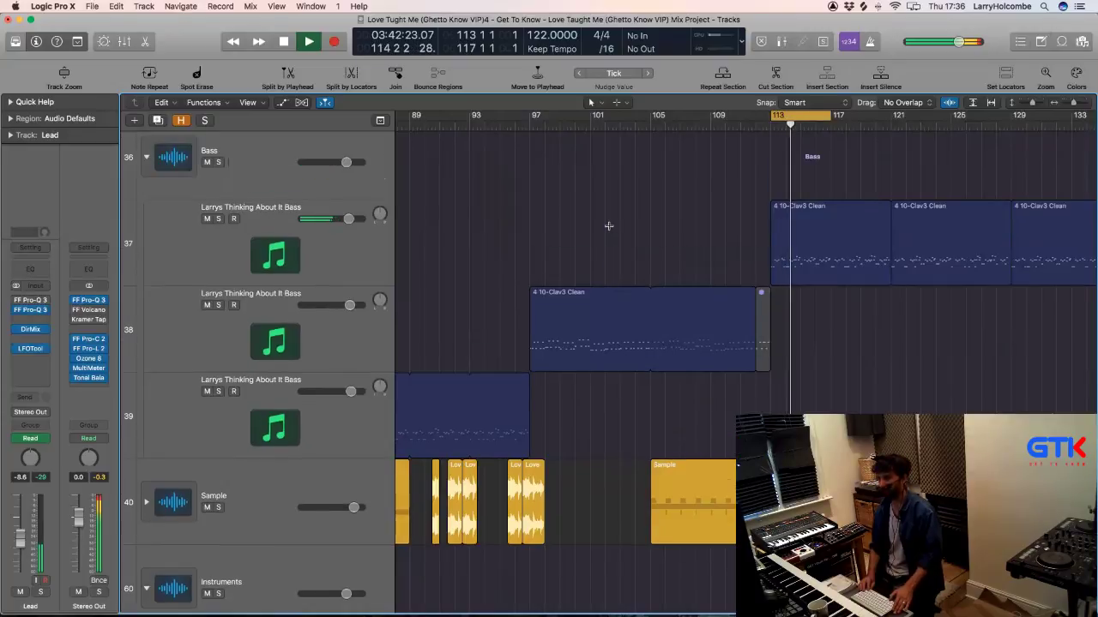
pyautogui.press('super+Up')
pyautogui.scroll(2, 608, 228)
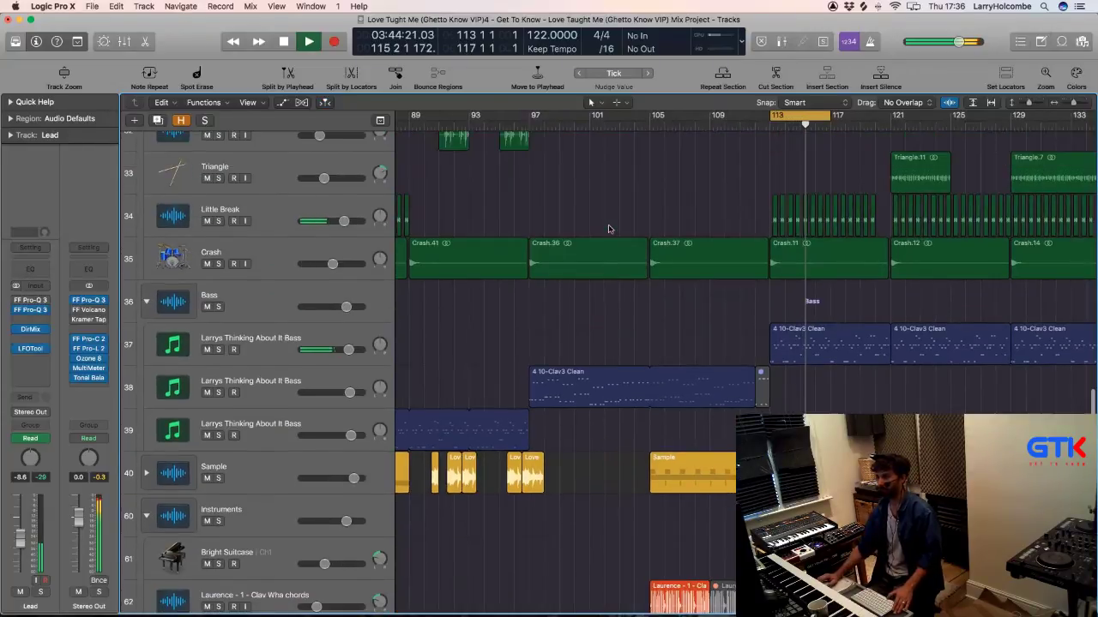
pyautogui.press('space')
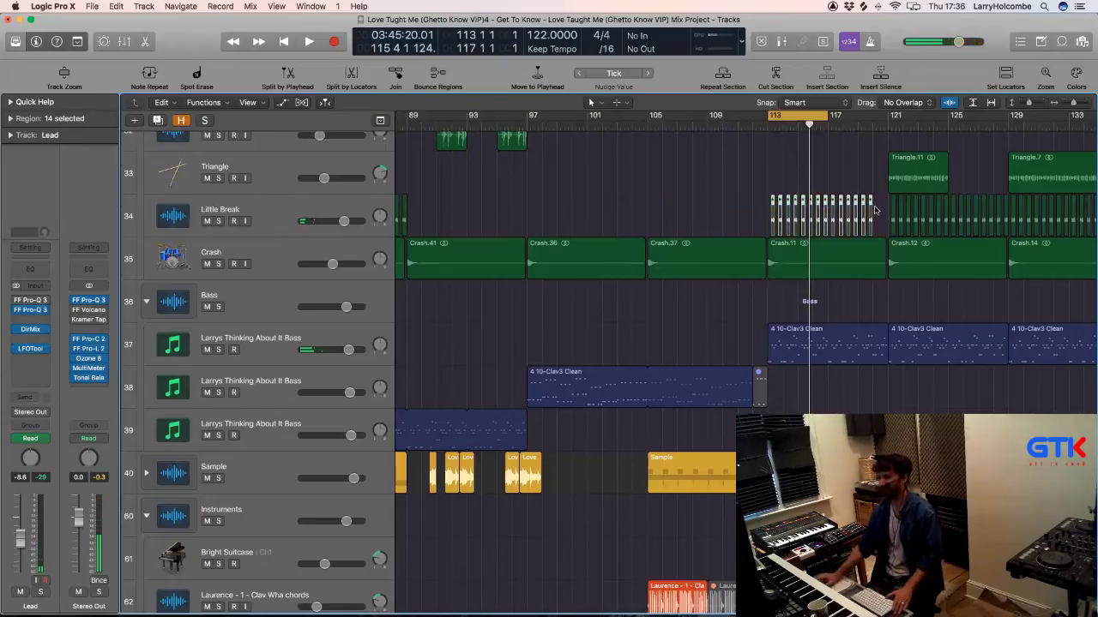
pyautogui.scroll(1, 634, 210)
pyautogui.press('space')
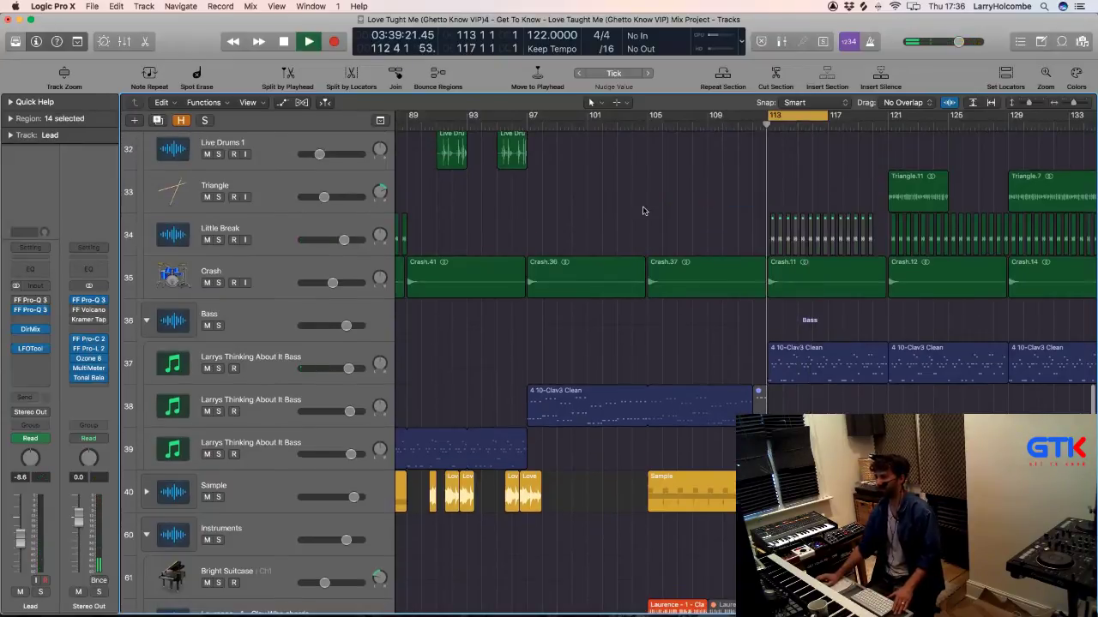
pyautogui.click(643, 210)
# Step: Mute the WG_percussion_loop_cowbell_120 track during playback
pyautogui.scroll(1, 643, 210)
pyautogui.scroll(3, 643, 210)
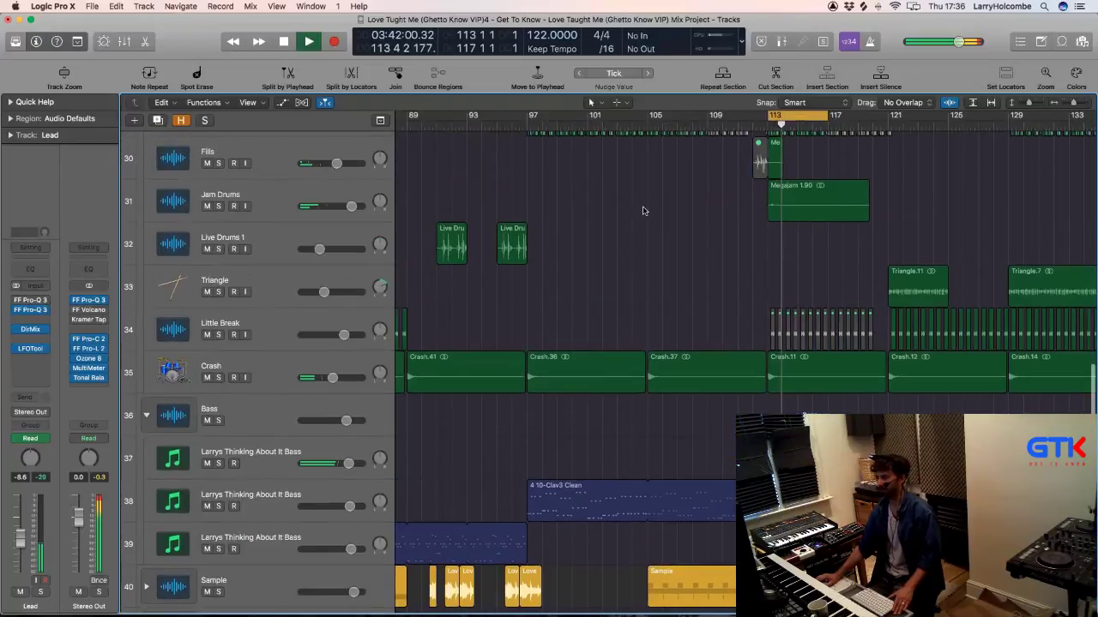
pyautogui.scroll(5, 643, 210)
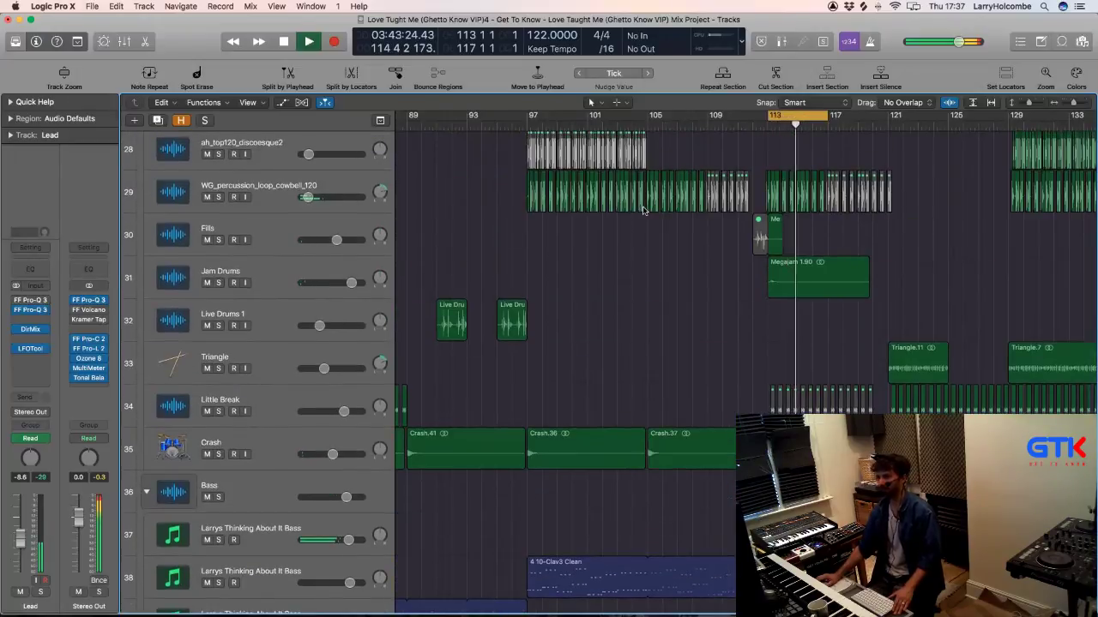
pyautogui.click(206, 218)
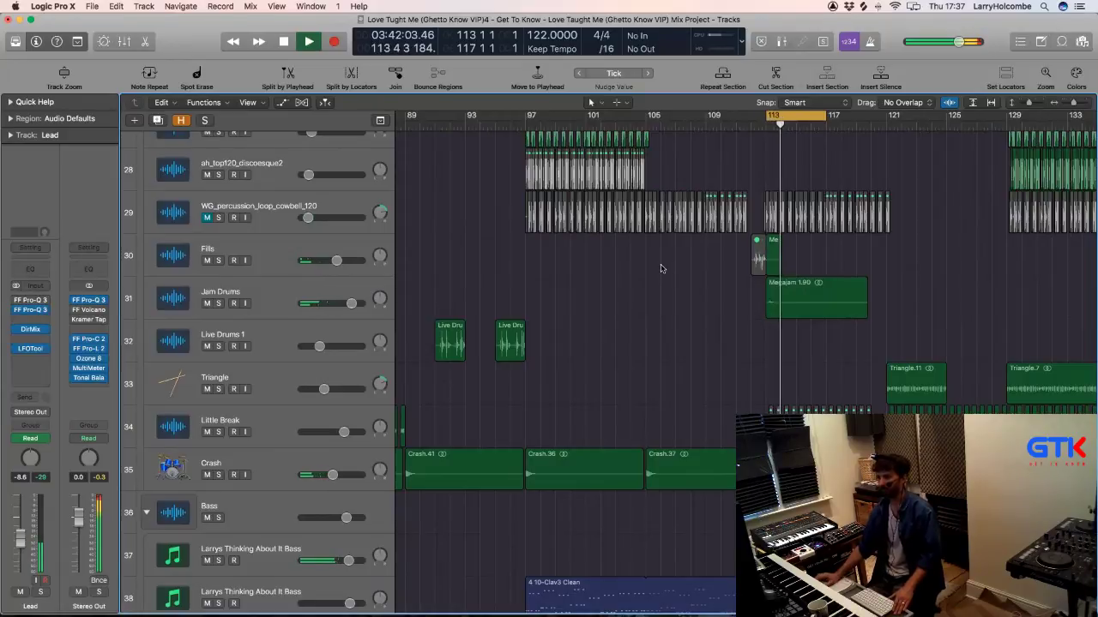
# Step: Mute the two Noise Clap regions between bars 113 and 120 and replay the section
pyautogui.scroll(15, 441, 258)
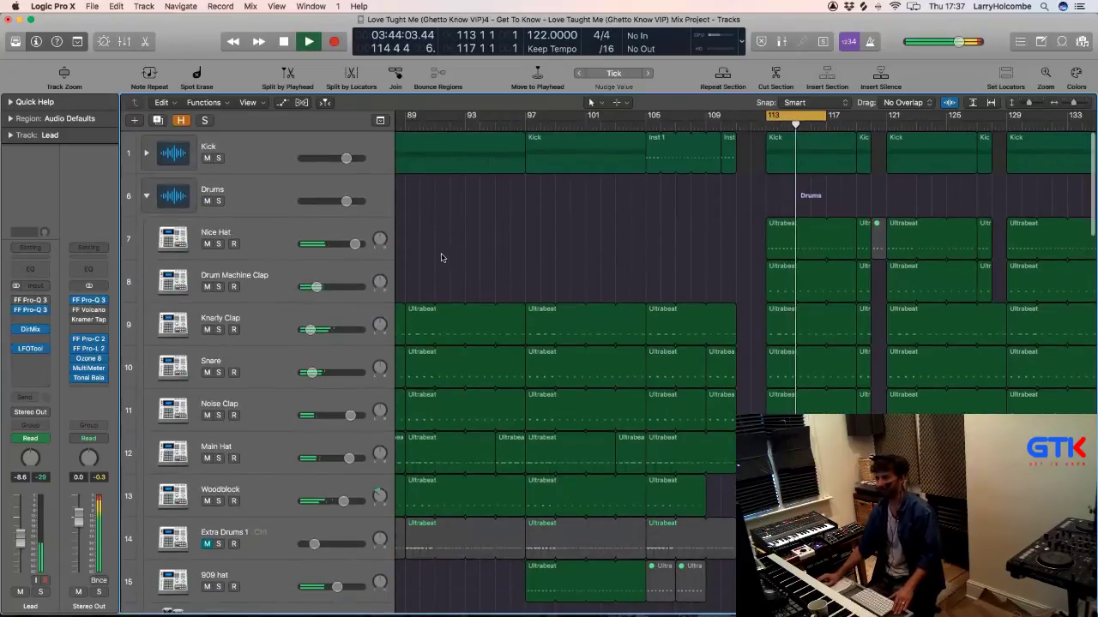
pyautogui.scroll(-1, 481, 247)
pyautogui.scroll(-6, 571, 221)
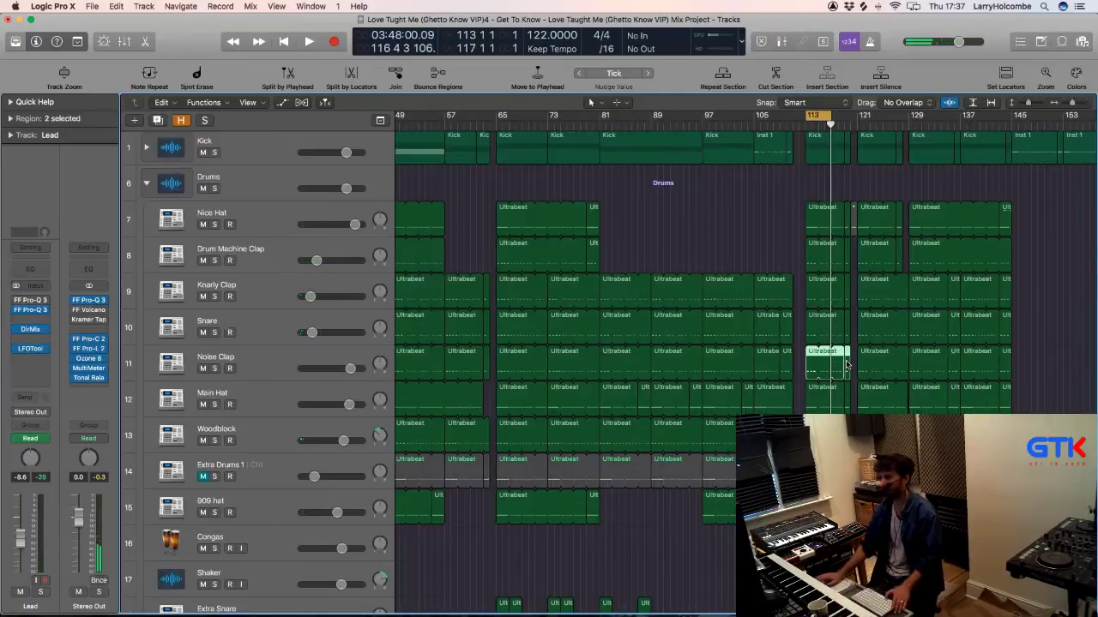
pyautogui.click(692, 209)
pyautogui.press('space')
pyautogui.scroll(-1, 451, 322)
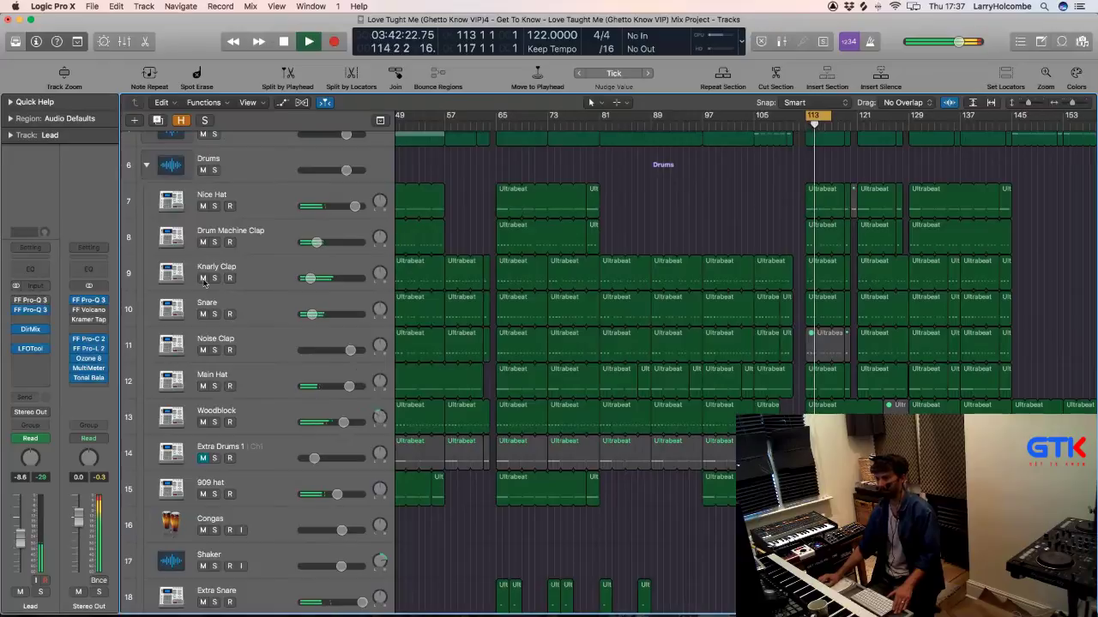
# Step: Audition the beat without the Knarly Clap and Drum Machine Clap tracks, and mute only the Drum Machine Clap regions from bar 113 to 120
pyautogui.click(203, 278)
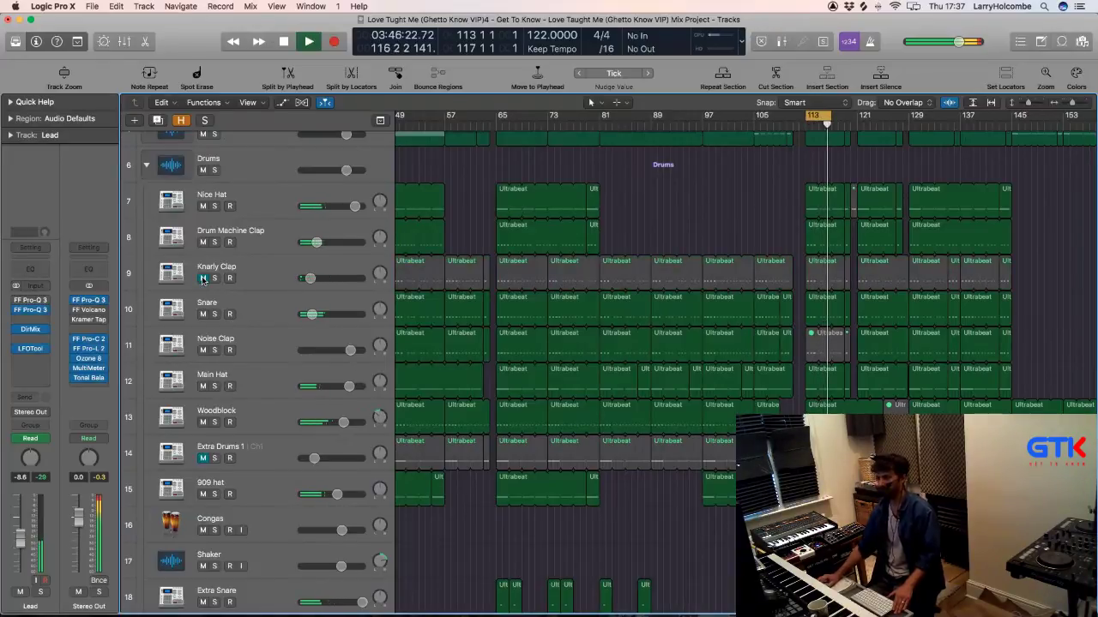
pyautogui.click(204, 279)
pyautogui.click(203, 243)
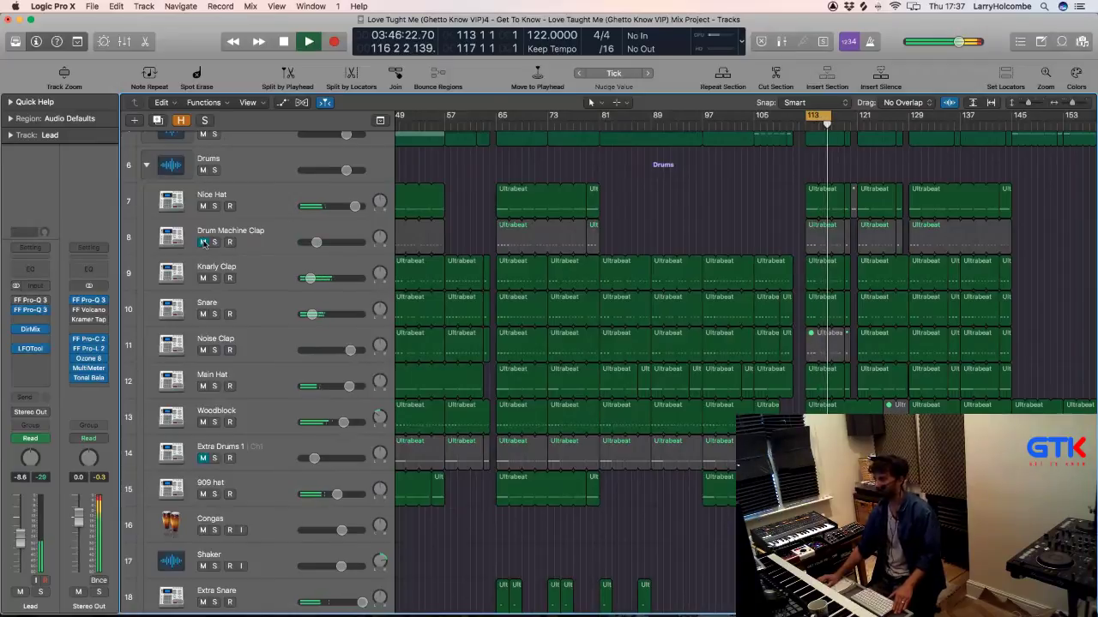
pyautogui.scroll(-1, 203, 243)
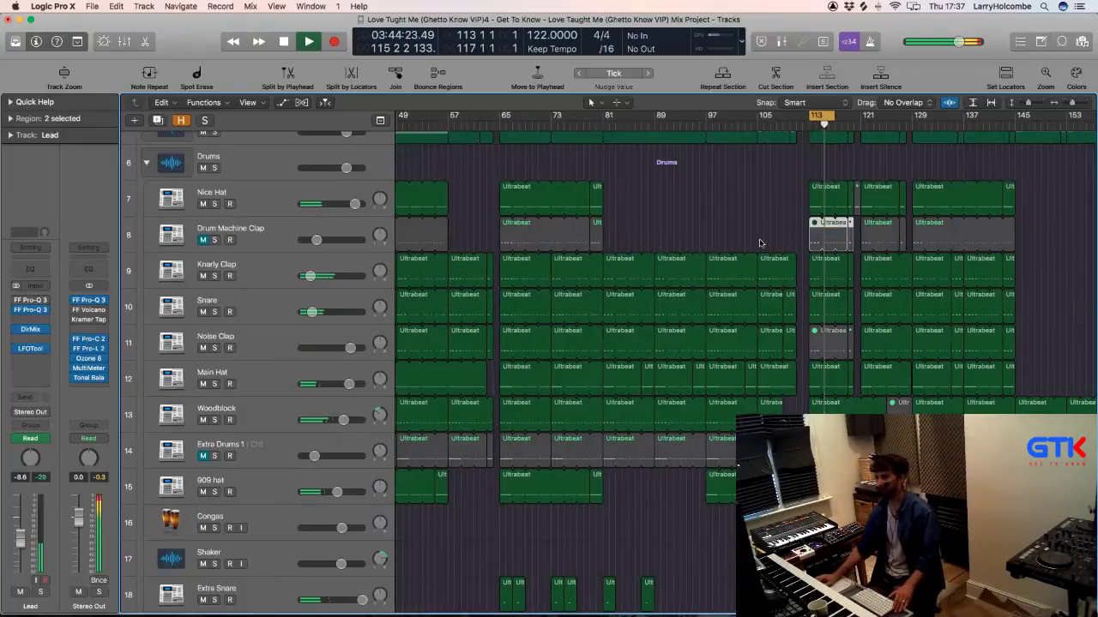
pyautogui.click(203, 240)
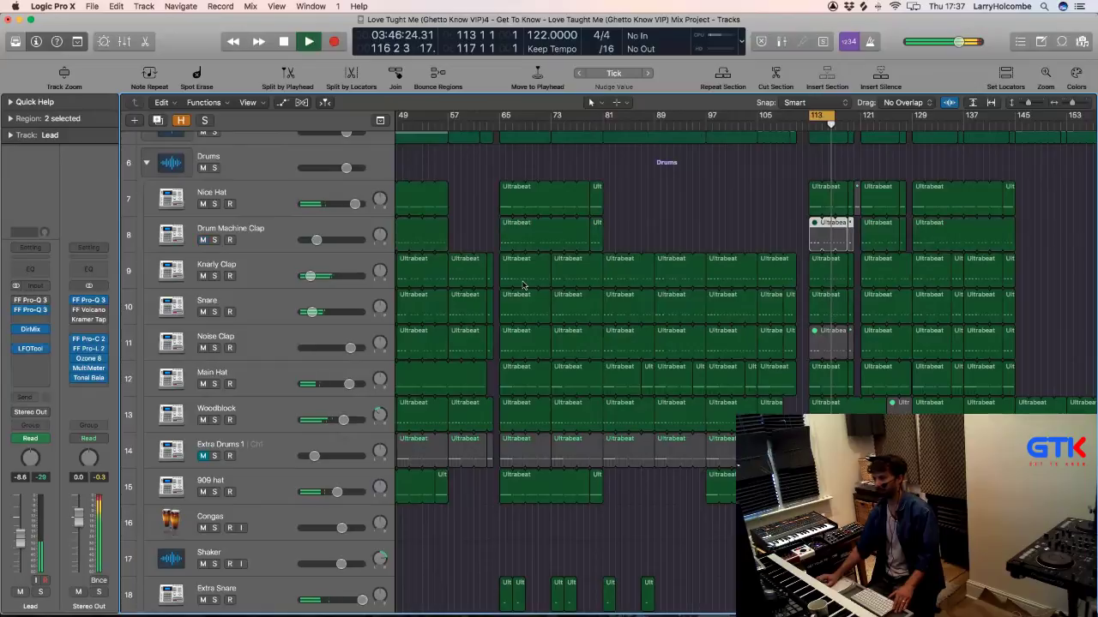
# Step: Audition the Lead track in solo from bar 113, expand the FX track stack, and take the Lead out of solo
pyautogui.scroll(-15, 525, 281)
pyautogui.scroll(-8, 525, 281)
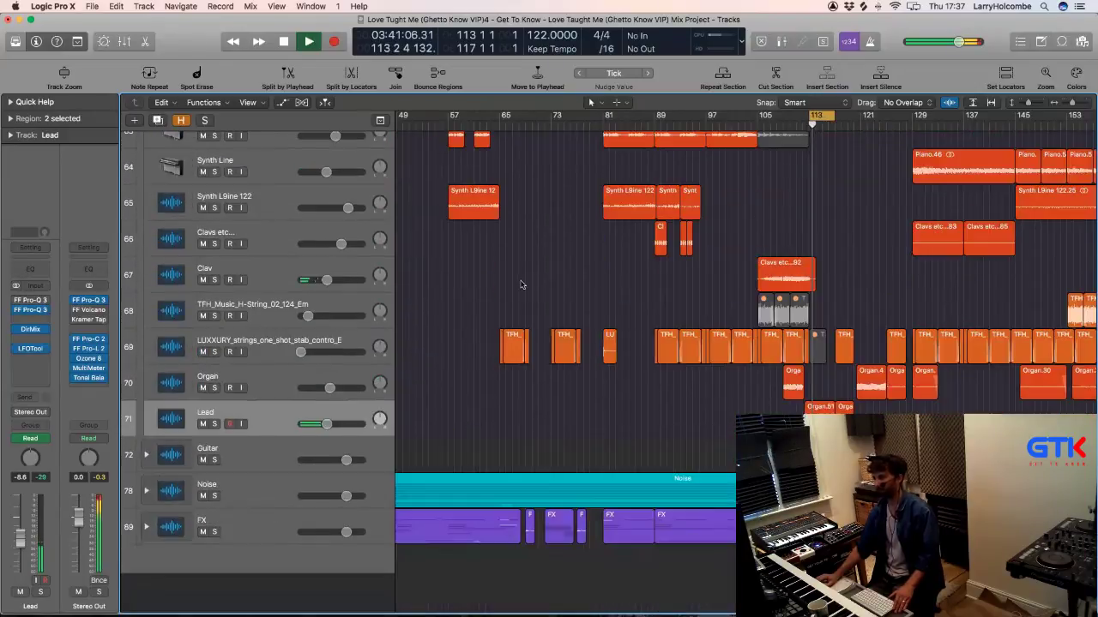
pyautogui.click(214, 464)
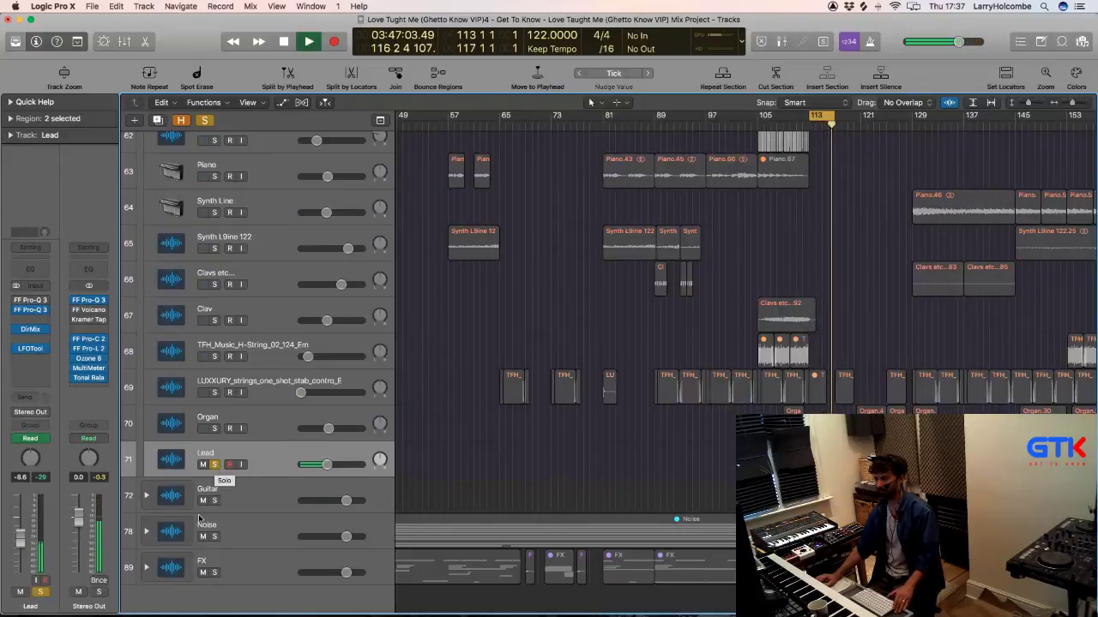
pyautogui.press('space')
pyautogui.press('space')
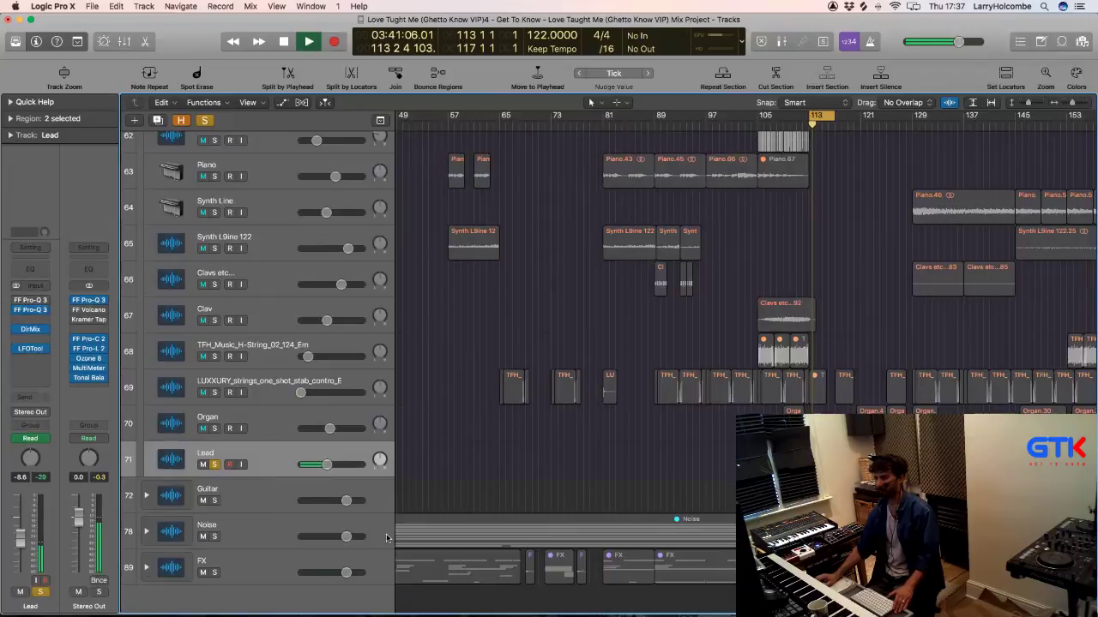
pyautogui.click(146, 567)
pyautogui.scroll(-5, 359, 257)
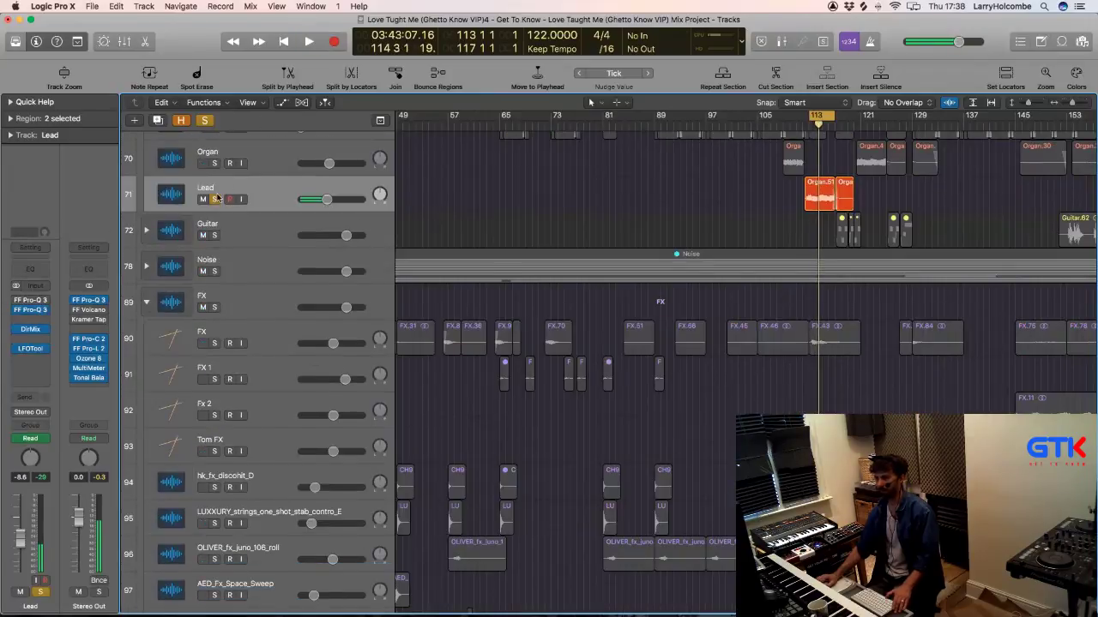
pyautogui.press('s')
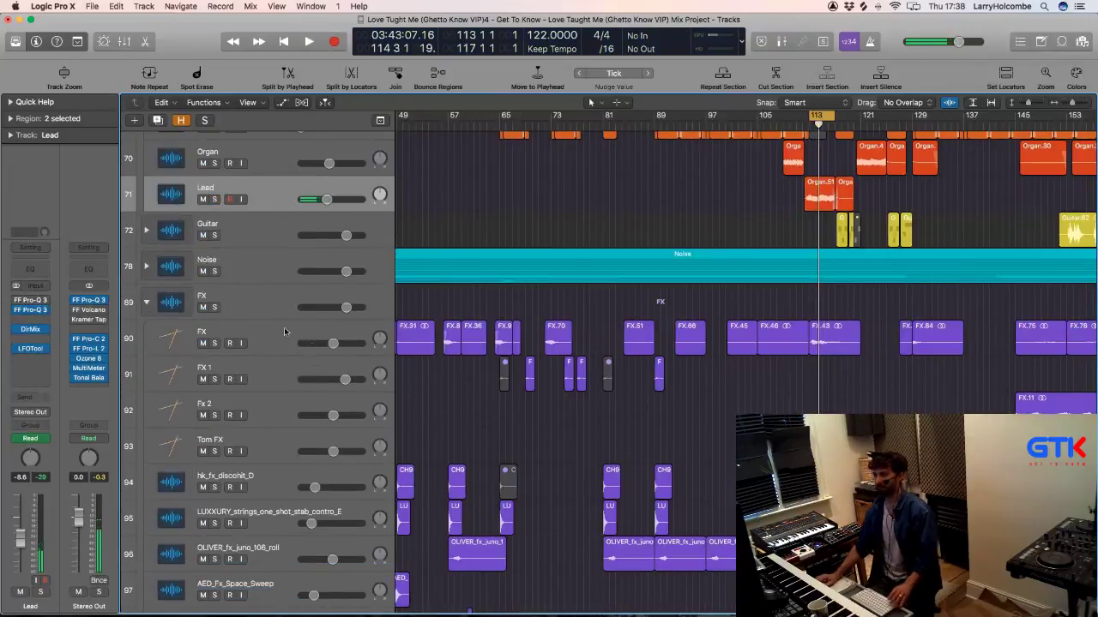
# Step: Select the FX.43 region on the first FX track, zoom to it, and lower the track's volume to -9.2 dB during playback
pyautogui.click(284, 332)
pyautogui.press('z')
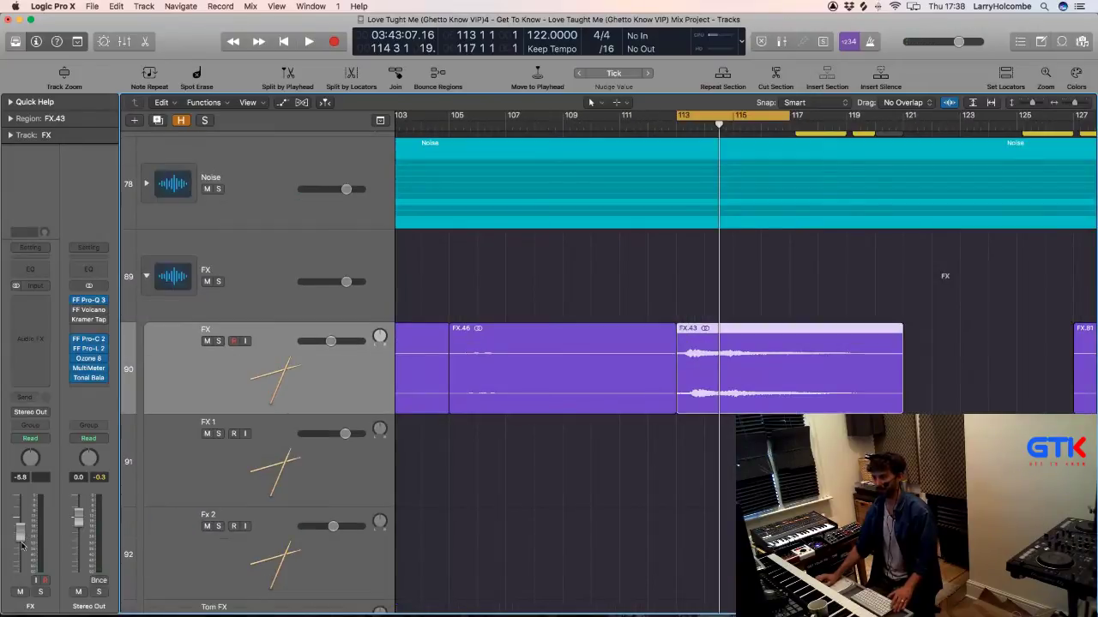
pyautogui.hotkey('shift', 'space')
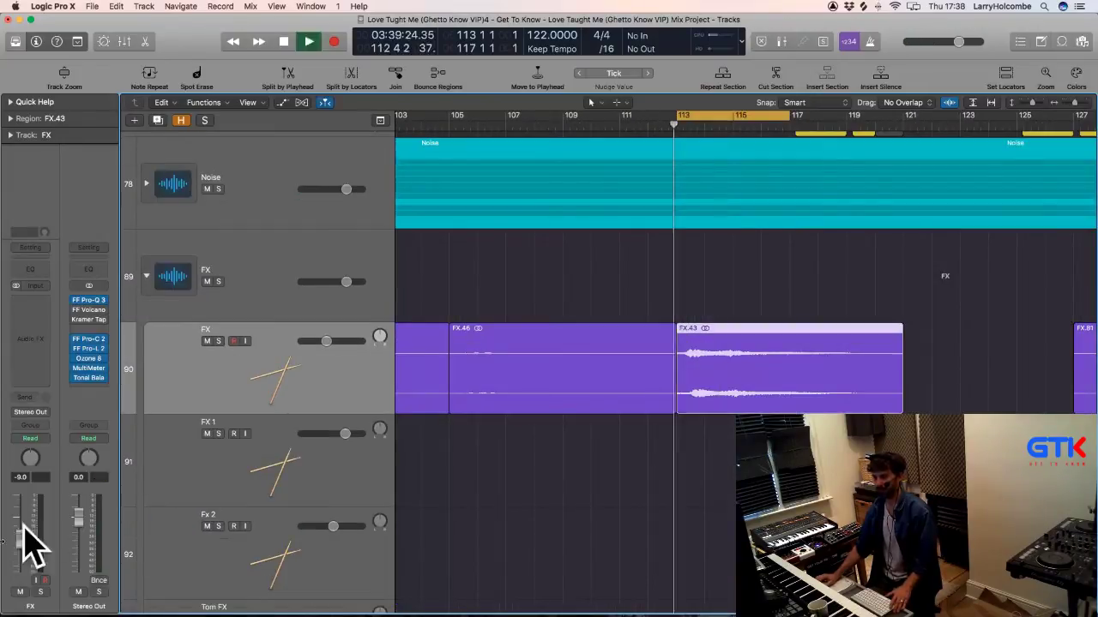
pyautogui.moveTo(20, 542); pyautogui.dragTo(22, 549)
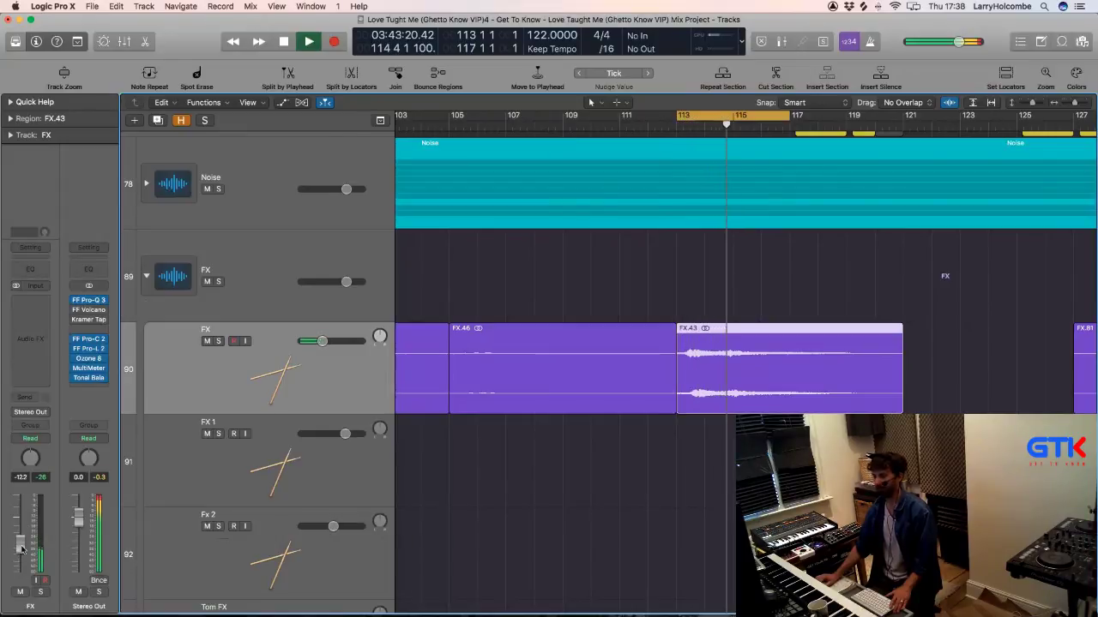
pyautogui.moveTo(21, 548)
pyautogui.mouseDown()
pyautogui.moveTo(21, 509)
pyautogui.moveTo(20, 562)
pyautogui.moveTo(26, 536)
pyautogui.mouseUp()
pyautogui.press('space')
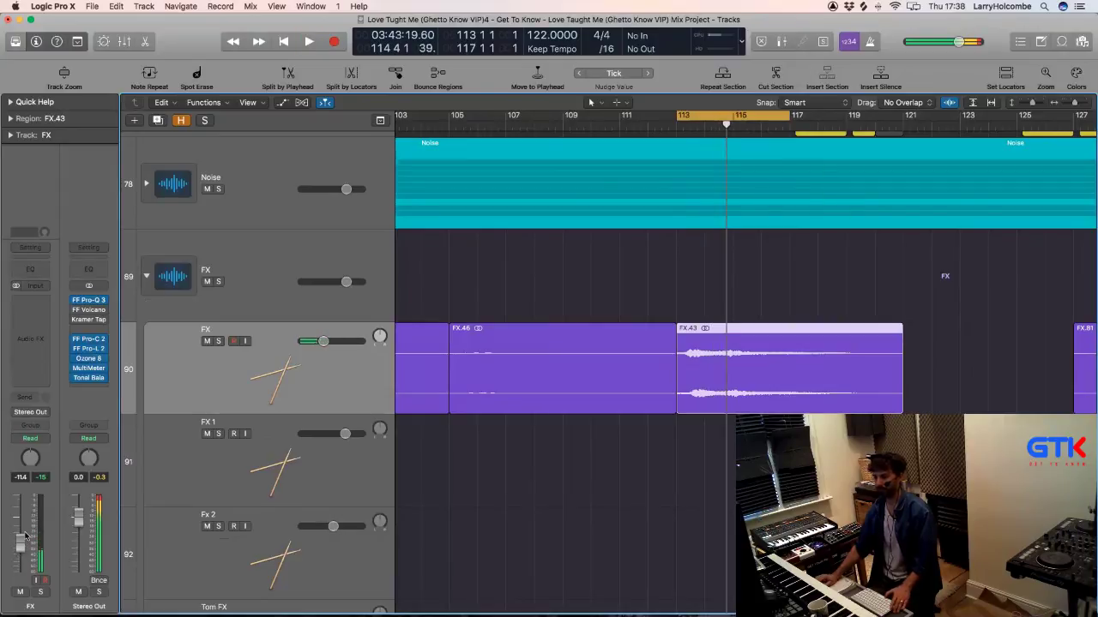
# Step: Insert a Direction Mixer on the first FX track with Spread at 0.00 and replay the section
pyautogui.press('space')
pyautogui.click(36, 344)
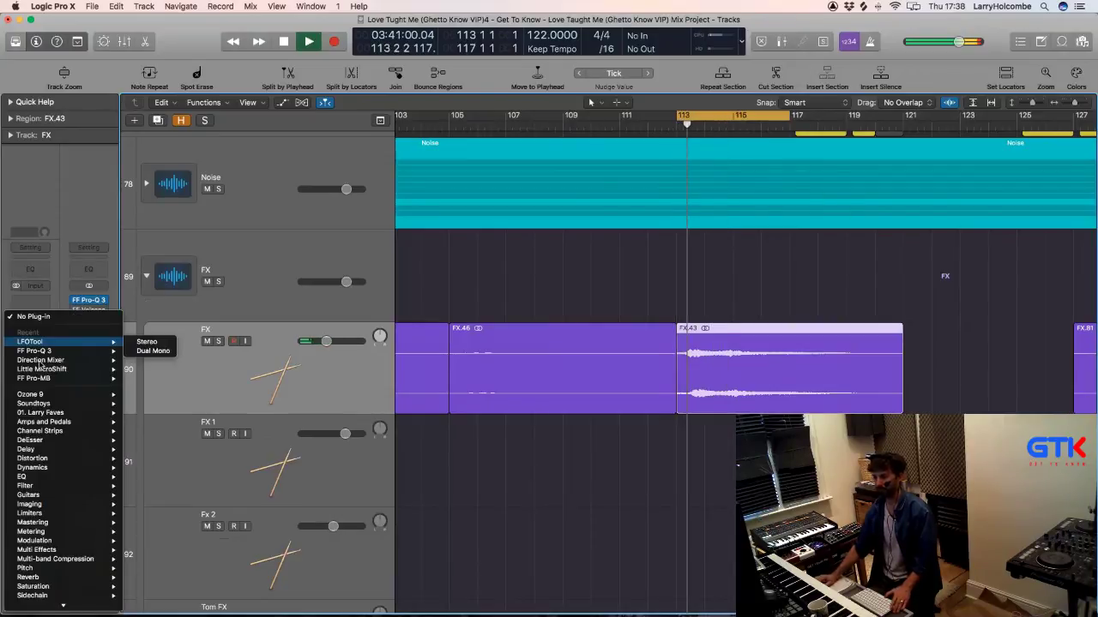
pyautogui.click(137, 360)
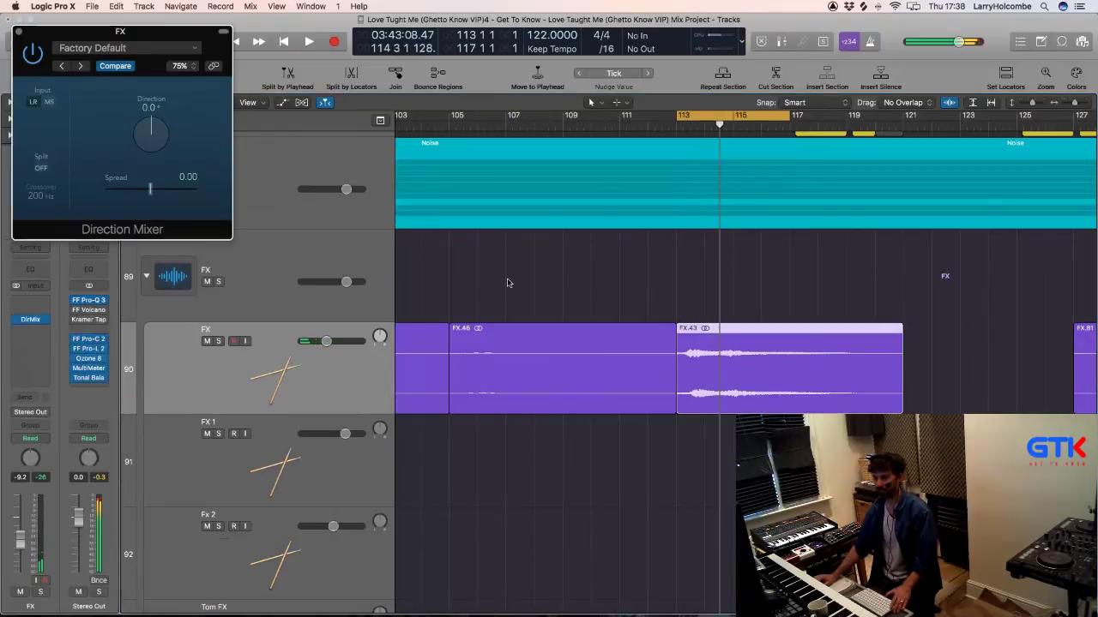
pyautogui.click(540, 283)
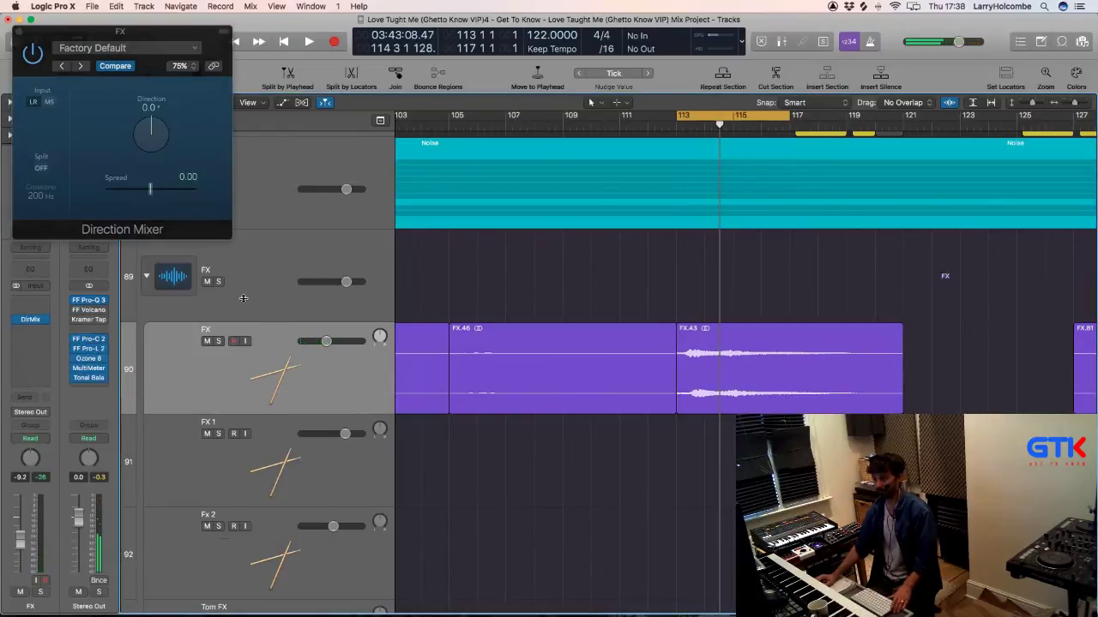
pyautogui.press('space')
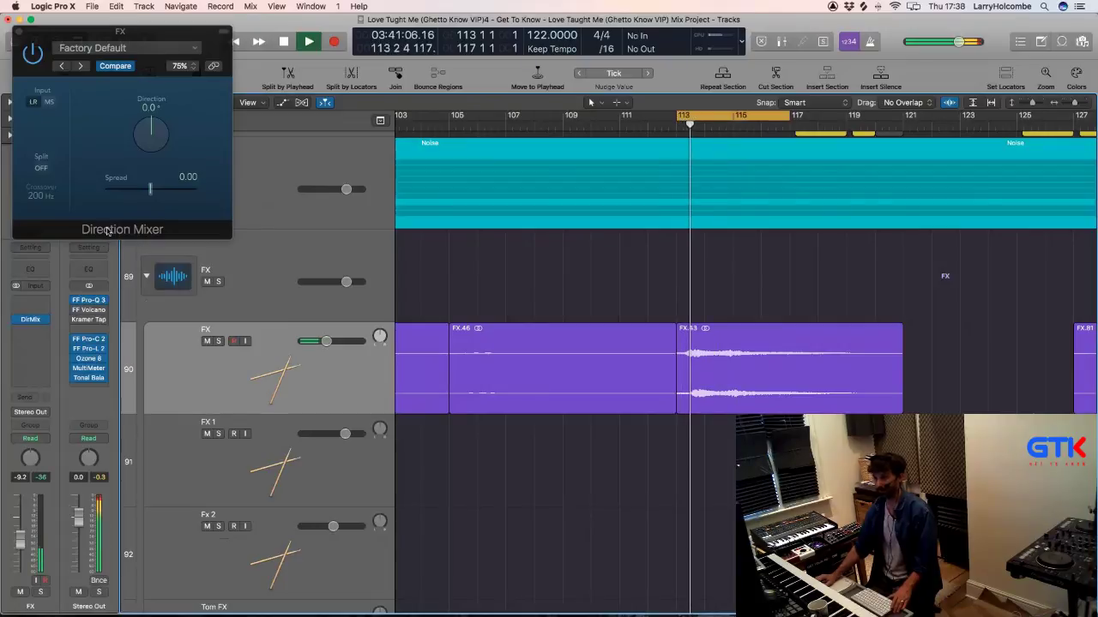
# Step: Raise the first FX track's volume to -4.1 dB during playback and bypass its Direction Mixer
pyautogui.press('space')
pyautogui.moveTo(21, 539); pyautogui.dragTo(20, 531)
pyautogui.press('space')
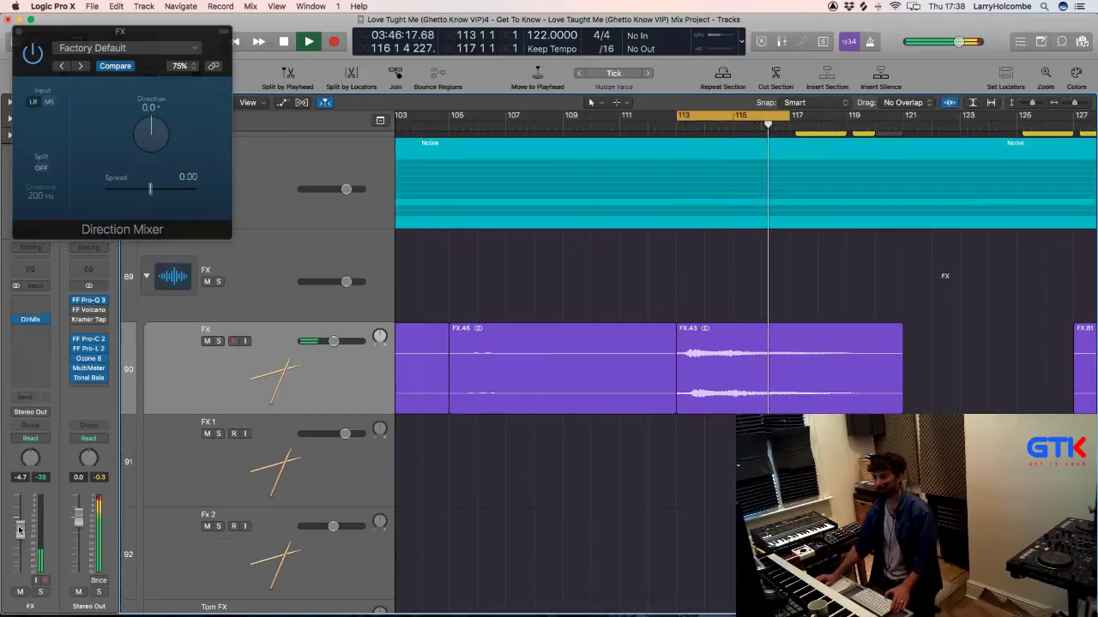
pyautogui.press('space')
pyautogui.press('space')
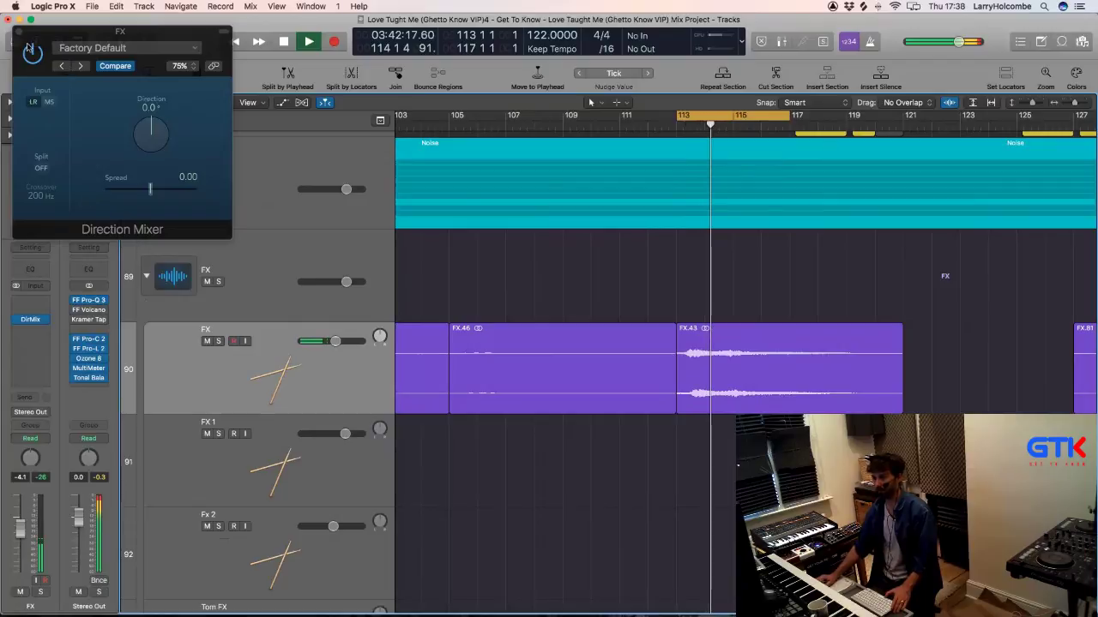
pyautogui.press('space')
pyautogui.click(21, 321)
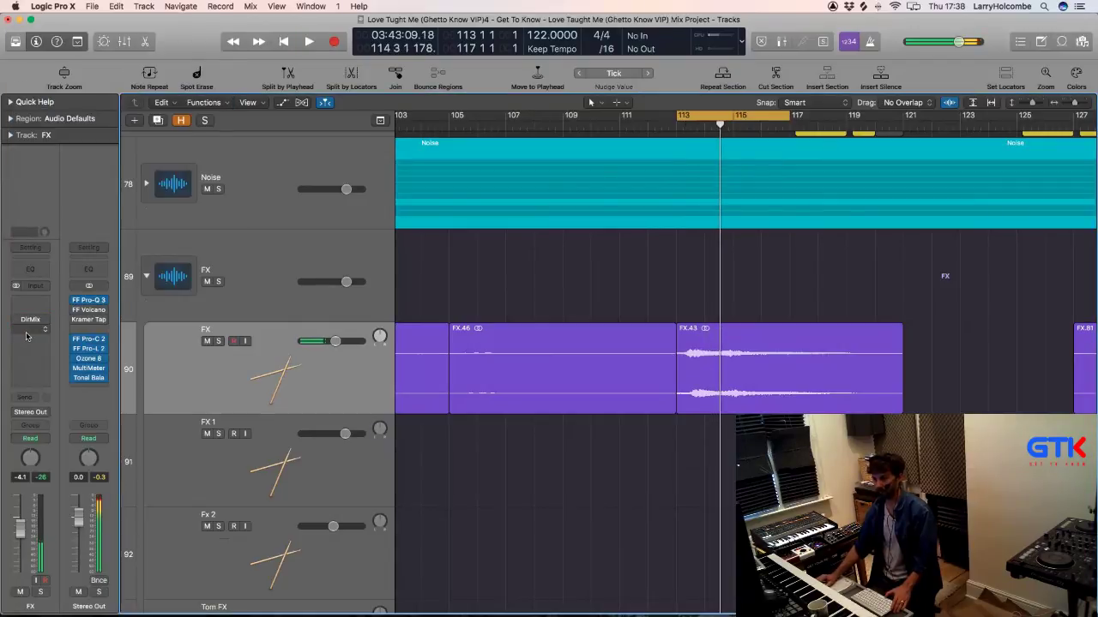
# Step: Insert the Center (s) imaging plug-in on the first FX track and lower its Center level well below the Sides level
pyautogui.click(26, 336)
pyautogui.moveTo(52, 451)
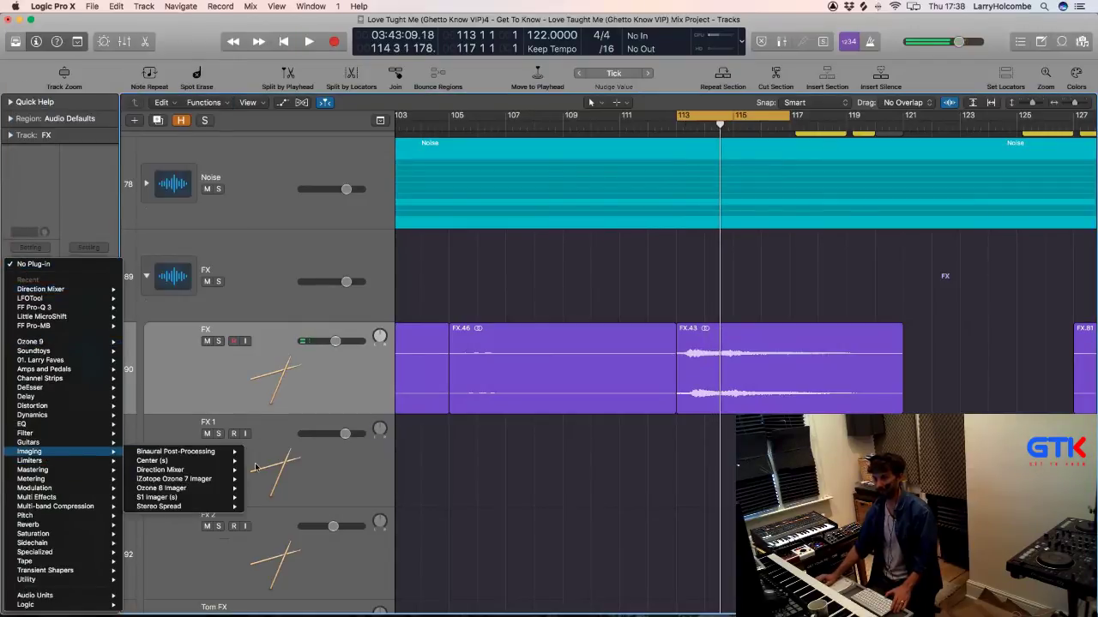
pyautogui.click(266, 461)
pyautogui.moveTo(77, 242); pyautogui.dragTo(78, 300)
pyautogui.moveTo(217, 213); pyautogui.dragTo(162, 157)
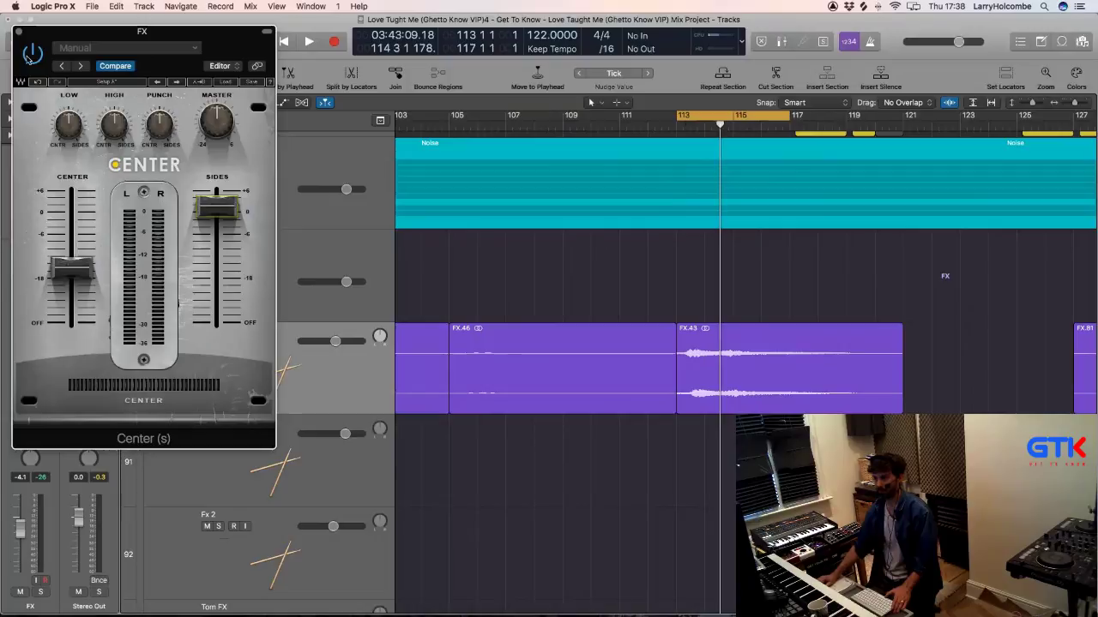
pyautogui.press('super+w')
# Step: Insert a stereo Doubler2 (s) plug-in below Center (s) on the first FX track and play the section from bar 113
pyautogui.click(24, 339)
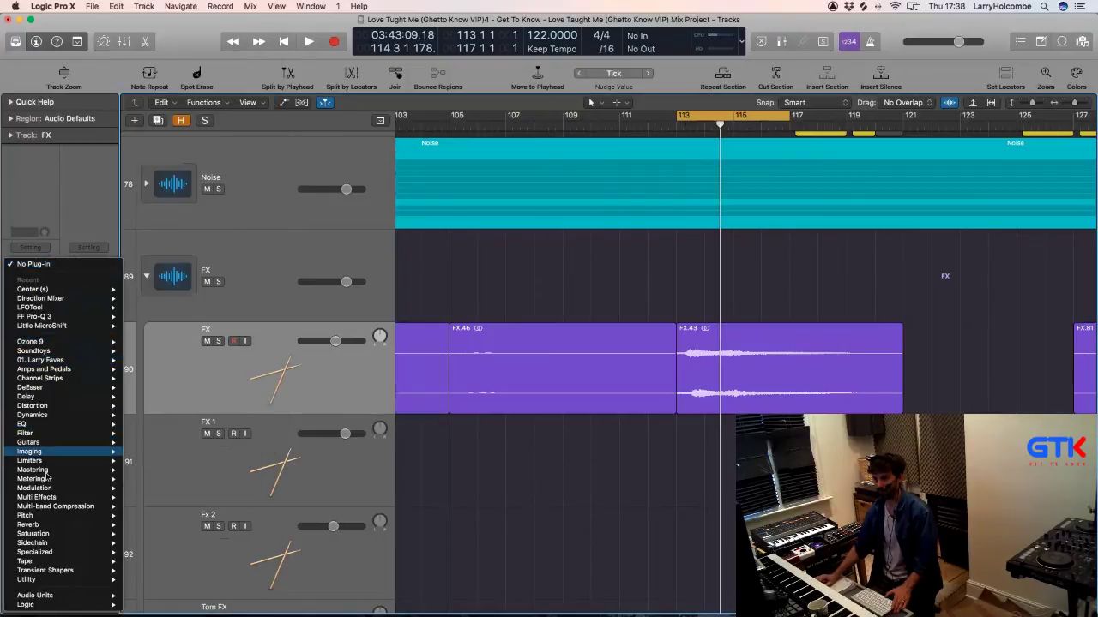
pyautogui.moveTo(47, 489)
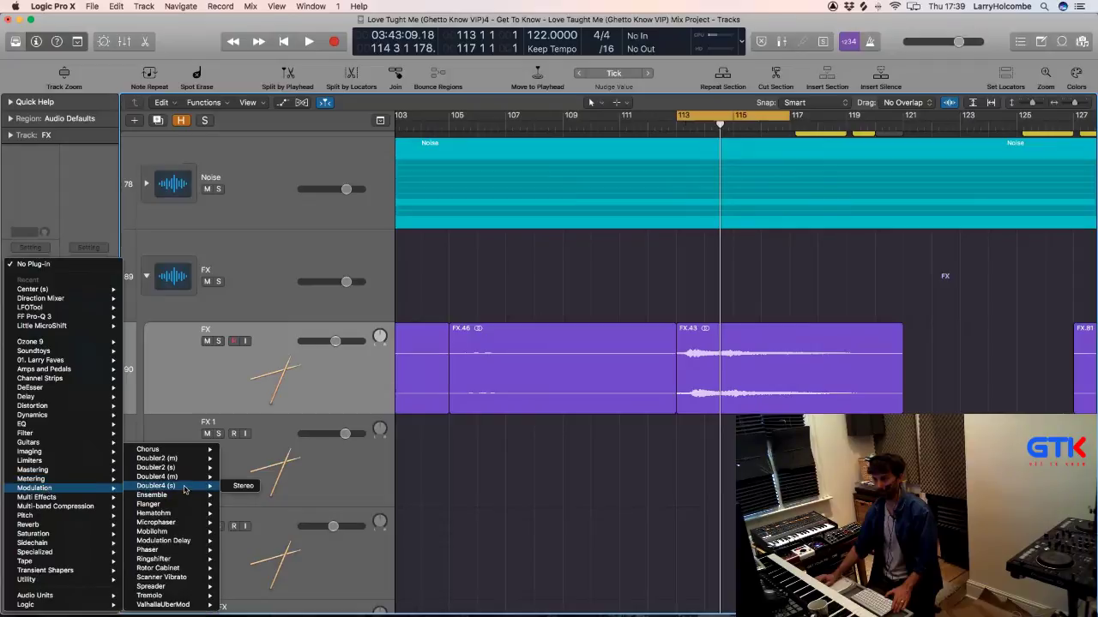
pyautogui.moveTo(172, 470)
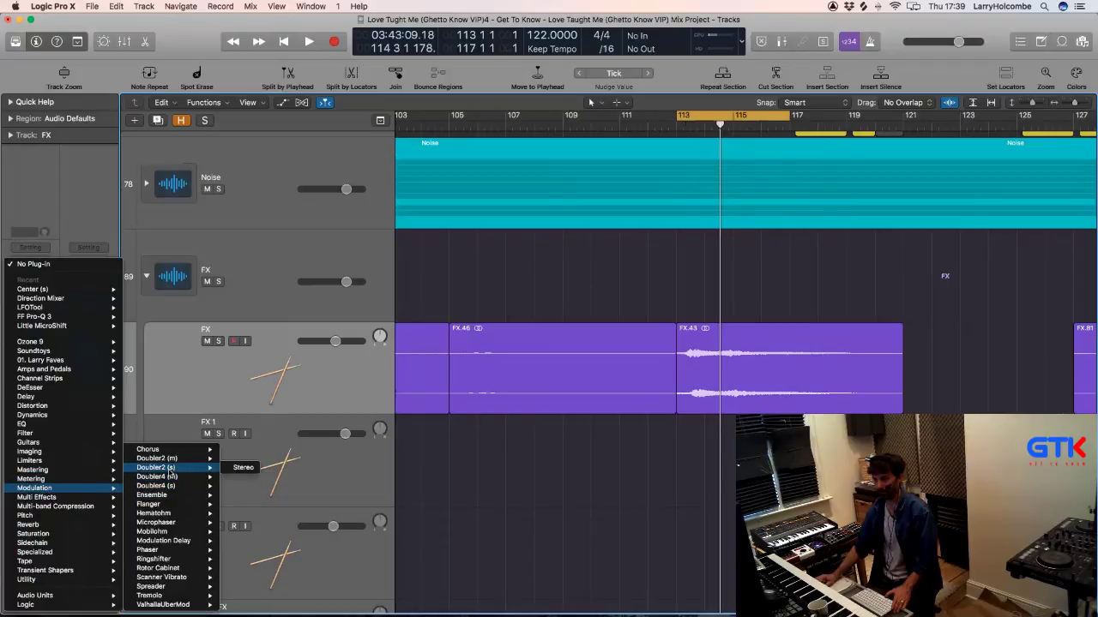
pyautogui.click(245, 468)
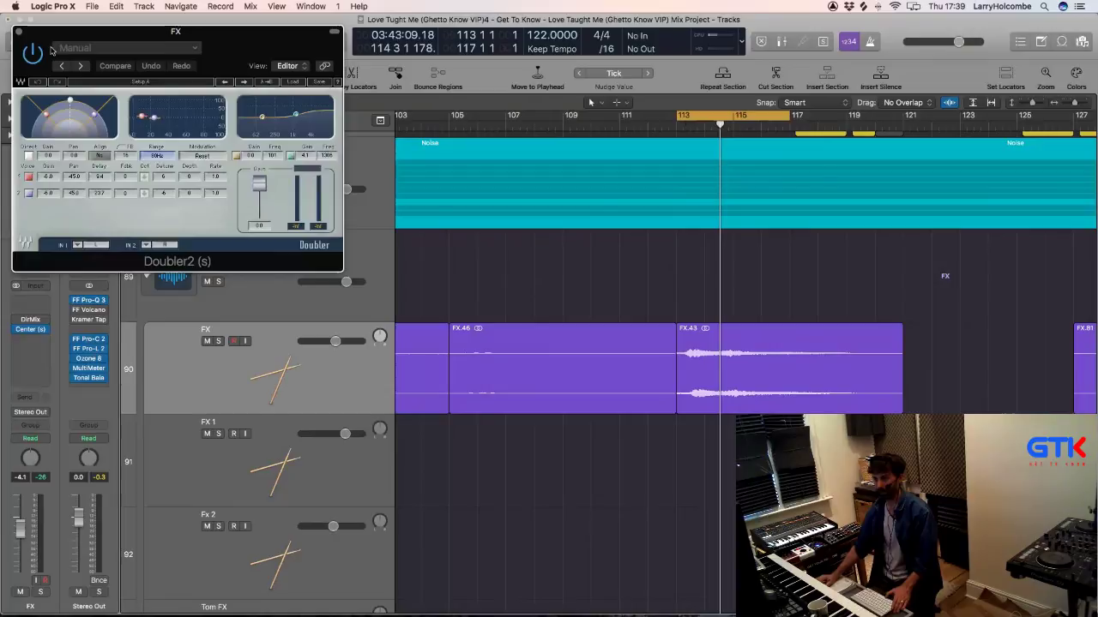
pyautogui.press('space')
# Step: Insert a stereo S1 Imager (s) below Doubler2 on the first FX track and set its Width to 3.00
pyautogui.click(27, 351)
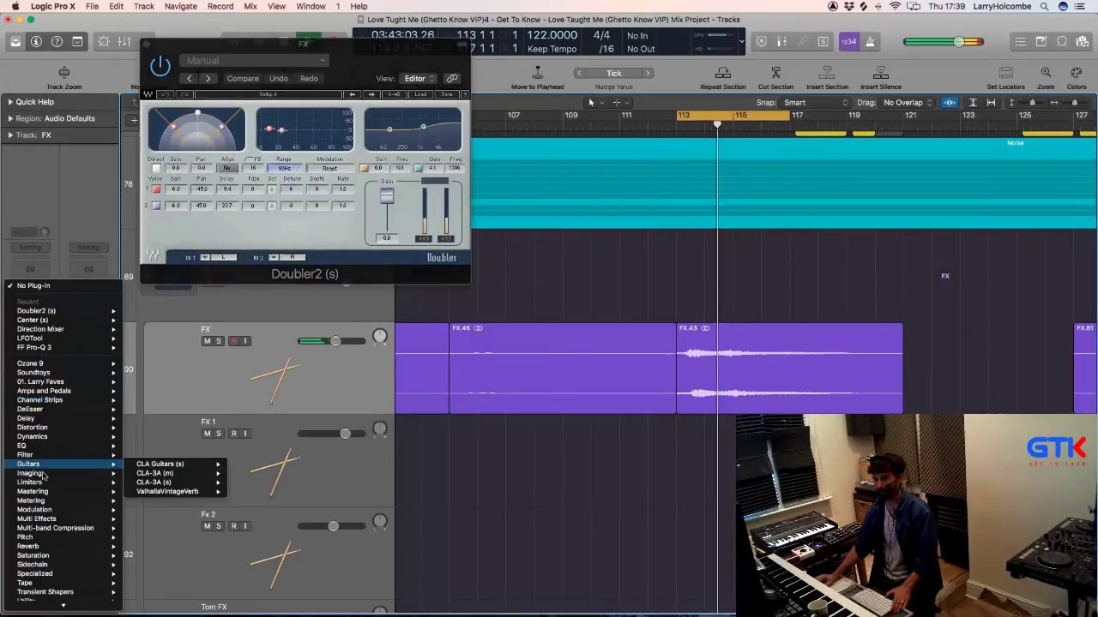
pyautogui.moveTo(34, 473)
pyautogui.moveTo(196, 520)
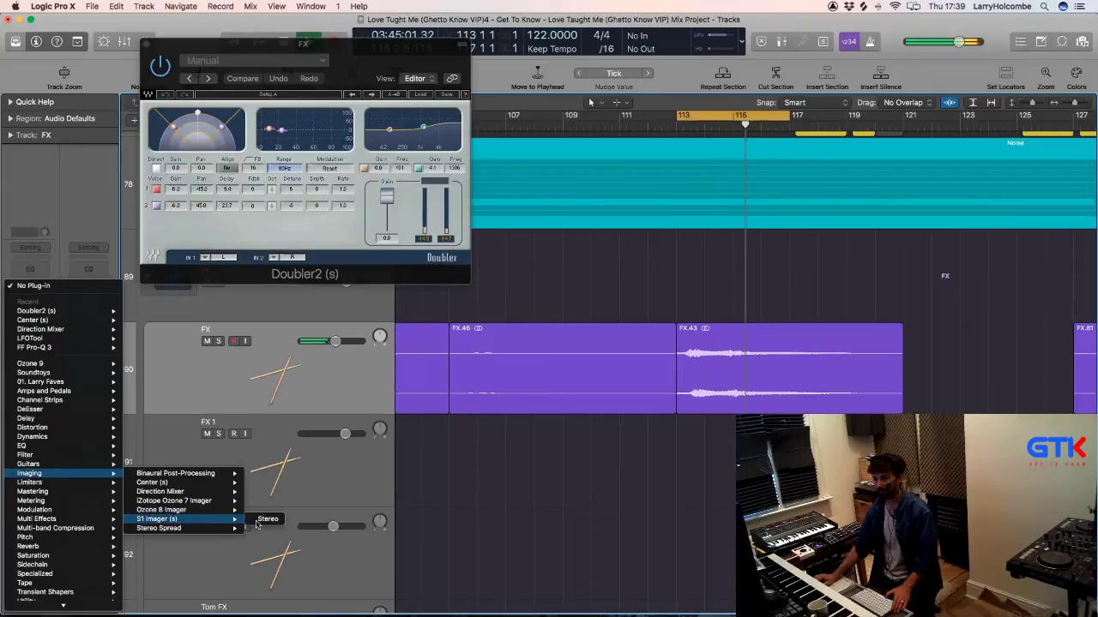
pyautogui.click(76, 273)
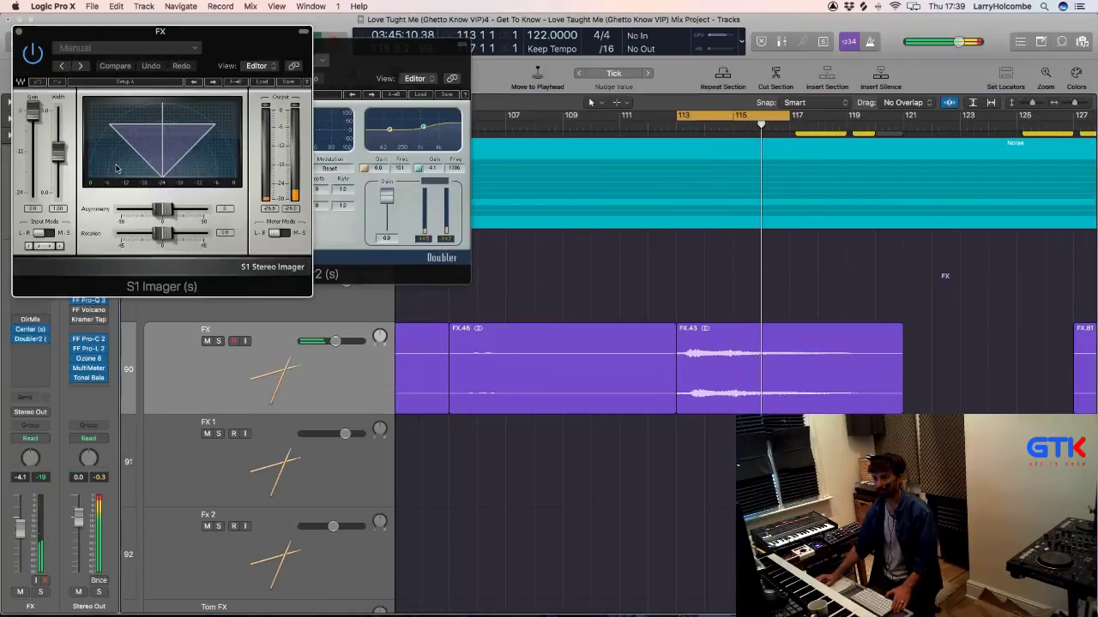
pyautogui.moveTo(65, 149); pyautogui.dragTo(60, 125)
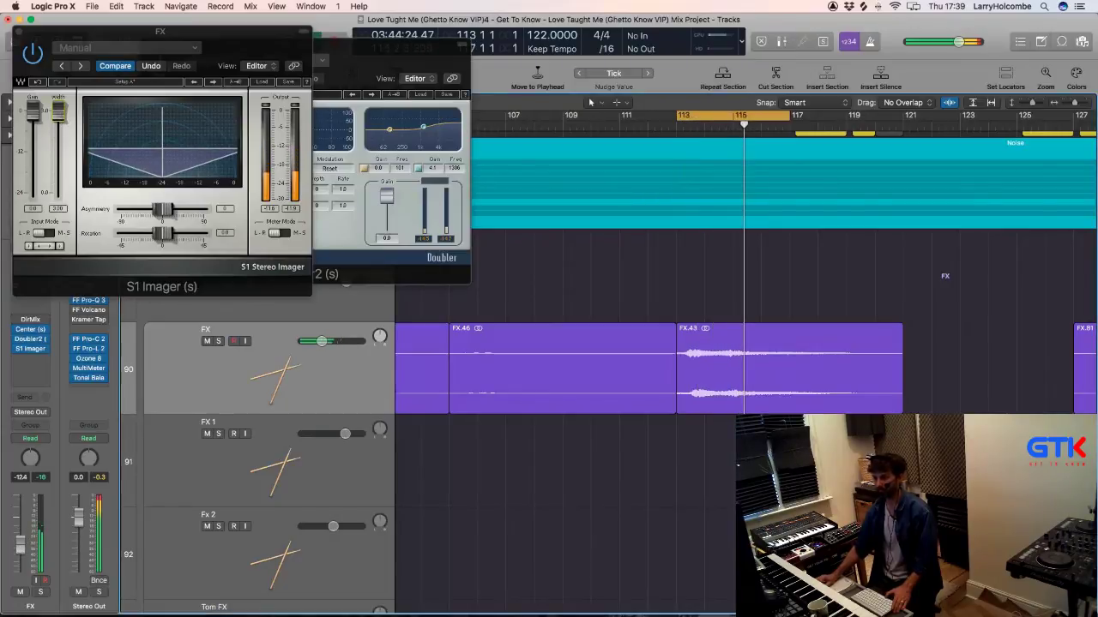
# Step: Lower the first FX track's volume to -20.6 dB during playback and close the S1 Imager and Doubler2 windows
pyautogui.press('space')
pyautogui.press('space')
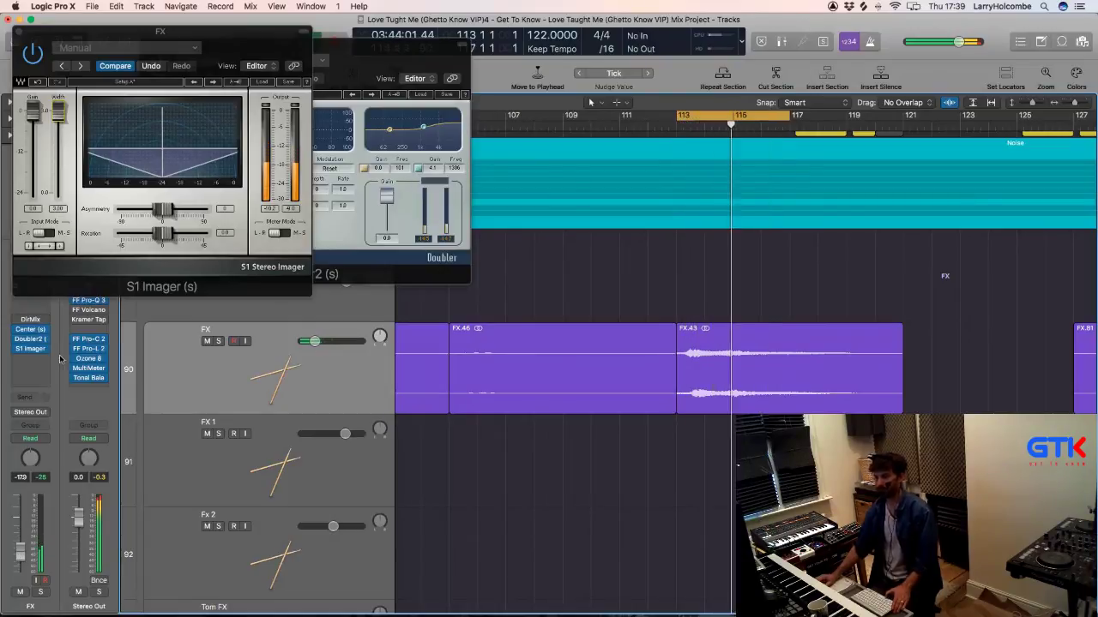
pyautogui.click(21, 35)
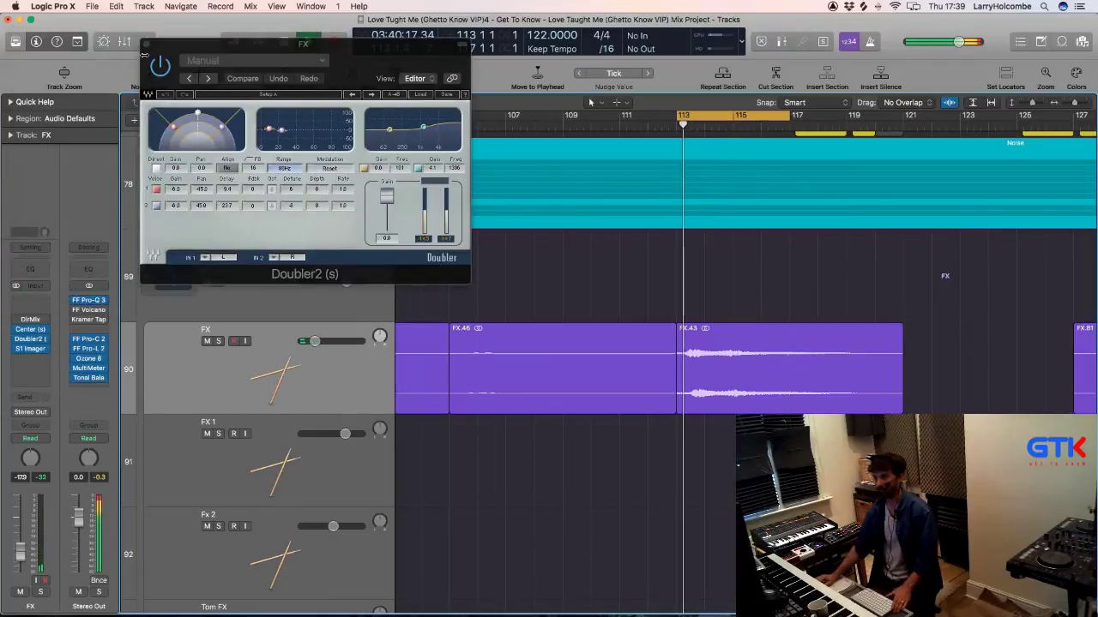
pyautogui.click(147, 44)
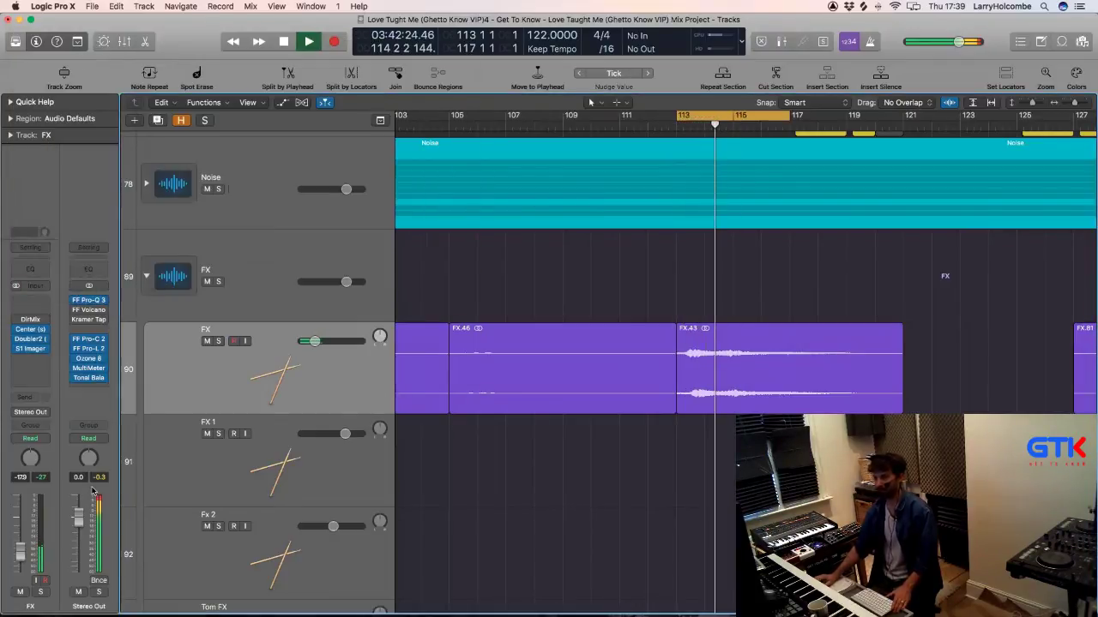
pyautogui.press('space')
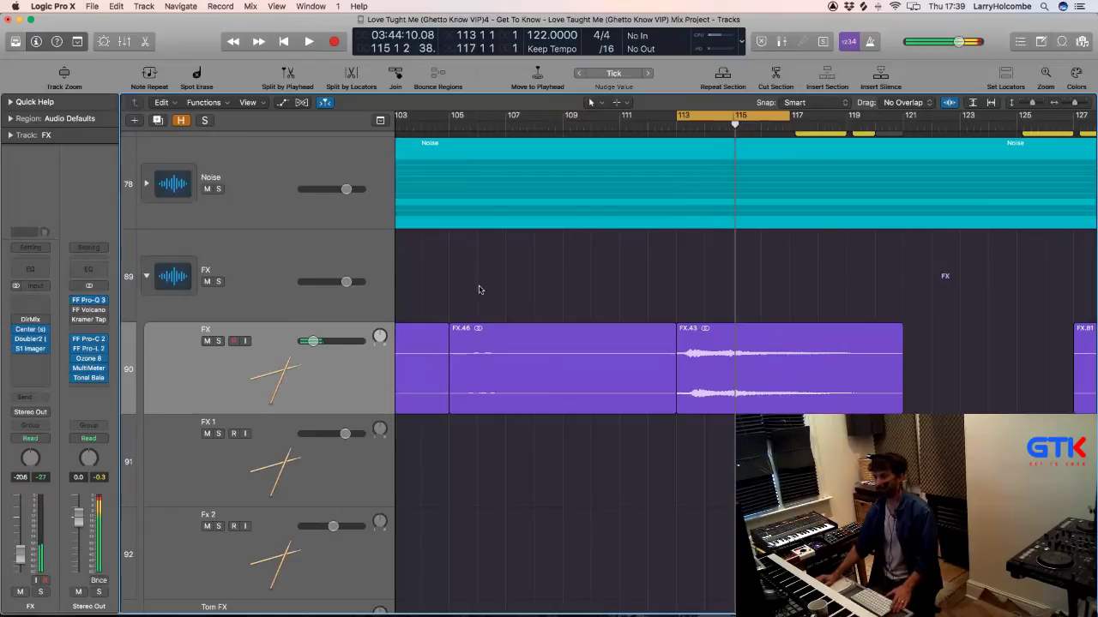
pyautogui.press('space')
# Step: Replay the section with the surrounding tracks in view and set the first FX track's volume to -17.9 dB
pyautogui.press('super+Up')
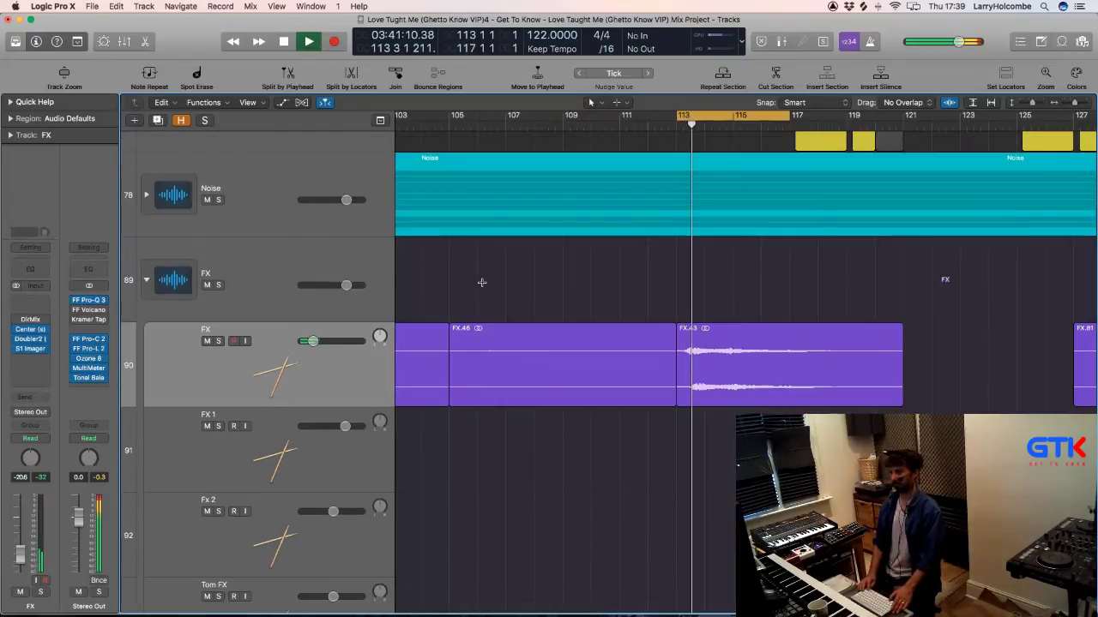
pyautogui.press('super+Up')
pyautogui.press('super+Up')
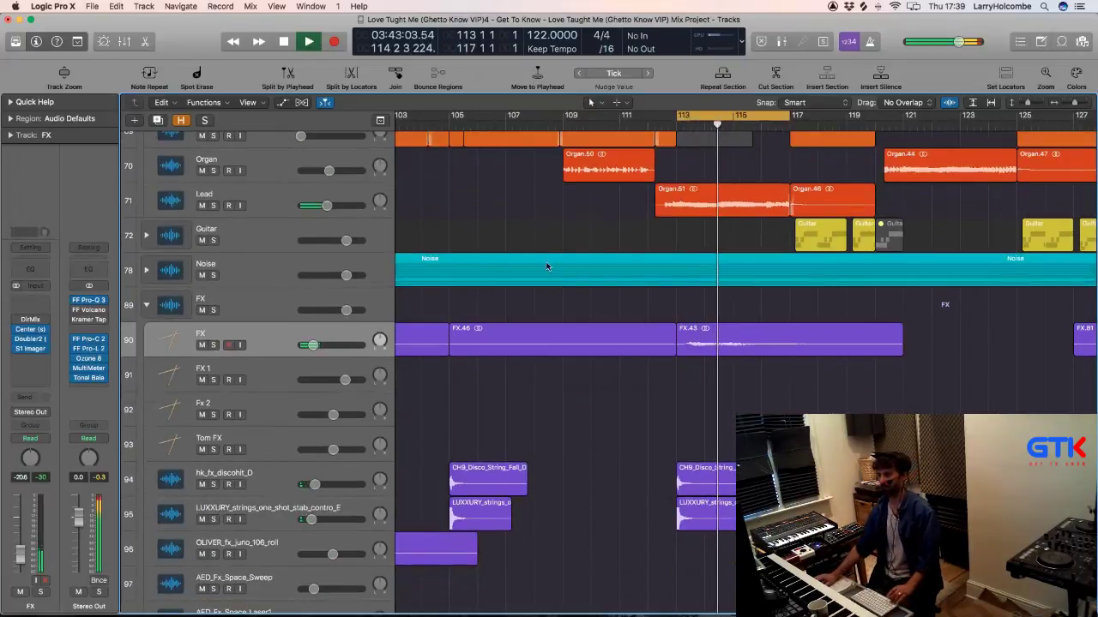
pyautogui.press('super+Up')
pyautogui.press('super+Left')
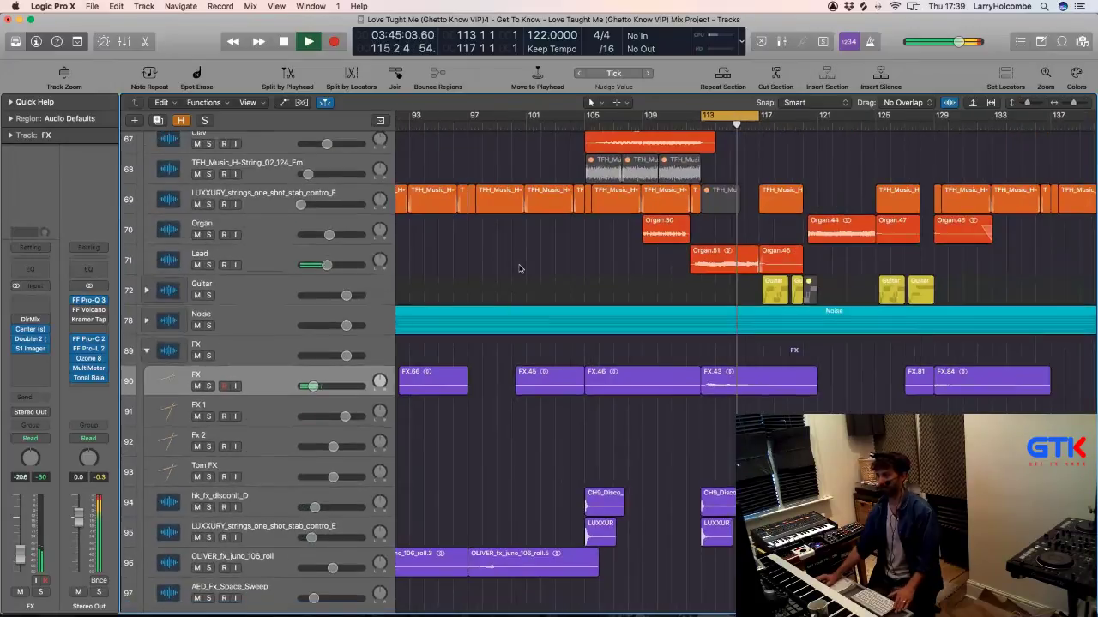
pyautogui.press('space')
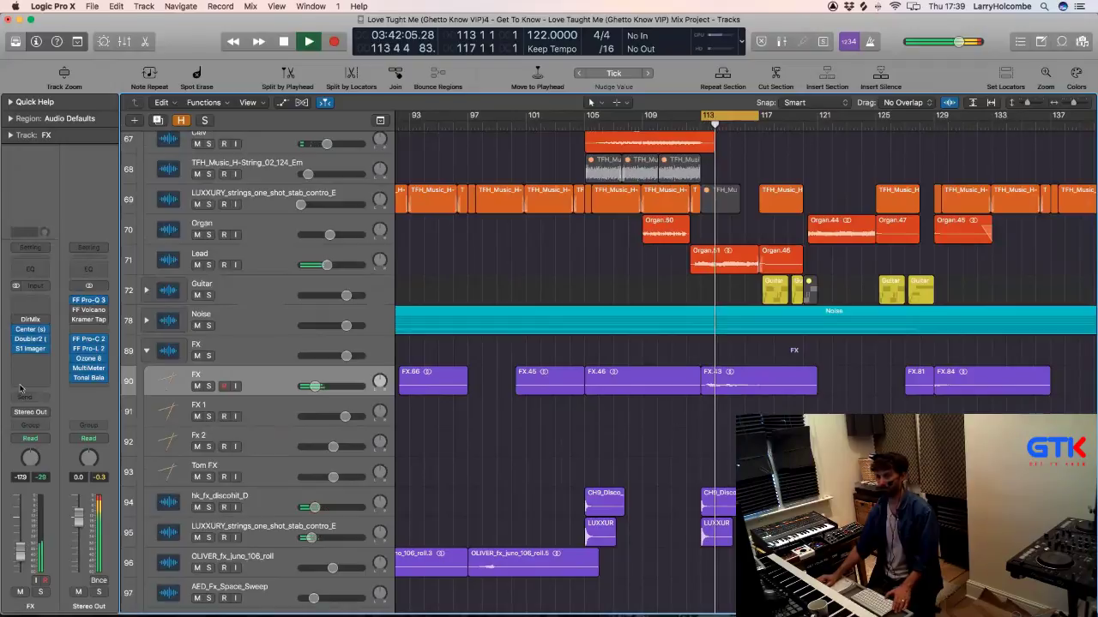
# Step: Compare by bypassing Center, Doubler2 and S1 Imager, enabling the Direction Mixer, and raising the first FX track's volume to -5.3 dB
pyautogui.press('space')
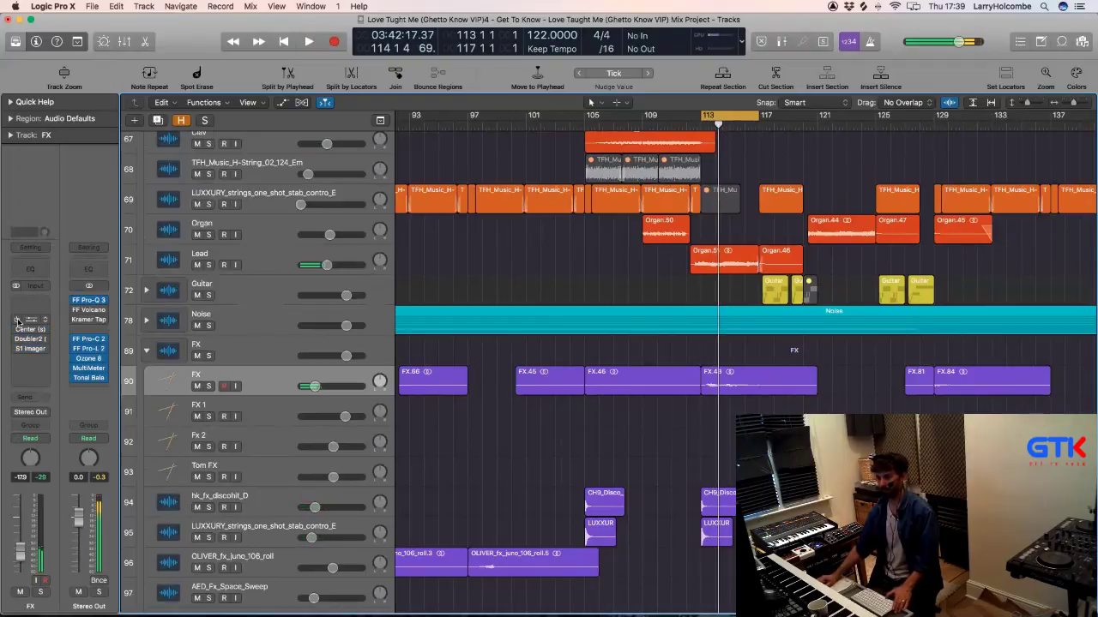
pyautogui.press('space')
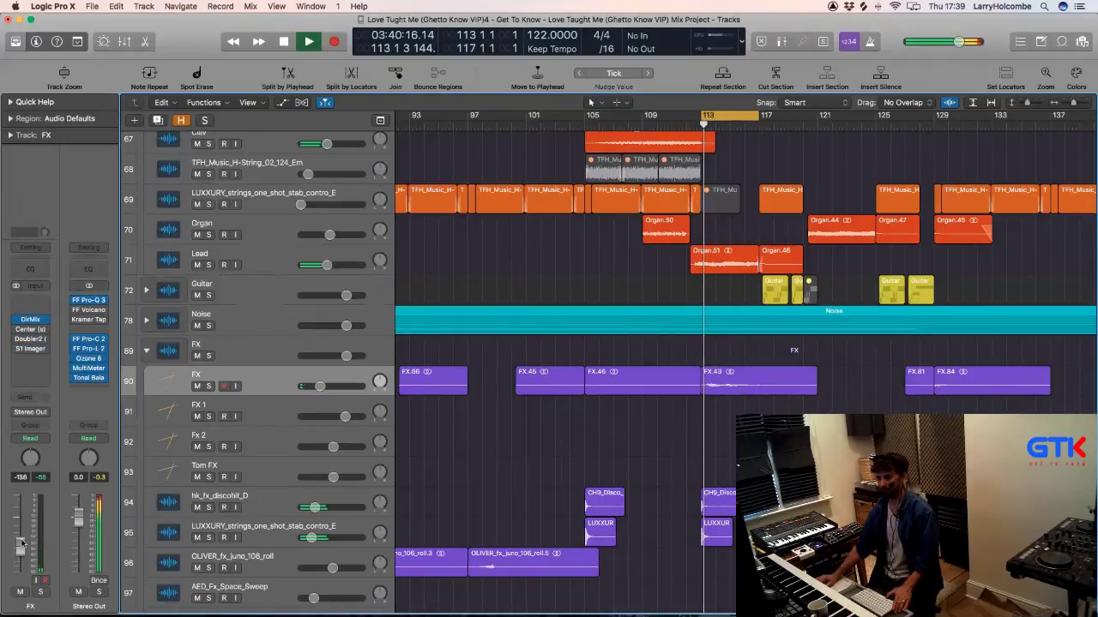
pyautogui.press('space')
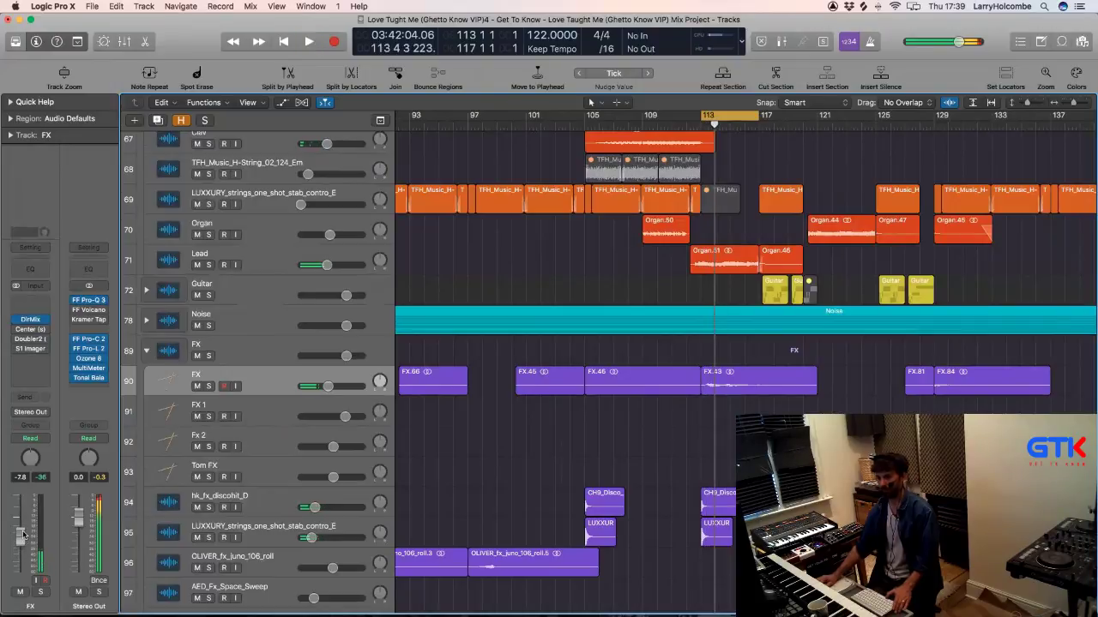
pyautogui.press('space')
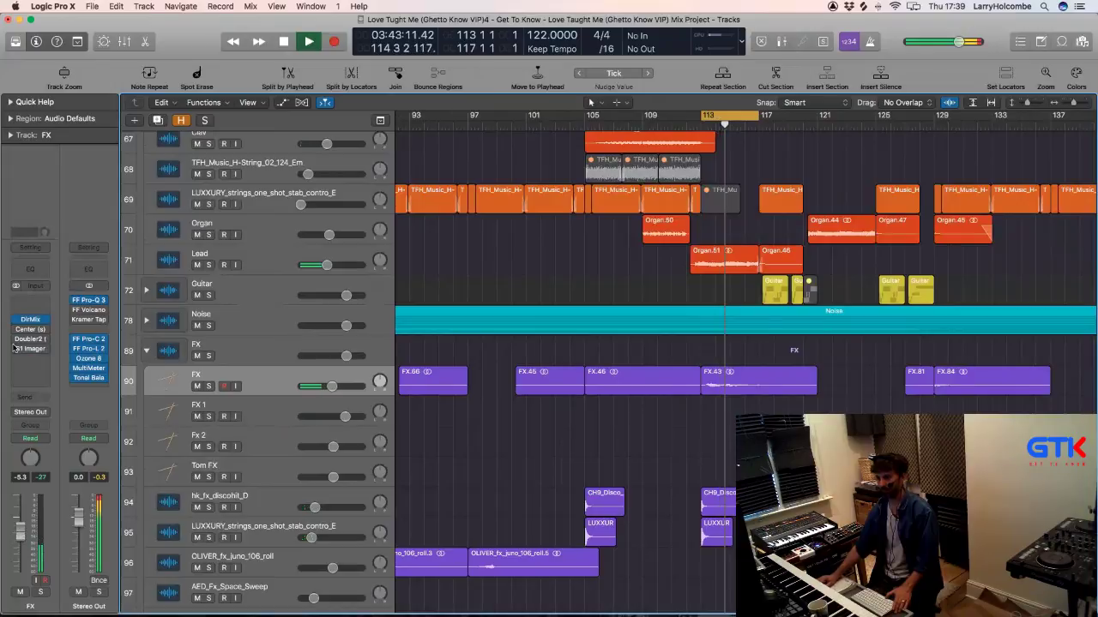
# Step: Re-enable Center, Doubler2 and S1 Imager, bypass the Direction Mixer, and lower the first FX track's volume to -17.5 dB
pyautogui.press('space')
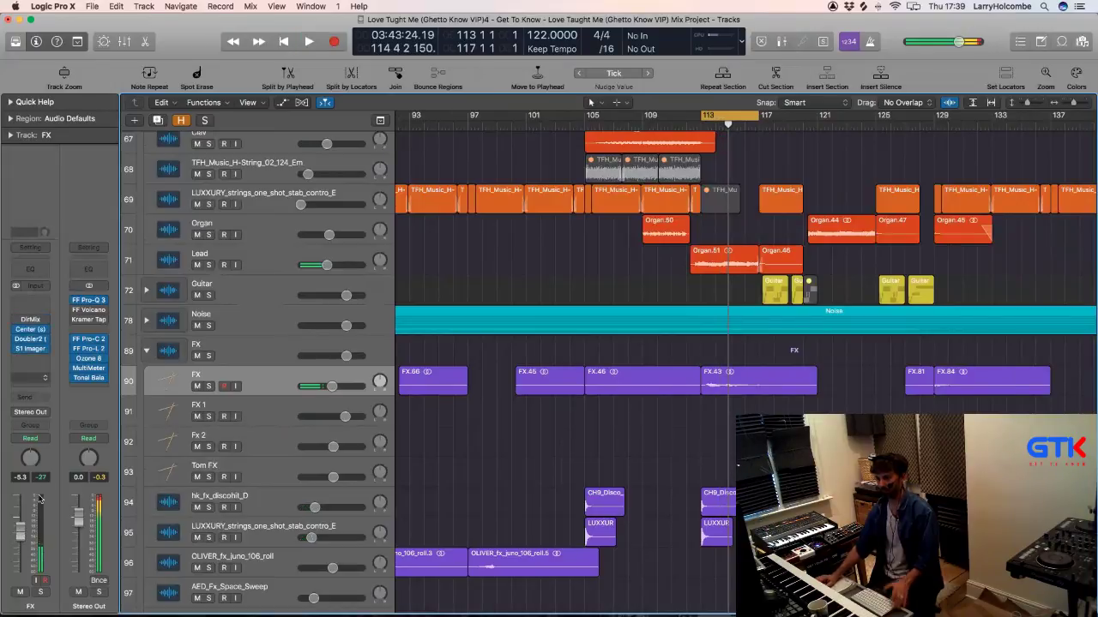
pyautogui.moveTo(20, 531); pyautogui.dragTo(20, 541)
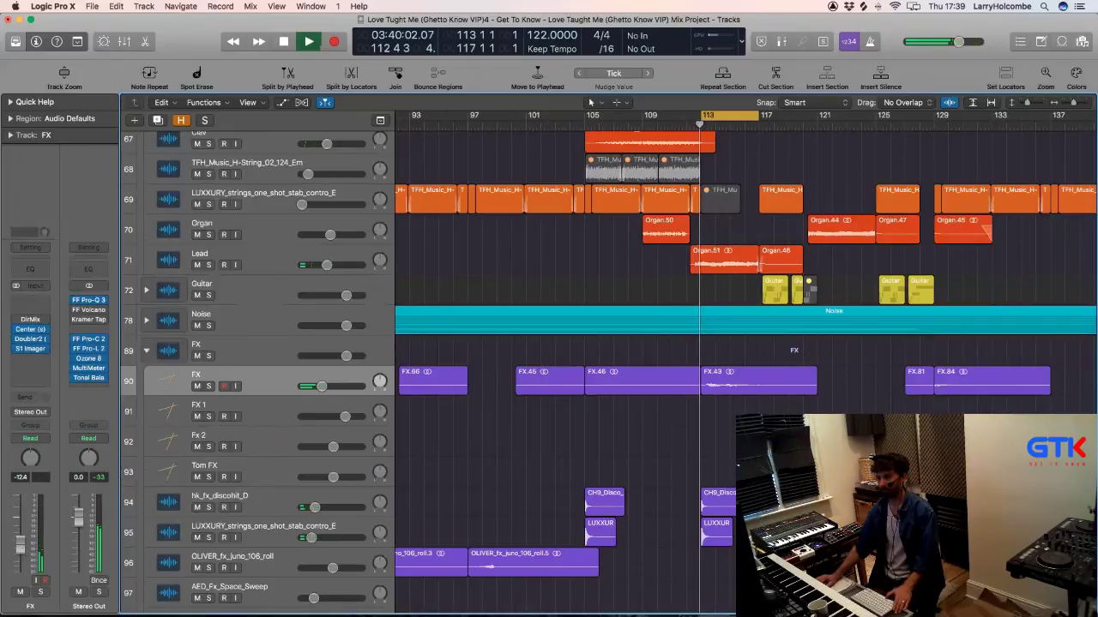
pyautogui.moveTo(20, 548); pyautogui.dragTo(21, 554)
pyautogui.press('space')
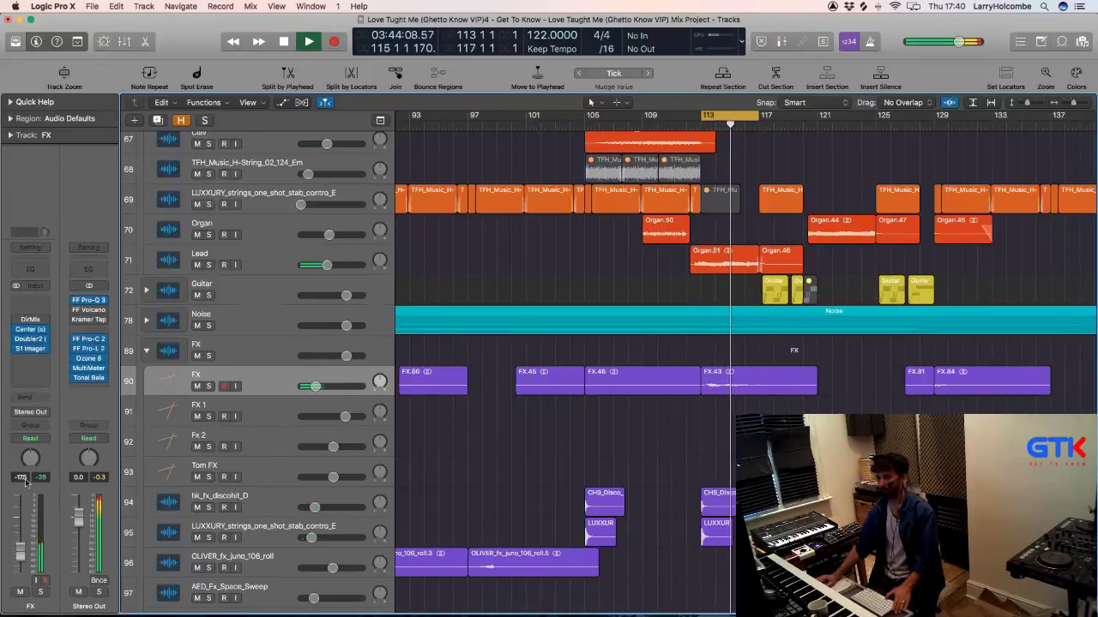
# Step: Lower the first FX track's volume to -19.5 dB while replaying the section, and turn off cycle playback
pyautogui.press('space')
pyautogui.press('space')
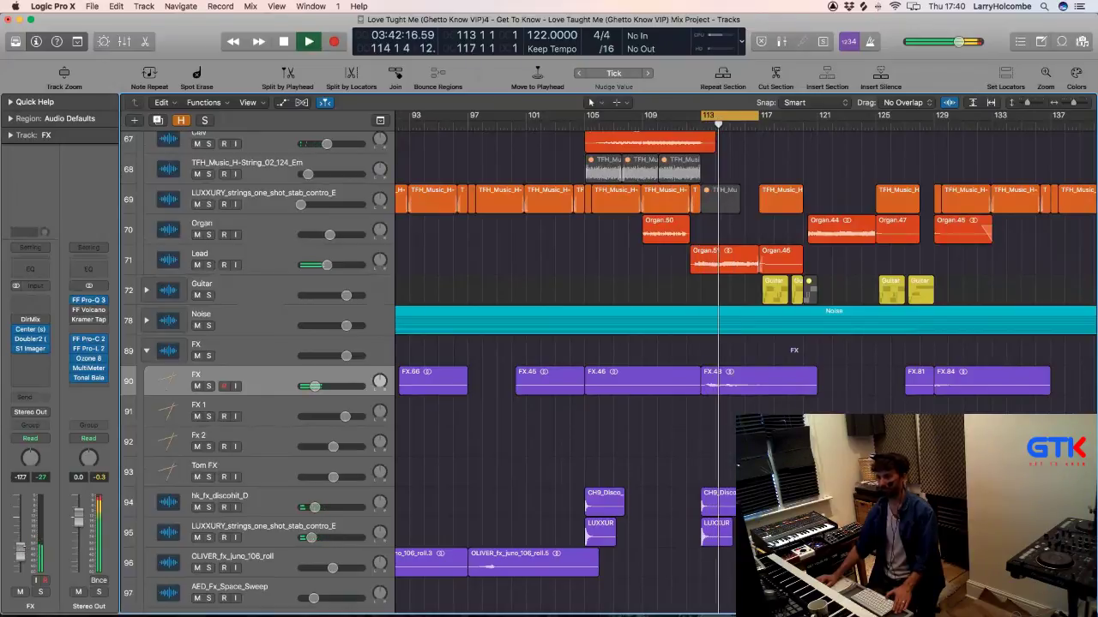
pyautogui.press('space')
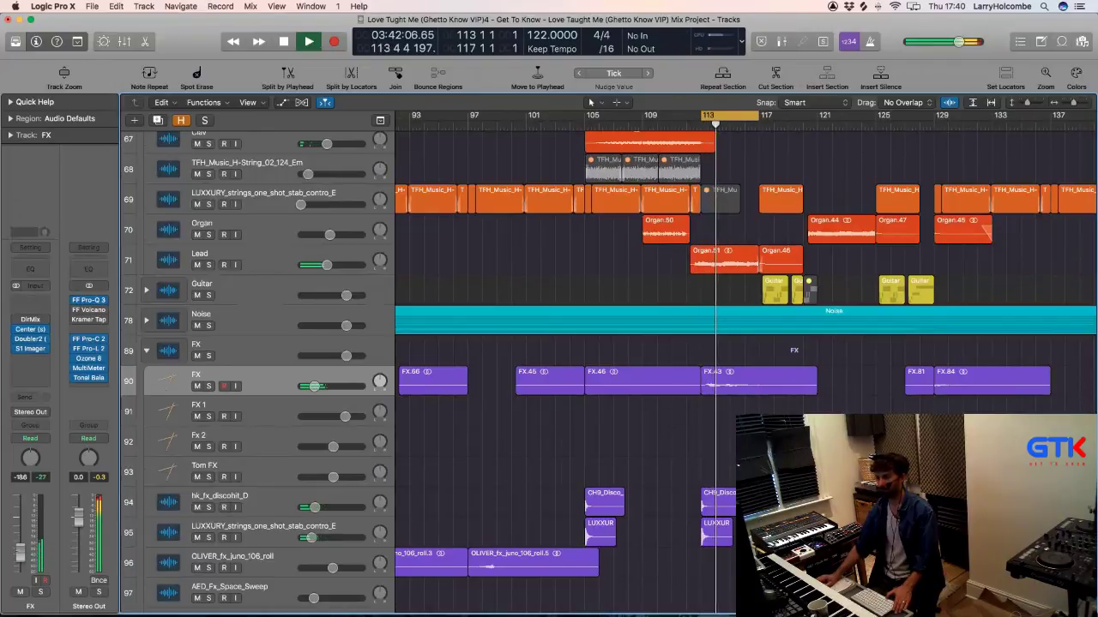
pyautogui.press('space')
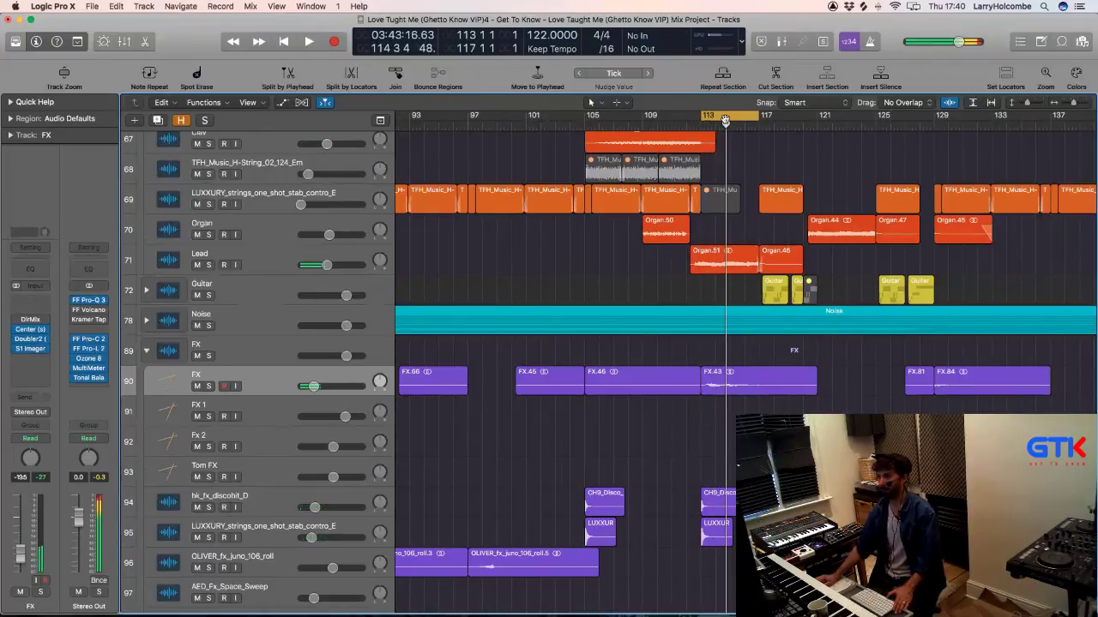
pyautogui.press('c')
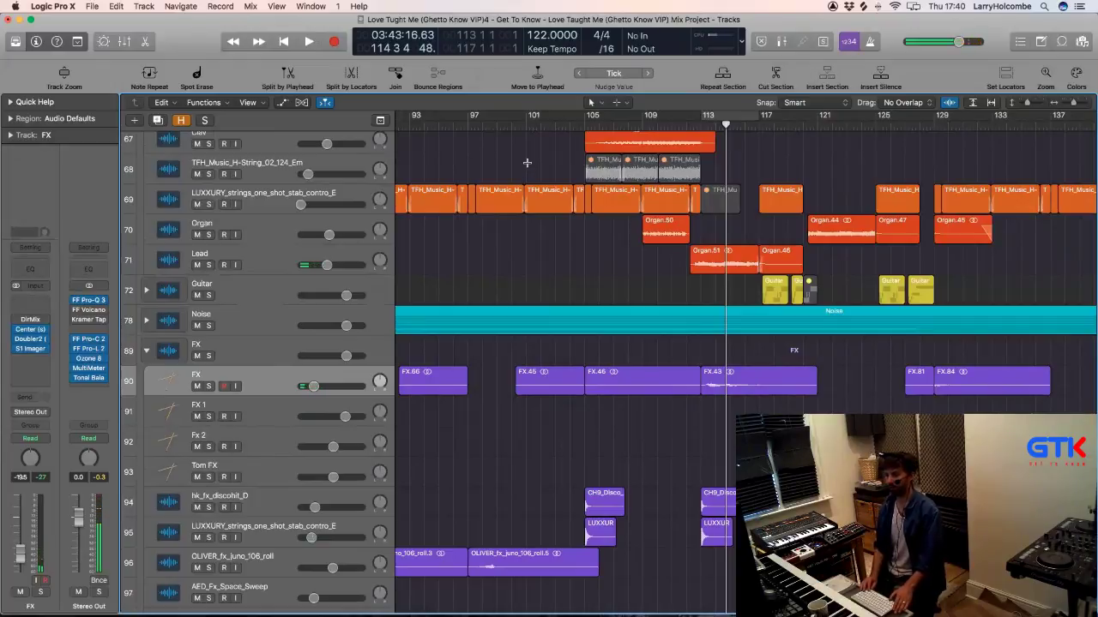
# Step: Play the arrangement around bar 32 to hear the FX.98 region through the first FX track's new plug-in chain
pyautogui.press('super+Up')
pyautogui.press('super+Up')
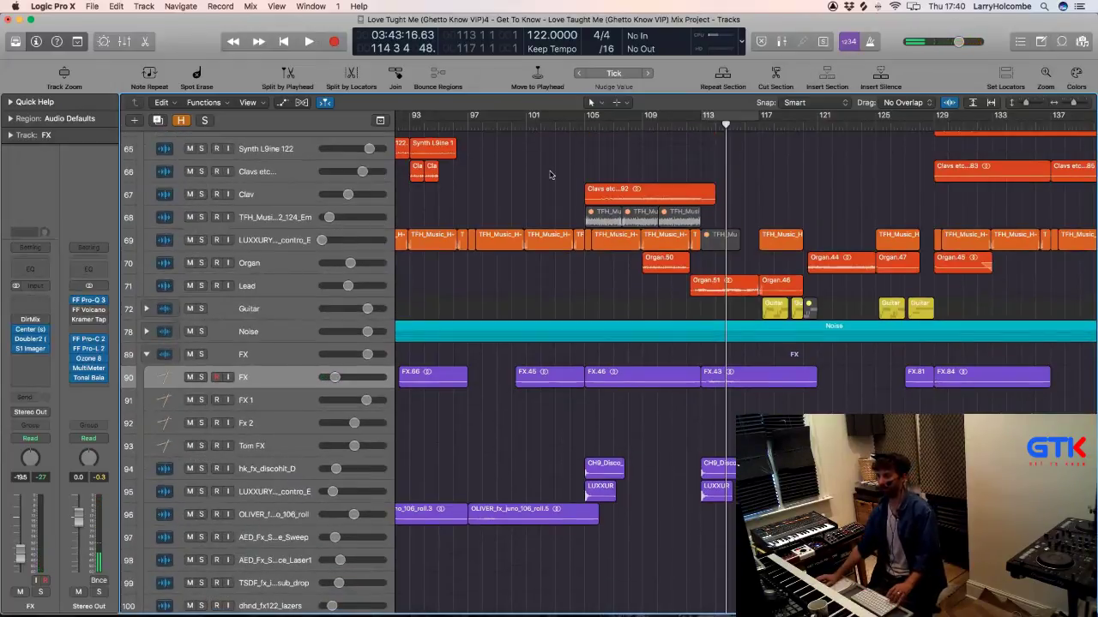
pyautogui.hscroll(-2, 551, 174)
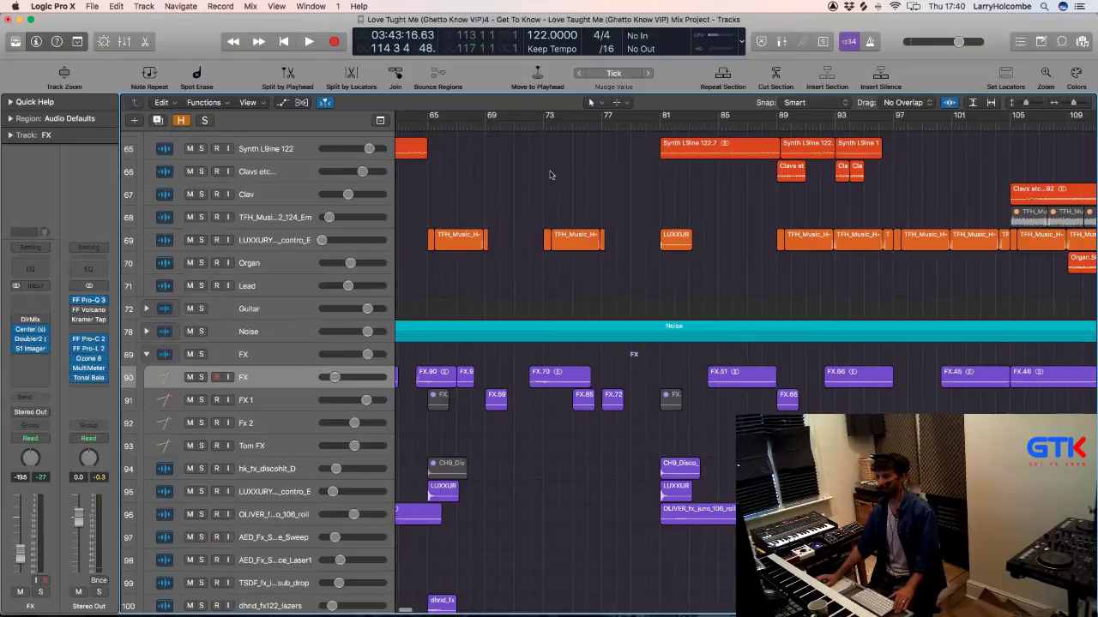
pyautogui.hscroll(-15, 551, 175)
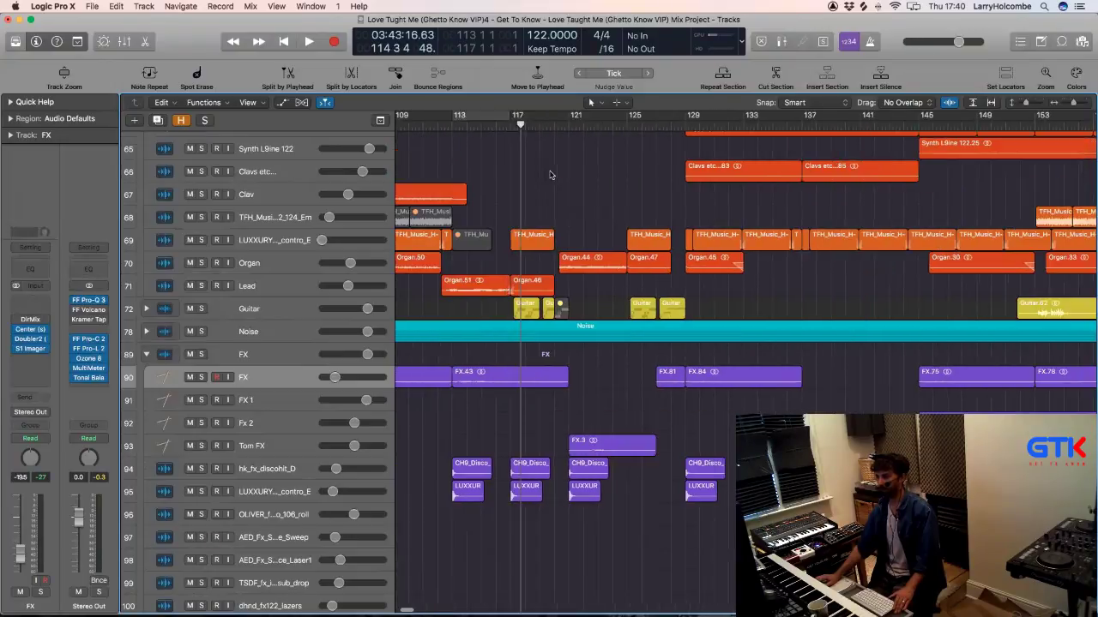
pyautogui.press('z')
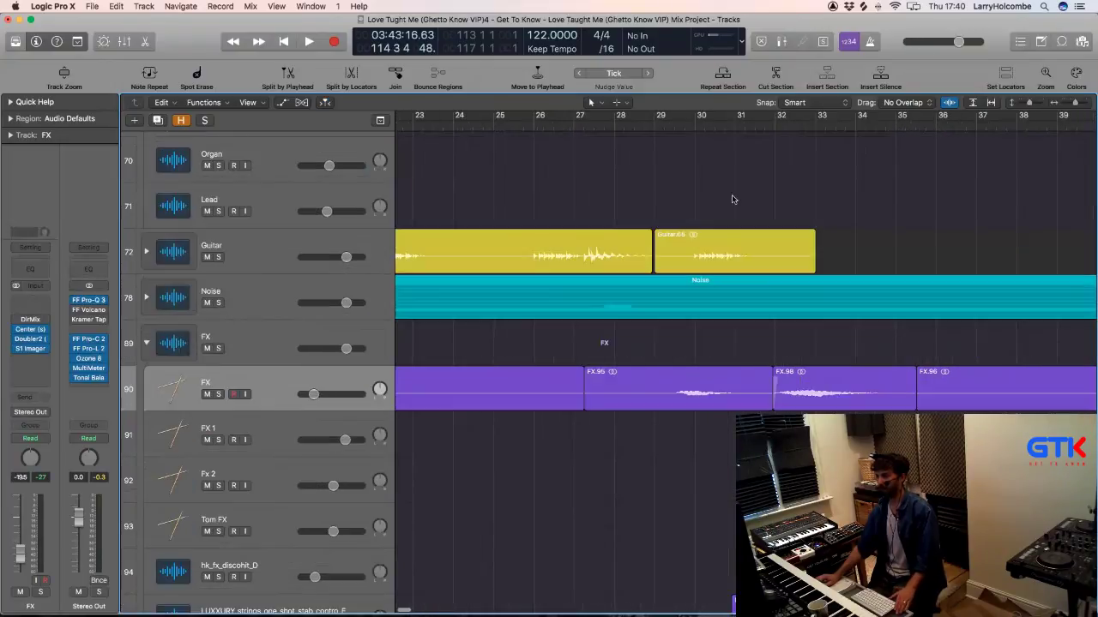
pyautogui.click(746, 126)
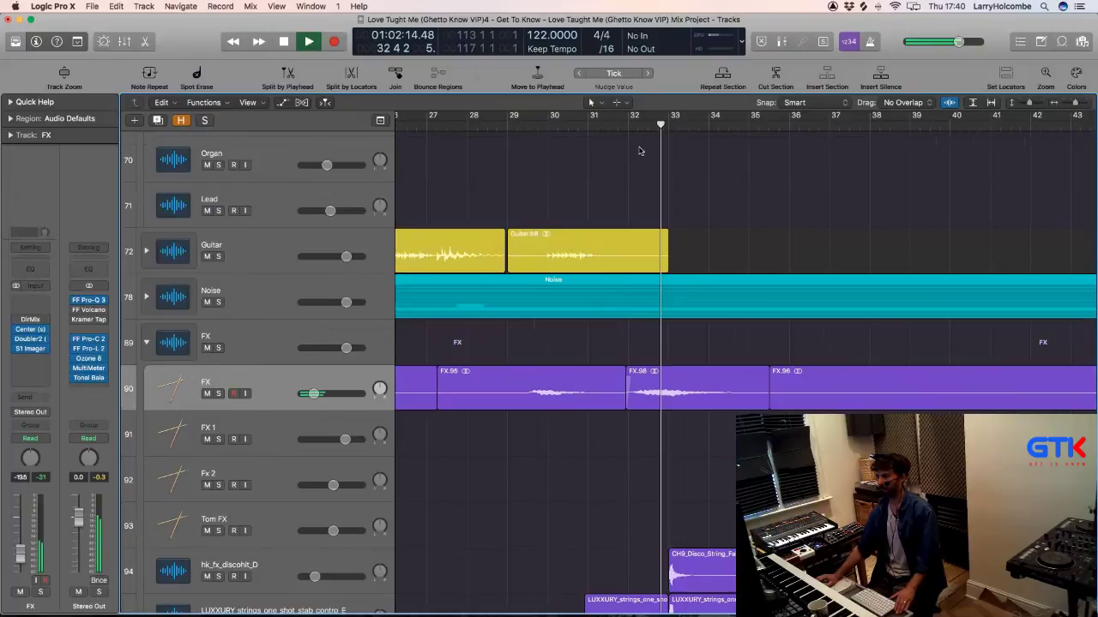
# Step: Create a duplicate of the first FX track with its plug-in settings directly below it and move the FX.43 region onto it
pyautogui.scroll(-10, 731, 223)
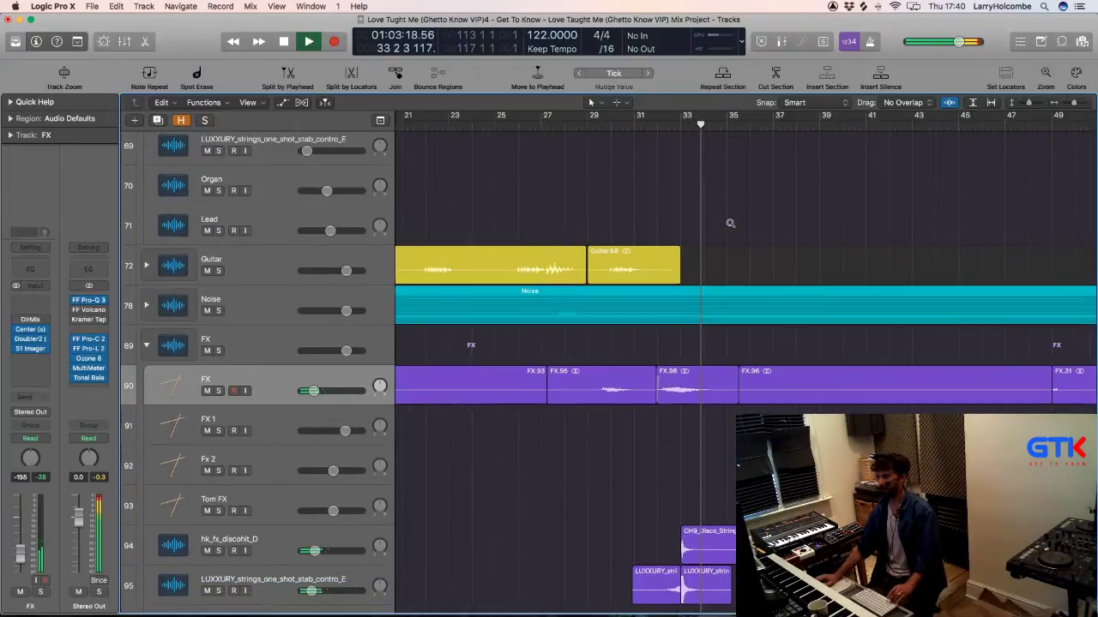
pyautogui.hscroll(5, 733, 225)
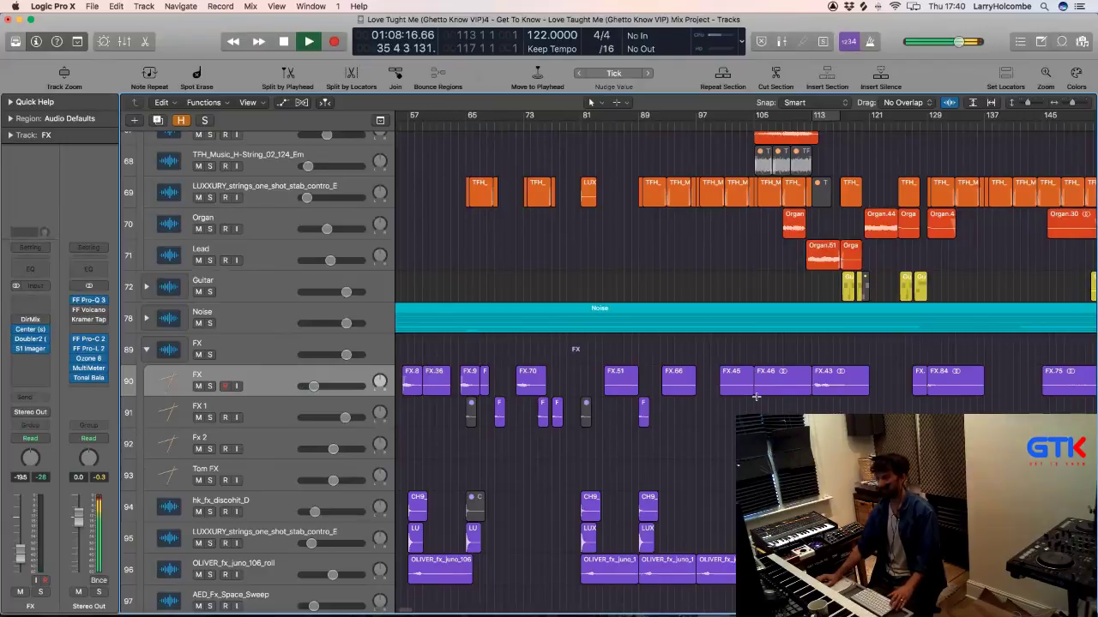
pyautogui.press('alt+super+a')
pyautogui.moveTo(830, 393); pyautogui.dragTo(830, 407)
pyautogui.hscroll(-10, 420, 394)
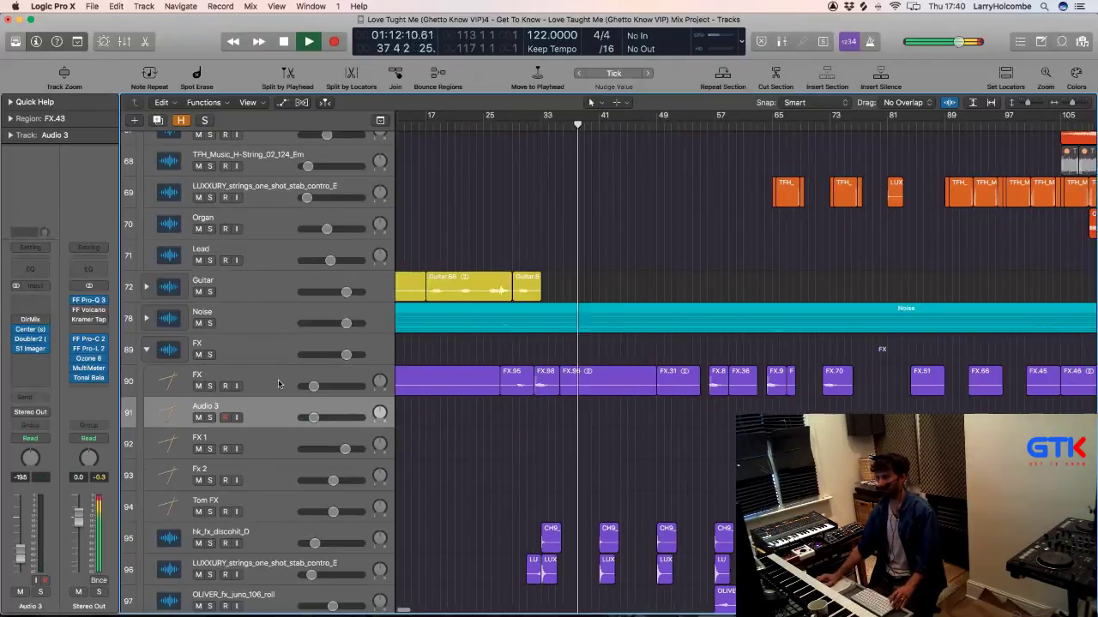
# Step: Bypass the Center, Doubler2 and S1 Imager plug-ins on the first FX track
pyautogui.click(257, 380)
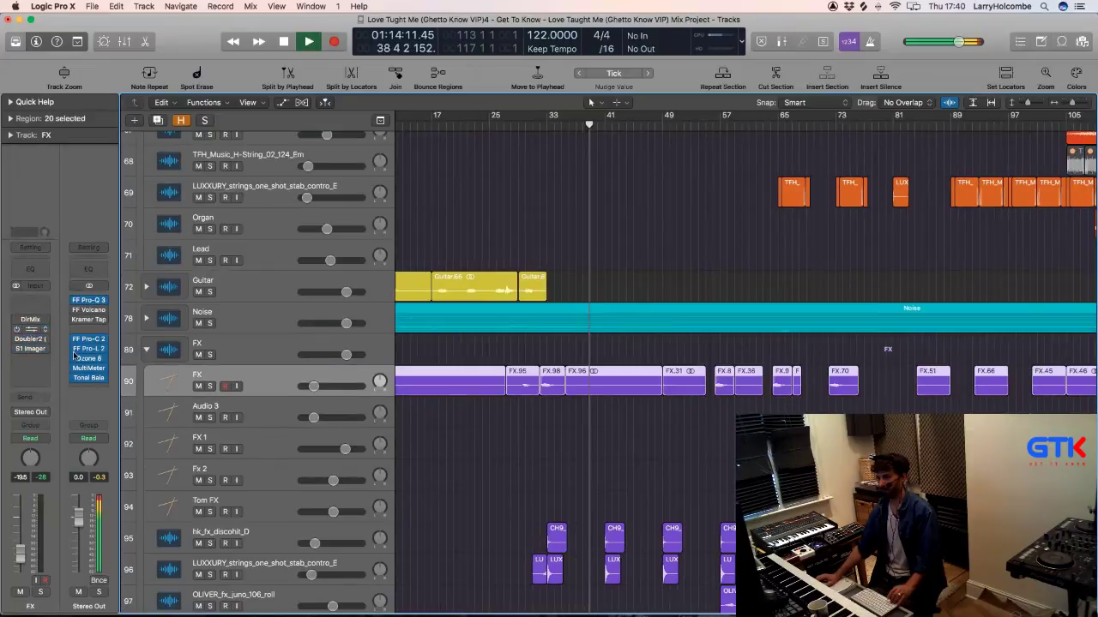
pyautogui.press('z')
pyautogui.click(420, 255)
pyautogui.press('z')
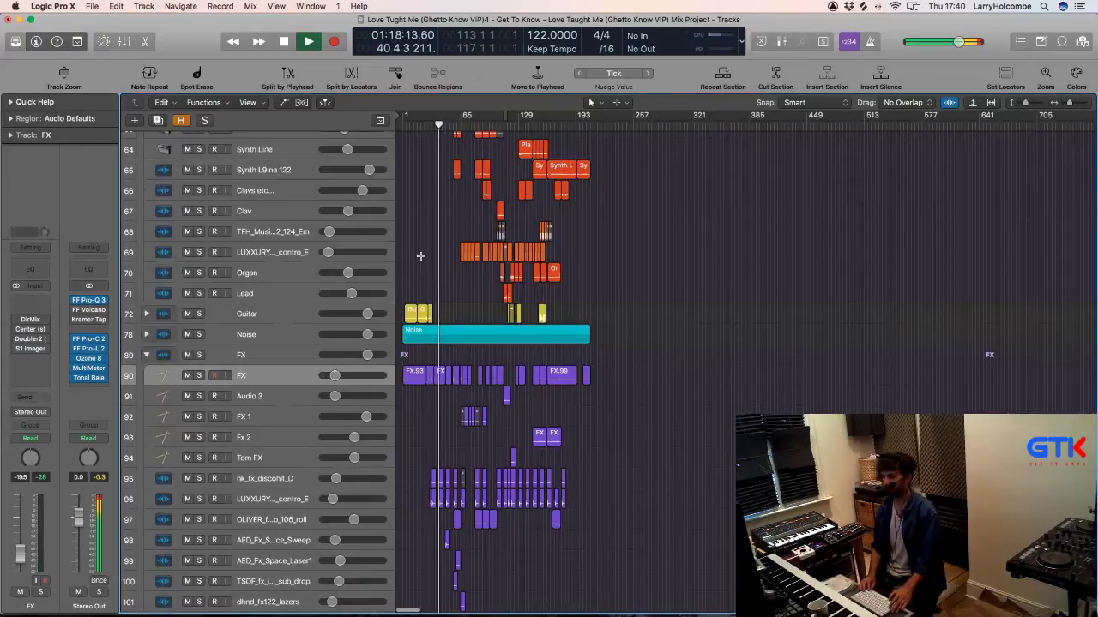
# Step: Audition the Noise Clap track with its Pro-Q 3 high-cut band at 7122.9 Hz disabled and re-enabled, and close the equalizer
pyautogui.press('super+Up')
pyautogui.press('super+Up')
pyautogui.press('super+Up')
pyautogui.scroll(10, 421, 259)
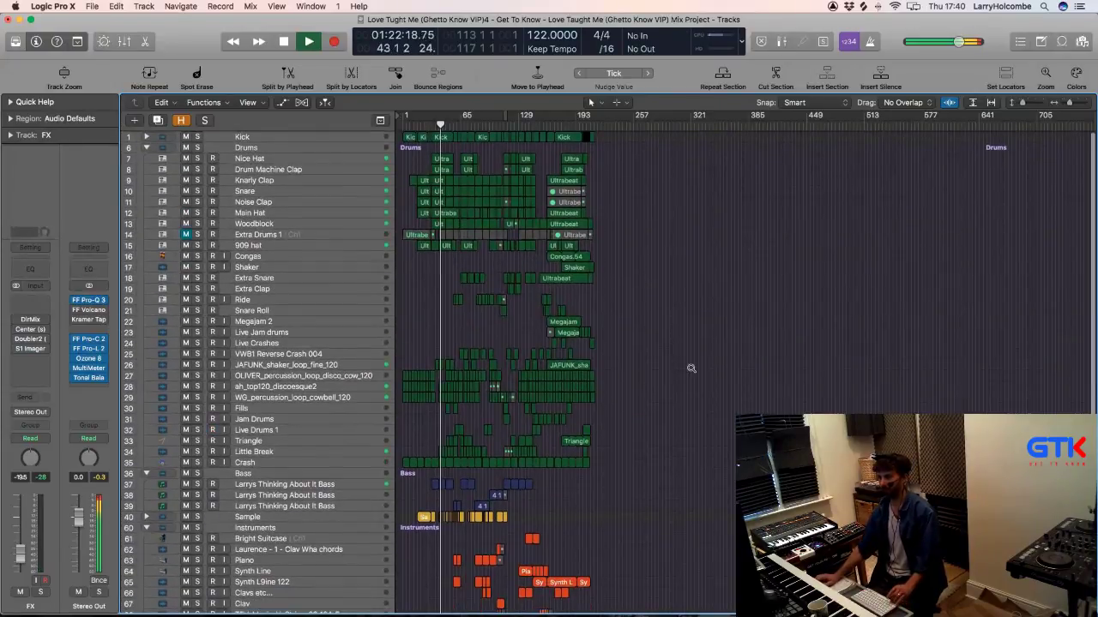
pyautogui.moveTo(710, 355); pyautogui.dragTo(656, 359)
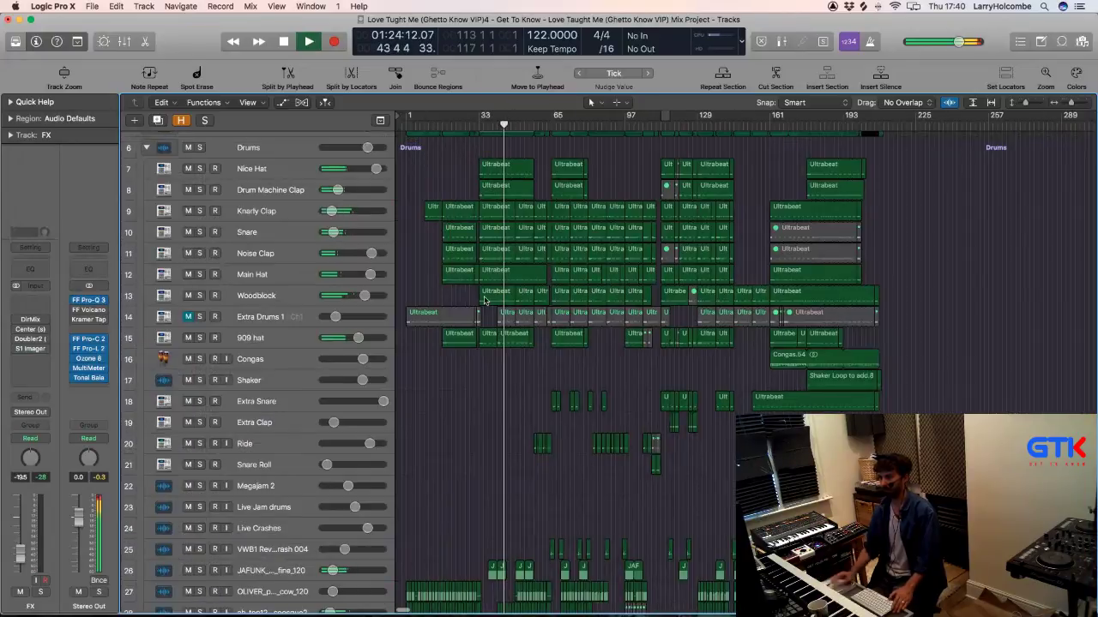
pyautogui.press('super+Up')
pyautogui.press('super+Up')
pyautogui.press('super+Up')
pyautogui.press('super+Up')
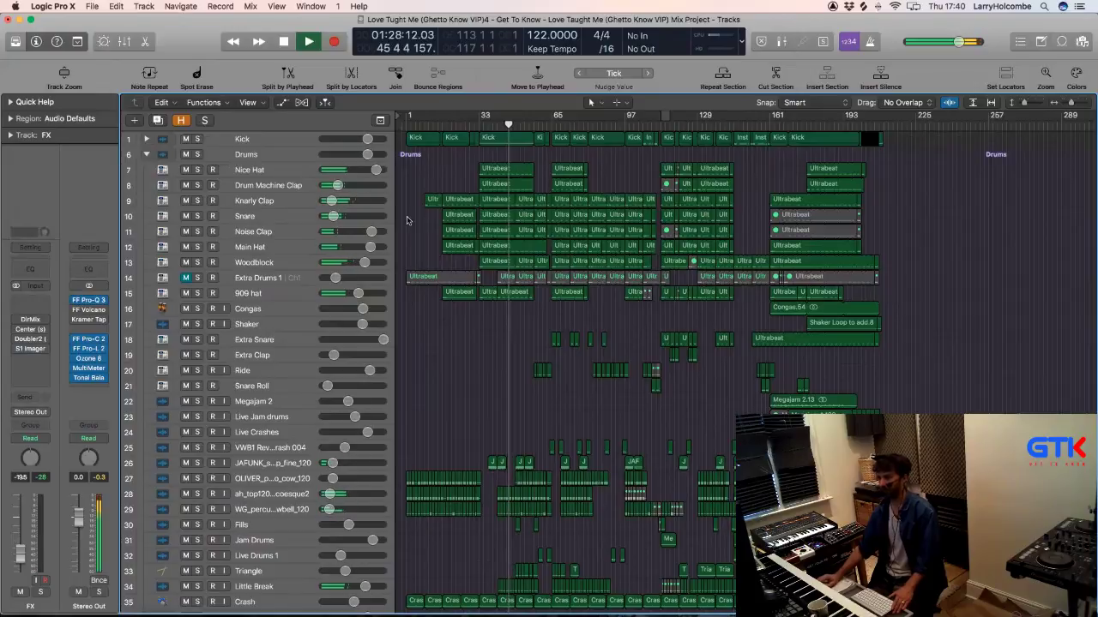
pyautogui.click(265, 229)
pyautogui.moveTo(31, 302)
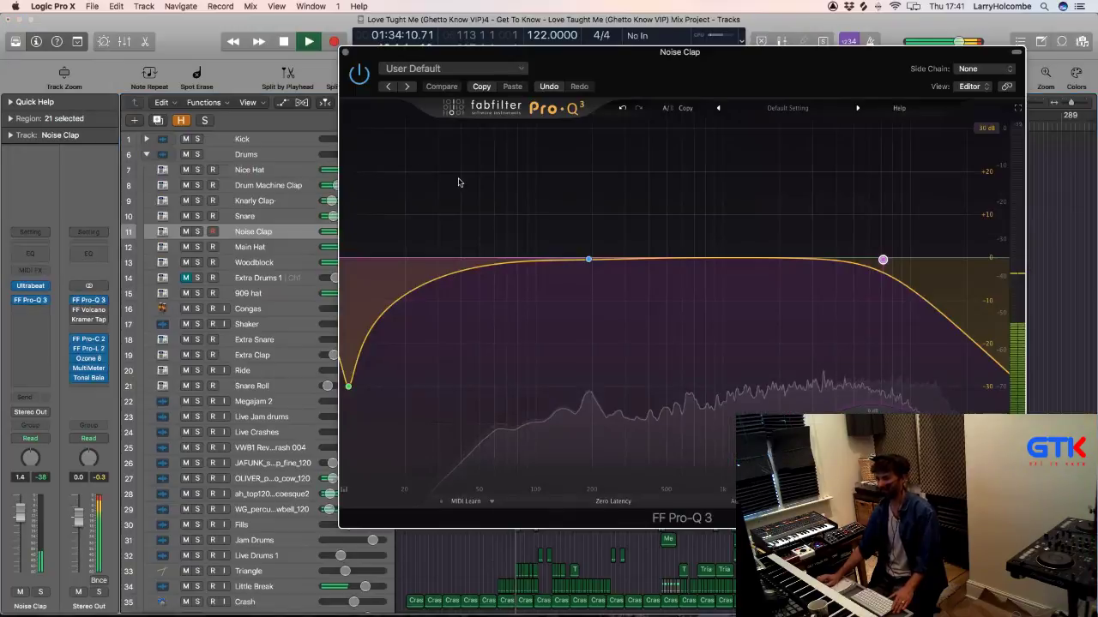
pyautogui.doubleClick(883, 261)
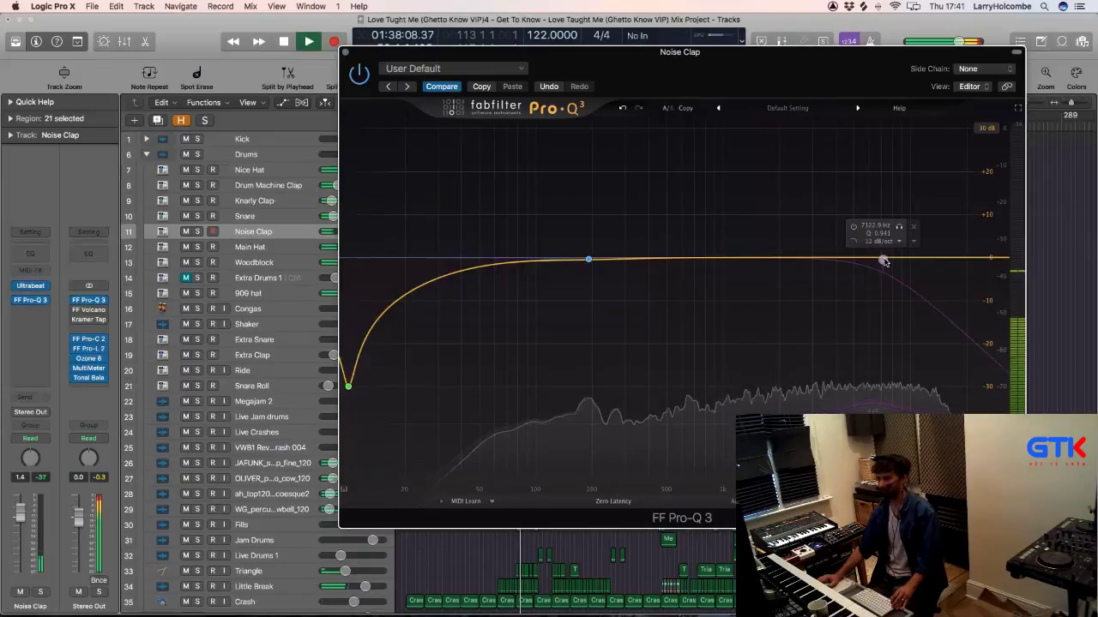
pyautogui.doubleClick(883, 260)
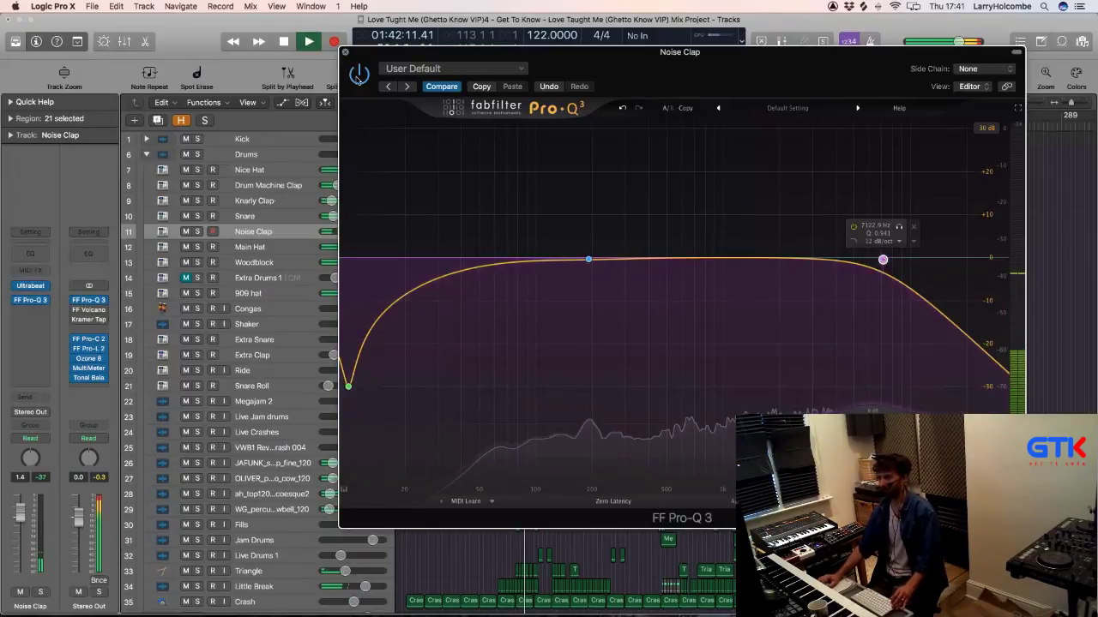
pyautogui.click(346, 53)
pyautogui.click(414, 166)
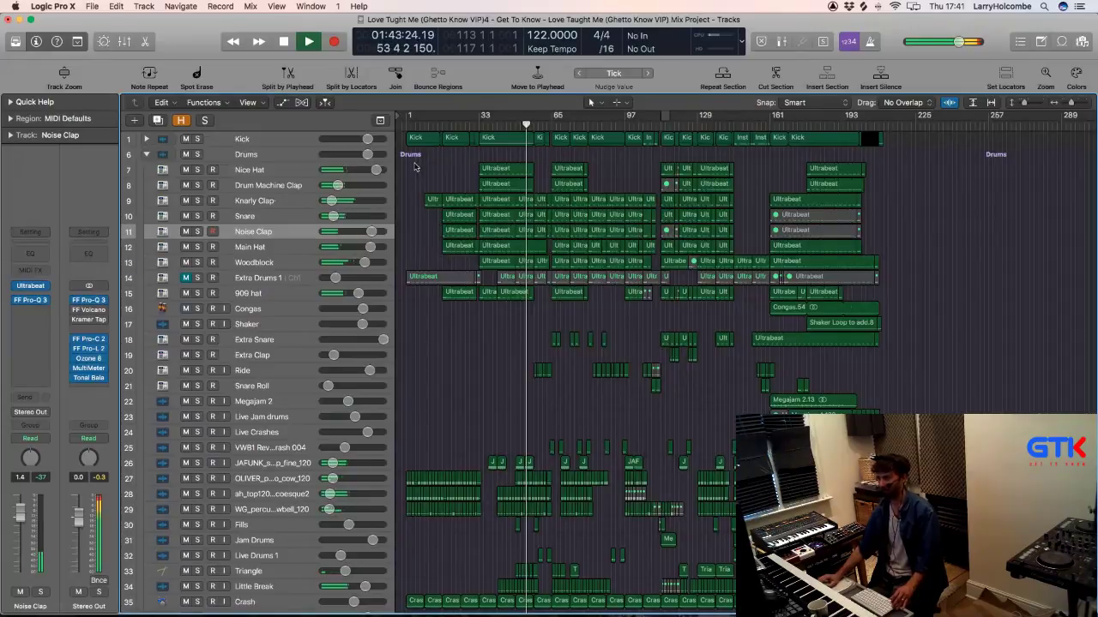
# Step: Raise the high-cut frequency in the Knarly Clap track's Pro-Q 2 to just under 20 kHz and close the equalizer
pyautogui.click(258, 199)
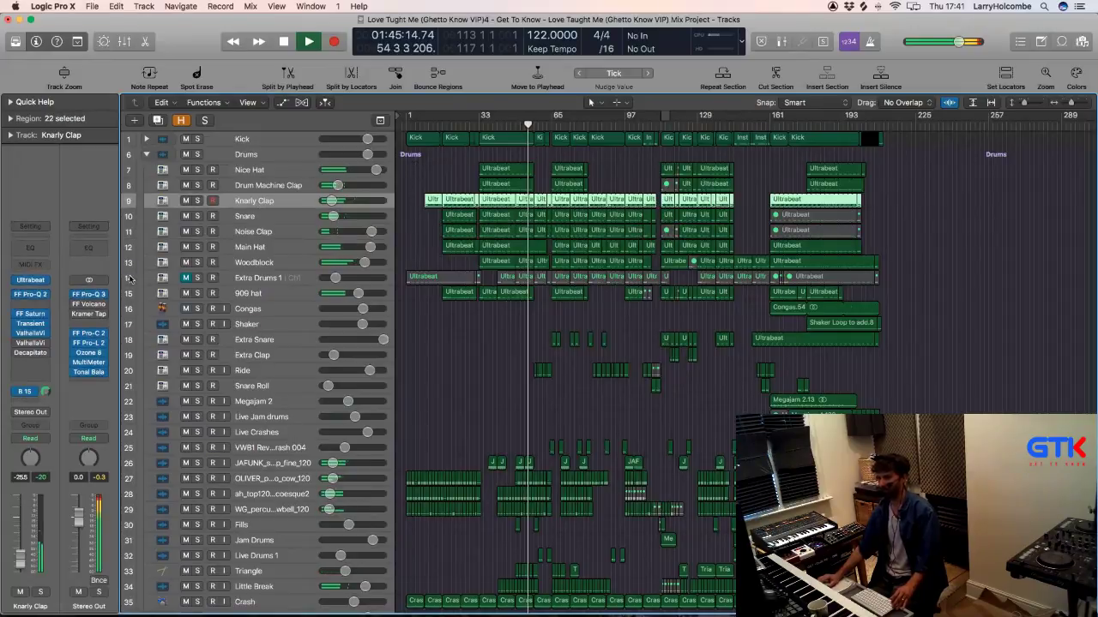
pyautogui.click(36, 289)
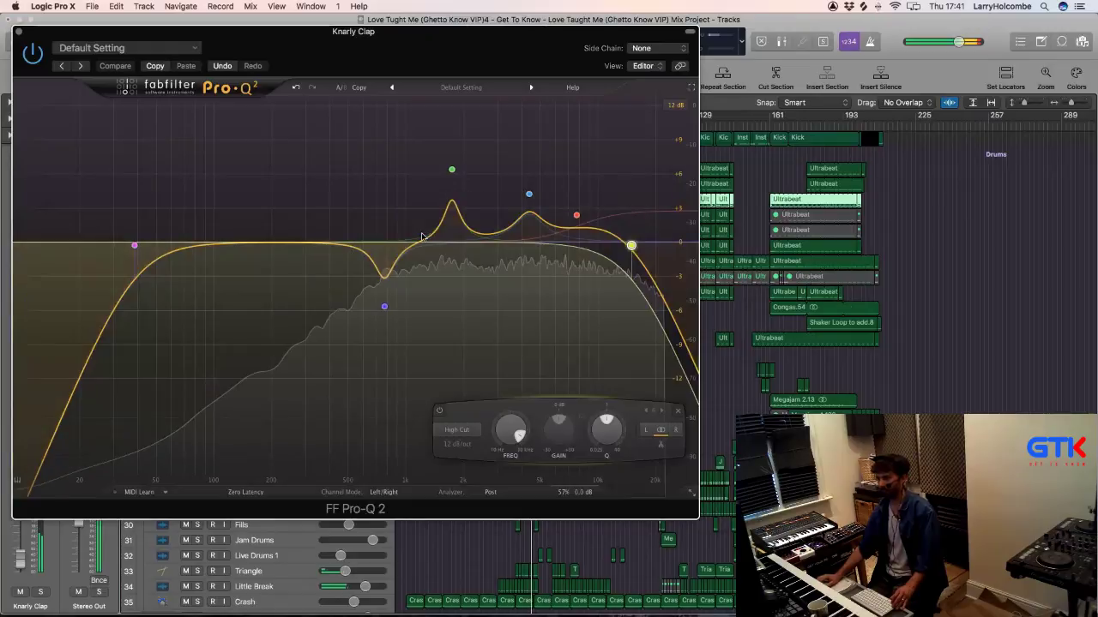
pyautogui.click(112, 66)
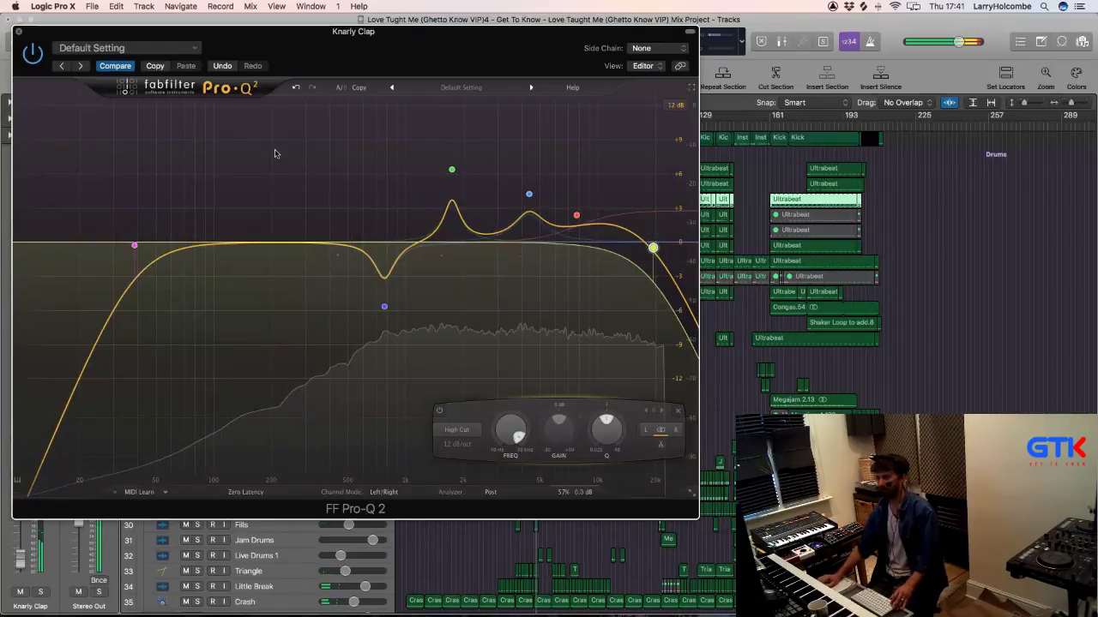
pyautogui.press('super+w')
pyautogui.click(447, 178)
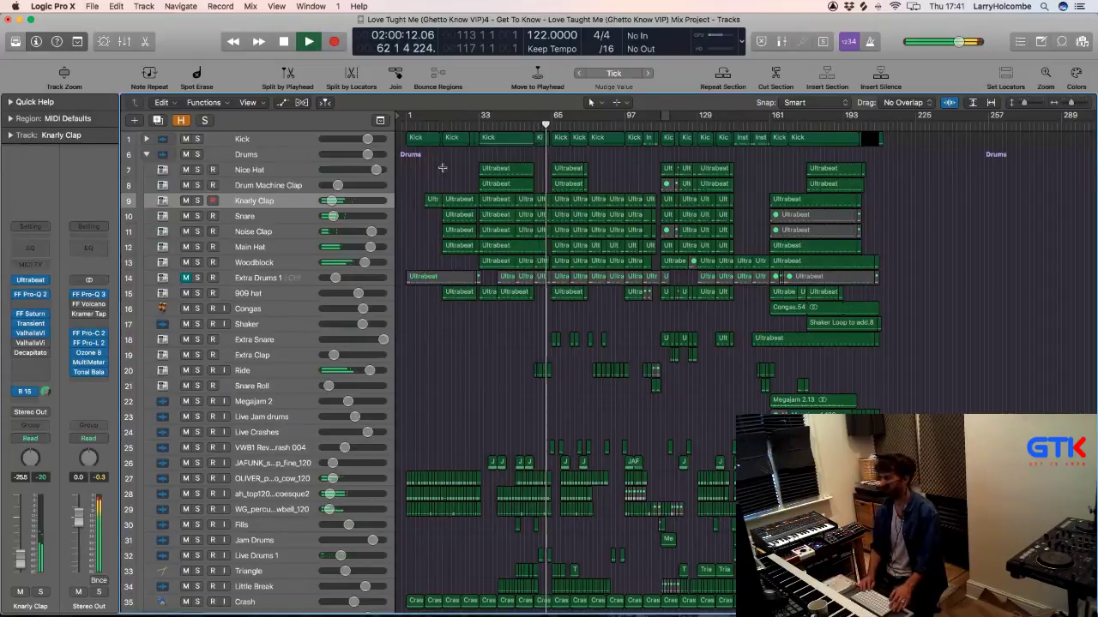
# Step: Raise the first FX track's volume to -4.8 dB while replaying the arrangement leading up to bar 65
pyautogui.press('super+Up')
pyautogui.scroll(-10, 442, 167)
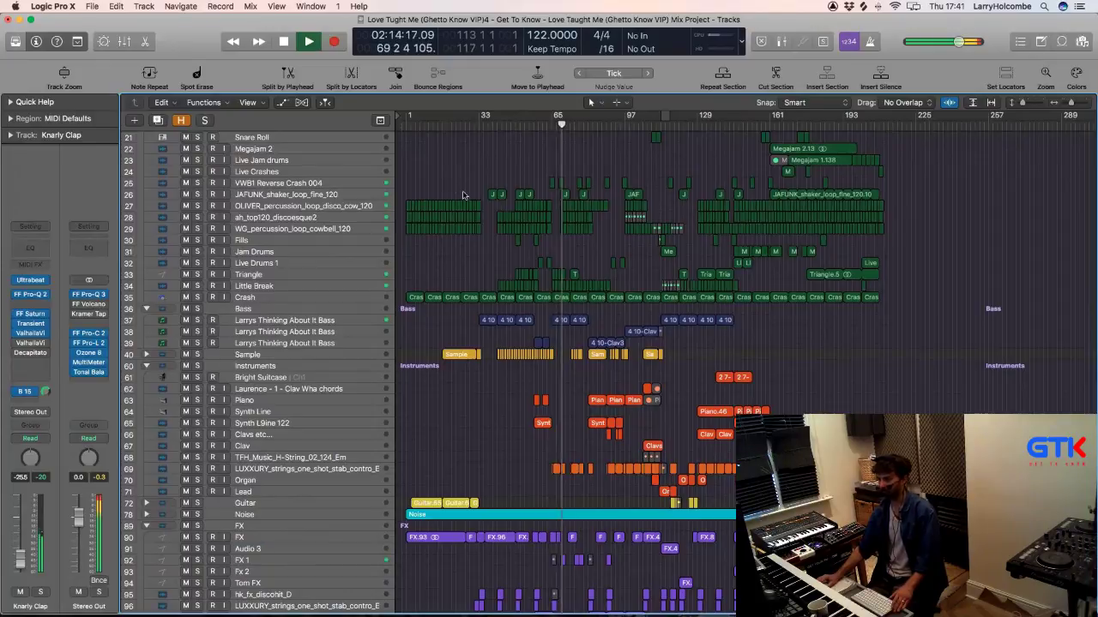
pyautogui.scroll(-3, 444, 254)
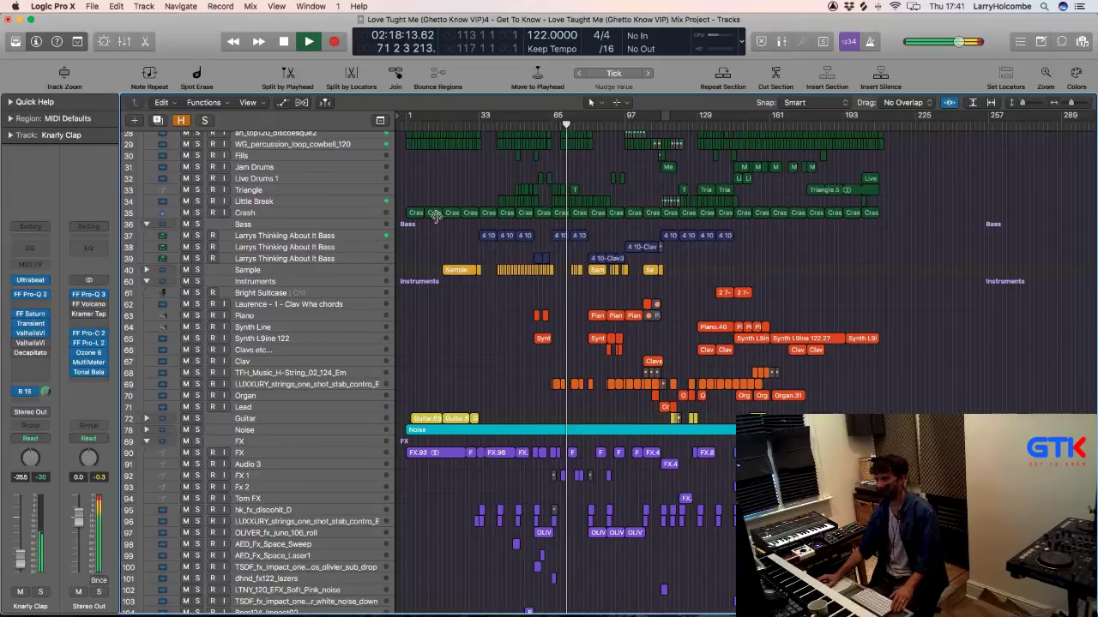
pyautogui.moveTo(658, 520); pyautogui.dragTo(521, 384)
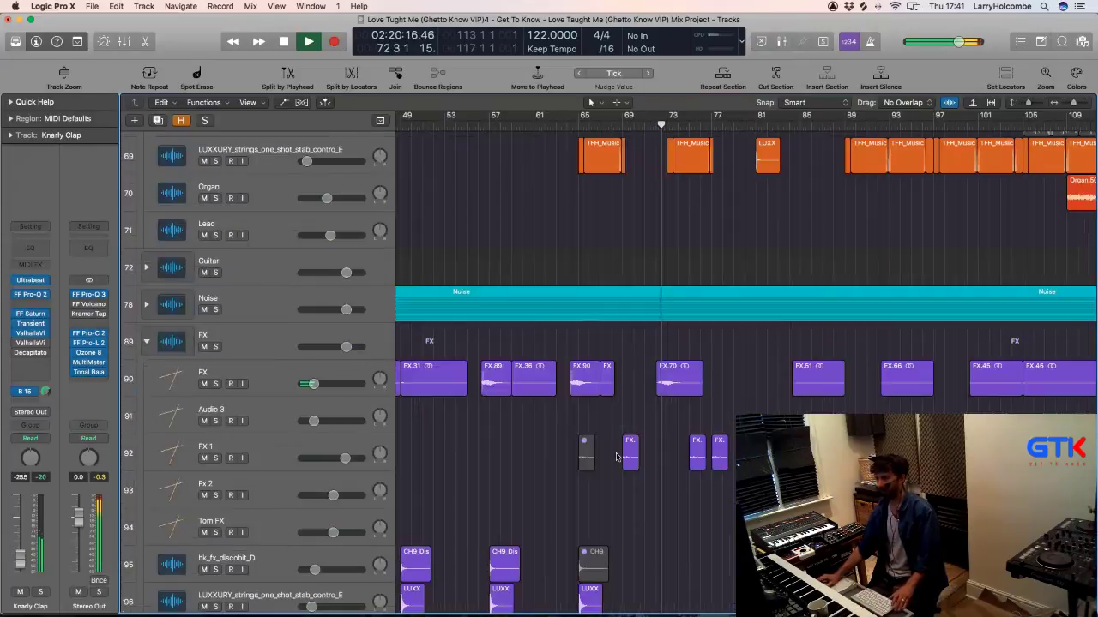
pyautogui.click(257, 378)
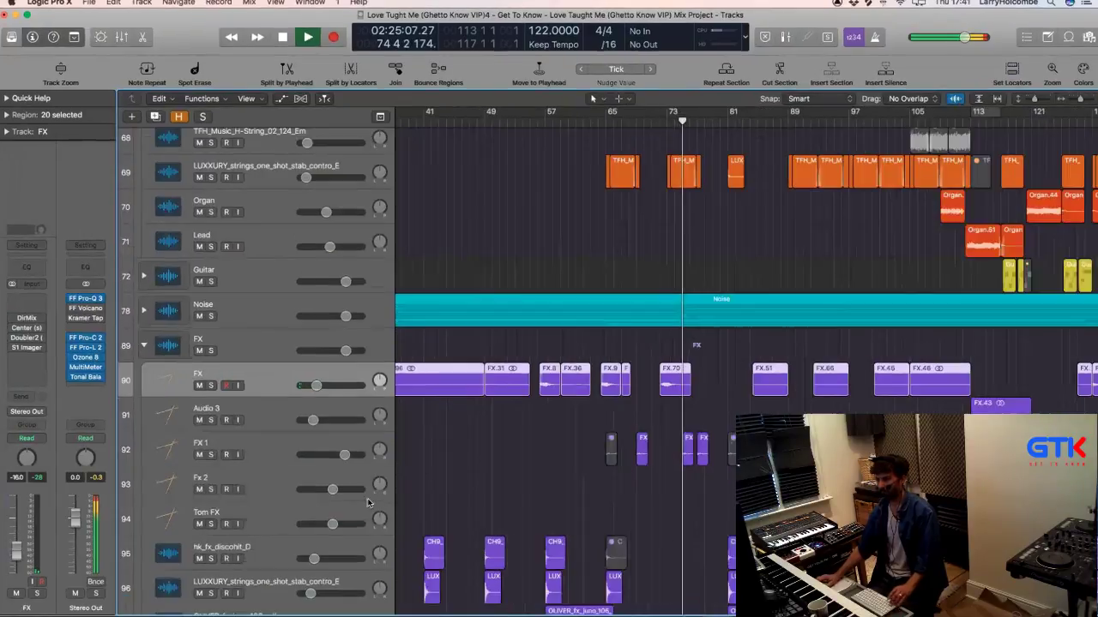
pyautogui.press('z')
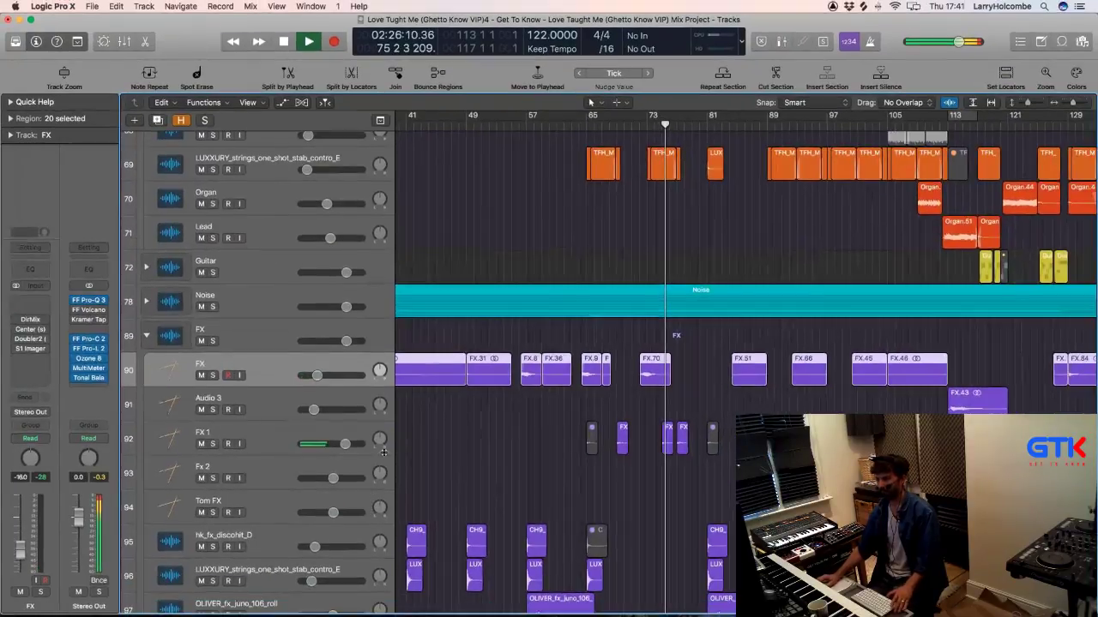
pyautogui.press('space')
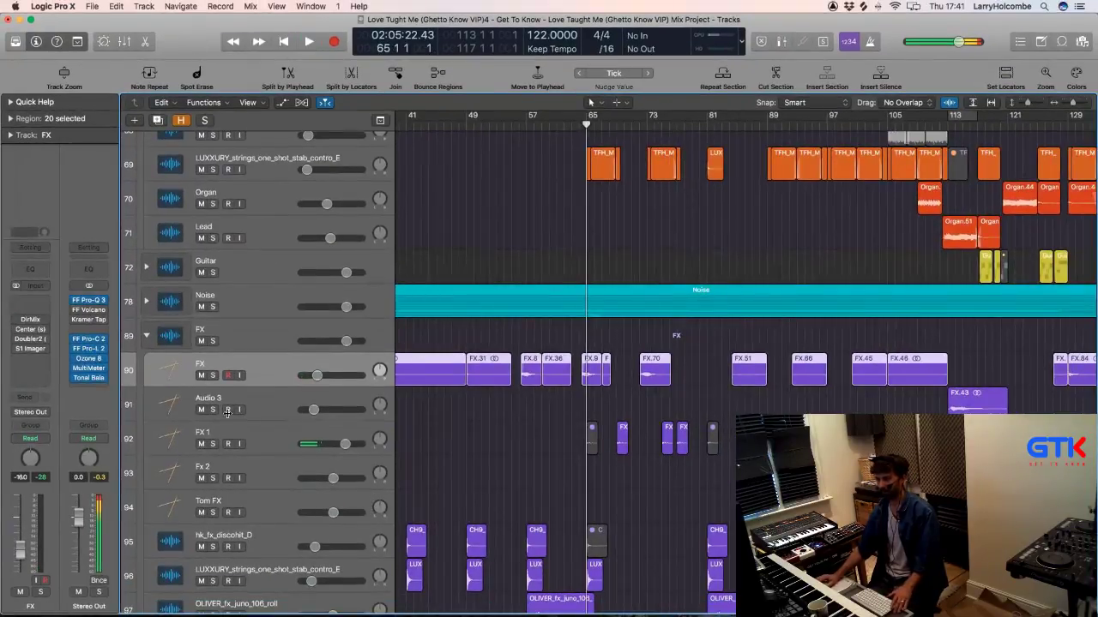
pyautogui.press('space')
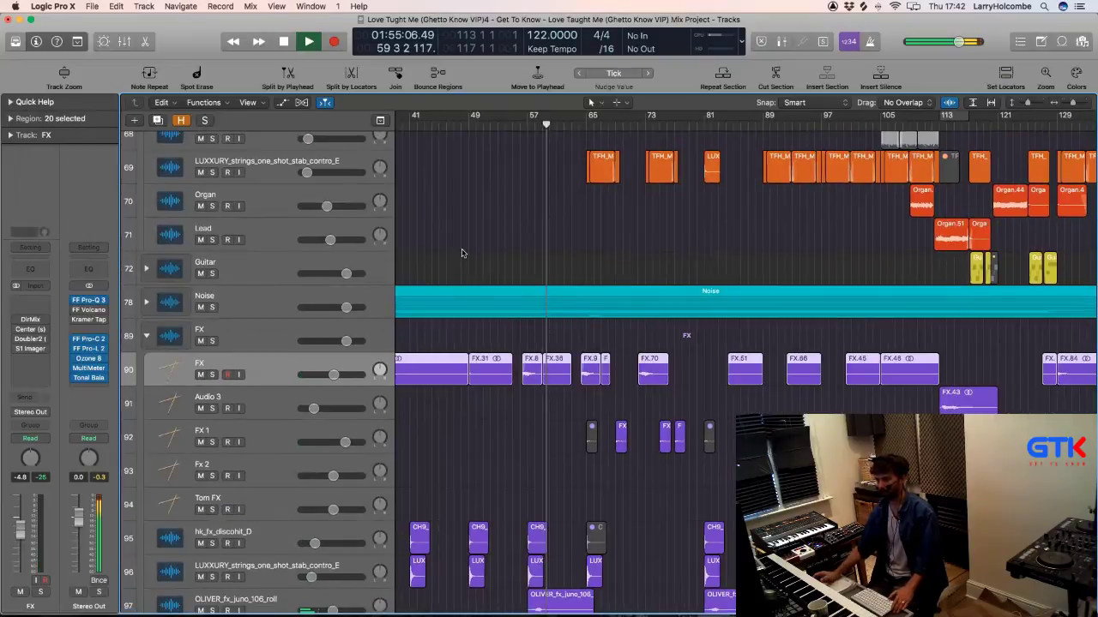
# Step: Listen to the arrangement from around bar 59 to 71, checking the levels of the instruments and the first bass track
pyautogui.click(461, 250)
pyautogui.press('super+Up')
pyautogui.press('super+Up')
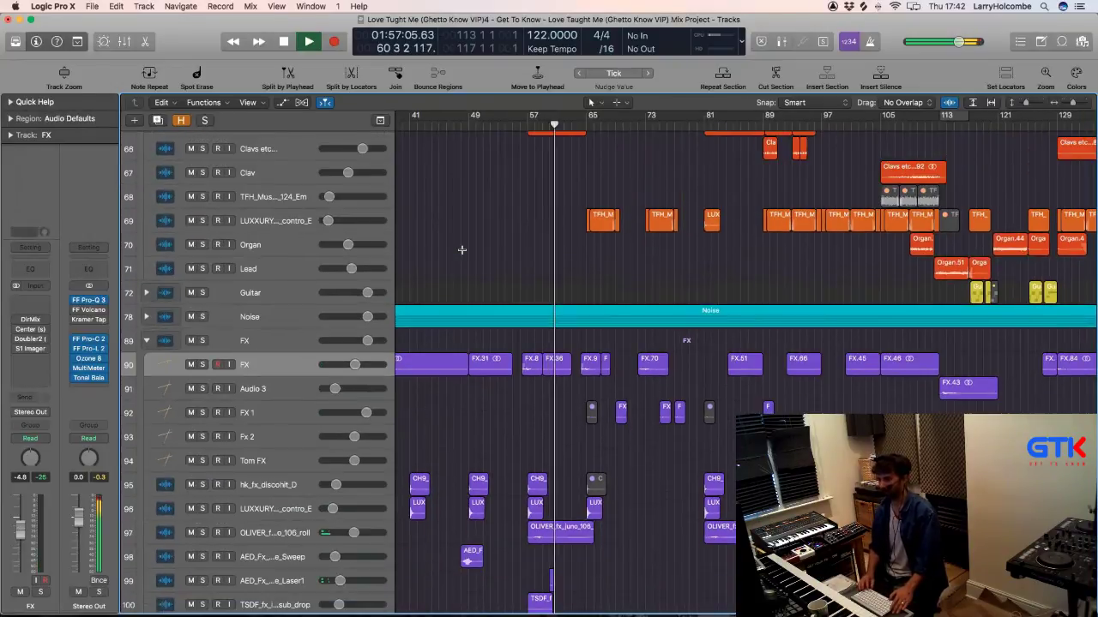
pyautogui.scroll(5, 515, 247)
pyautogui.hscroll(-3, 515, 247)
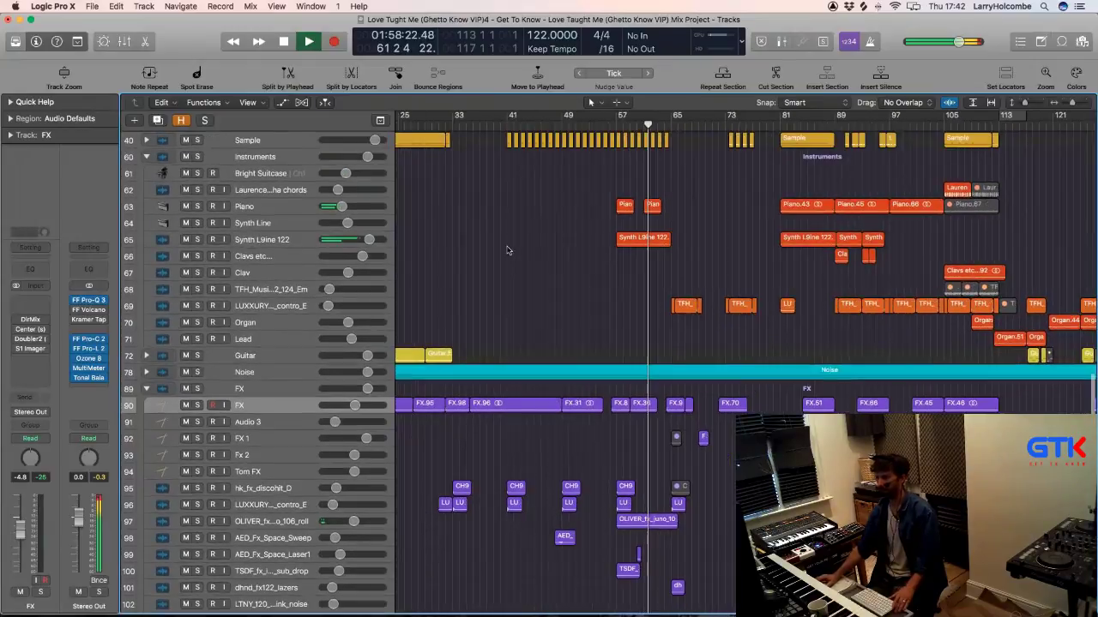
pyautogui.scroll(5, 514, 245)
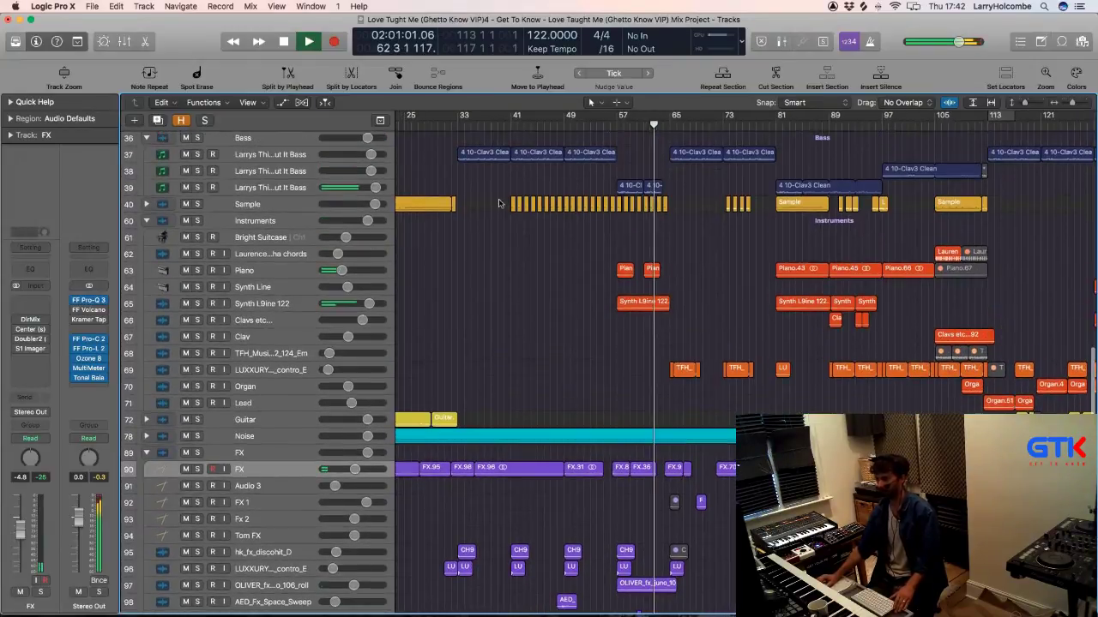
pyautogui.scroll(2, 473, 164)
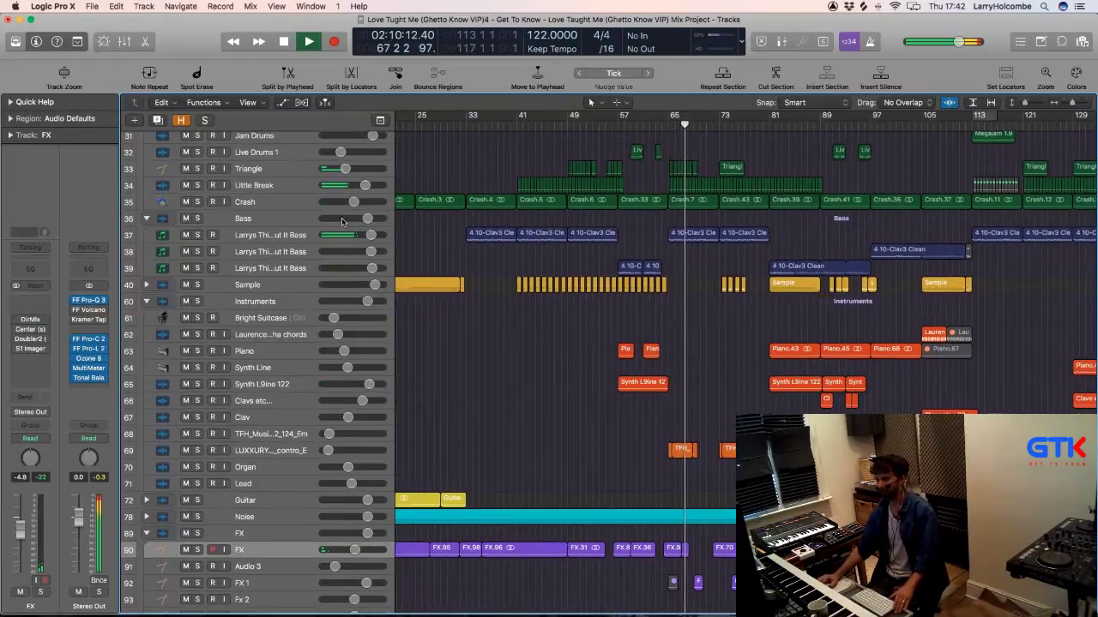
pyautogui.click(335, 243)
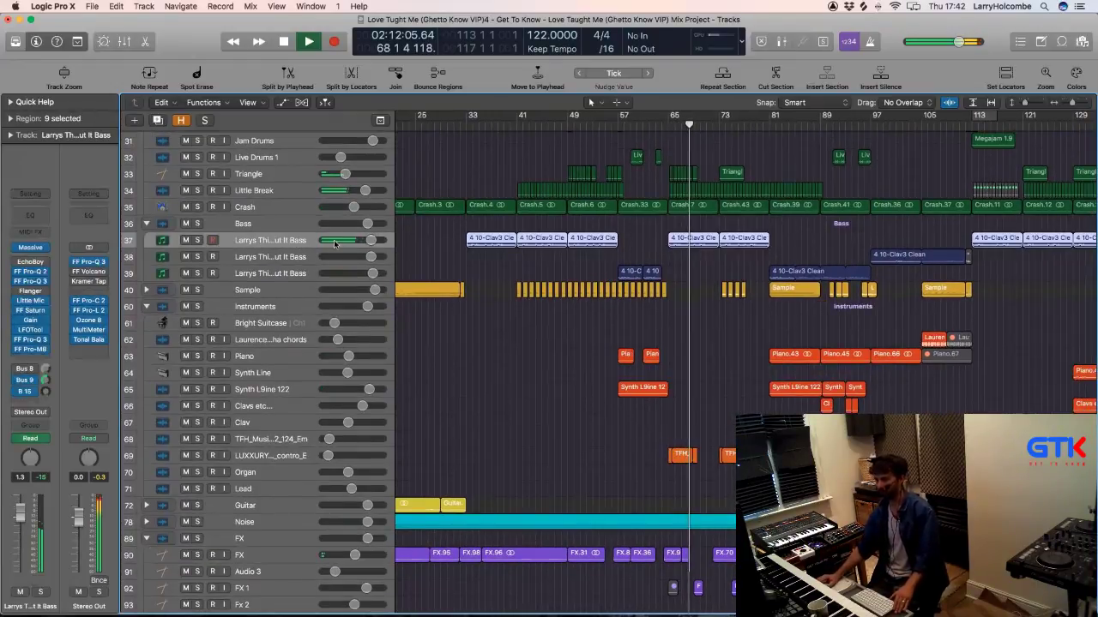
pyautogui.click(480, 170)
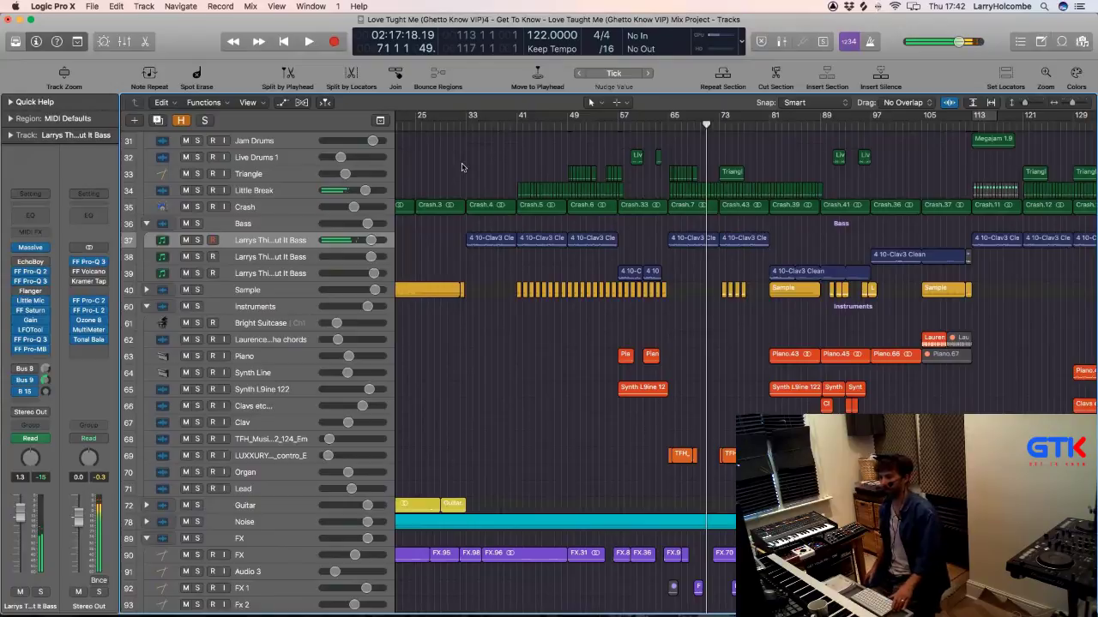
# Step: Select the Megajam 2 track and mark a cycle range over its region from bar 161 to bar 192
pyautogui.scroll(3, 463, 171)
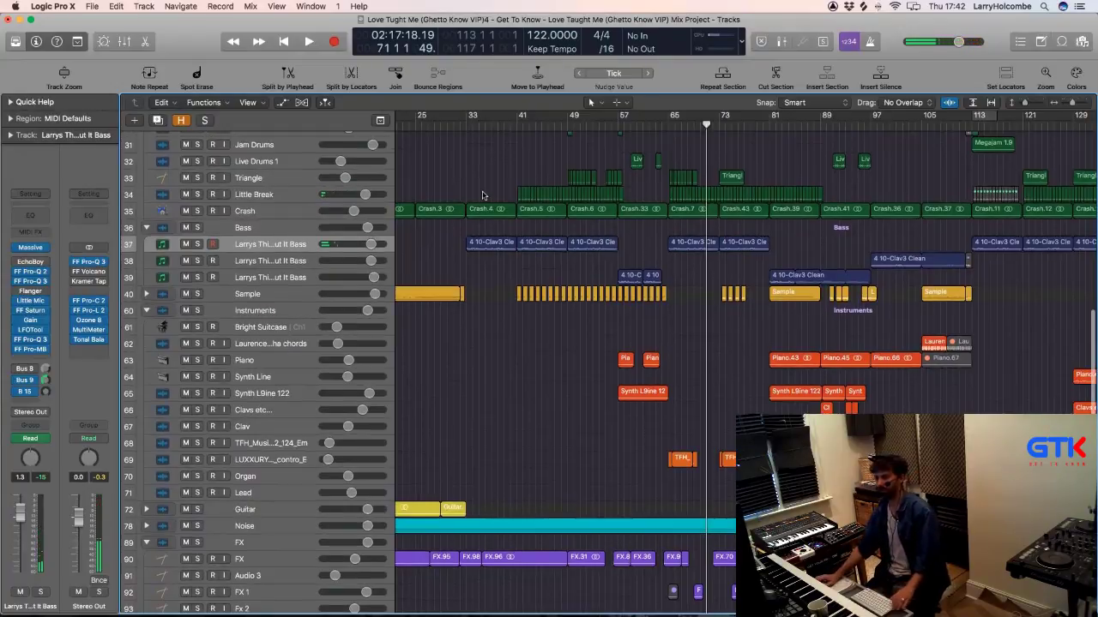
pyautogui.hscroll(6, 475, 188)
pyautogui.scroll(4, 482, 195)
pyautogui.hscroll(-3, 493, 200)
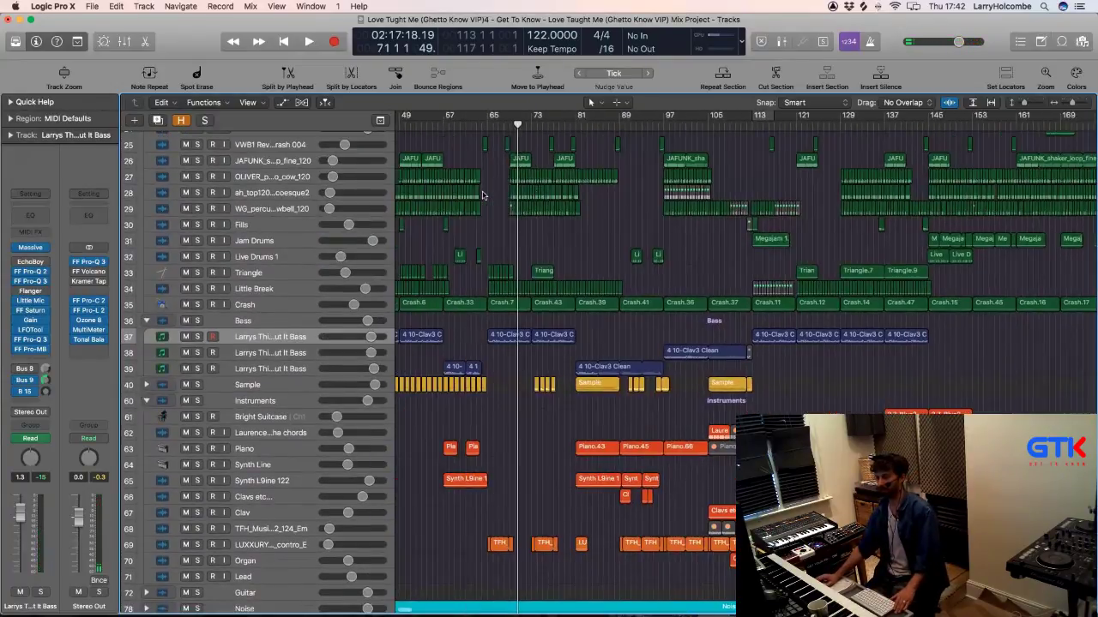
pyautogui.scroll(8, 404, 215)
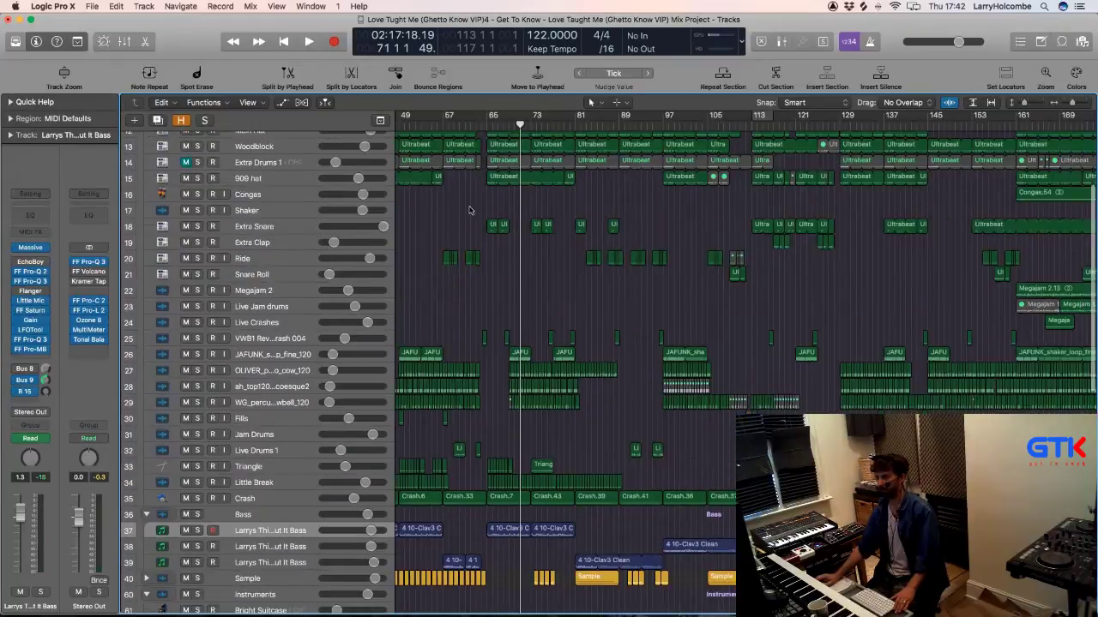
pyautogui.scroll(-3, 437, 216)
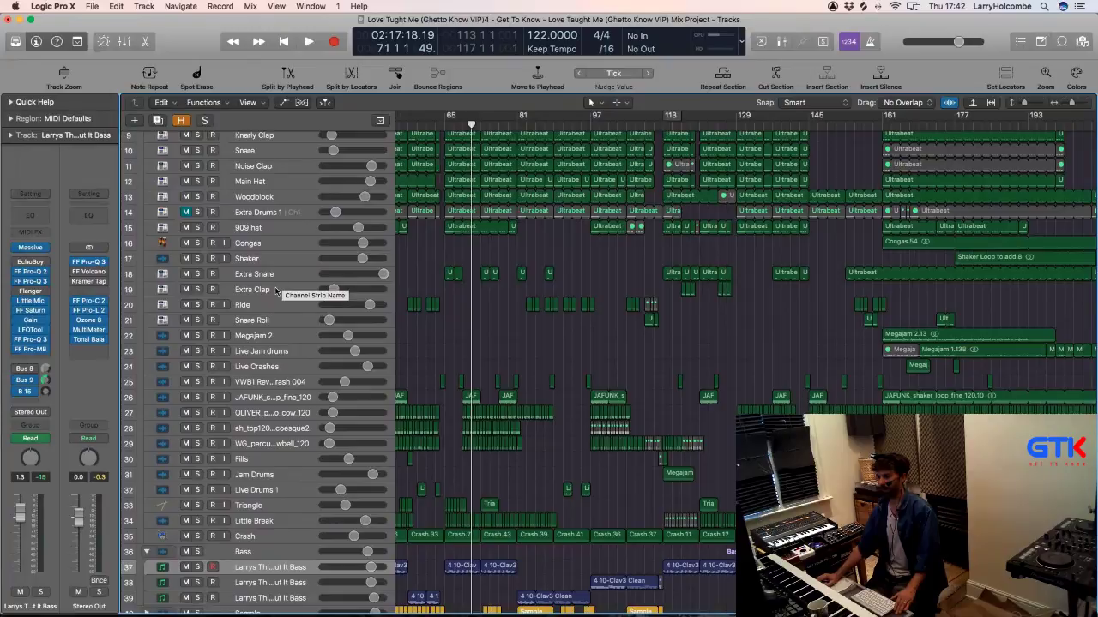
pyautogui.click(265, 335)
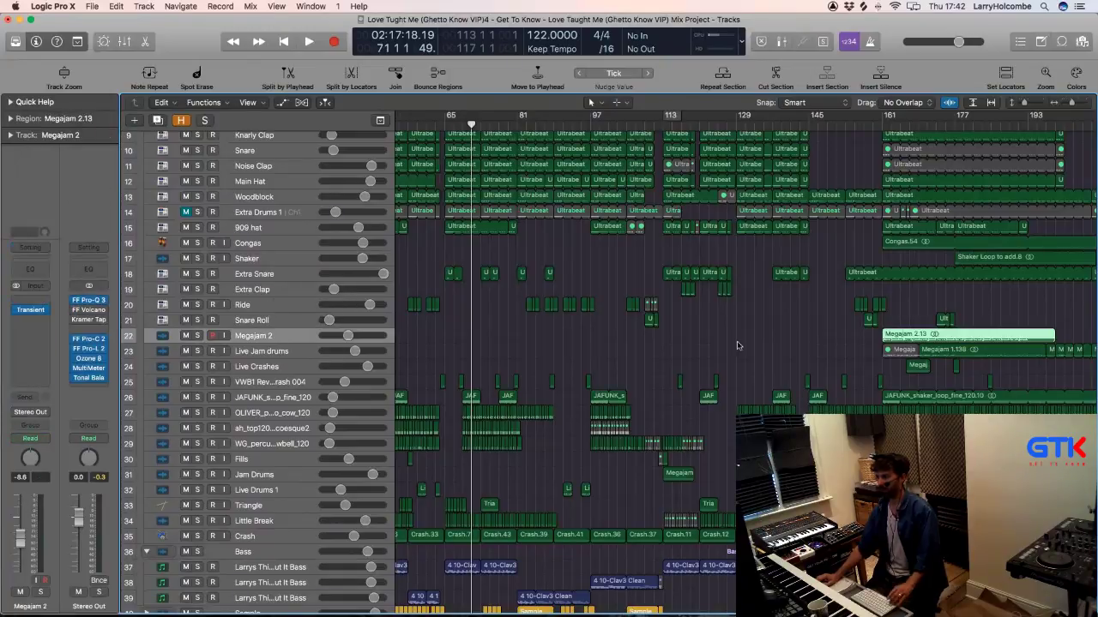
pyautogui.moveTo(822, 286); pyautogui.dragTo(1085, 429)
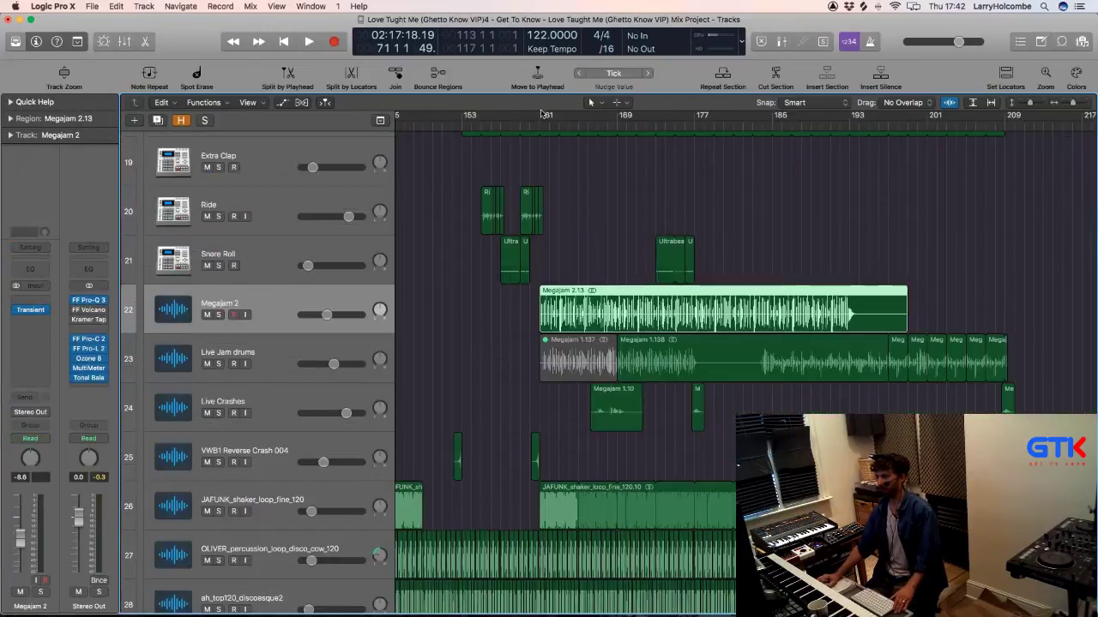
pyautogui.moveTo(539, 120); pyautogui.dragTo(840, 147)
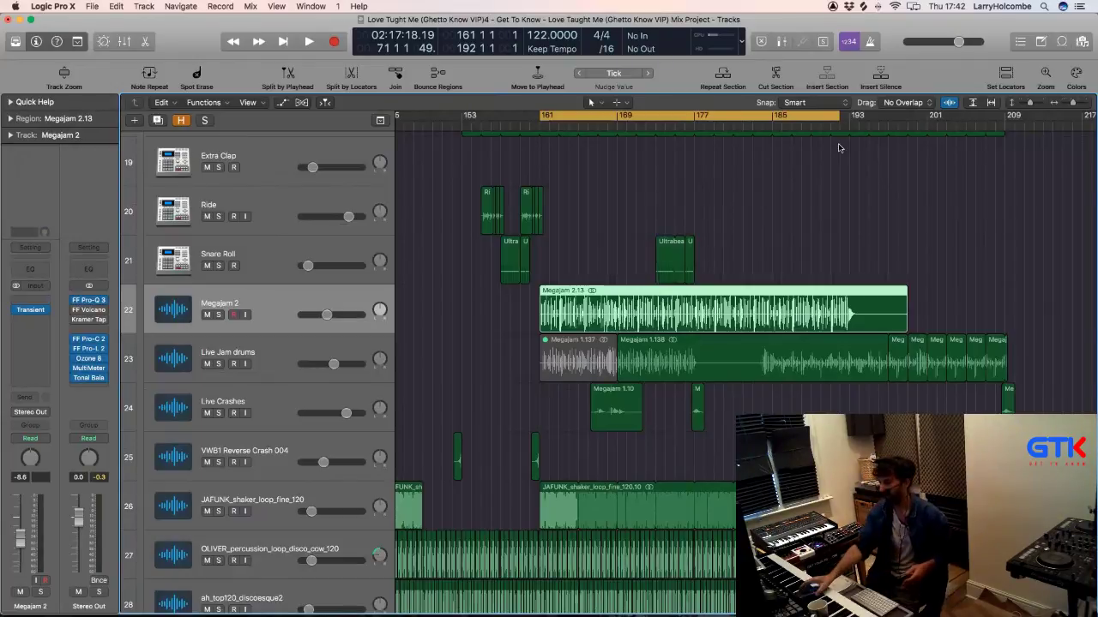
pyautogui.scroll(5, 839, 147)
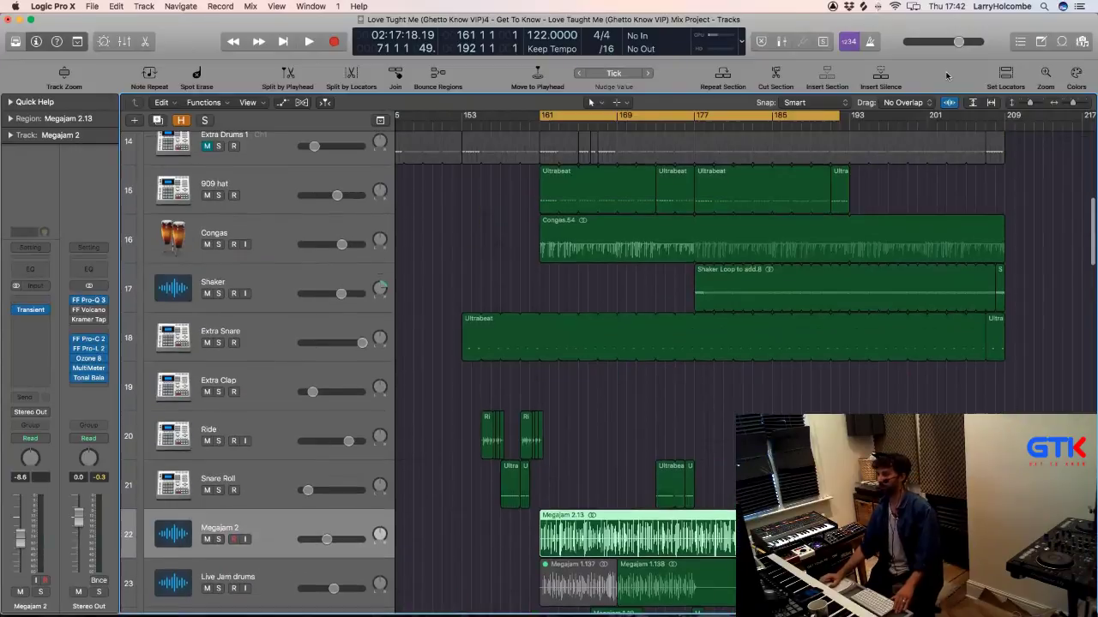
pyautogui.scroll(-2, 840, 150)
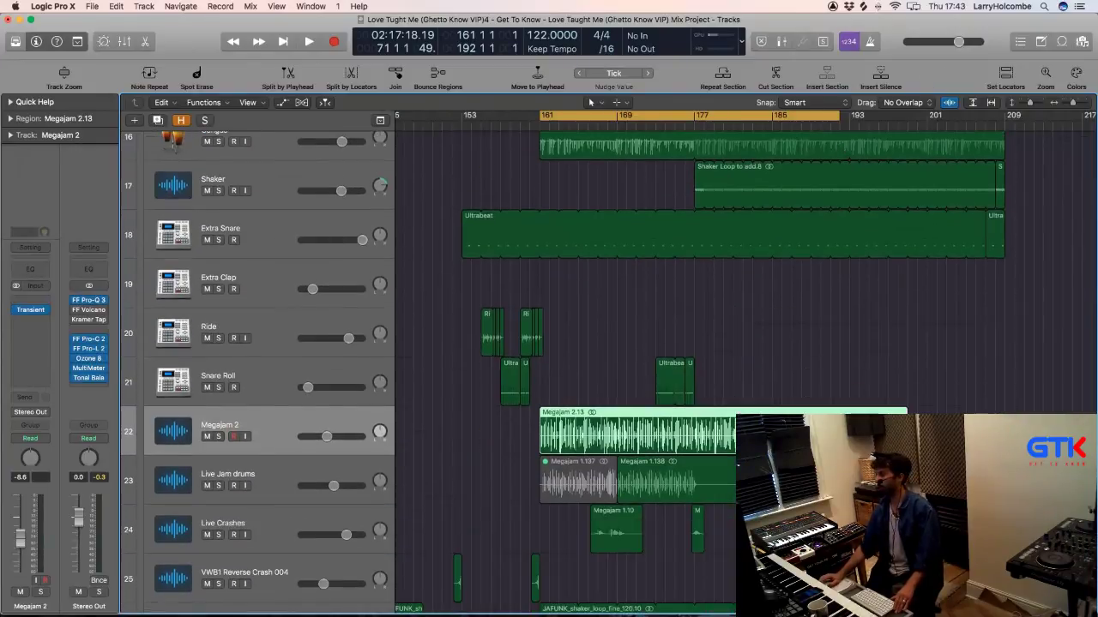